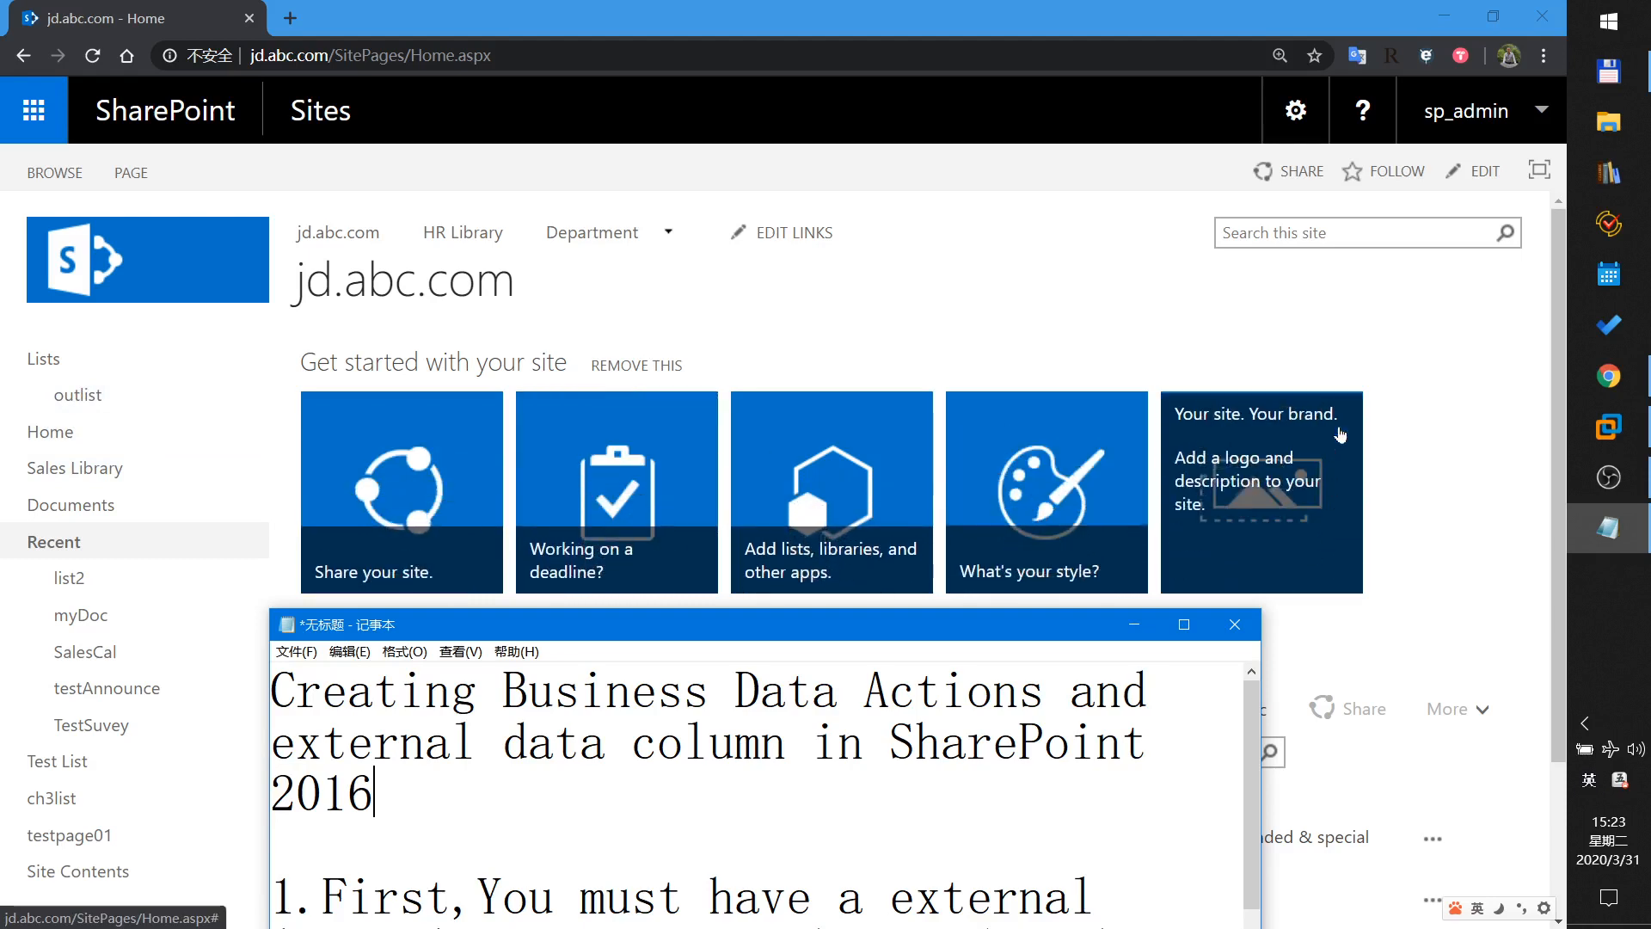
# Switch to the s22 virtual machine in VMware Workstation and locate table dbo.t1 in the db1 database.
pyautogui.click(1609, 426)
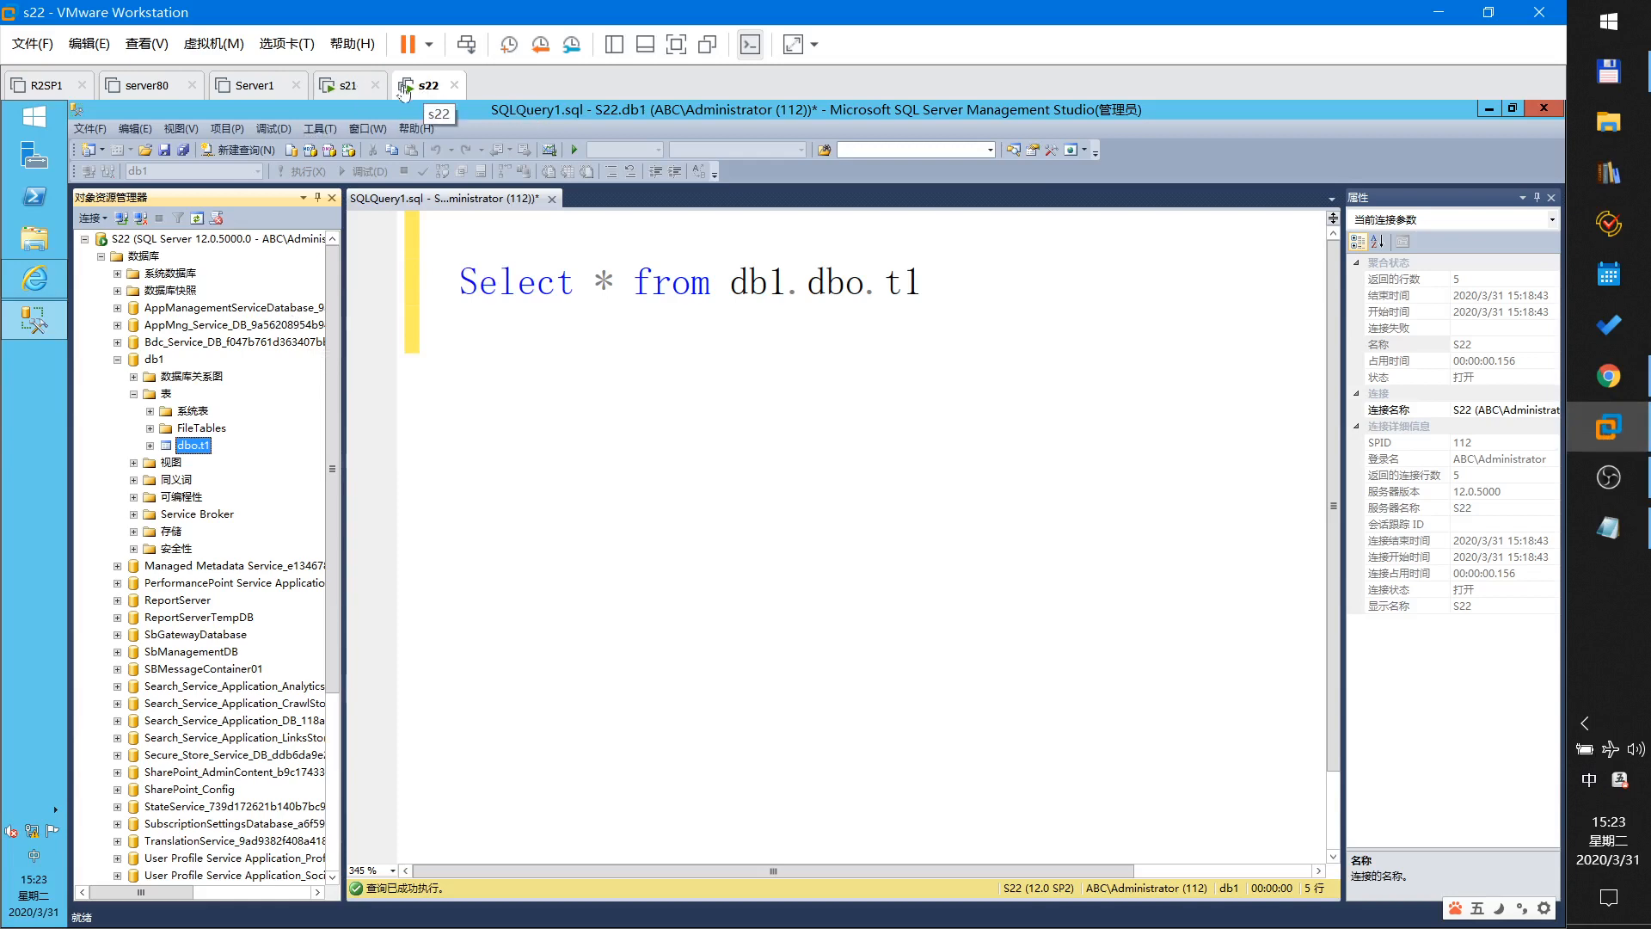
pyautogui.click(348, 90)
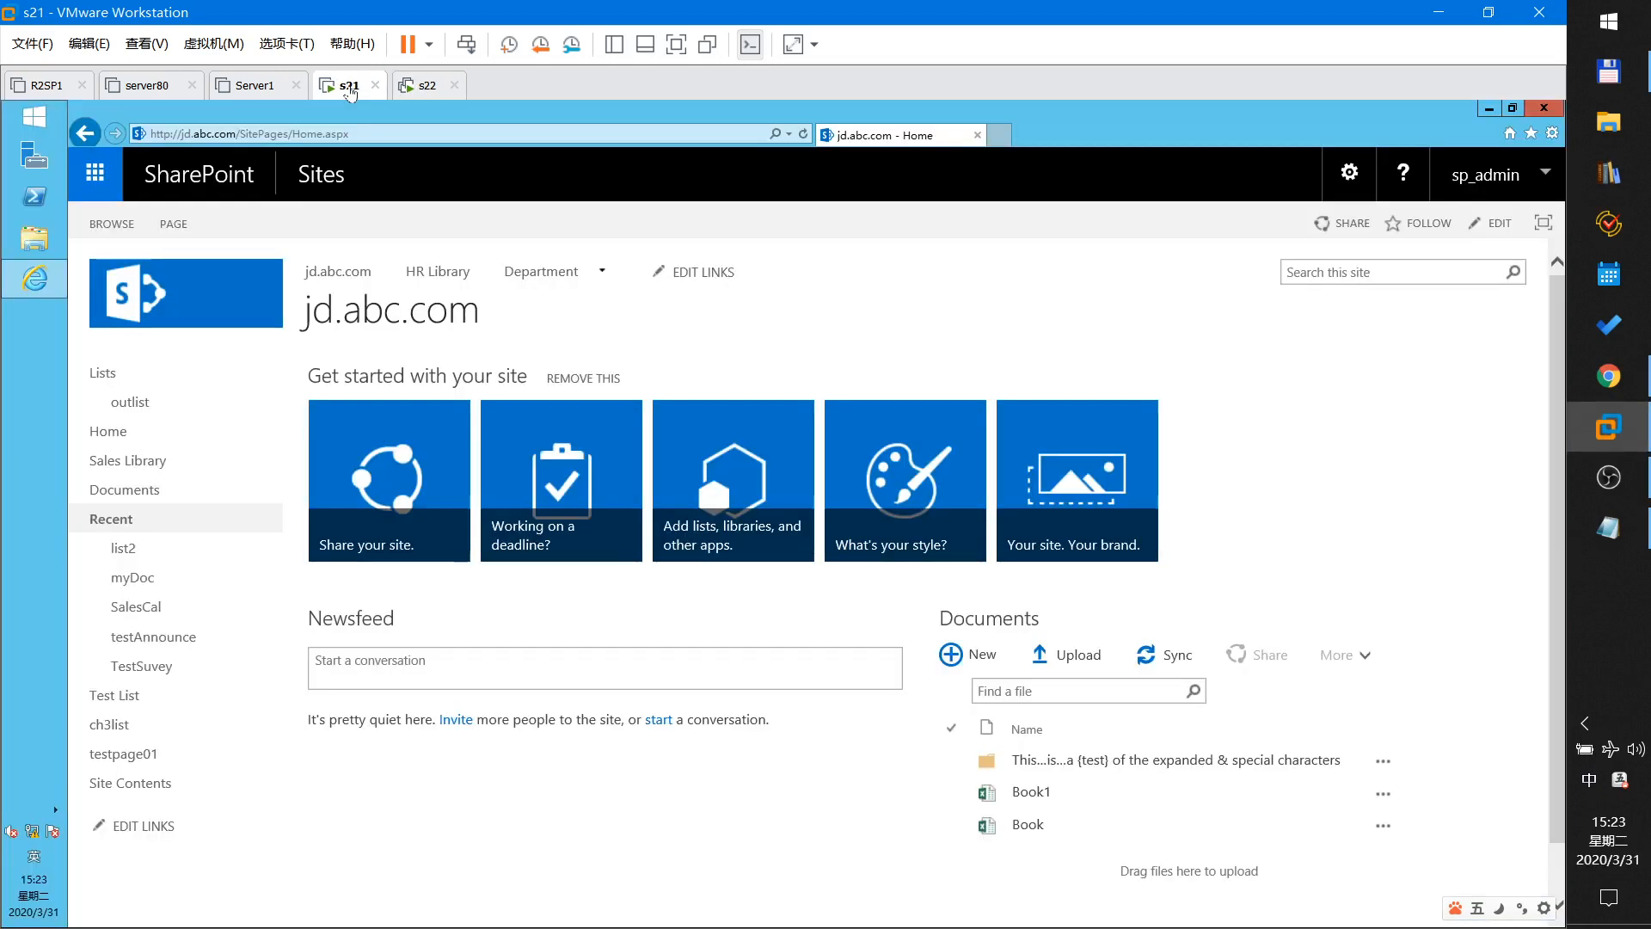
pyautogui.click(420, 89)
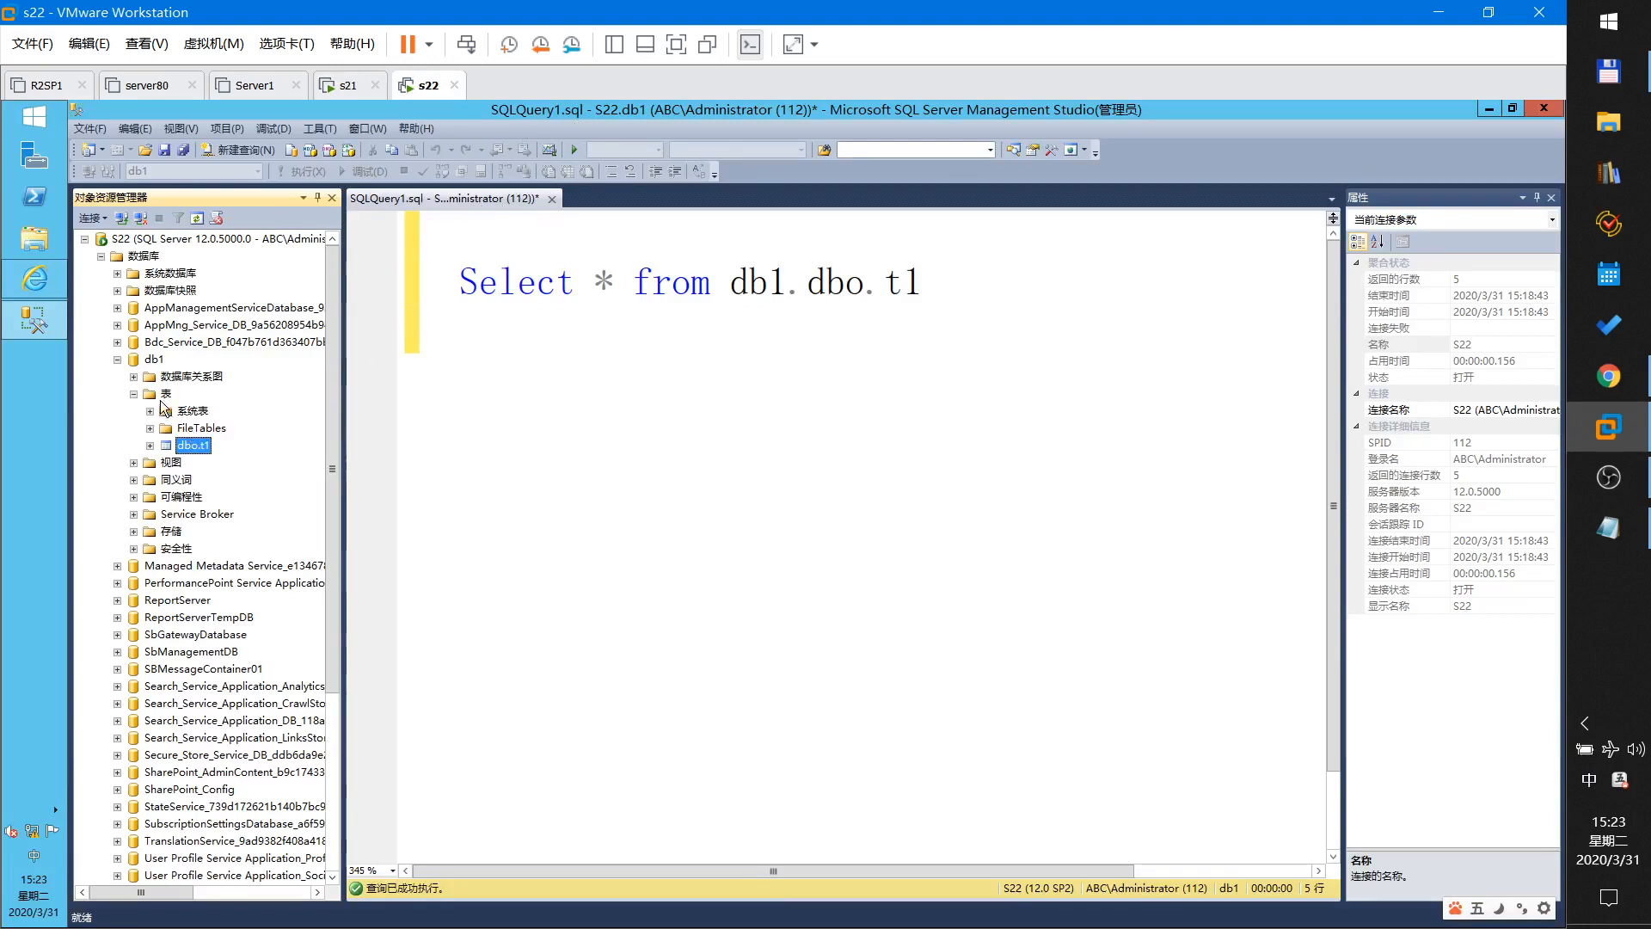
pyautogui.click(153, 359)
pyautogui.click(192, 446)
# Run the query "Select * from db1.dbo.t1" on the db1 database.
pyautogui.click(424, 387)
pyautogui.hotkey('shift', 'Left')
pyautogui.hotkey('shift', 'Left')
pyautogui.hotkey('shift', 'Left')
pyautogui.hotkey('shift', 'Left')
pyautogui.hotkey('shift', 'Left')
pyautogui.hotkey('shift', 'Left')
pyautogui.hotkey('shift', 'Left')
pyautogui.hotkey('shift', 'Left')
pyautogui.hotkey('shift', 'Left')
pyautogui.hotkey('shift', 'Left')
pyautogui.hotkey('shift', 'Left')
pyautogui.hotkey('shift', 'Left')
pyautogui.hotkey('shift', 'Left')
pyautogui.hotkey('shift', 'Left')
pyautogui.hotkey('shift', 'Left')
pyautogui.hotkey('shift', 'Left')
pyautogui.hotkey('shift', 'Left')
pyautogui.hotkey('shift', 'Left')
pyautogui.hotkey('shift', 'Left')
pyautogui.hotkey('shift', 'Left')
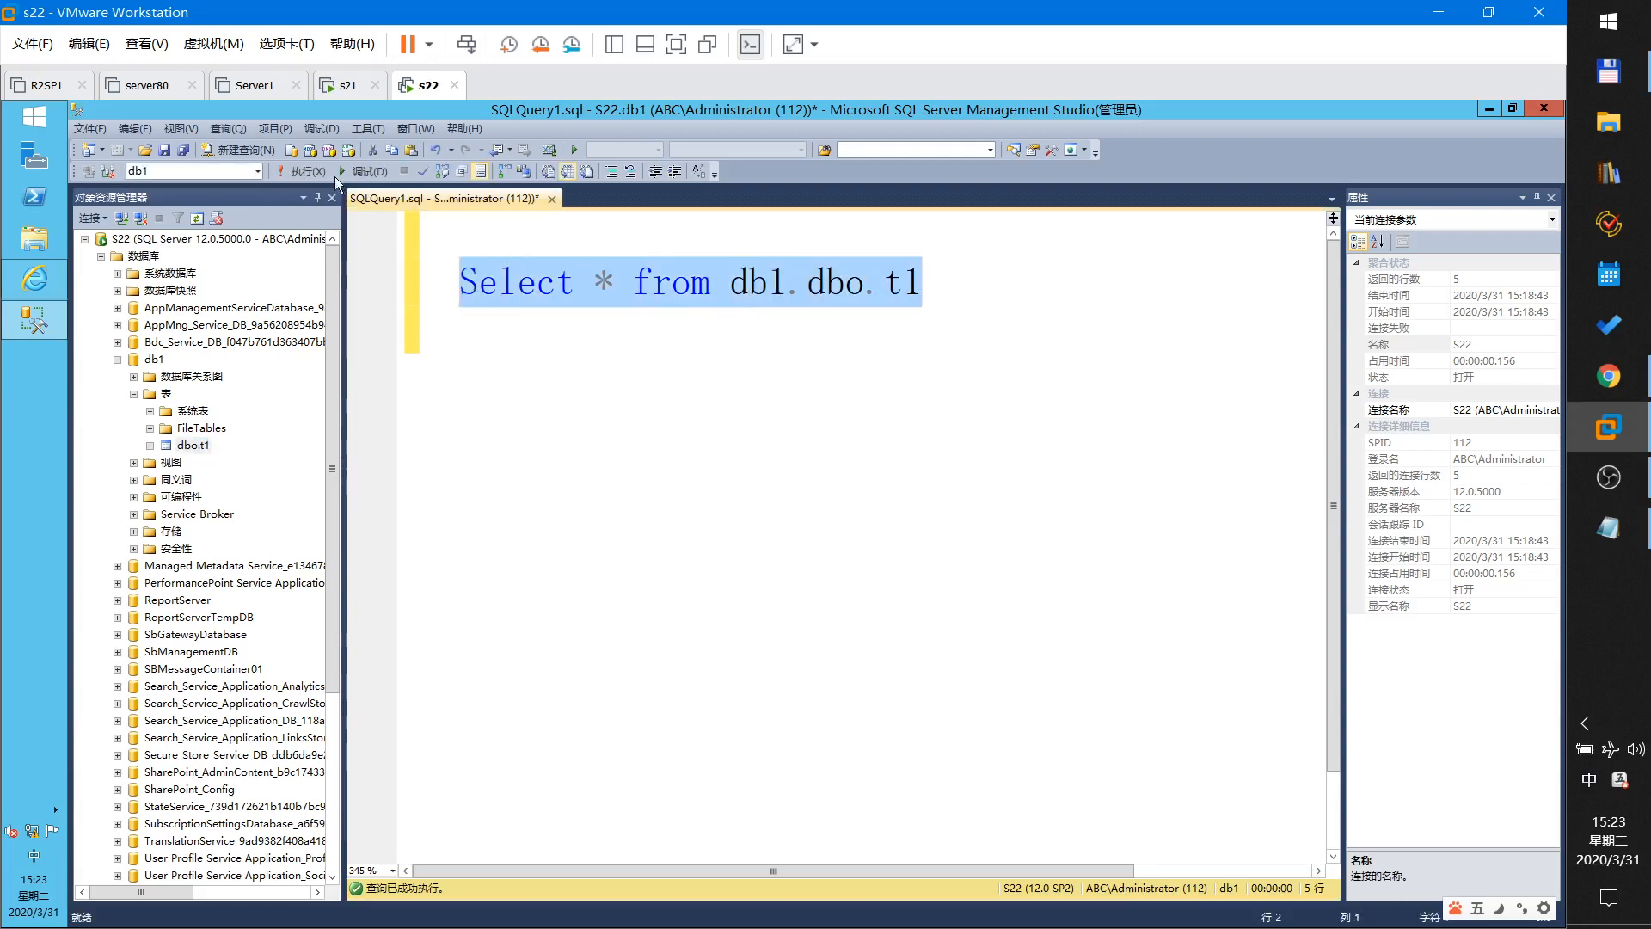
pyautogui.click(302, 172)
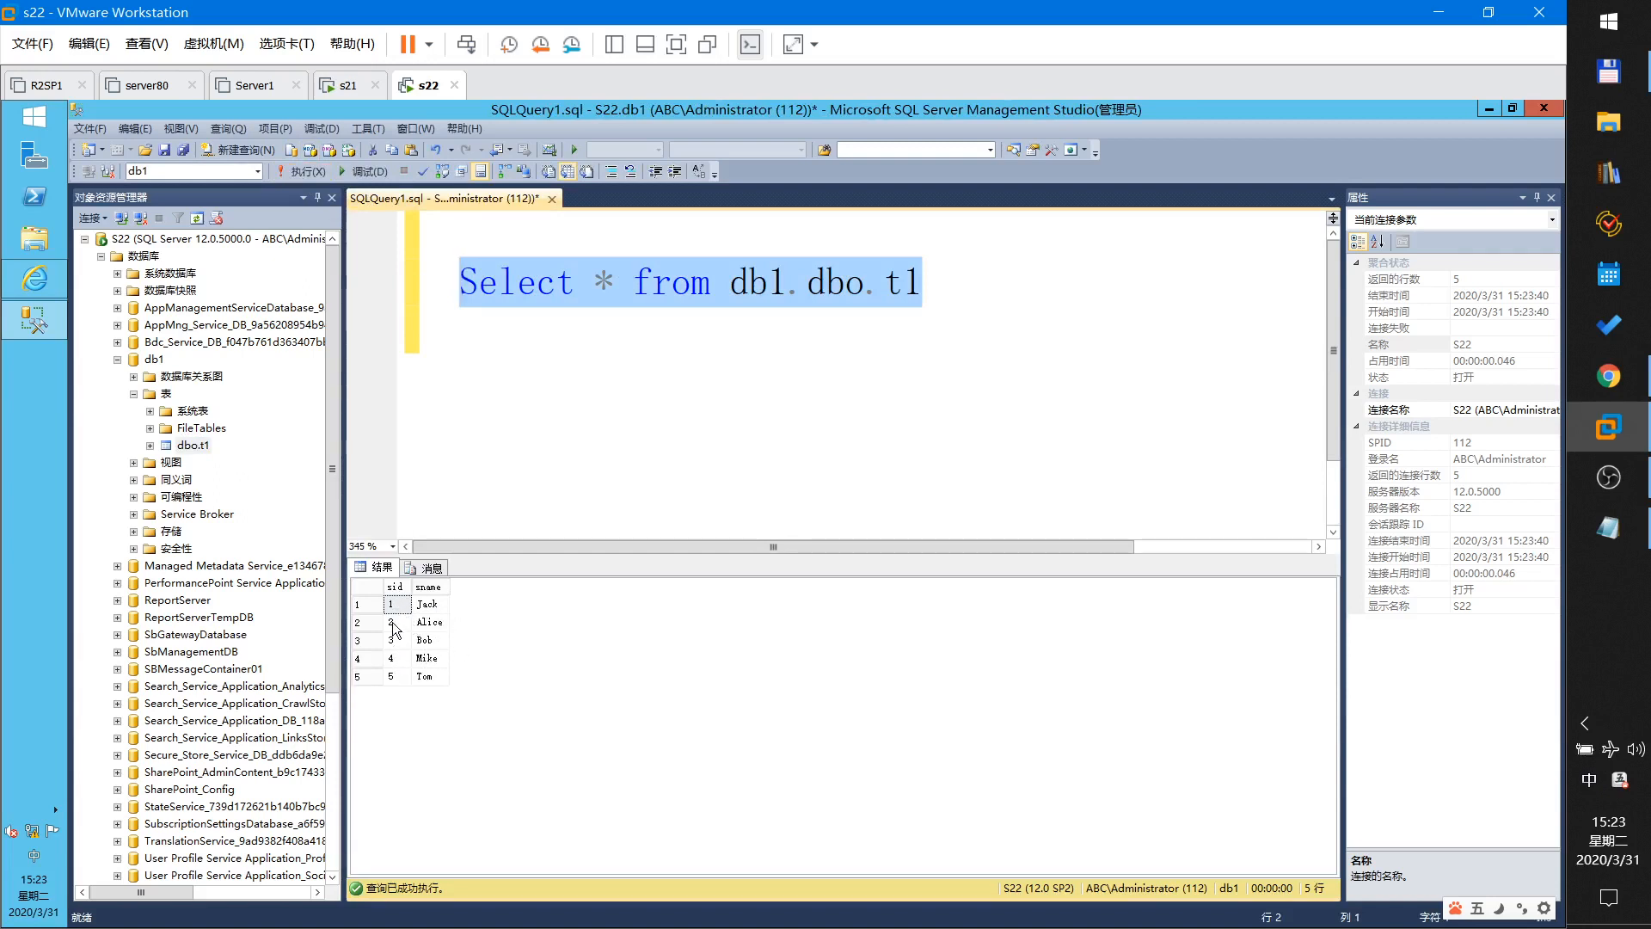
# Examine the sid and sname columns in the query results.
pyautogui.click(395, 586)
pyautogui.click(428, 587)
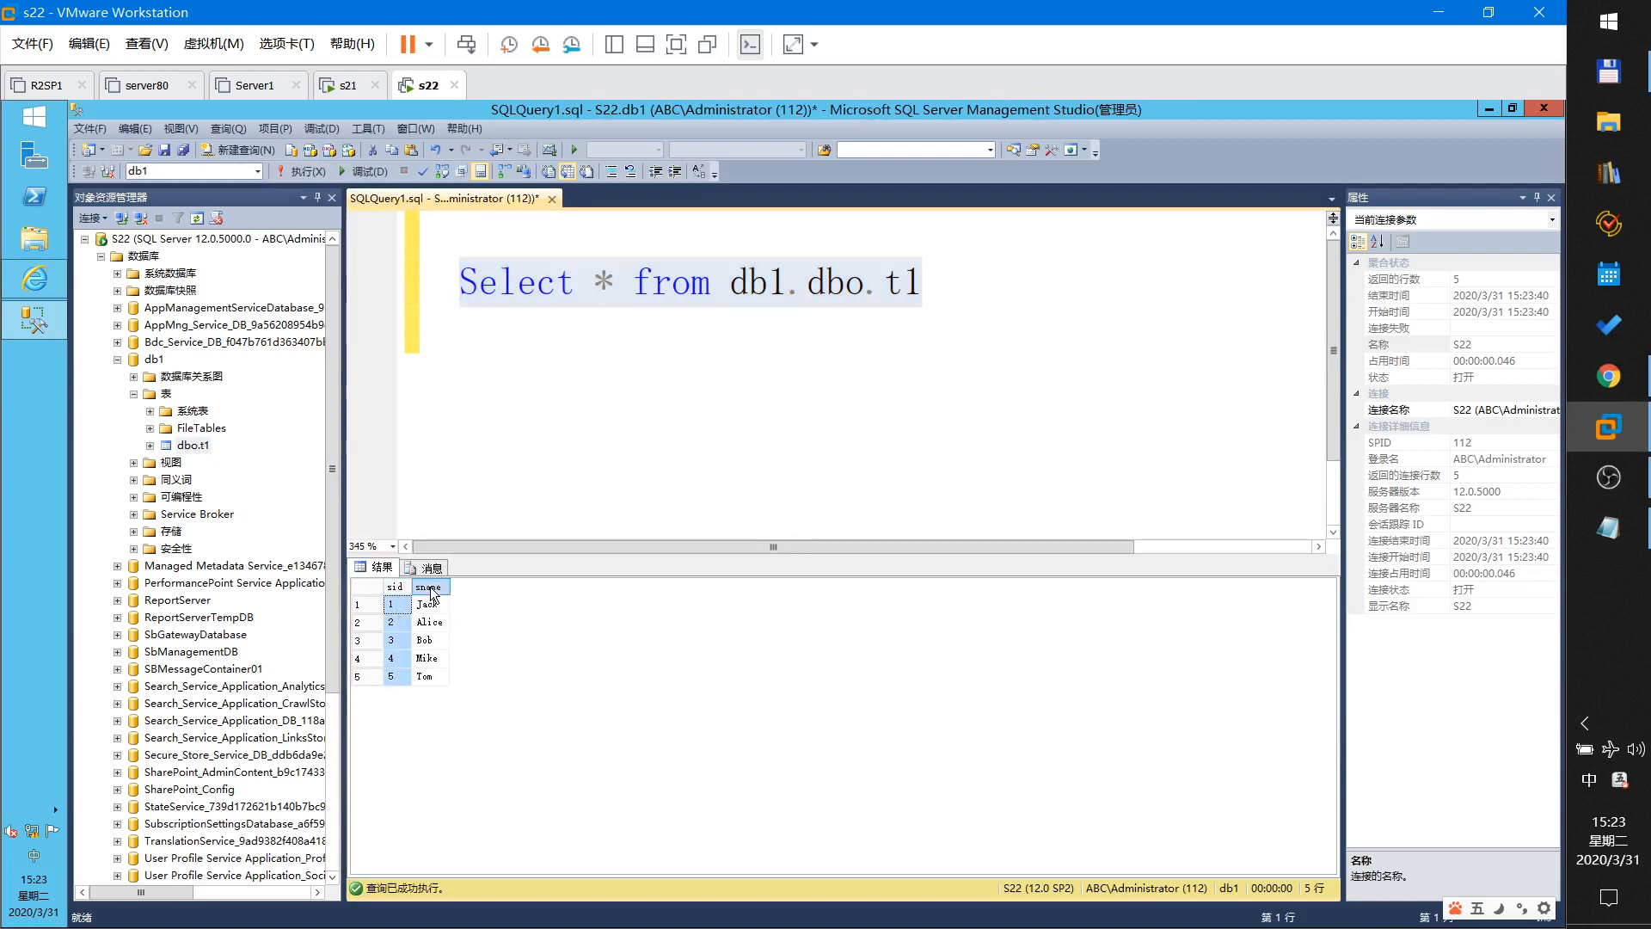
pyautogui.click(398, 591)
pyautogui.click(428, 589)
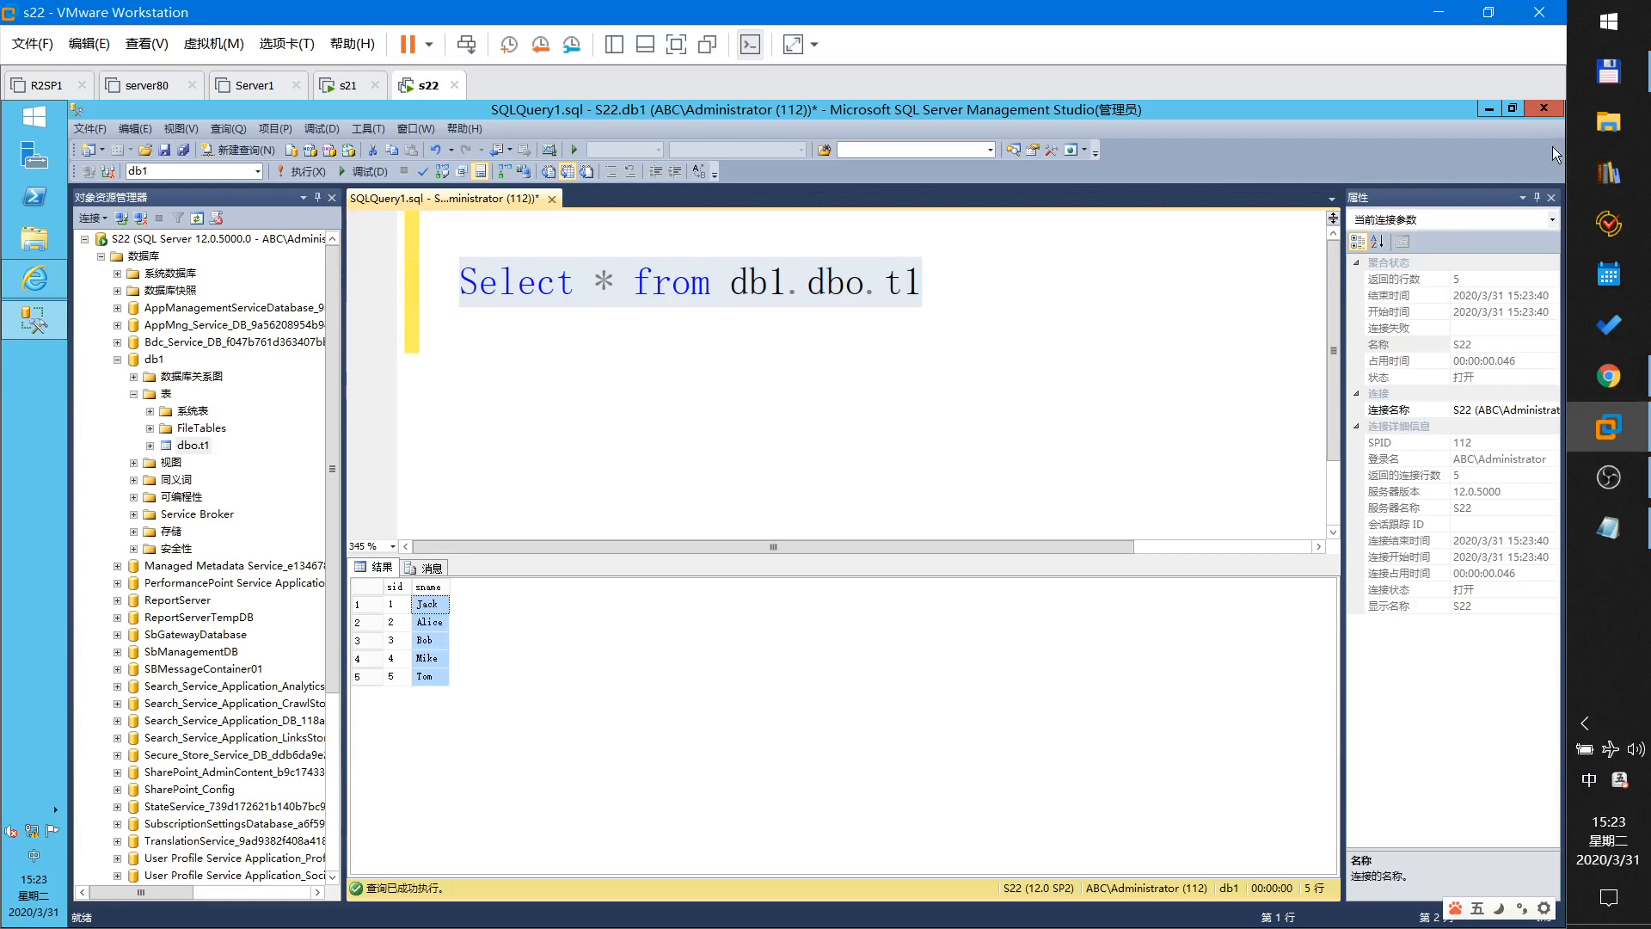
# Close SQL Server Management Studio without saving the query and open the outlist list on jd.abc.com in Chrome.
pyautogui.click(1544, 108)
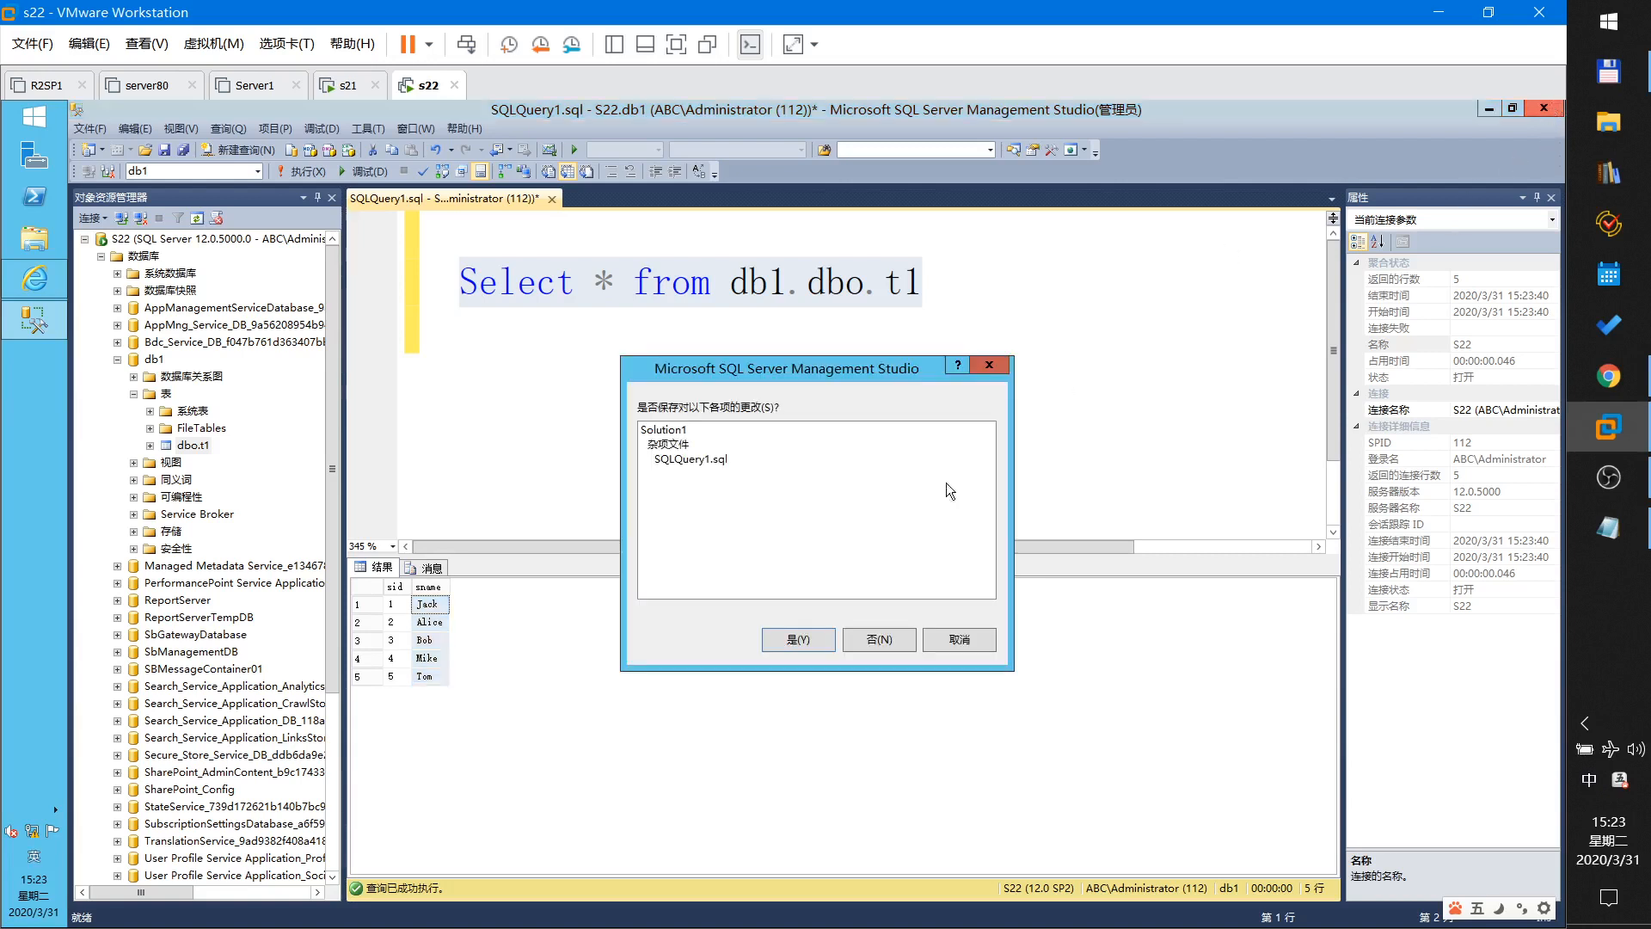
pyautogui.click(875, 636)
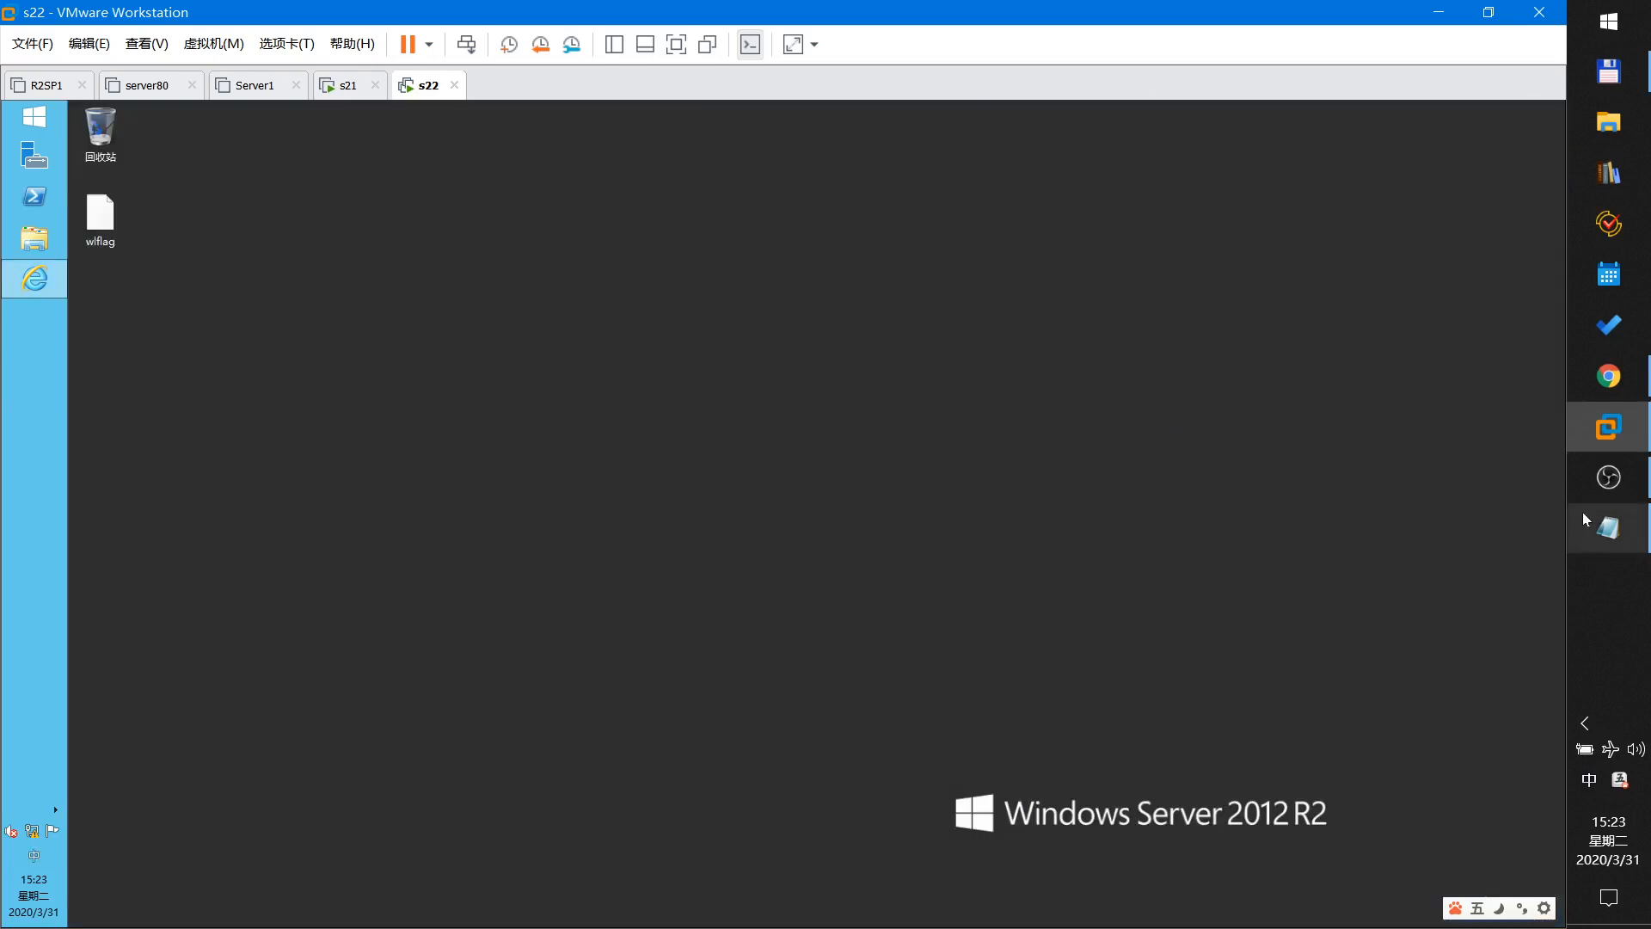
pyautogui.click(1609, 374)
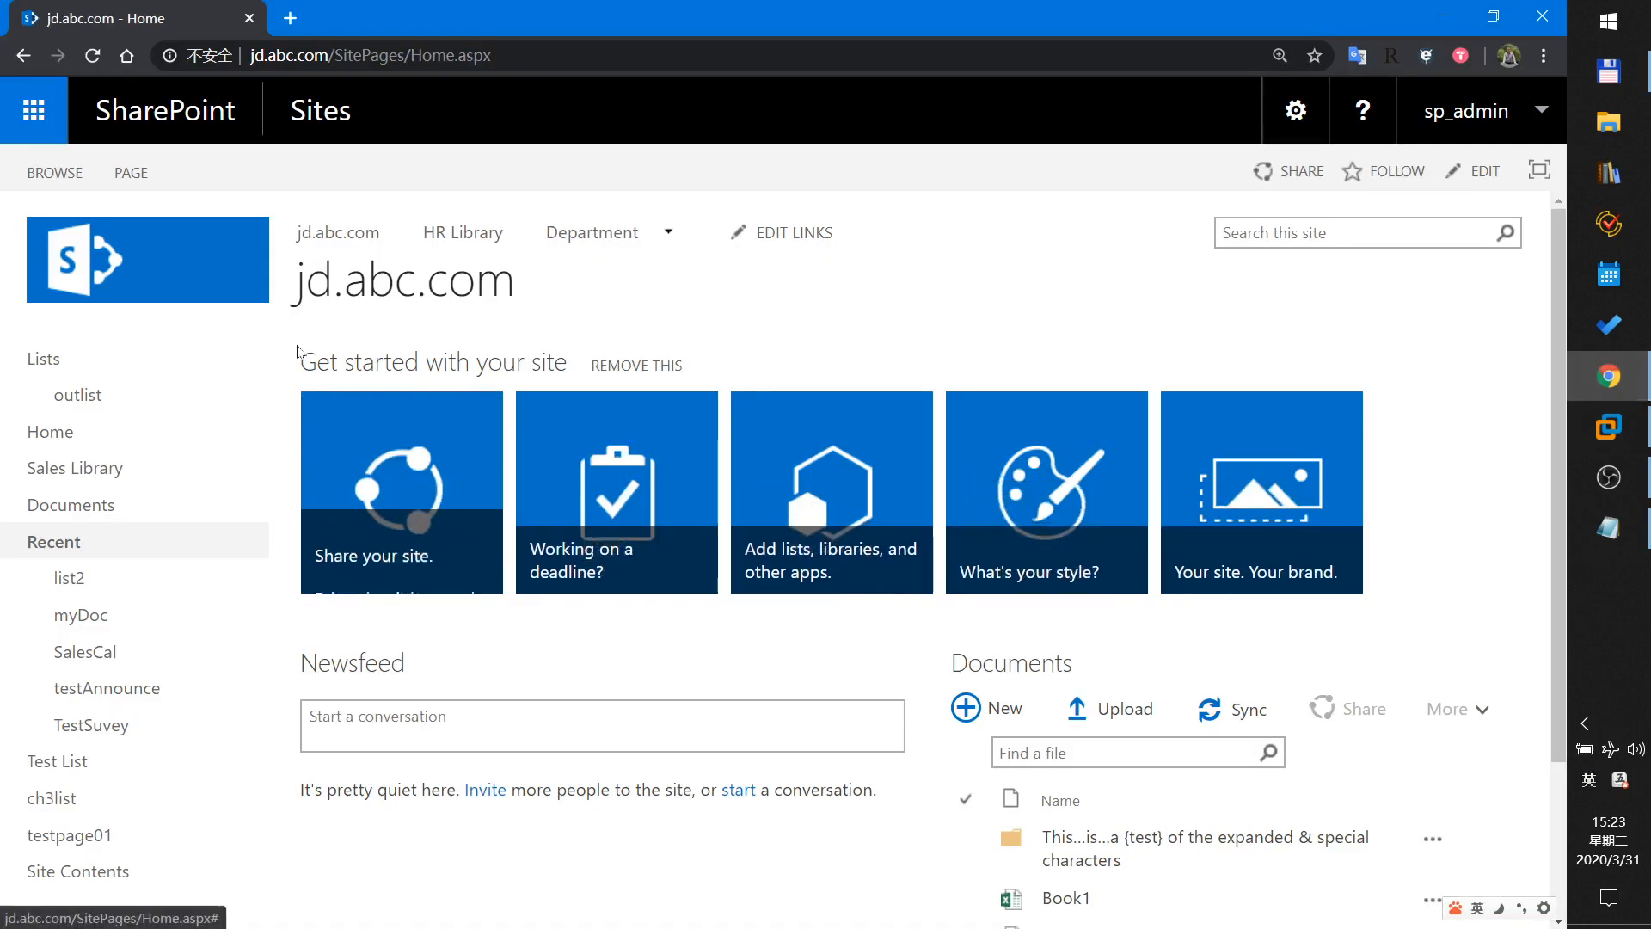
pyautogui.click(74, 401)
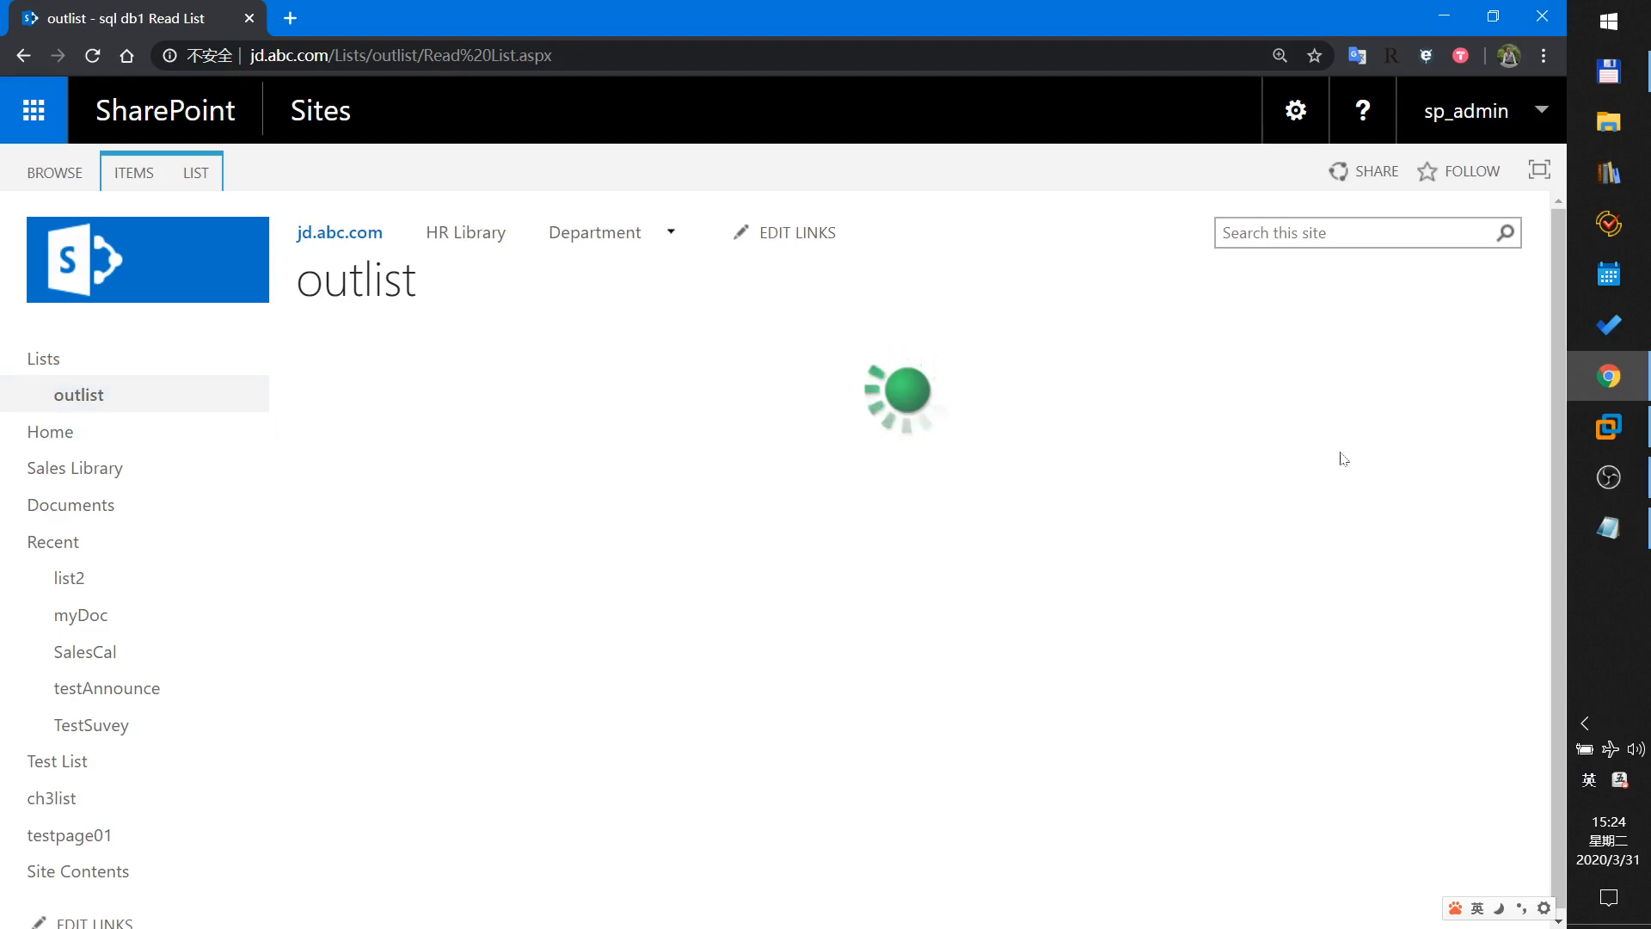
# Review the Notepad instructions on the external list prerequisite and on creating Business Data Actions, and minimize the notes.
pyautogui.click(1609, 527)
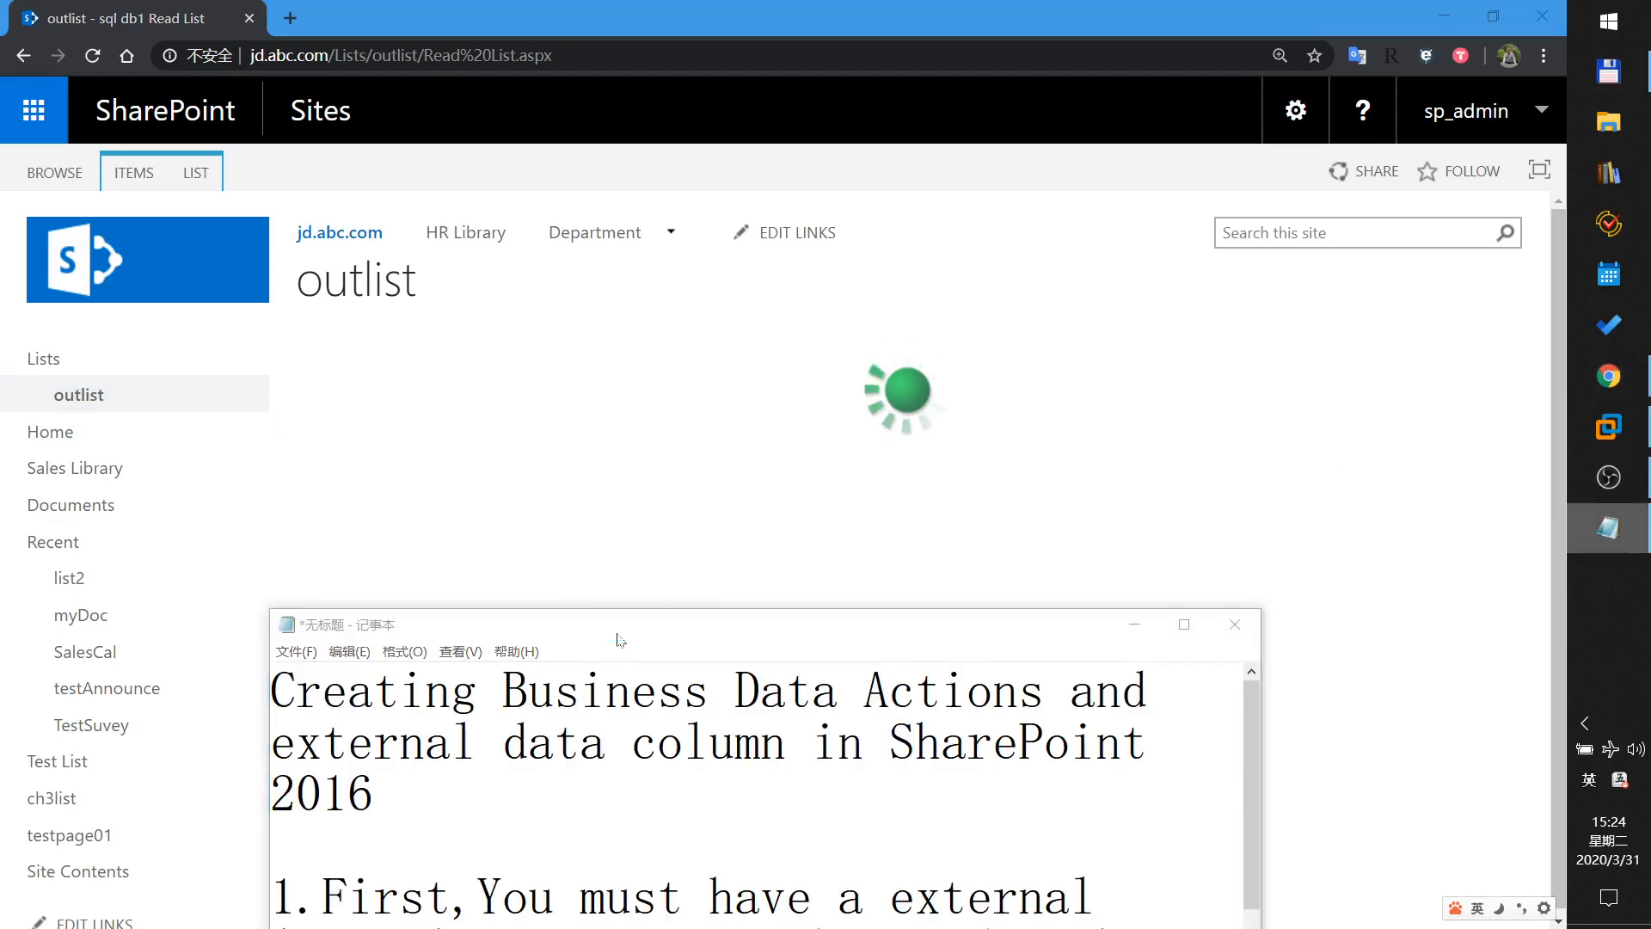
pyautogui.moveTo(614, 626); pyautogui.dragTo(571, 220)
pyautogui.moveTo(407, 488); pyautogui.dragTo(588, 488)
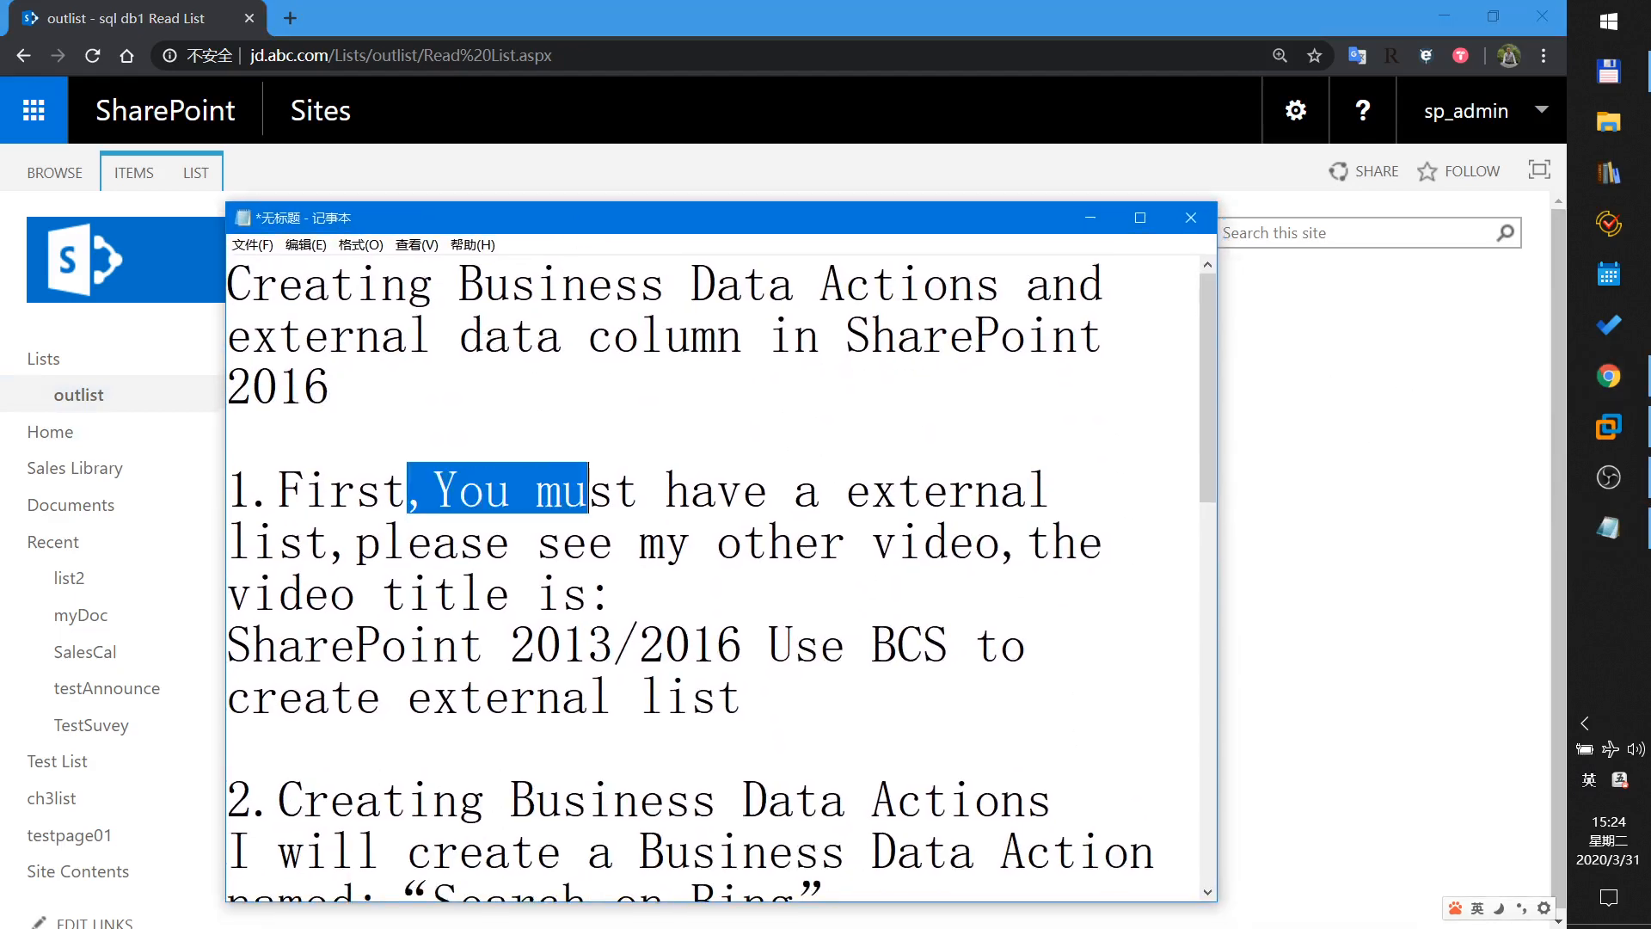
pyautogui.moveTo(227, 645); pyautogui.dragTo(743, 645)
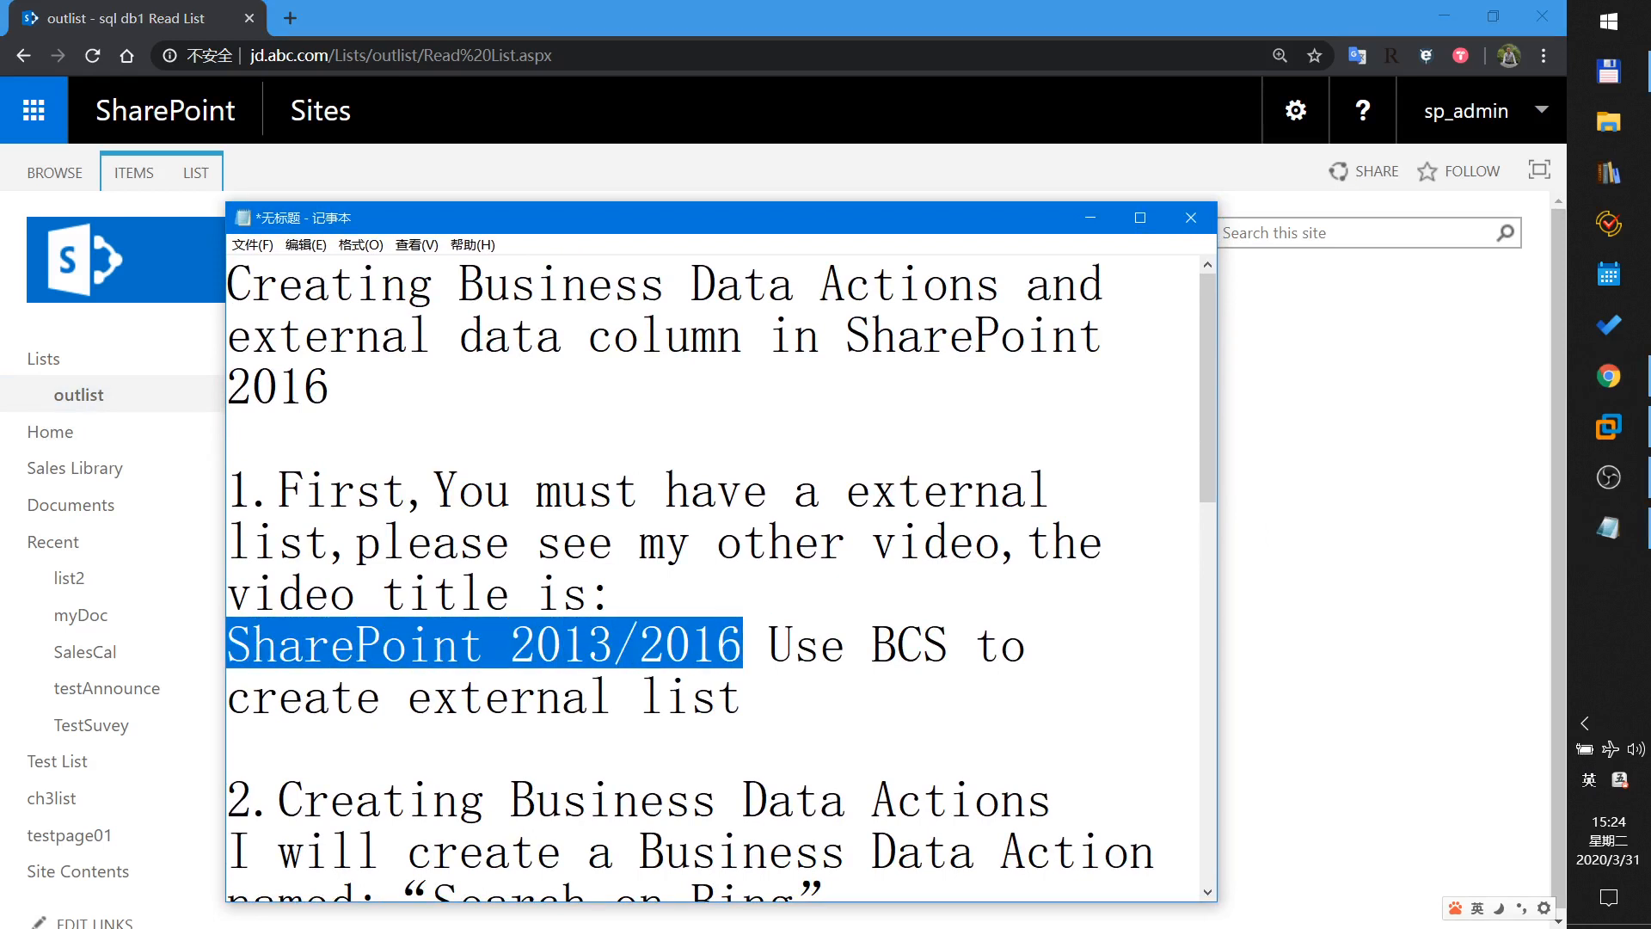
pyautogui.moveTo(741, 697); pyautogui.dragTo(228, 490)
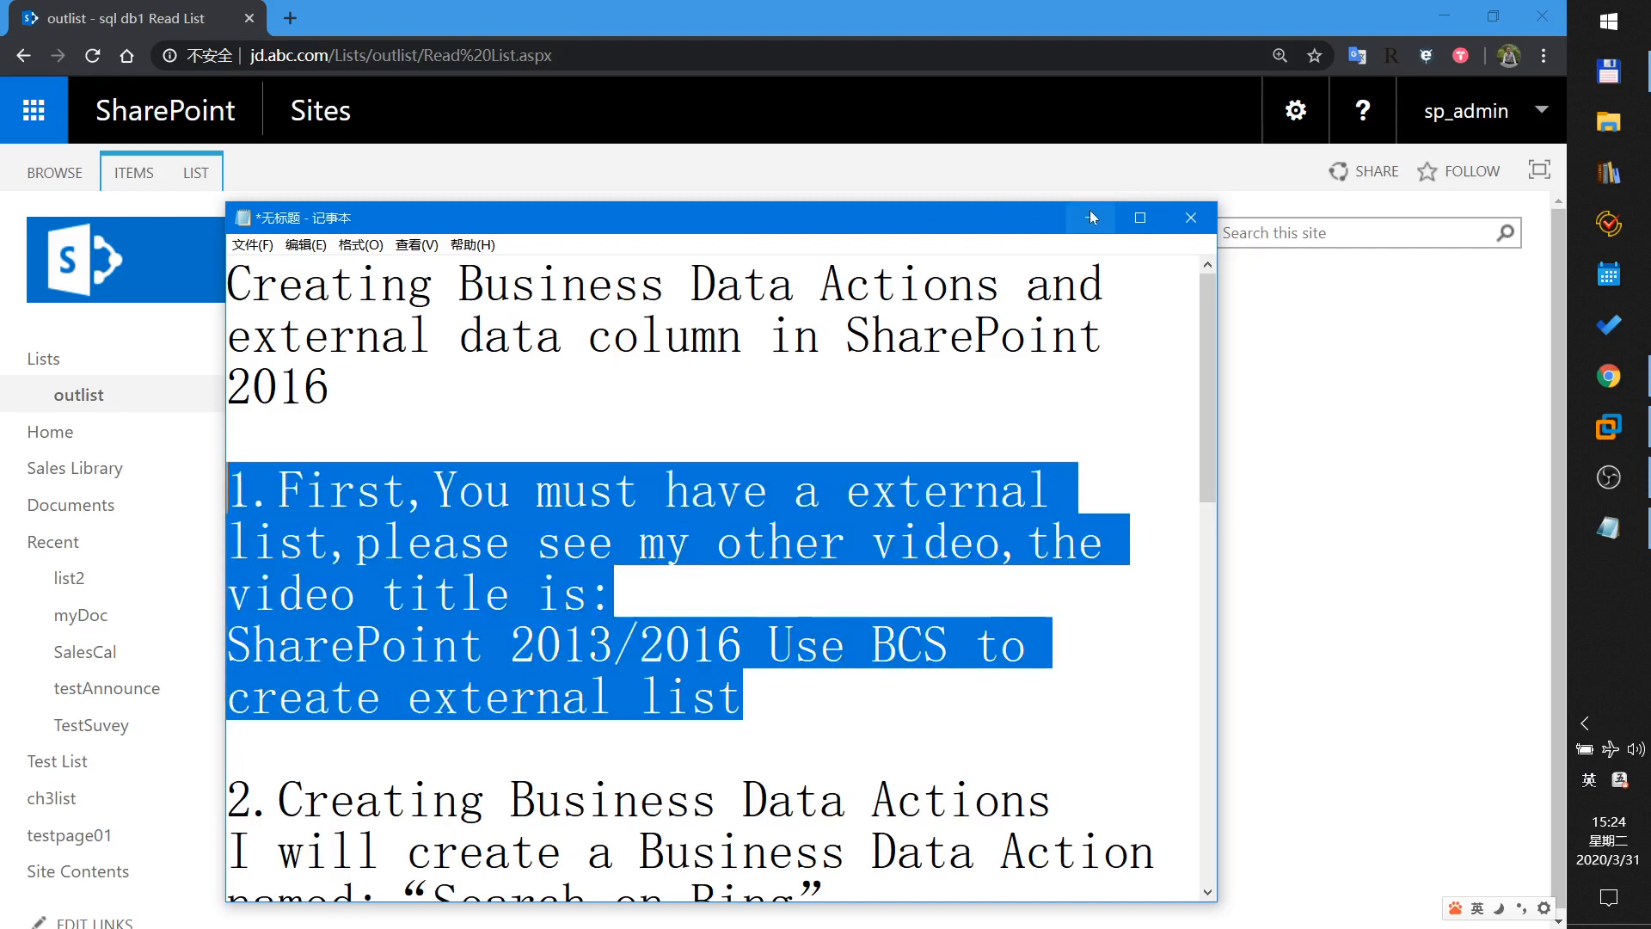
pyautogui.moveTo(932, 220); pyautogui.dragTo(973, 89)
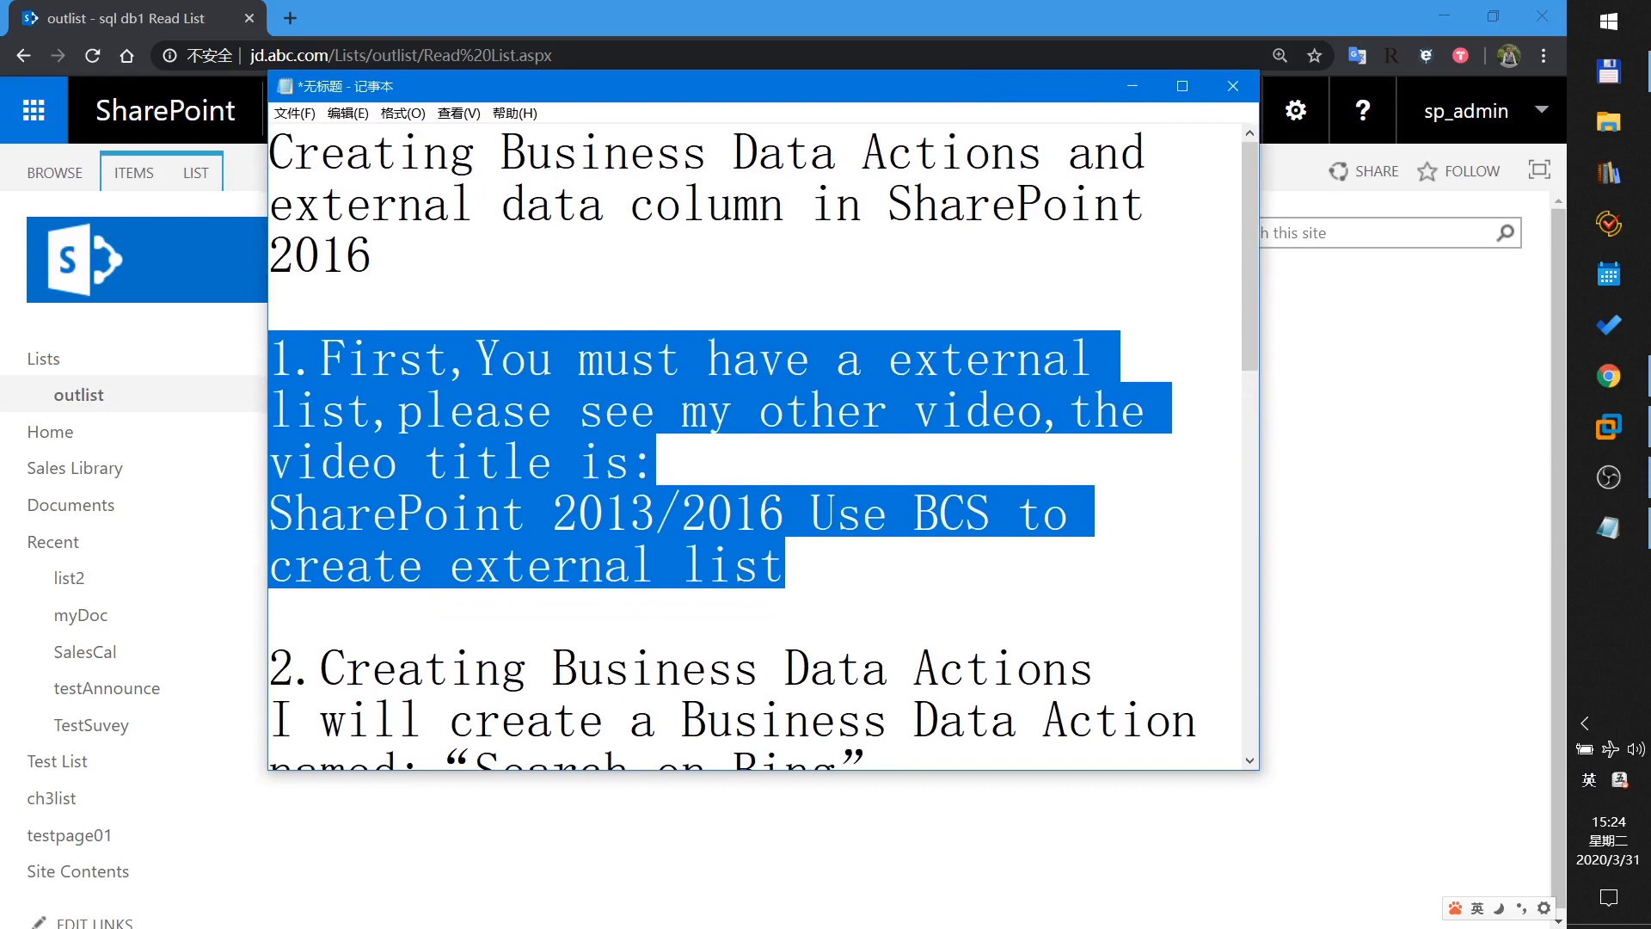
pyautogui.scroll(-1, 757, 447)
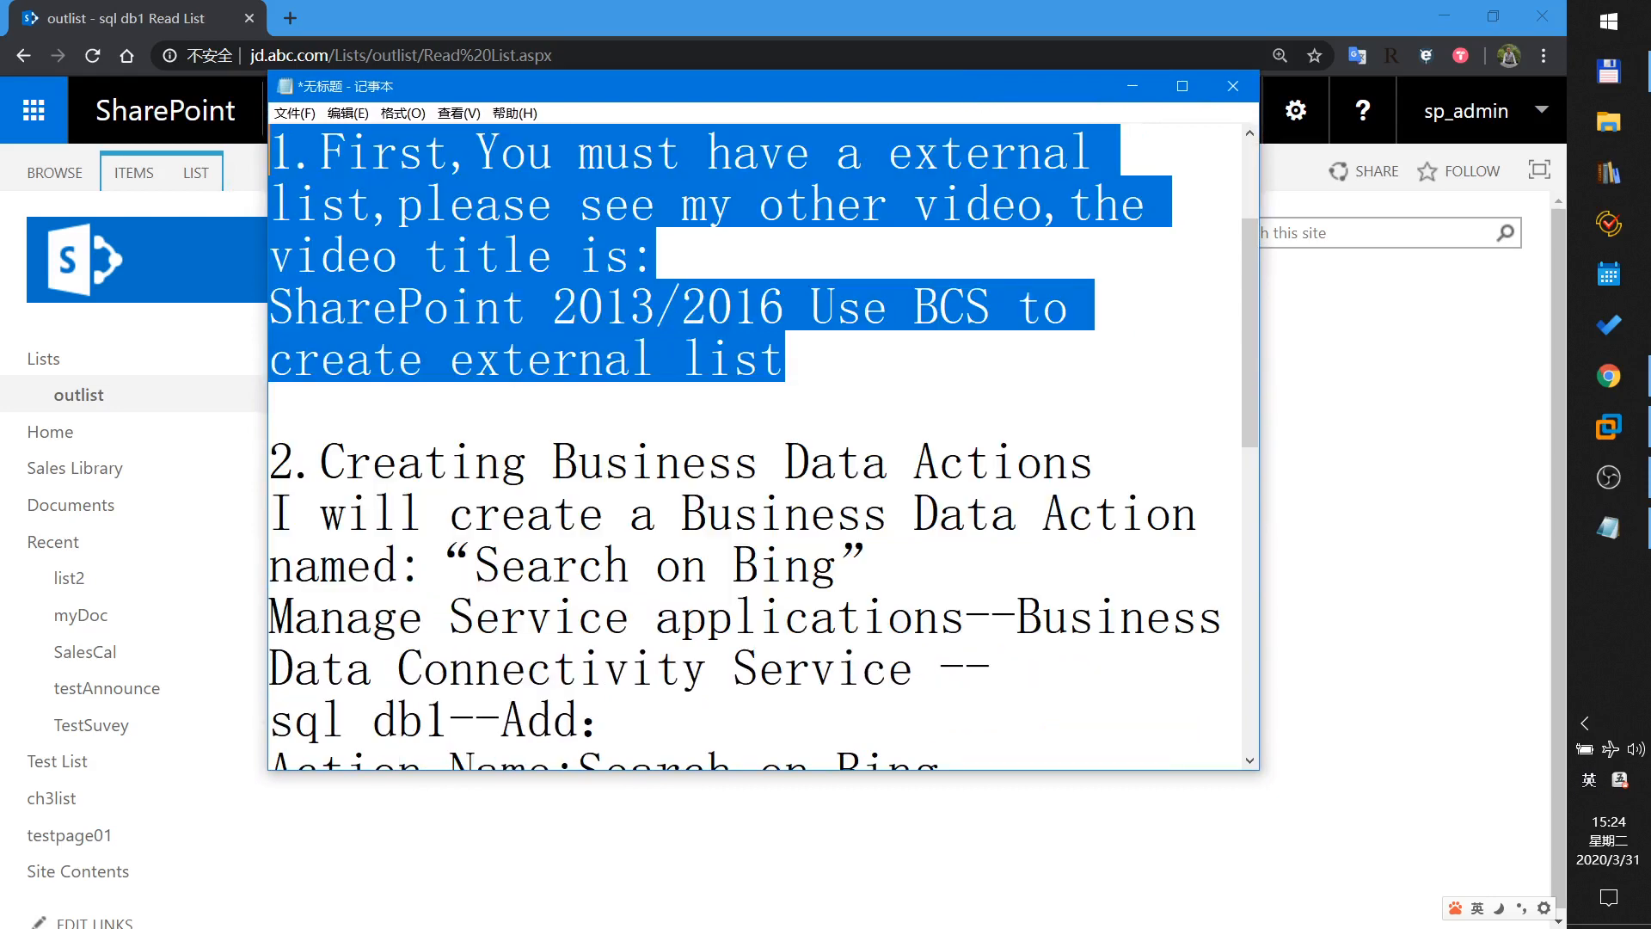
pyautogui.moveTo(320, 459); pyautogui.dragTo(1095, 459)
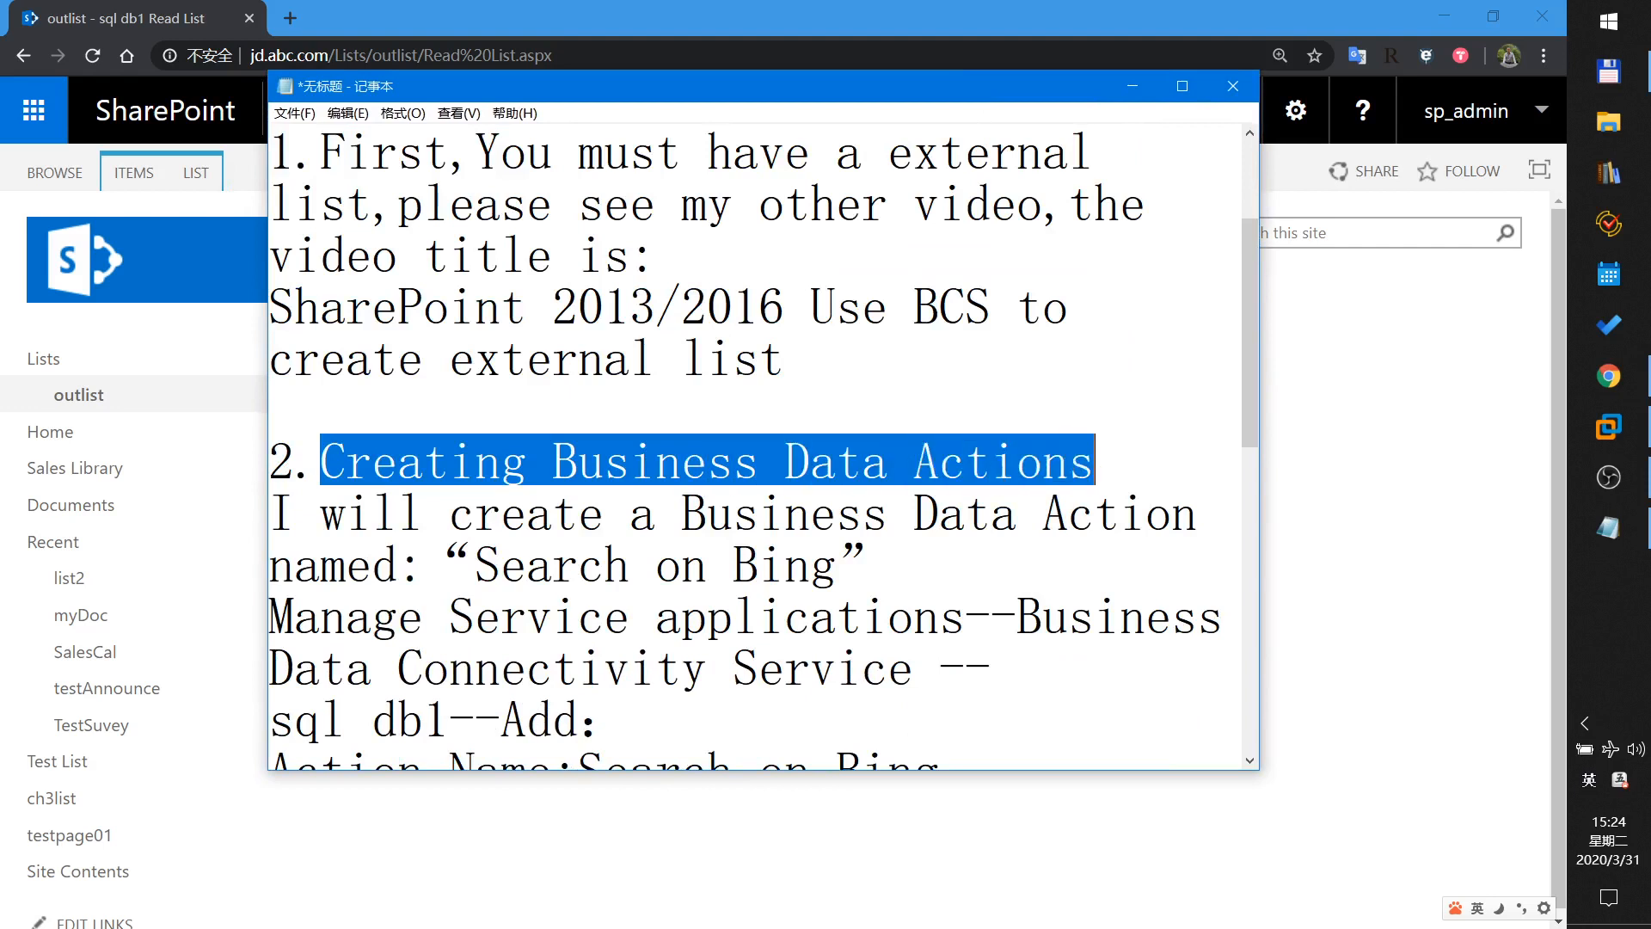
pyautogui.click(1131, 86)
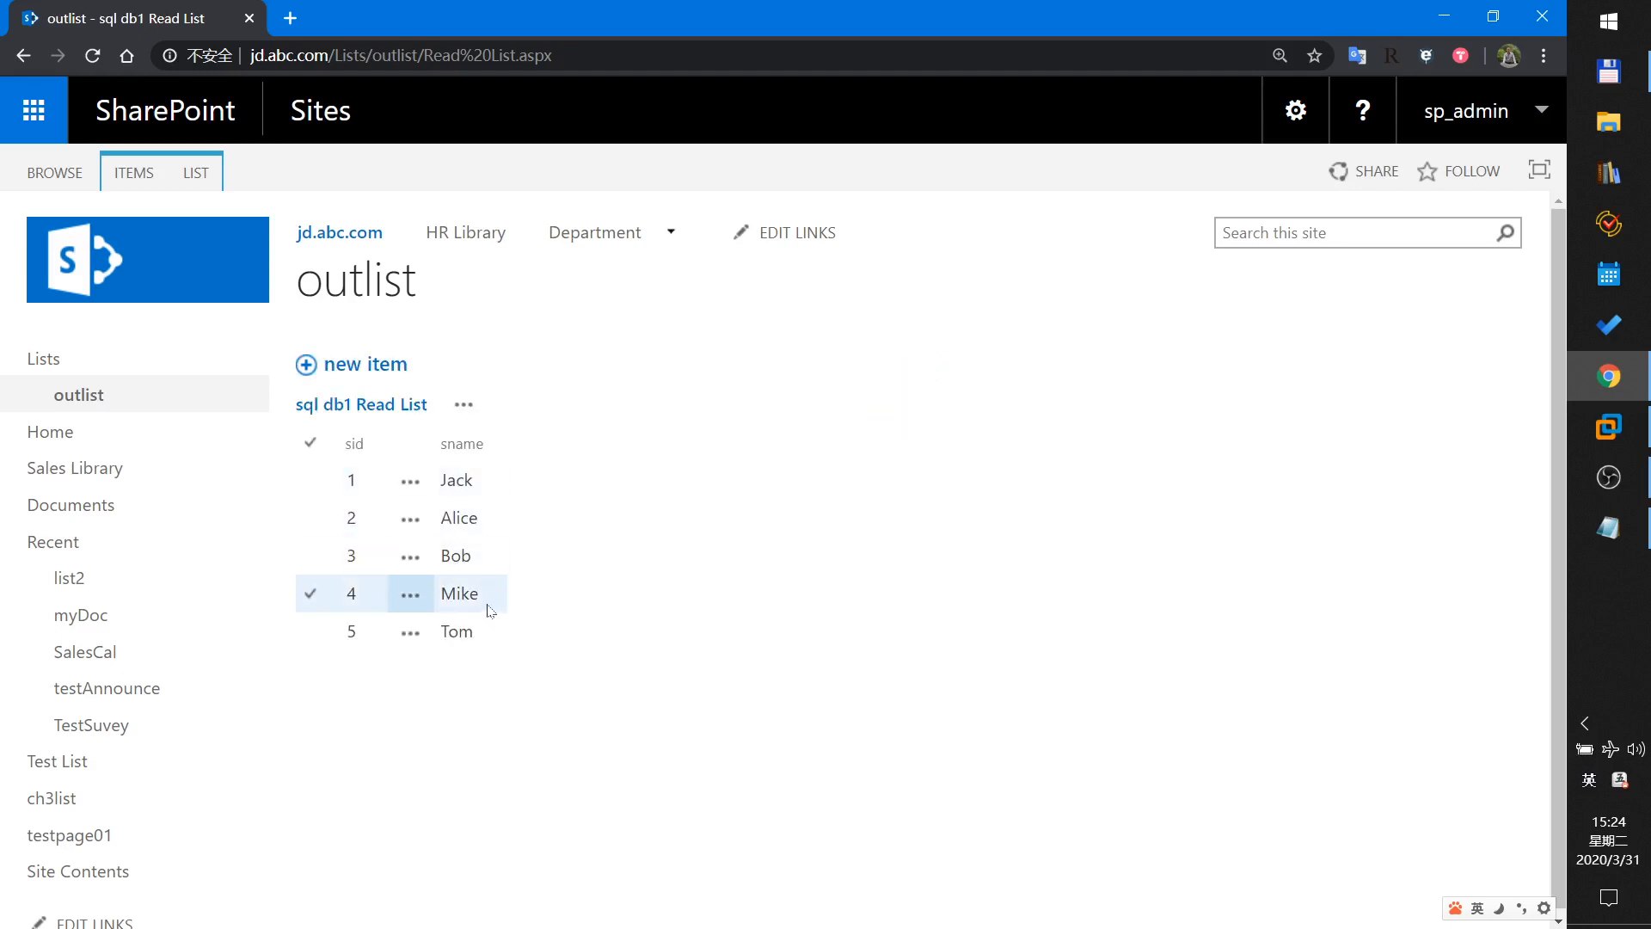
# Check which actions the item menu offers for the outlist entry with sid 1.
pyautogui.click(407, 485)
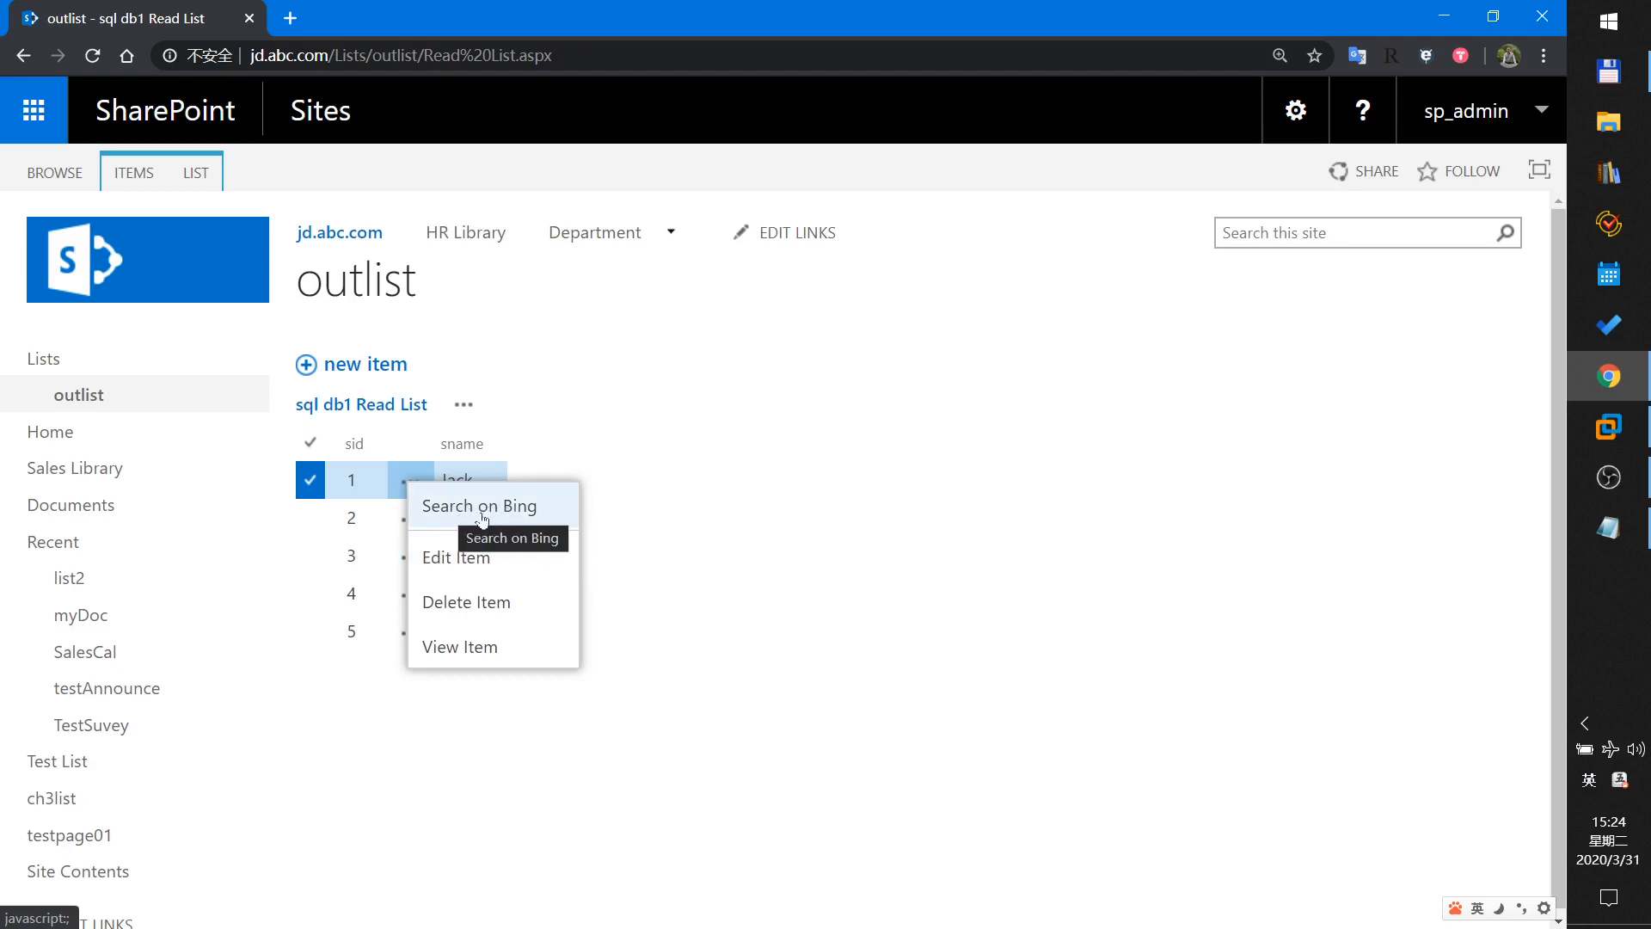
pyautogui.click(735, 514)
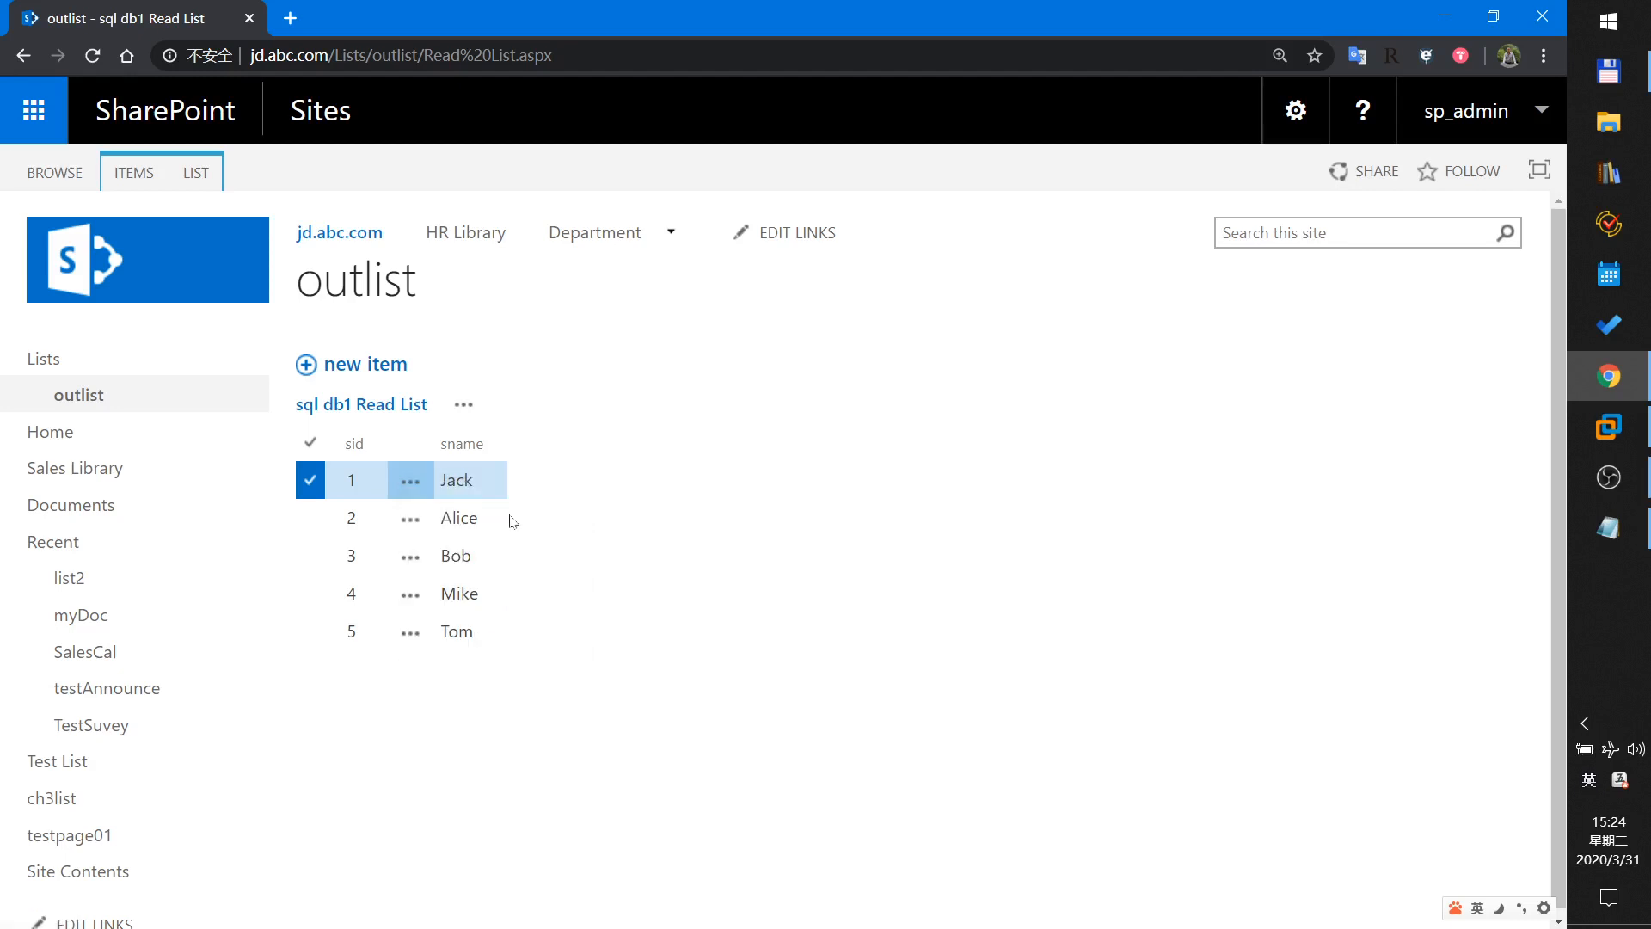
pyautogui.click(424, 487)
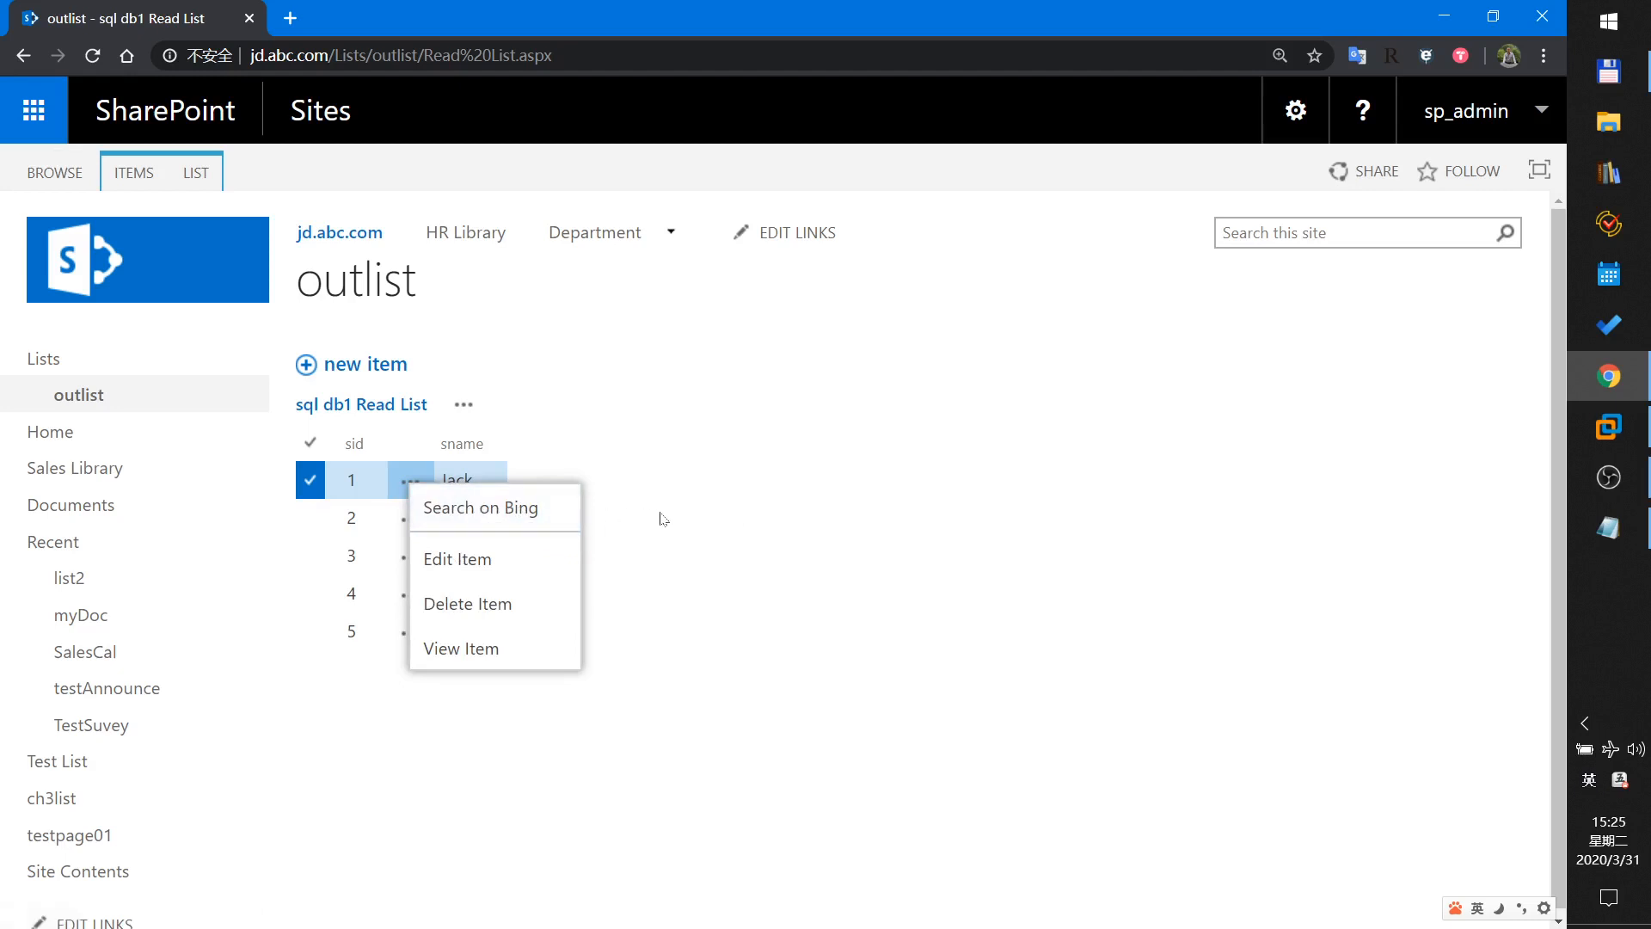
pyautogui.click(693, 515)
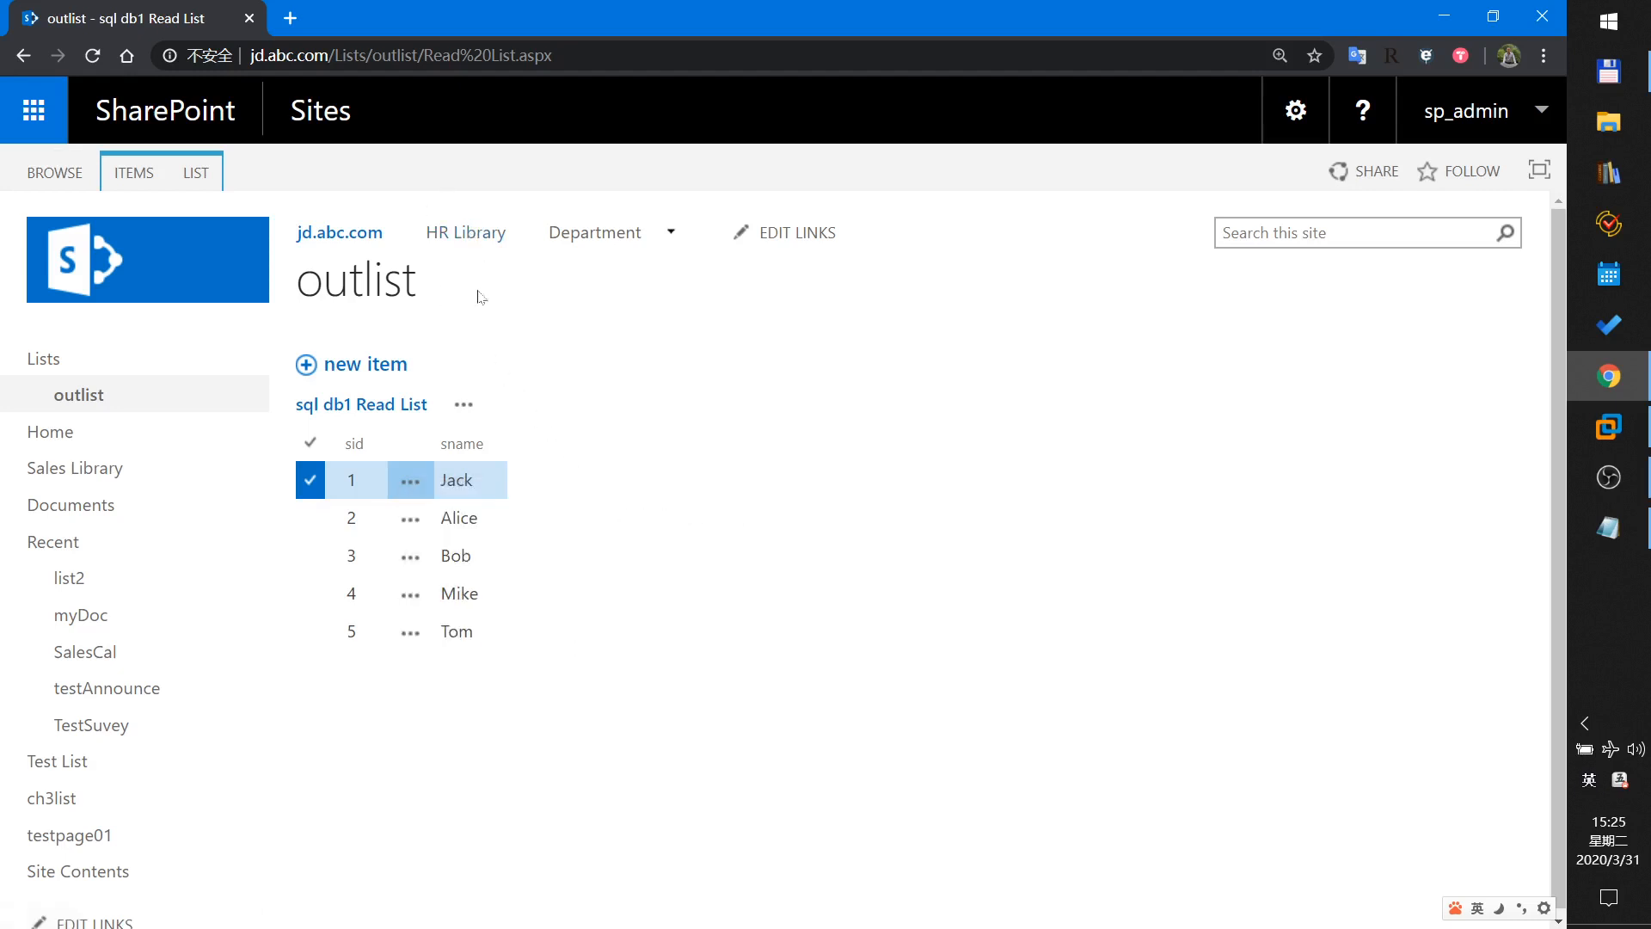
pyautogui.click(407, 484)
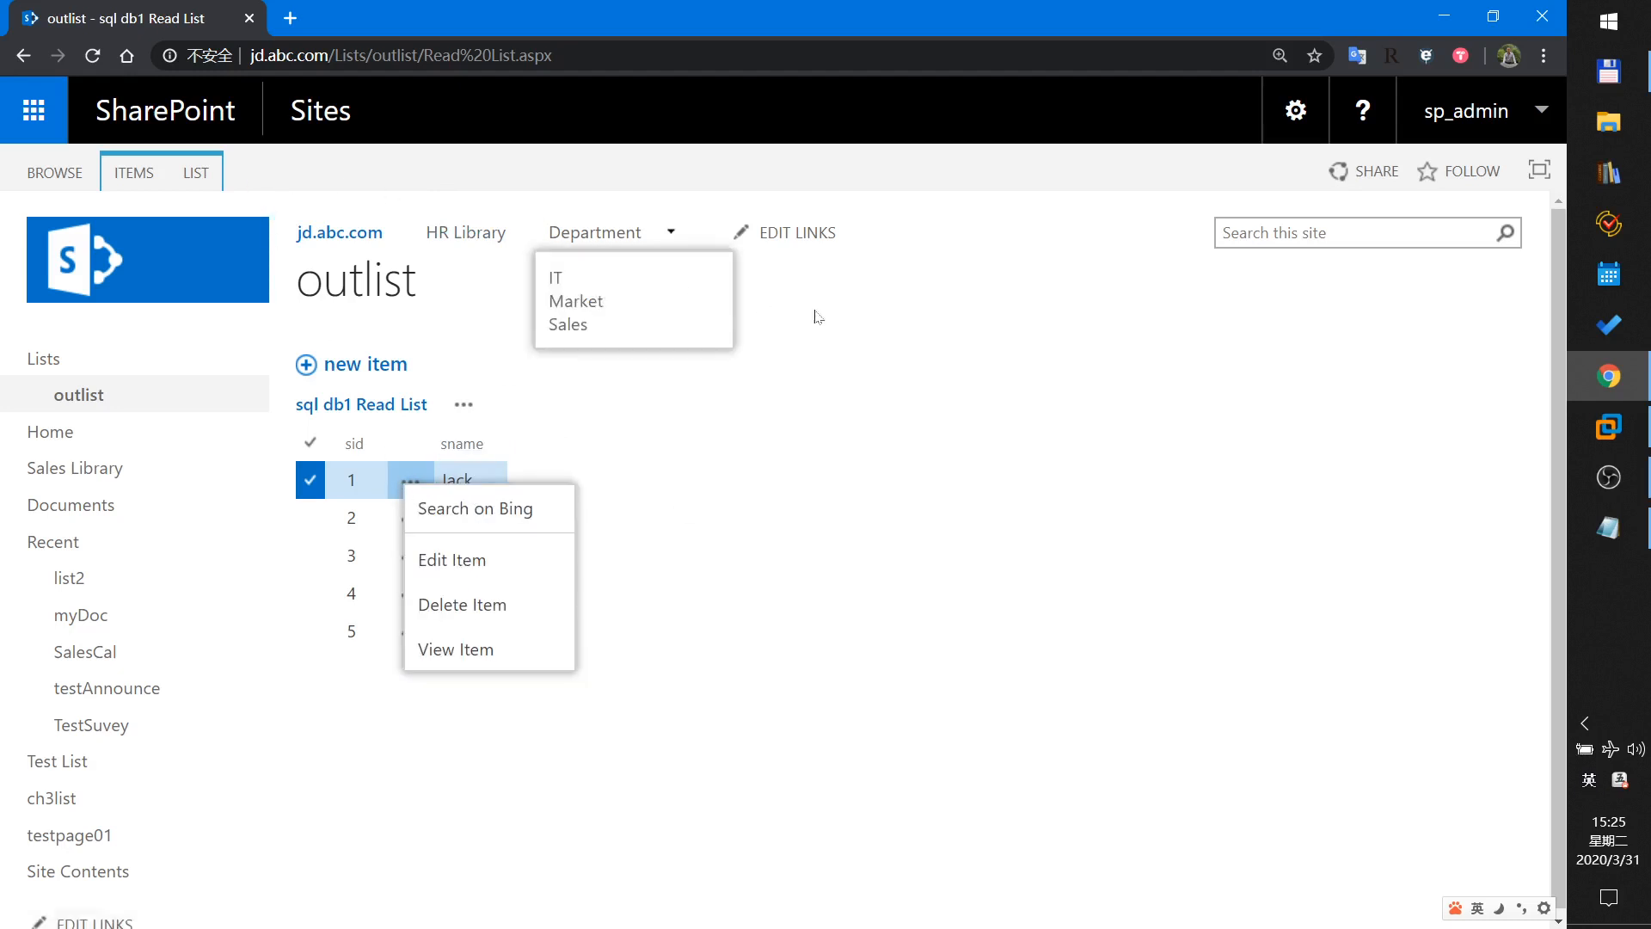
# Switch to SharePoint Central Administration on s22 and open the Business Data Connectivity Service among the service applications.
pyautogui.click(1608, 427)
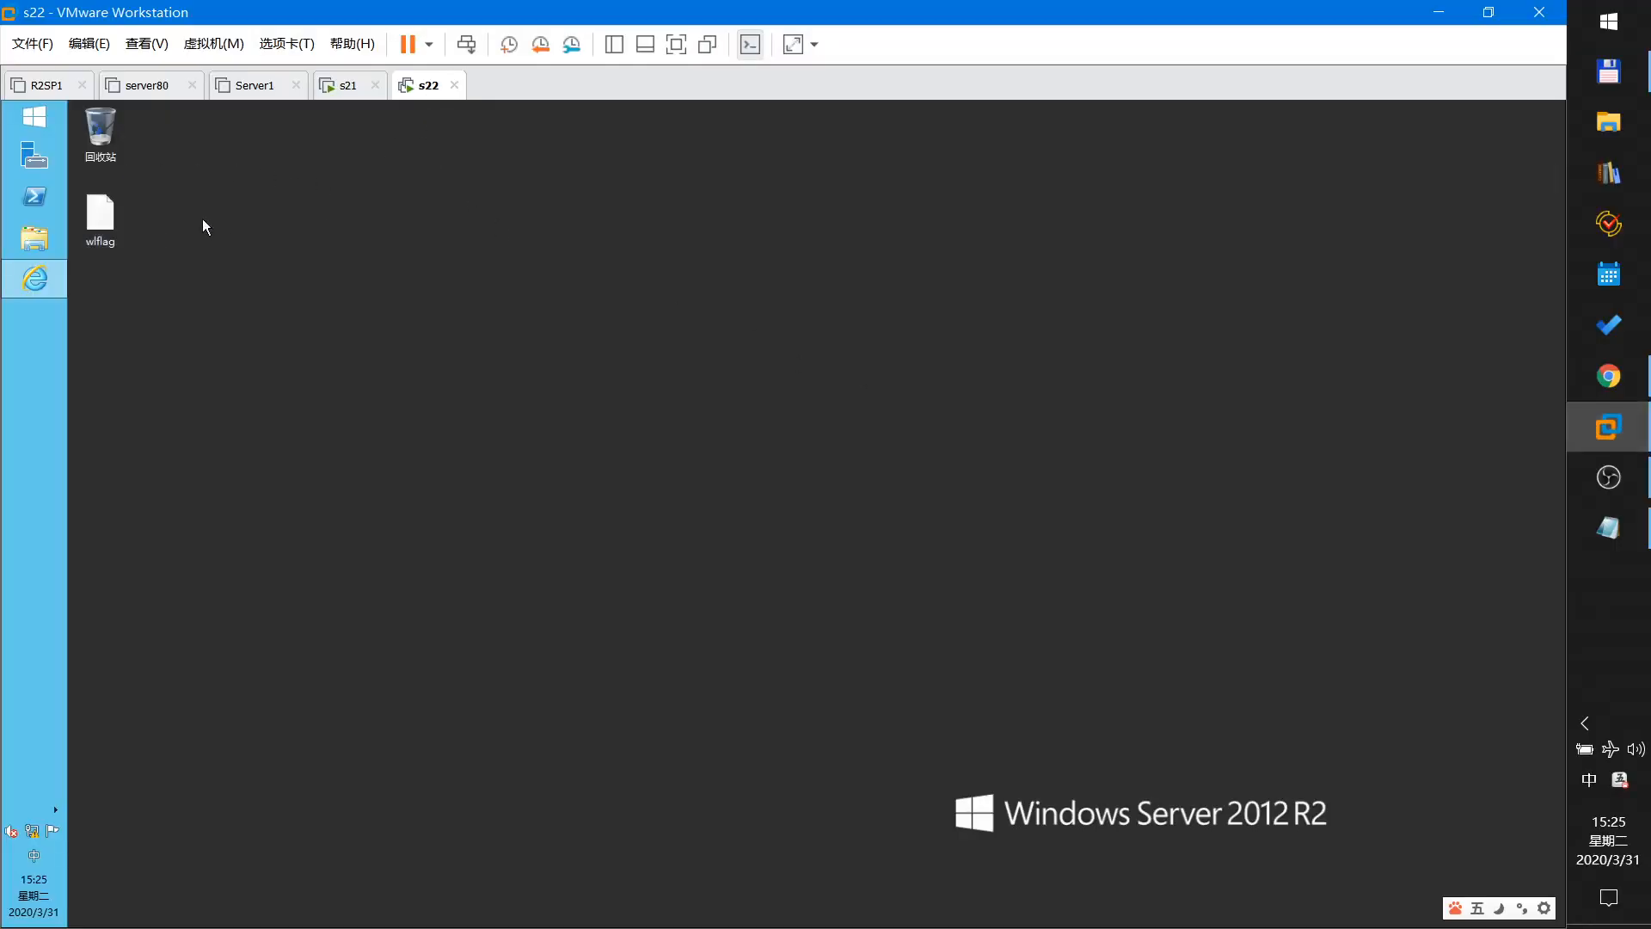
pyautogui.click(43, 281)
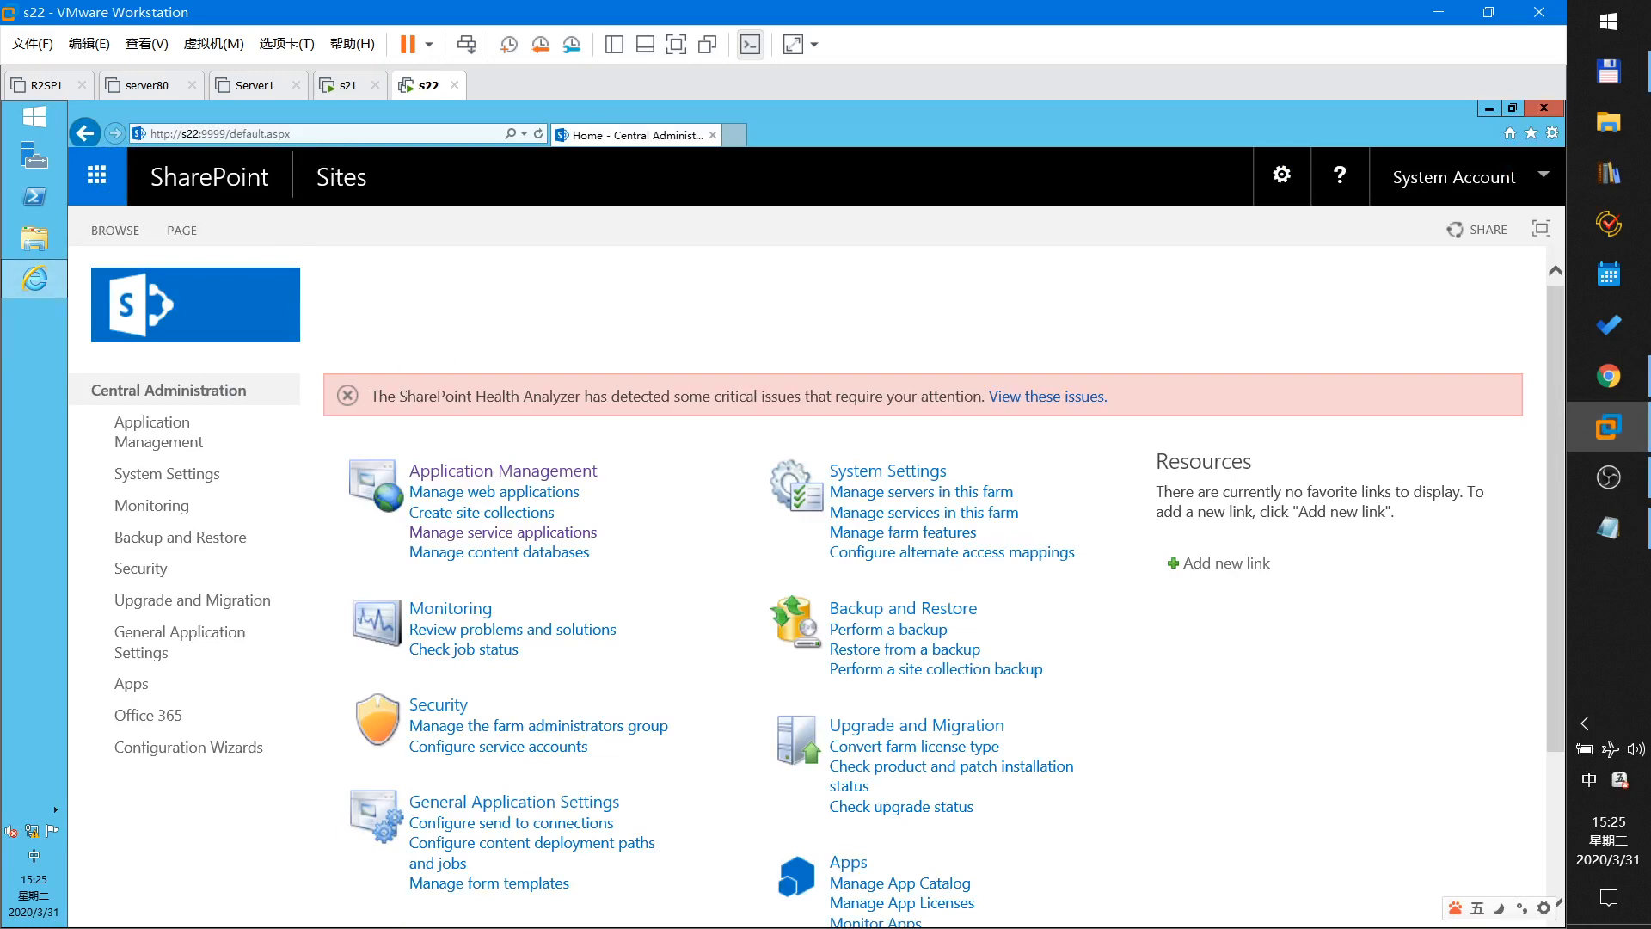
pyautogui.click(35, 116)
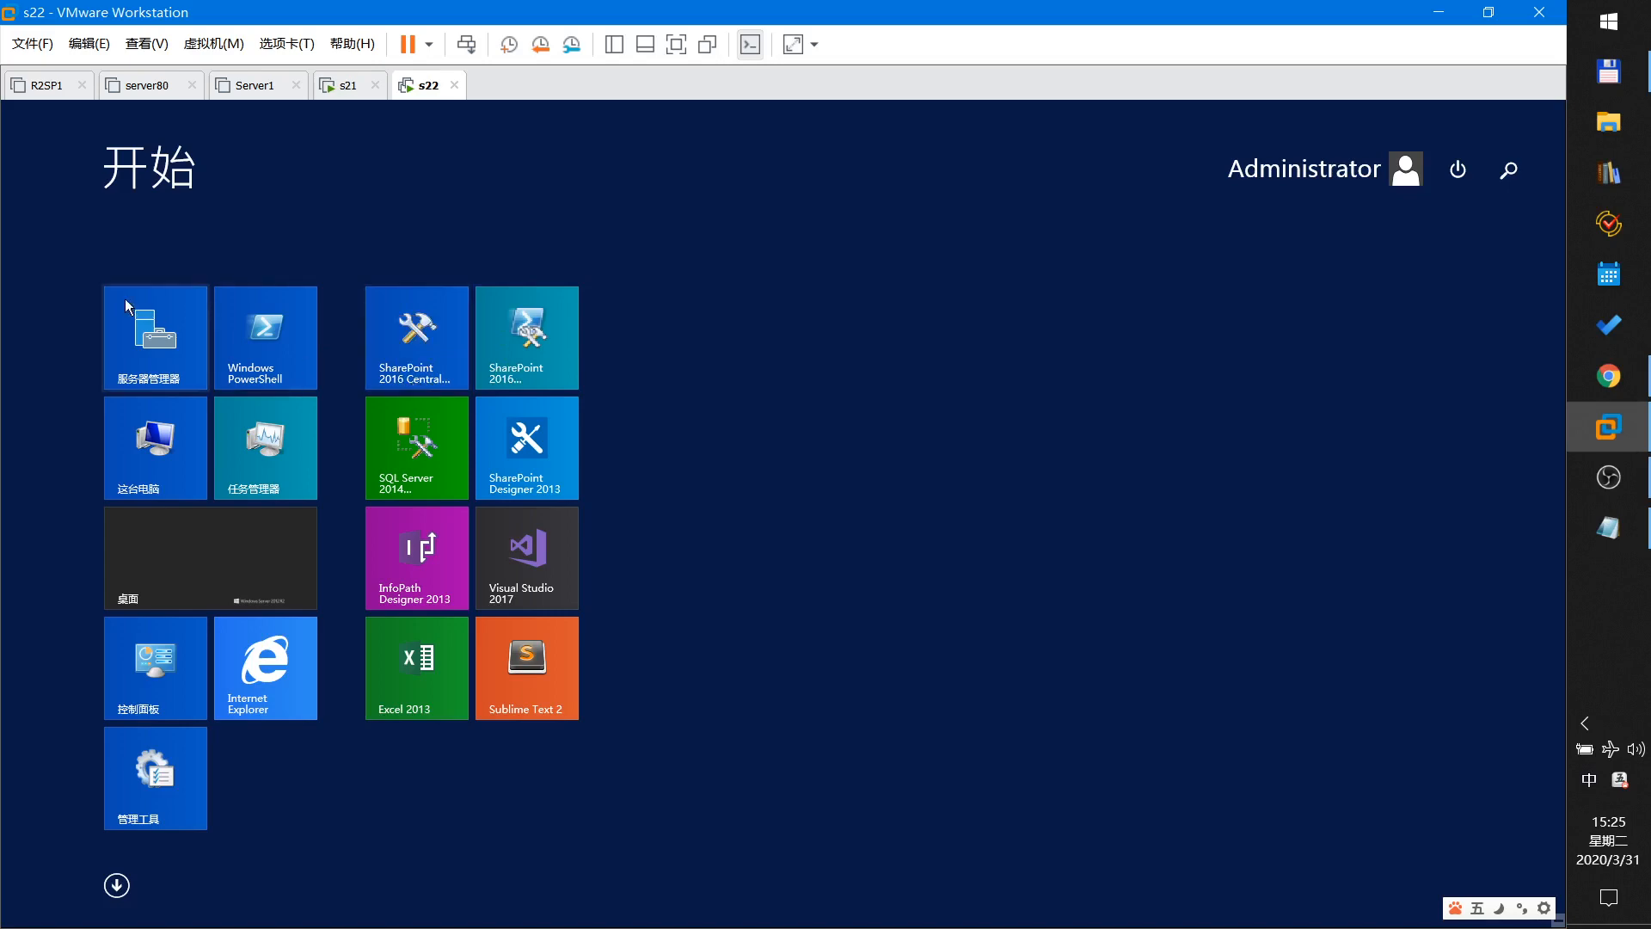
pyautogui.click(222, 572)
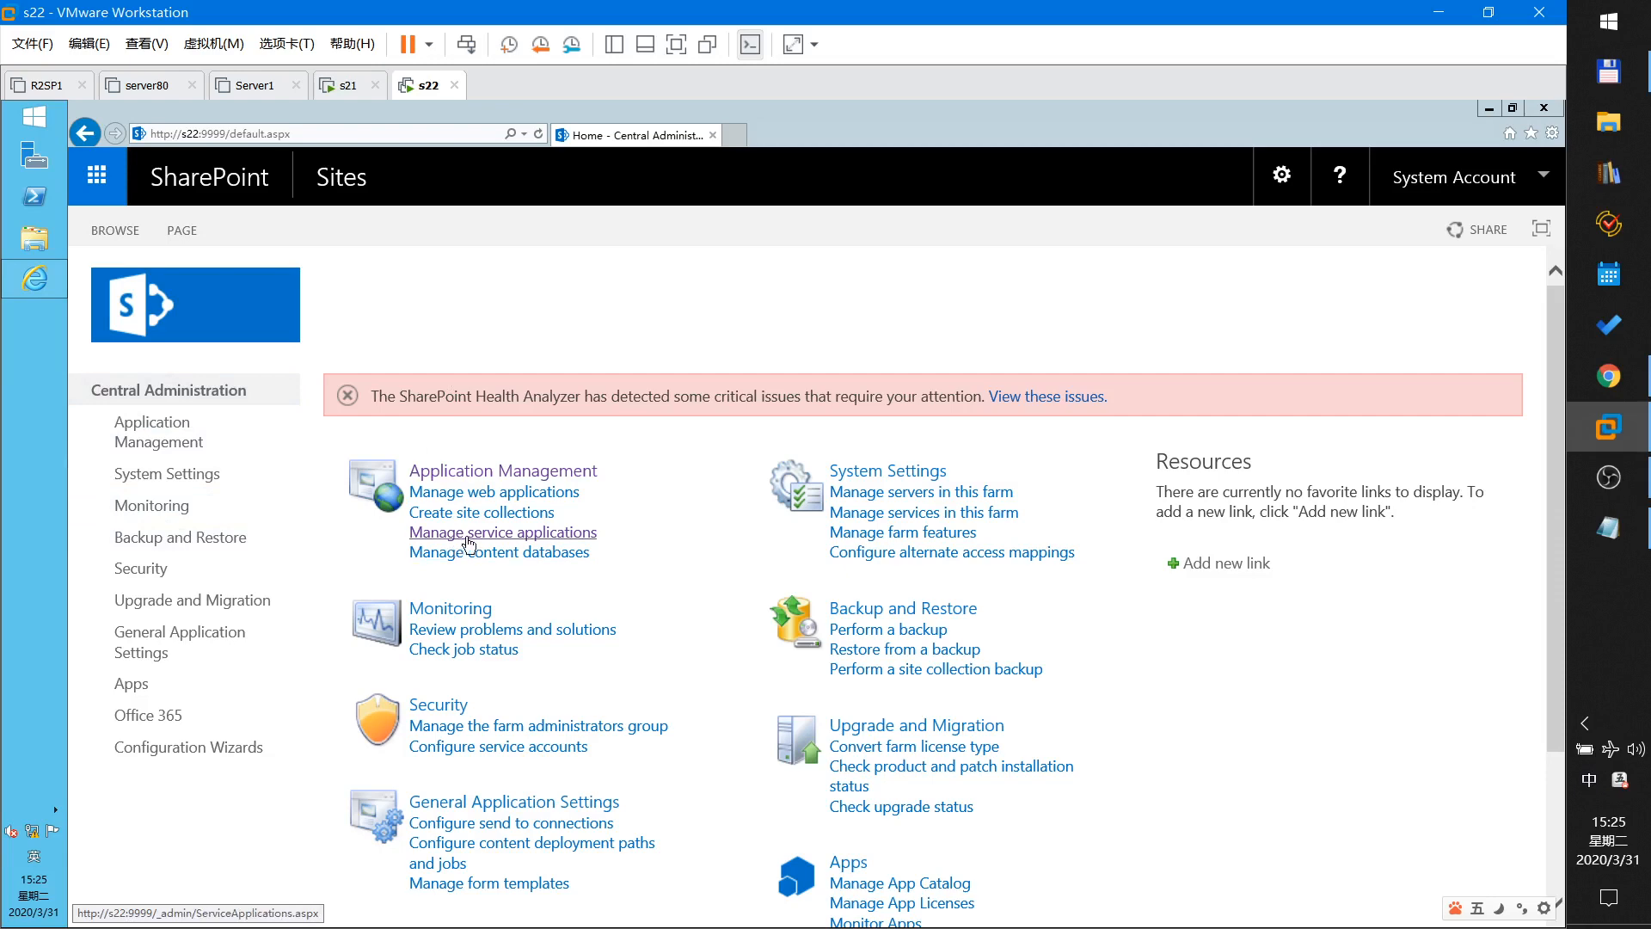
pyautogui.click(530, 535)
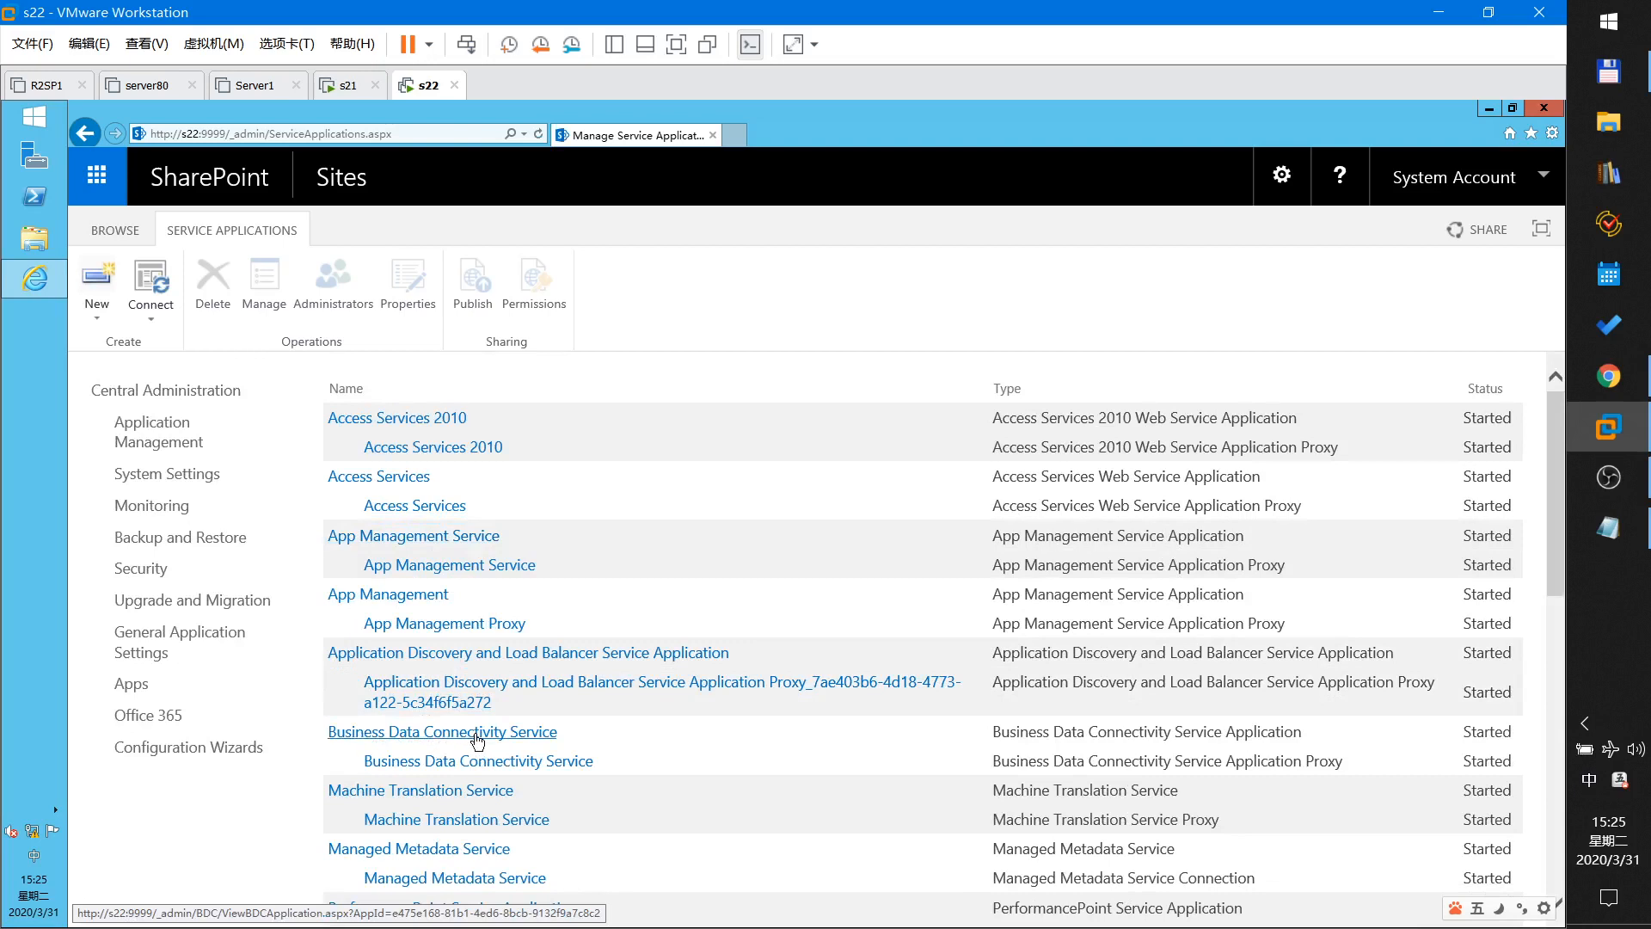
pyautogui.click(467, 738)
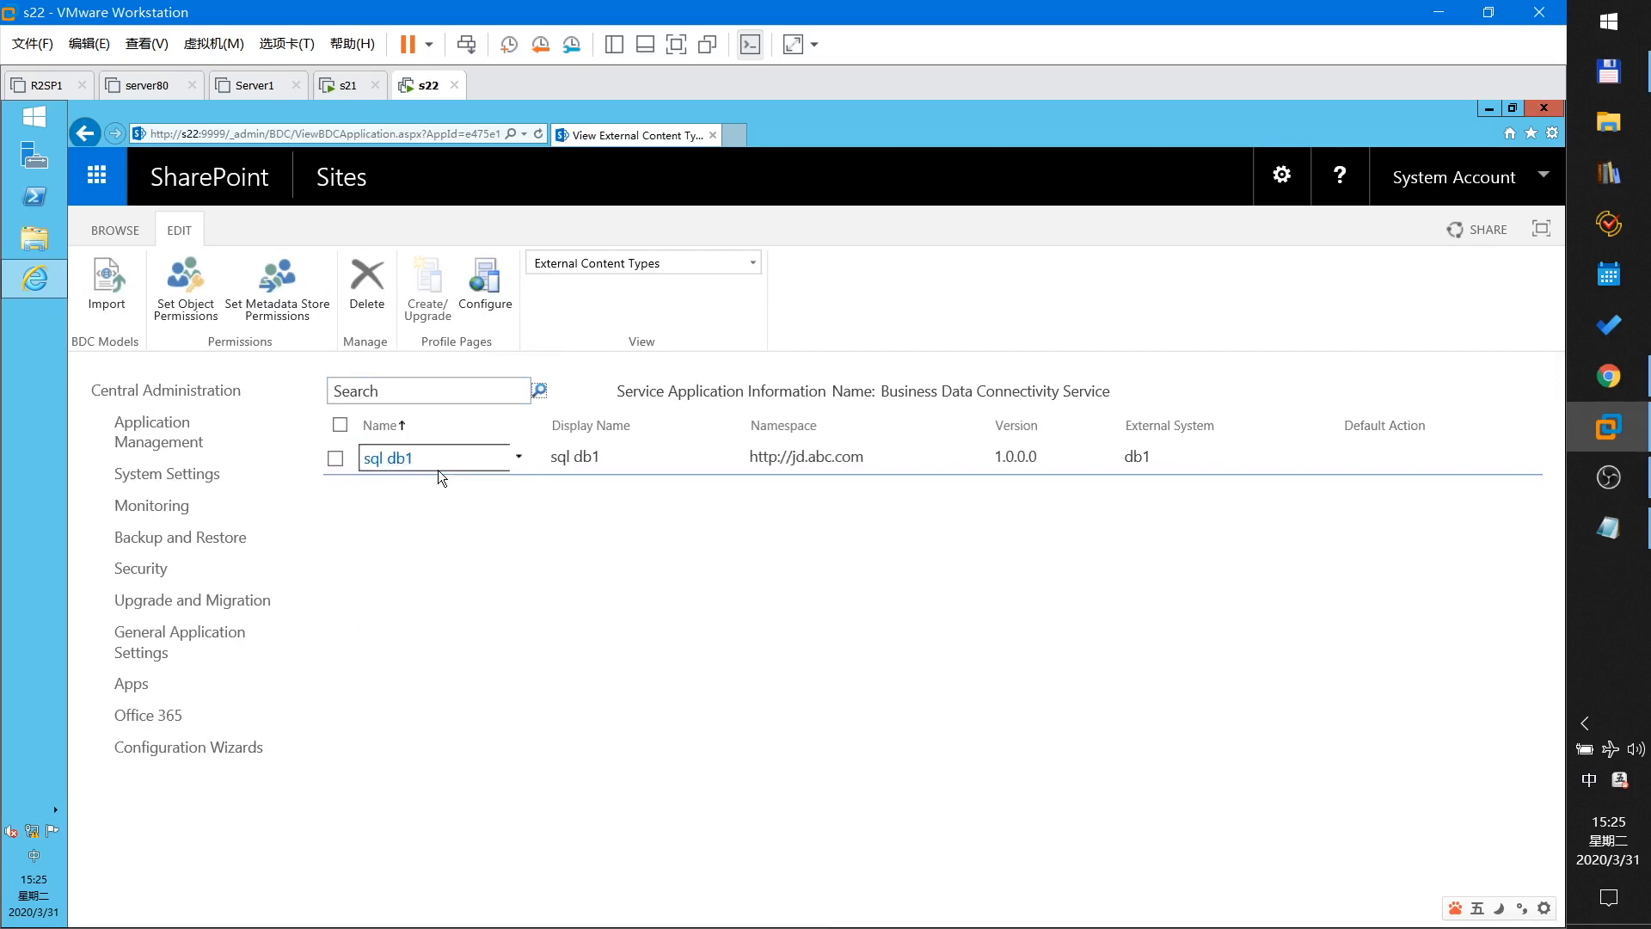
# Open the sql db1 external content type and examine its Actions section.
pyautogui.click(387, 459)
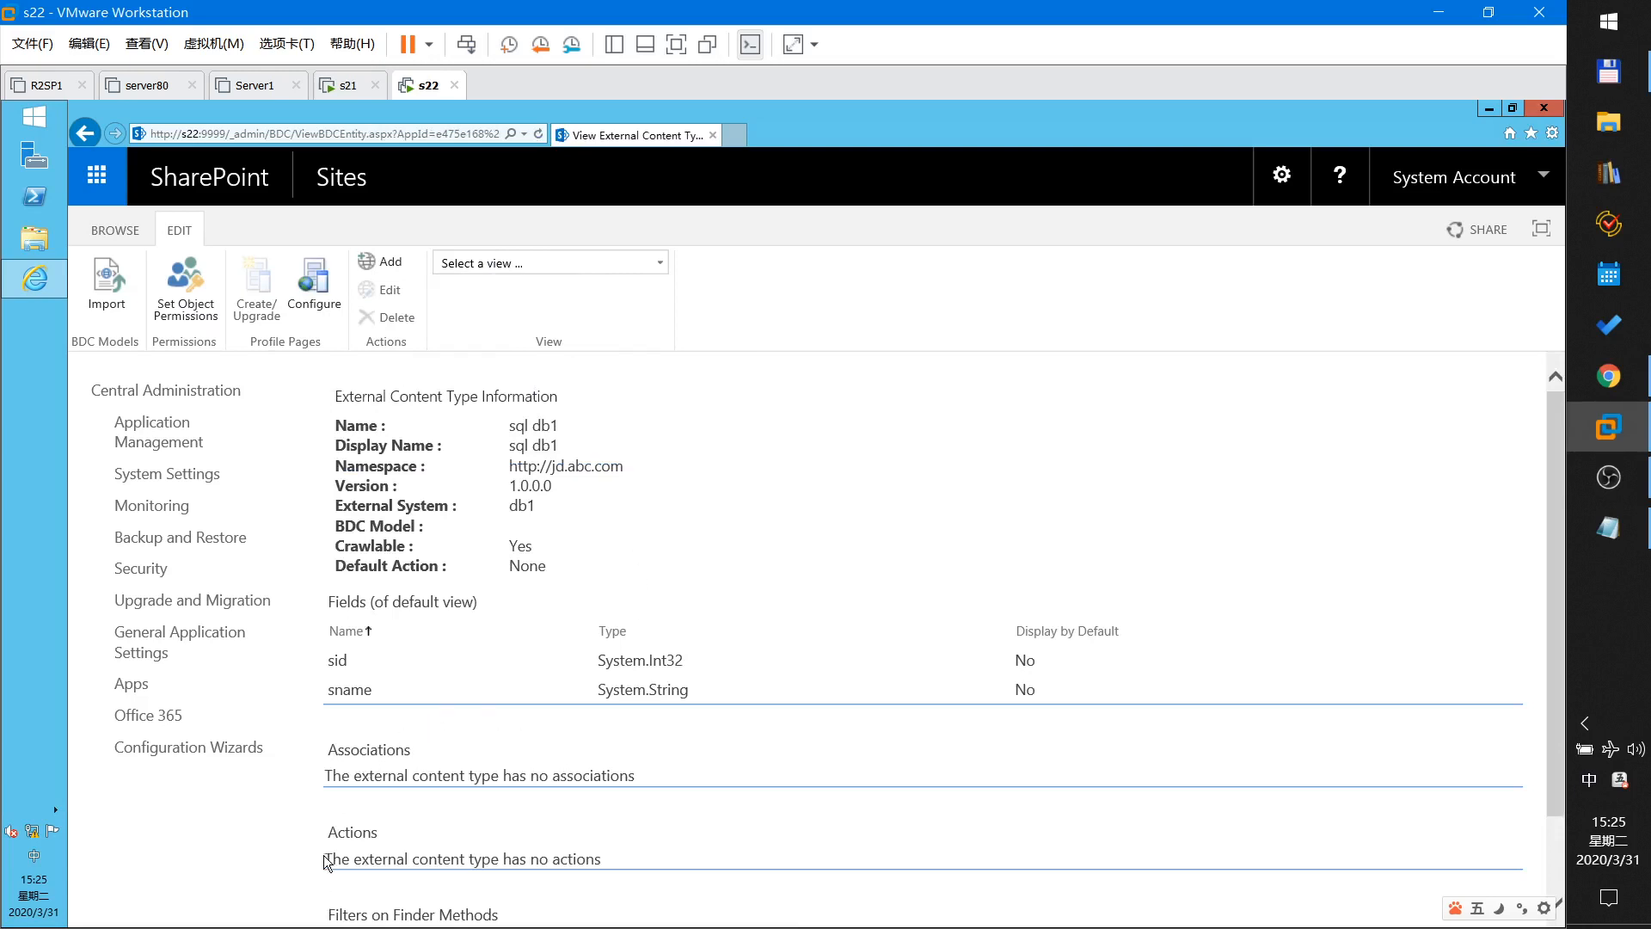
pyautogui.moveTo(327, 832); pyautogui.dragTo(379, 832)
pyautogui.scroll(-2, 471, 837)
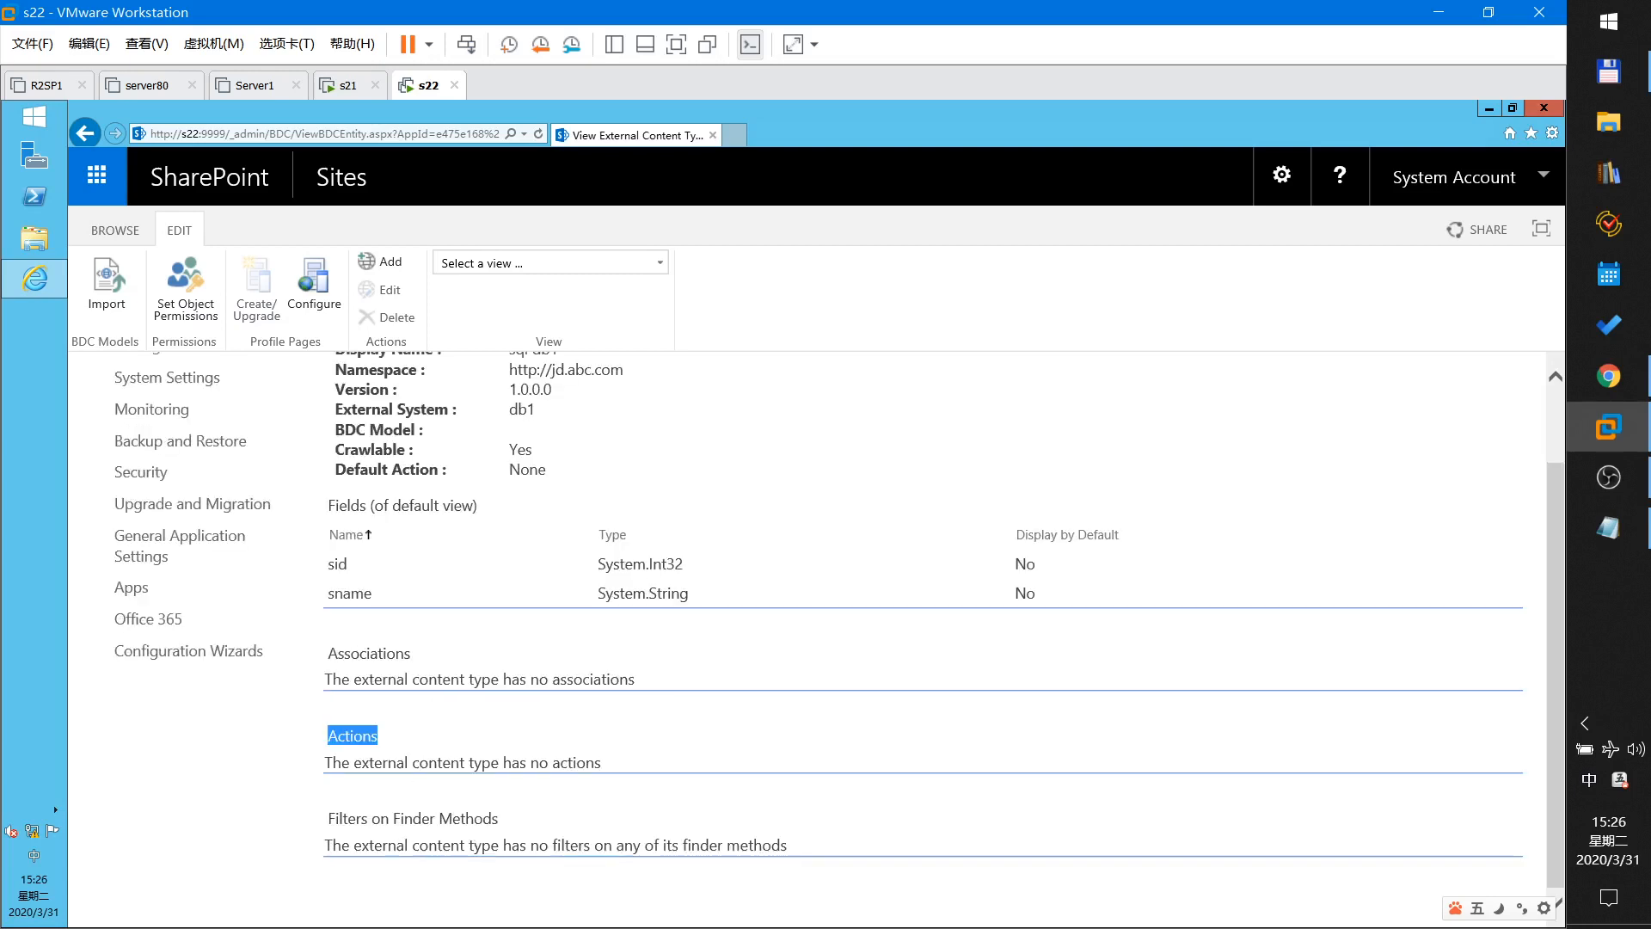
pyautogui.scroll(2, 924, 636)
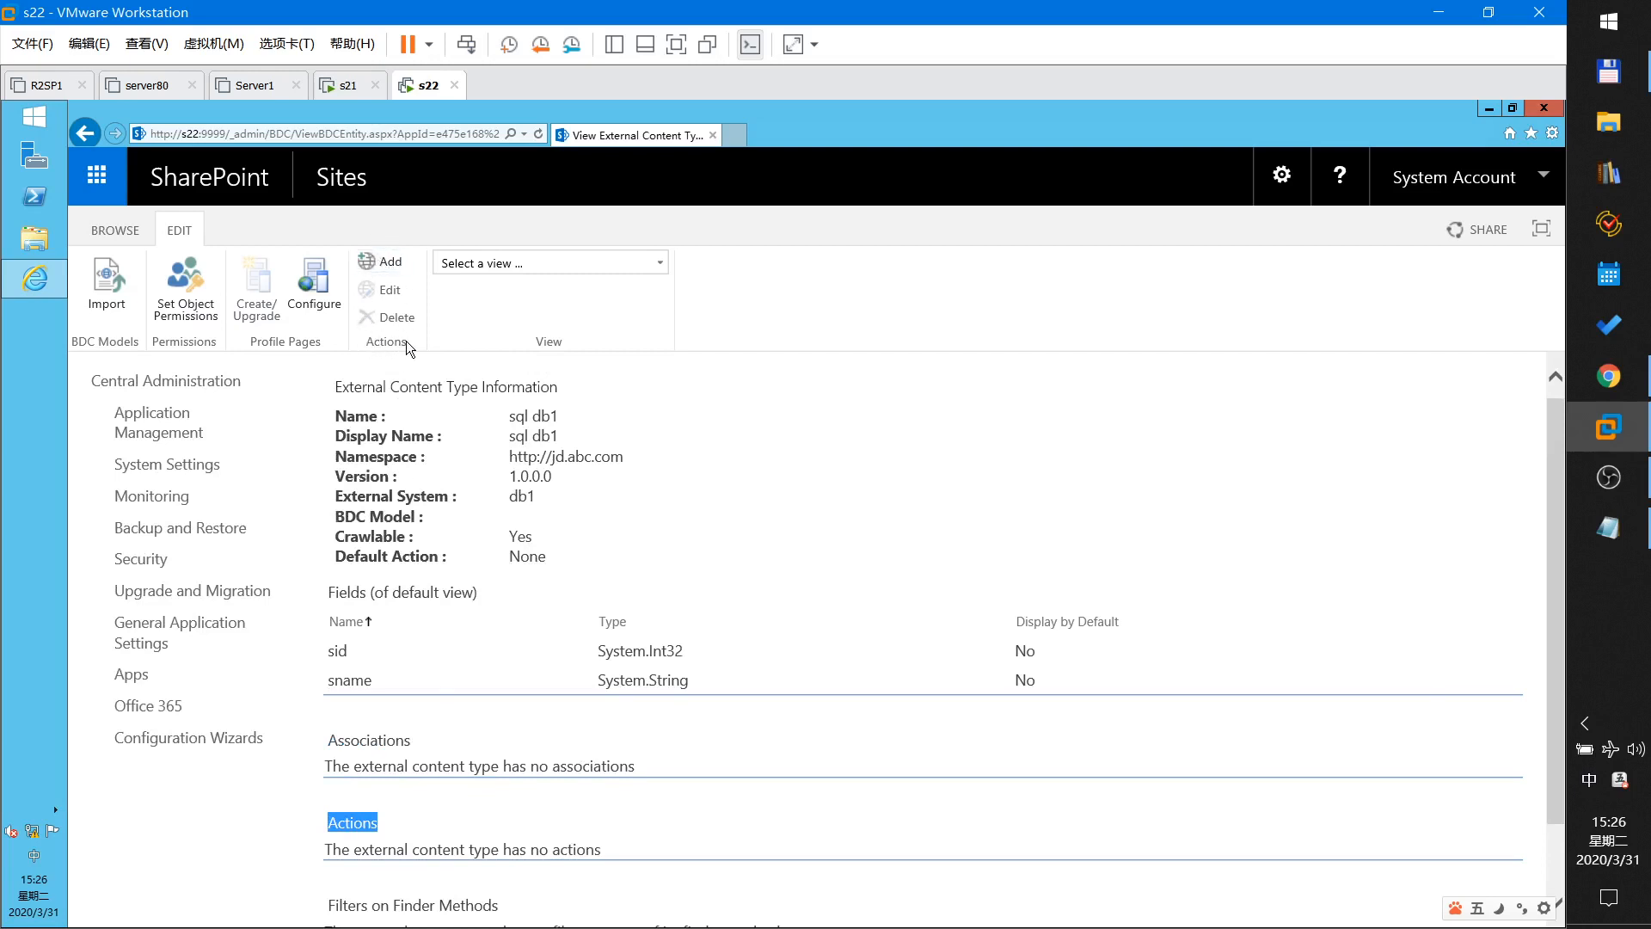
# Add a new action to the sql db1 external content type and name it Search on Google.
pyautogui.click(406, 270)
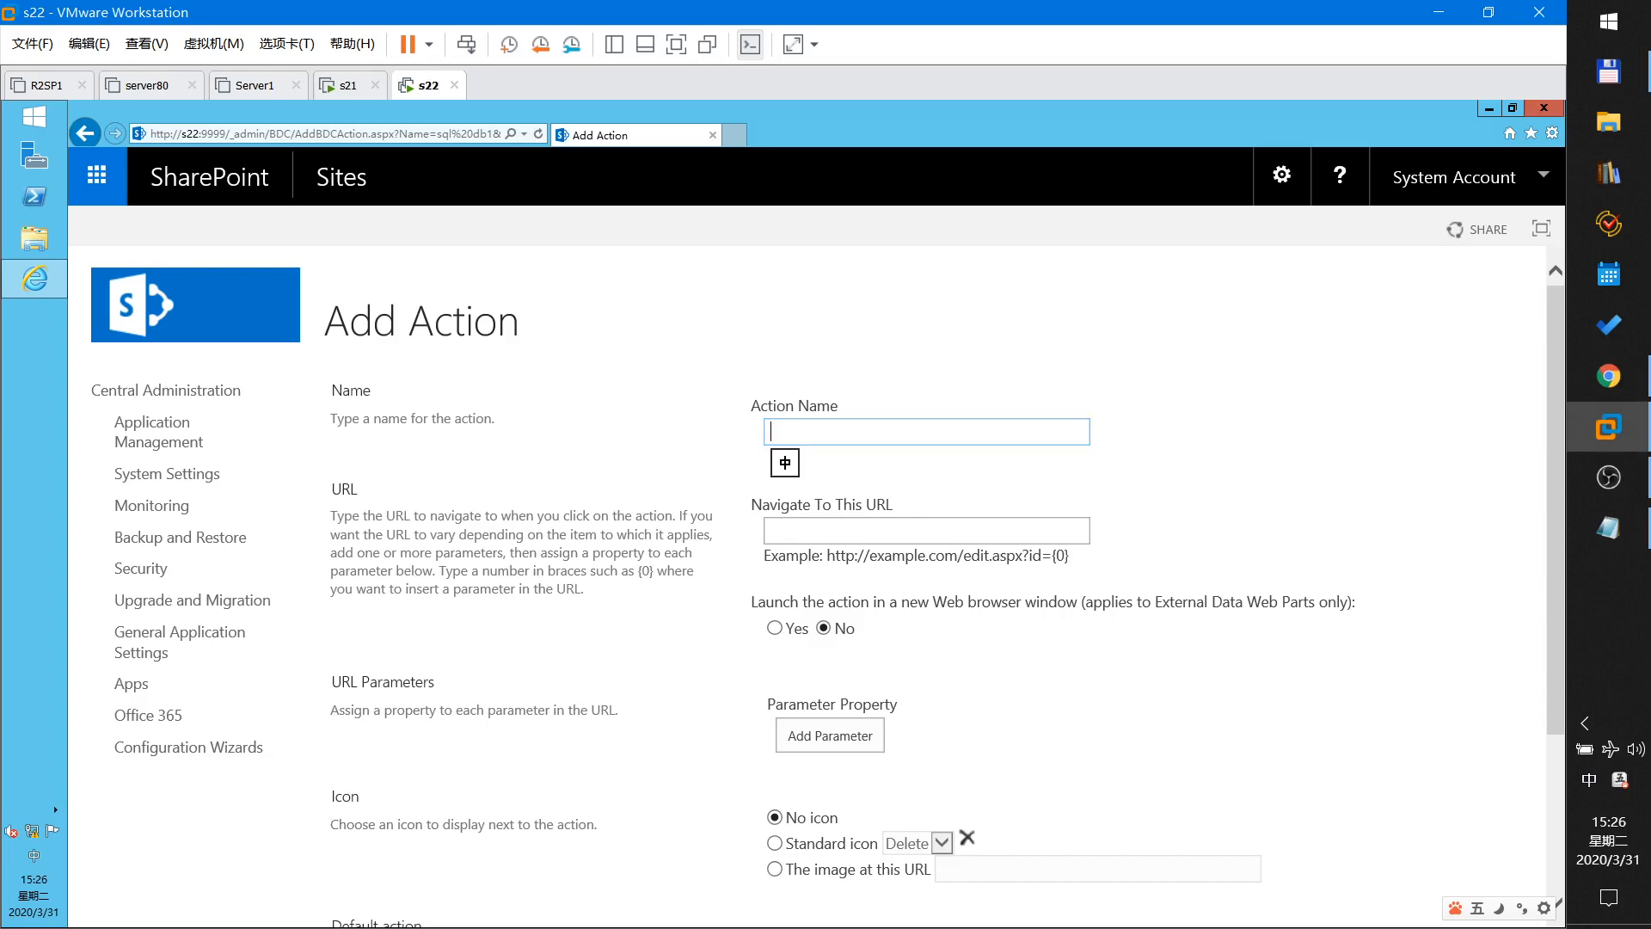
pyautogui.write('Google')
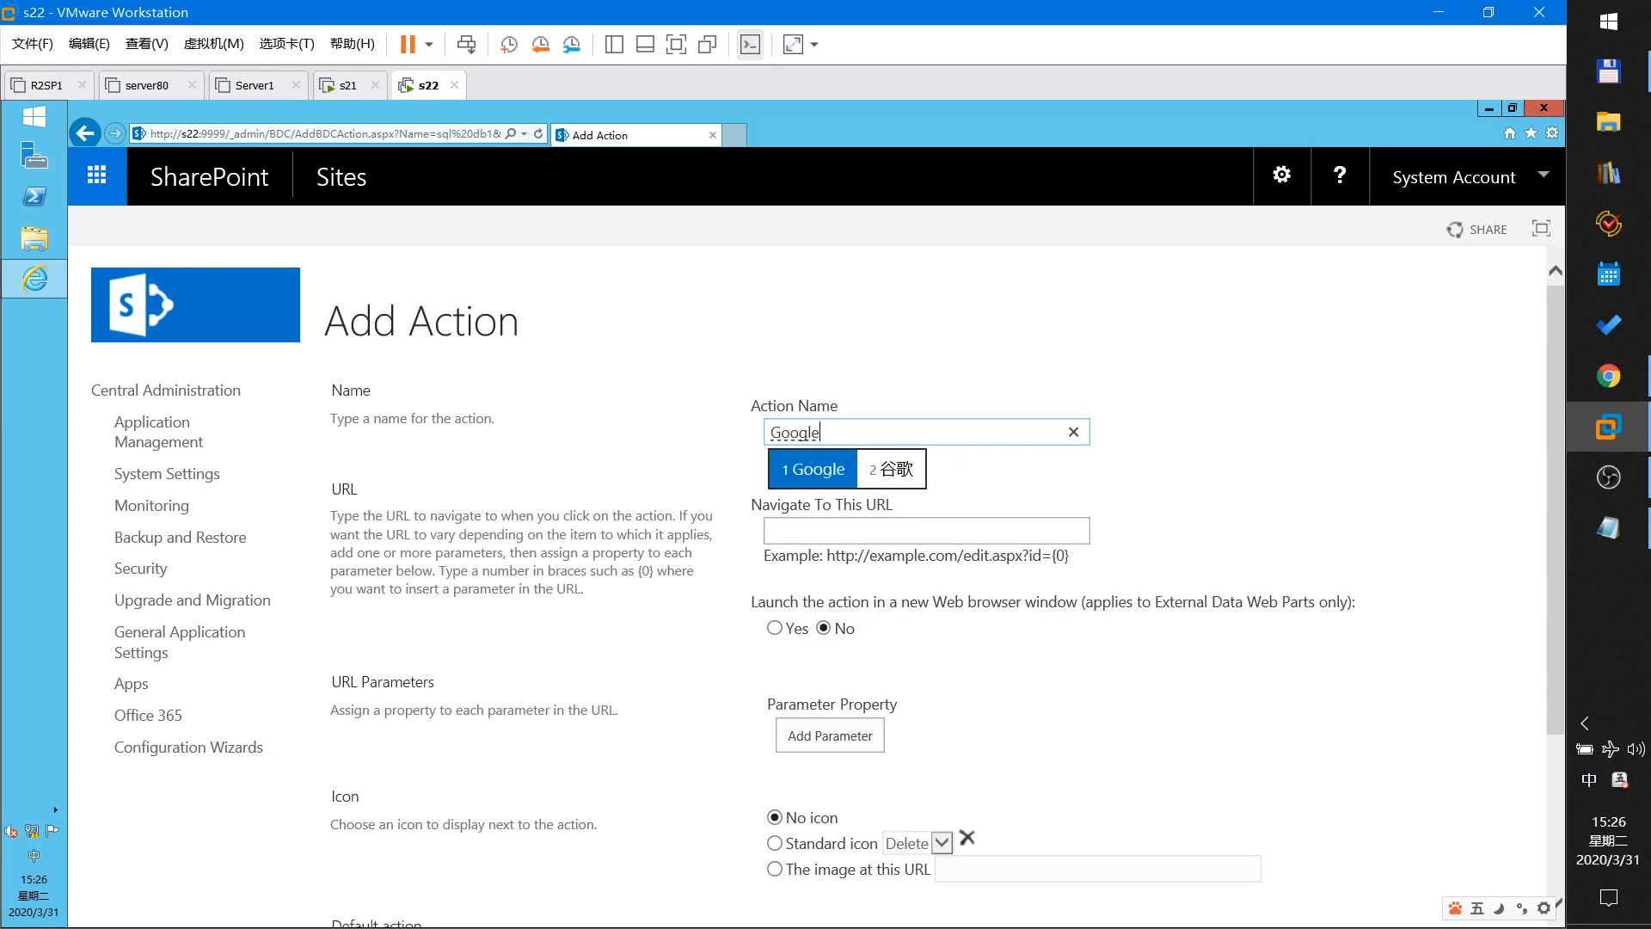
pyautogui.press('space')
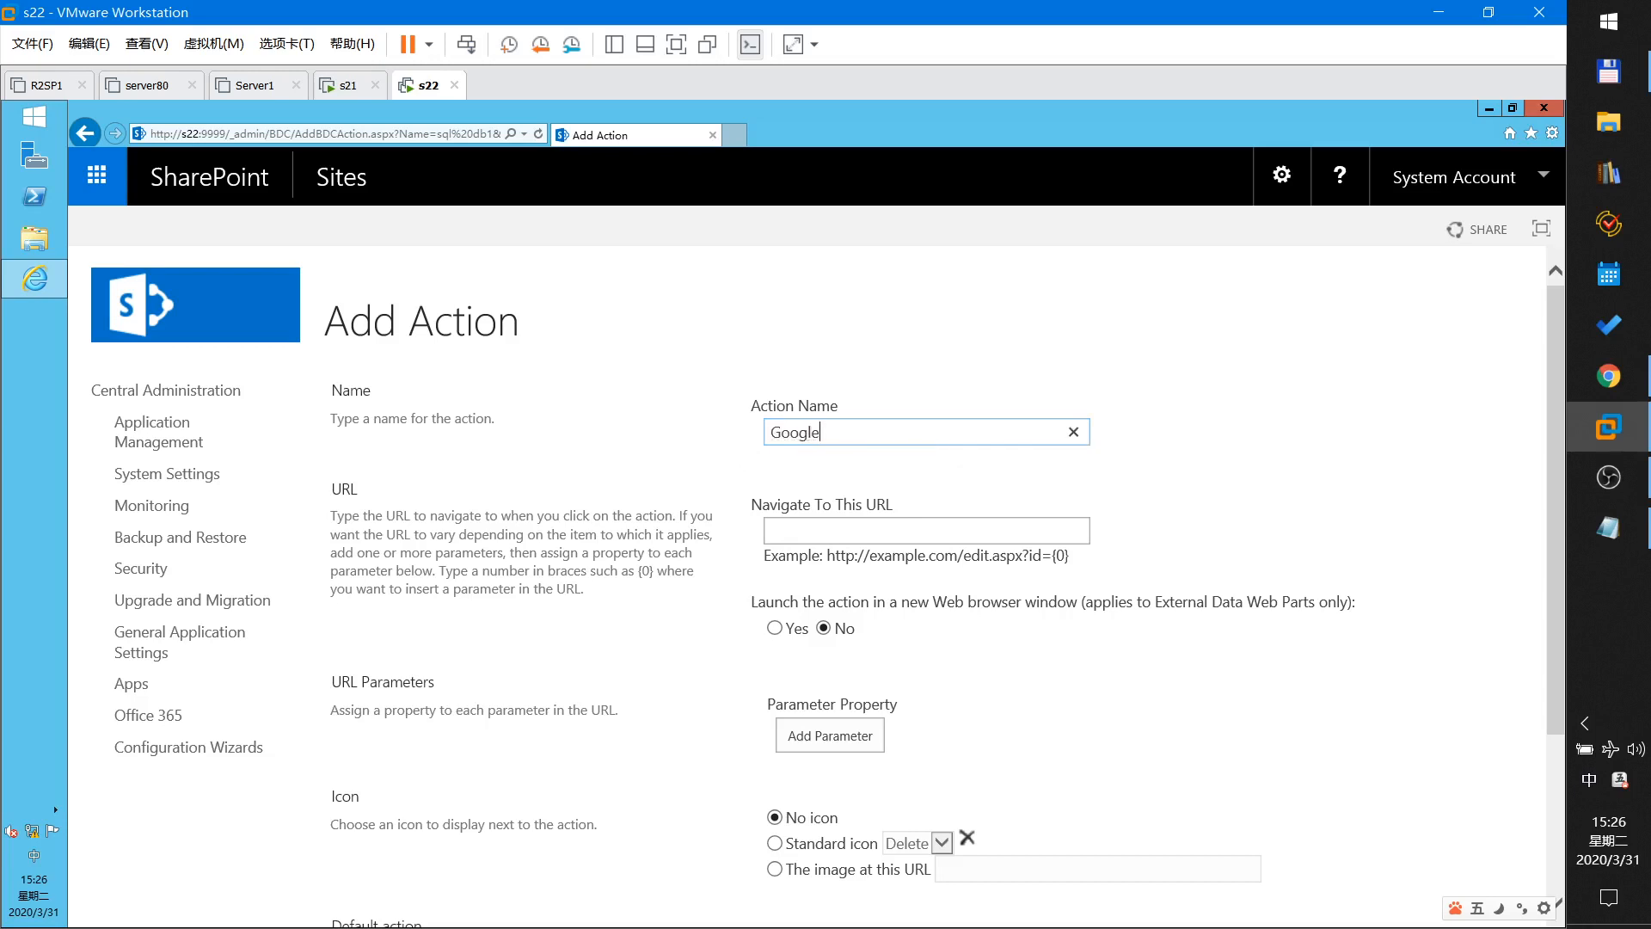
pyautogui.press('BackSpace')
pyautogui.press('BackSpace')
pyautogui.press('BackSpace')
pyautogui.press('BackSpace')
pyautogui.press('BackSpace')
pyautogui.write('Ser')
pyautogui.press('shift')
pyautogui.press('BackSpace')
pyautogui.write('arch on Goog')
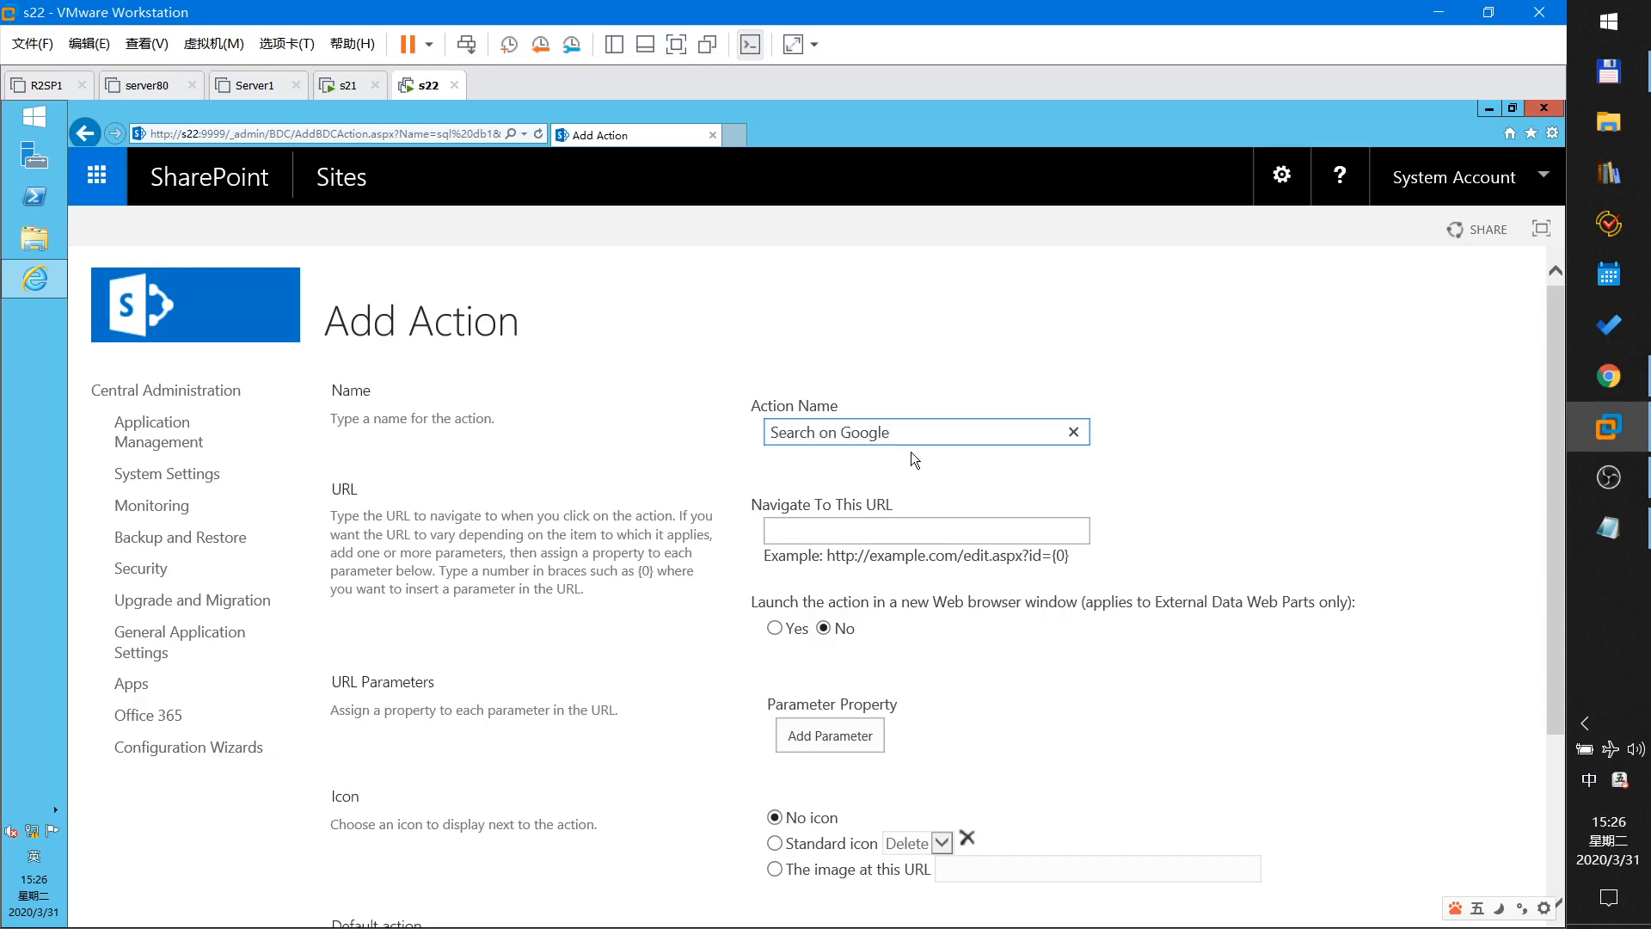
pyautogui.press('BackSpace')
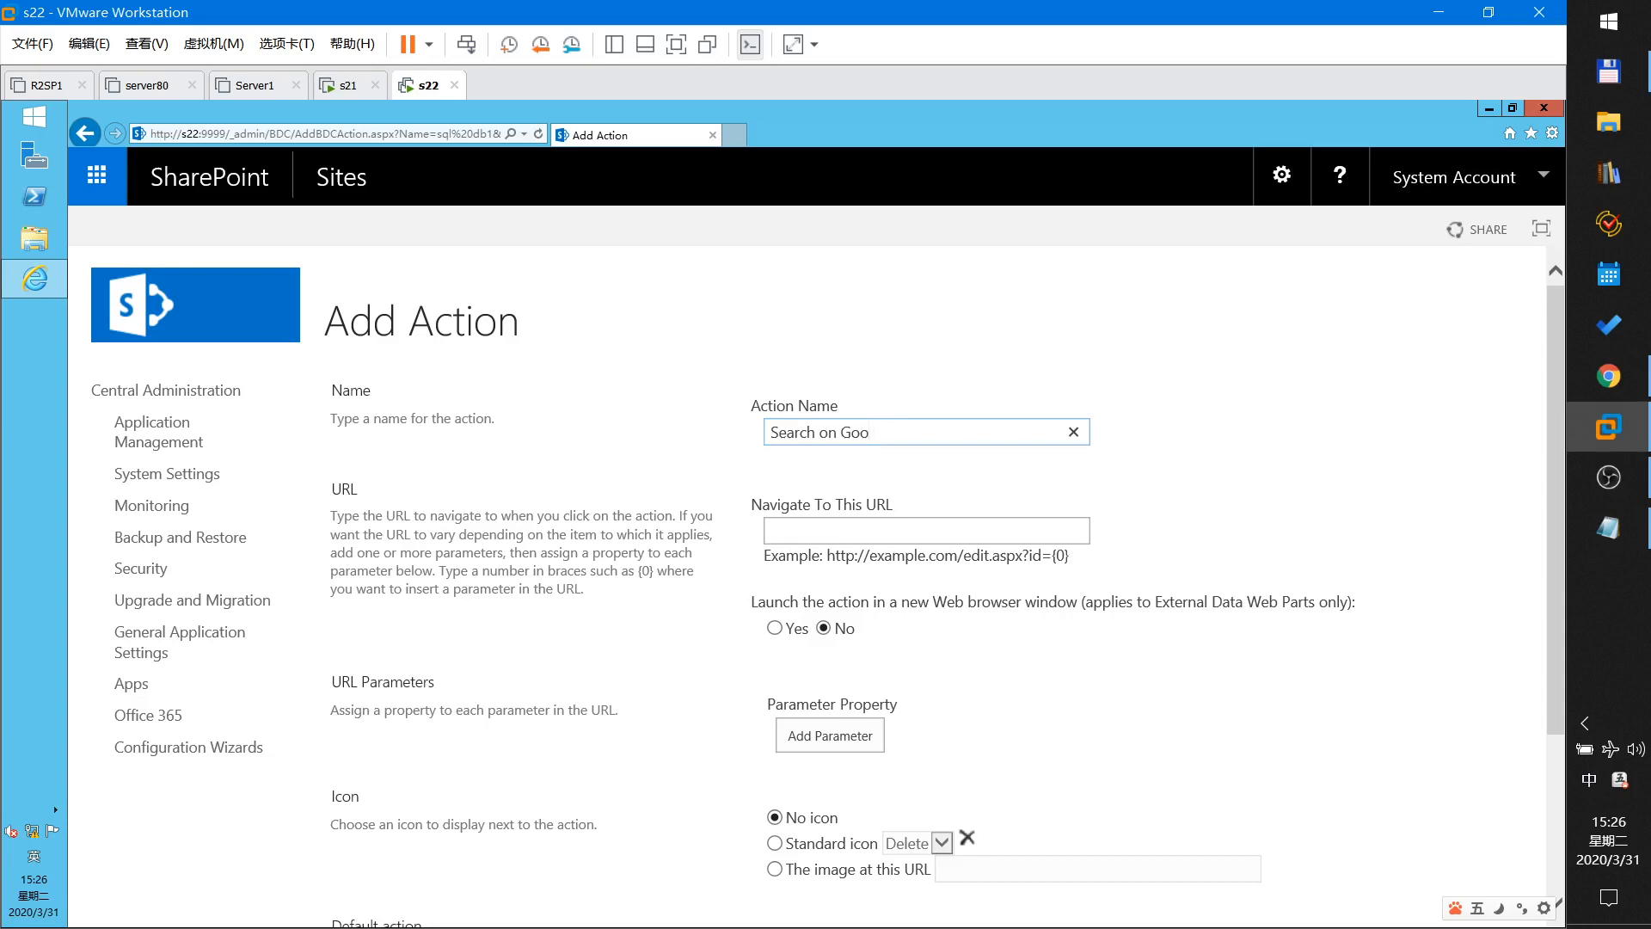
pyautogui.write('gle')
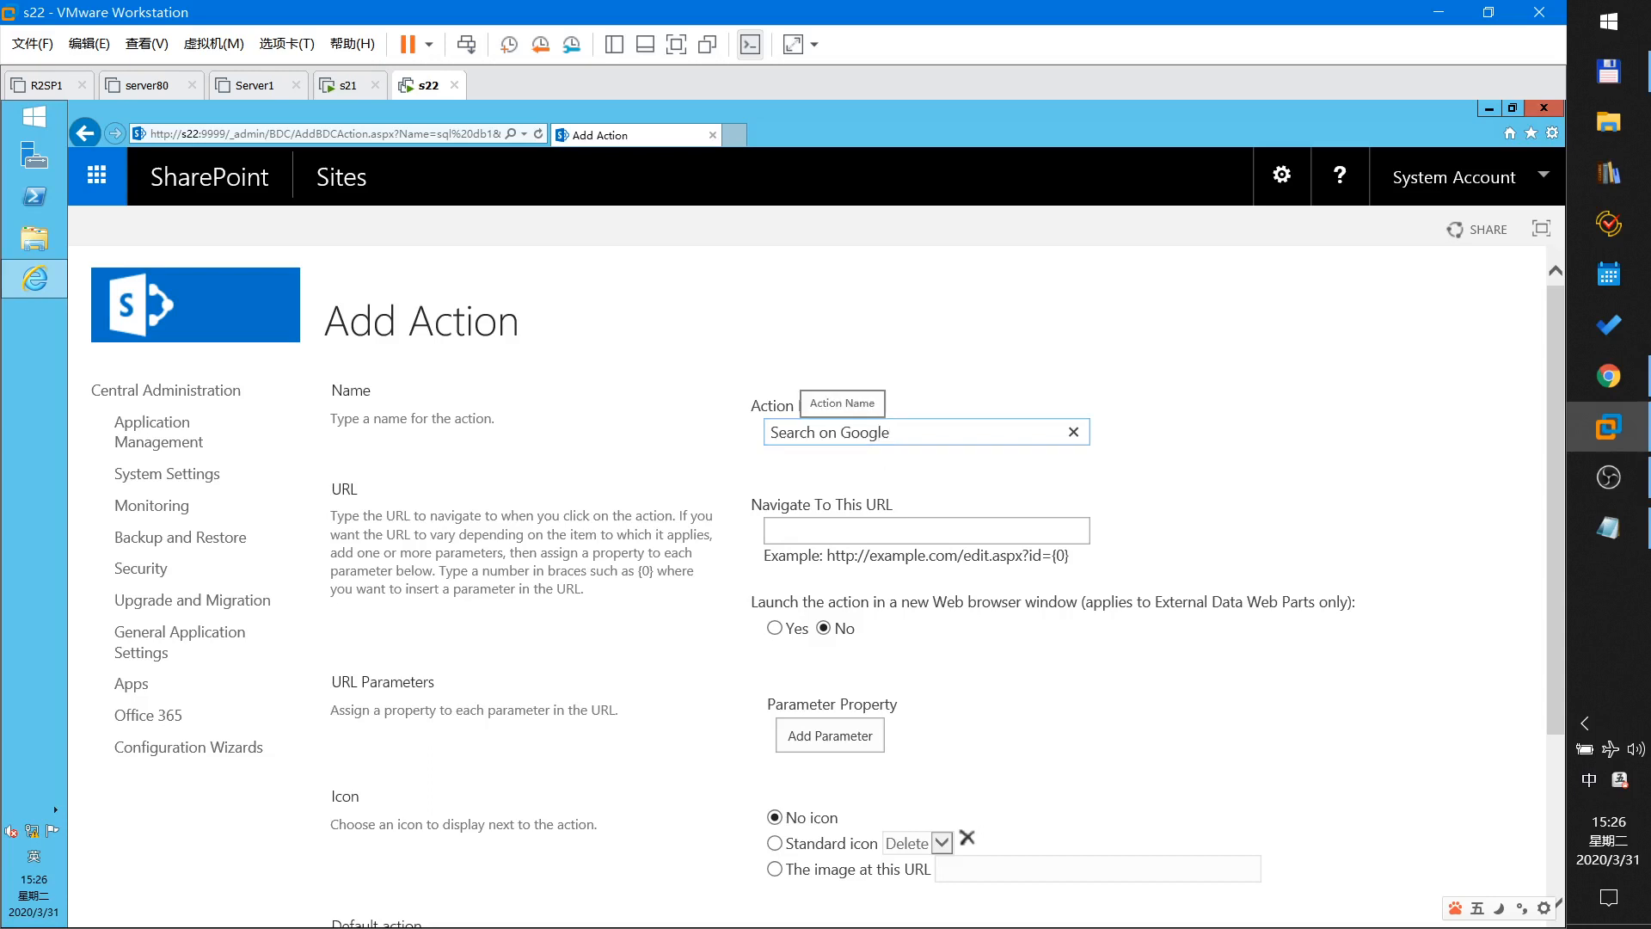
pyautogui.moveTo(841, 432); pyautogui.dragTo(894, 434)
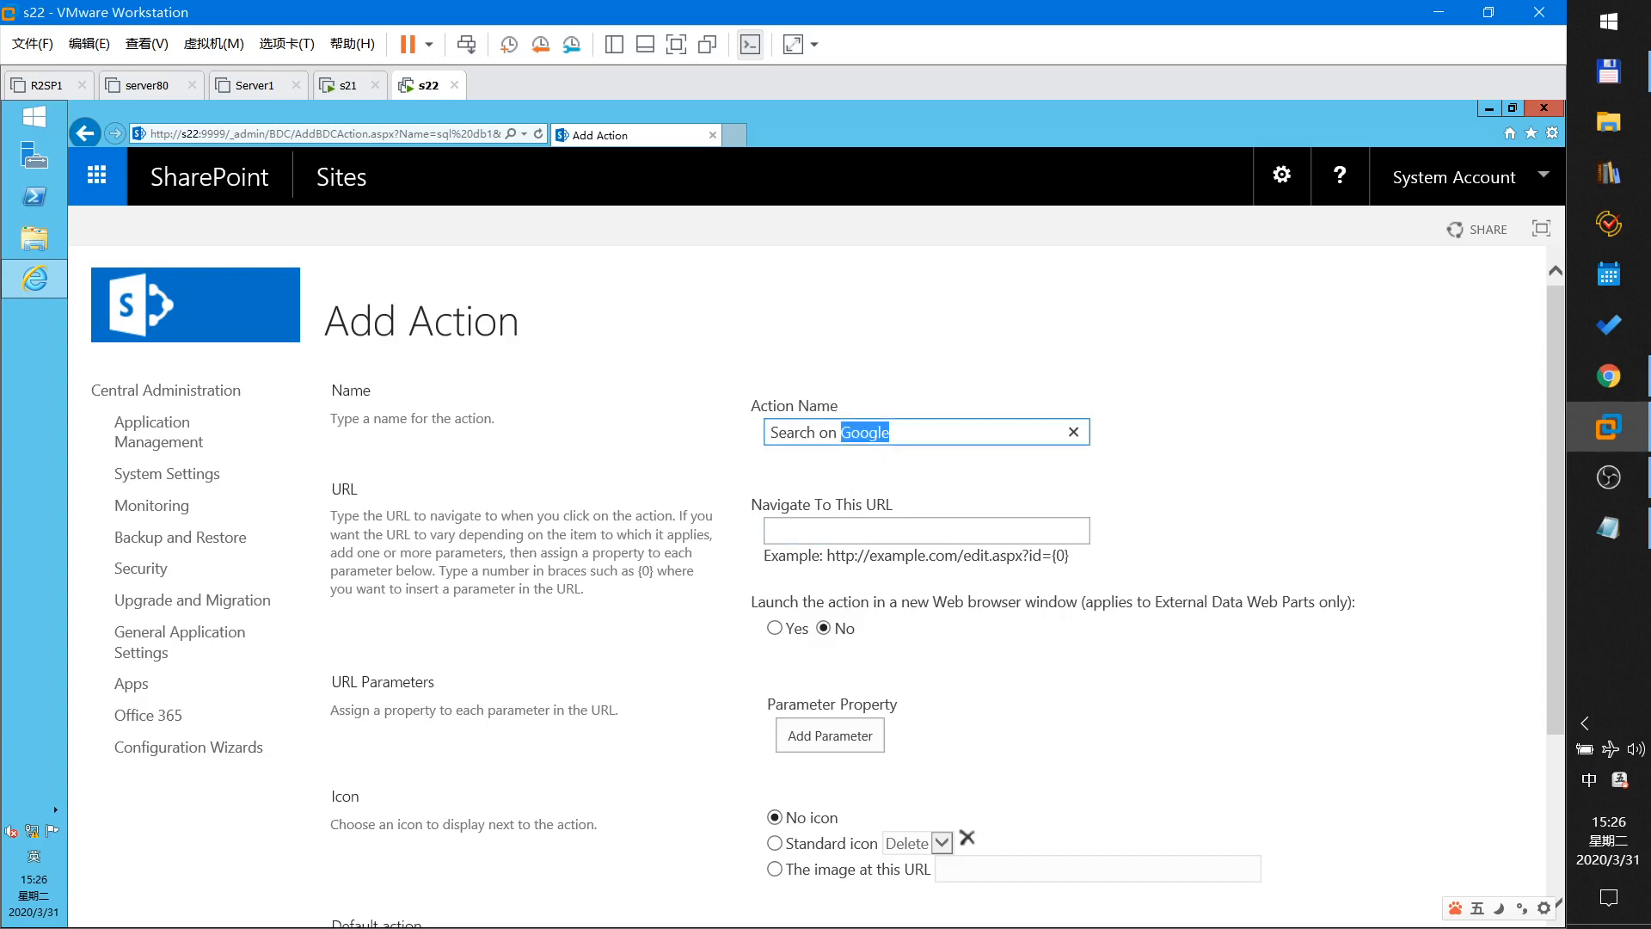
pyautogui.press('Tab')
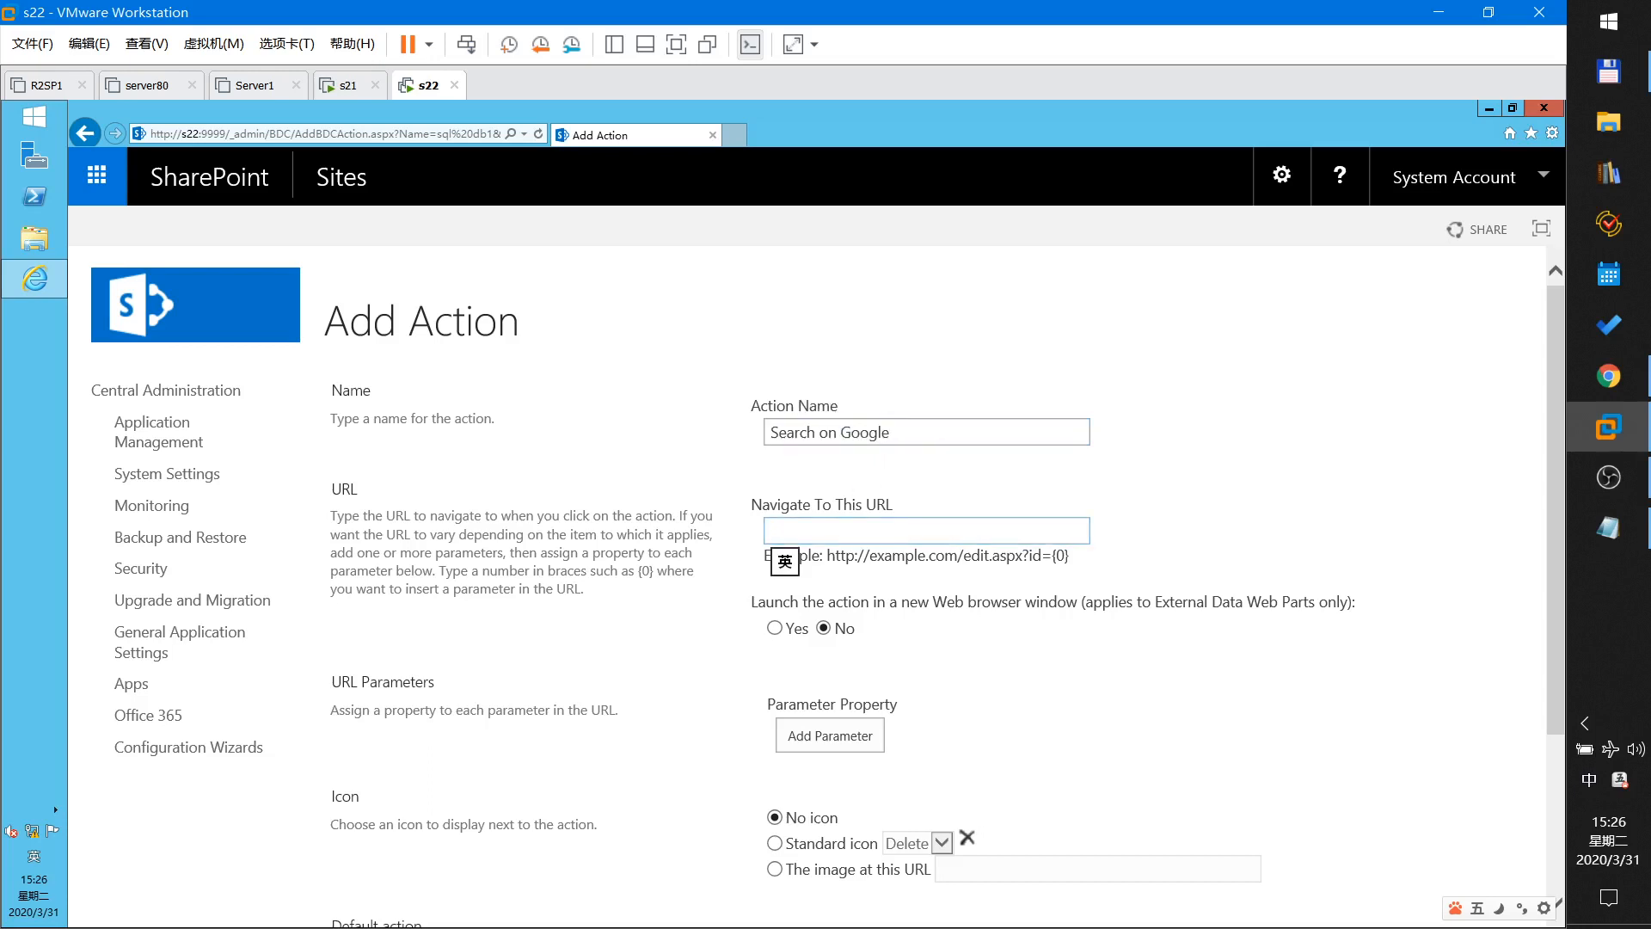
pyautogui.write('https://www')
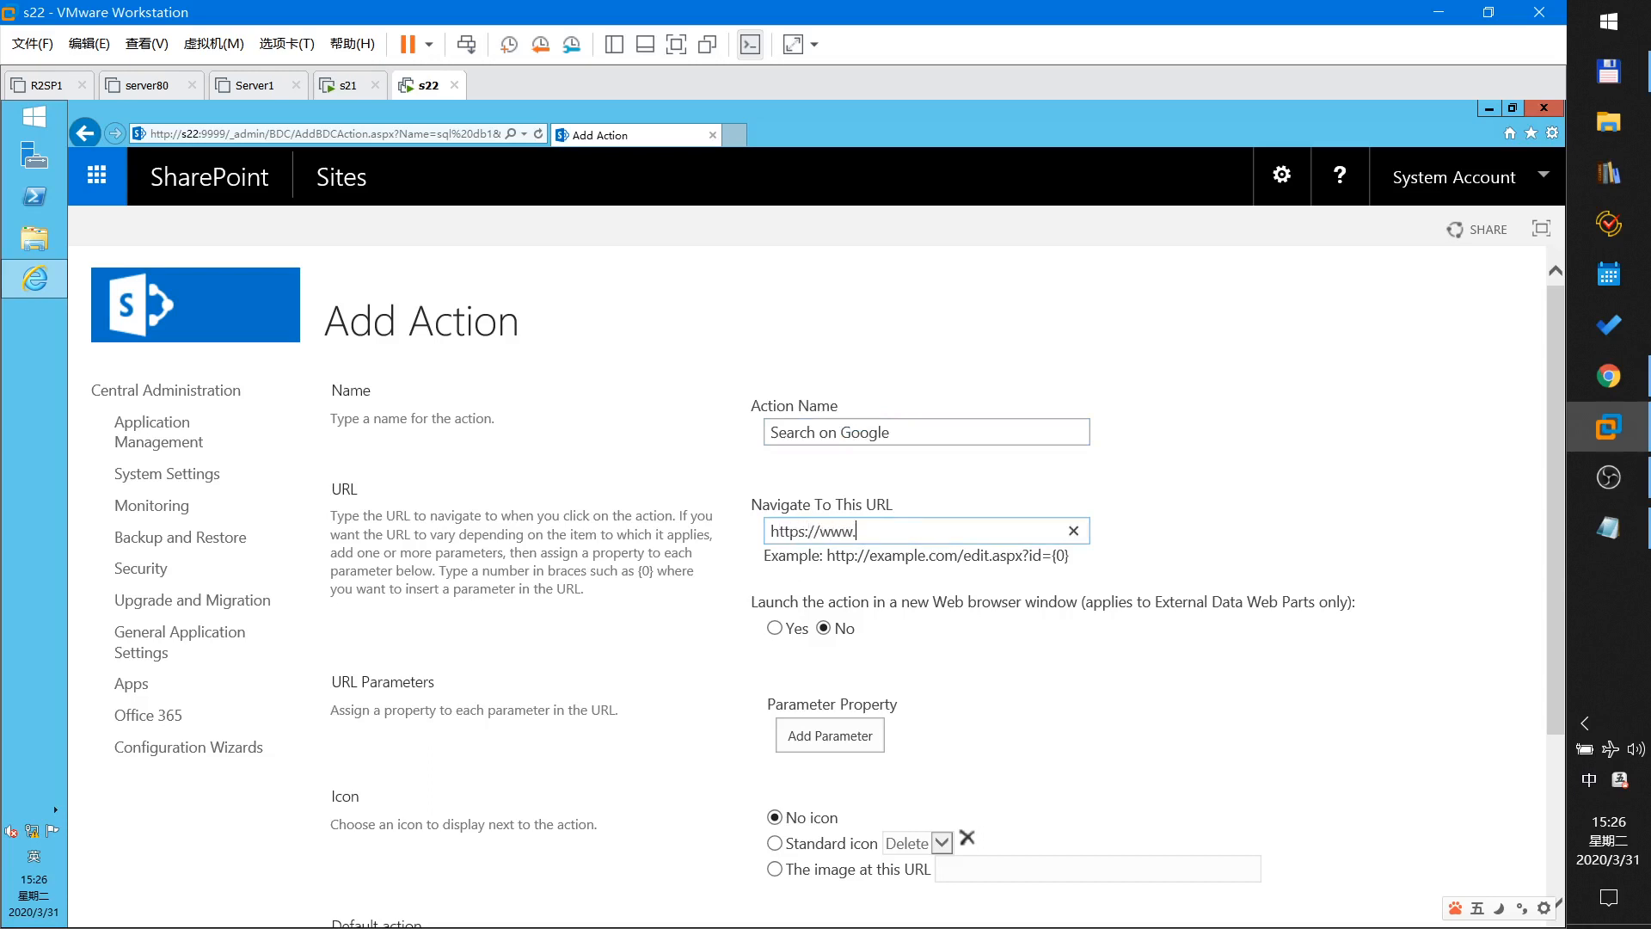
pyautogui.write('.google.com/search?q={0')
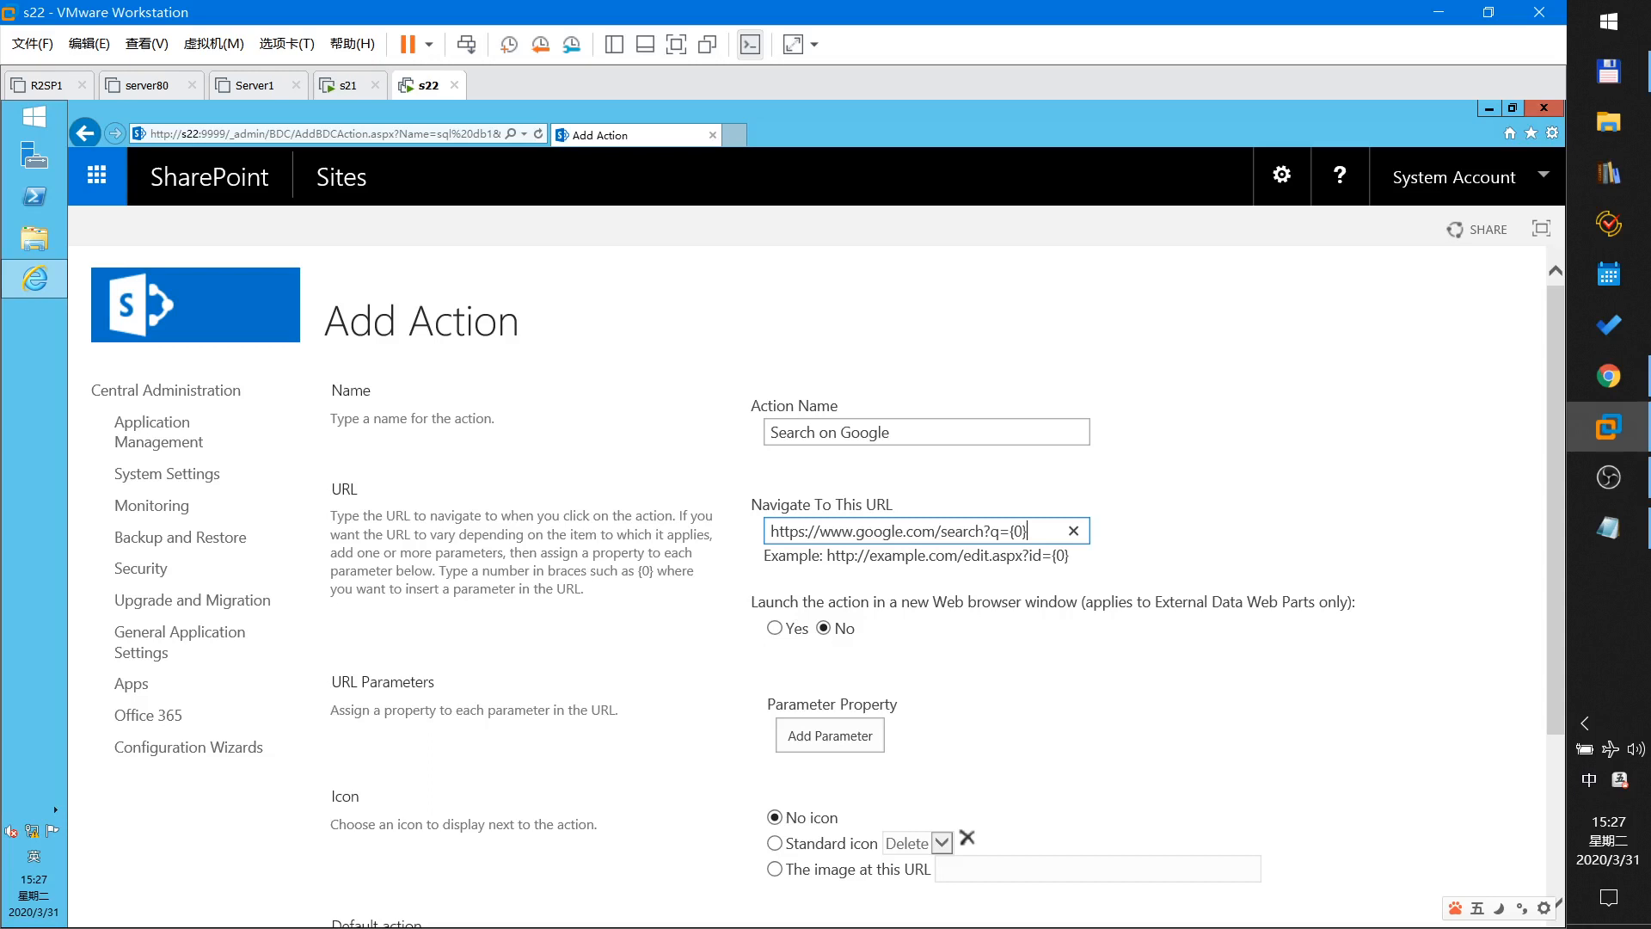
pyautogui.click(783, 637)
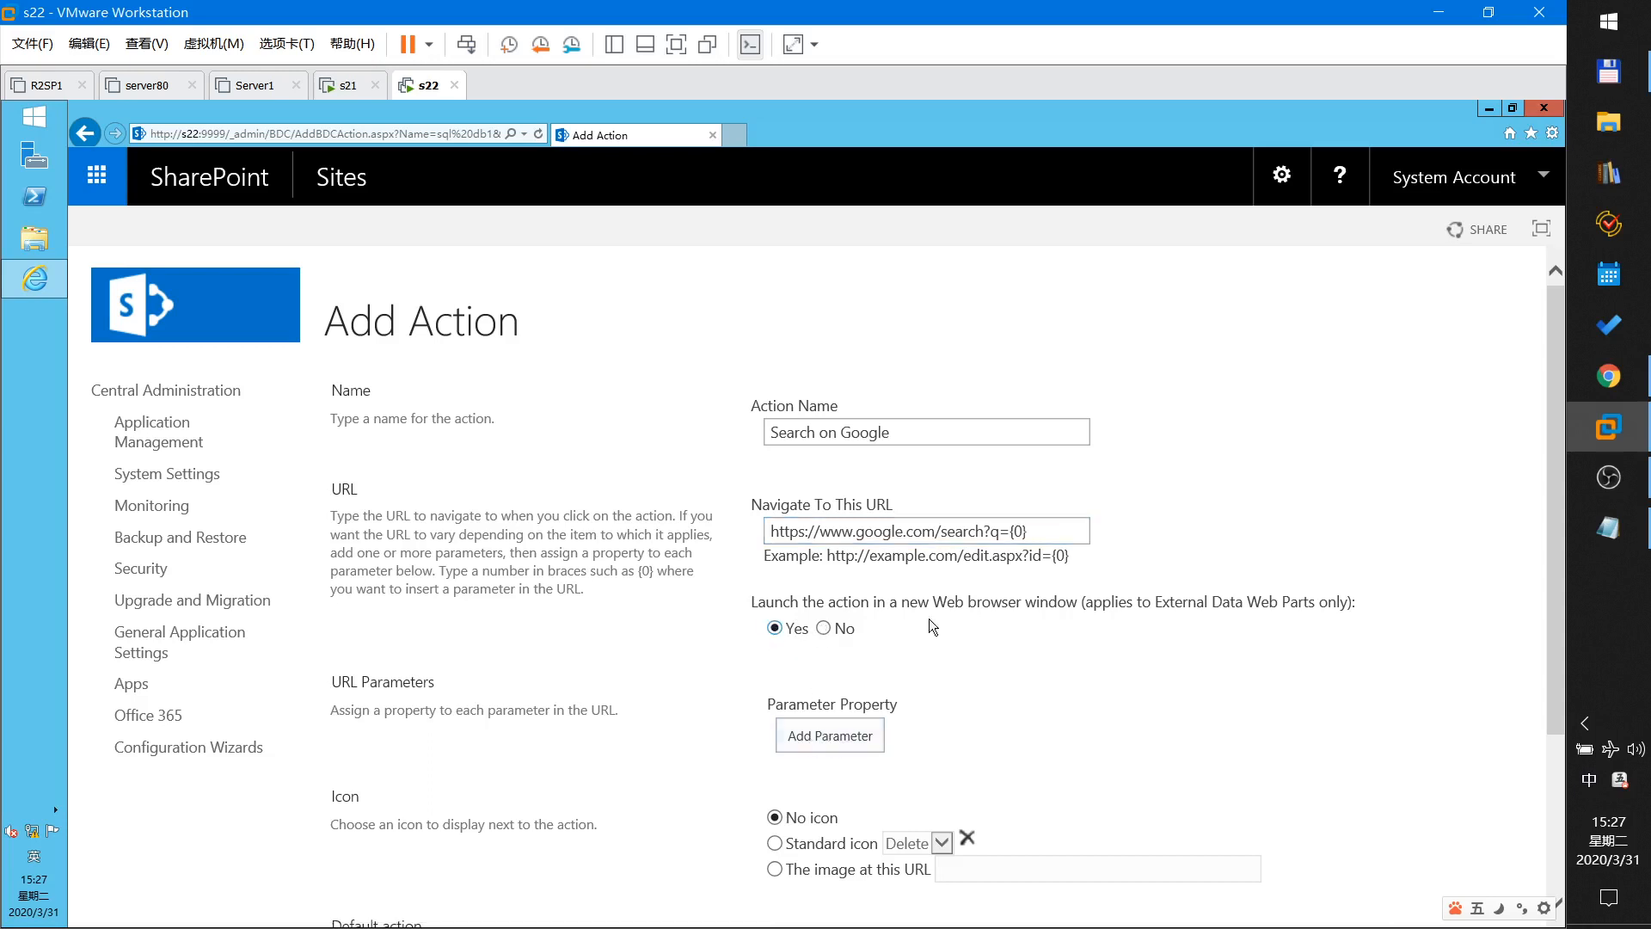
# Add URL parameter 0 to the action and assign the sname property to it, comparing with the outlist columns.
pyautogui.click(860, 741)
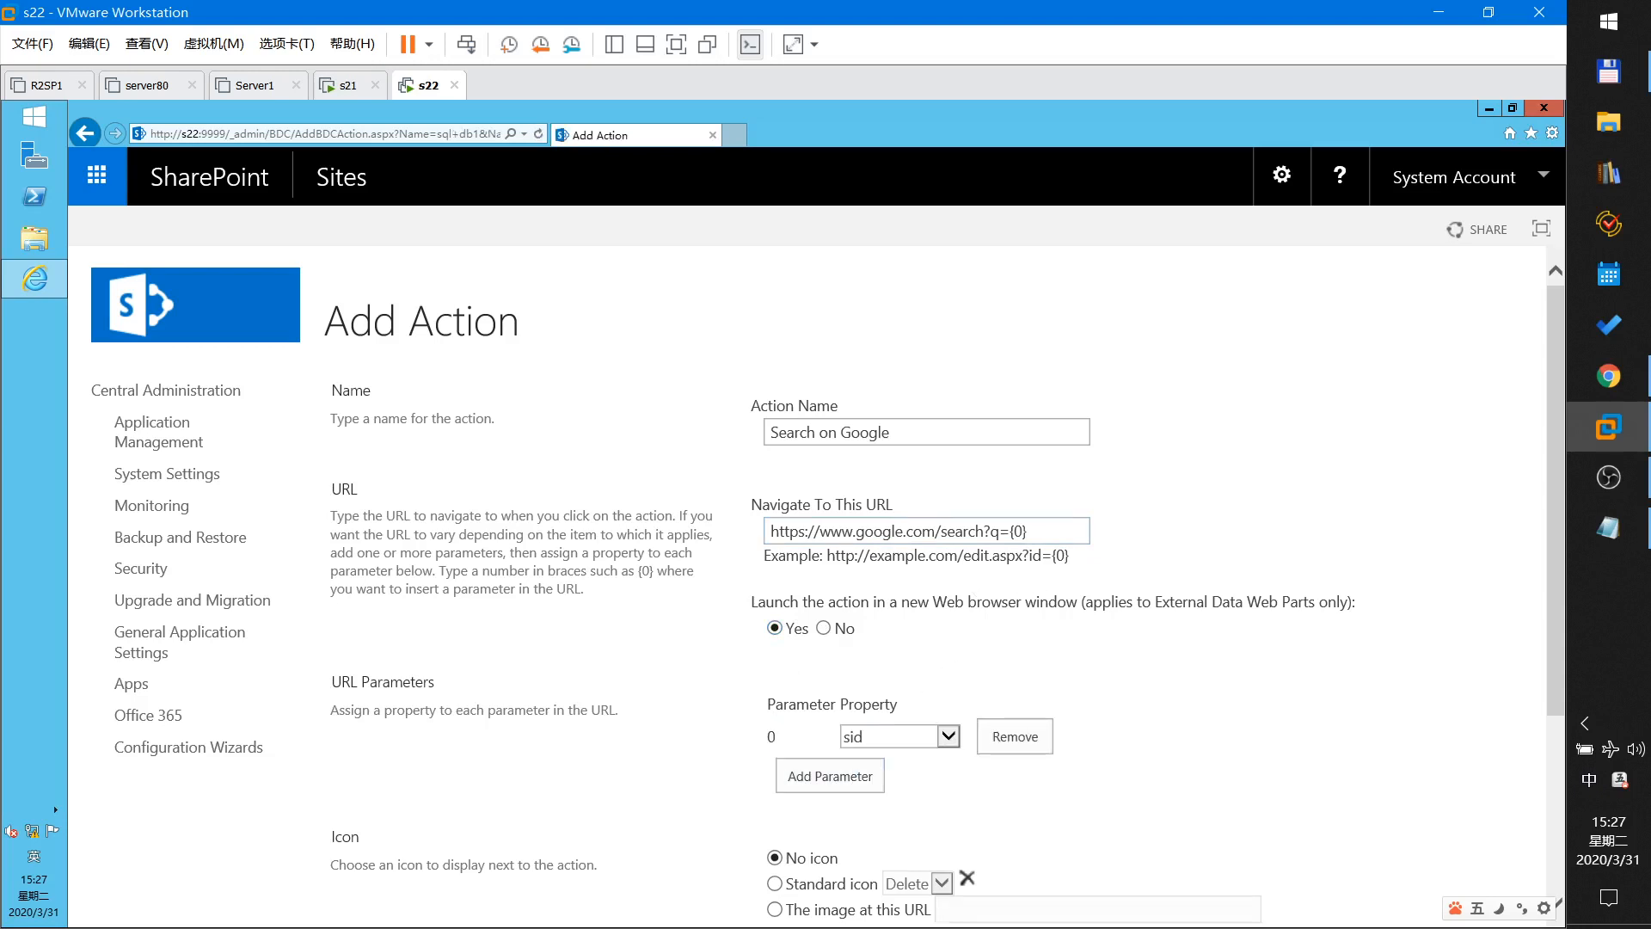
pyautogui.moveTo(999, 530); pyautogui.dragTo(1026, 530)
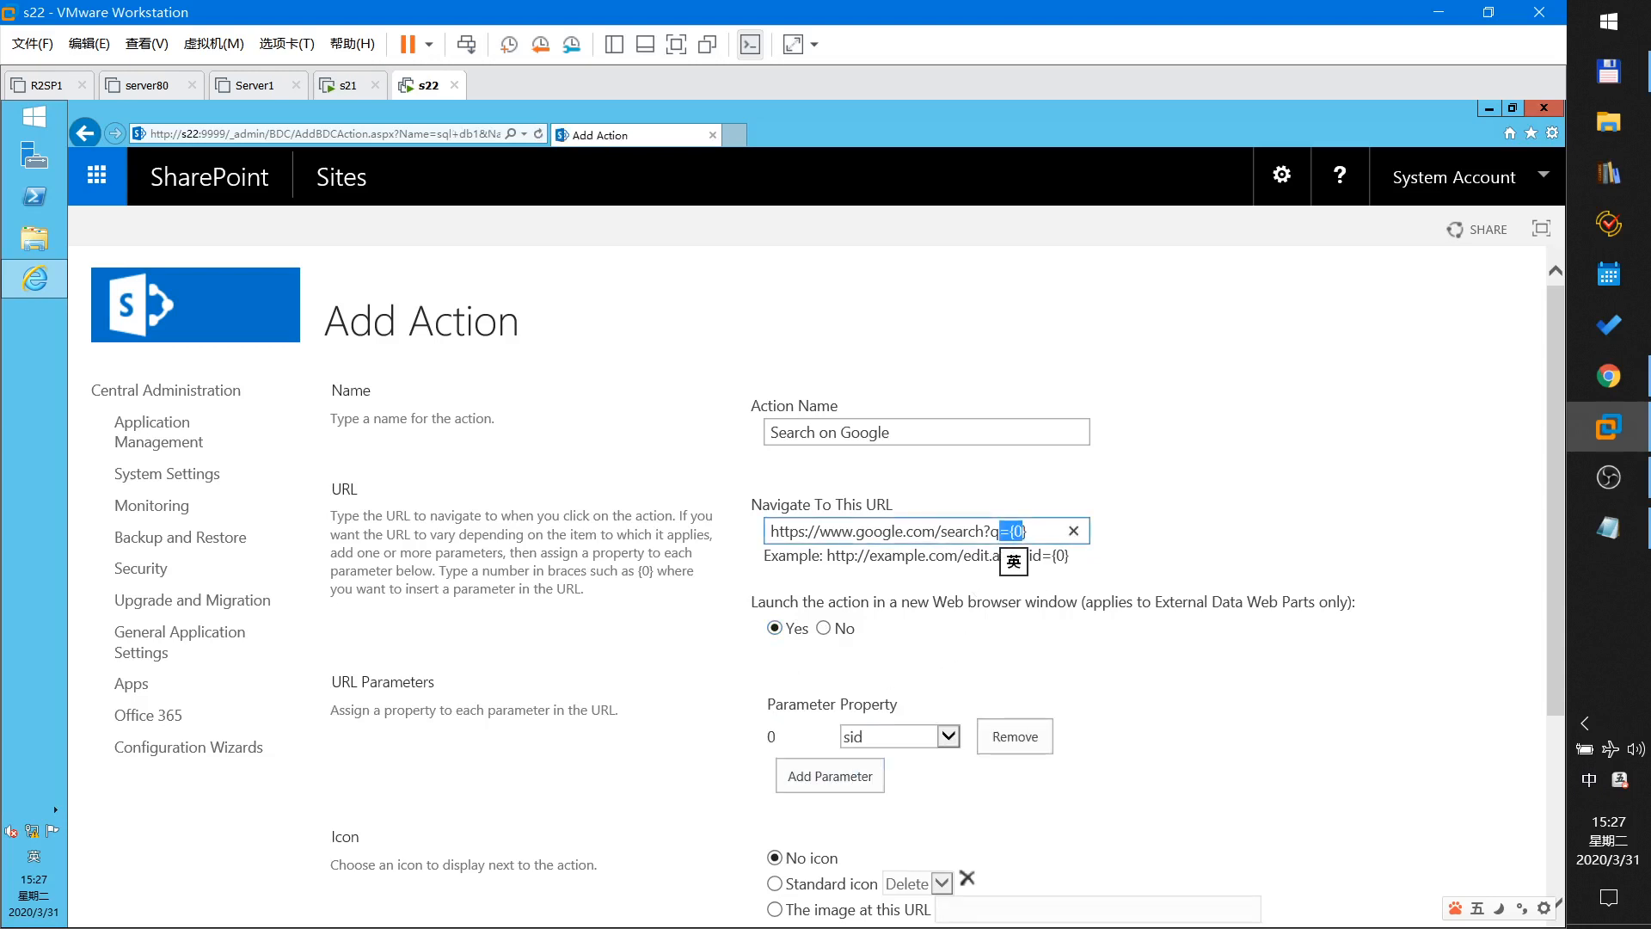
pyautogui.click(949, 737)
pyautogui.click(893, 756)
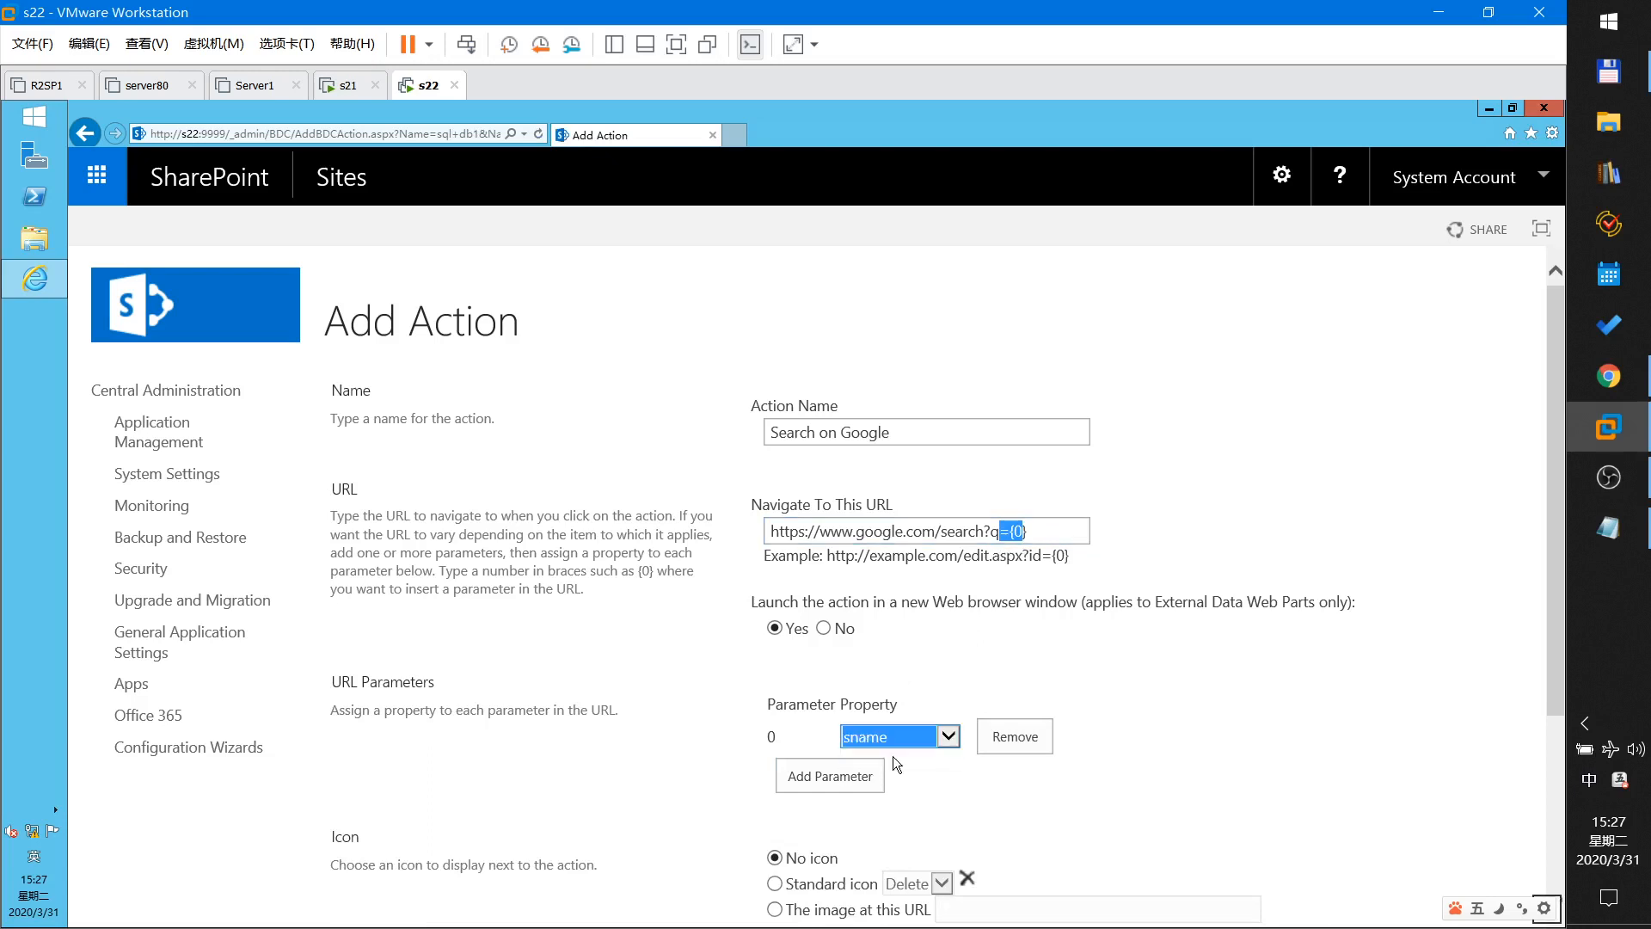
pyautogui.click(1609, 376)
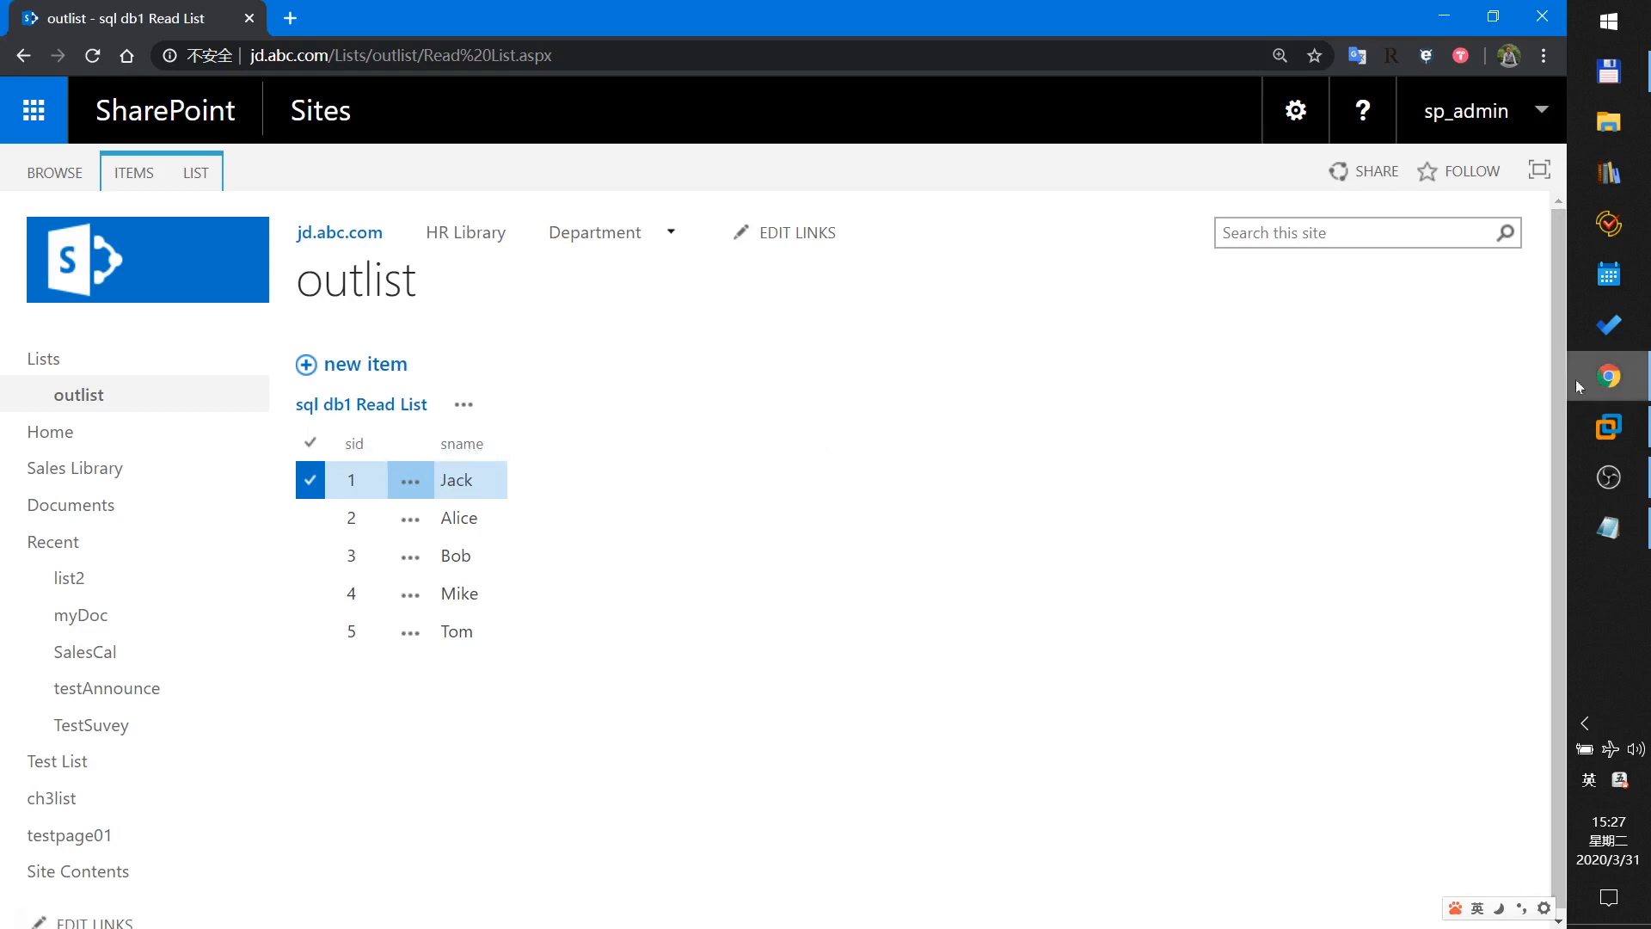
pyautogui.click(1609, 427)
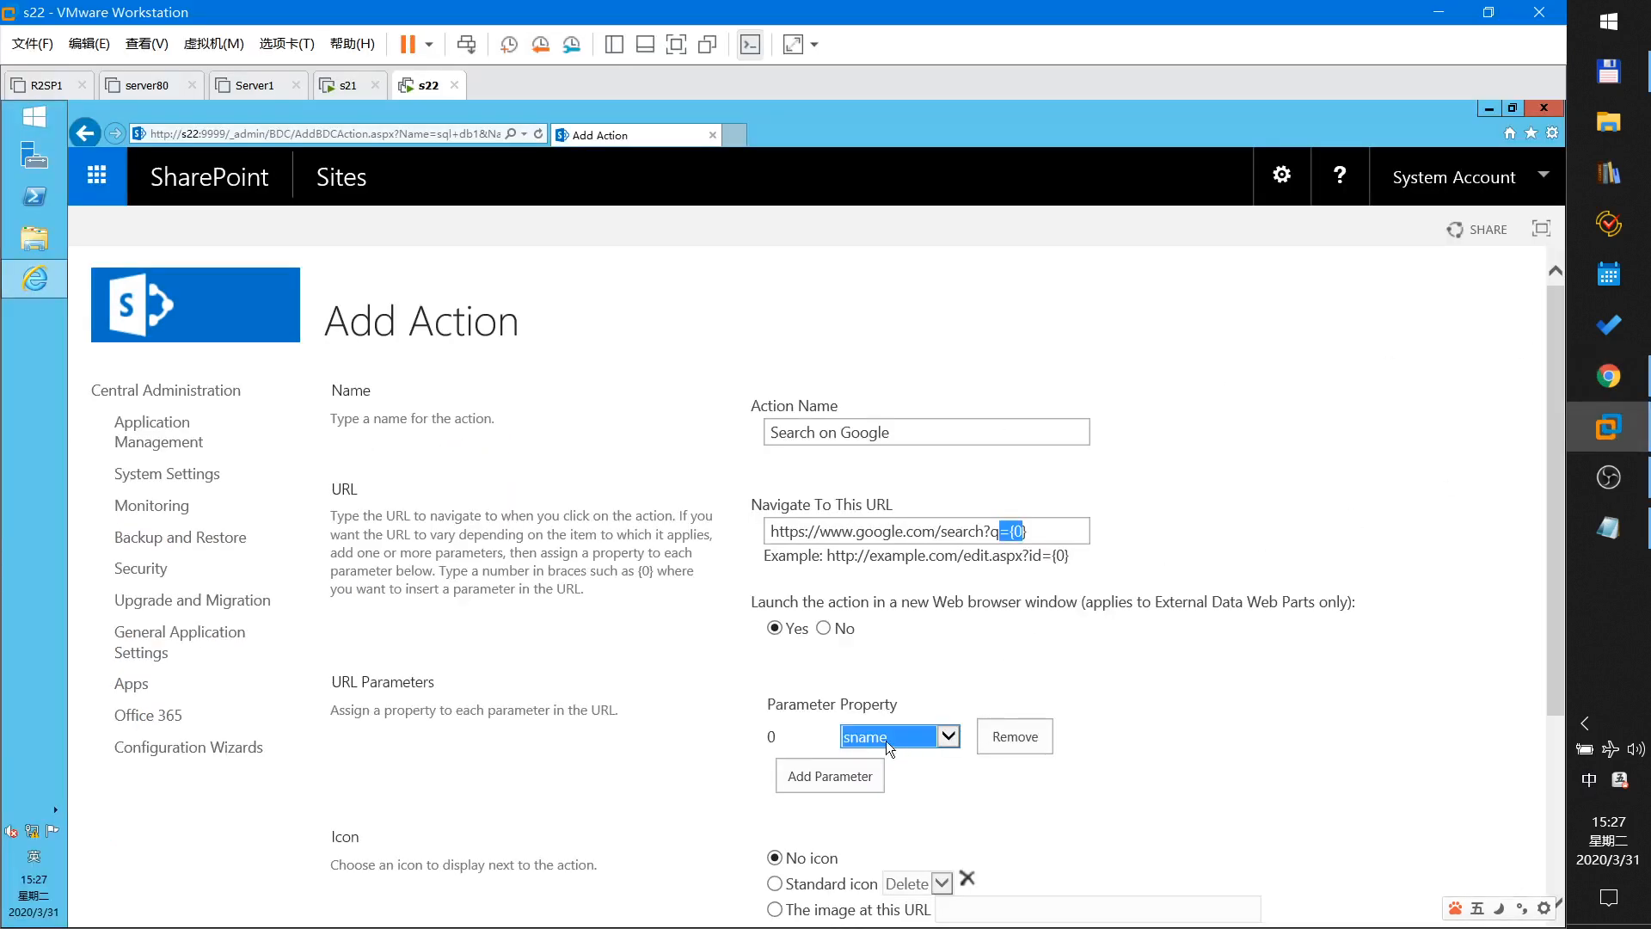
pyautogui.click(1066, 783)
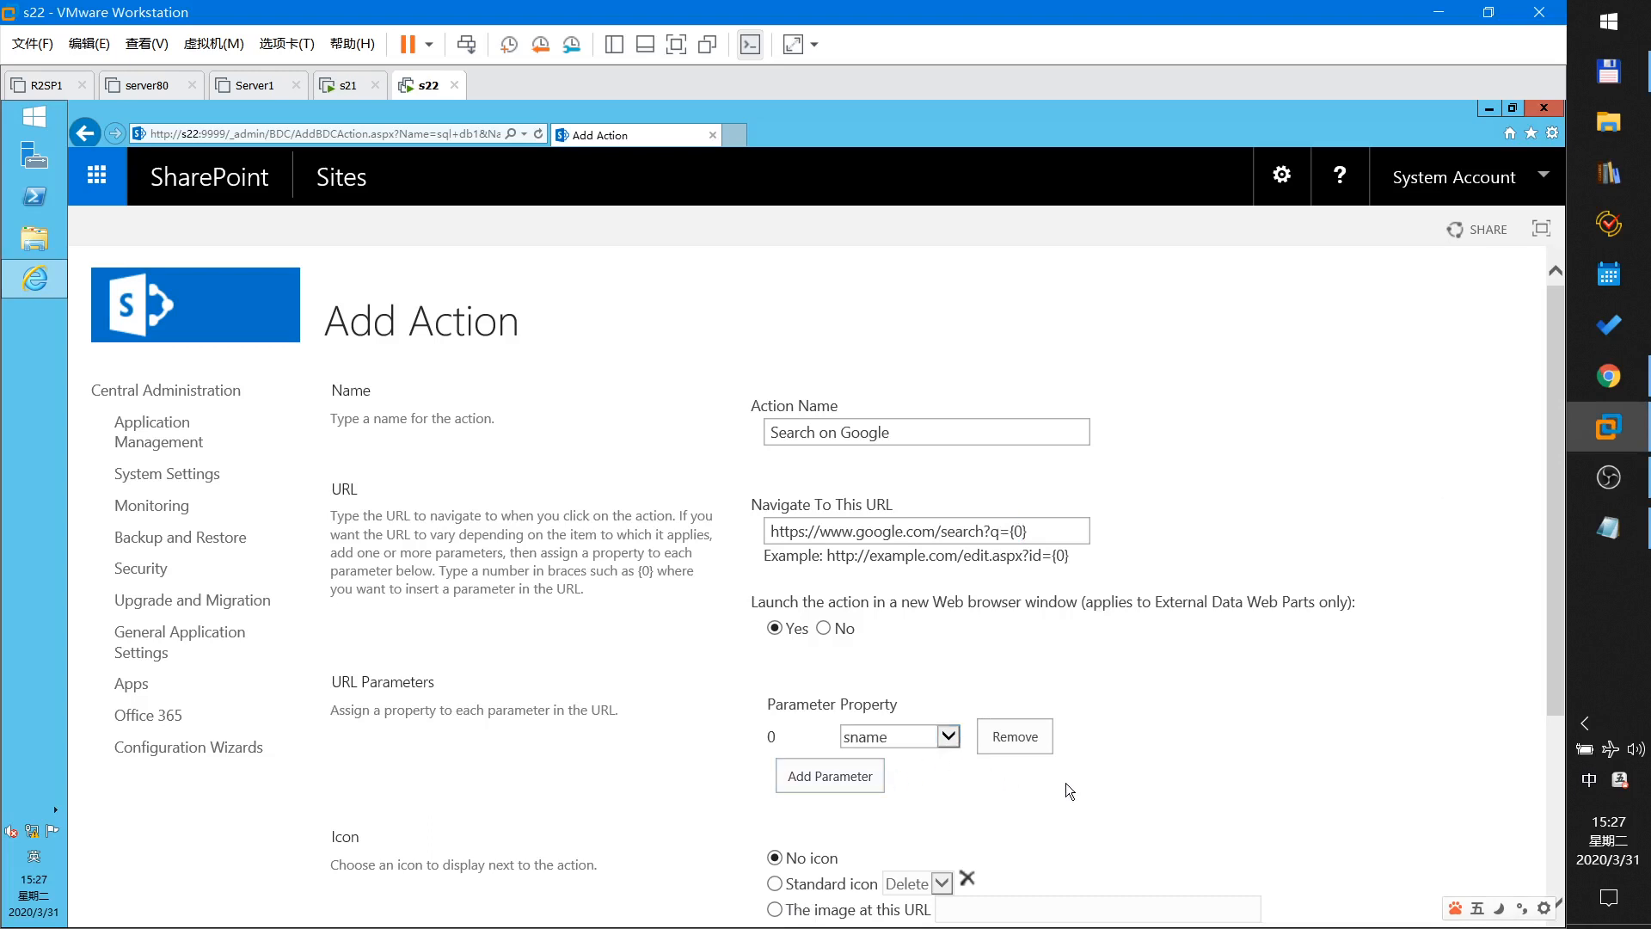
# Review the icon and default action options and save the action with No icon and Default action unchecked.
pyautogui.scroll(-1, 1066, 782)
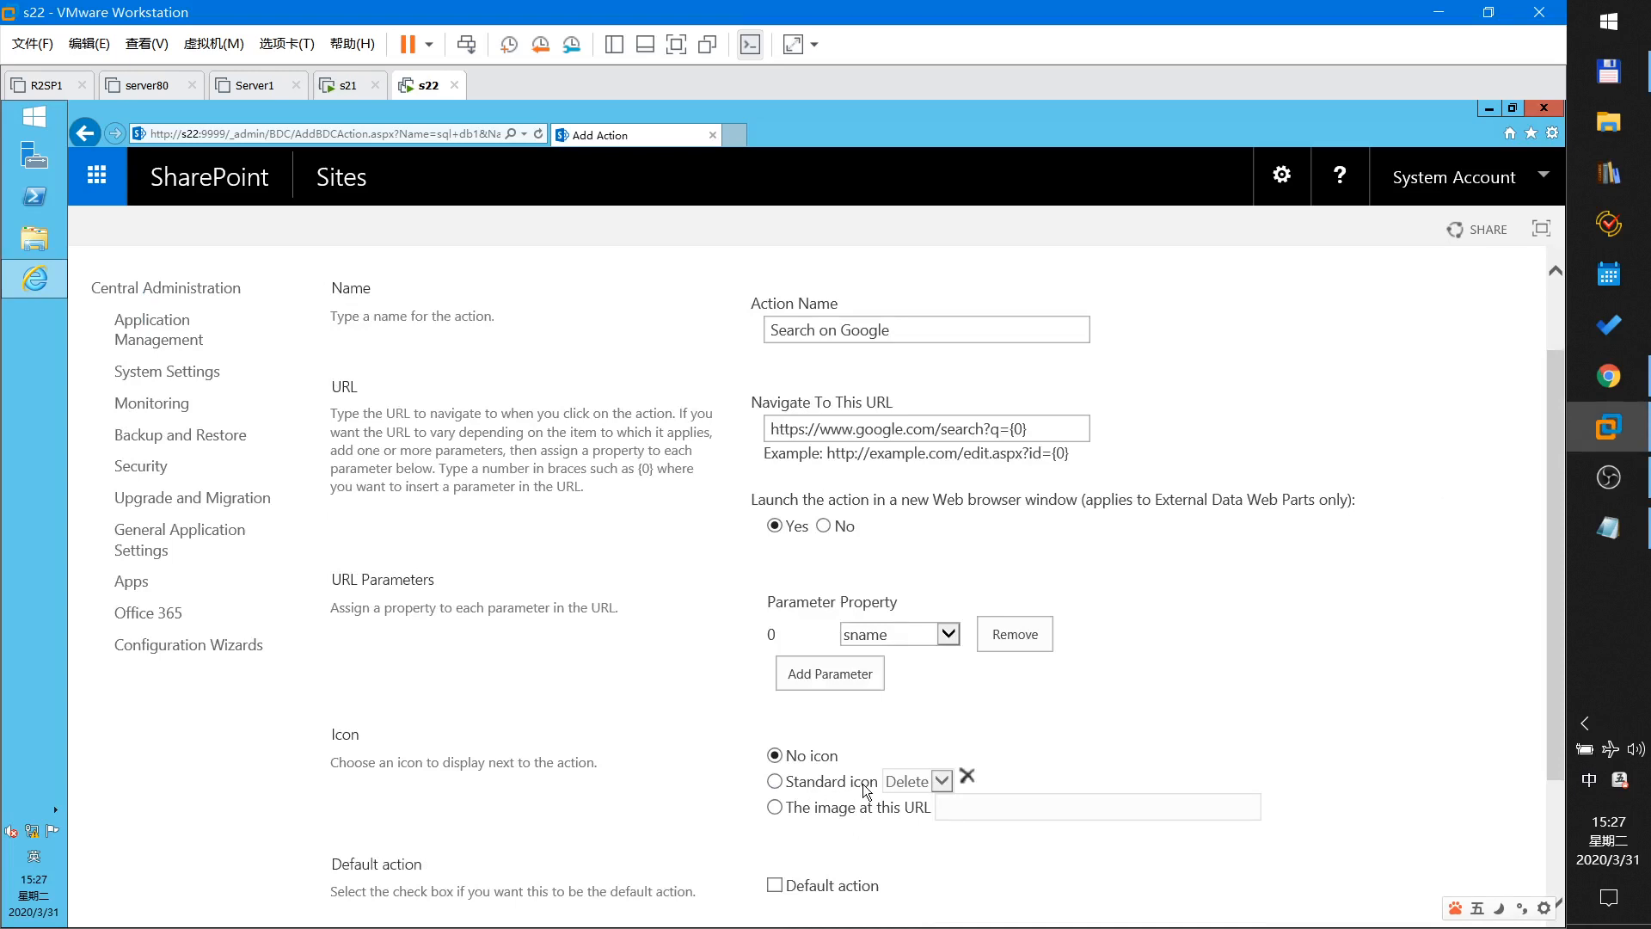
pyautogui.scroll(-1, 876, 793)
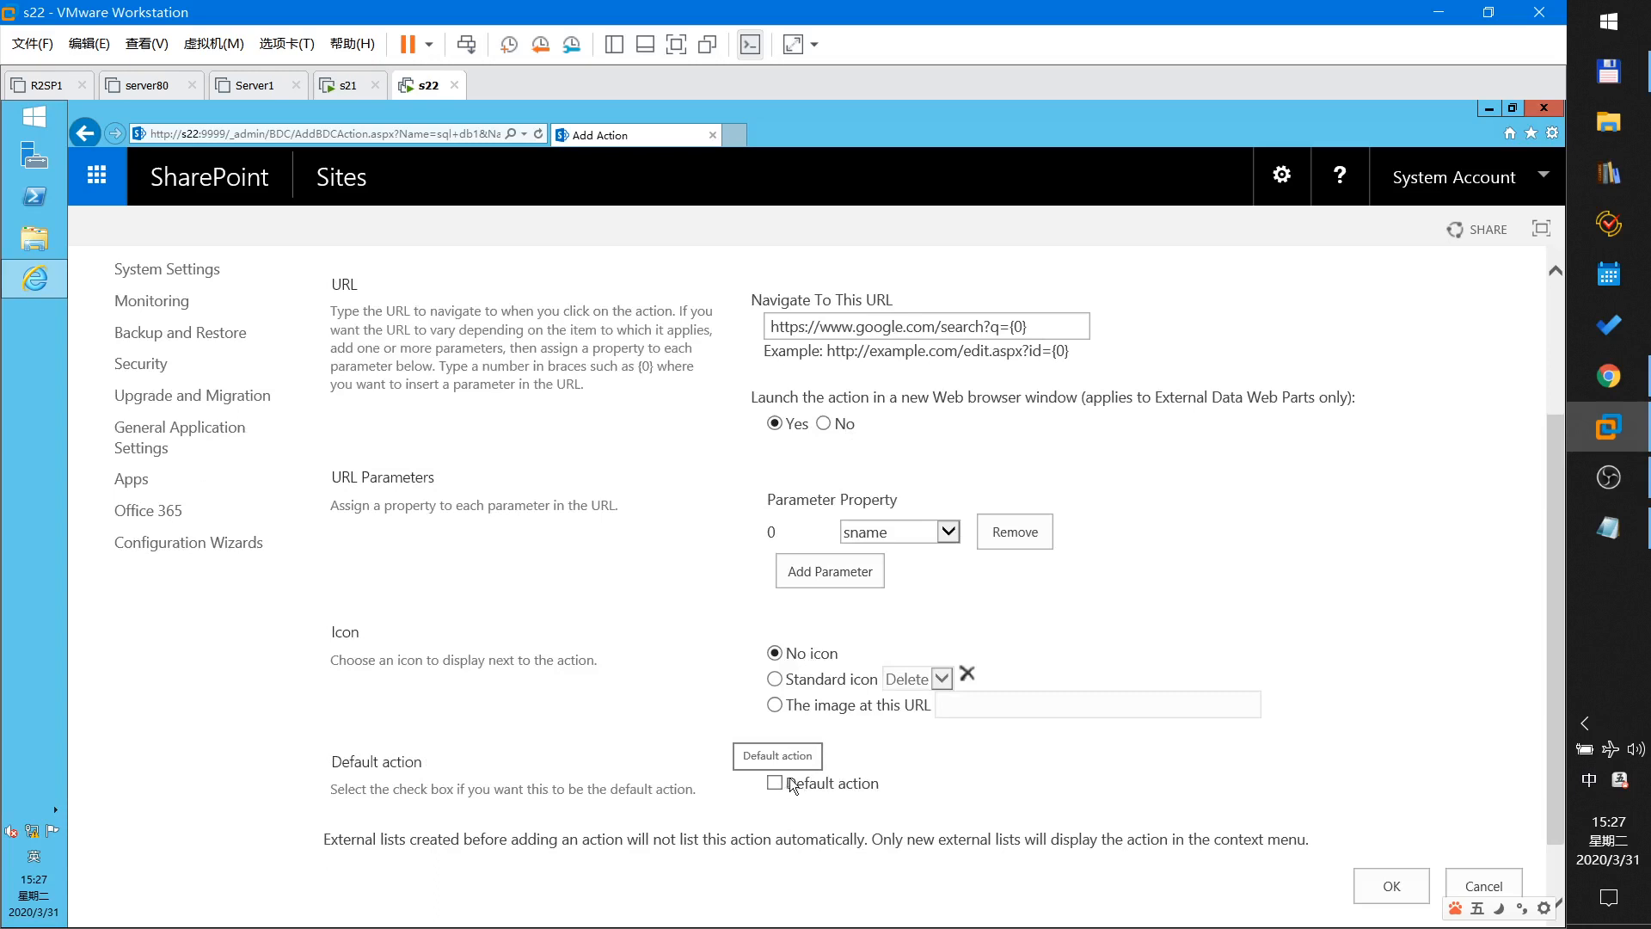
pyautogui.scroll(-1, 817, 784)
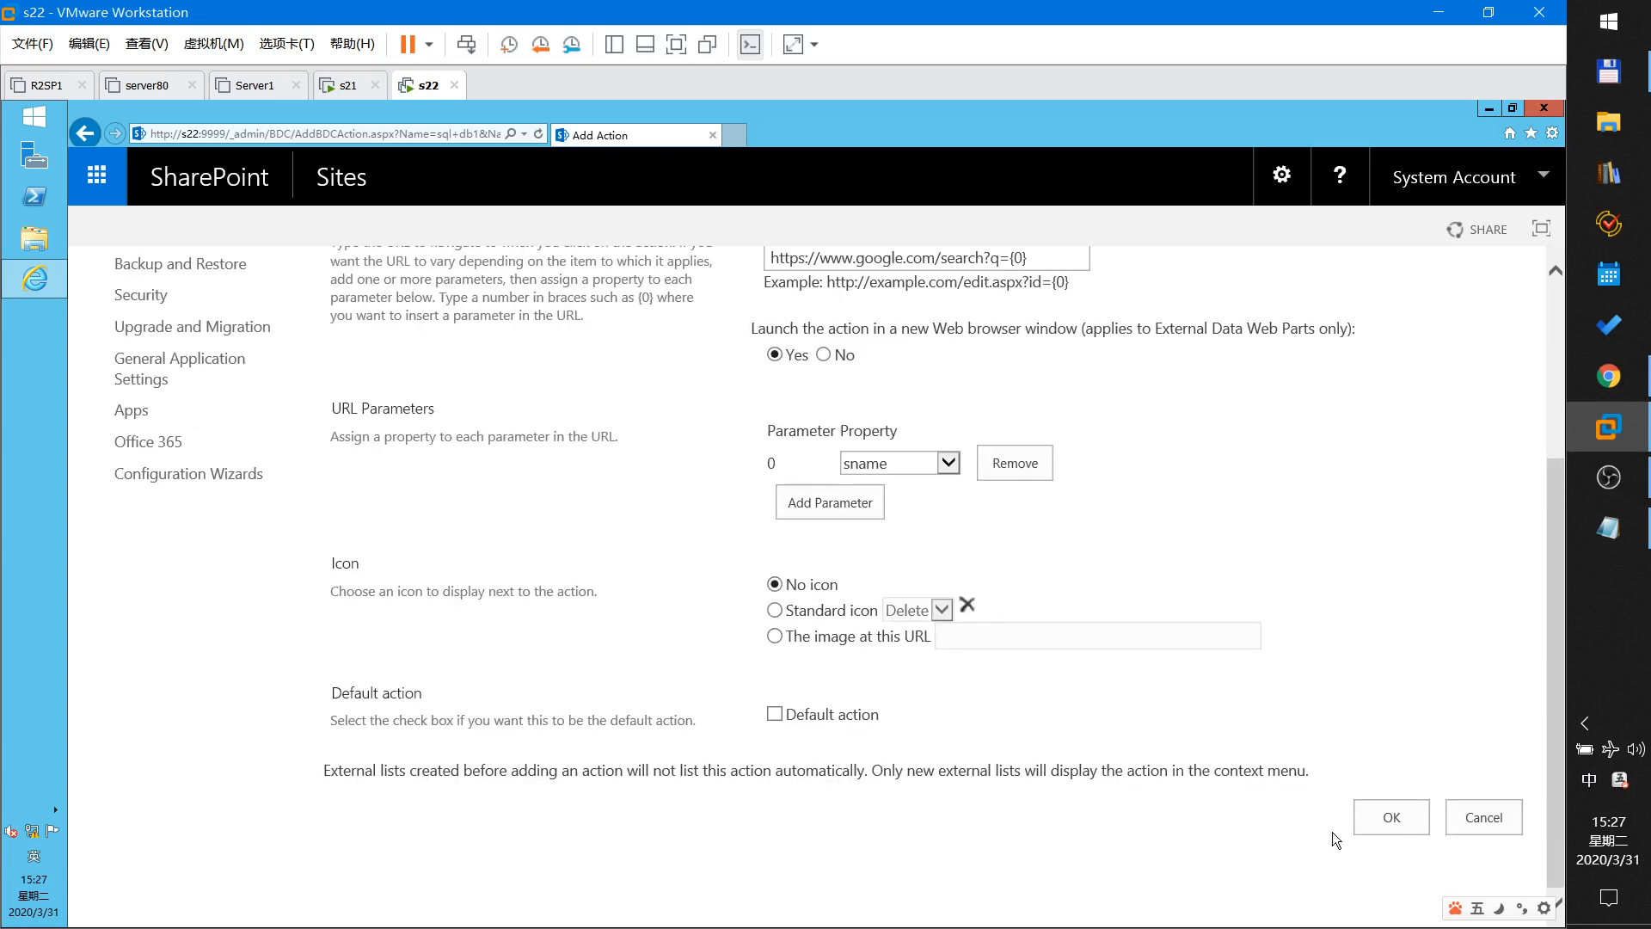
pyautogui.click(1387, 824)
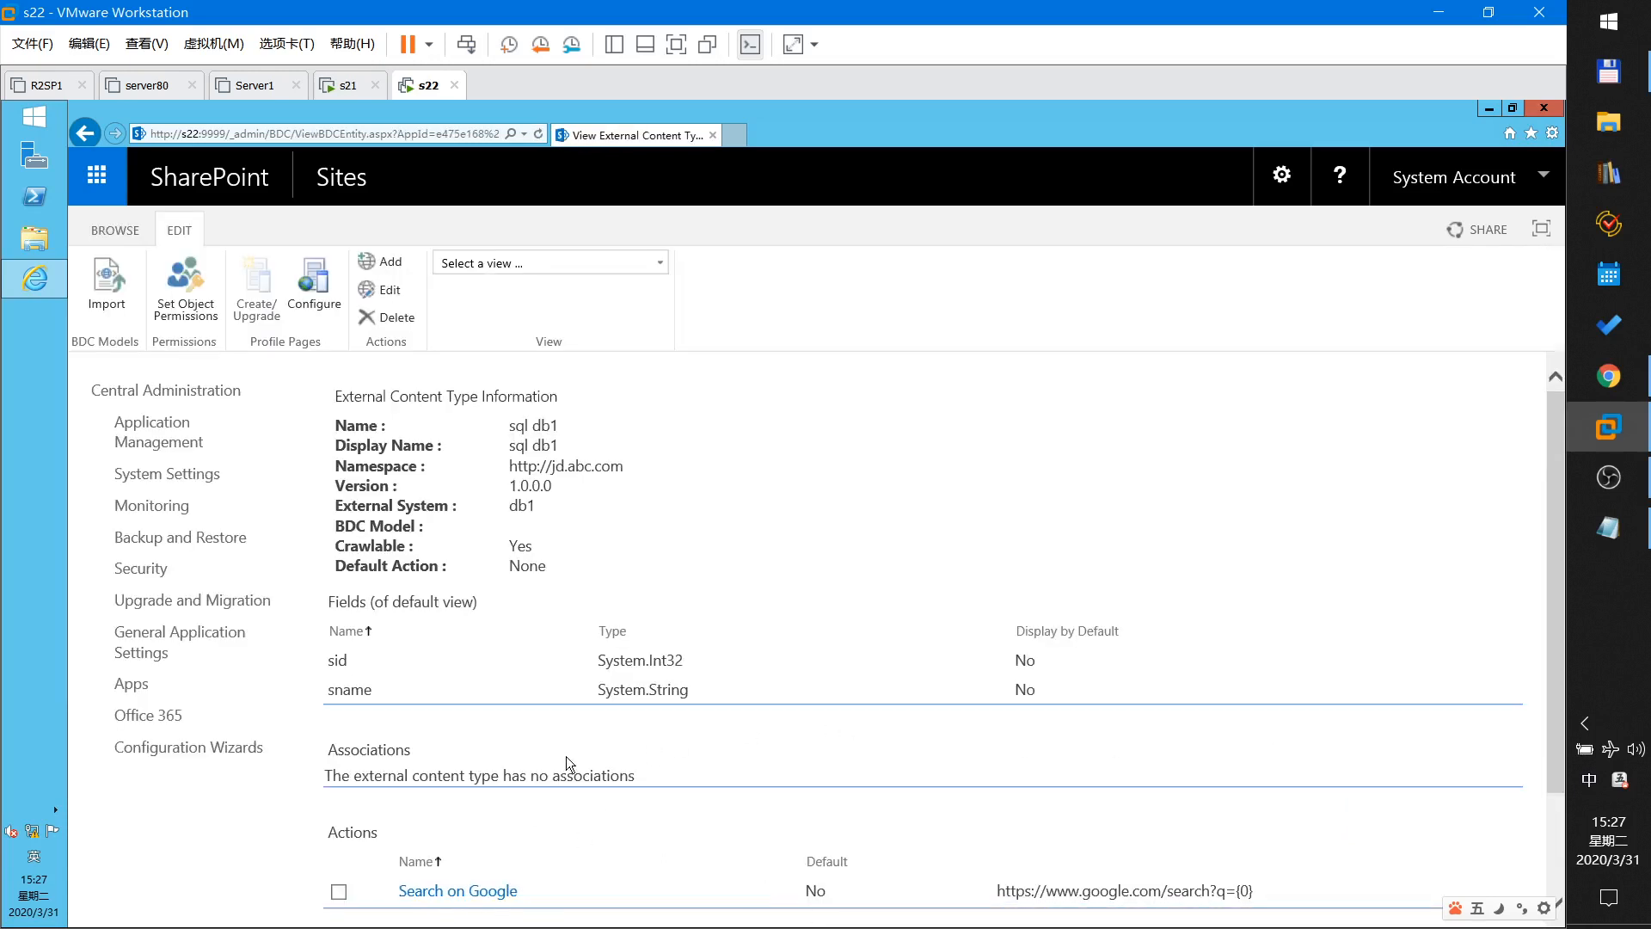
# Switch to the outlist page in Chrome, reload it and check the actions offered for the entry with sid 1.
pyautogui.click(1601, 383)
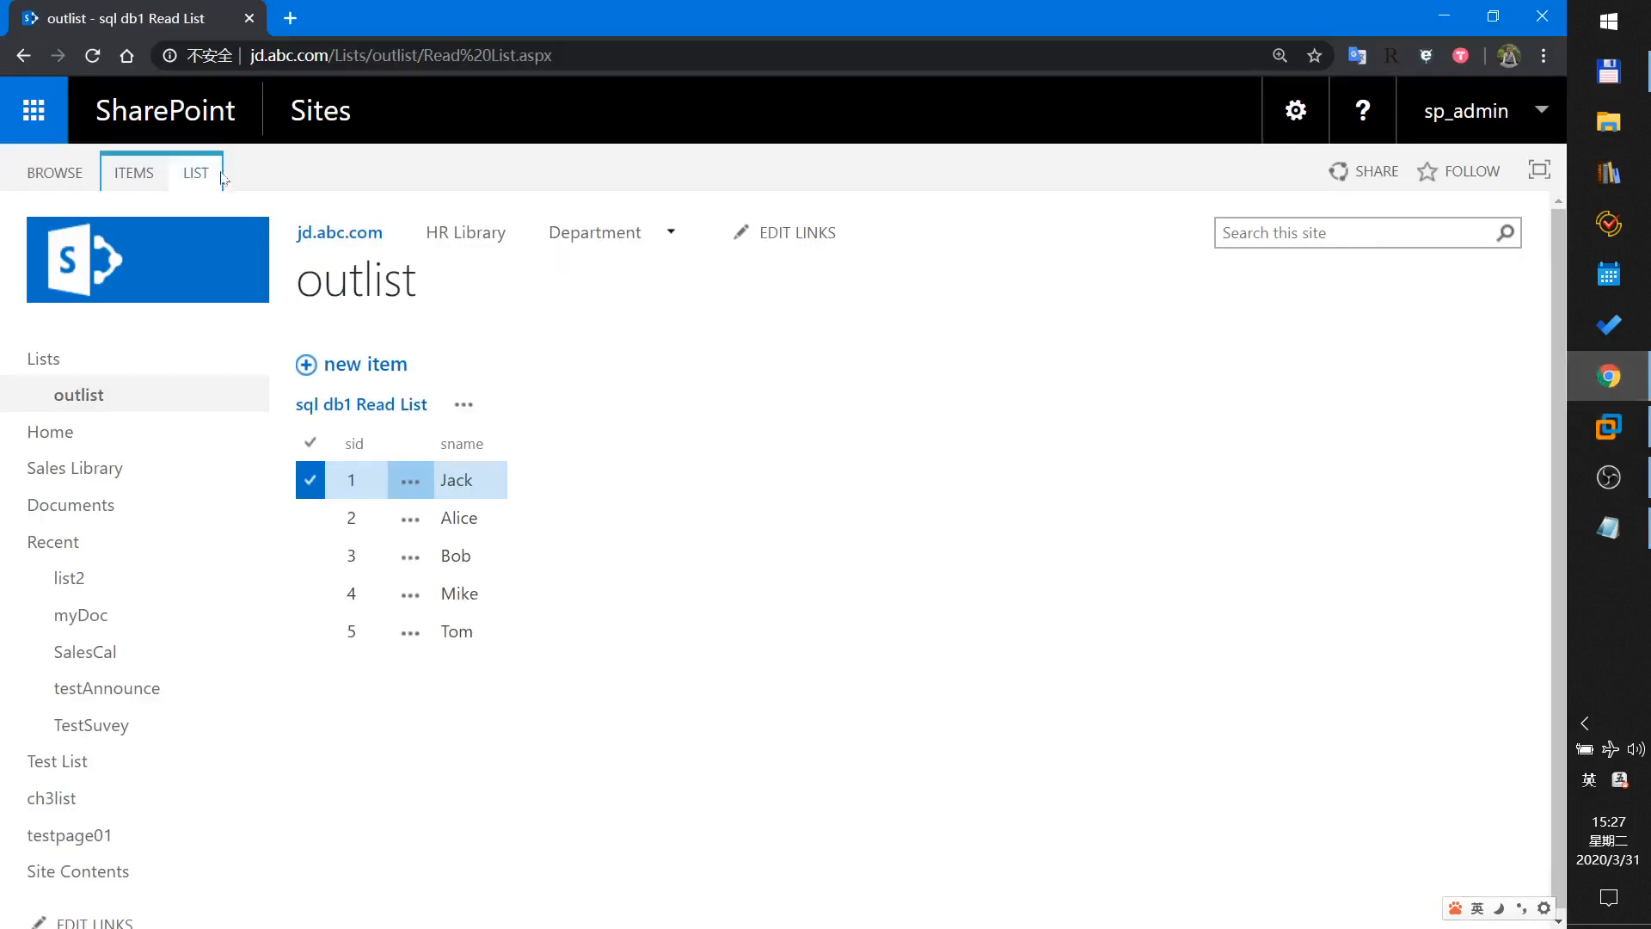
pyautogui.click(92, 57)
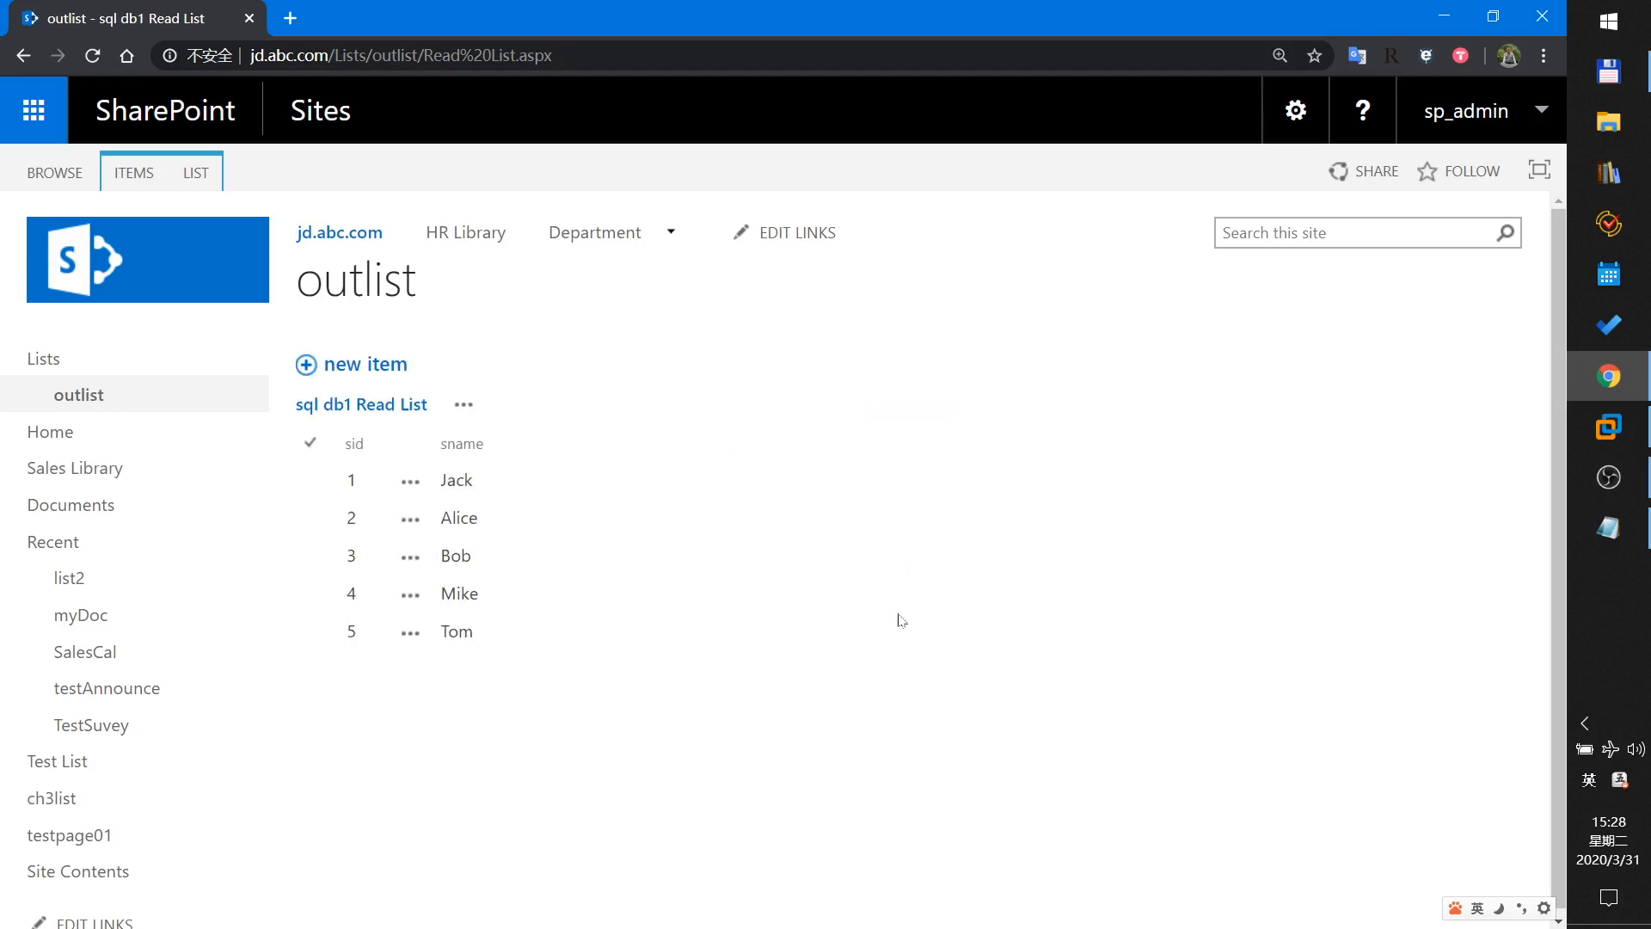
pyautogui.click(411, 483)
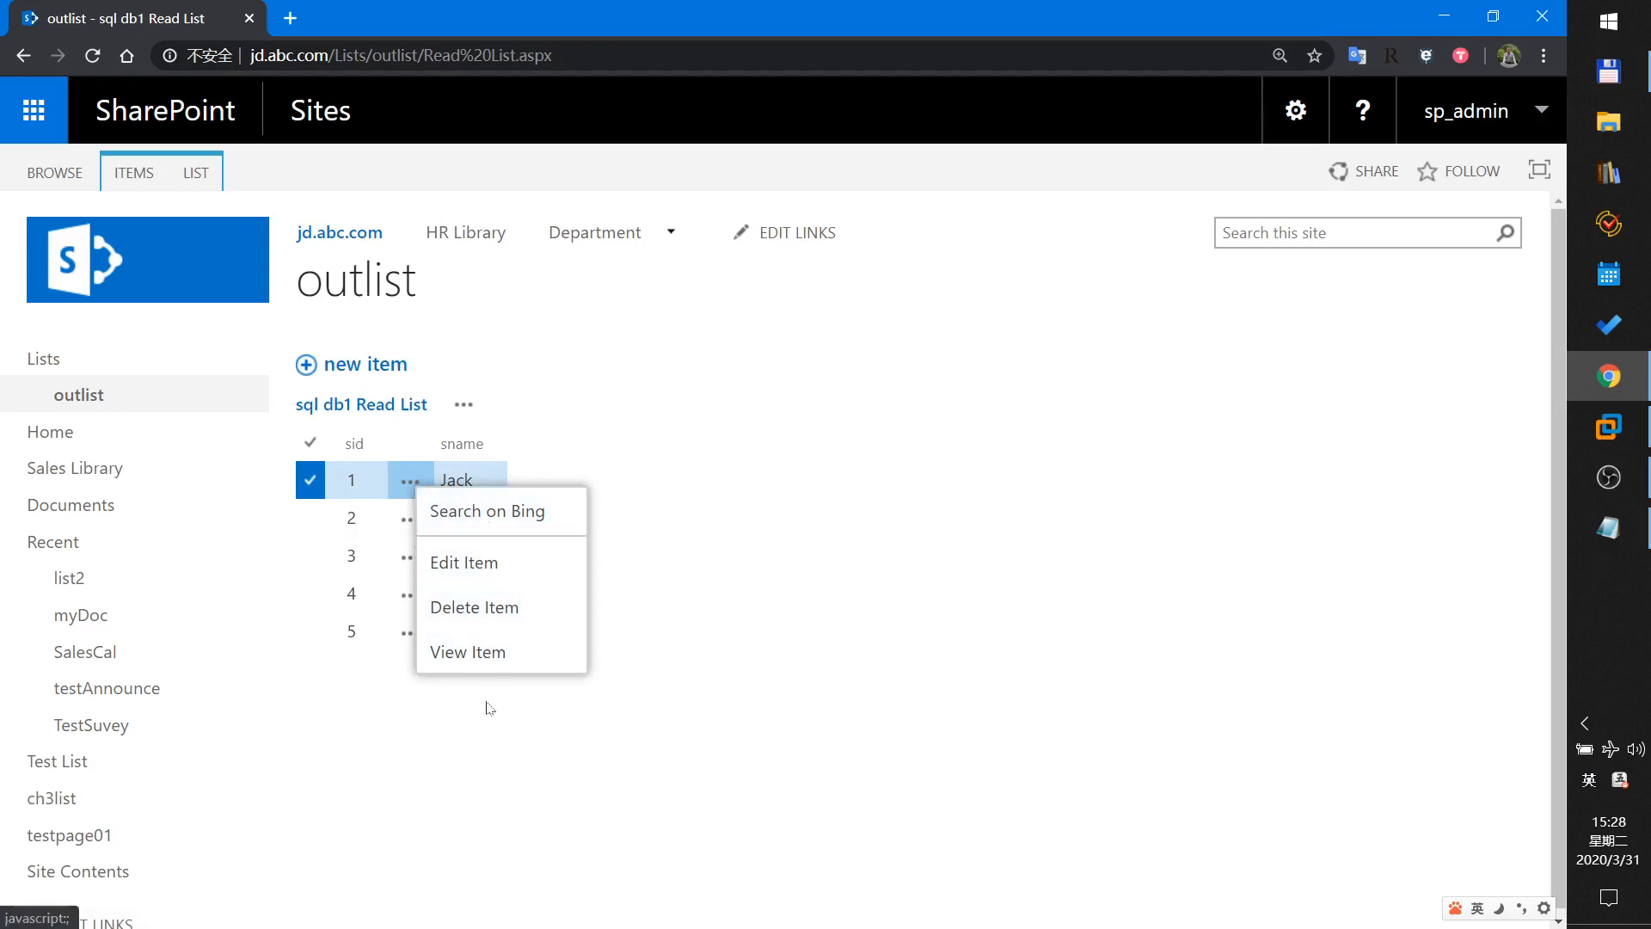
pyautogui.click(480, 705)
# Try the Search on Bing action on the outlist entry with sid 2, inspect the opened page's address and close that page.
pyautogui.click(411, 523)
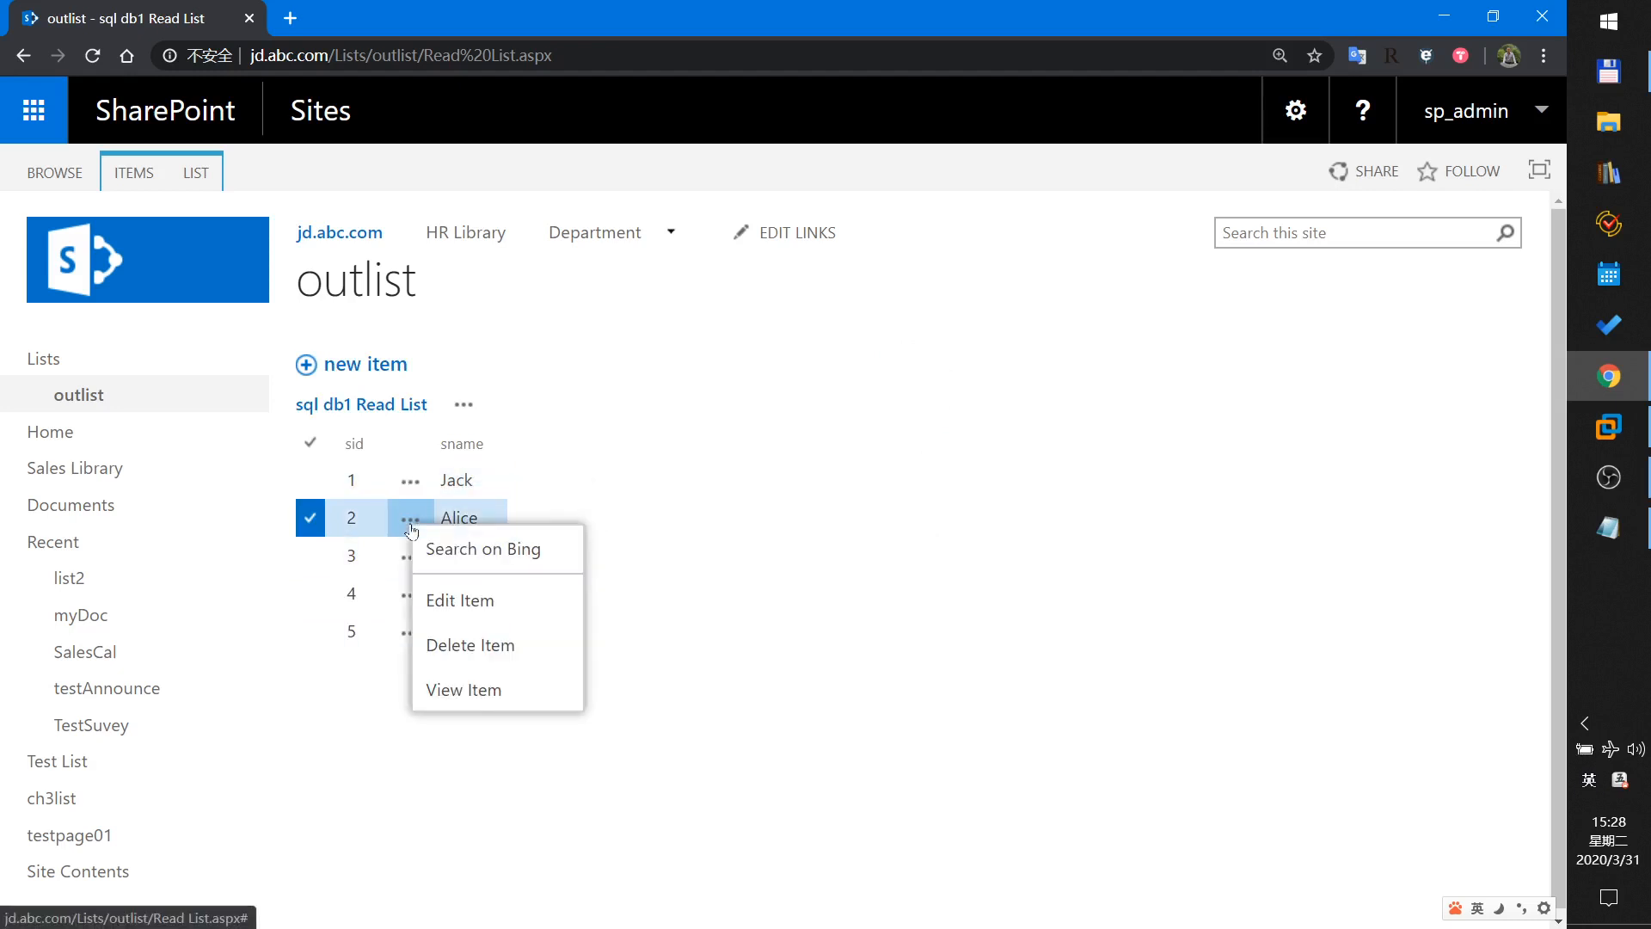
pyautogui.click(478, 555)
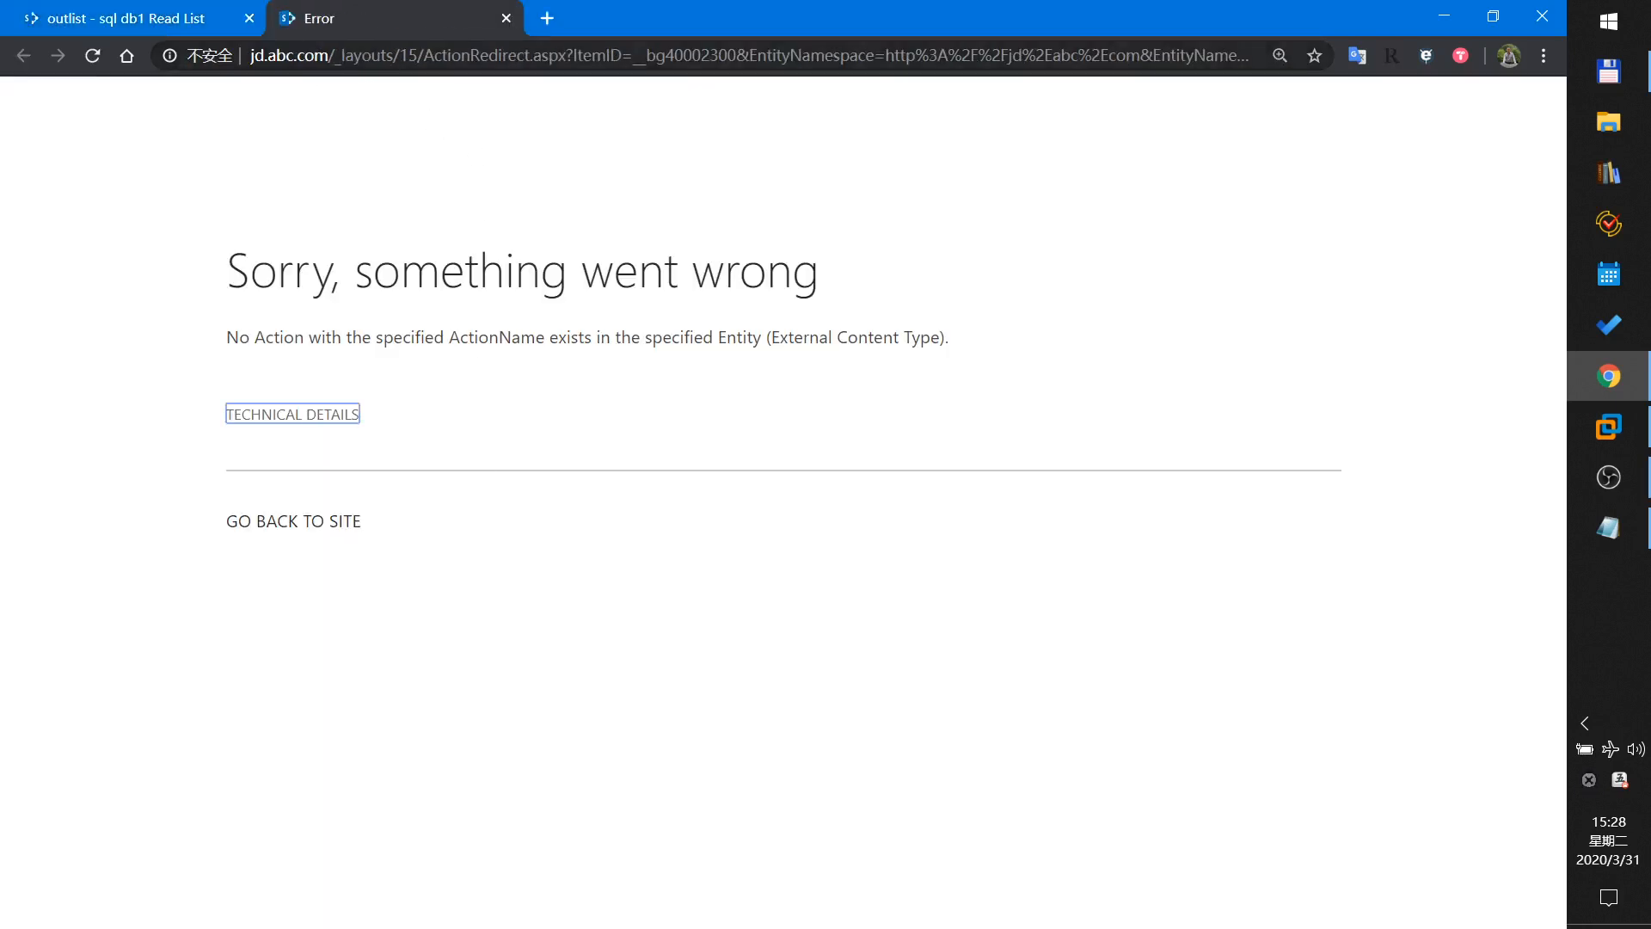
pyautogui.moveTo(993, 56); pyautogui.dragTo(1269, 56)
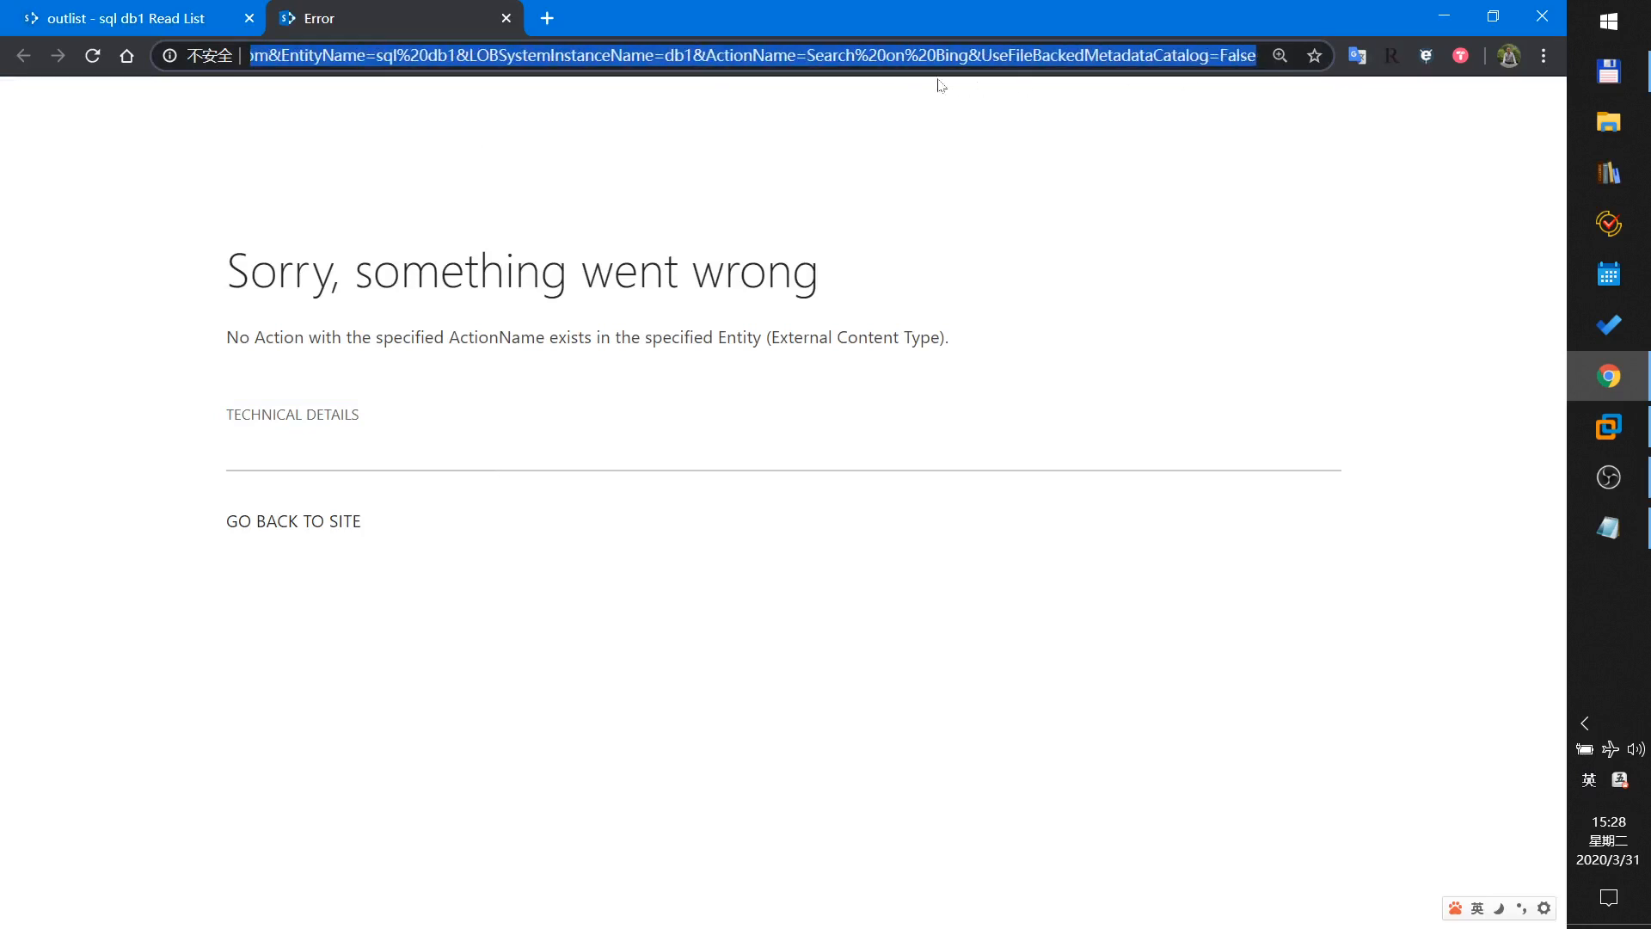
pyautogui.click(506, 18)
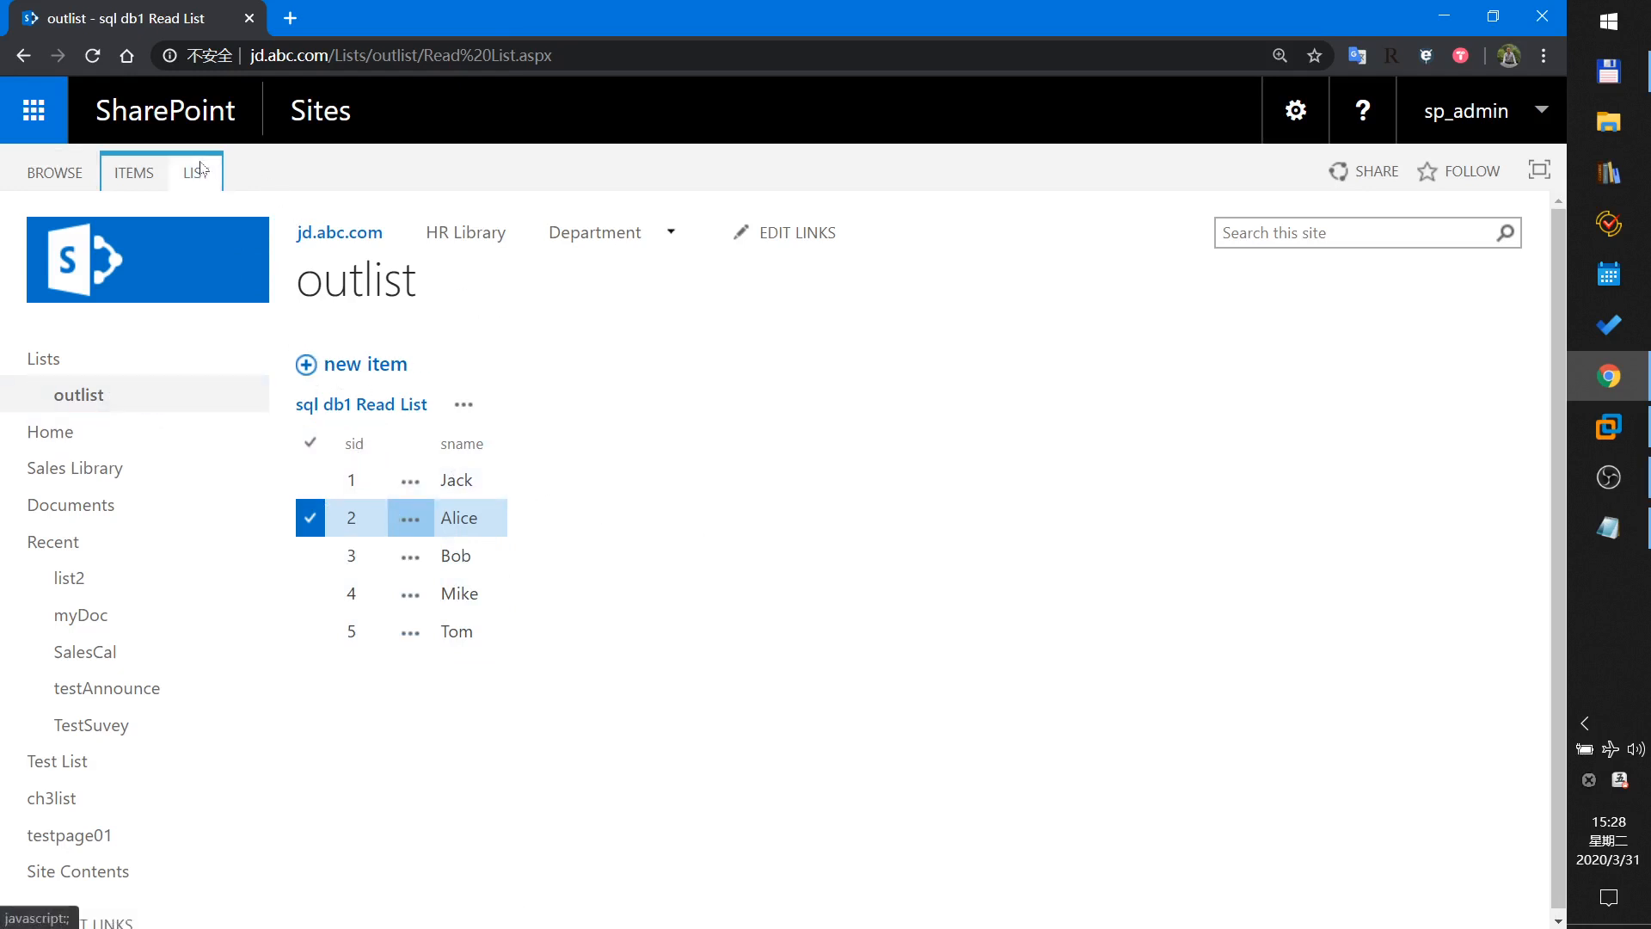
# Delete the outlist external list through its list settings, sending it to the site Recycle Bin.
pyautogui.click(202, 170)
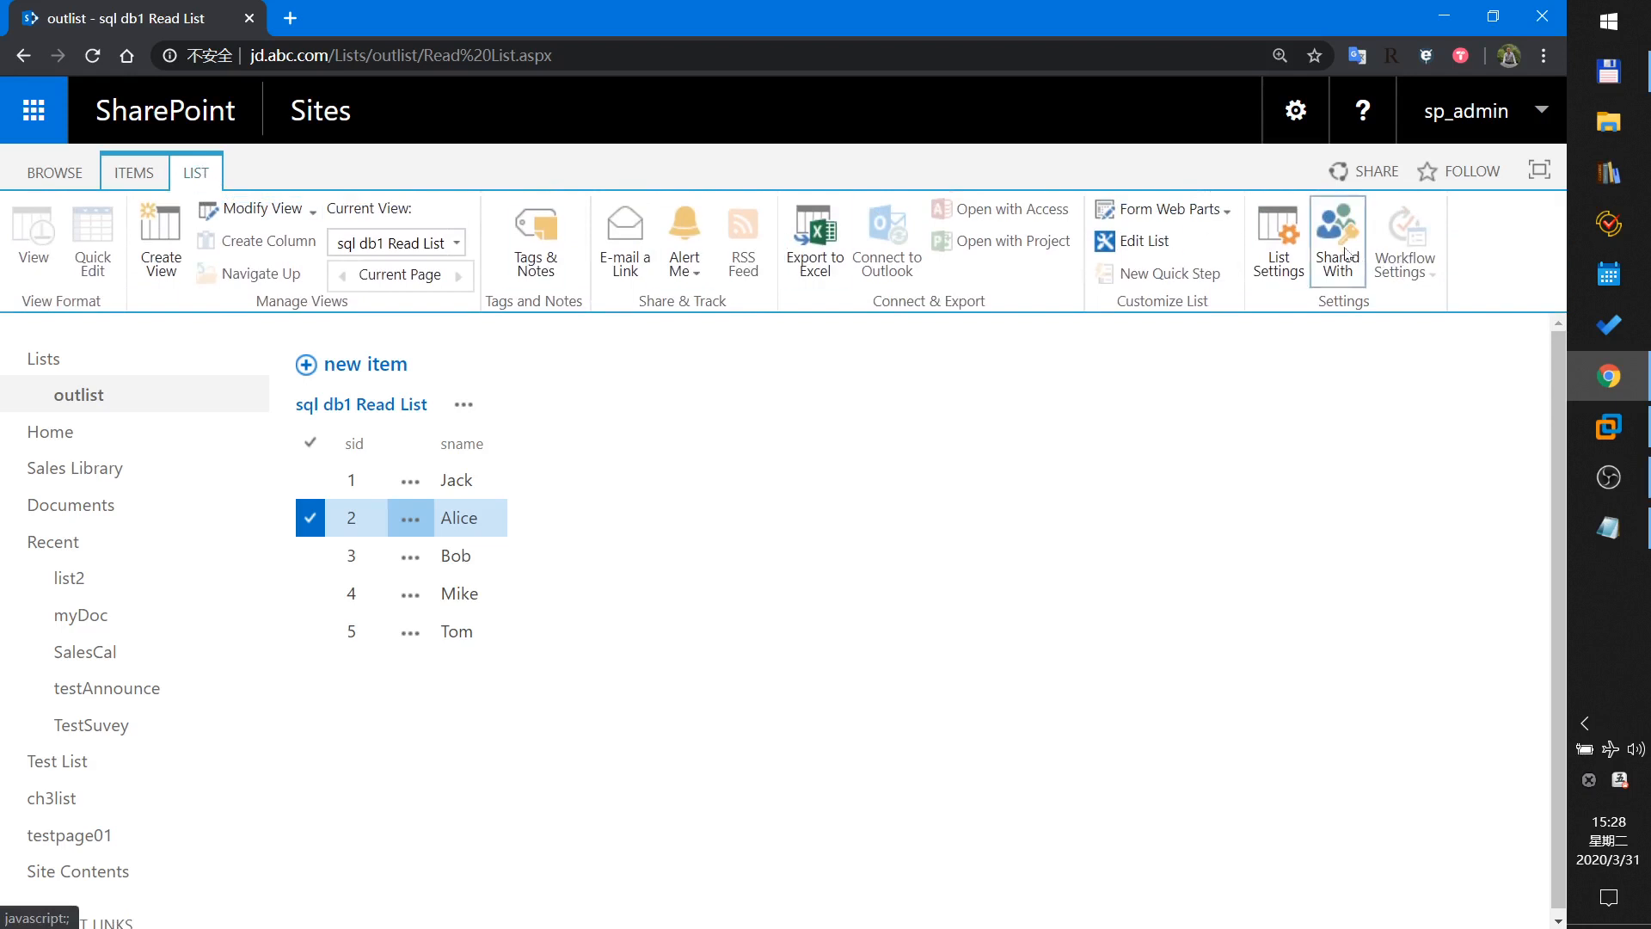
pyautogui.click(1272, 252)
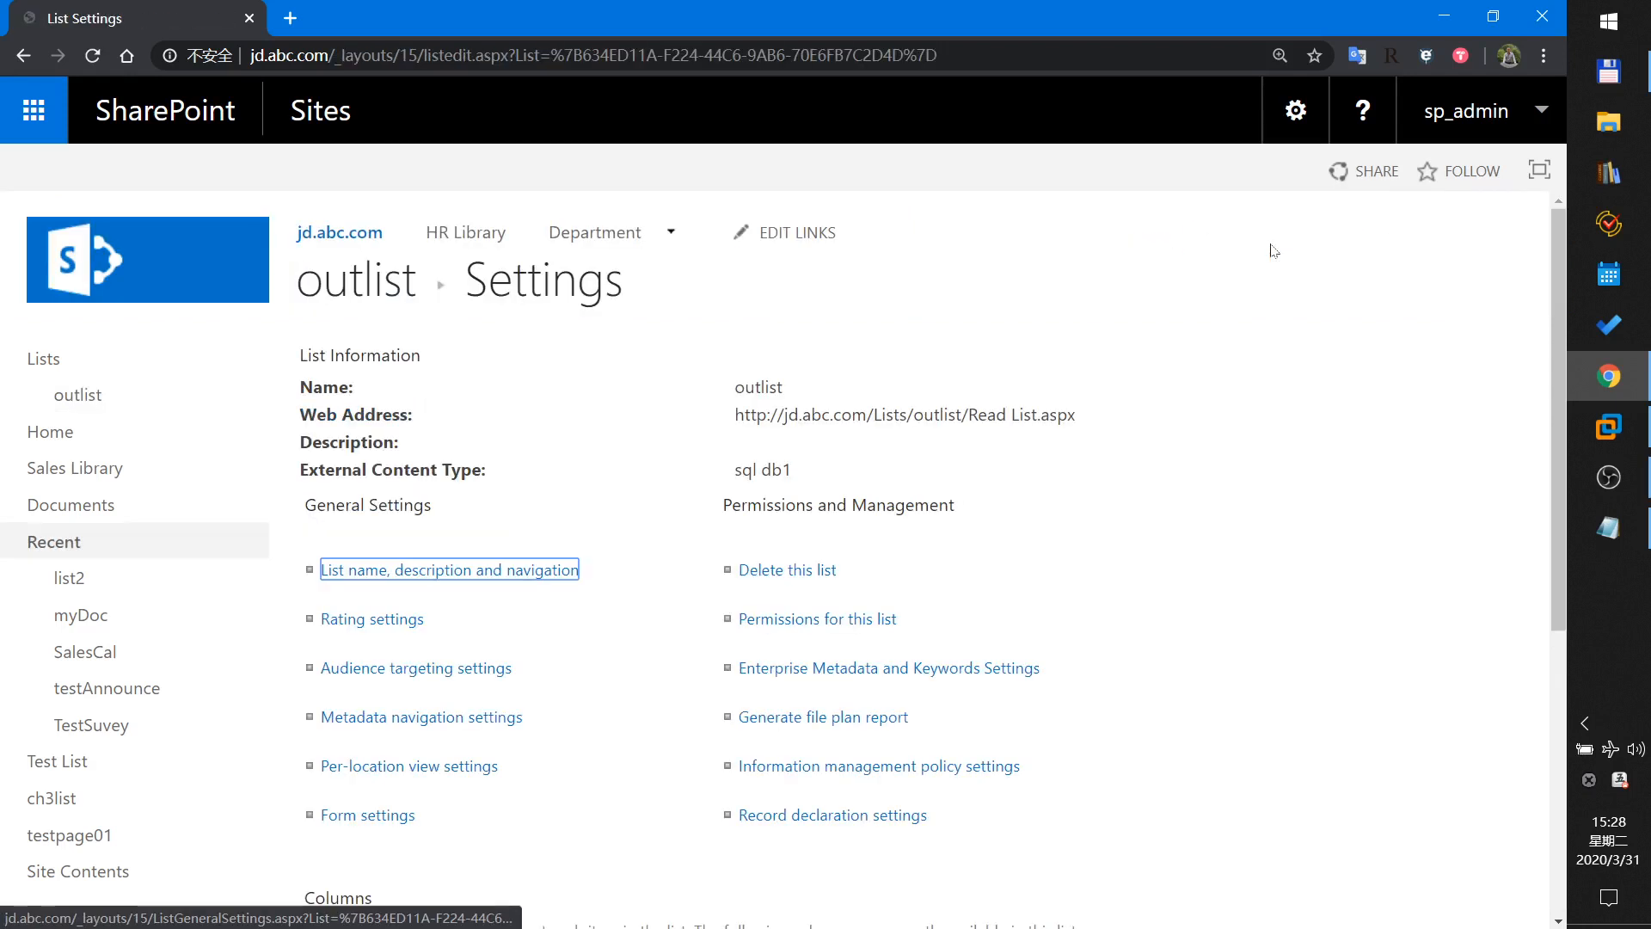
pyautogui.click(777, 571)
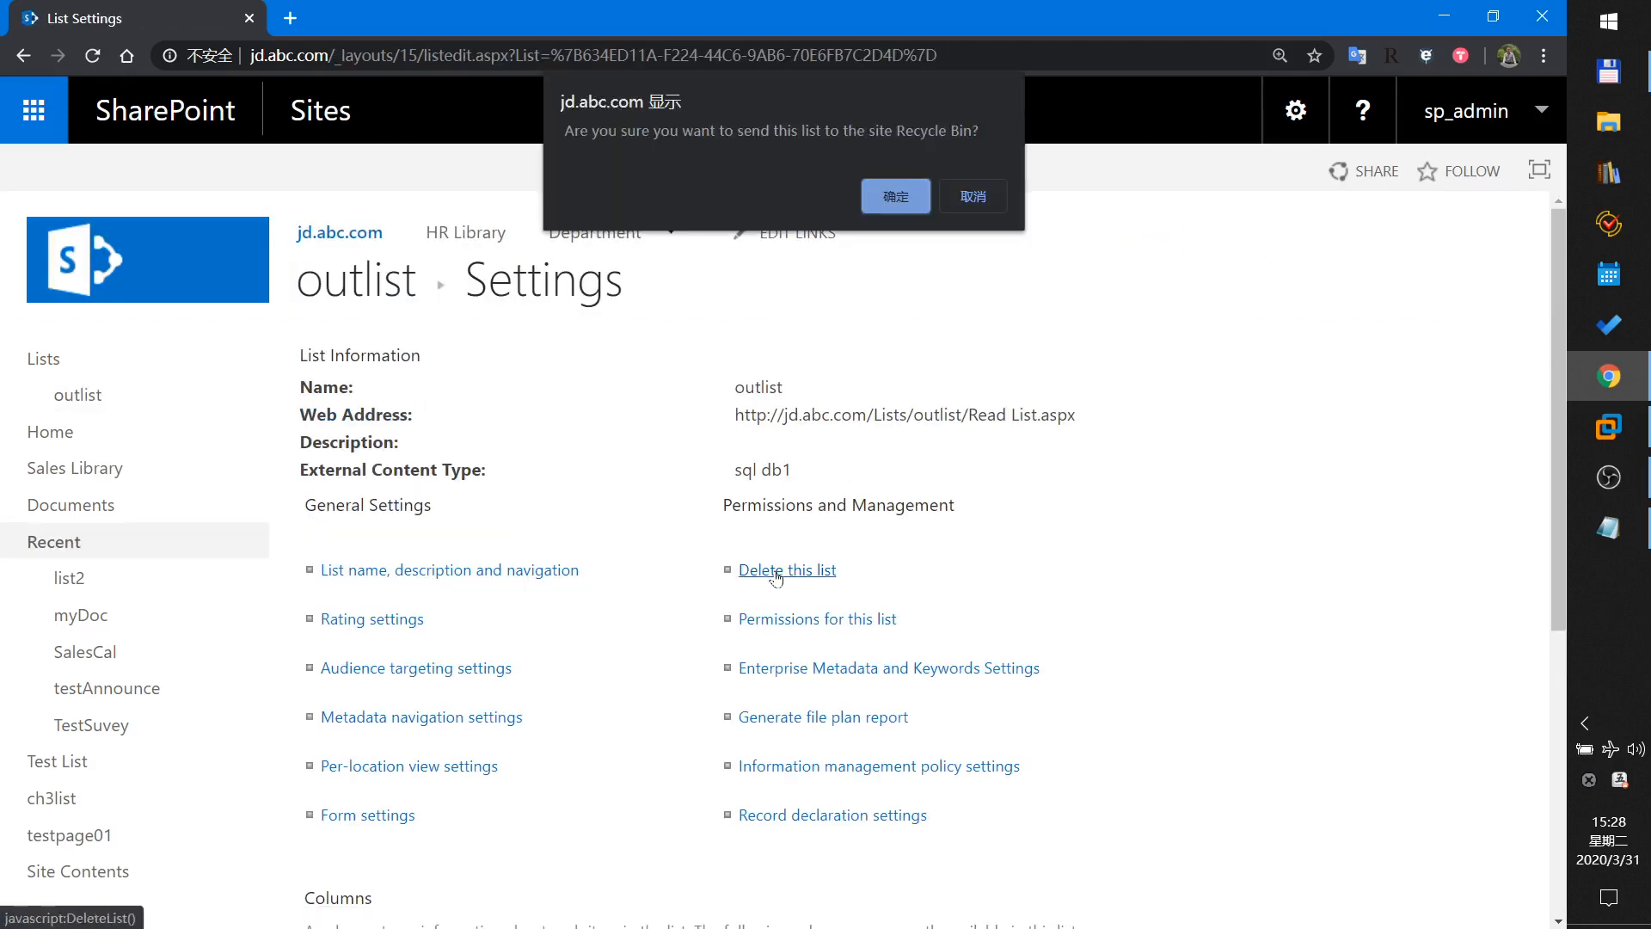
pyautogui.click(903, 215)
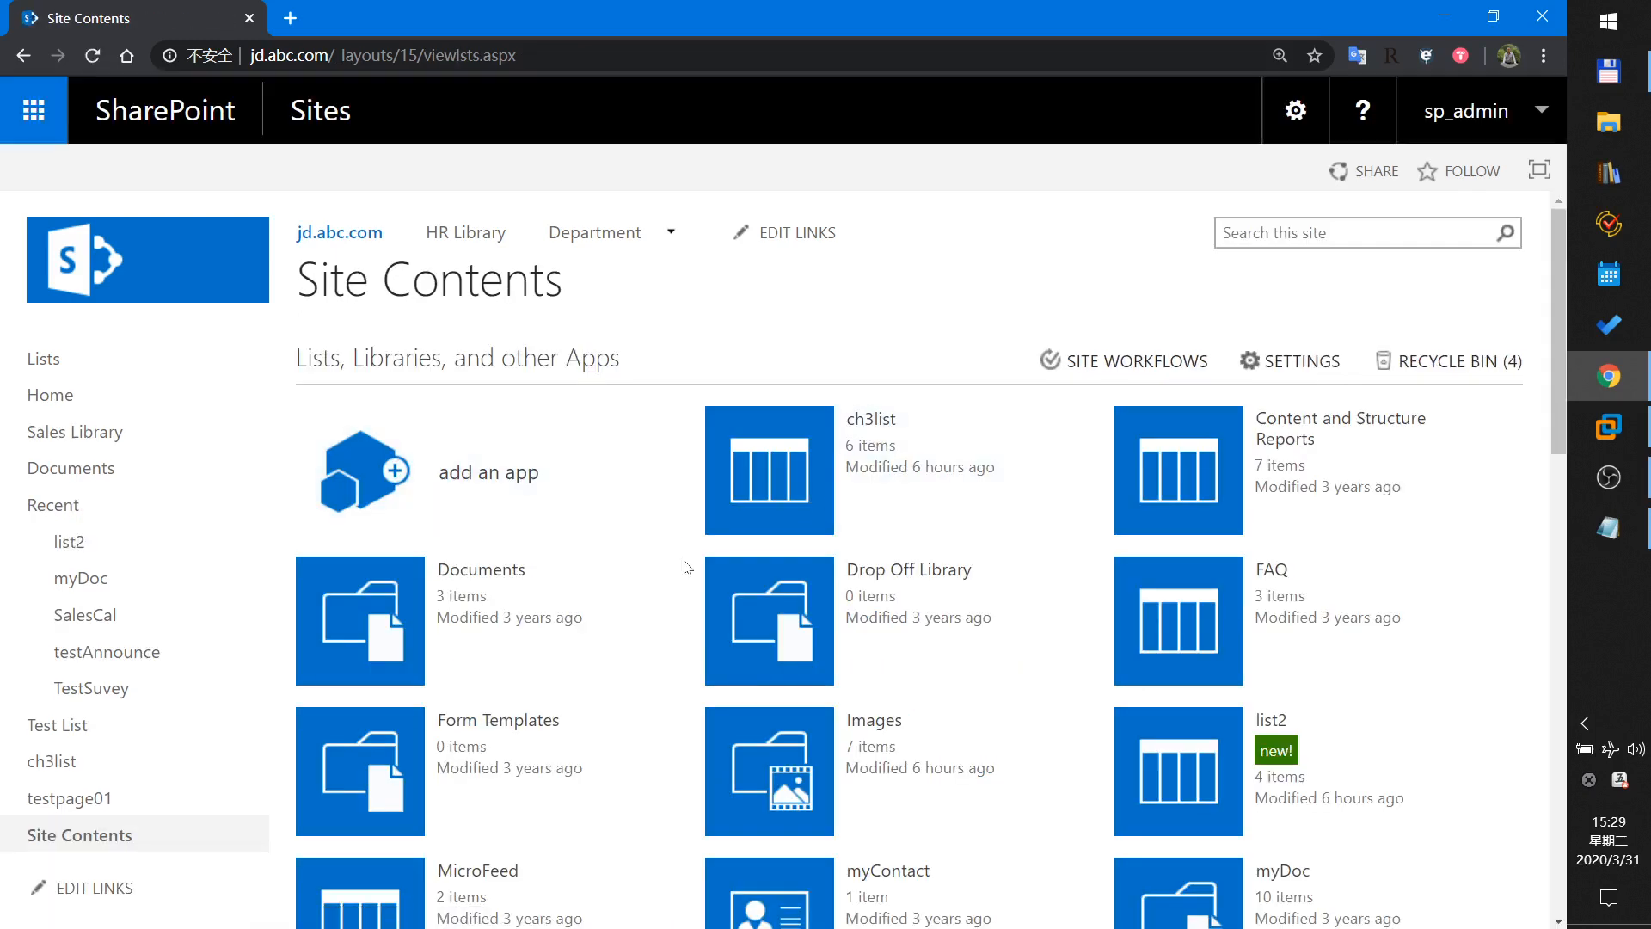
# Add an External List app named outlist2 that uses the sql db1 external content type as its data source.
pyautogui.scroll(-3, 687, 567)
pyautogui.scroll(2, 679, 572)
pyautogui.click(465, 356)
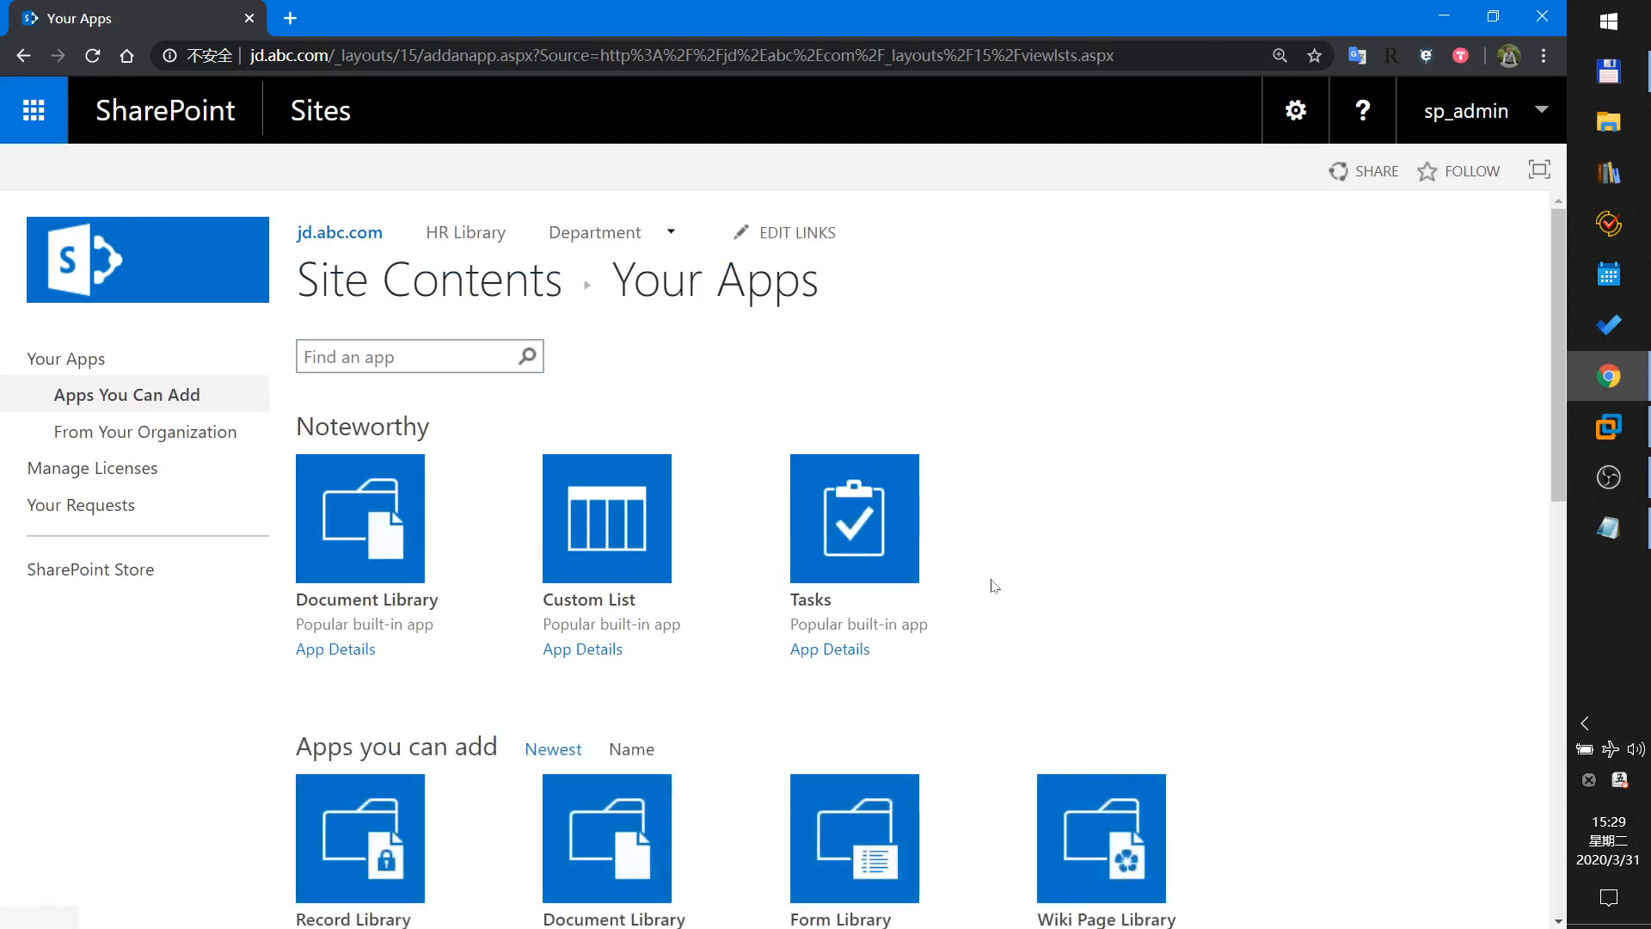
pyautogui.scroll(-10, 989, 602)
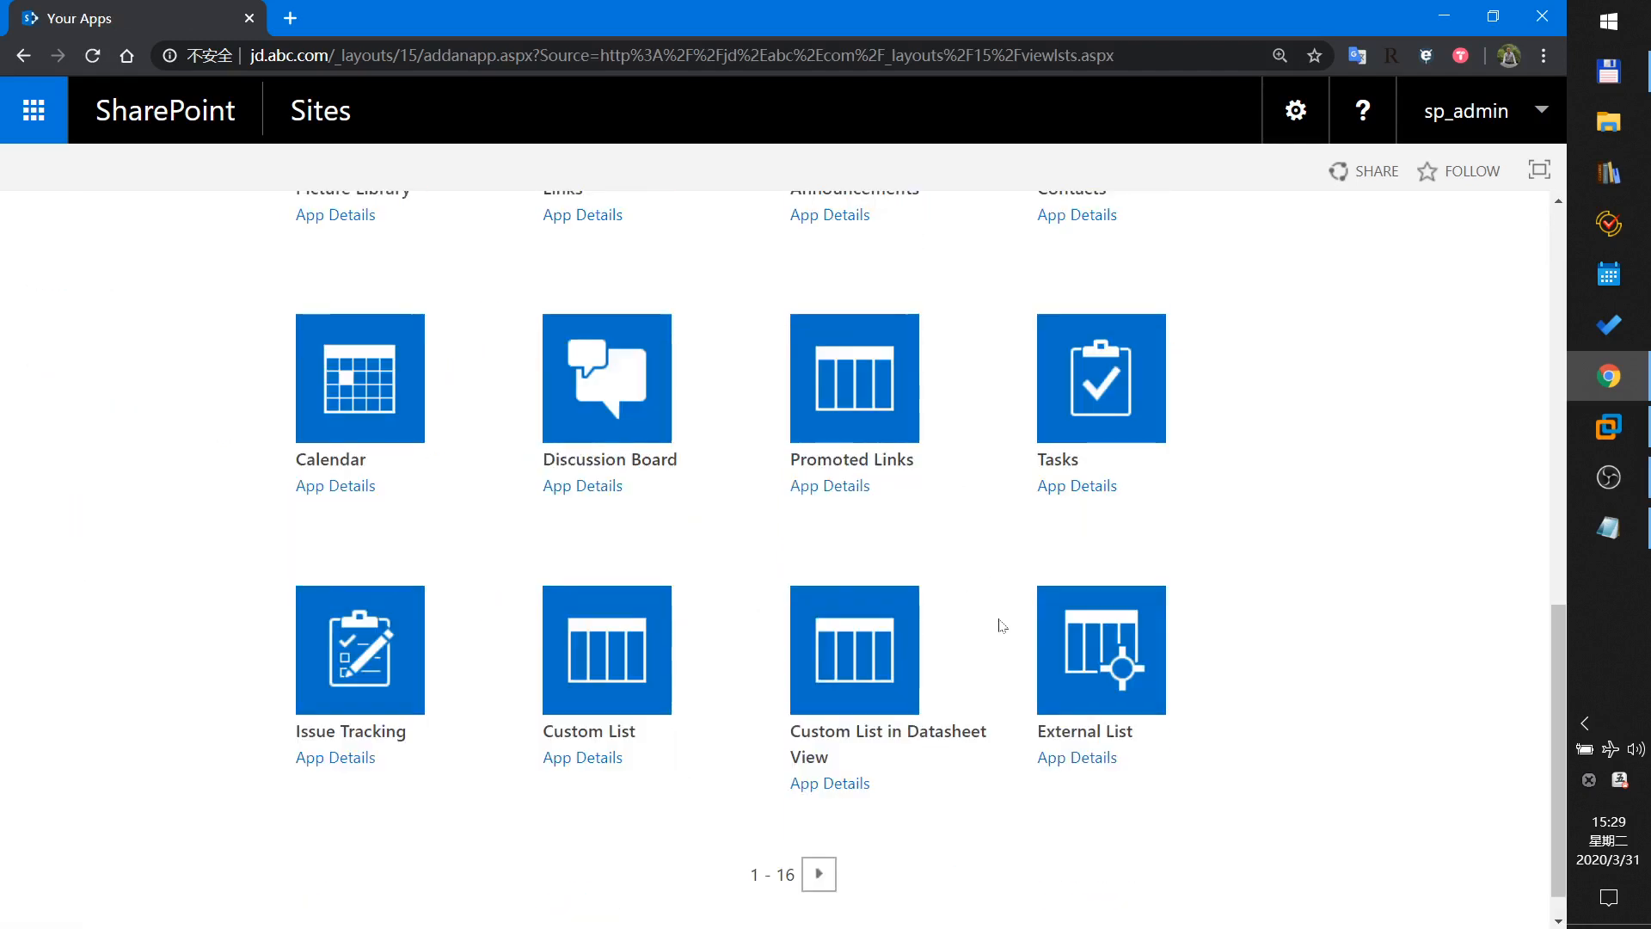
pyautogui.click(1102, 676)
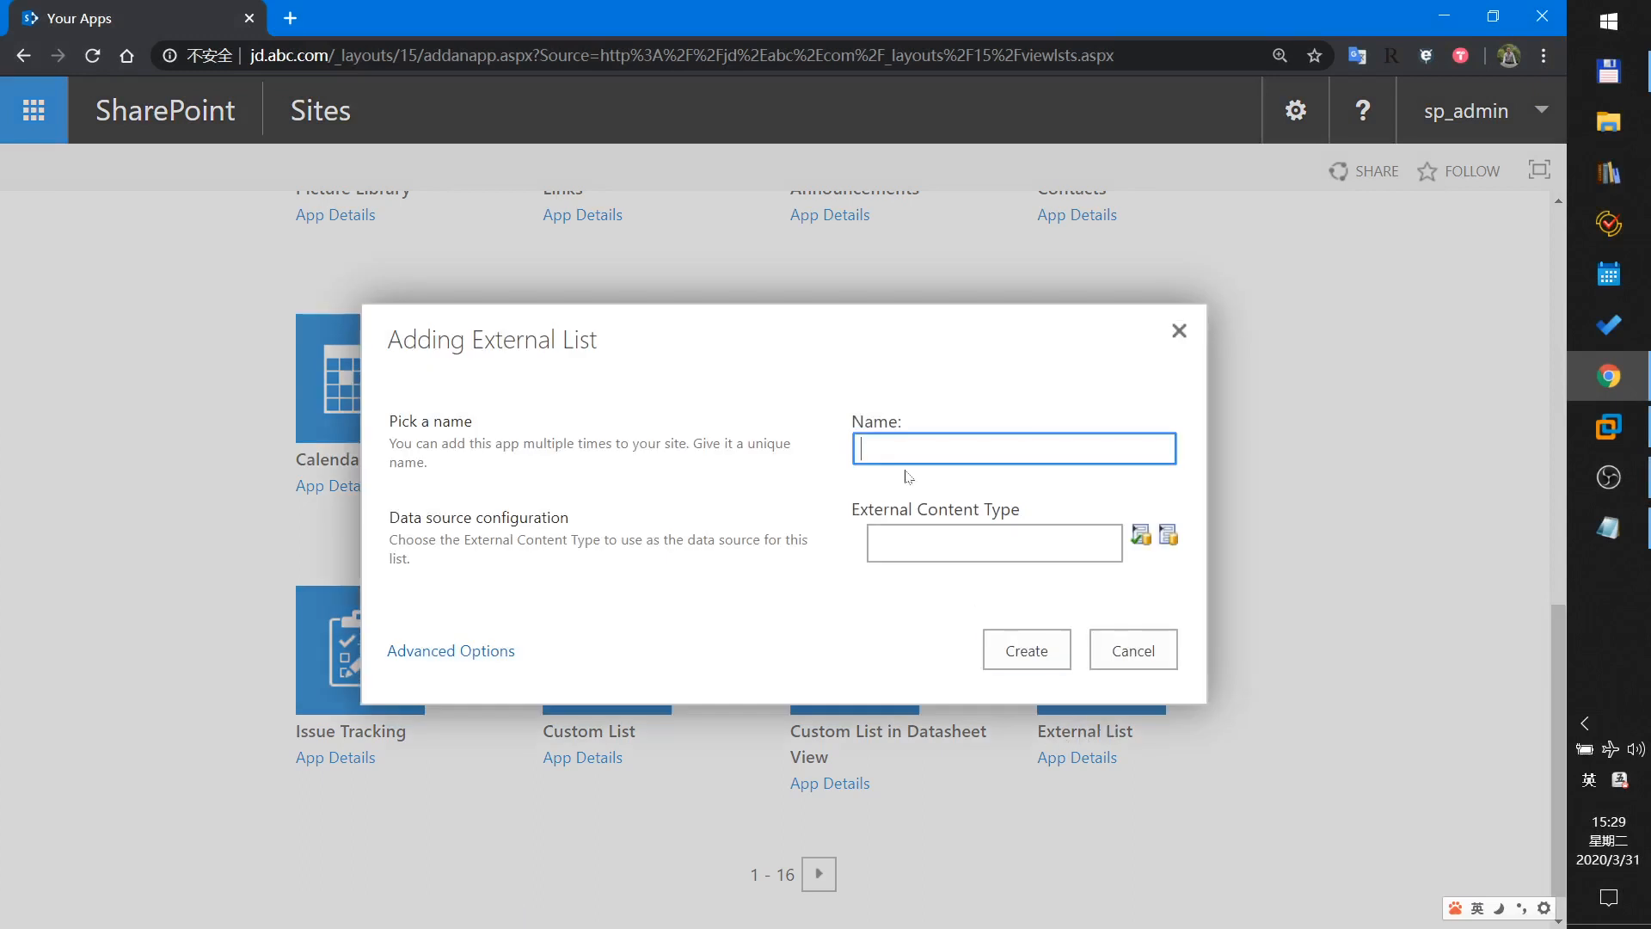
pyautogui.click(989, 451)
pyautogui.write('outlist2')
pyautogui.click(1167, 536)
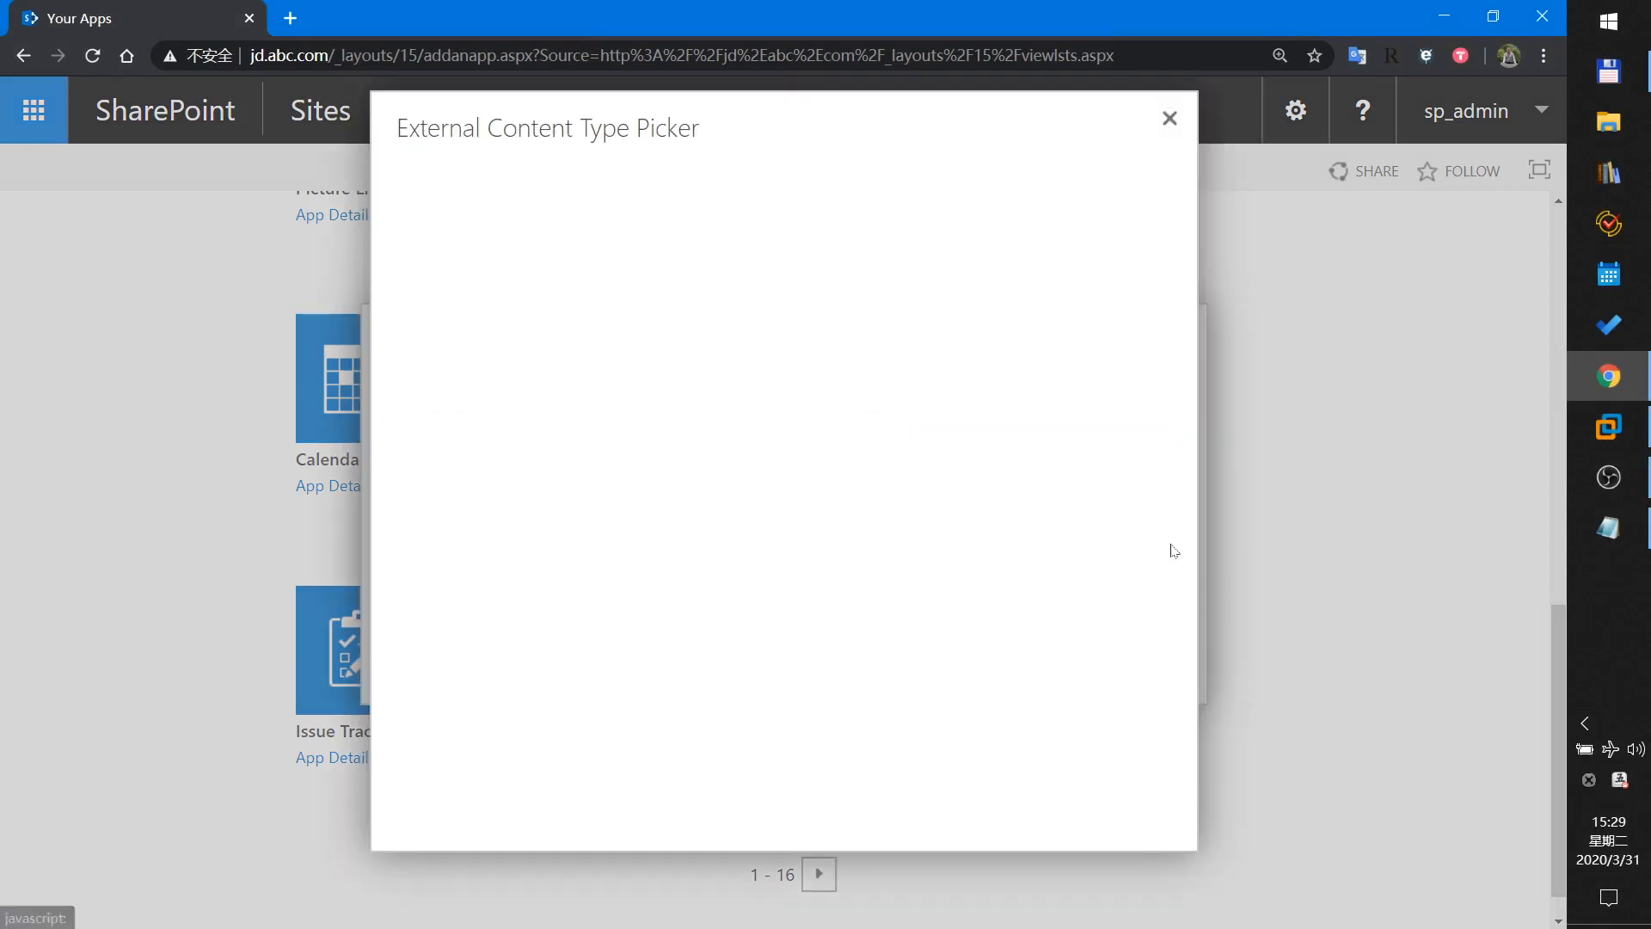
pyautogui.click(550, 288)
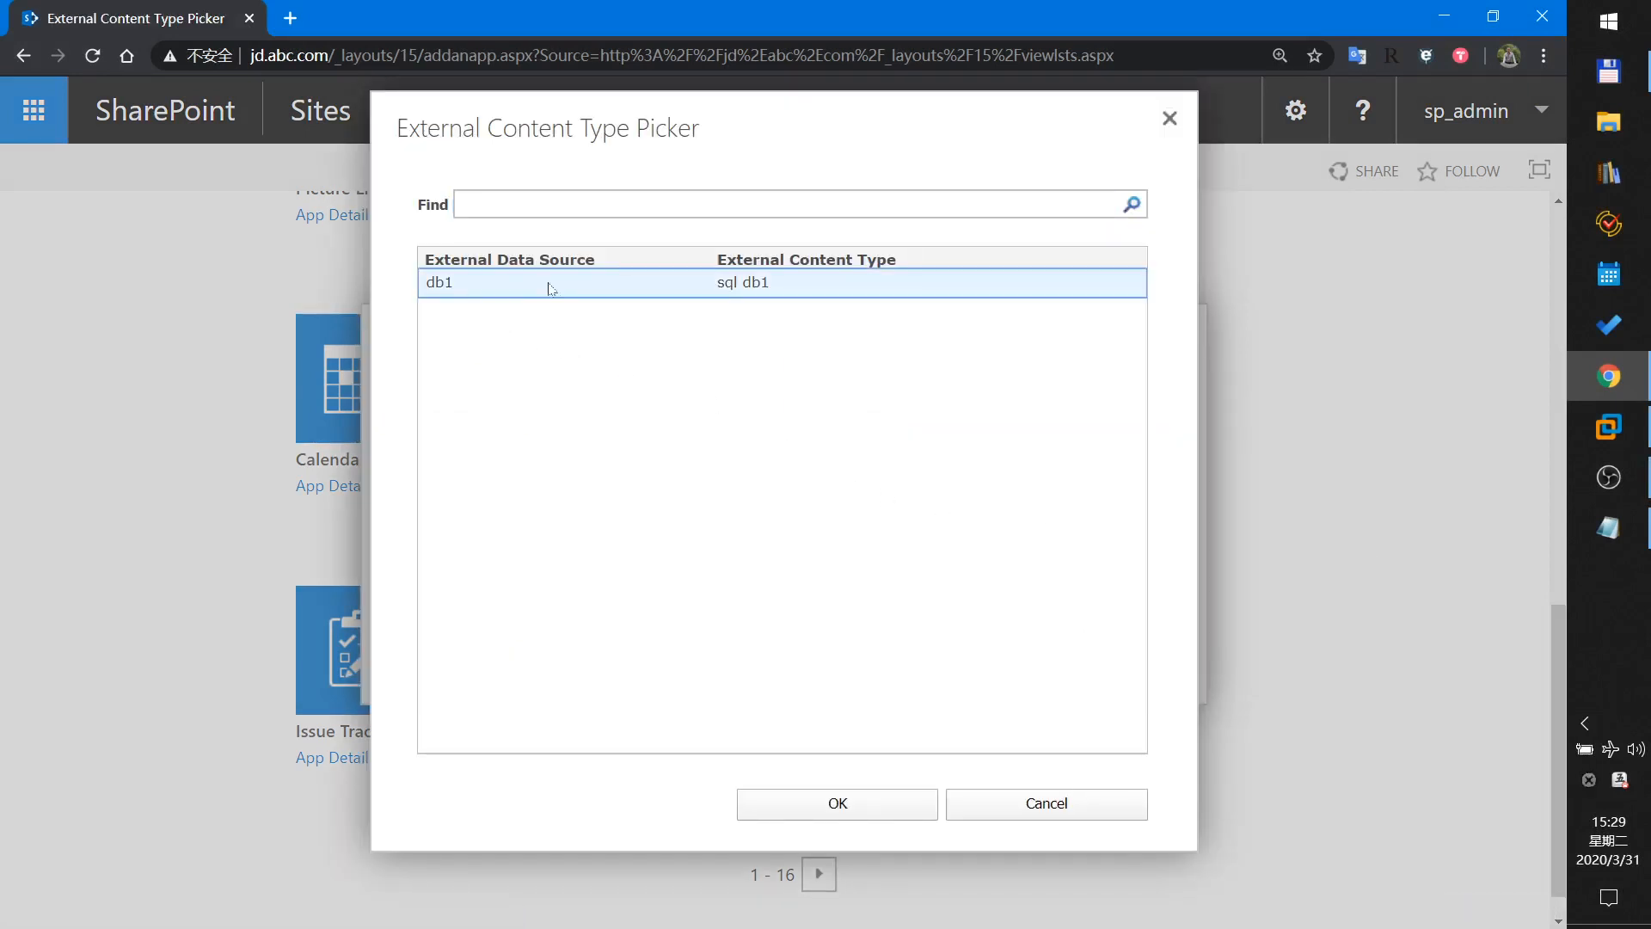
pyautogui.click(838, 802)
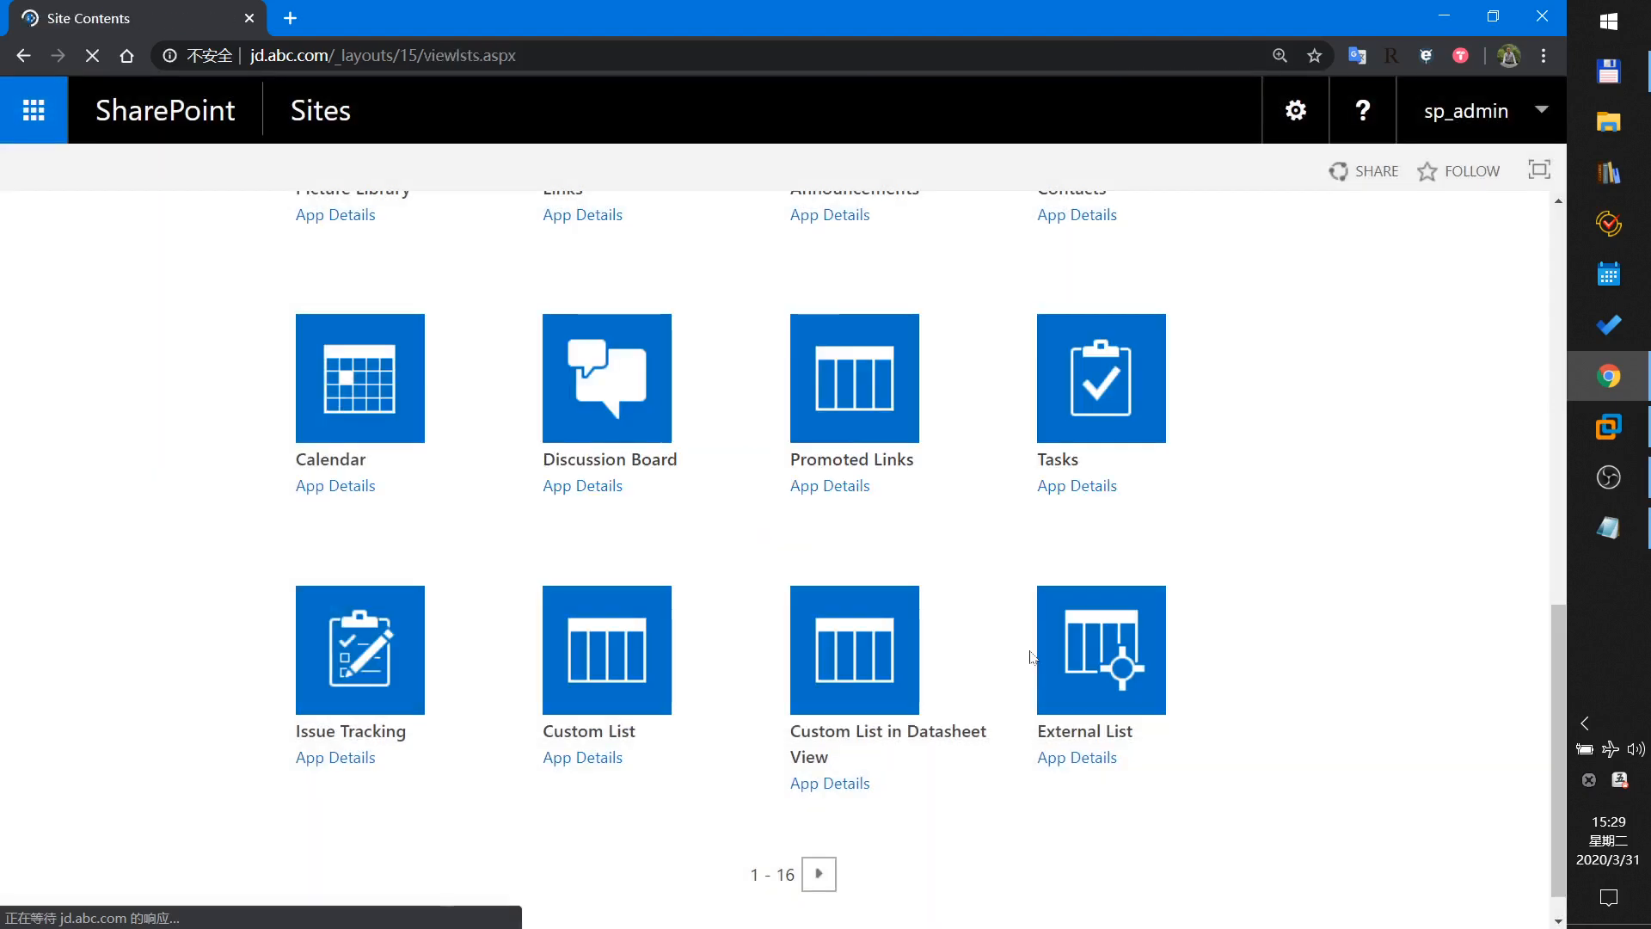
# Open outlist2, try the Search on Google action on the entry with sid 1 and close the opened page.
pyautogui.scroll(-5, 1263, 611)
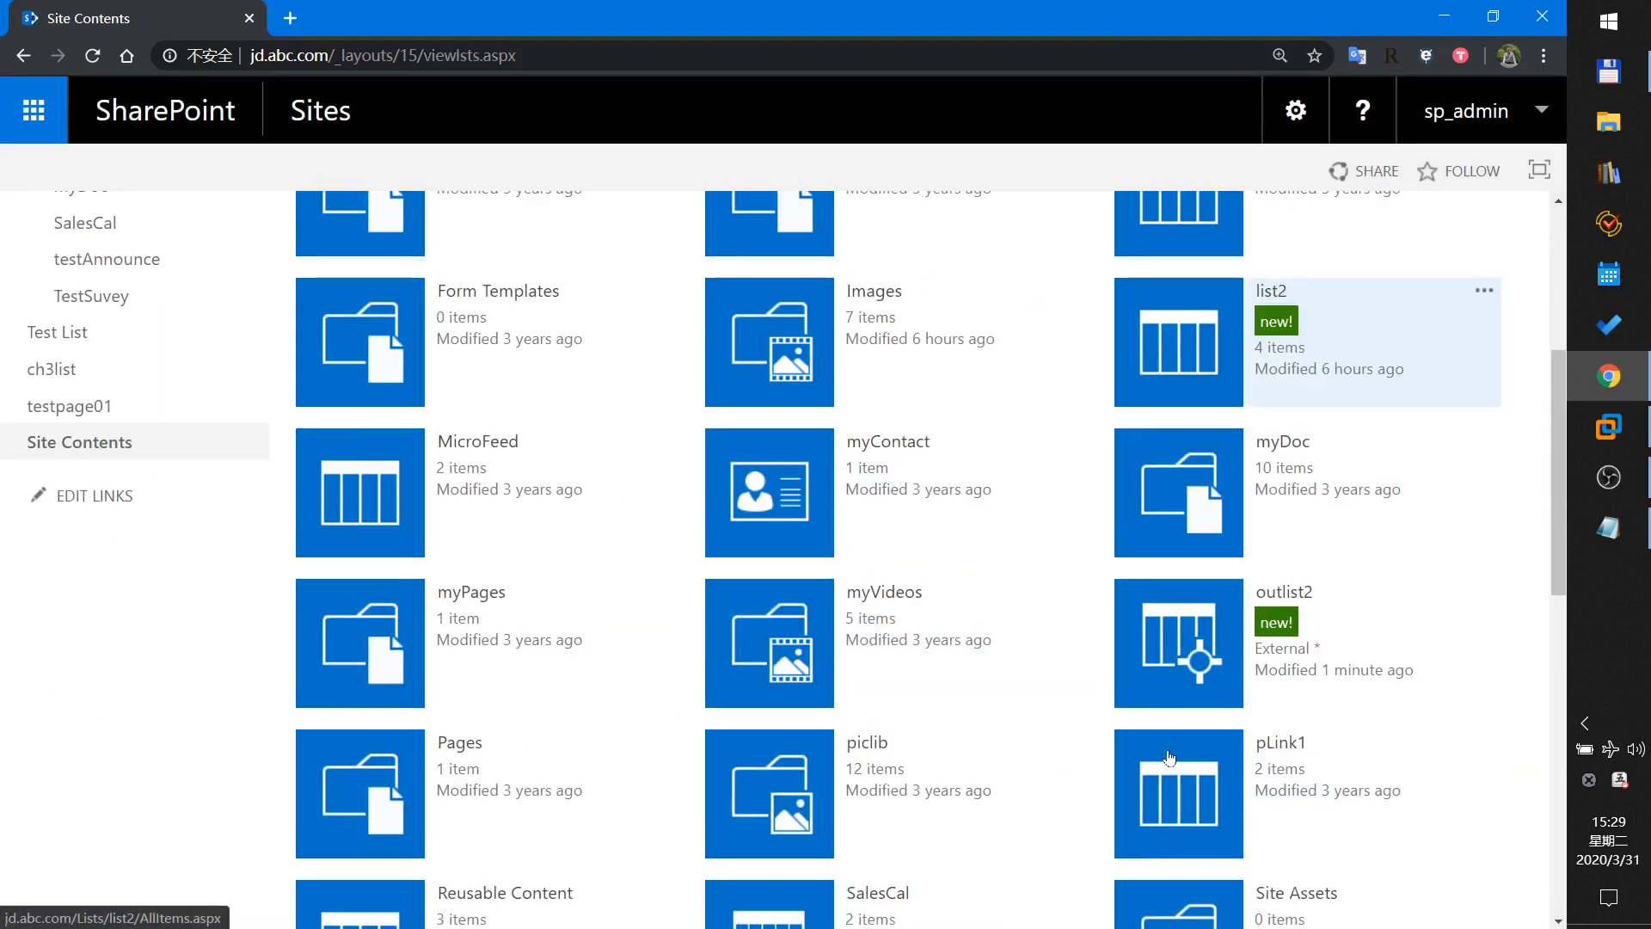
pyautogui.click(1263, 611)
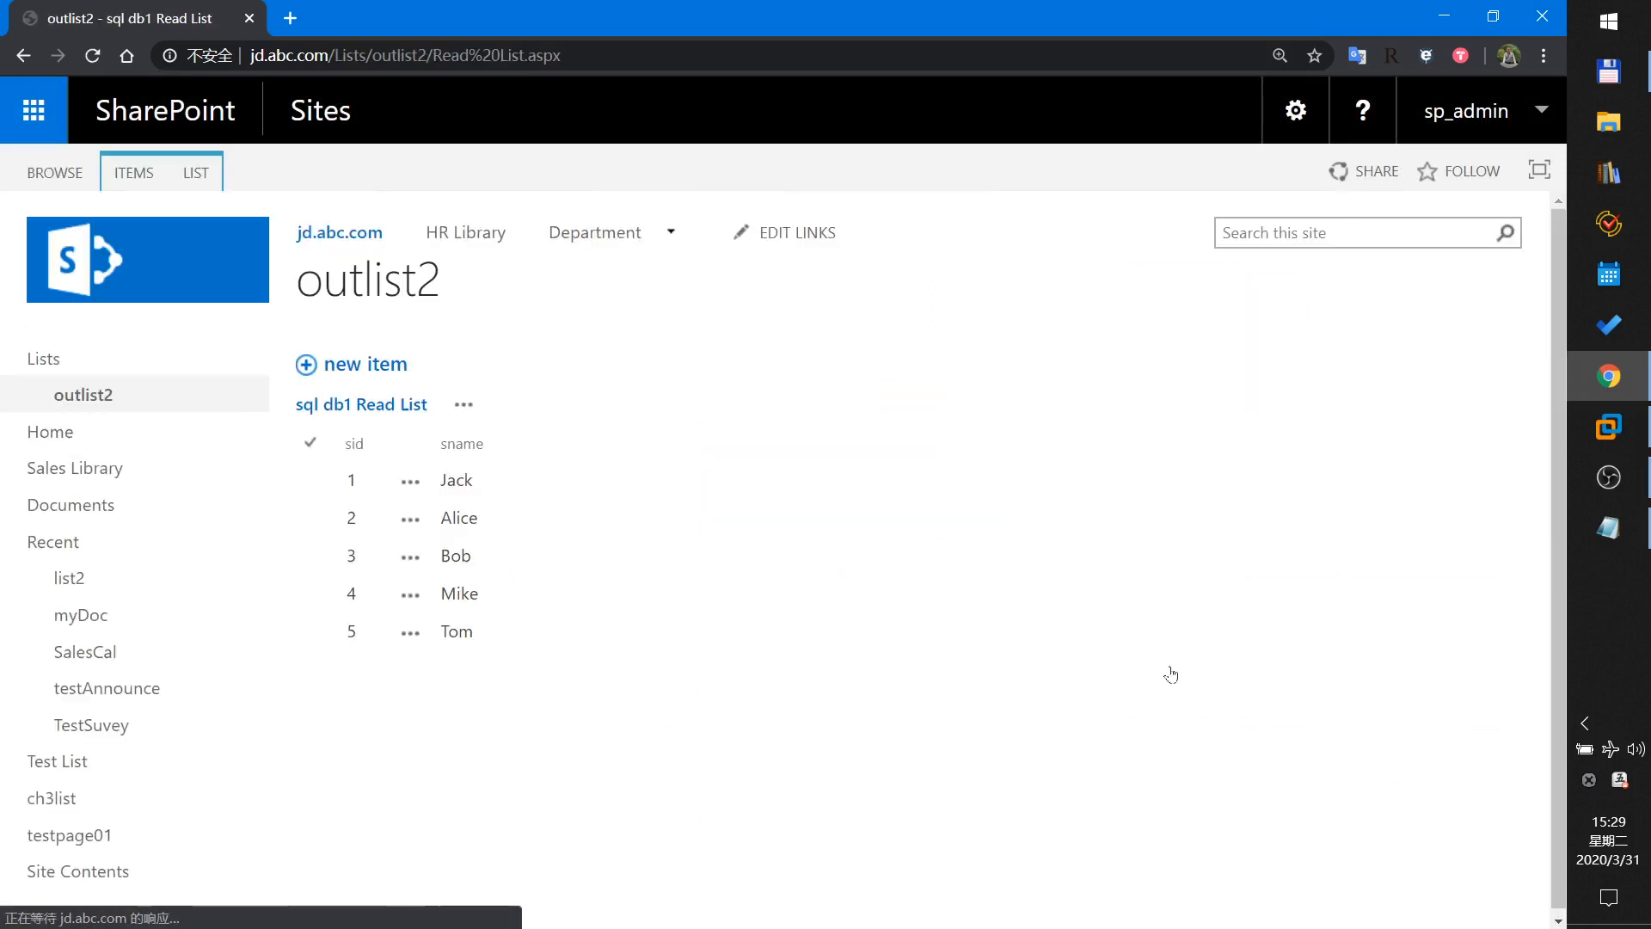
pyautogui.click(410, 481)
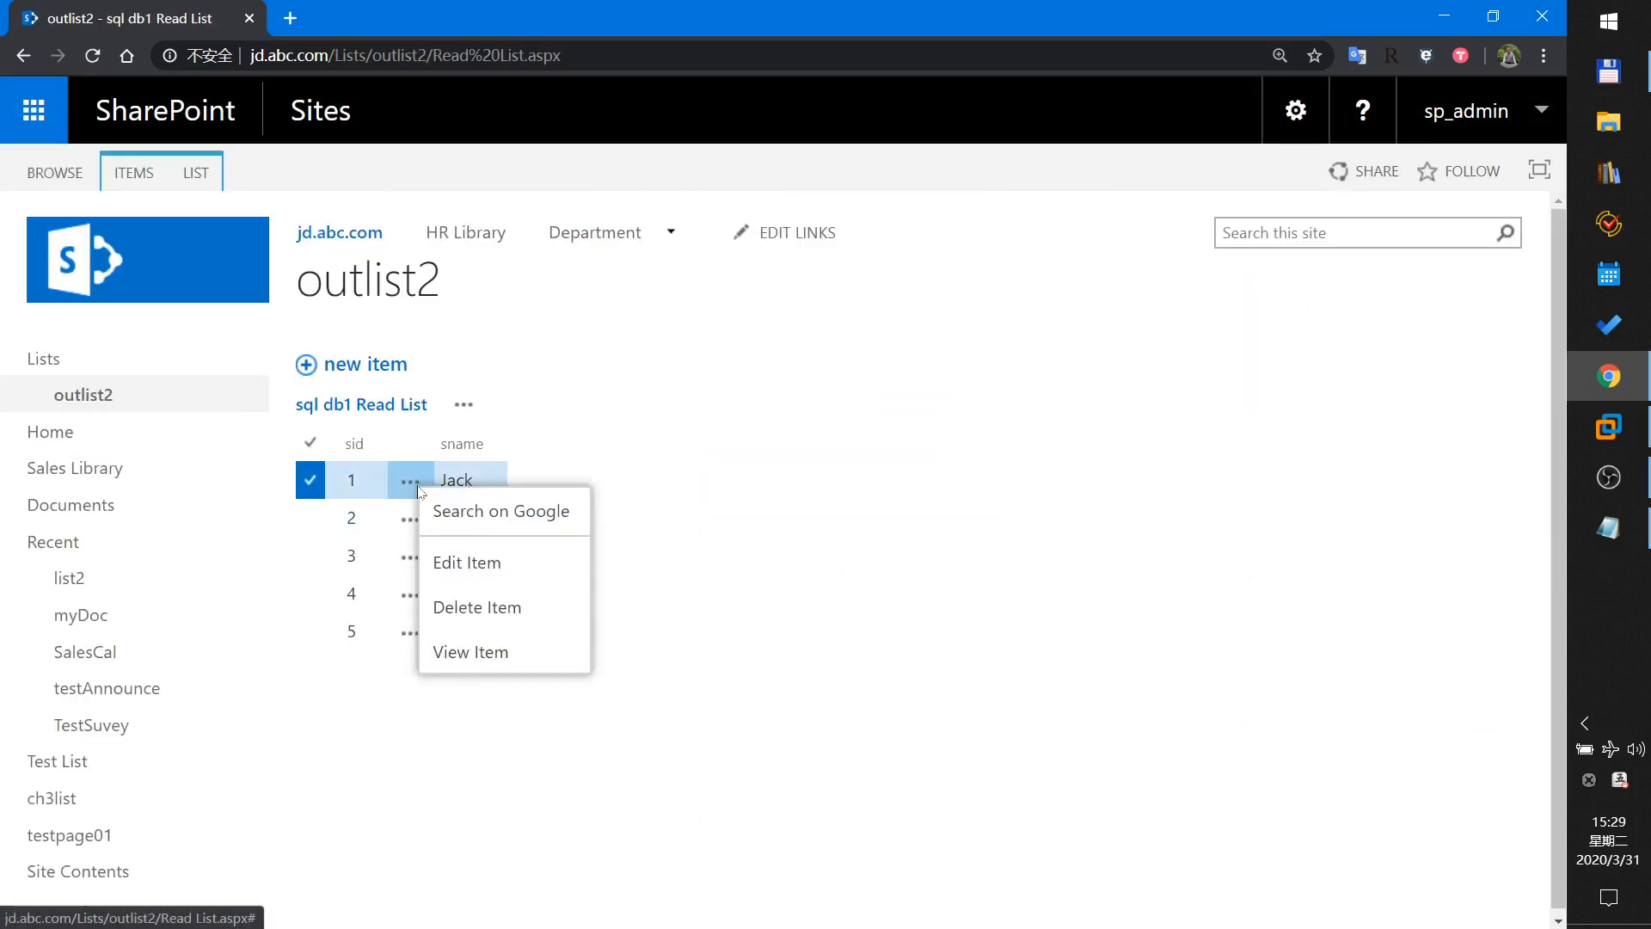
pyautogui.click(526, 514)
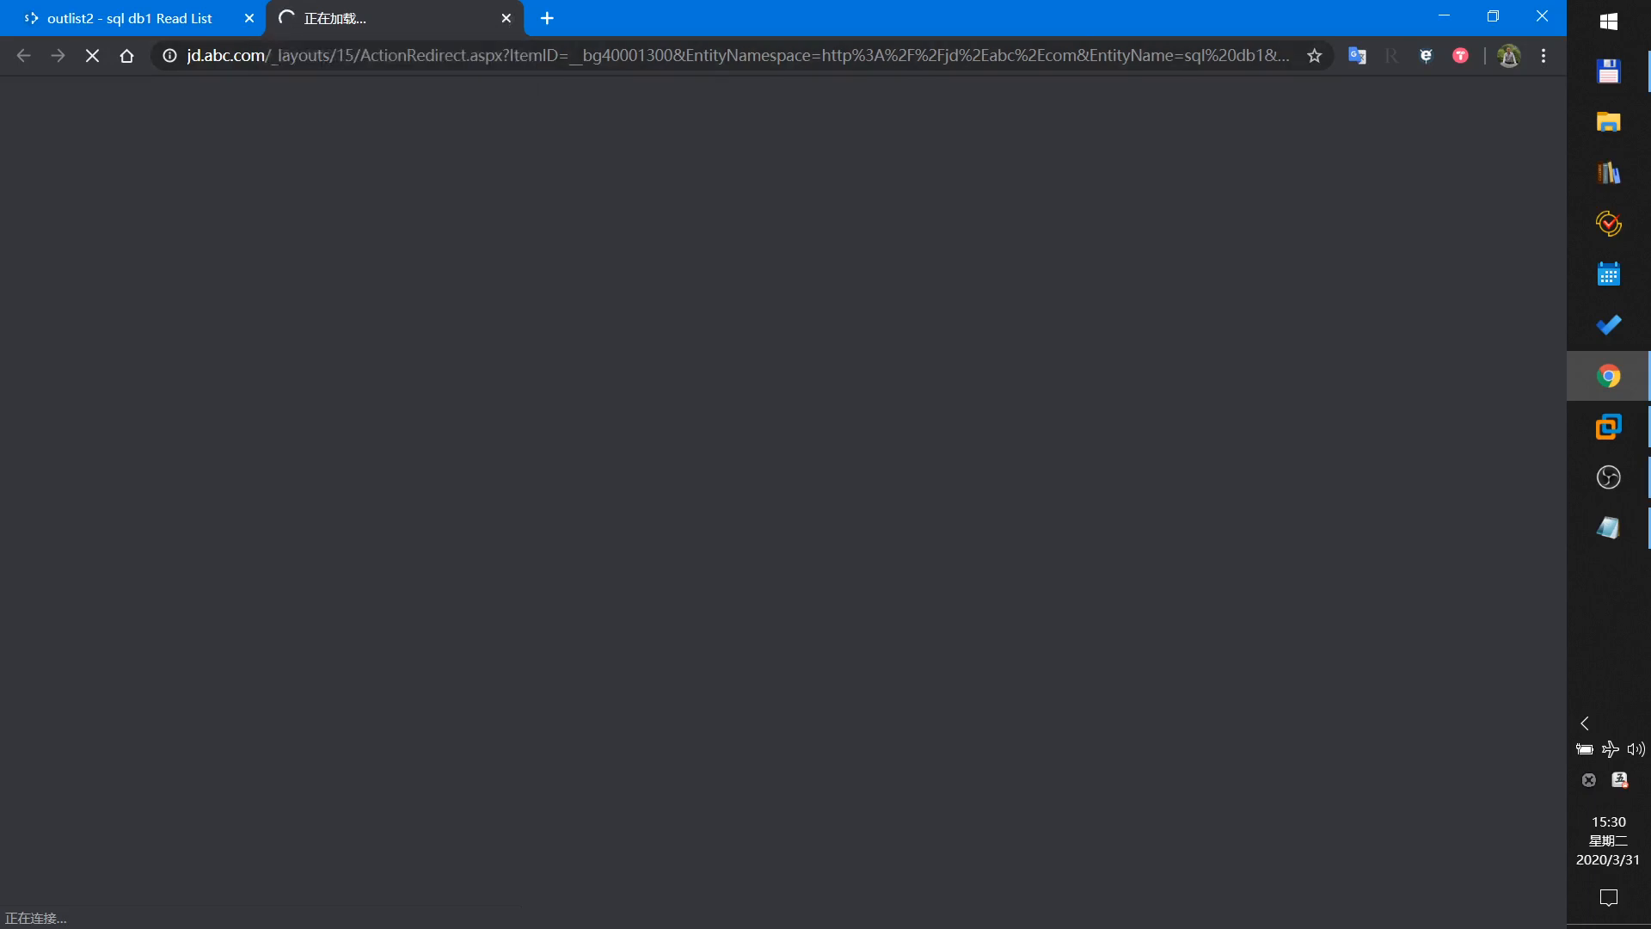
pyautogui.click(506, 19)
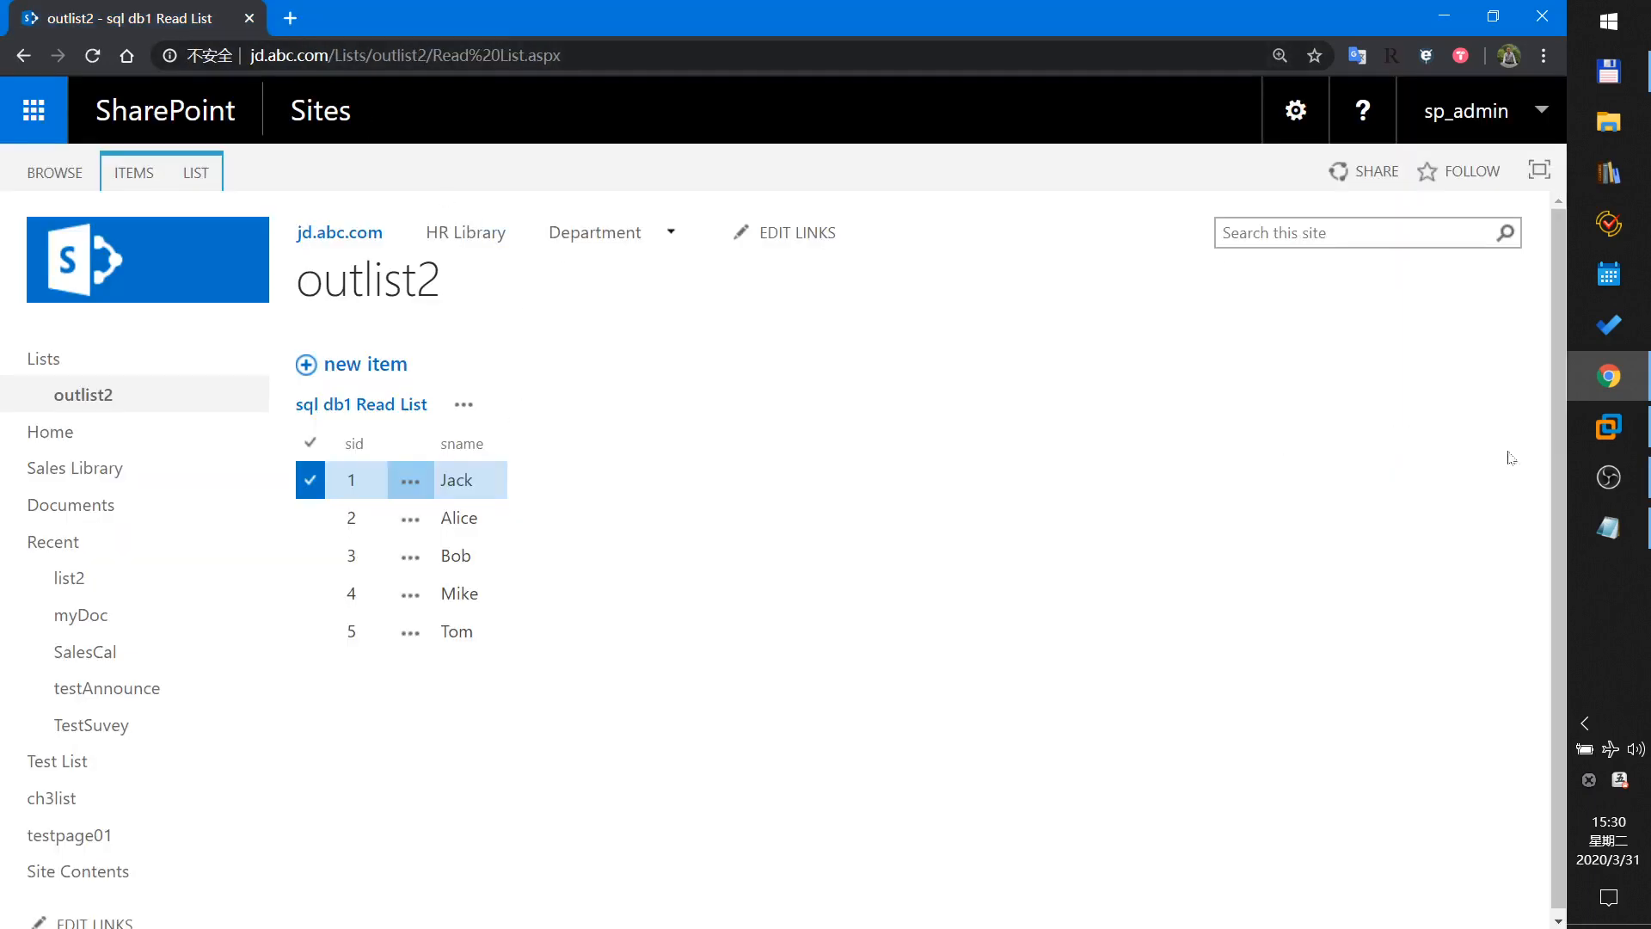
# Switch to the s22 server in VMware Workstation and start a new sql db1 action named Search on bing.
pyautogui.hotkey('alt', 'Tab')
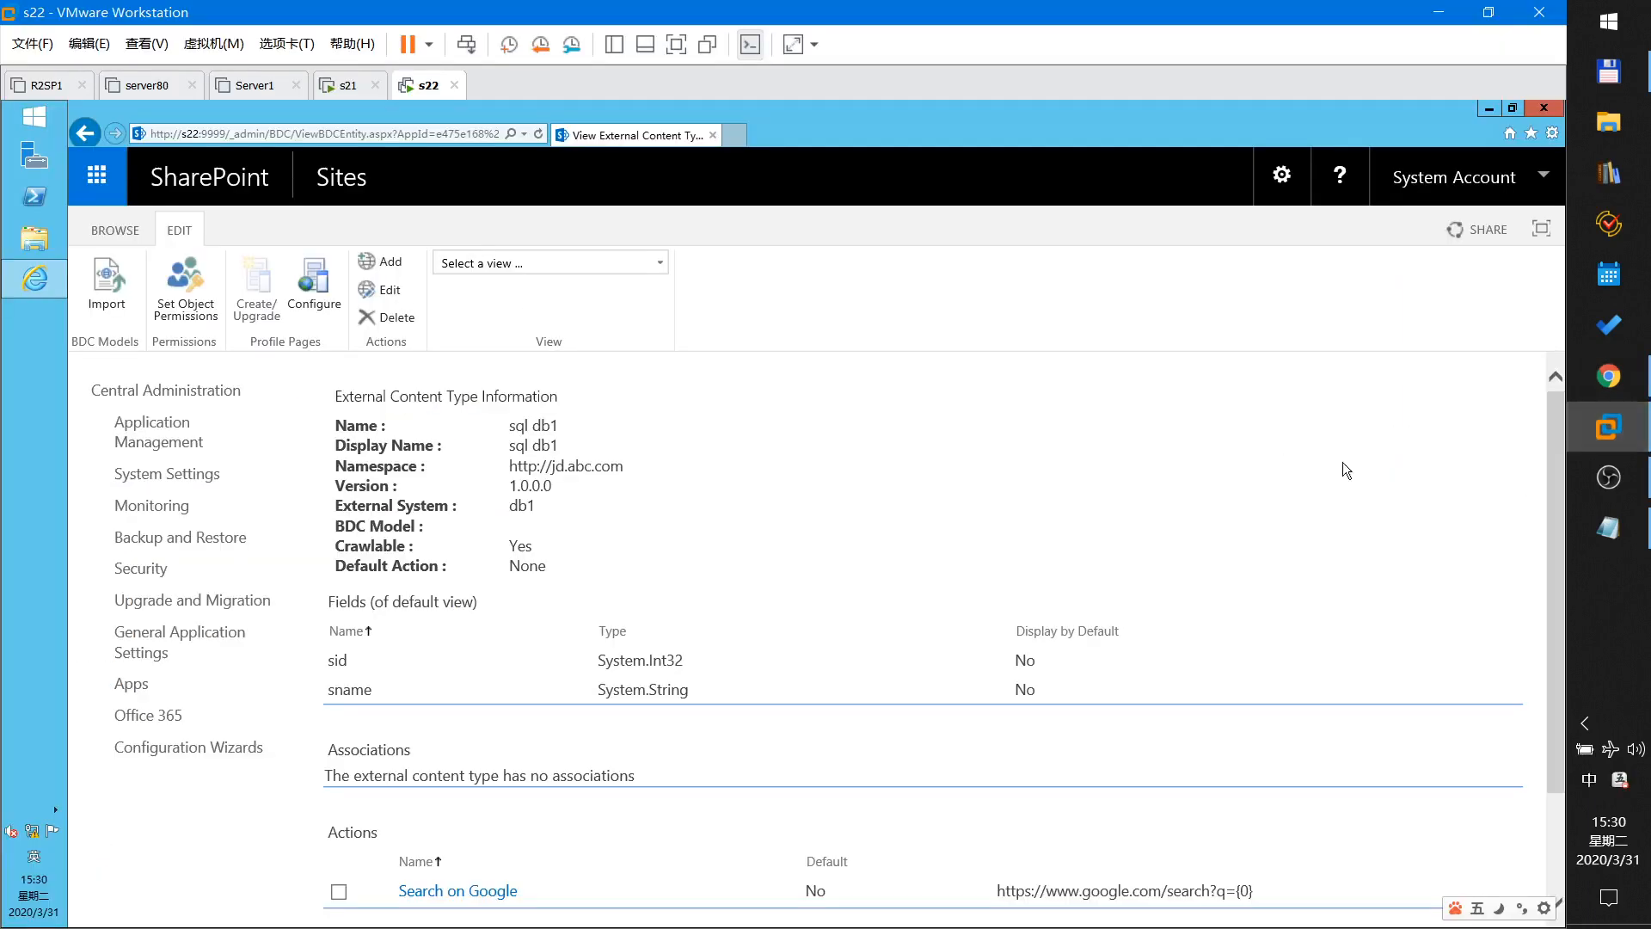
pyautogui.click(383, 263)
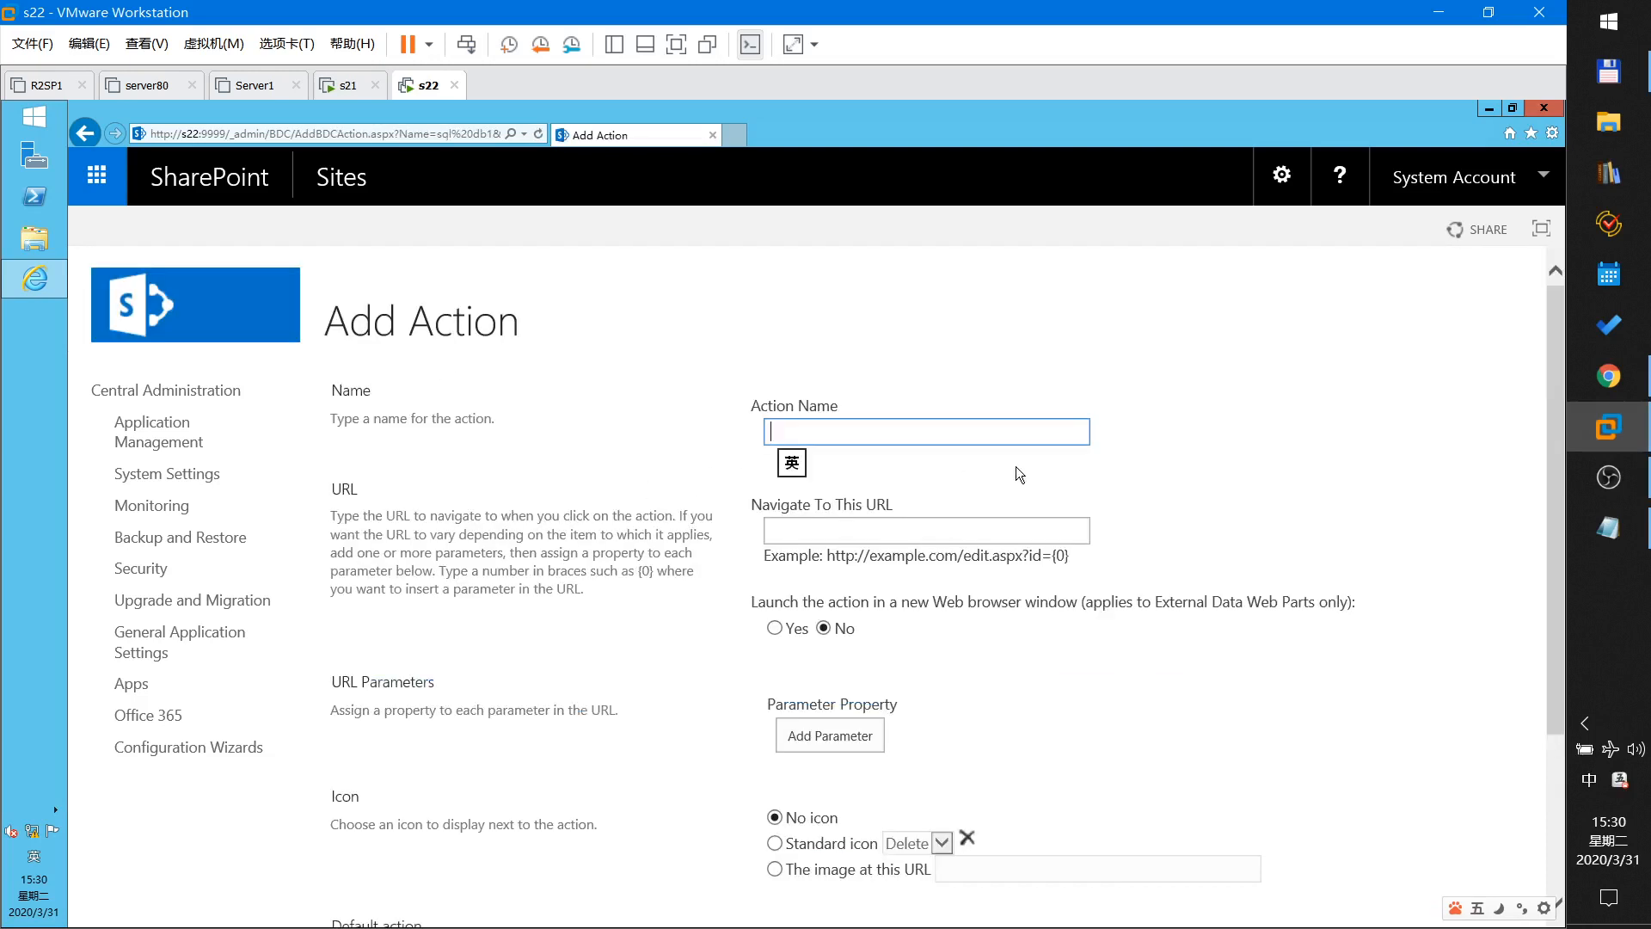
pyautogui.write('Search on ingb')
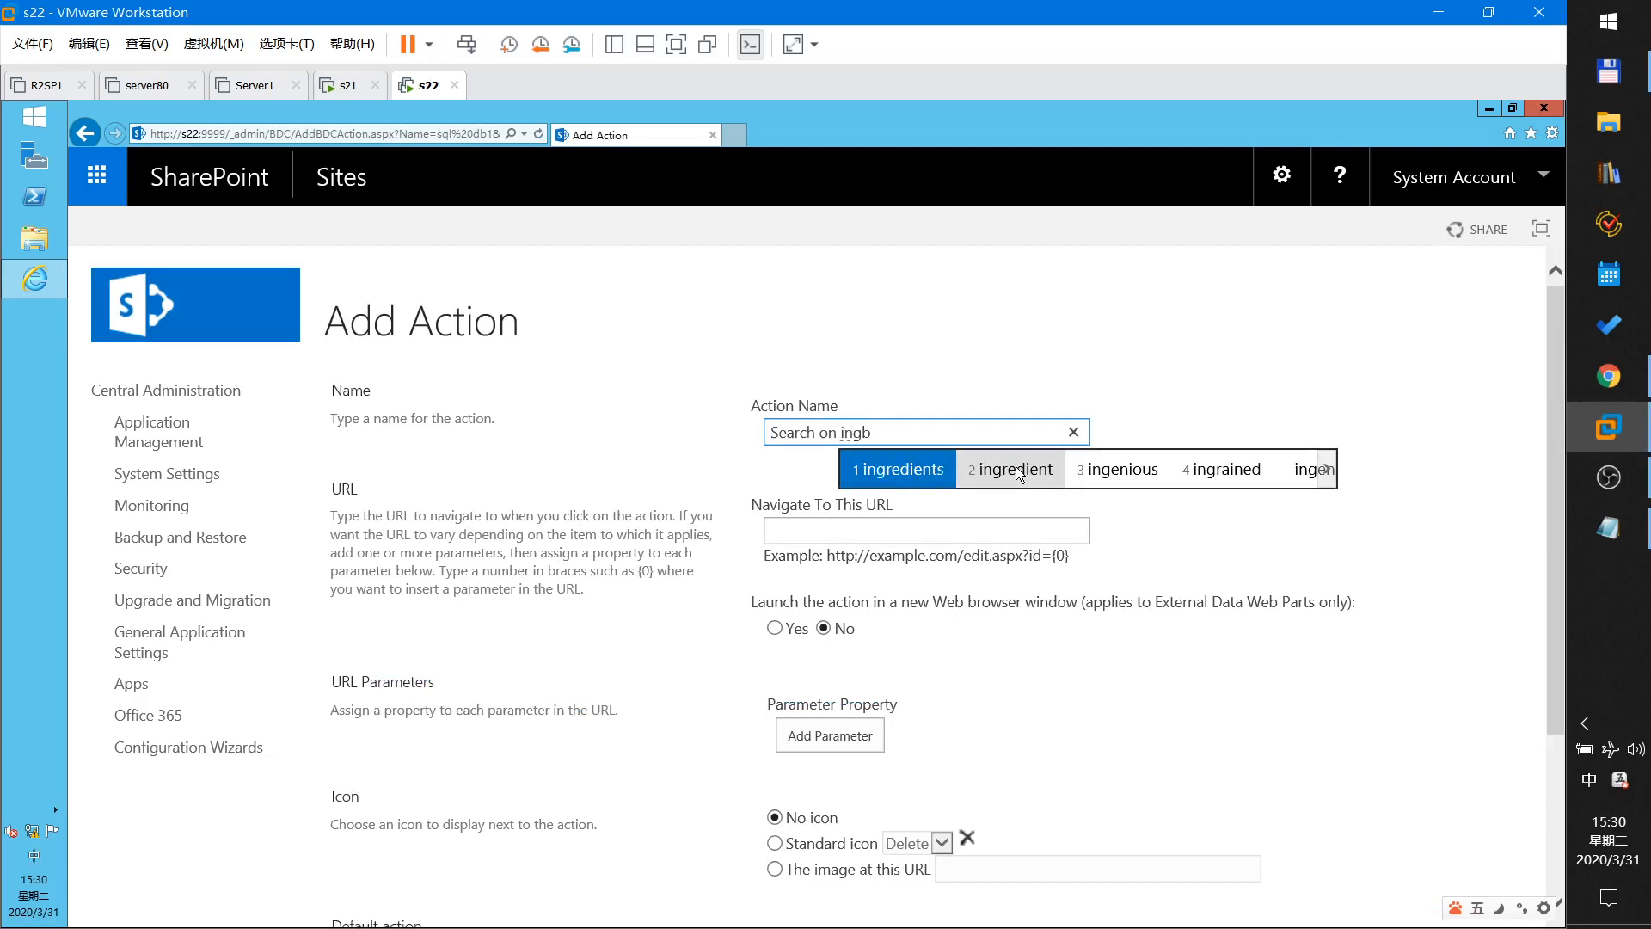
pyautogui.press('BackSpace')
pyautogui.press('BackSpace')
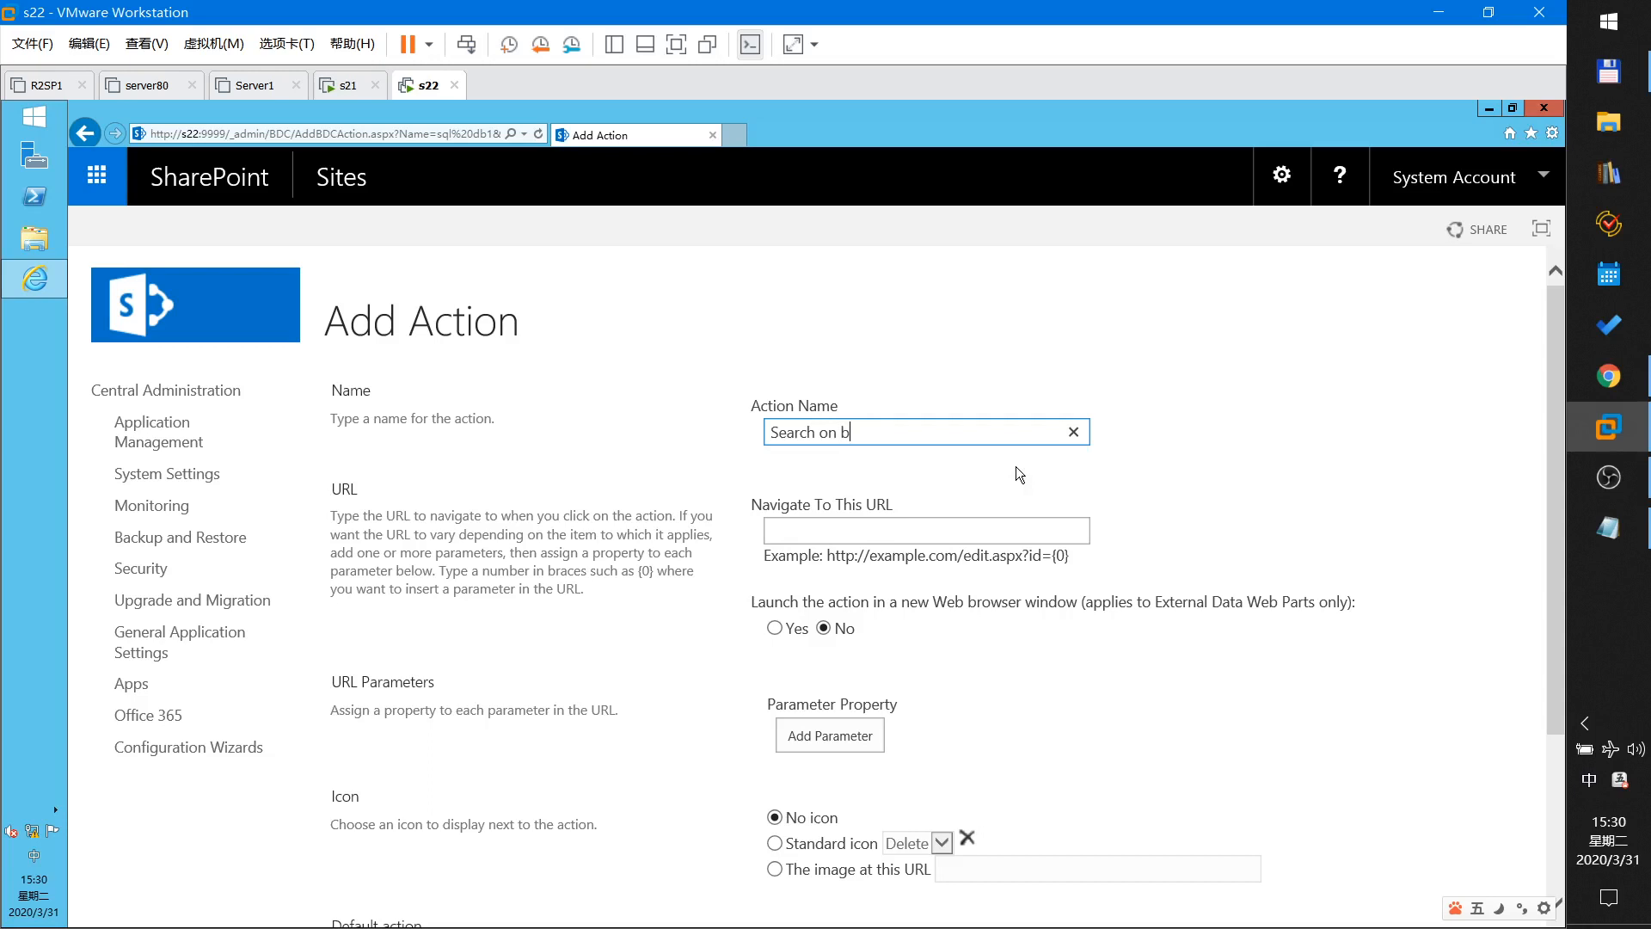
pyautogui.write('ing')
pyautogui.press('shift')
pyautogui.press('Tab')
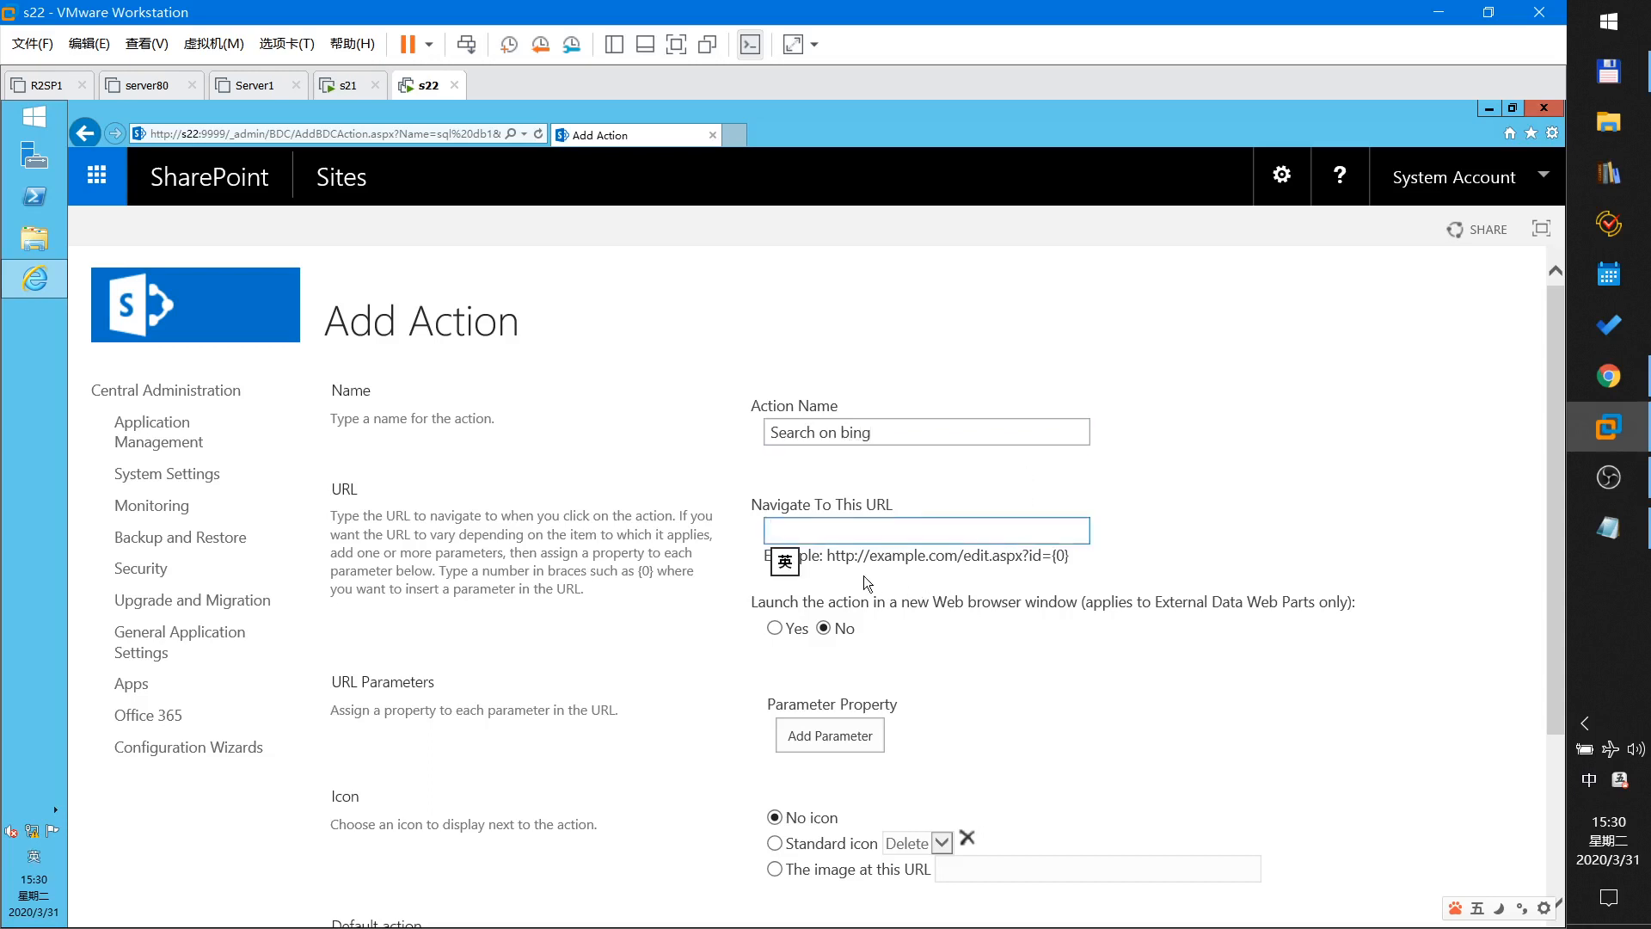
pyautogui.write('http://www.bing')
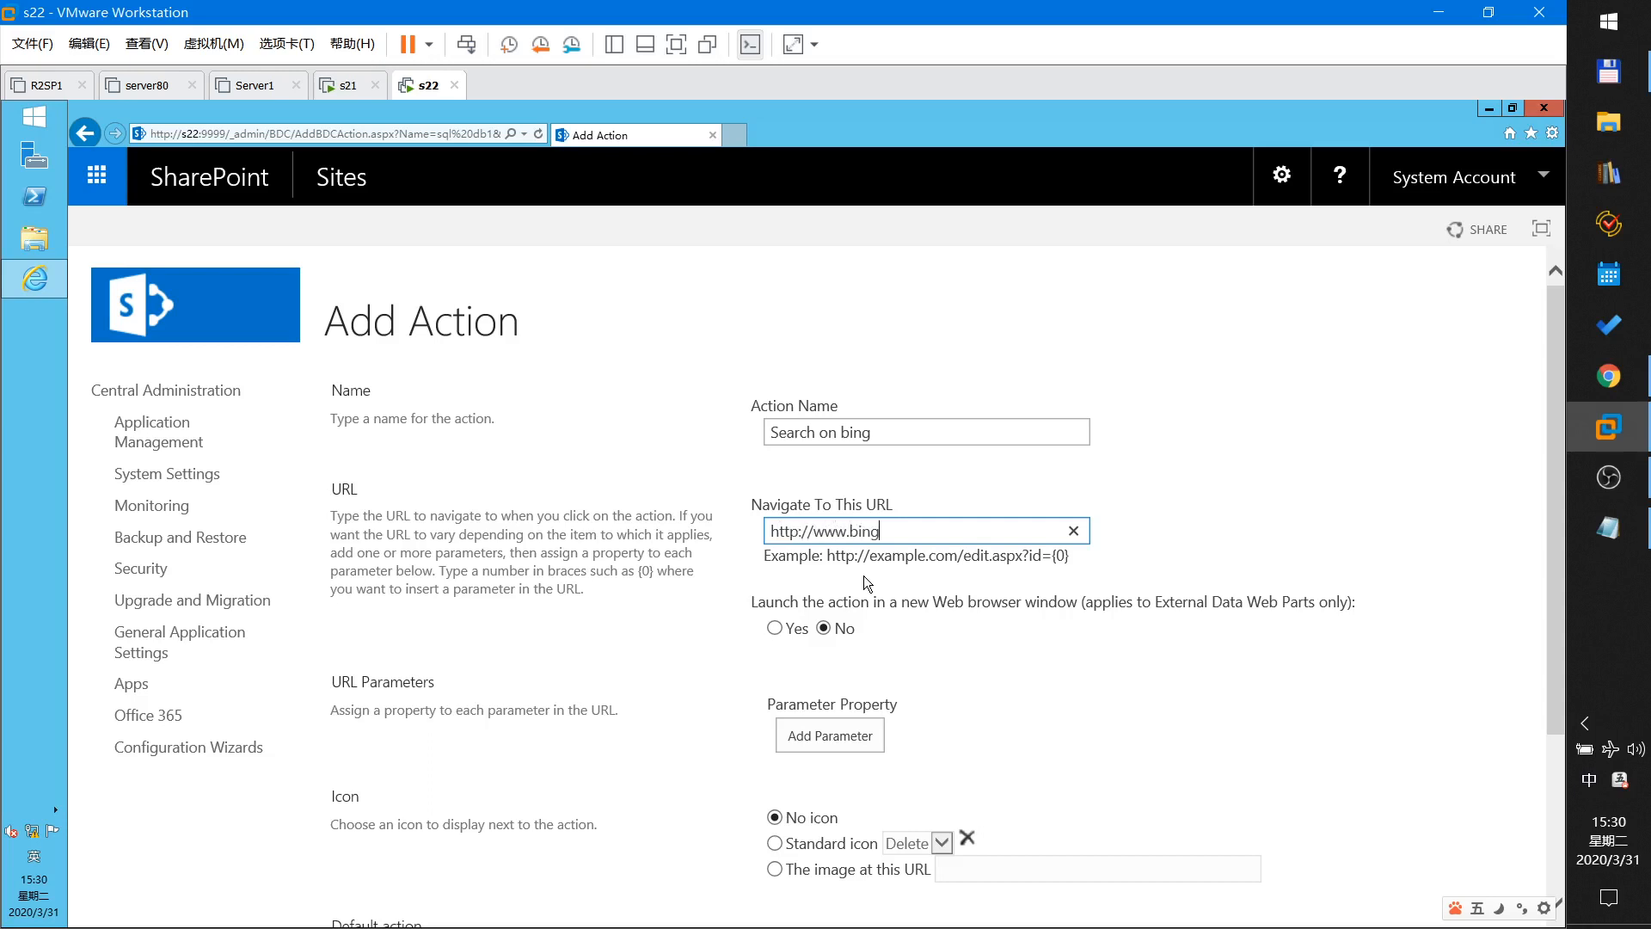
pyautogui.write('.com/search?{0}')
pyautogui.click(776, 627)
# Add a URL parameter assigned to the sname property and save the action with No icon and Default action unchecked.
pyautogui.click(838, 739)
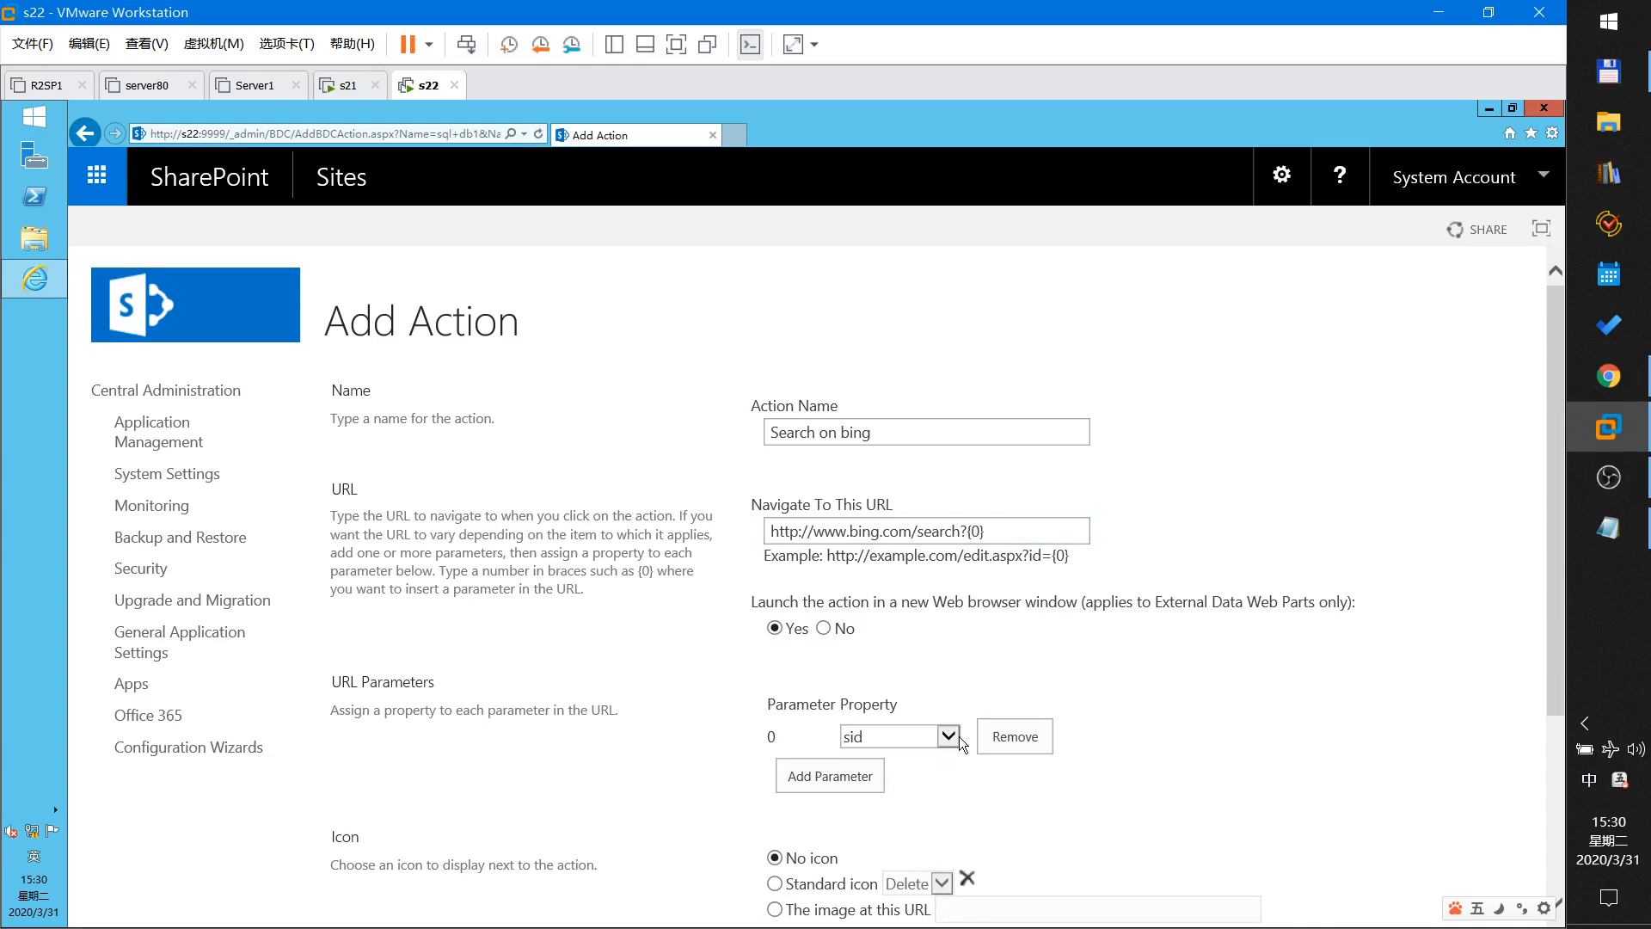
pyautogui.click(960, 739)
pyautogui.click(886, 756)
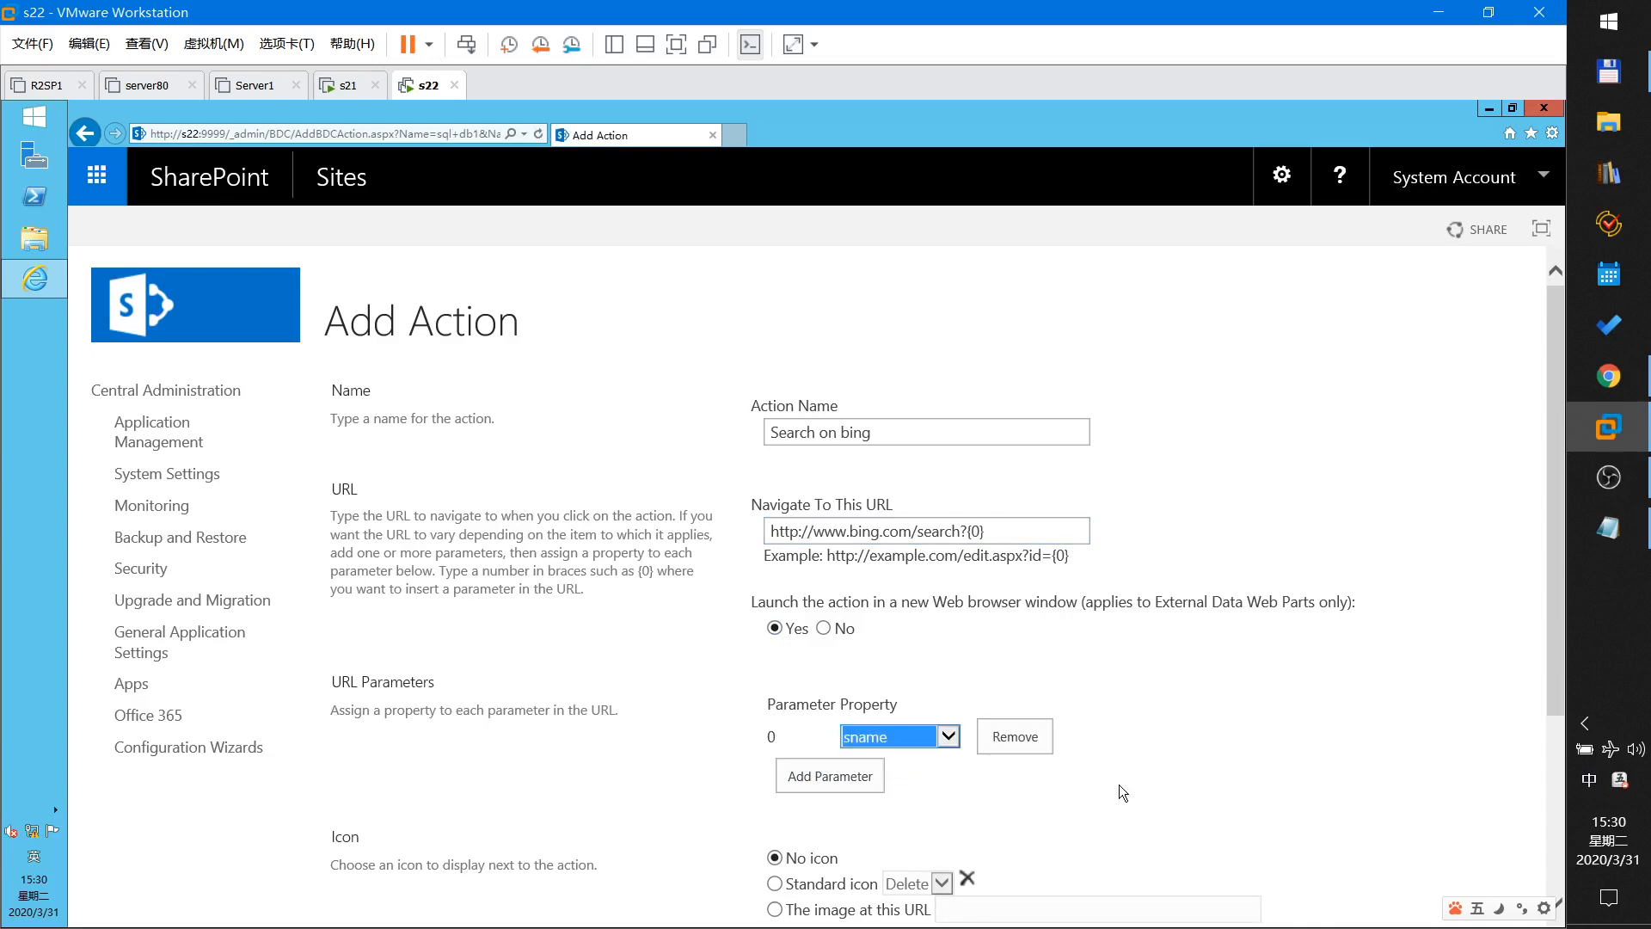
pyautogui.click(1120, 788)
pyautogui.scroll(-3, 1122, 788)
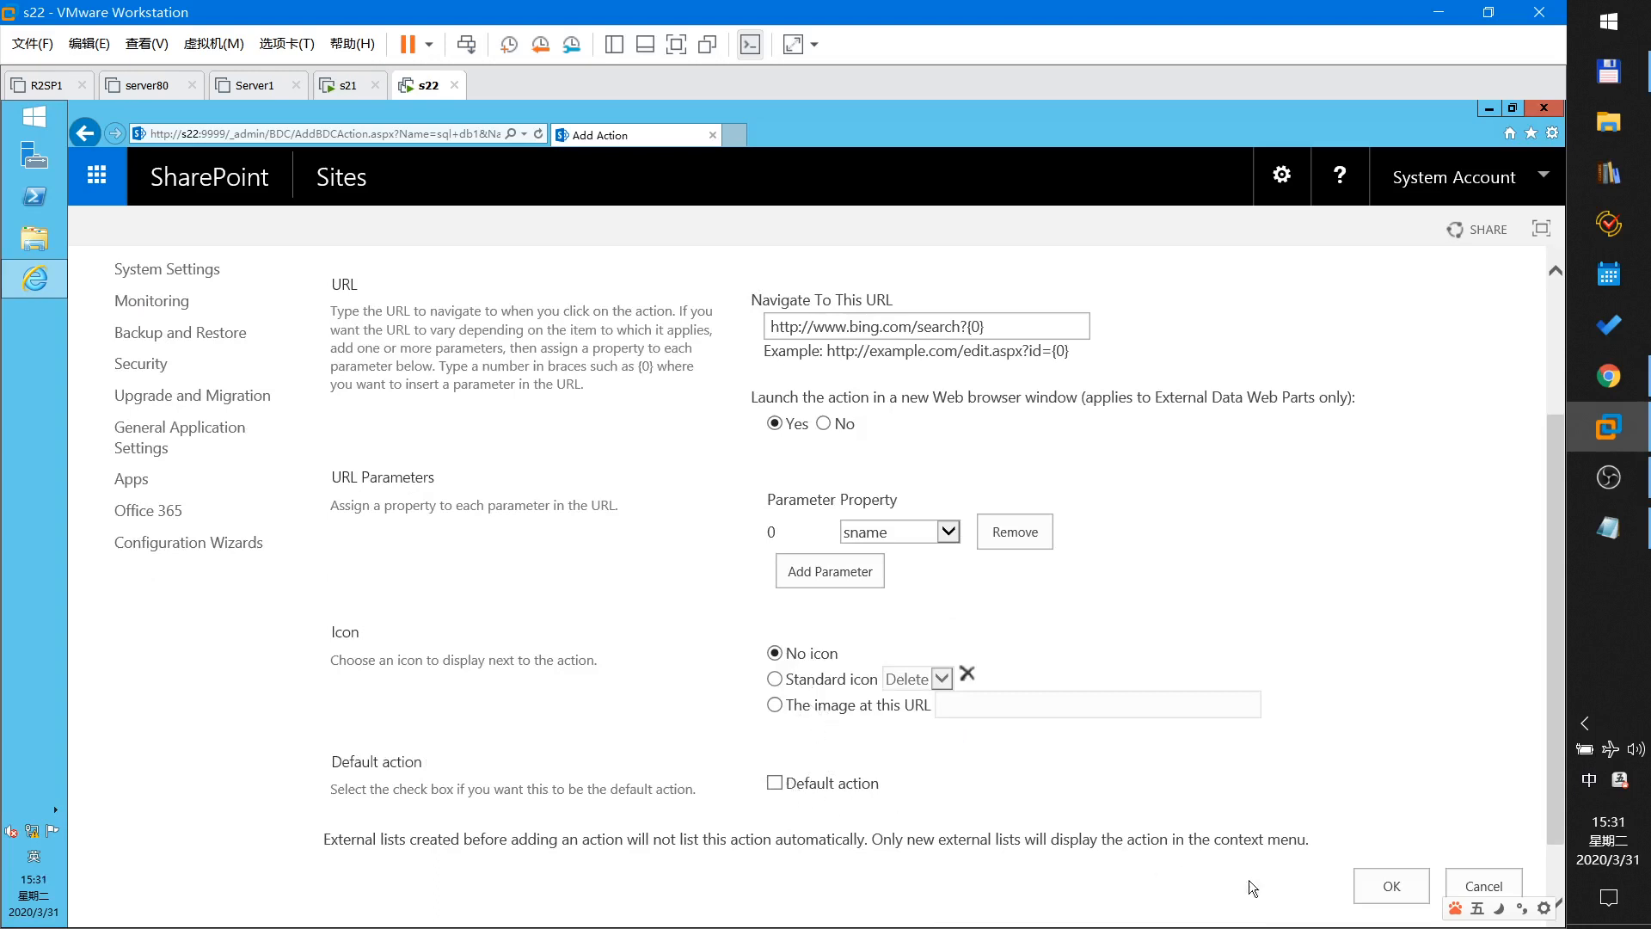
pyautogui.click(1389, 887)
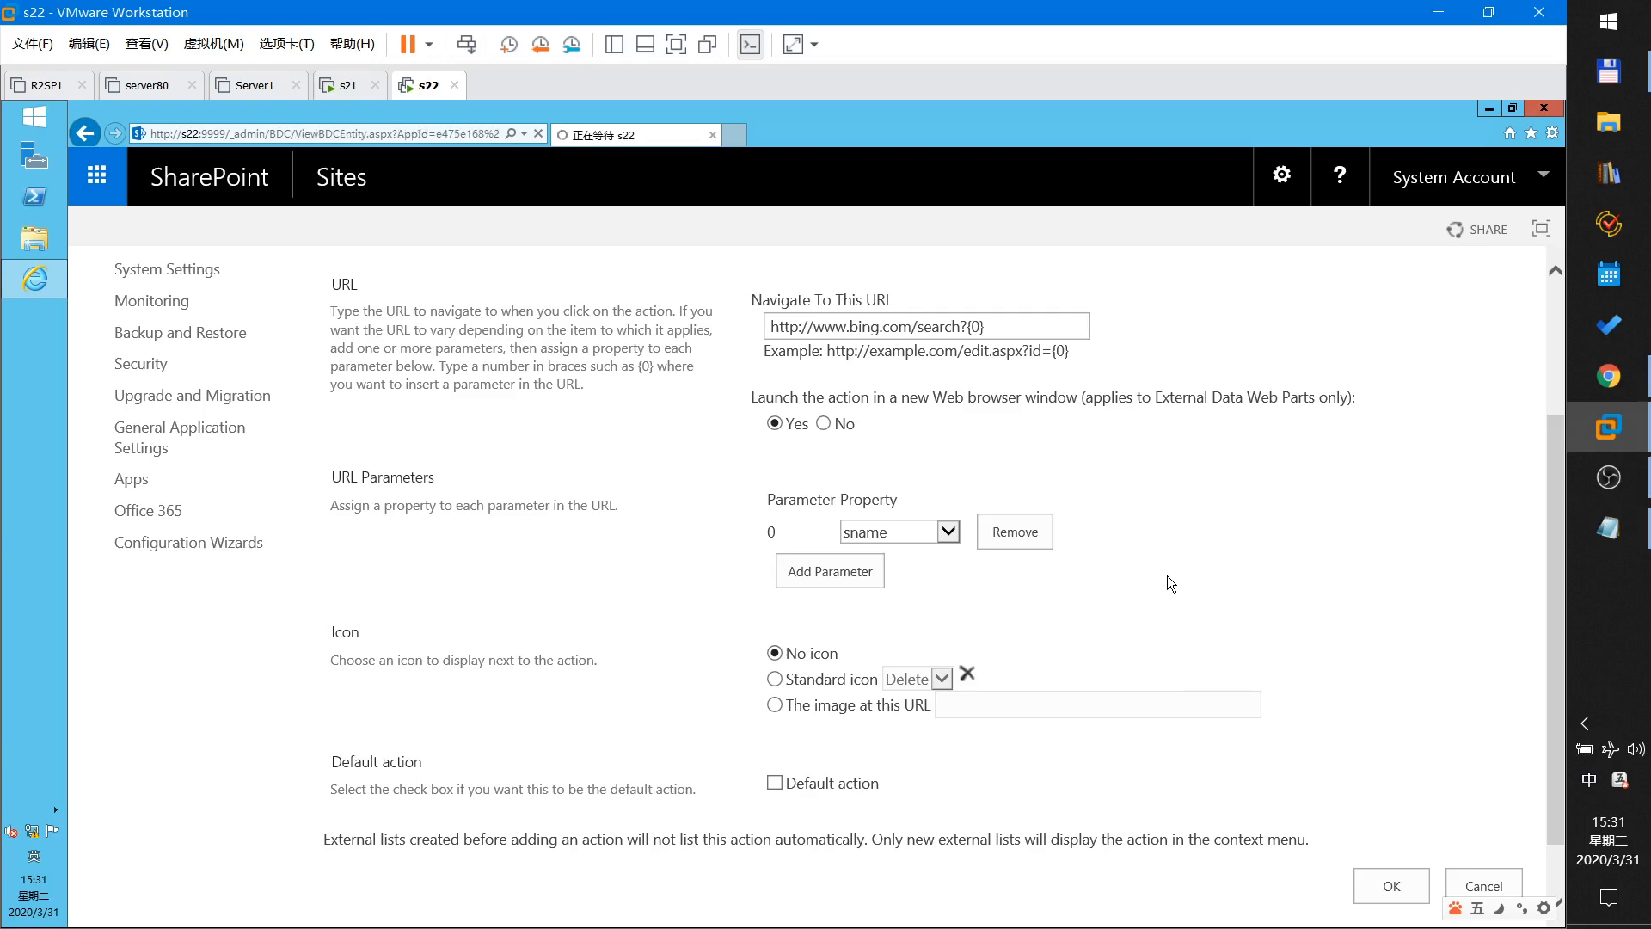
pyautogui.scroll(-2, 623, 536)
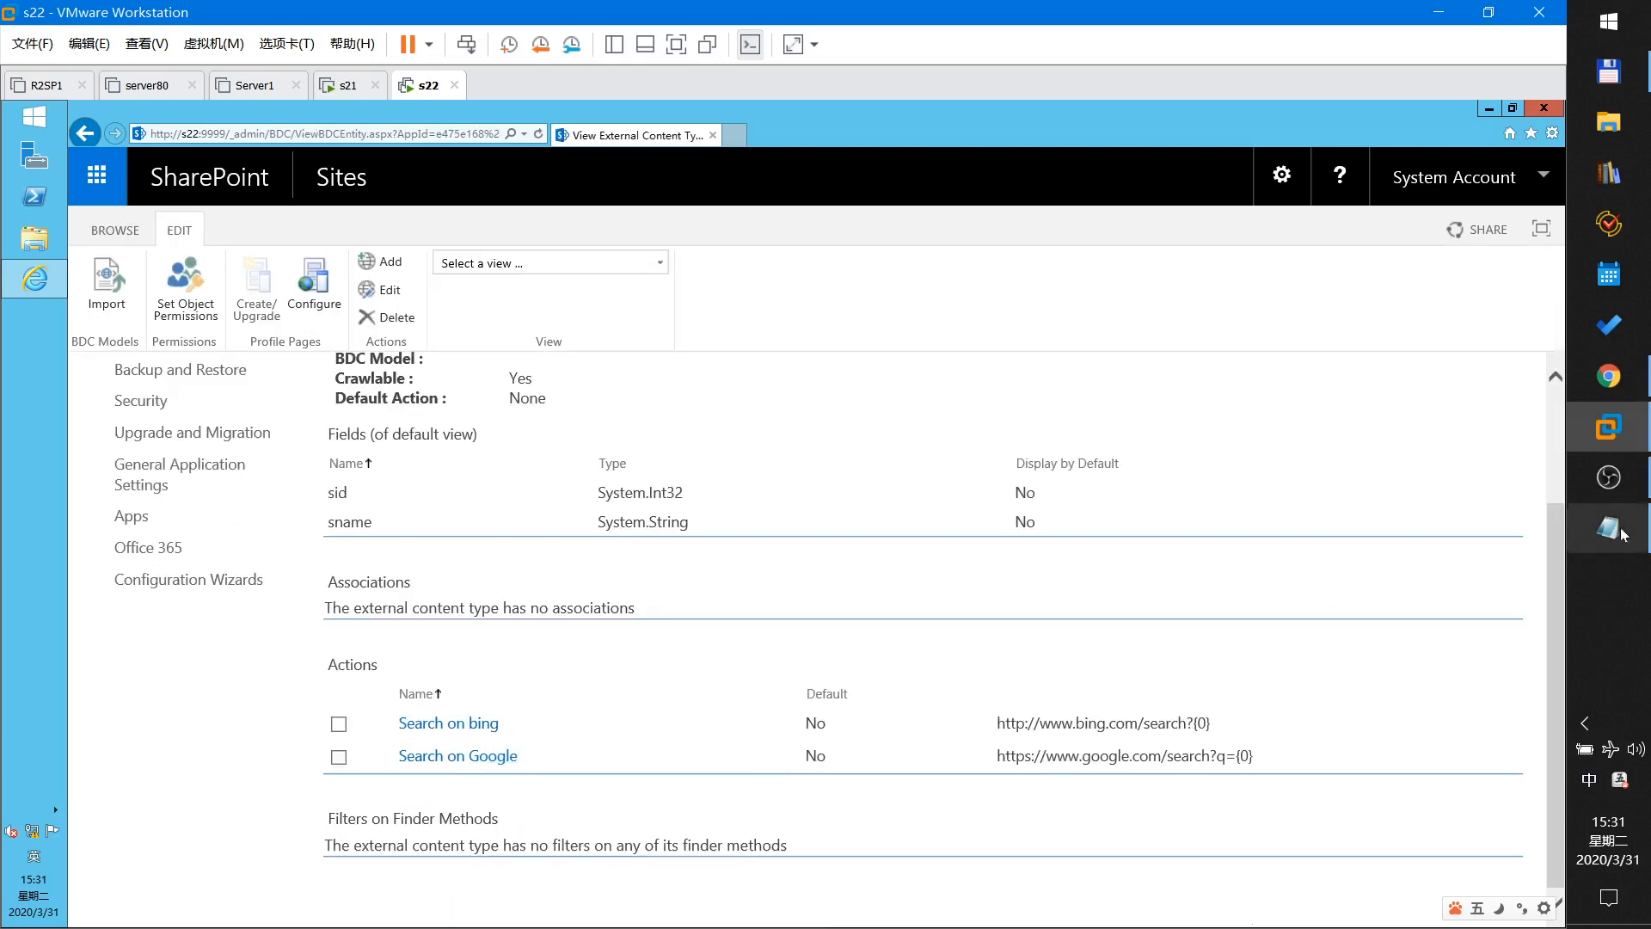
# Switch to the outlist2 page in Chrome, reload it and check the actions offered for the entry with sid 1.
pyautogui.click(1609, 376)
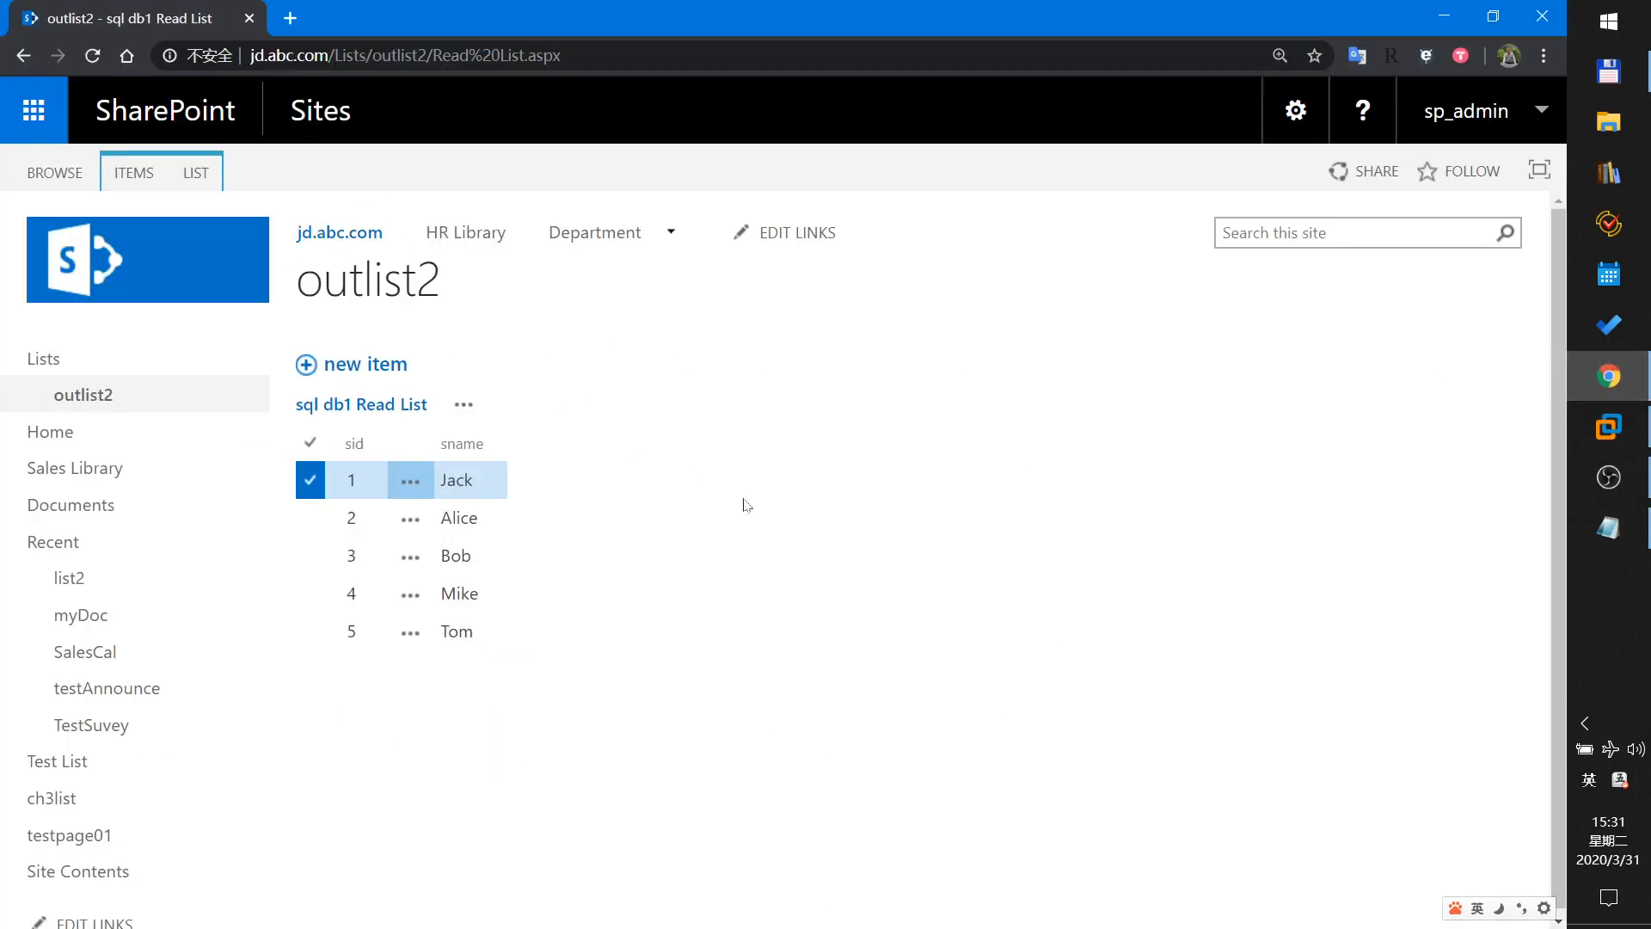
pyautogui.press('F5')
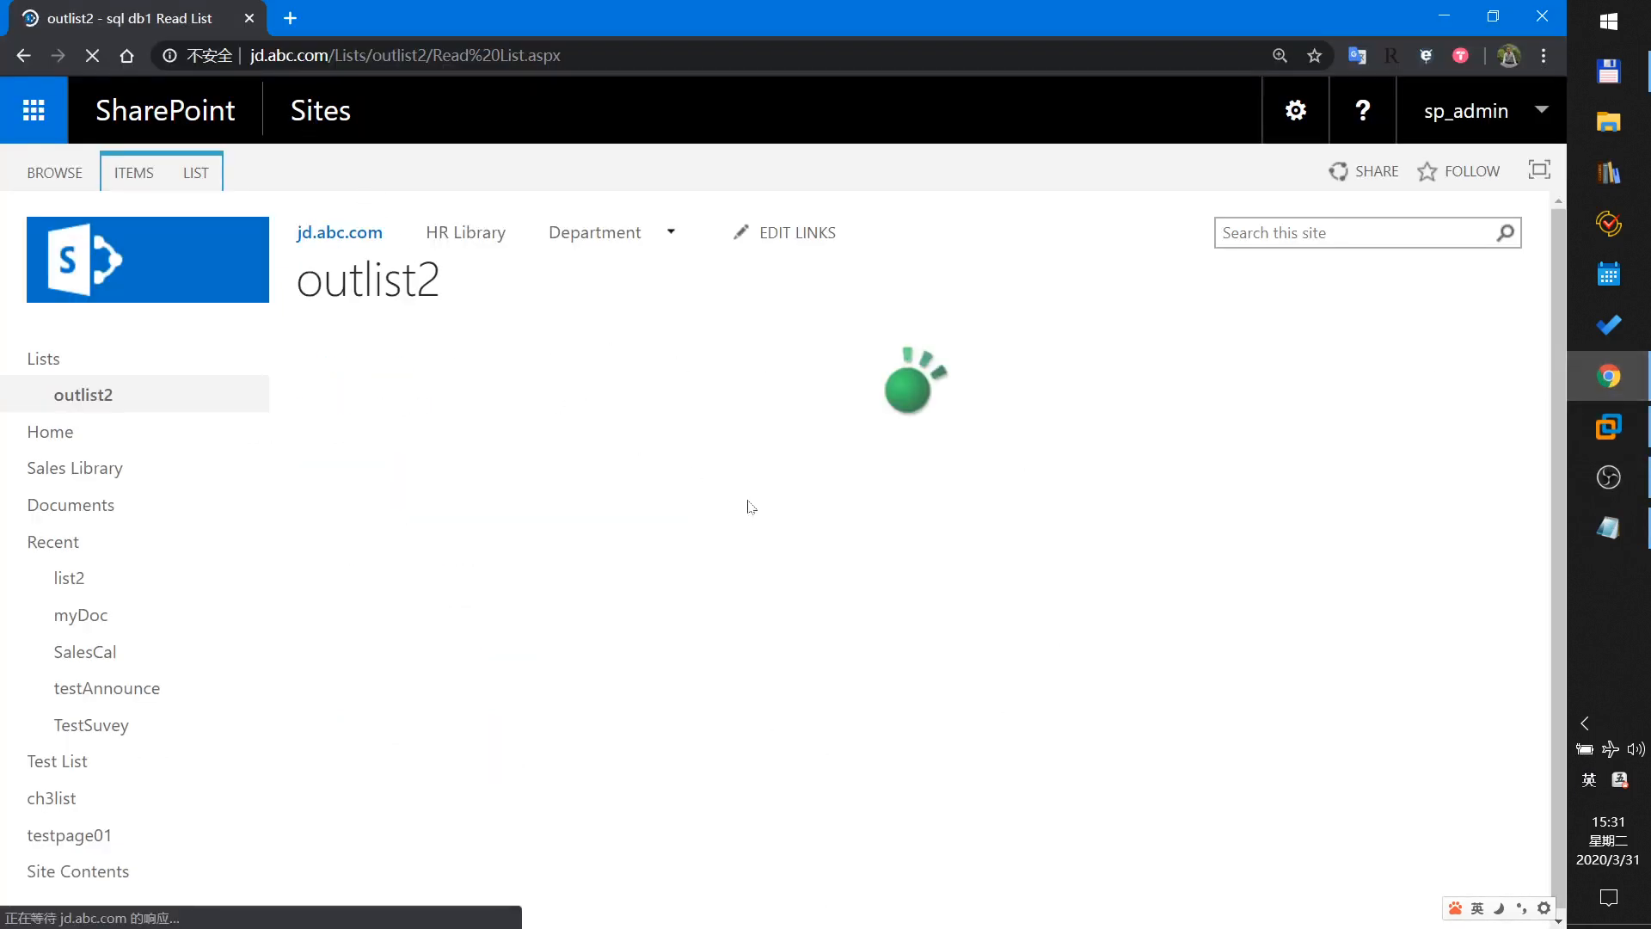
pyautogui.click(409, 480)
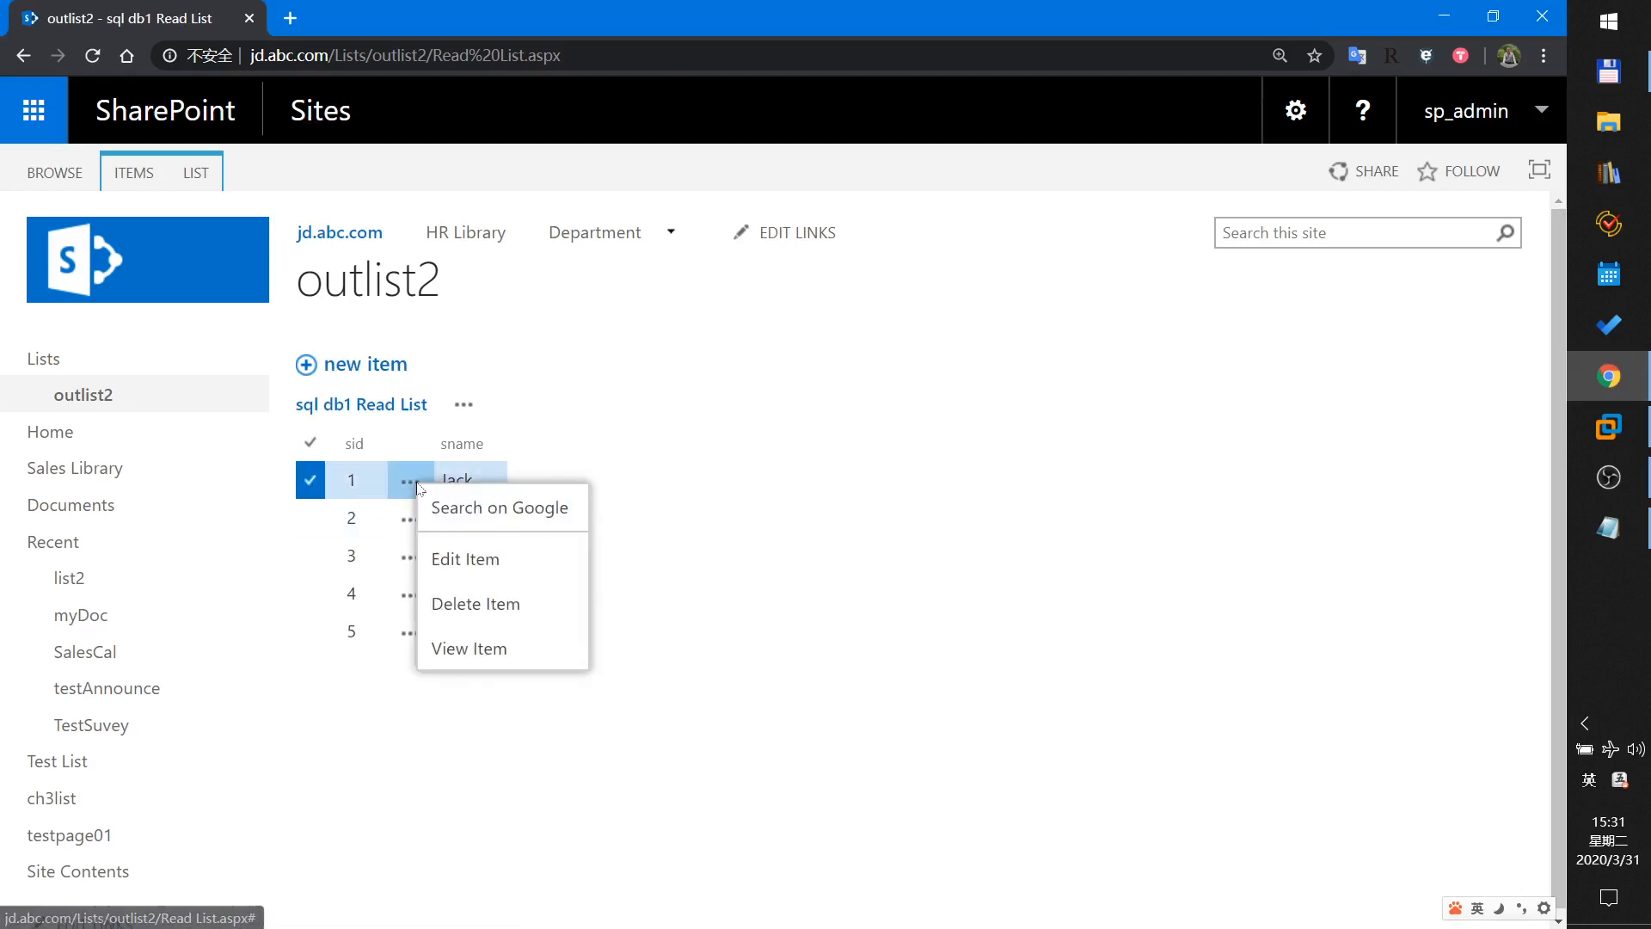
pyautogui.click(758, 575)
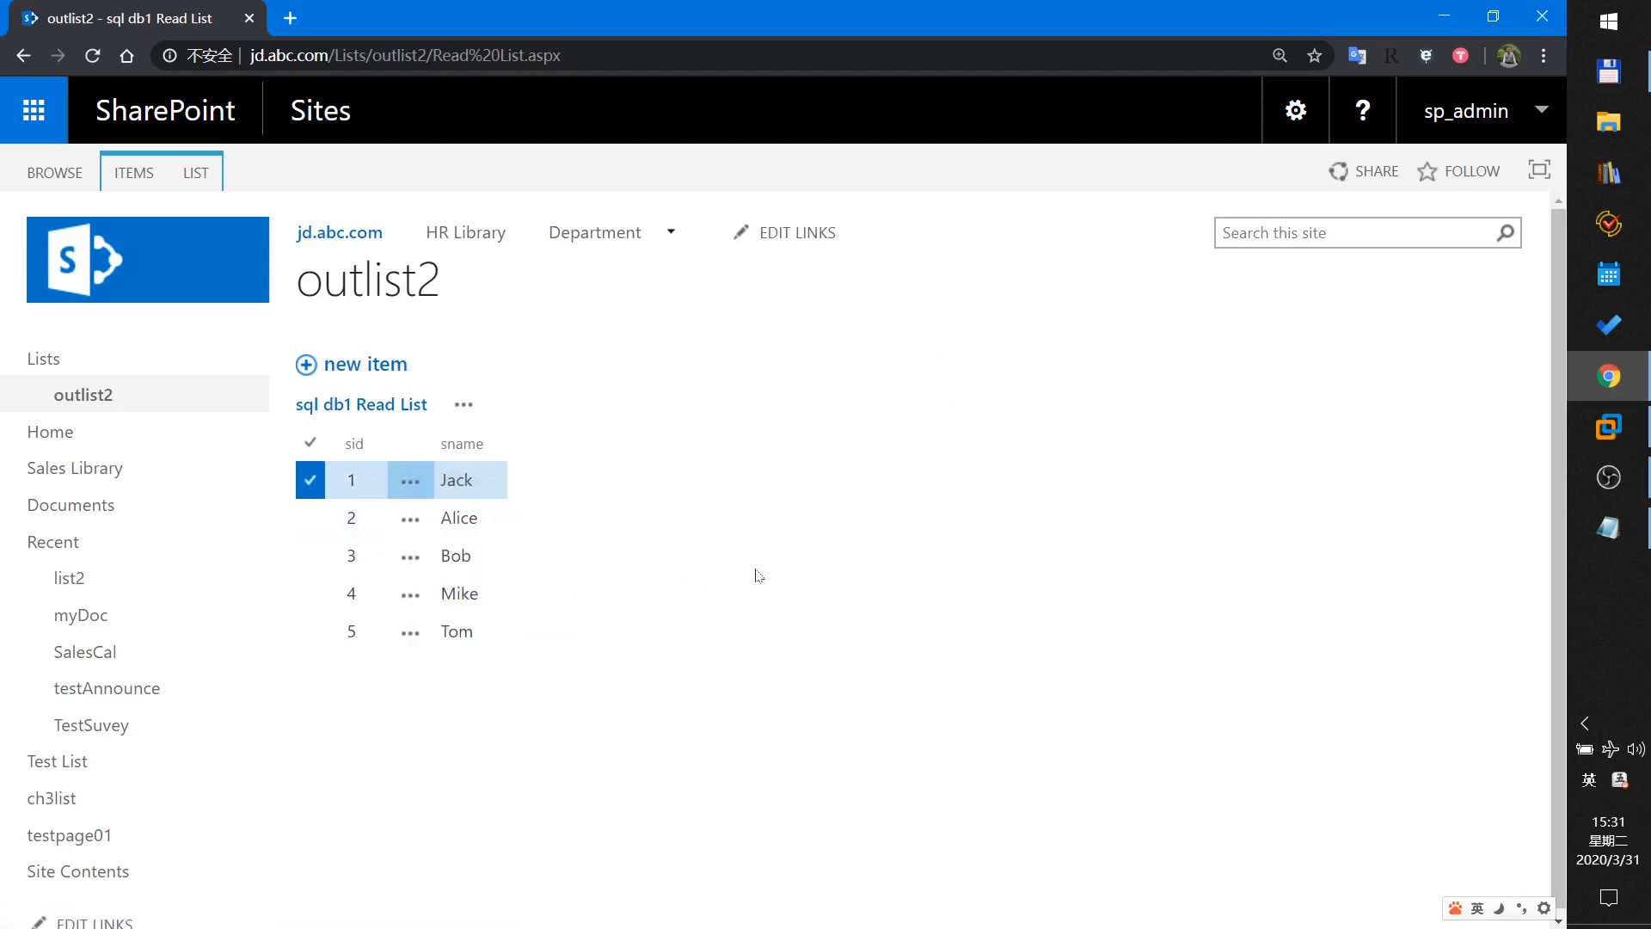
pyautogui.press('F5')
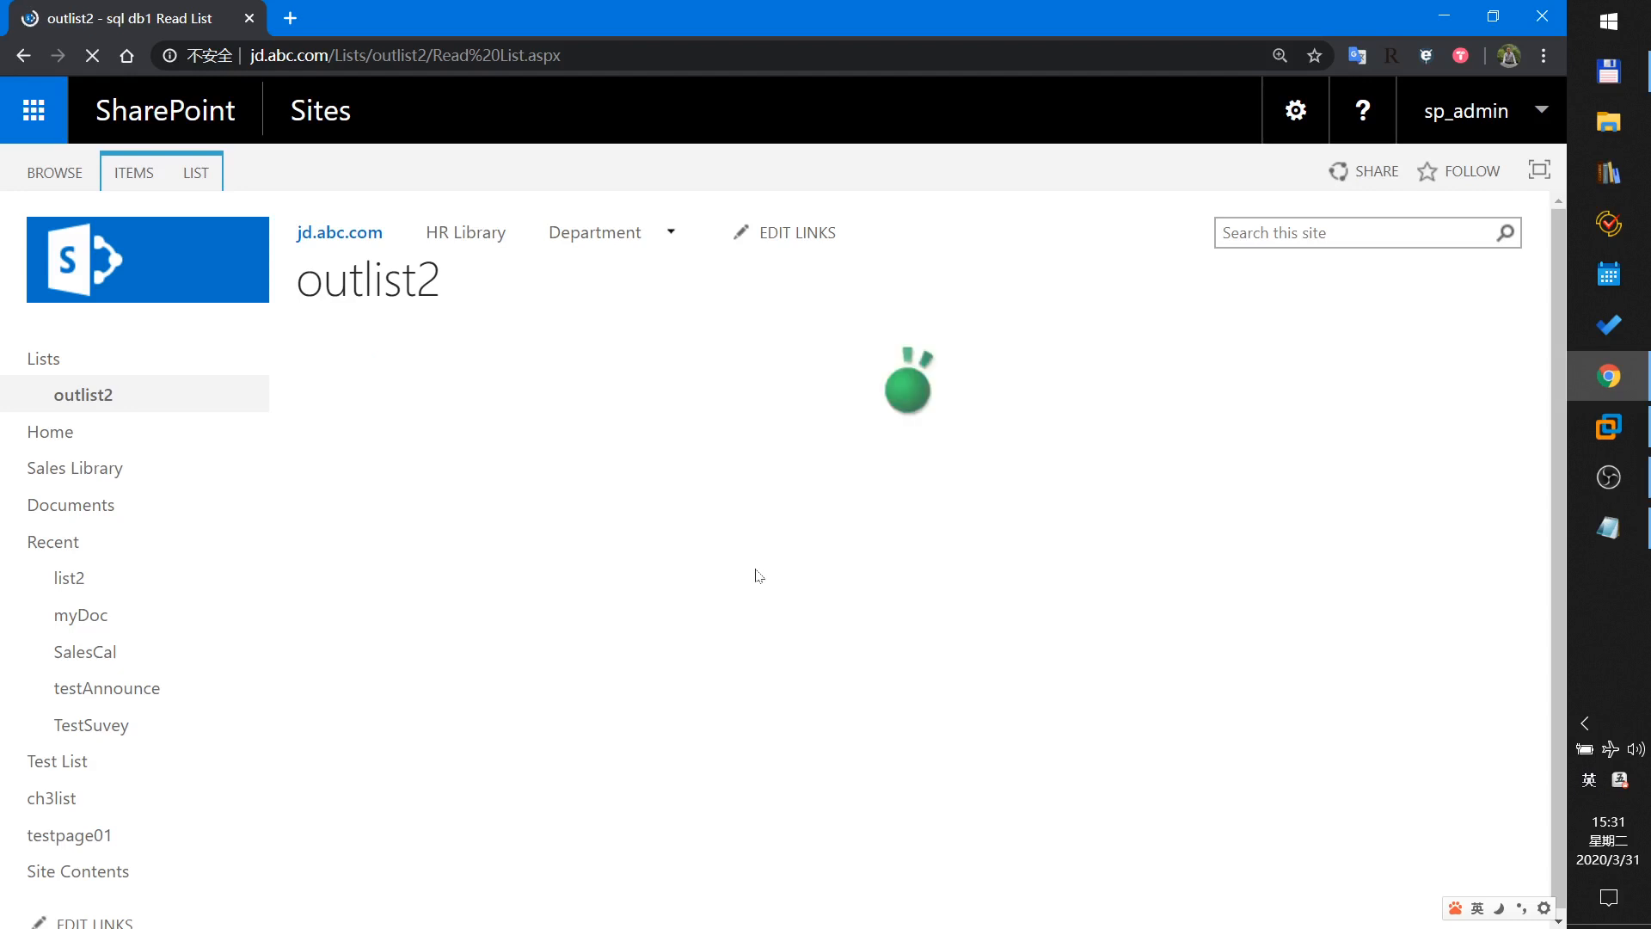
pyautogui.press('F5')
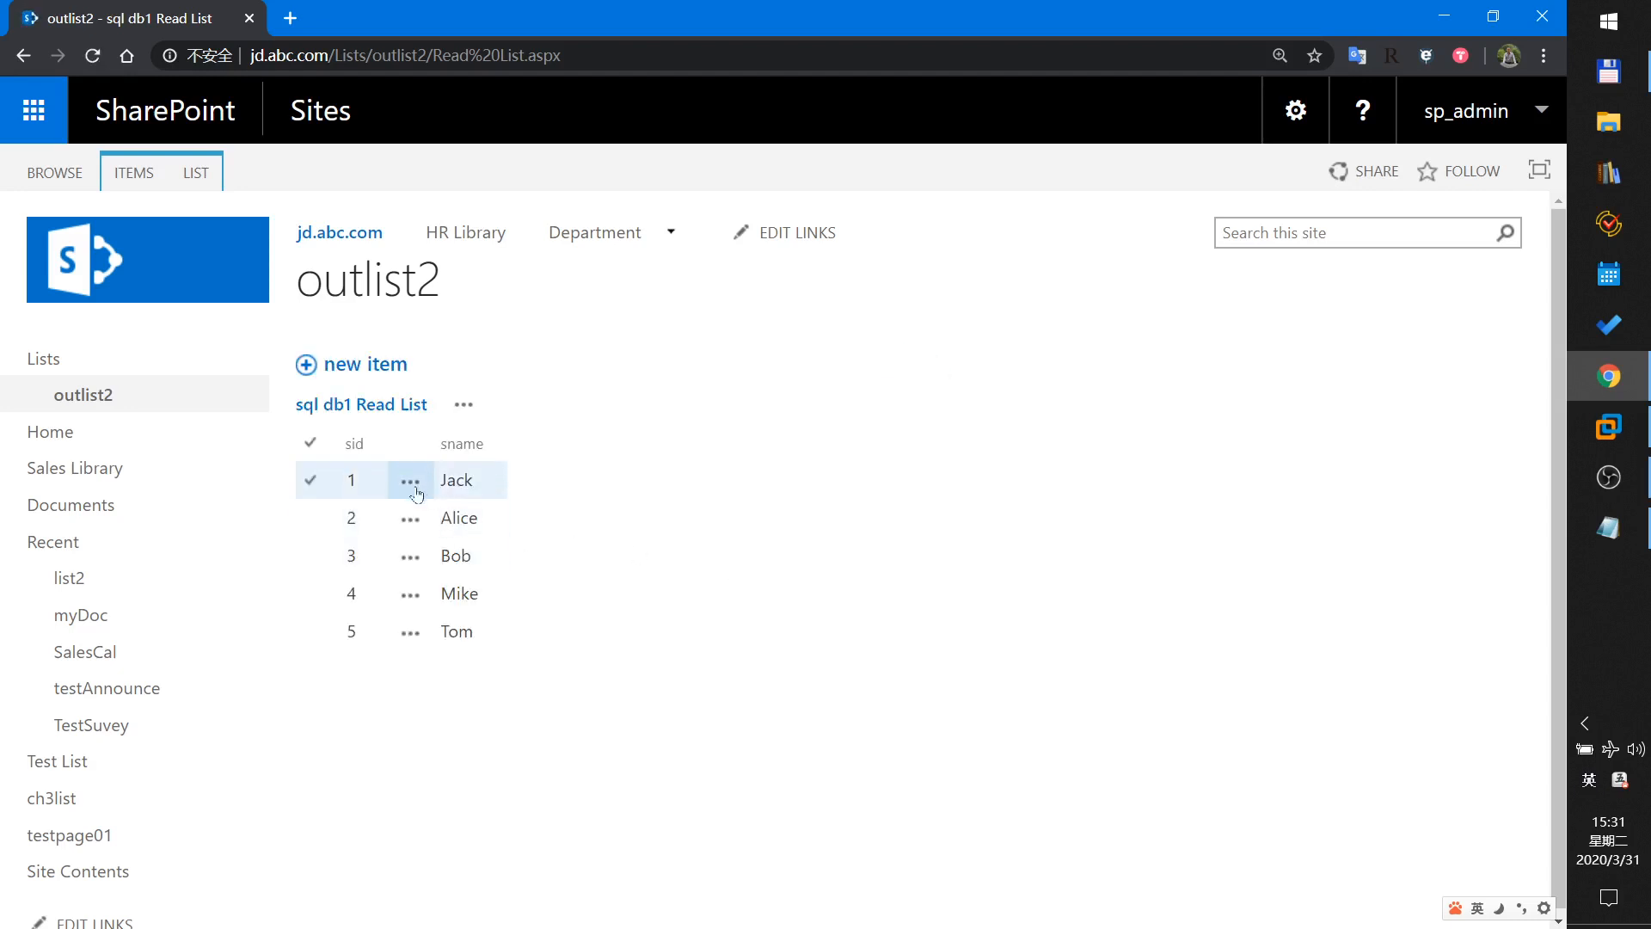
pyautogui.click(410, 482)
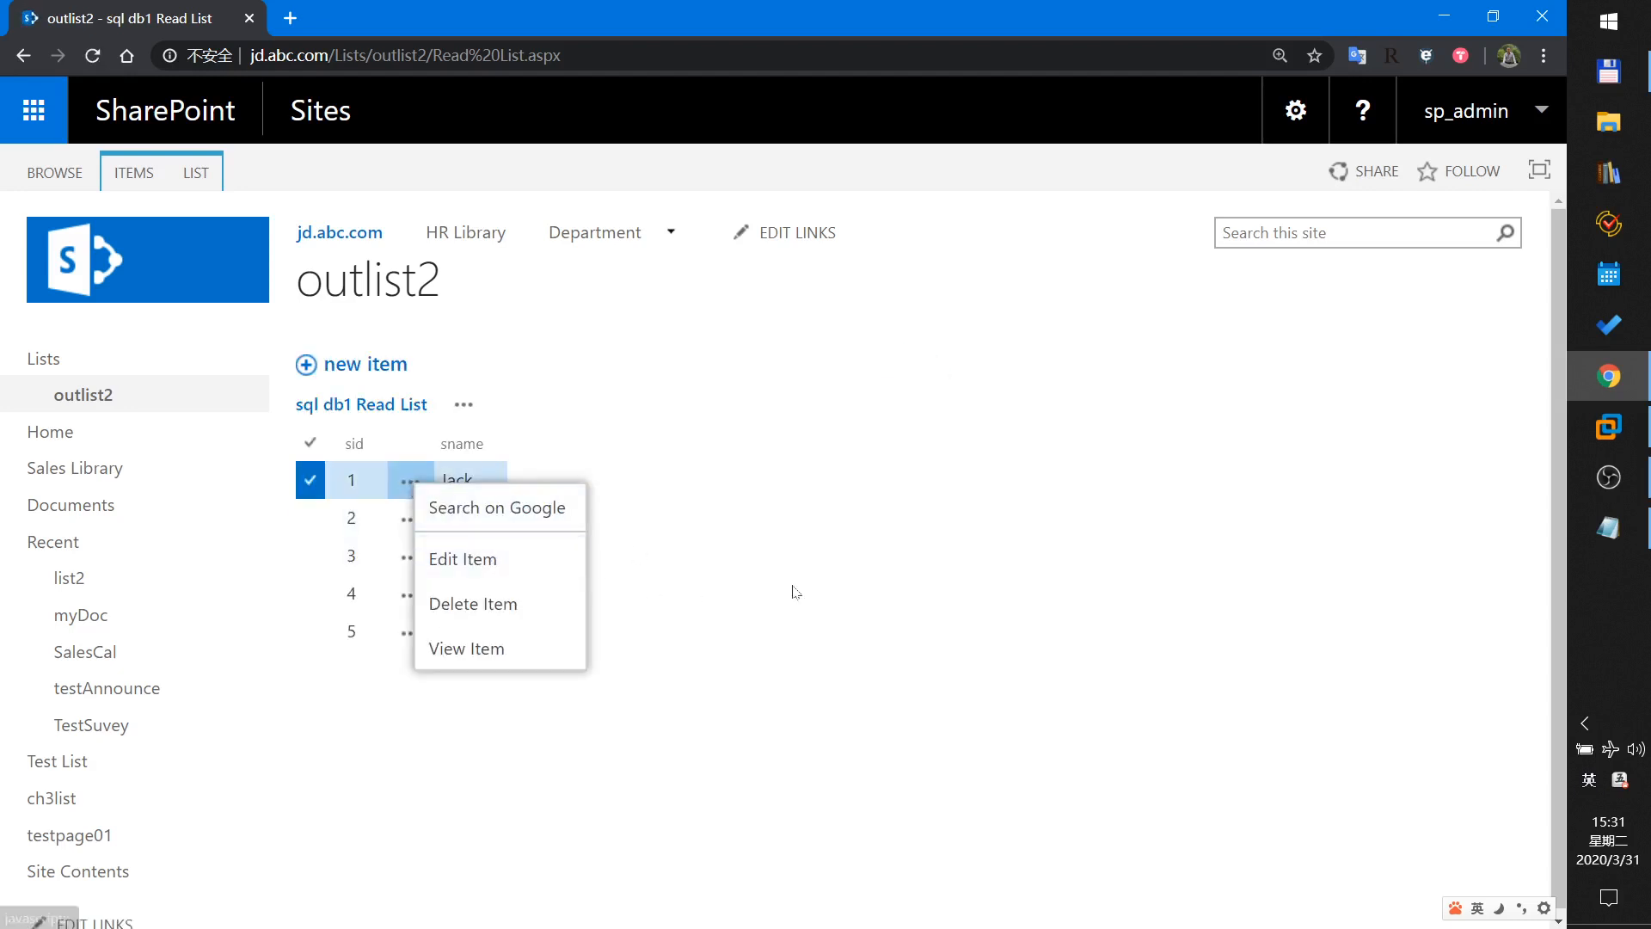
pyautogui.click(778, 592)
pyautogui.click(413, 499)
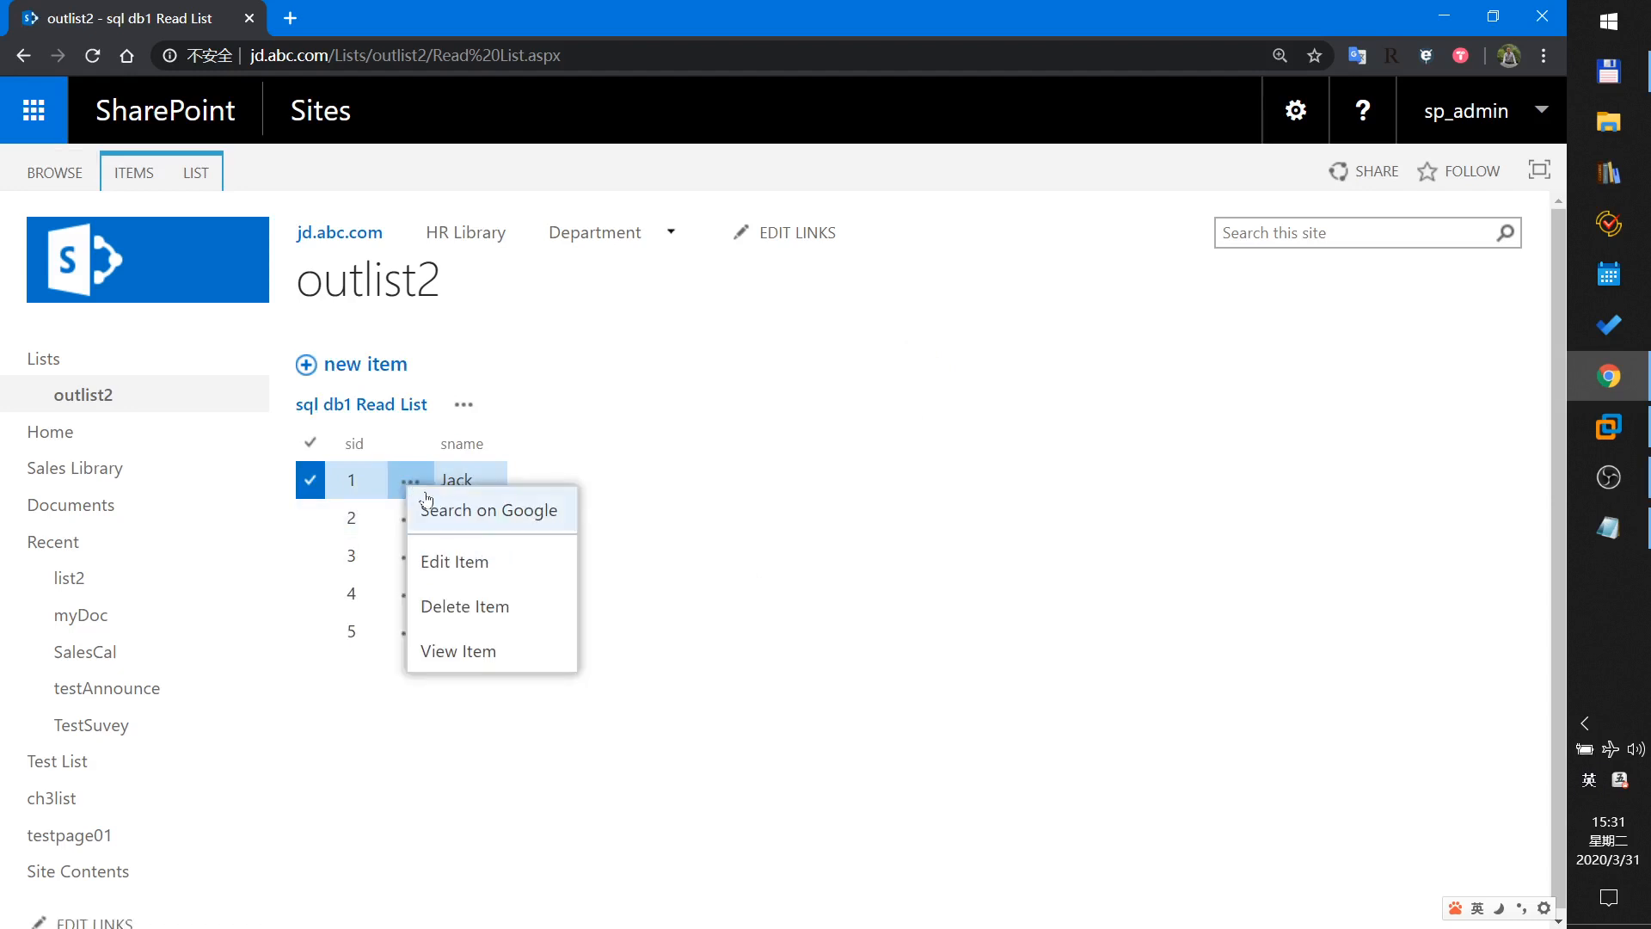
pyautogui.click(707, 542)
pyautogui.click(410, 482)
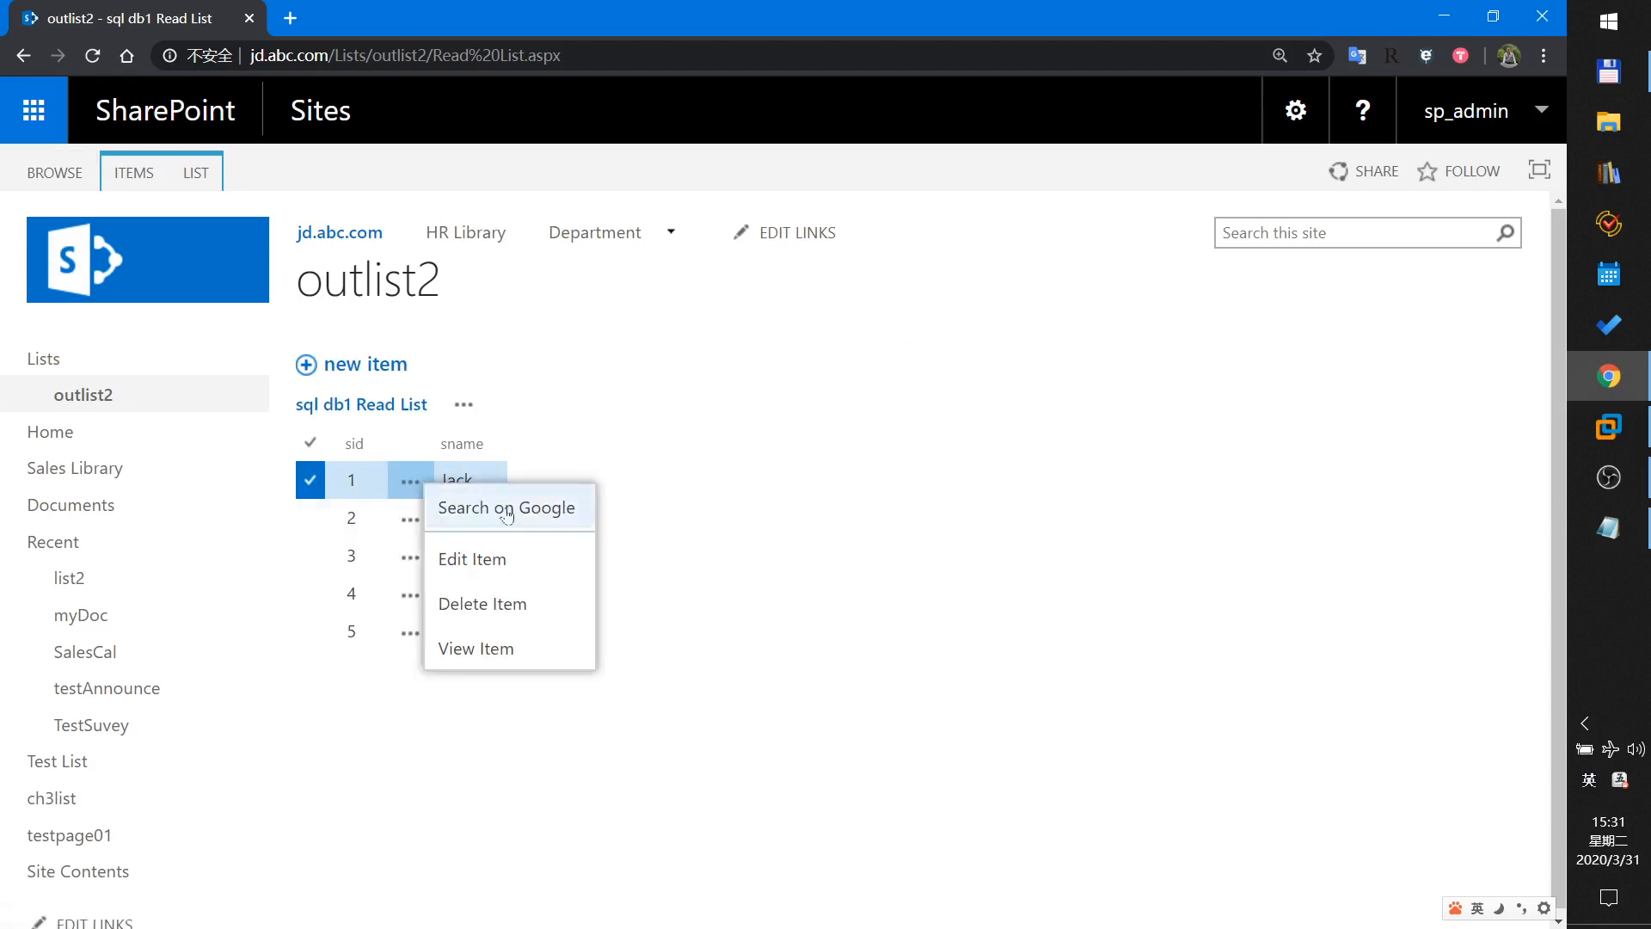
pyautogui.click(782, 563)
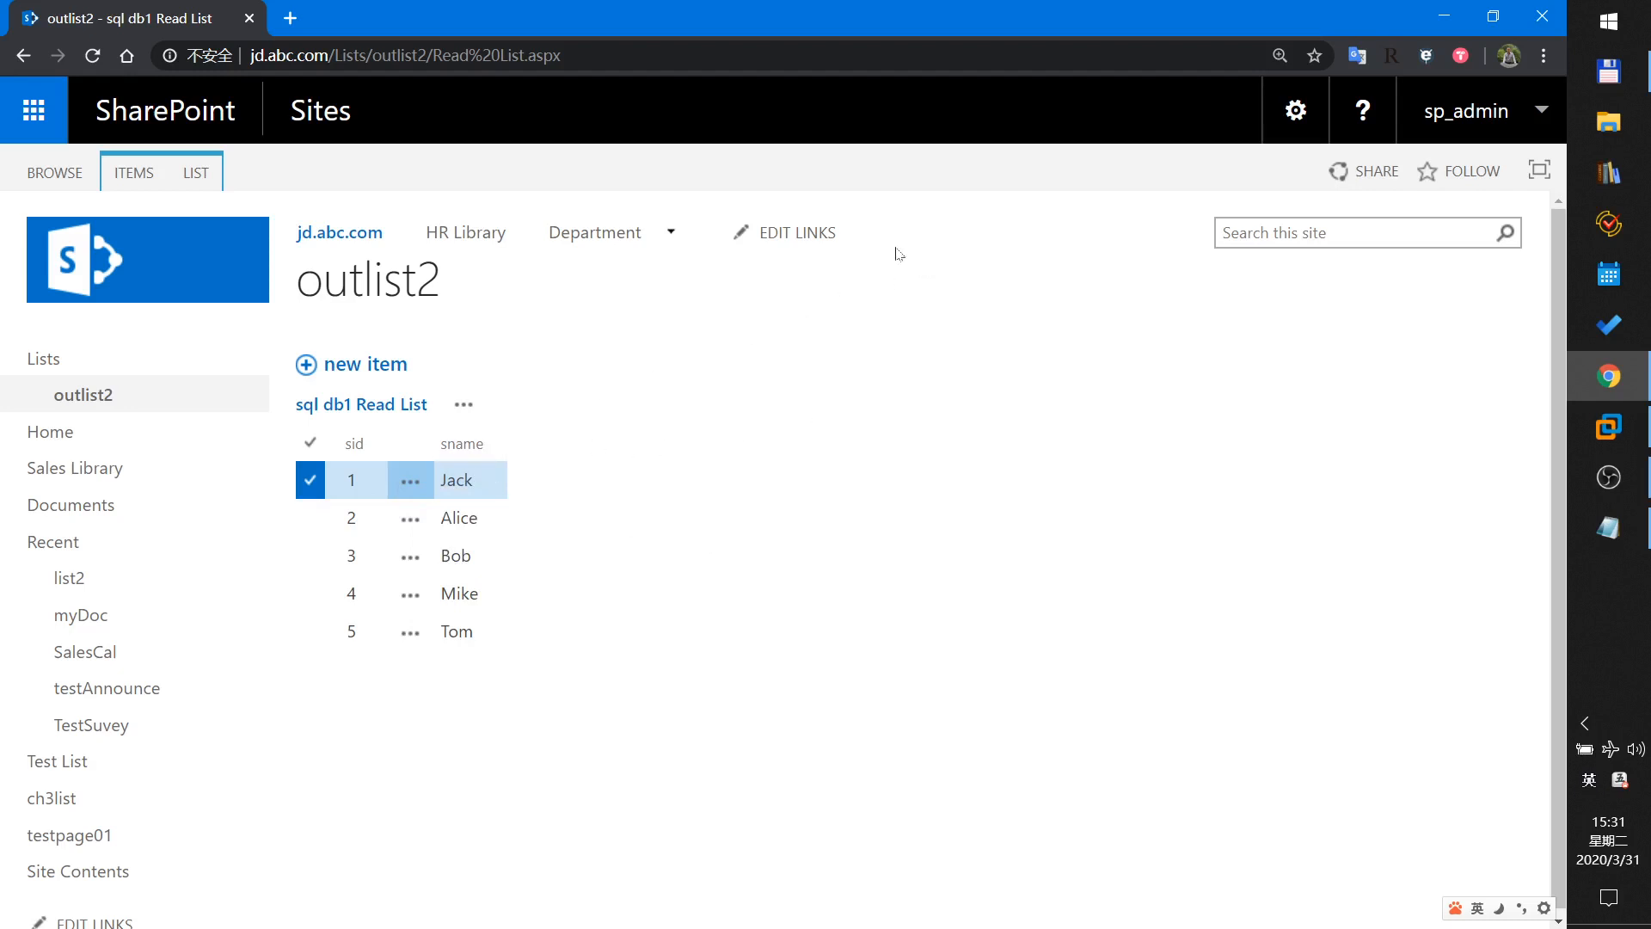
# Add an External List app named outlist3 that uses the sql db1 external content type as its data source.
pyautogui.click(1294, 112)
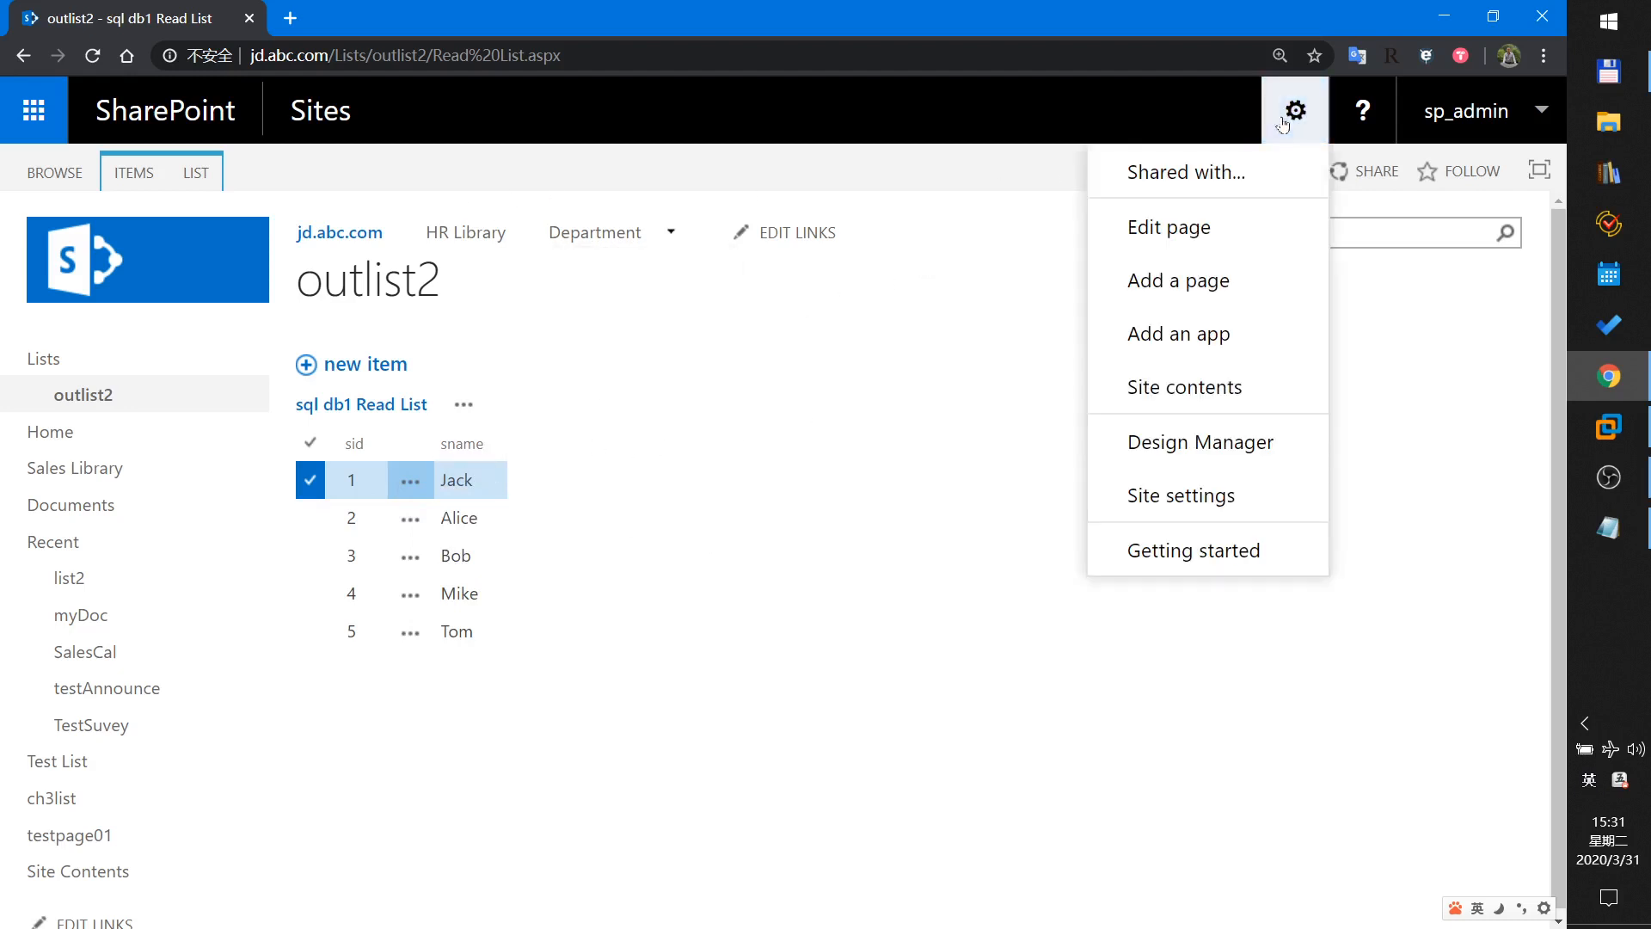
pyautogui.click(1175, 337)
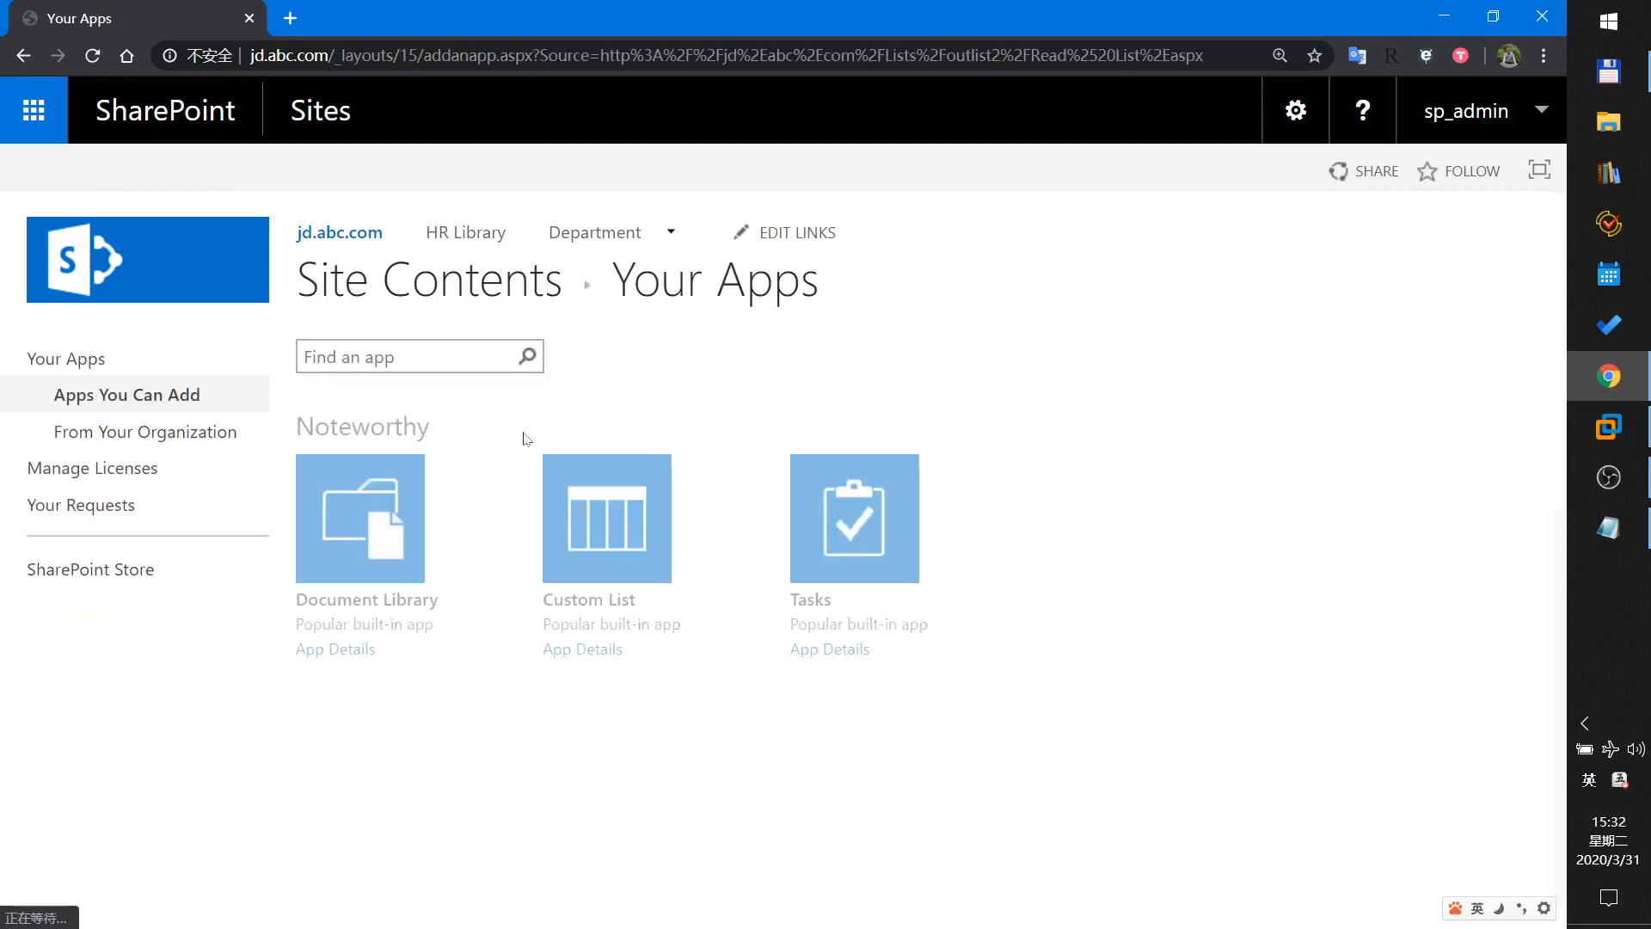
pyautogui.scroll(-3, 873, 682)
pyautogui.scroll(-8, 873, 682)
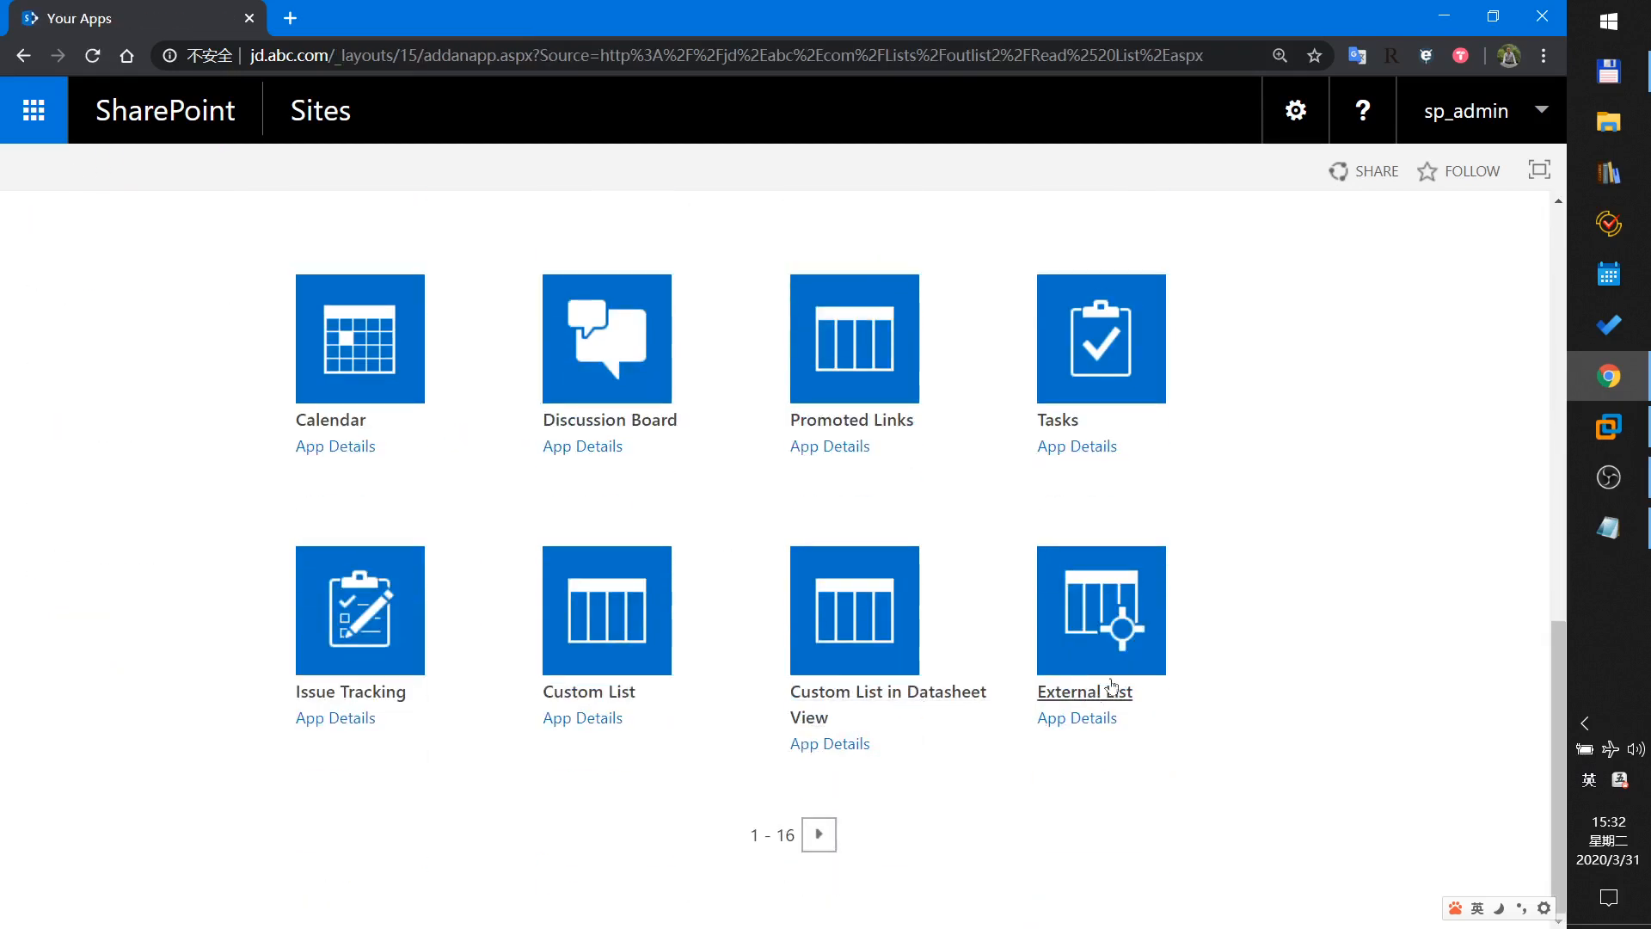
pyautogui.click(1113, 618)
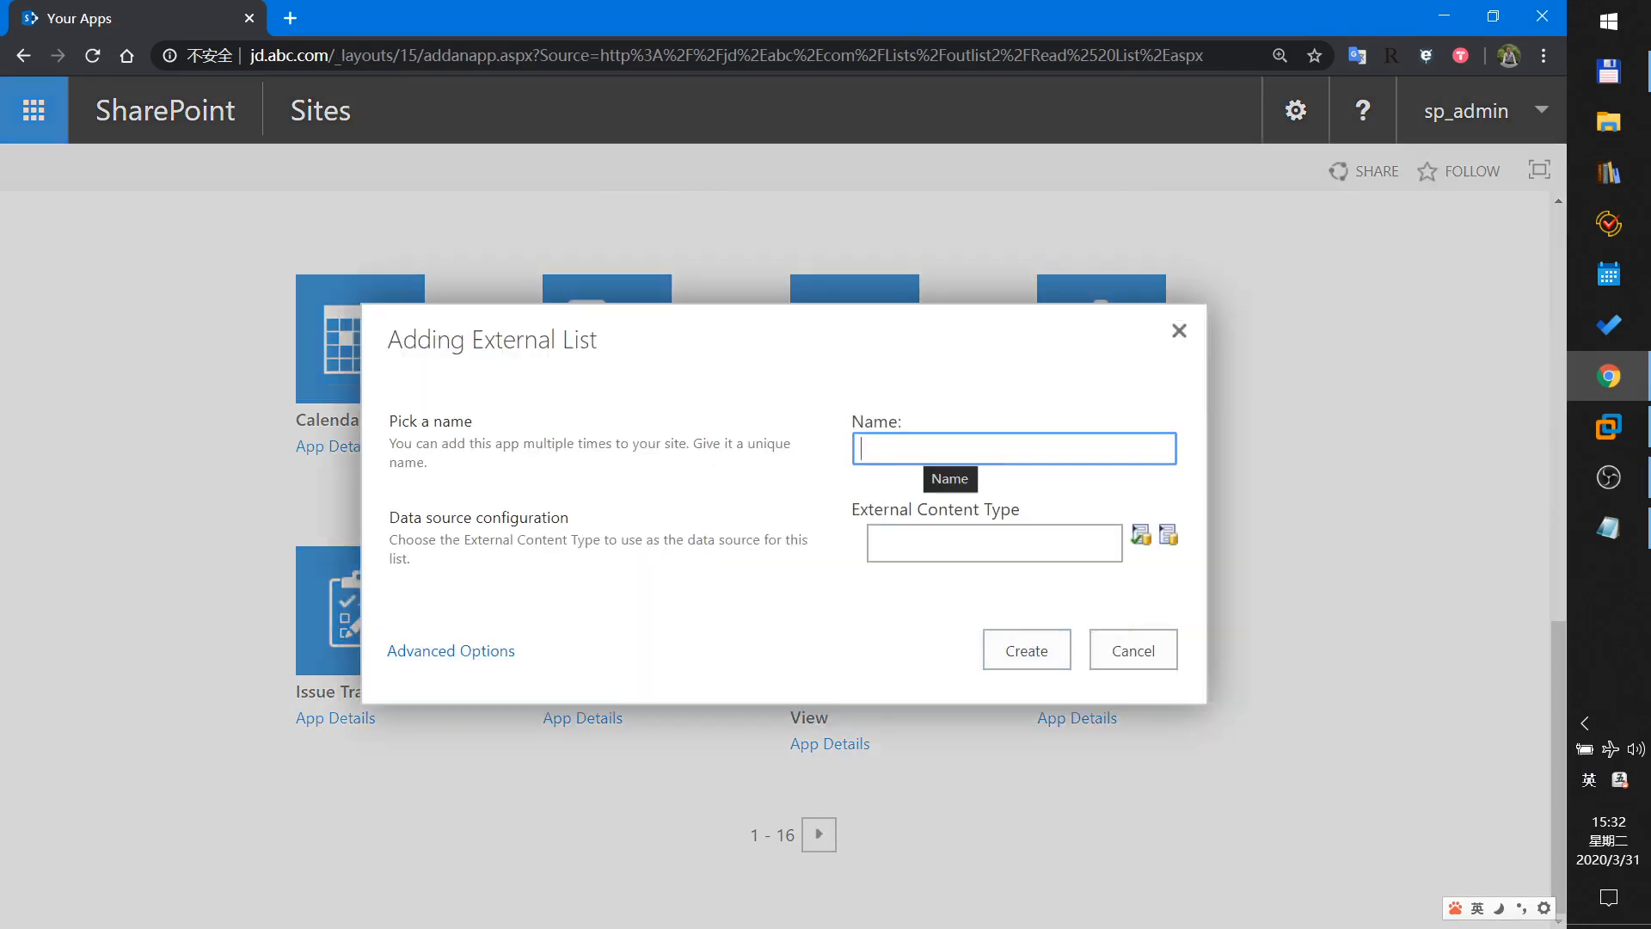
pyautogui.write('outl')
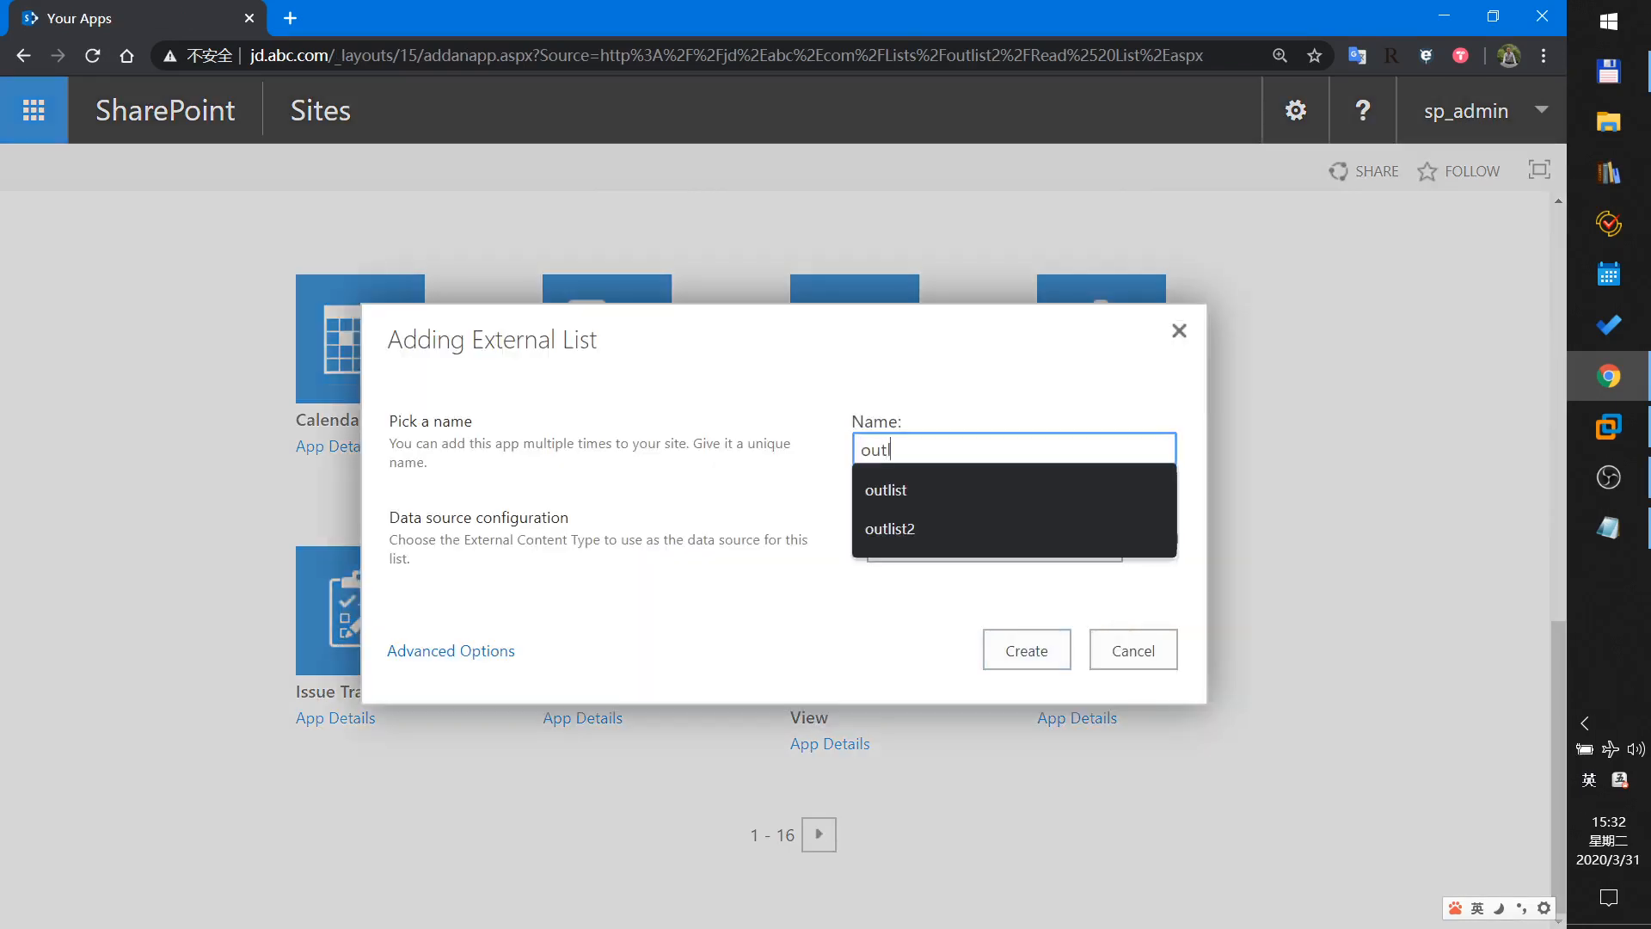
pyautogui.write('ist3')
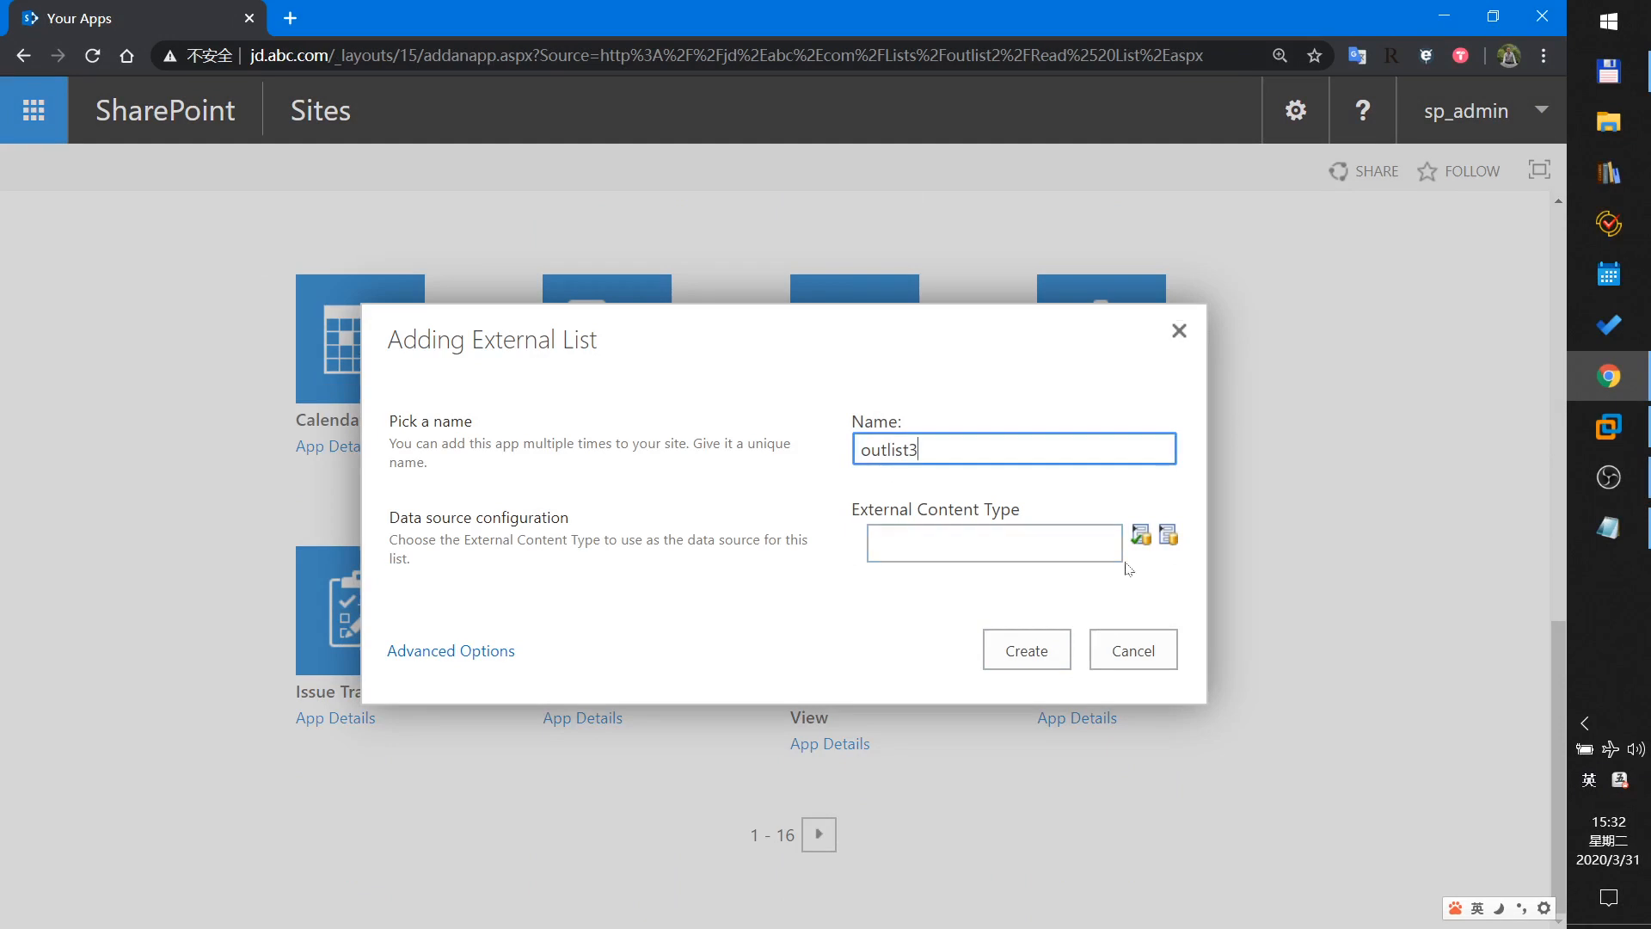
pyautogui.click(1170, 537)
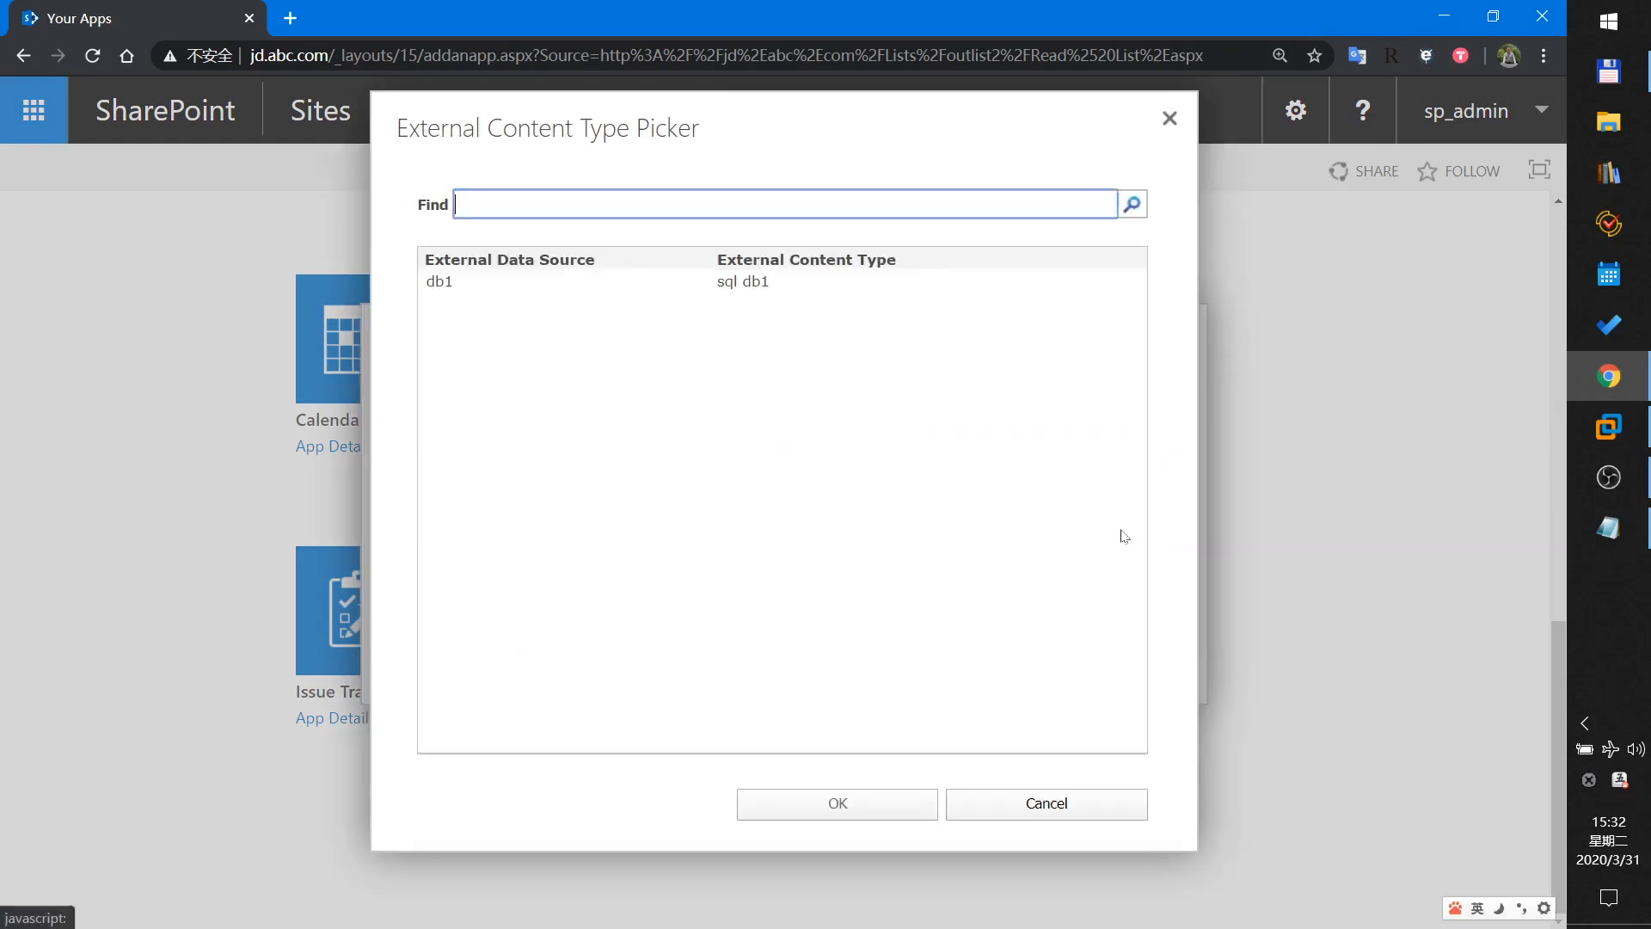
pyautogui.click(446, 291)
pyautogui.click(895, 817)
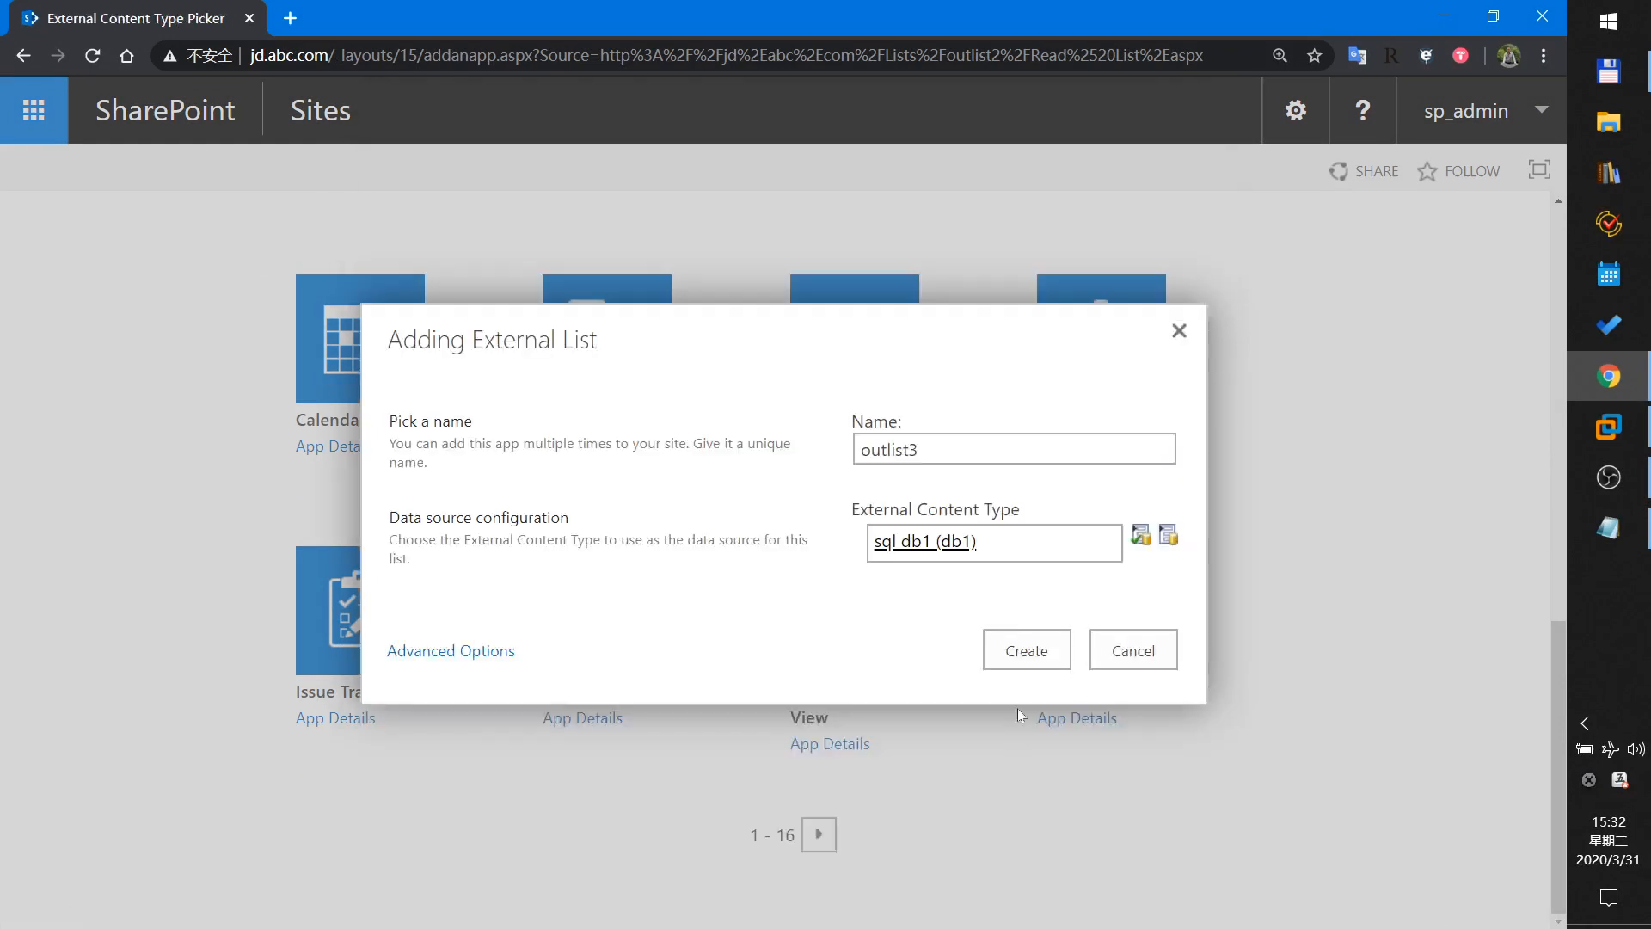
pyautogui.click(1022, 654)
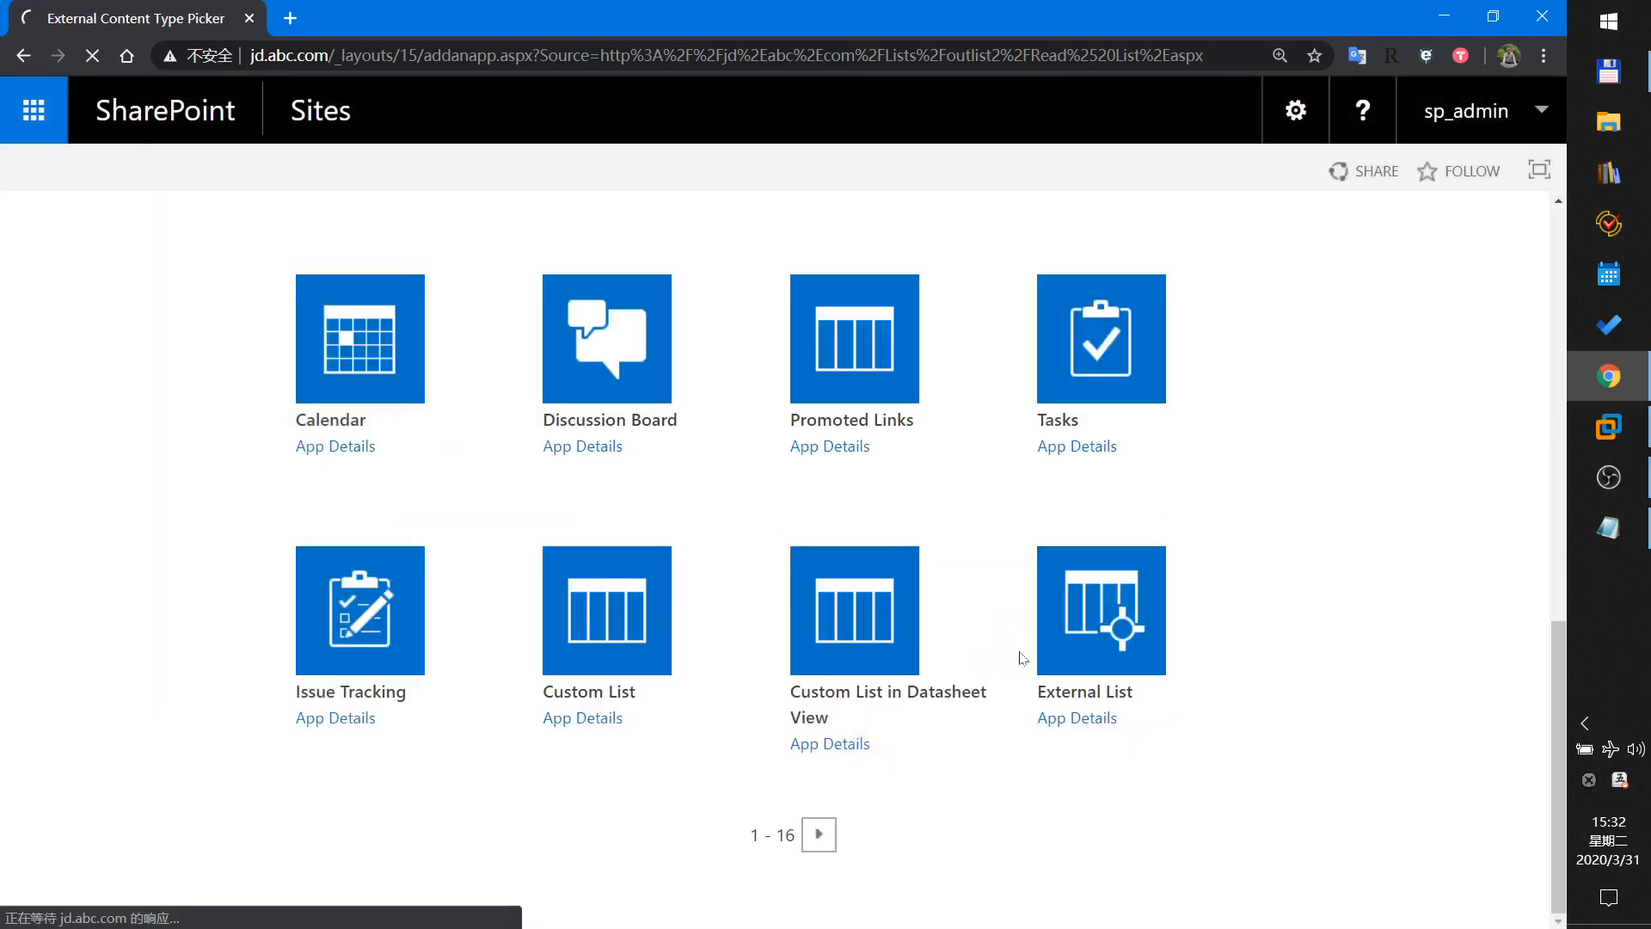
# Open the outlist3 list, run Search on bing for the entry with sid 1, and close the Bing page.
pyautogui.scroll(-5, 1013, 631)
pyautogui.scroll(-2, 1013, 630)
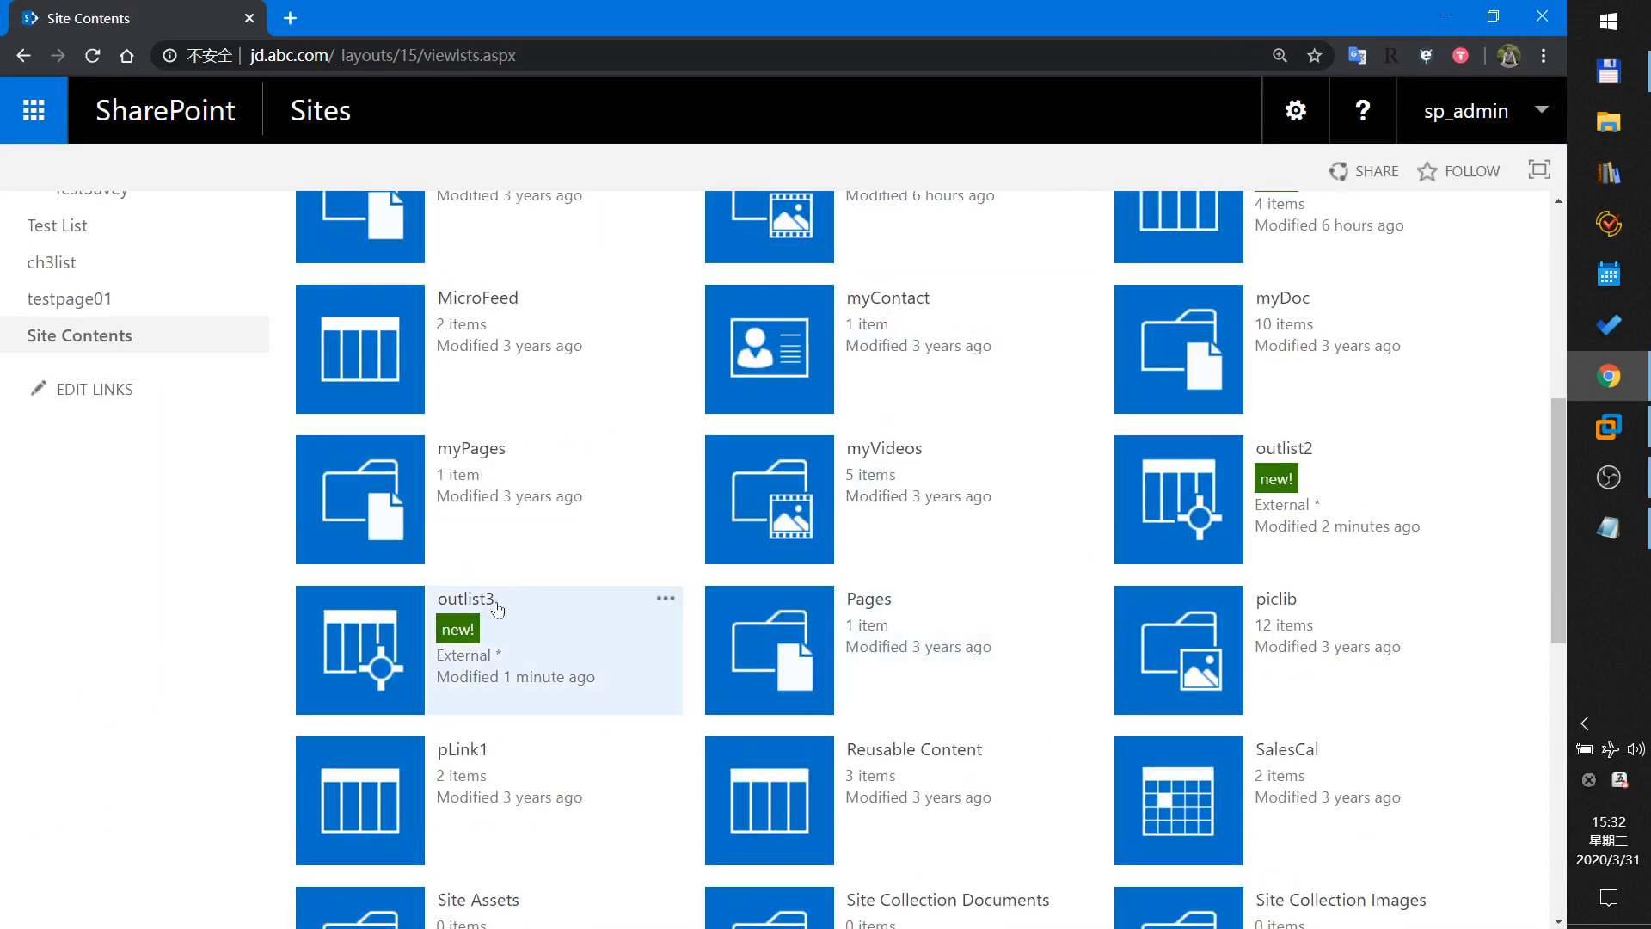
pyautogui.click(370, 669)
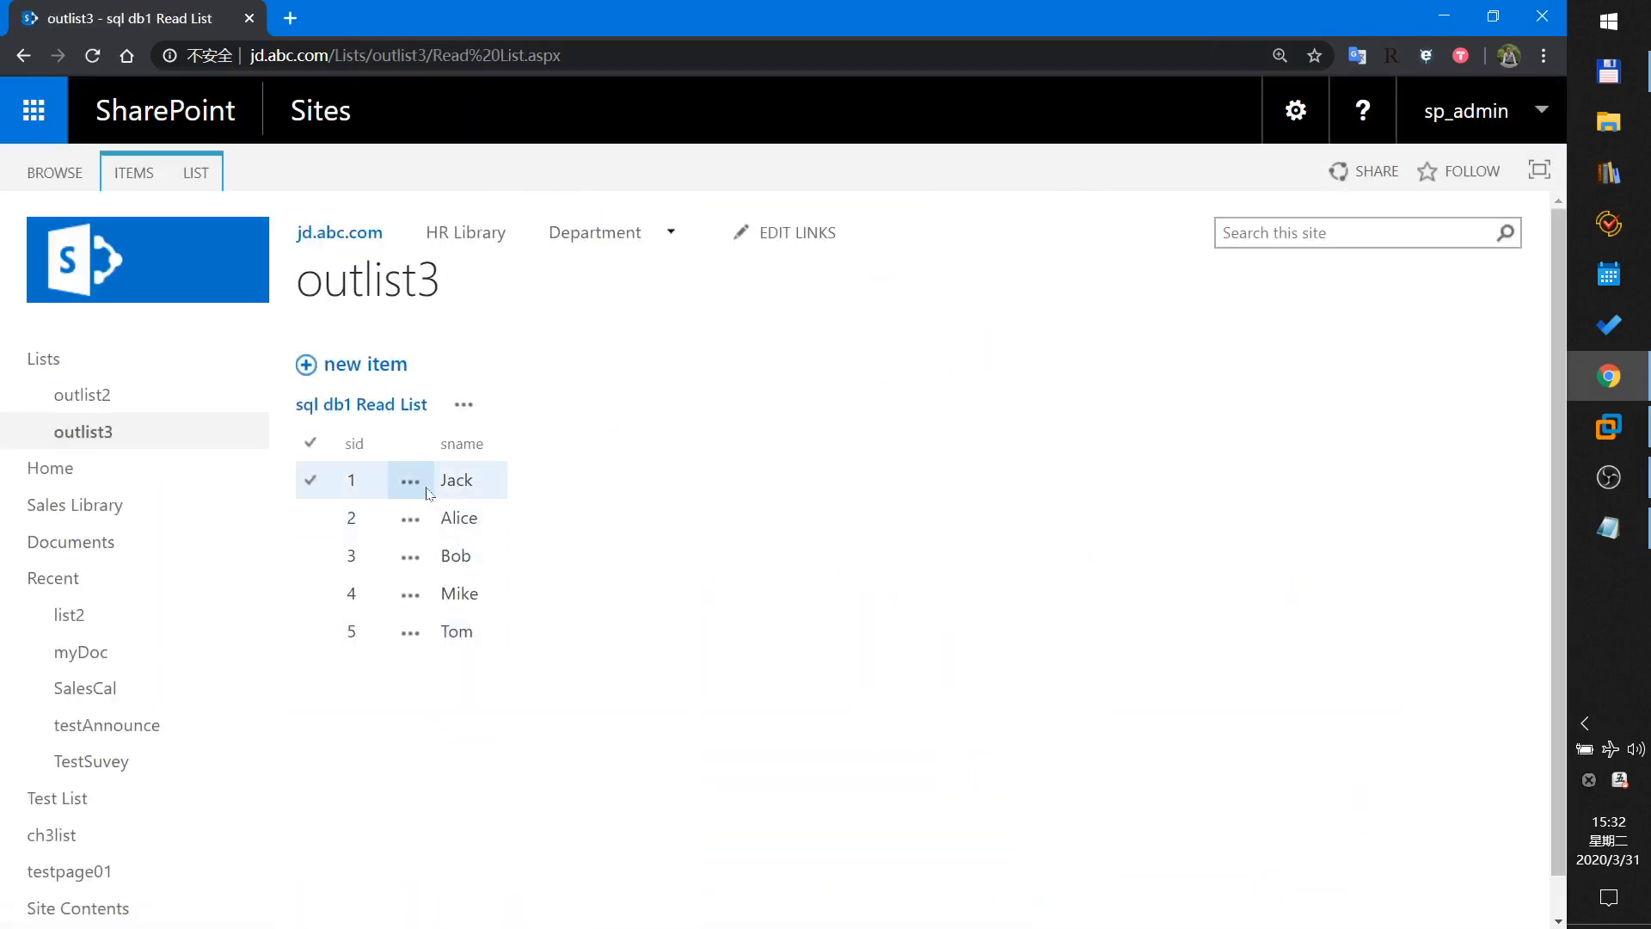
pyautogui.click(411, 482)
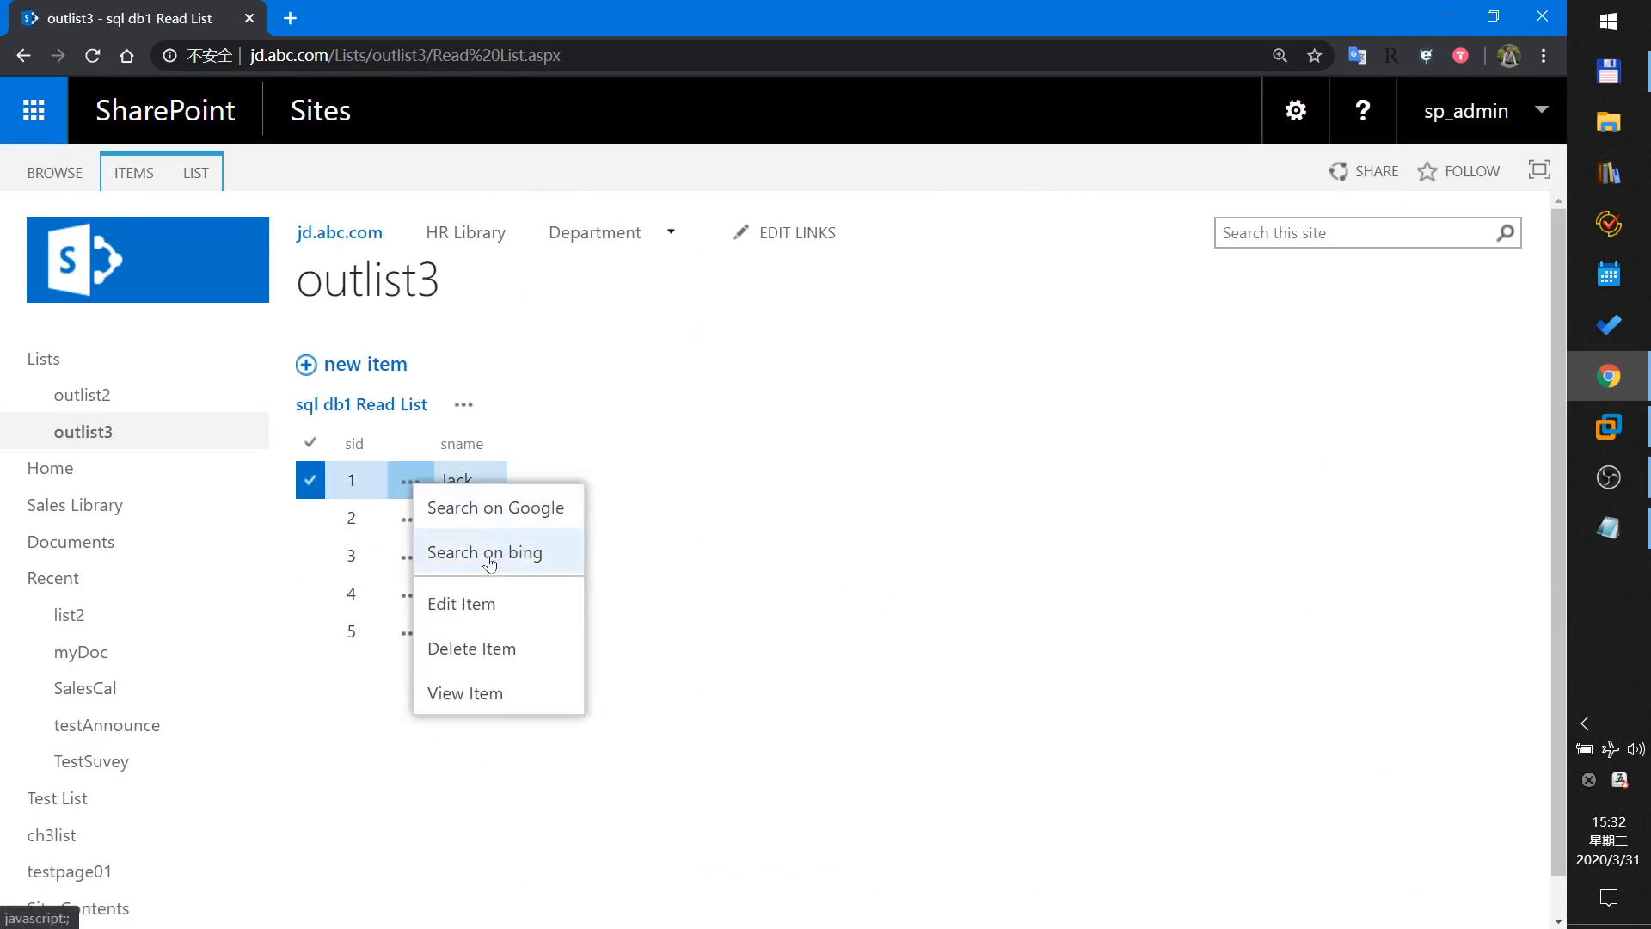
pyautogui.click(475, 555)
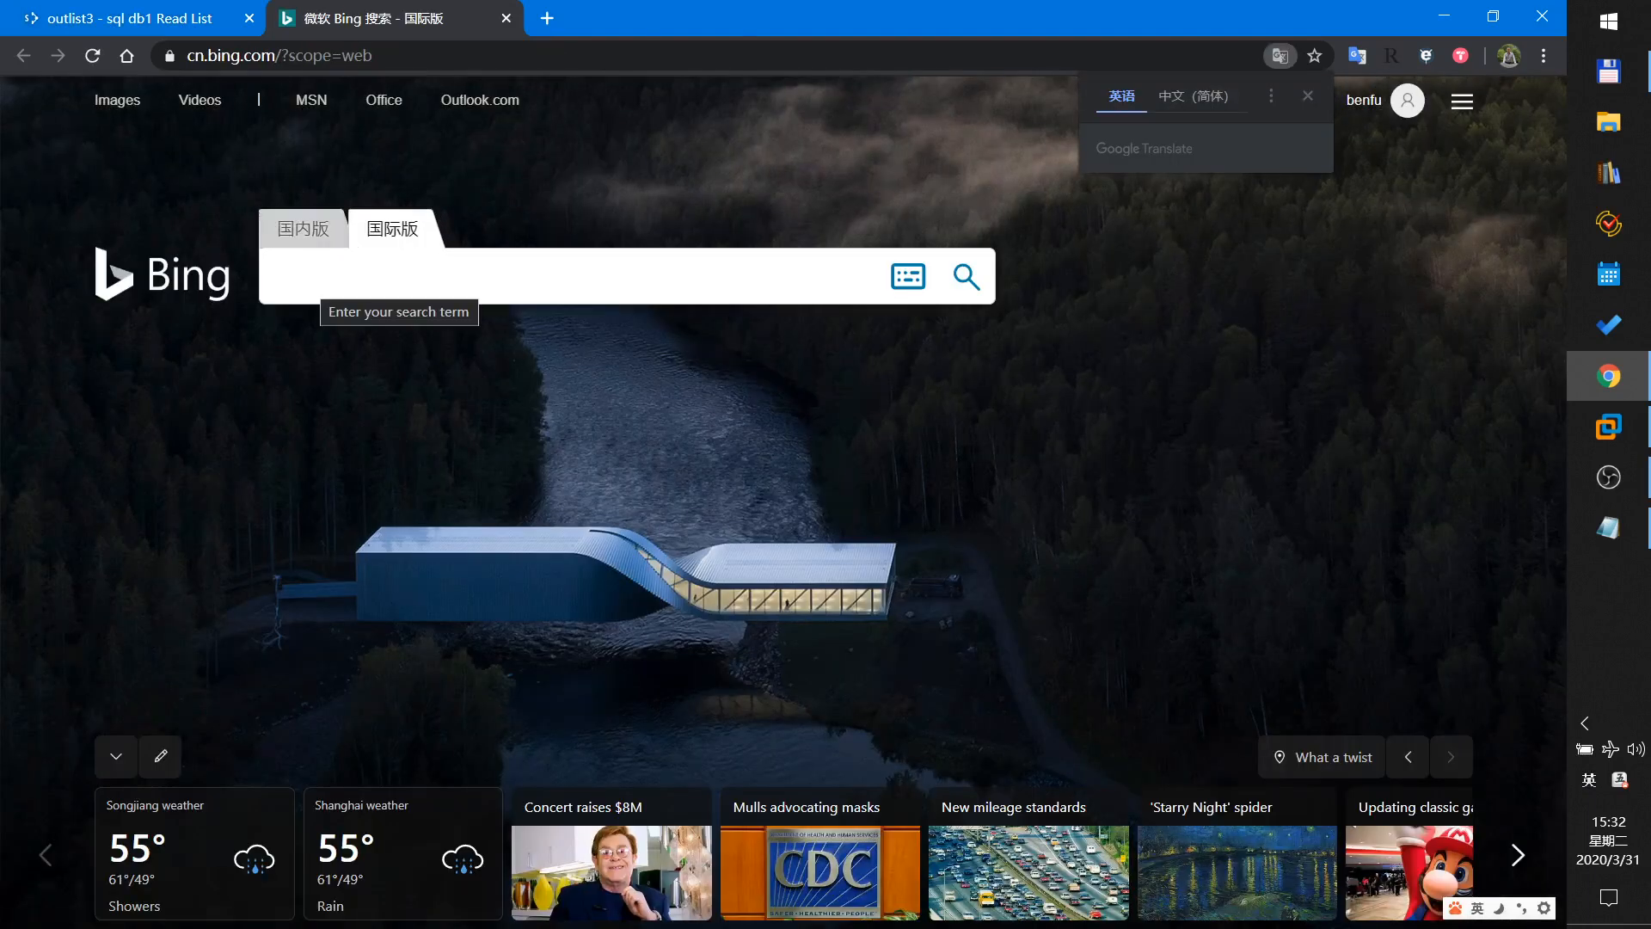
pyautogui.click(327, 284)
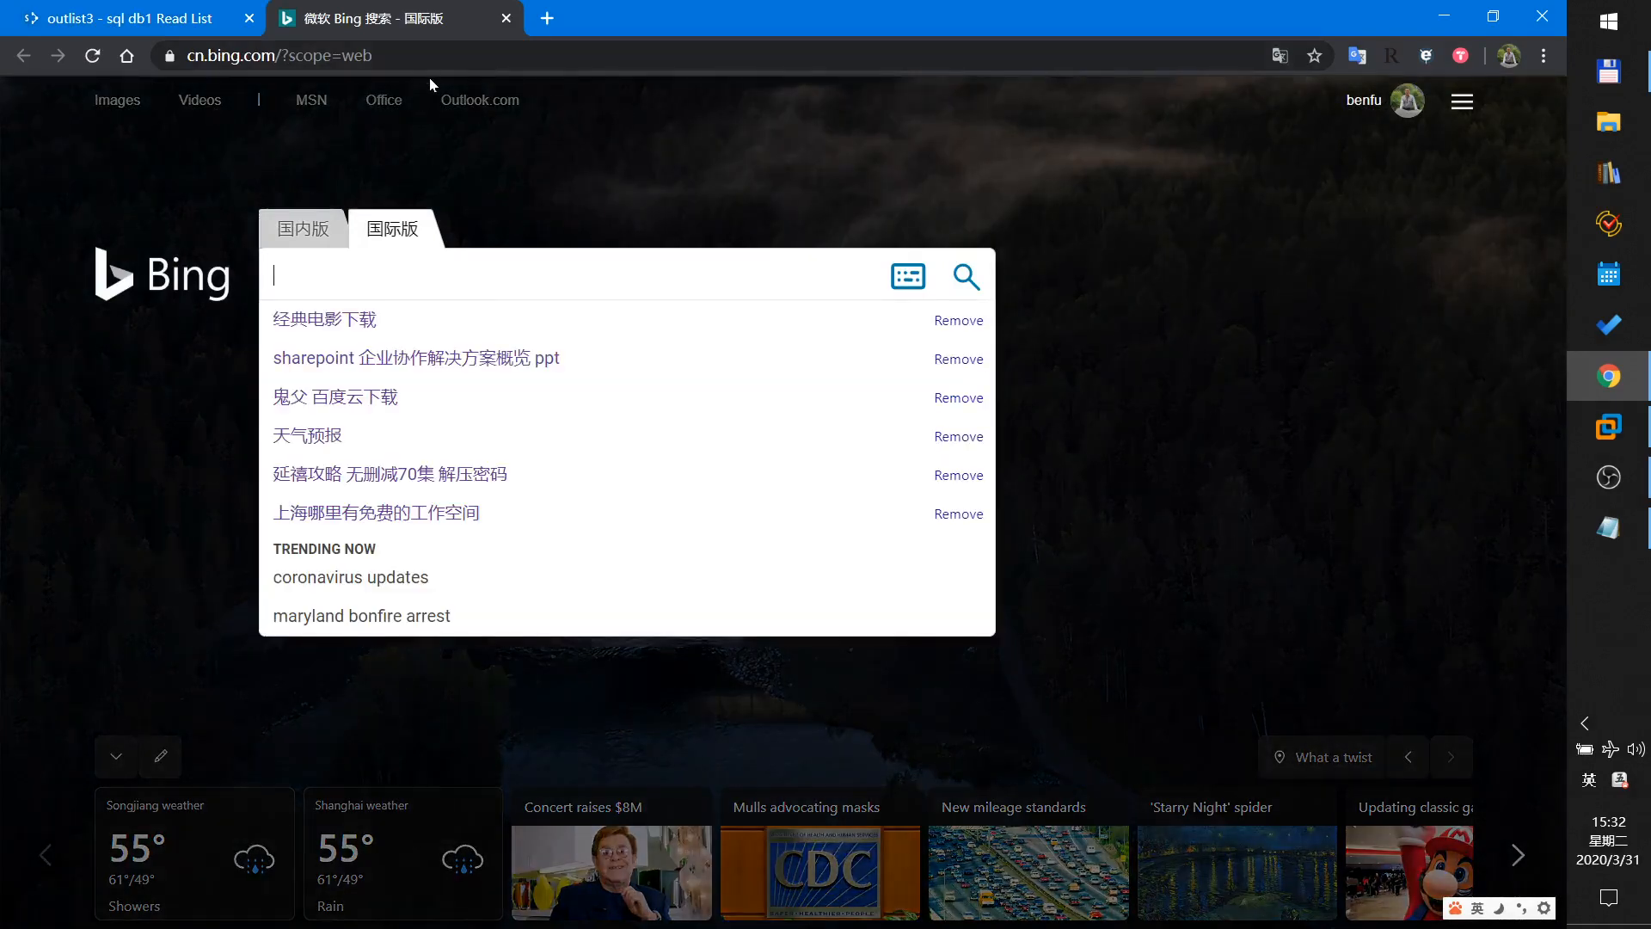
pyautogui.click(506, 18)
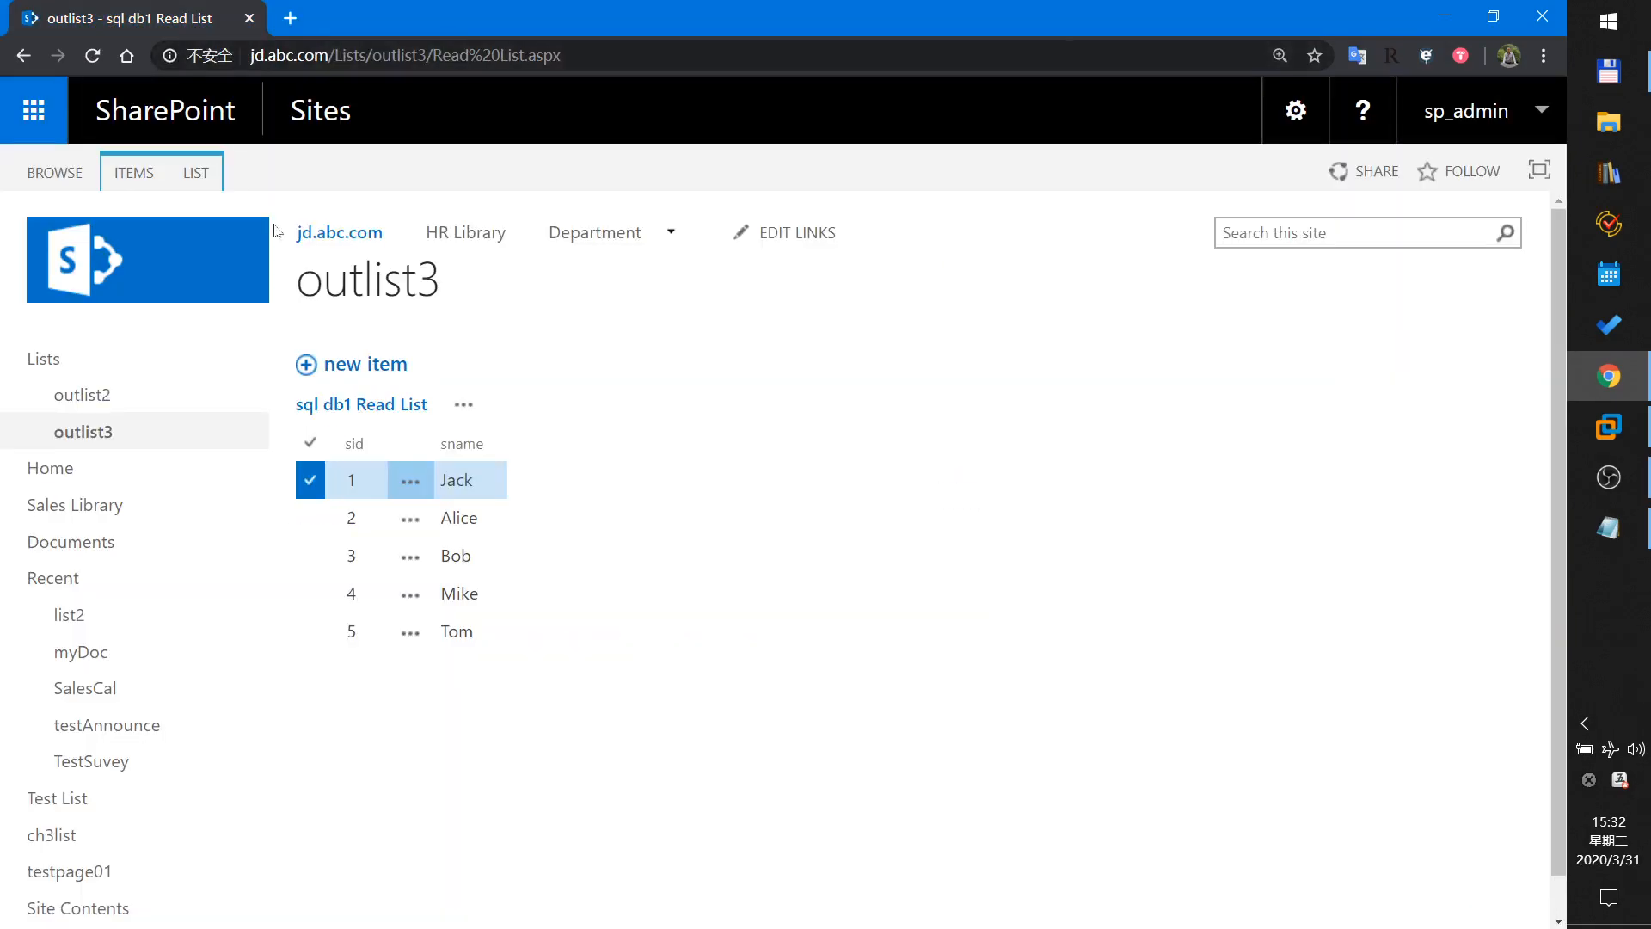
# Test Search on bing for the entries with sid 2 and sid 3, closing each Bing page after checking it.
pyautogui.click(410, 518)
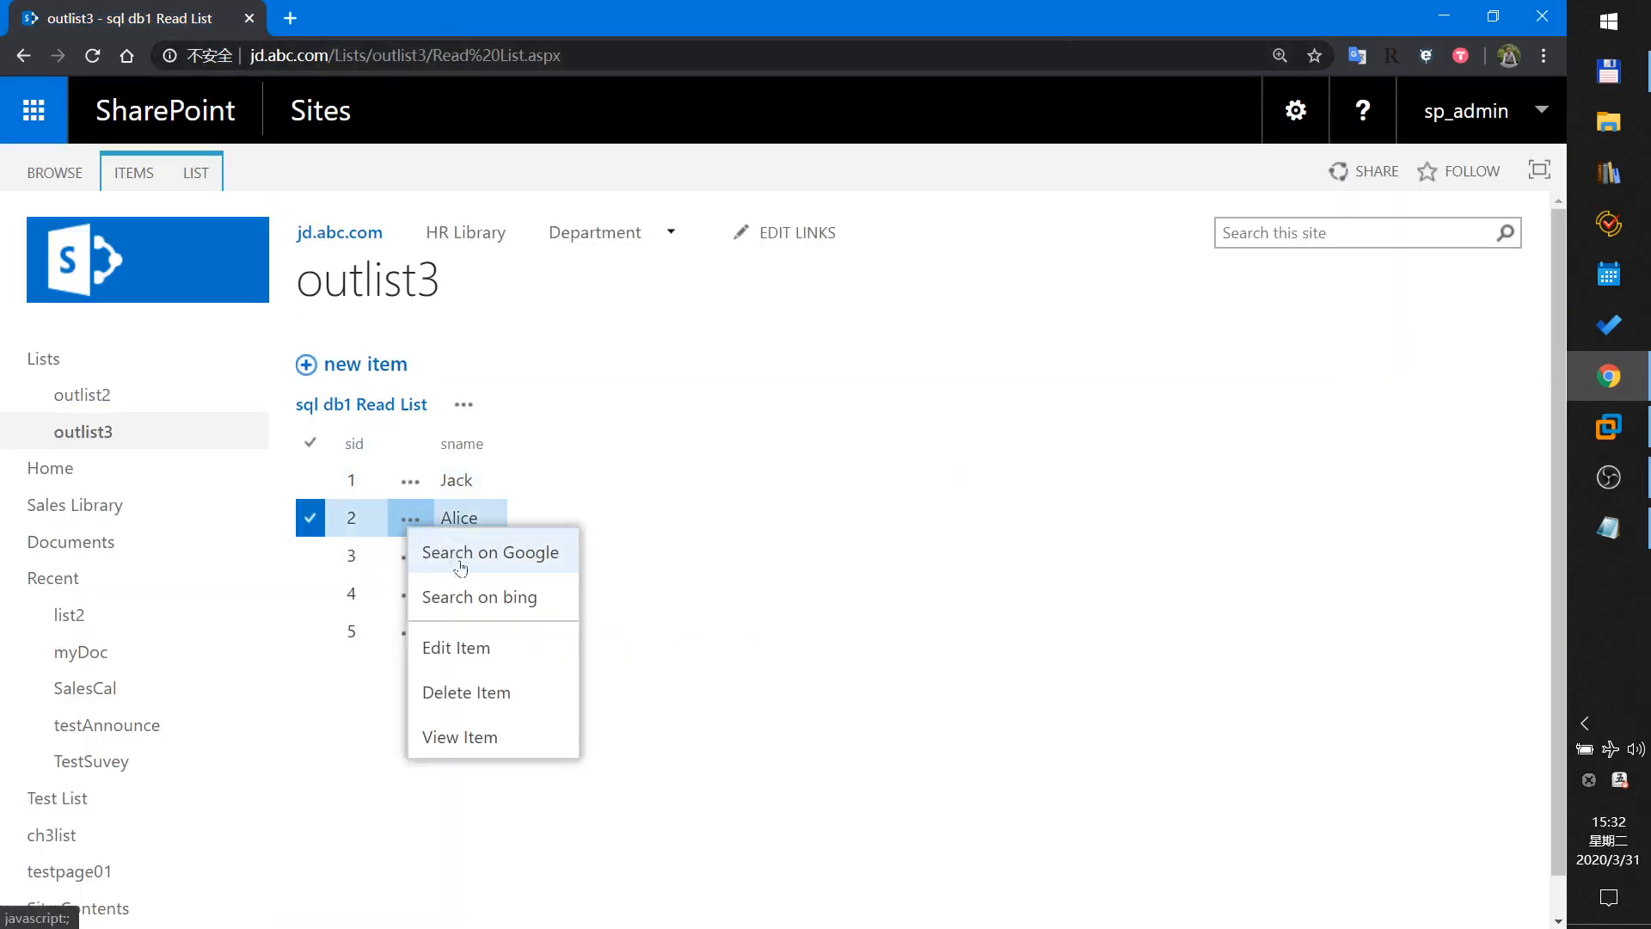
pyautogui.click(476, 602)
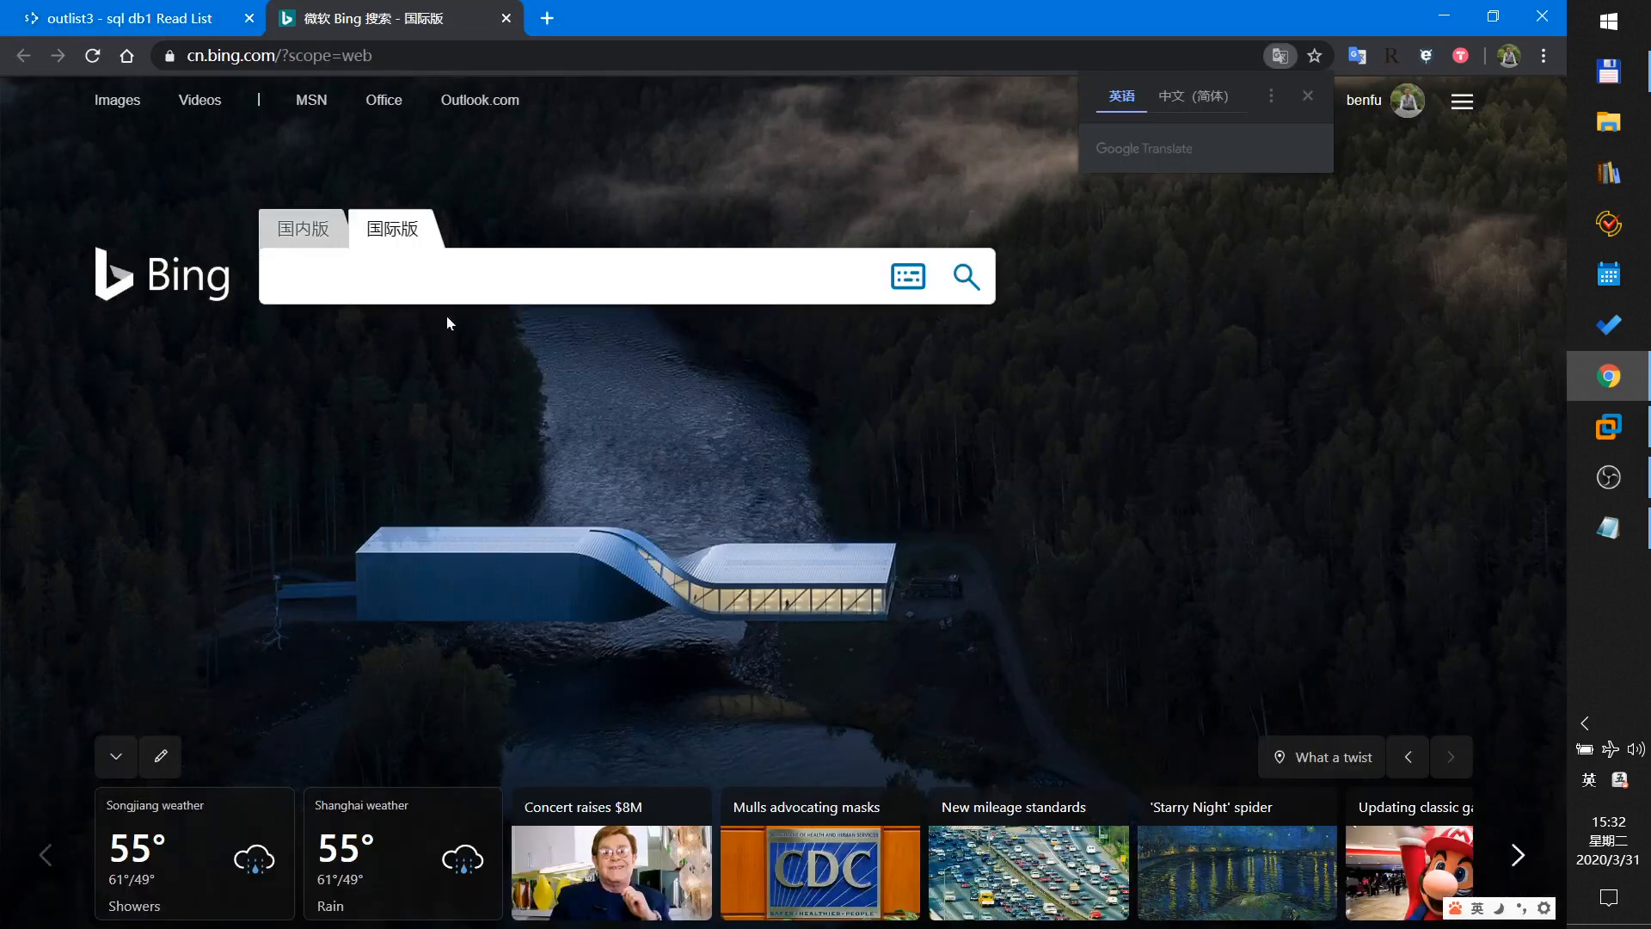
pyautogui.click(303, 228)
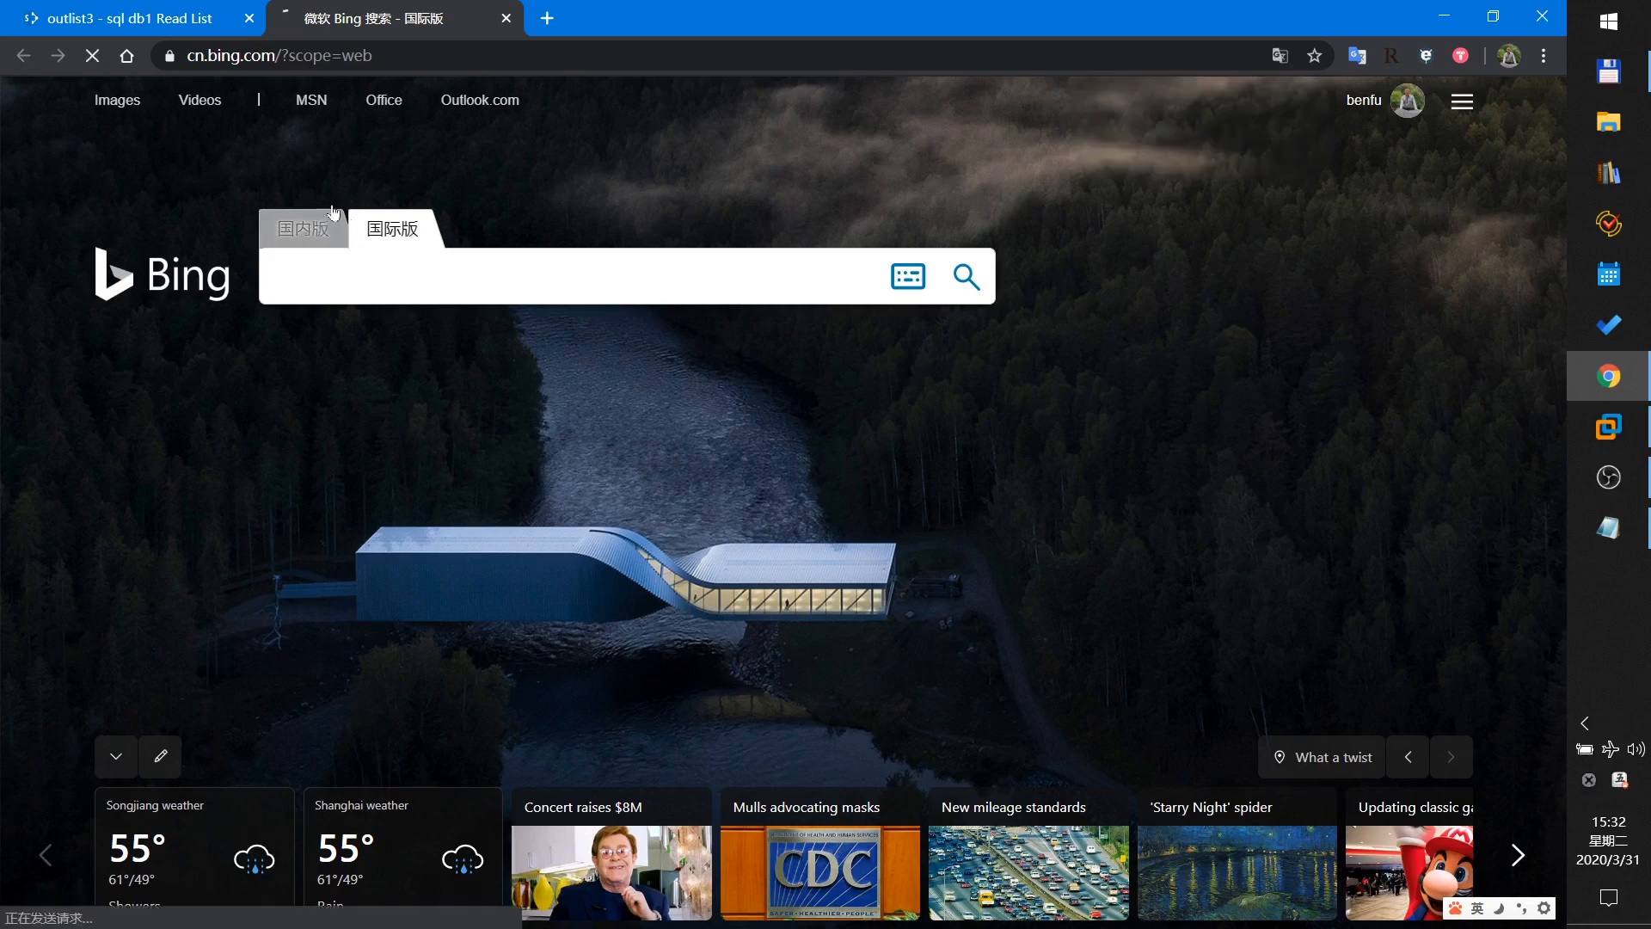
pyautogui.click(506, 18)
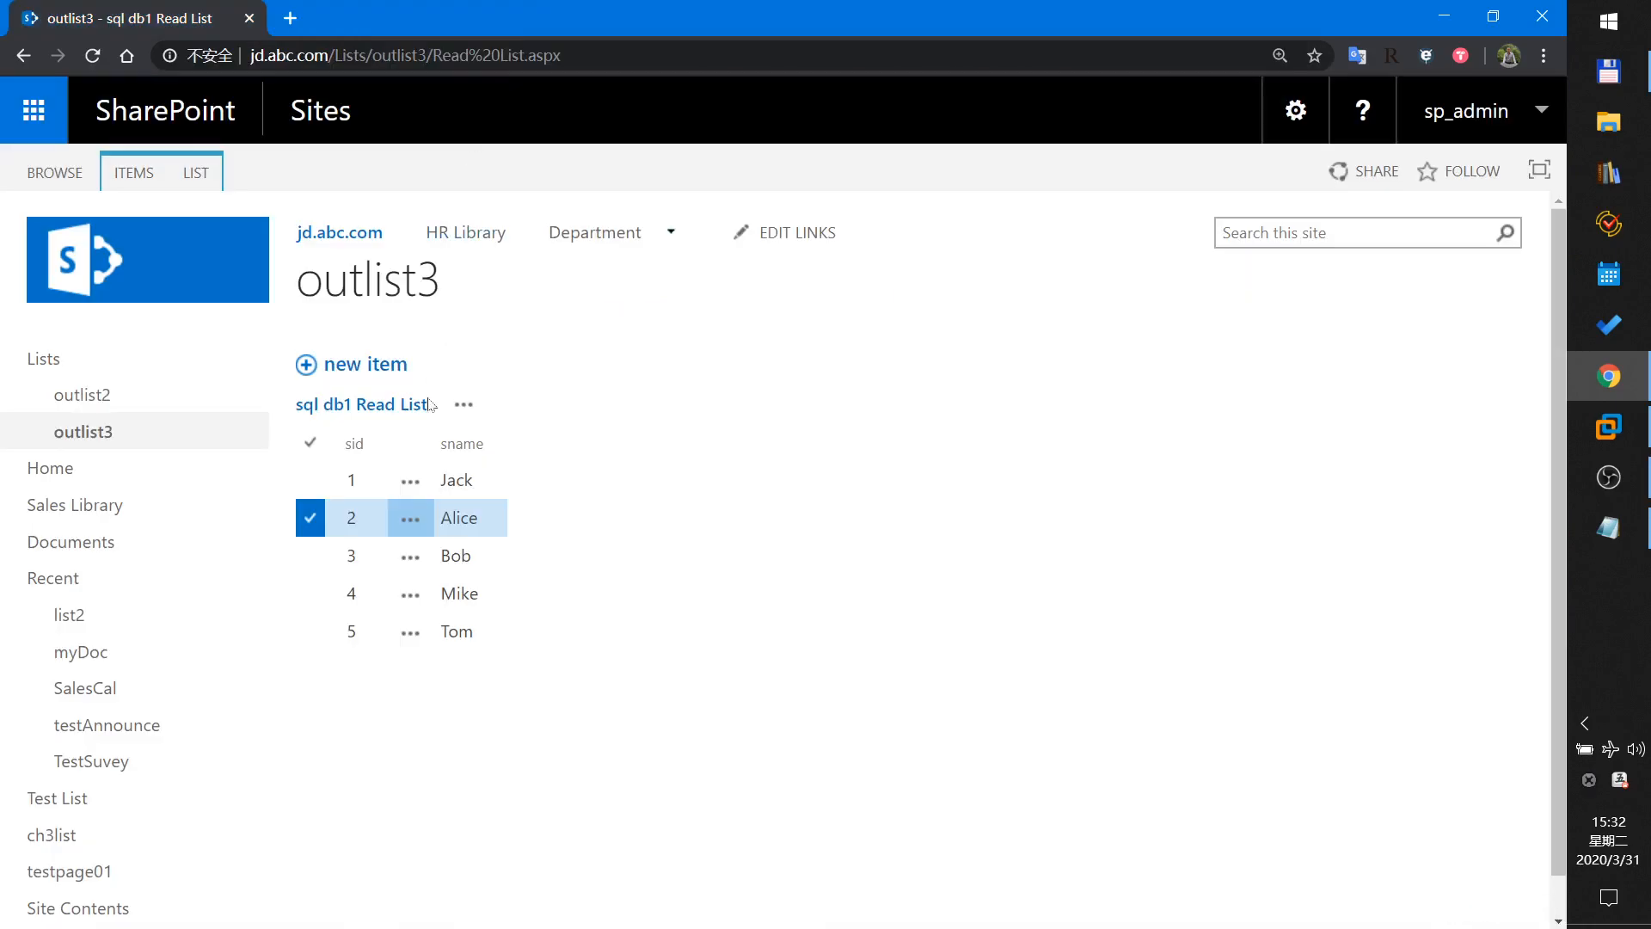
pyautogui.click(412, 559)
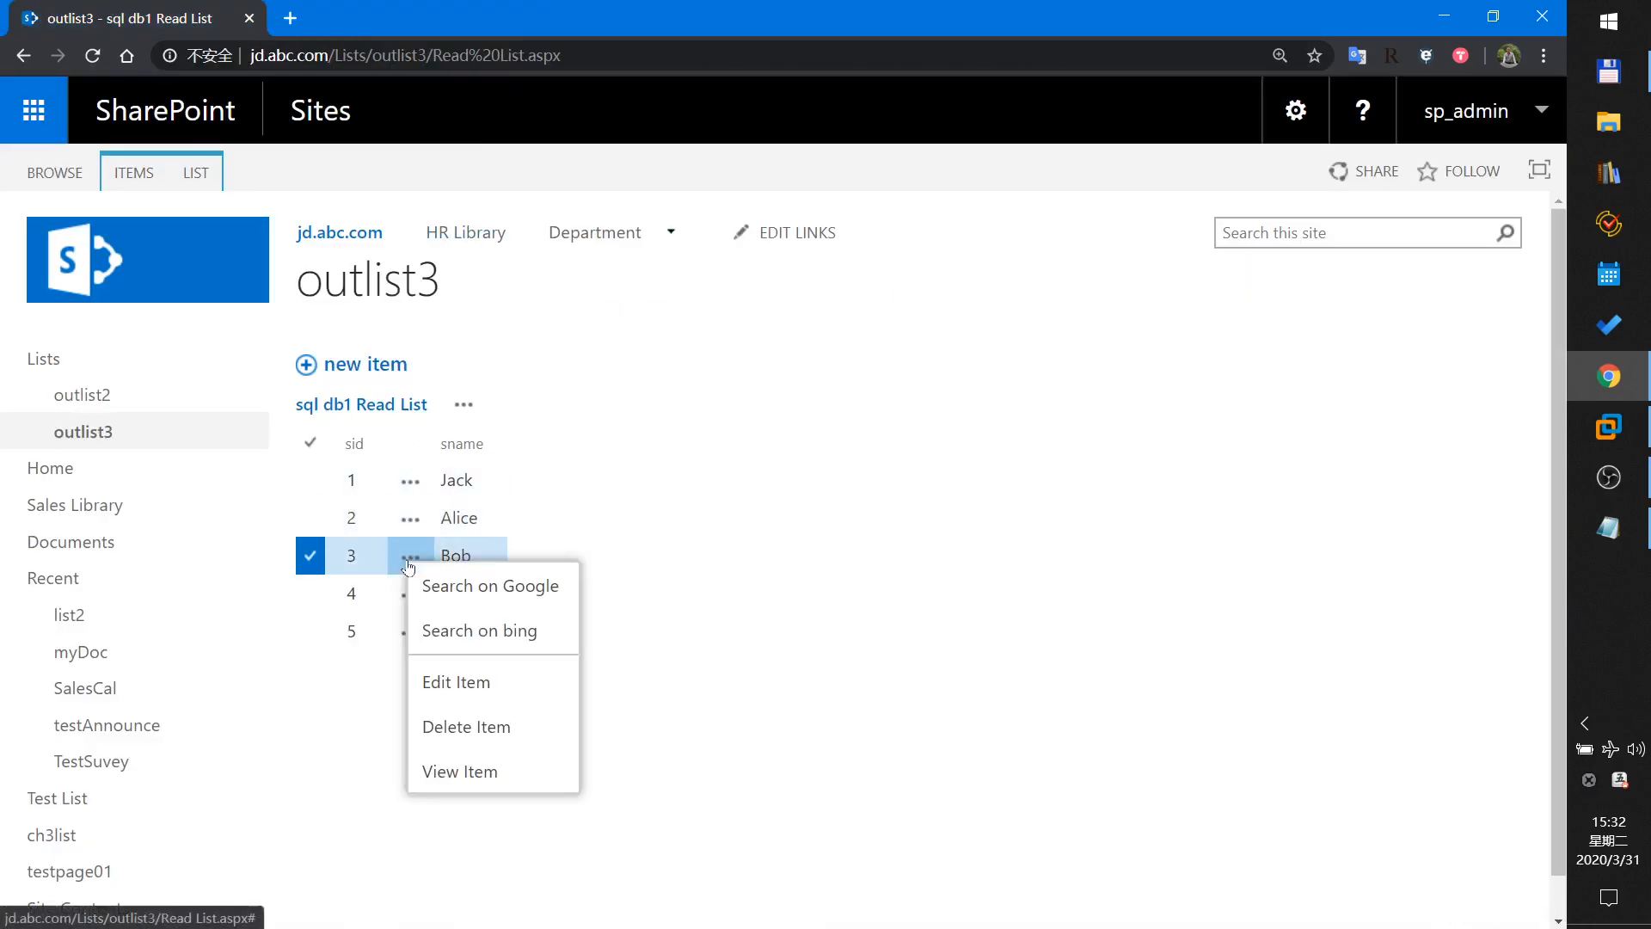
pyautogui.click(465, 638)
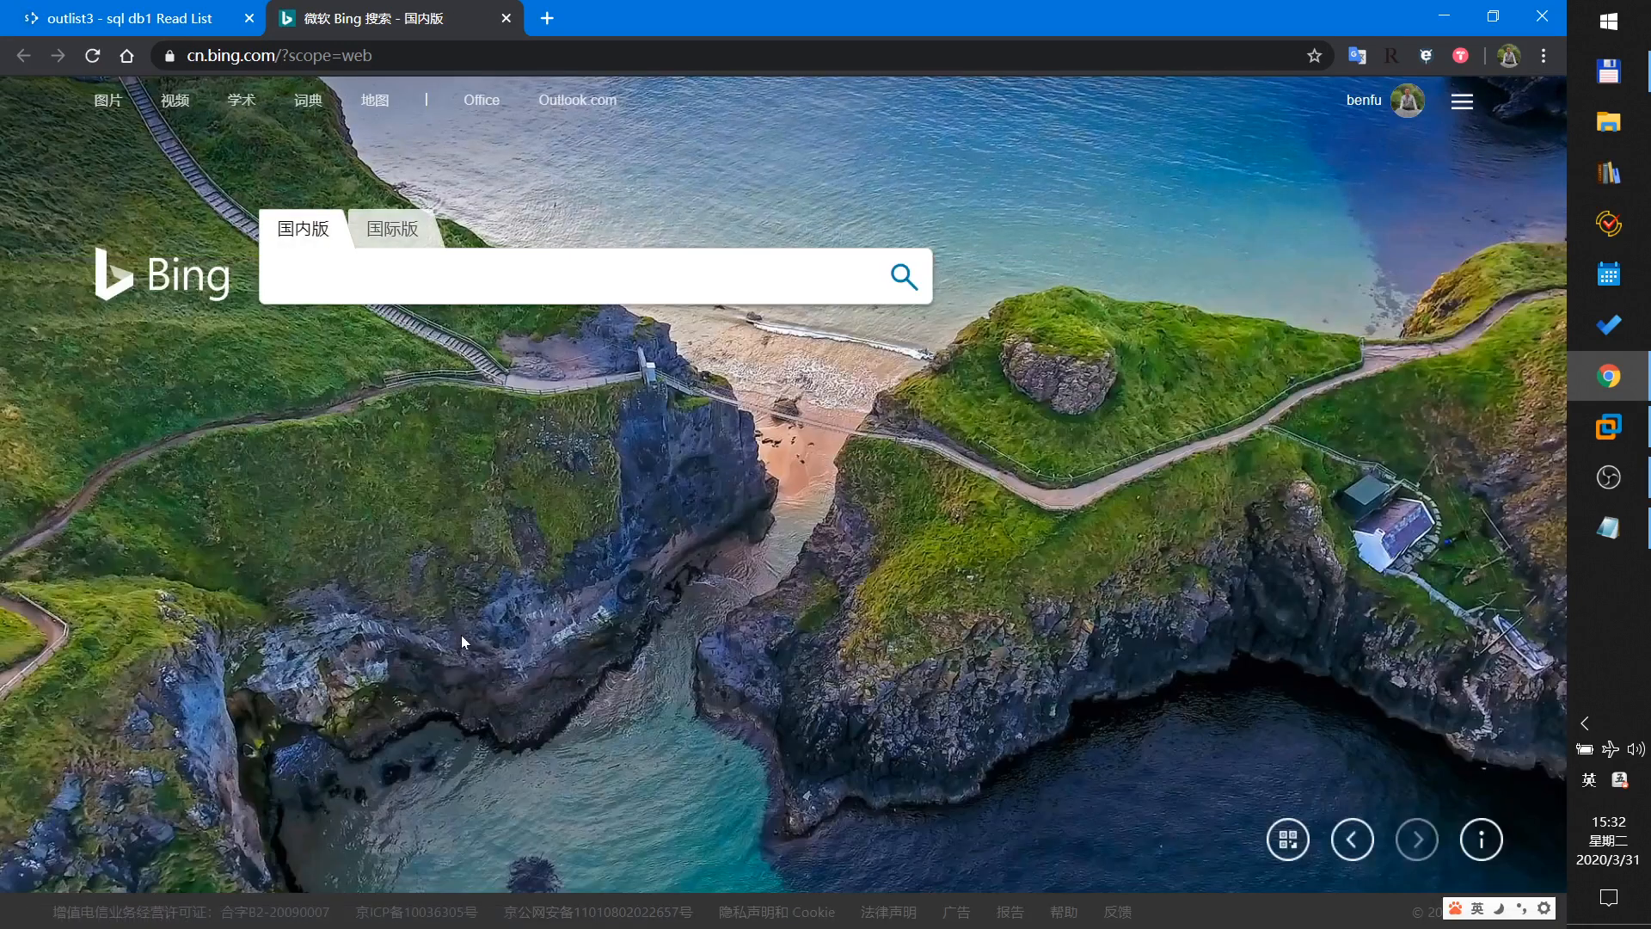
pyautogui.click(506, 18)
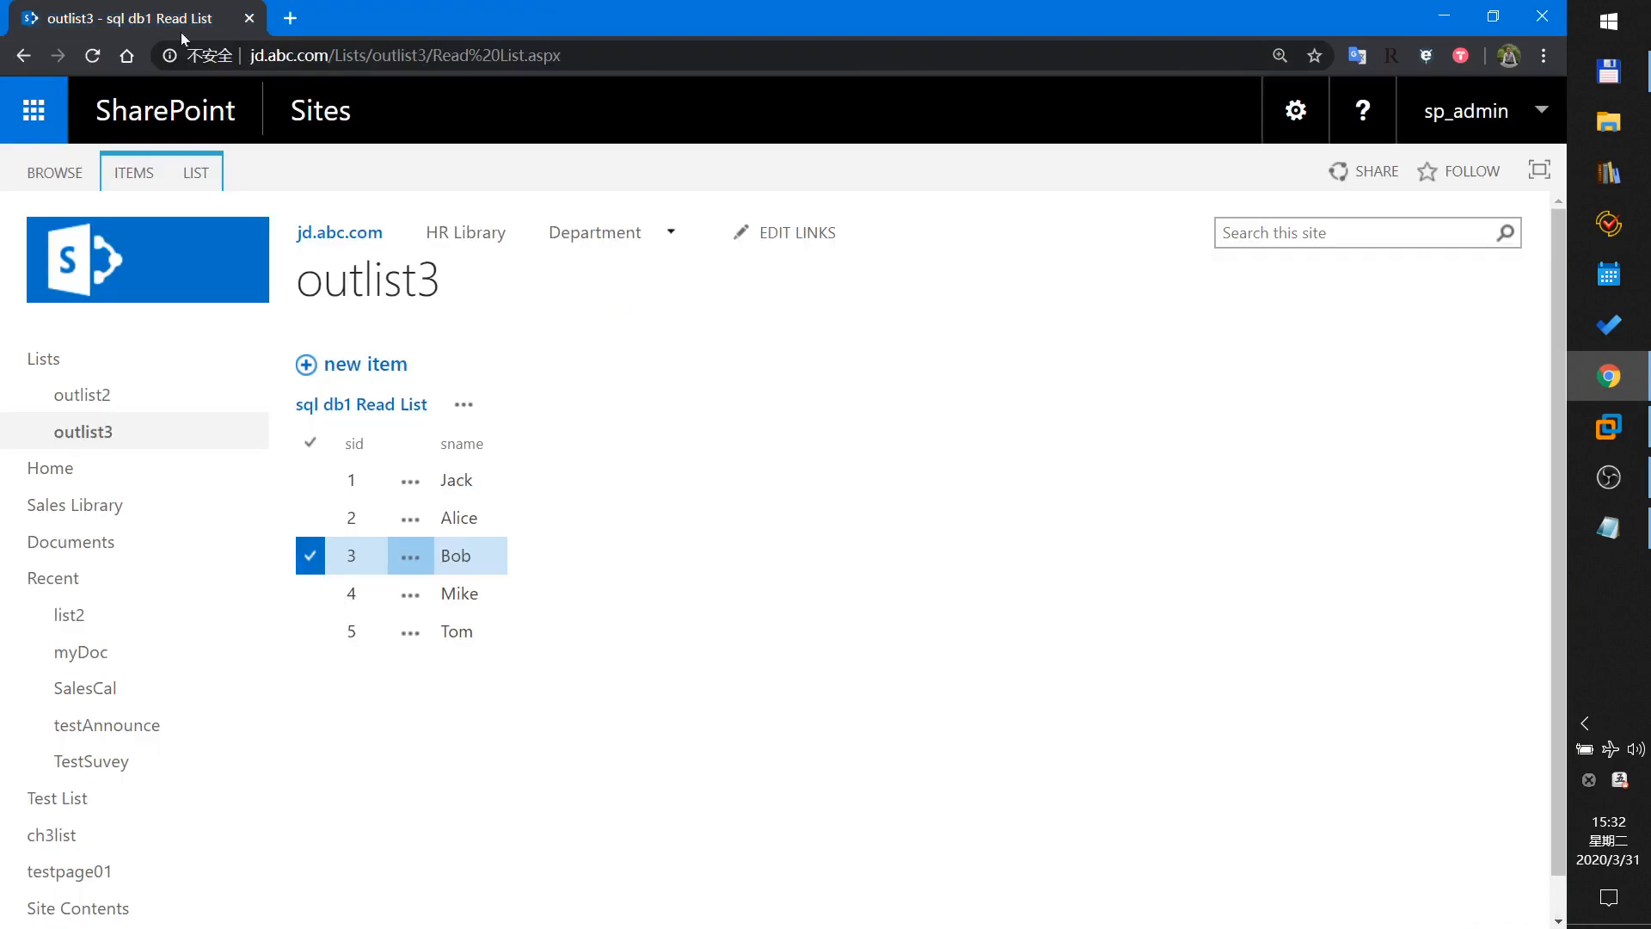
# Switch to the s22 server in VMware Workstation and open the Search on bing action of sql db1 for editing.
pyautogui.click(1593, 446)
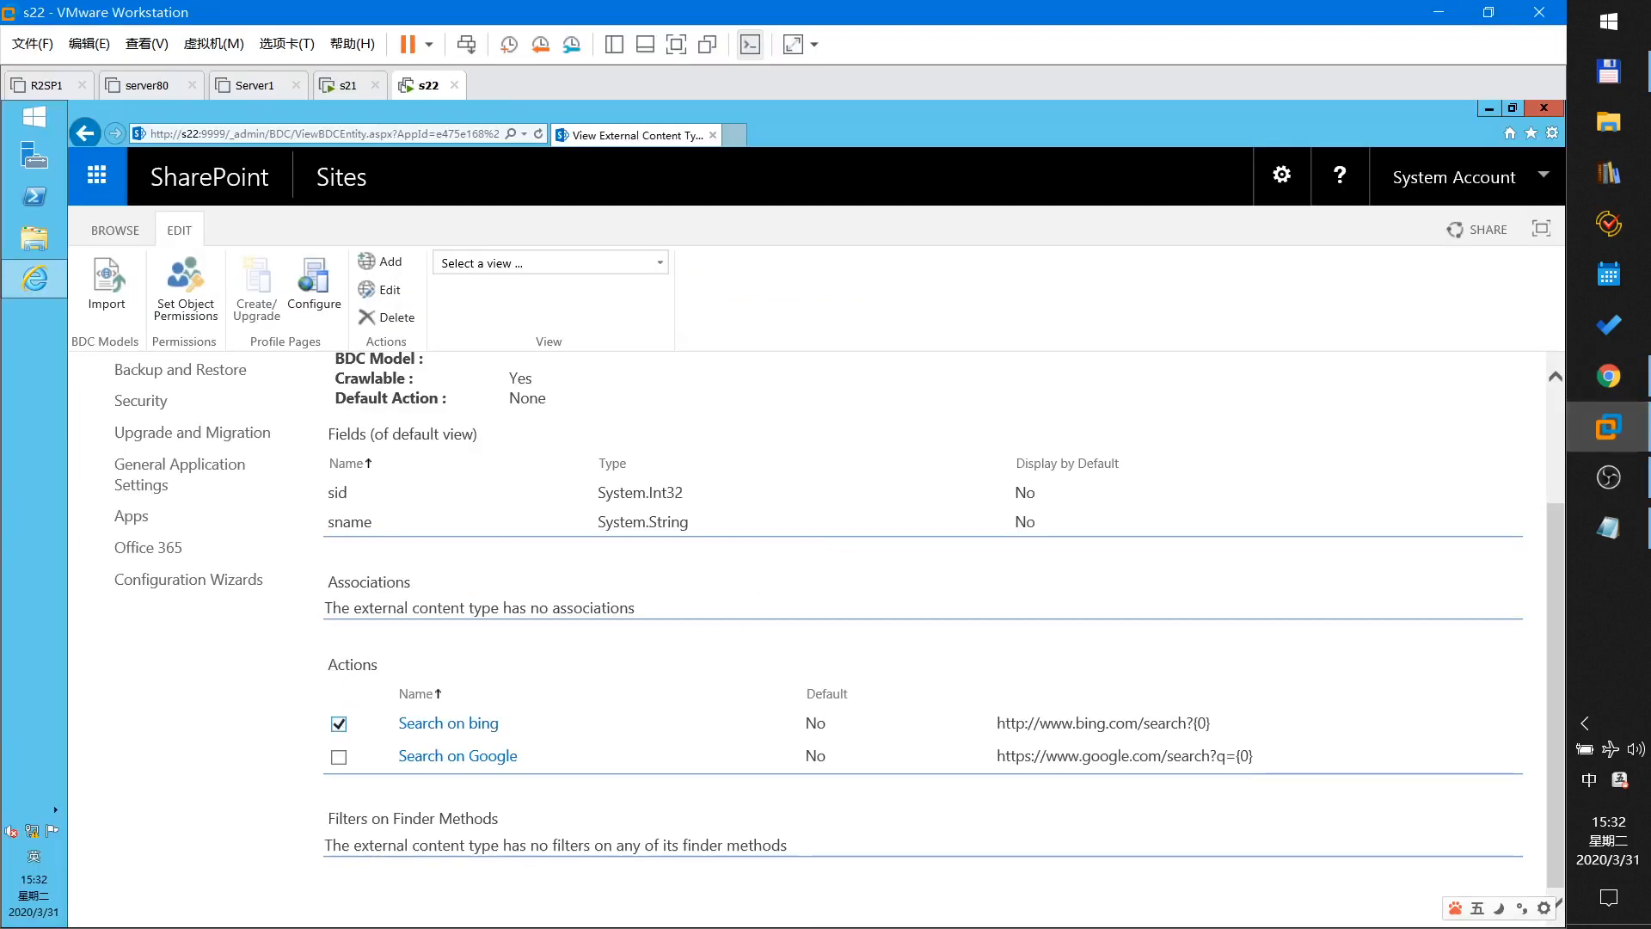
pyautogui.click(388, 290)
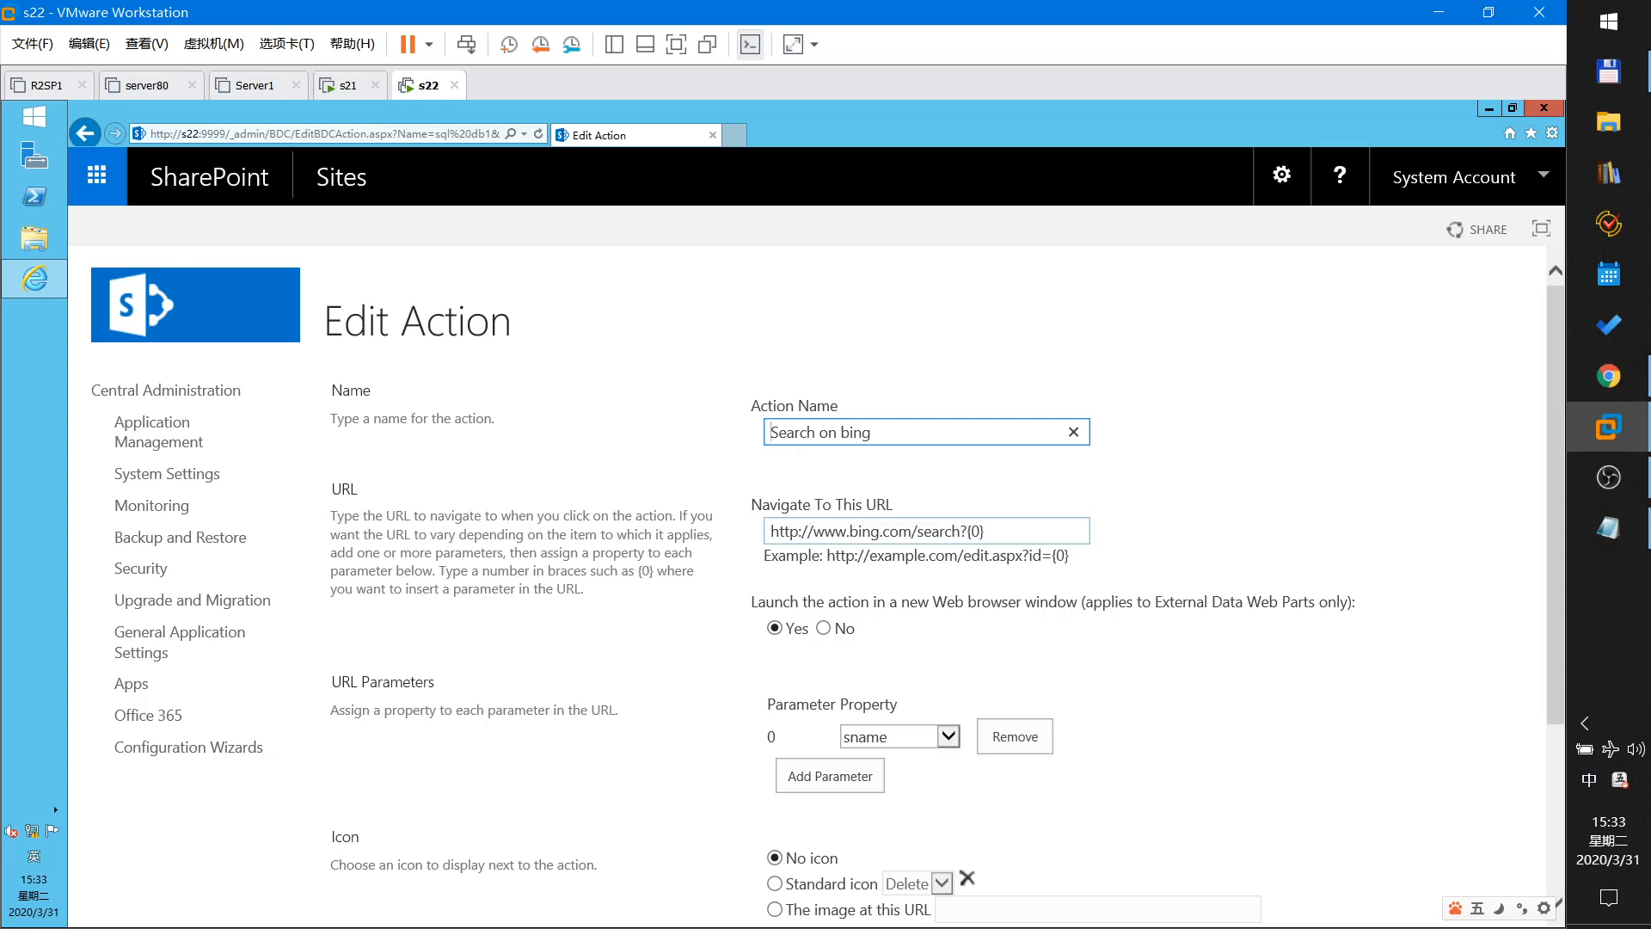
pyautogui.click(987, 532)
pyautogui.hotkey('shift', 'Left')
pyautogui.hotkey('shift', 'Left')
pyautogui.hotkey('shift', 'Left')
pyautogui.hotkey('shift', 'Left')
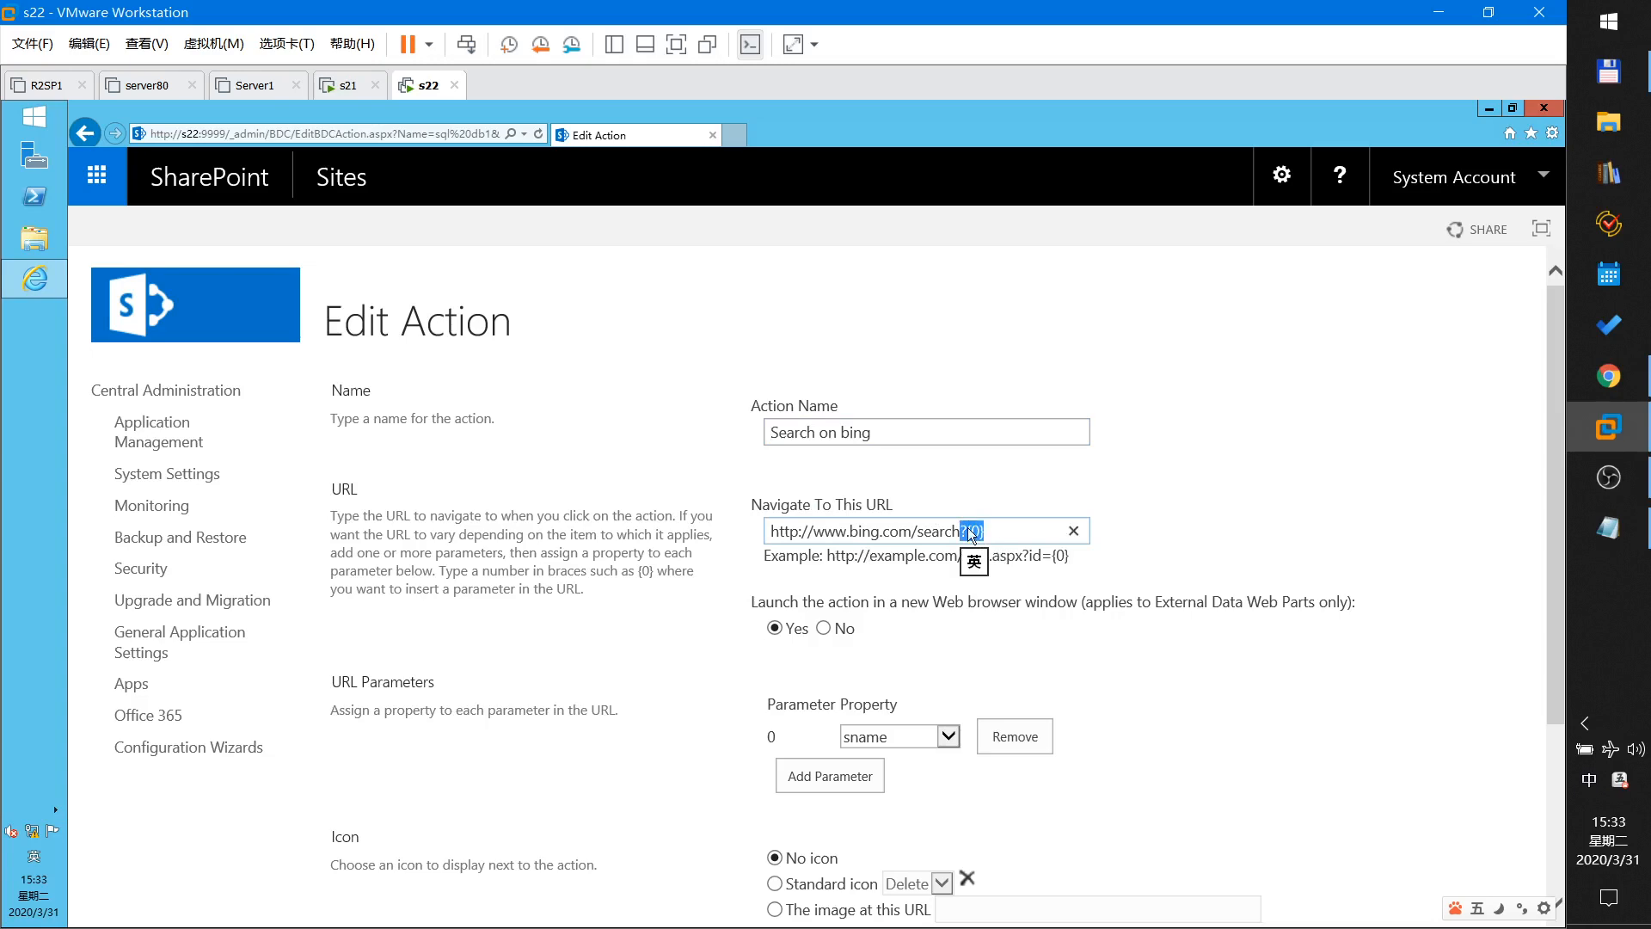
# Check the query part of the Search on Bing URL in the Notepad notes, then return to VMware Workstation.
pyautogui.click(1609, 527)
pyautogui.scroll(-3, 757, 430)
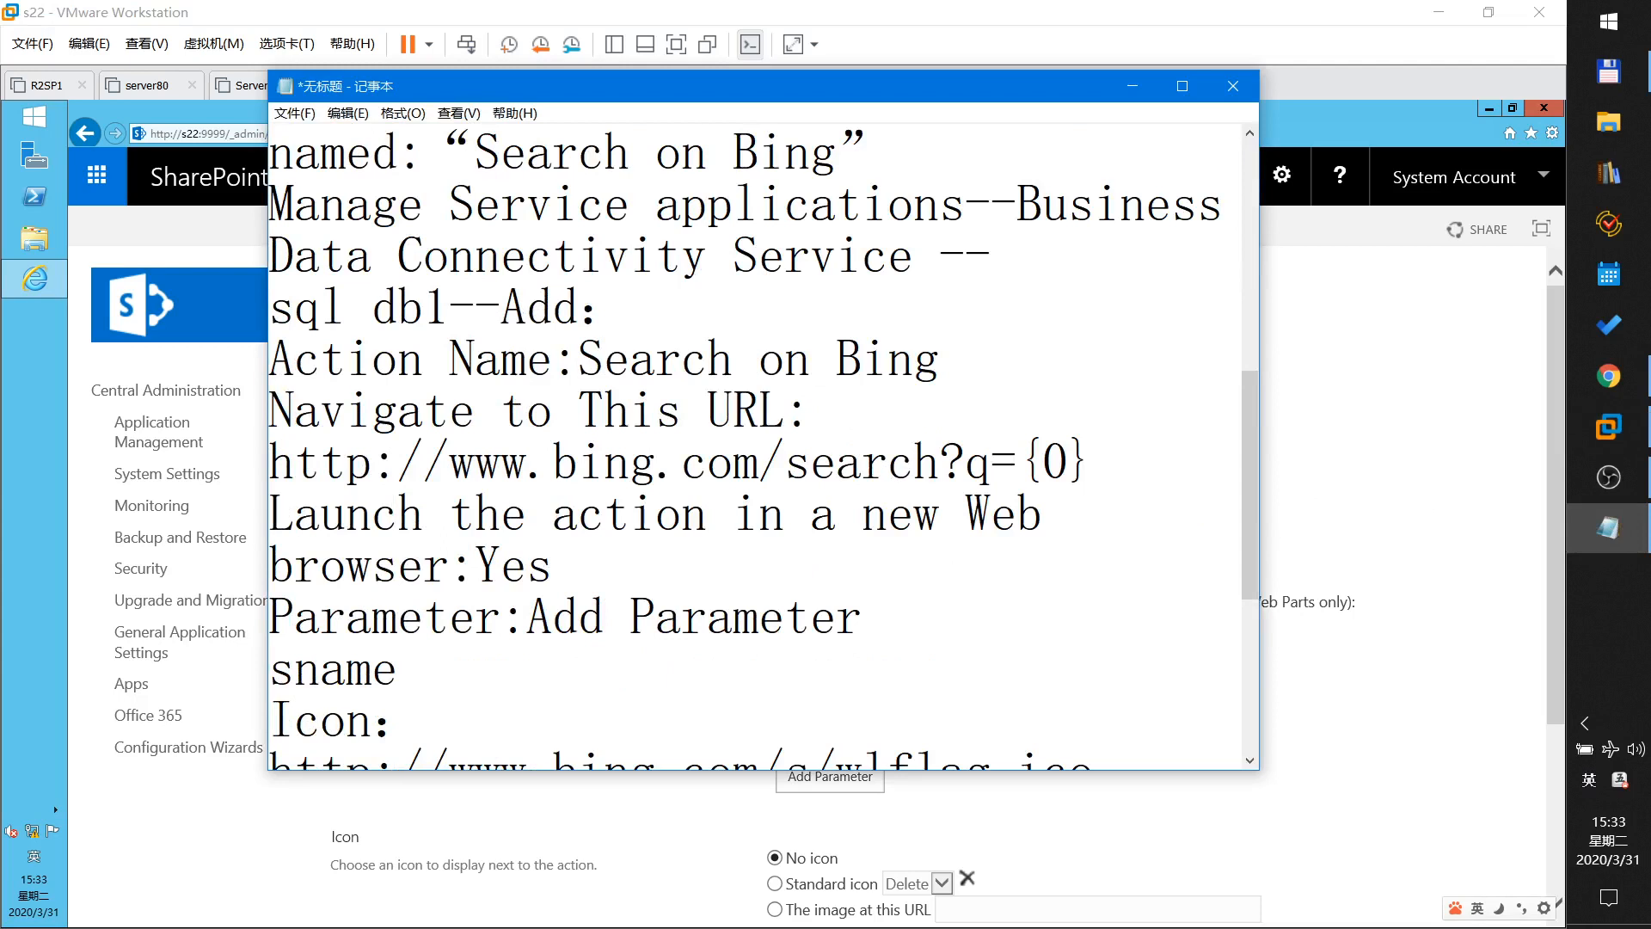
pyautogui.moveTo(967, 460); pyautogui.dragTo(1099, 448)
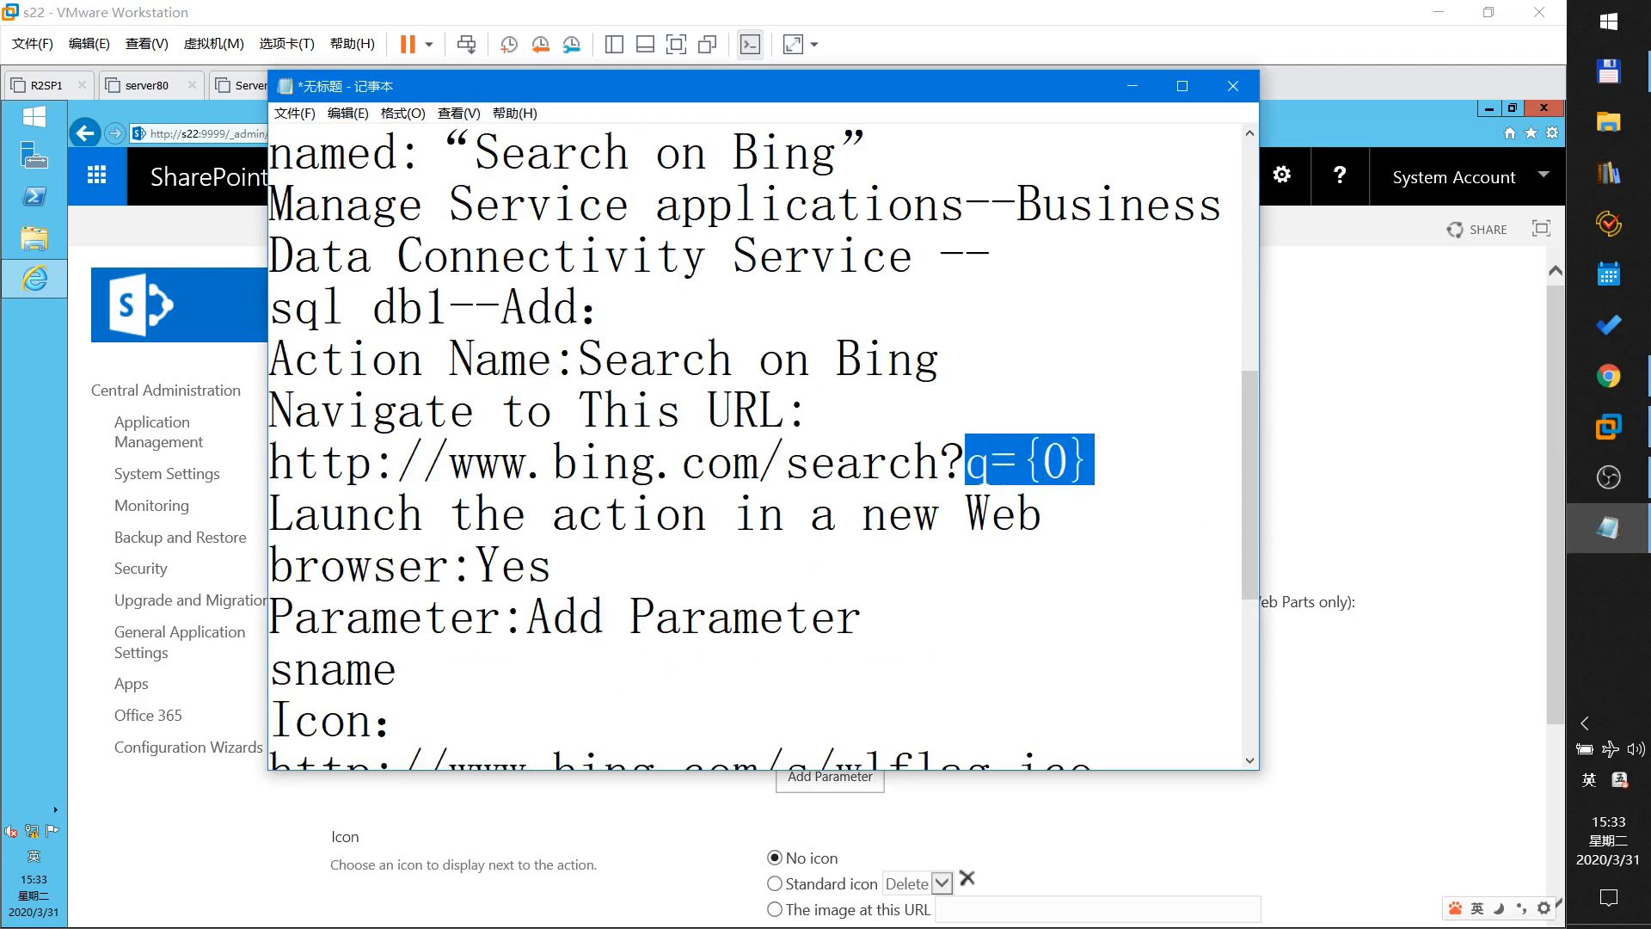
pyautogui.moveTo(1610, 532)
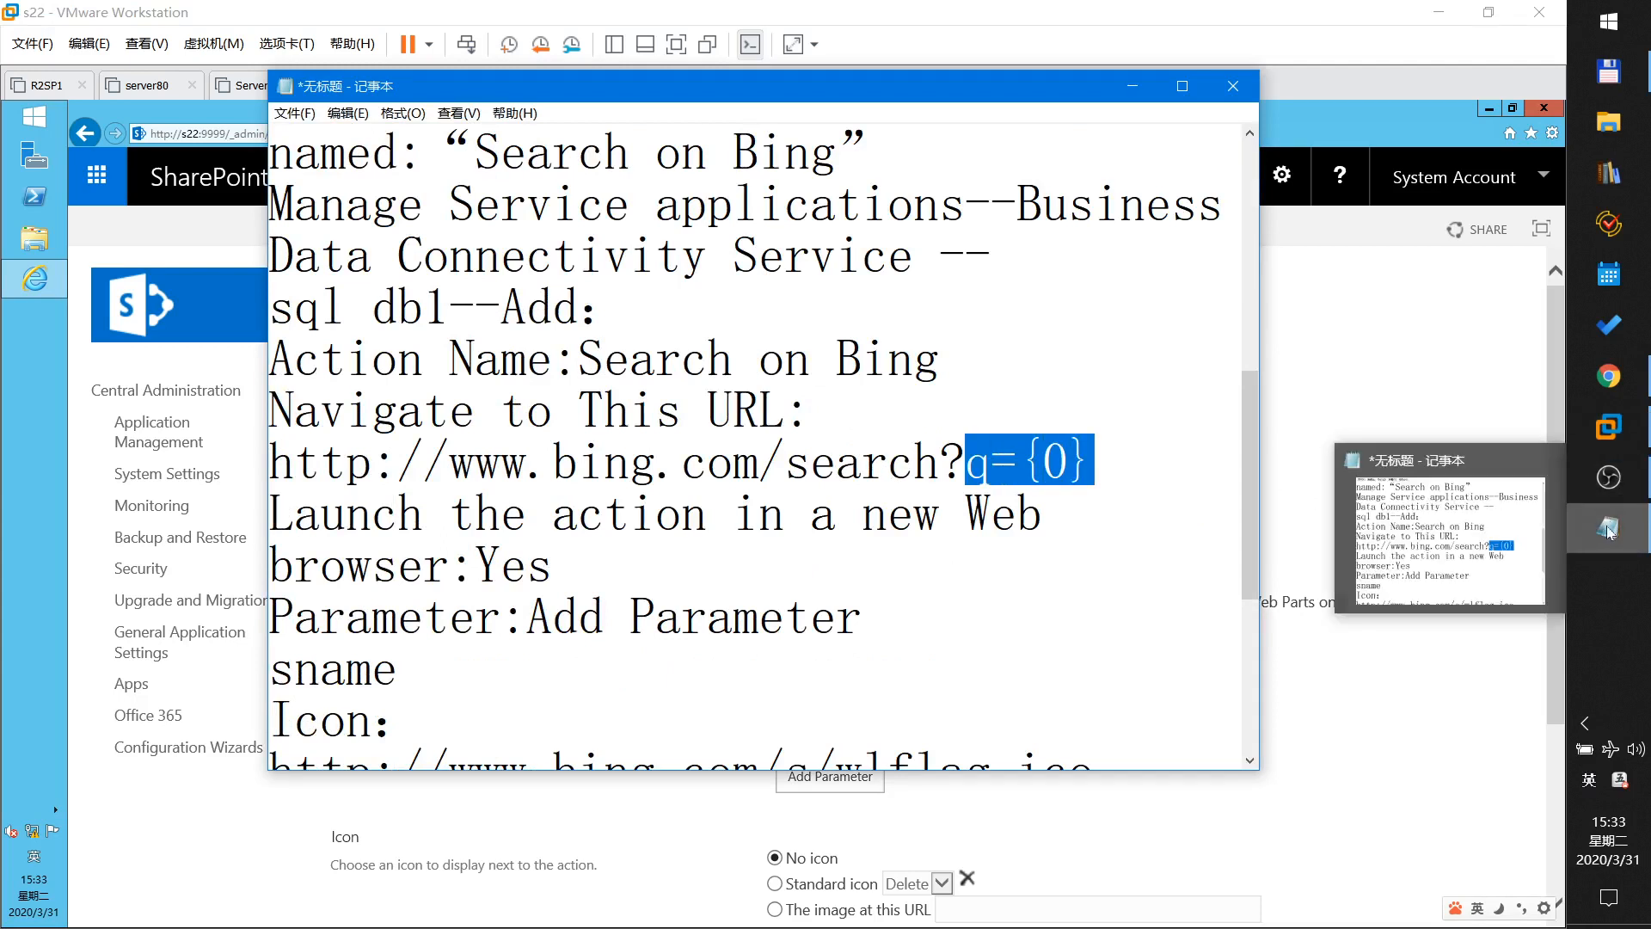
pyautogui.moveTo(1614, 437)
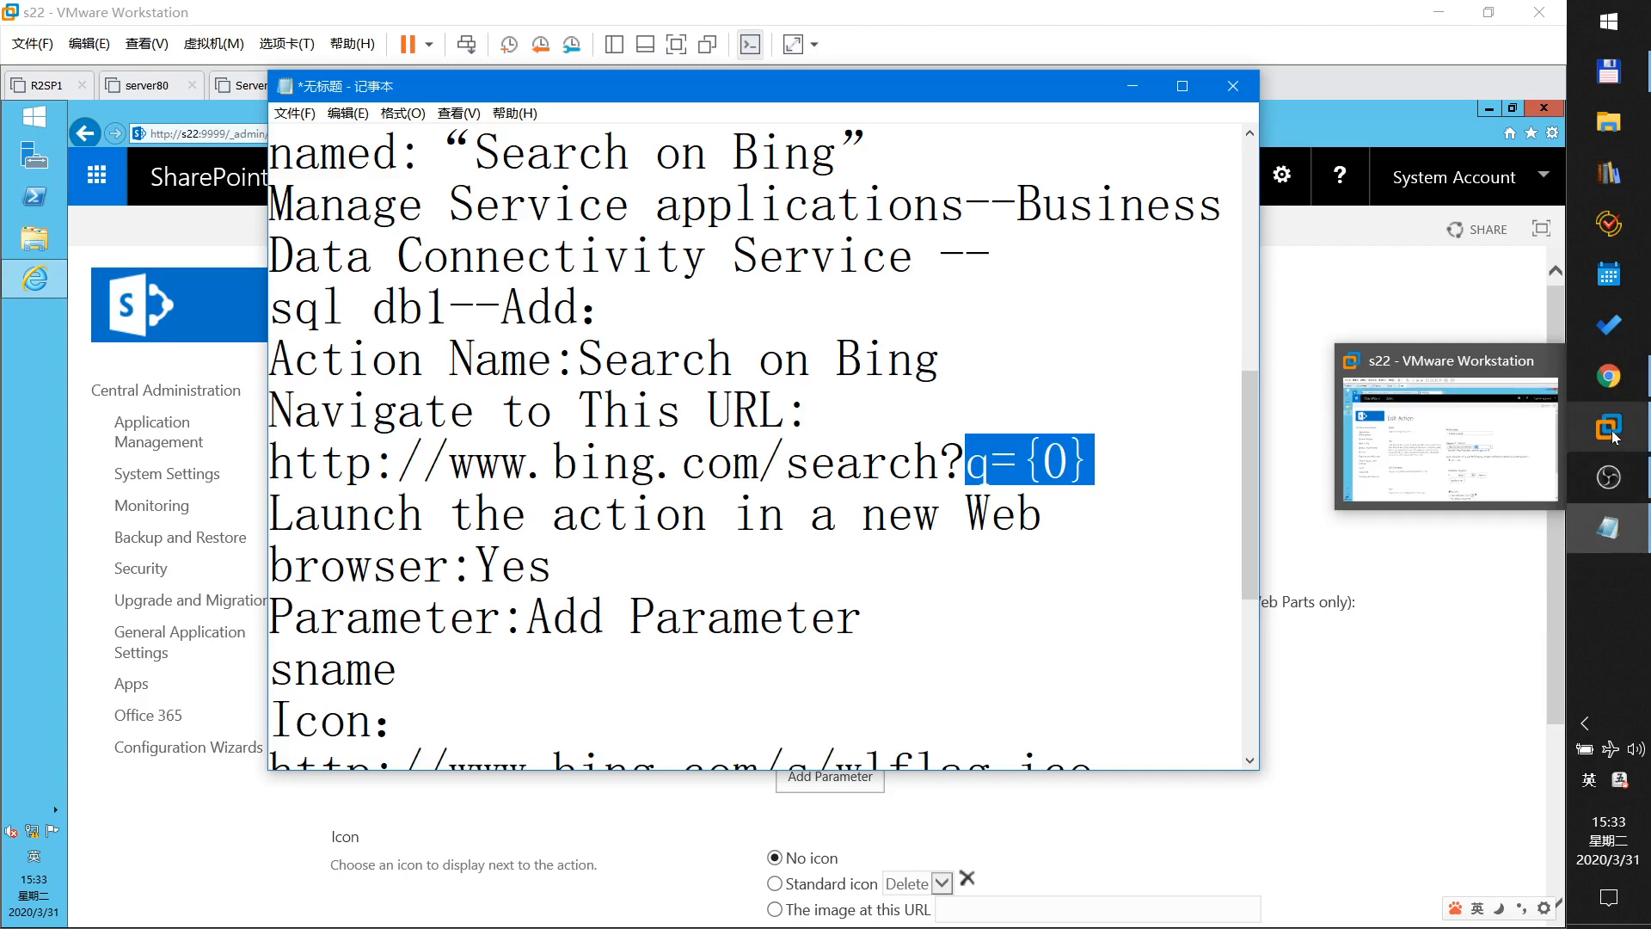
pyautogui.click(1613, 437)
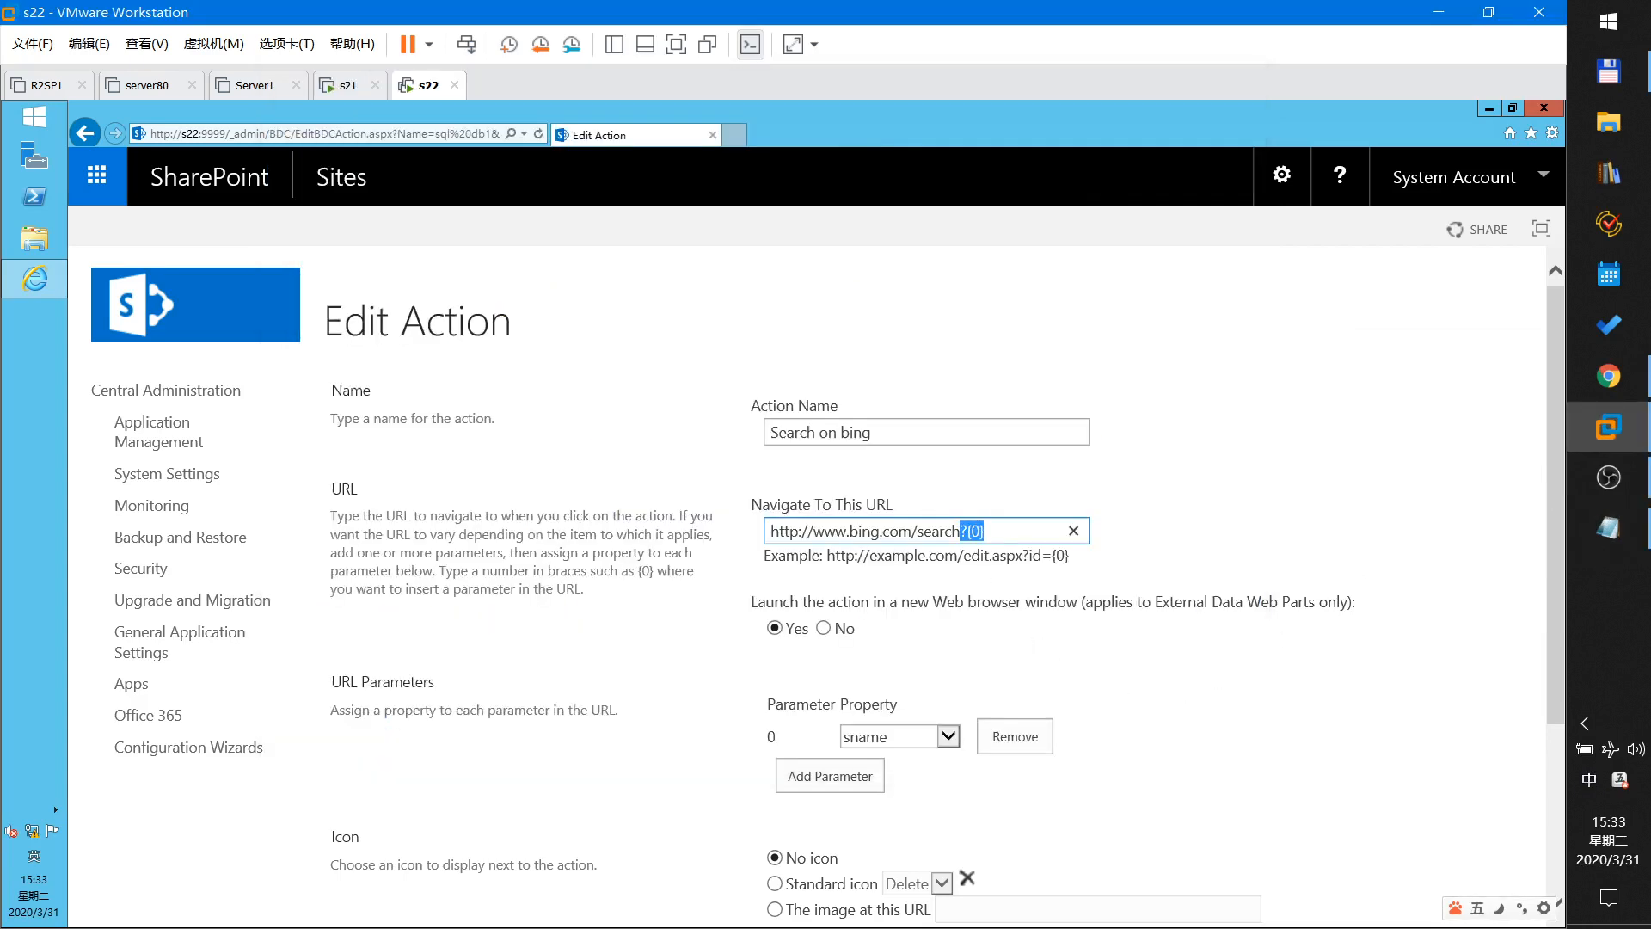
pyautogui.click(967, 531)
pyautogui.write('q=')
pyautogui.scroll(-3, 1003, 714)
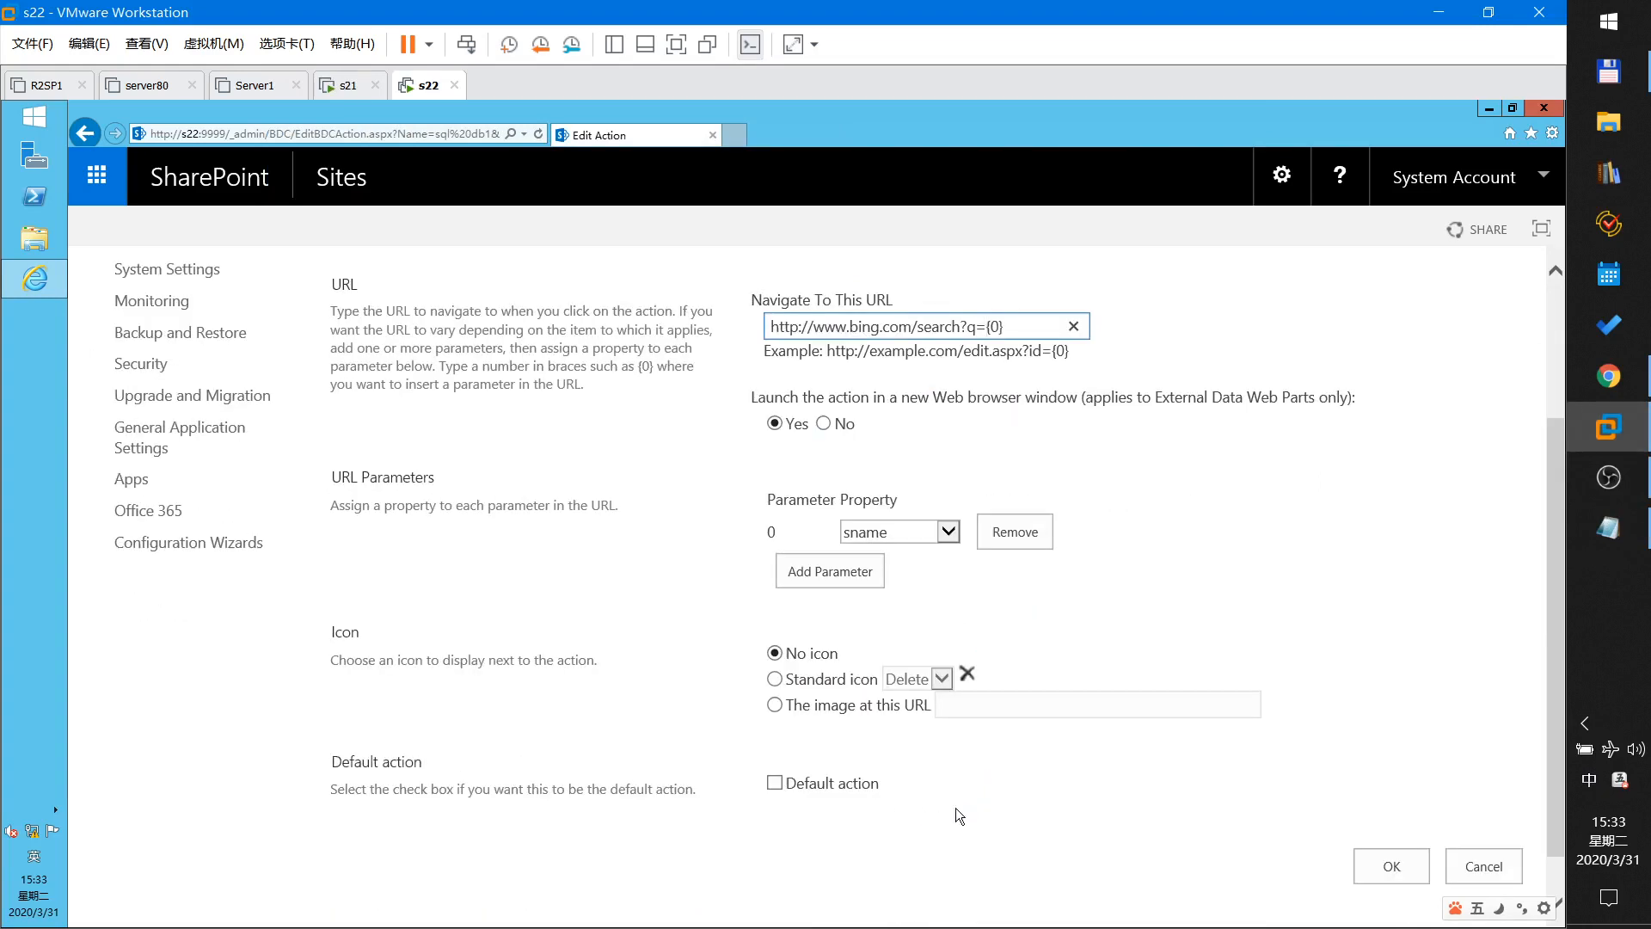
pyautogui.click(1386, 874)
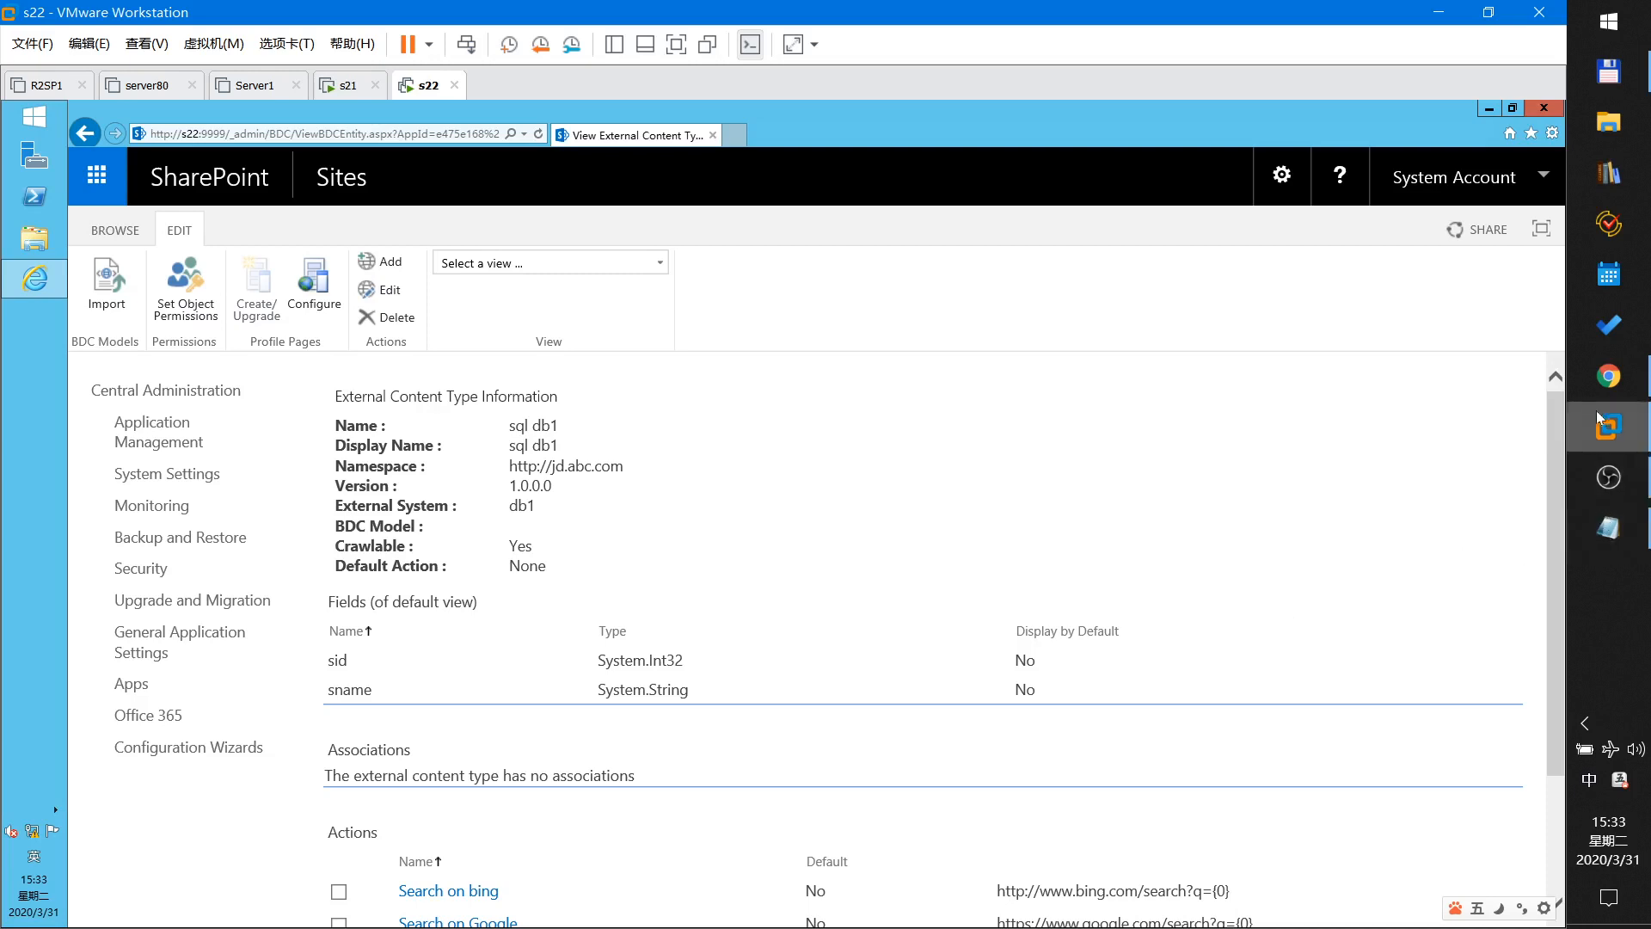
# Switch to Chrome, reload the outlist3 page and run Search on bing for the entry with sid 1.
pyautogui.click(1609, 375)
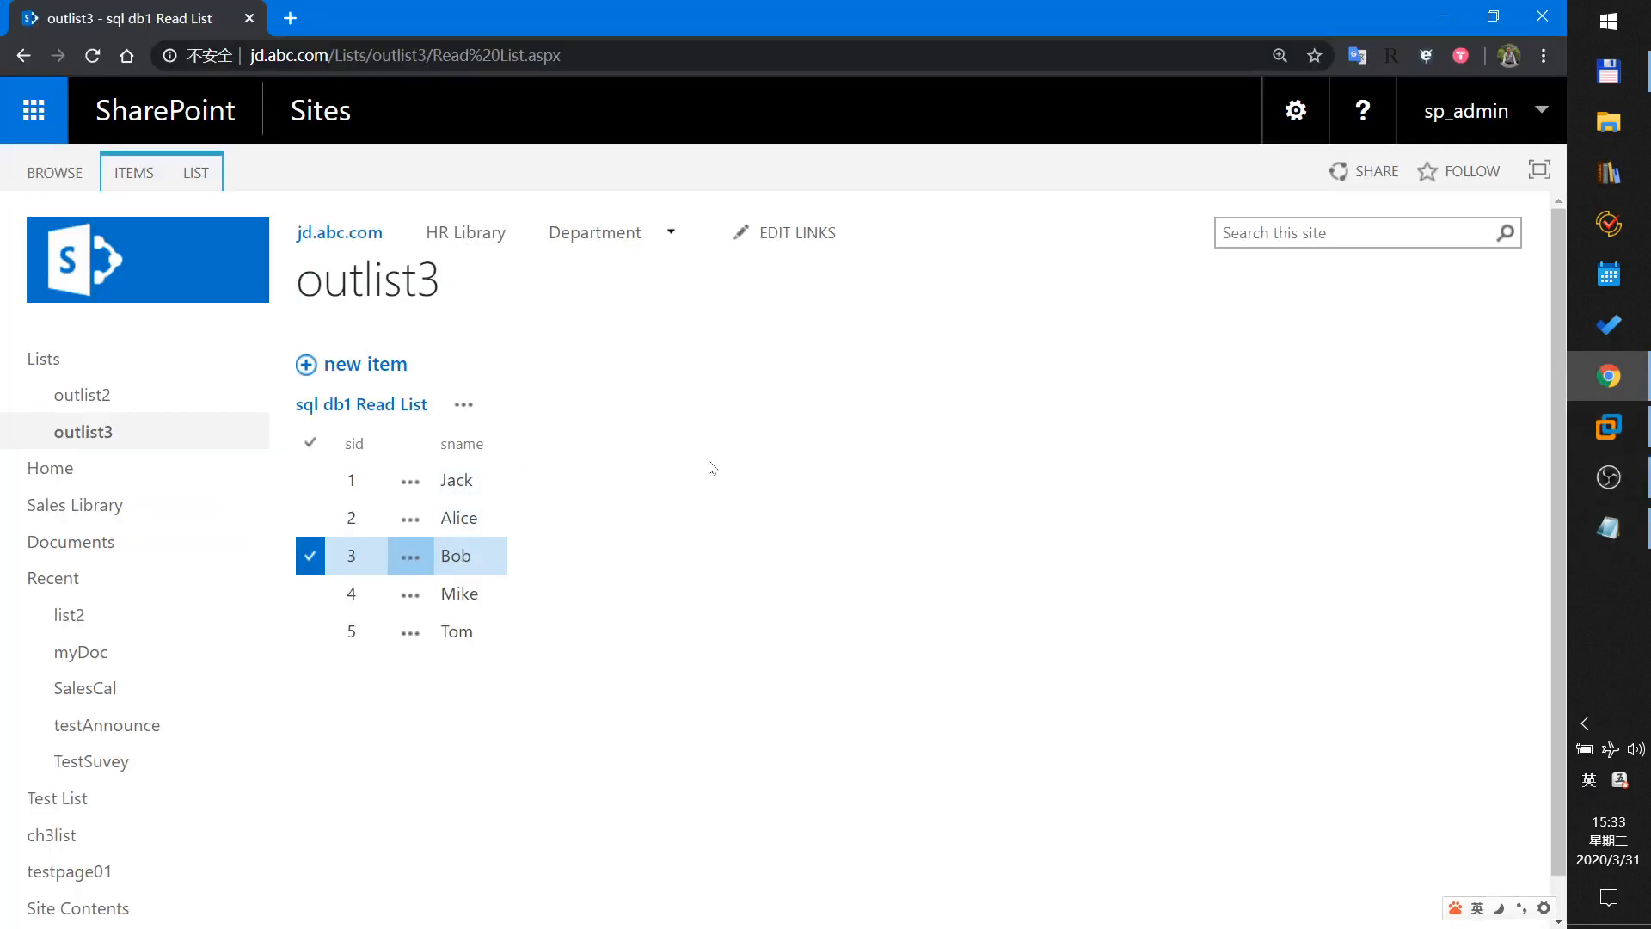
pyautogui.press('F5')
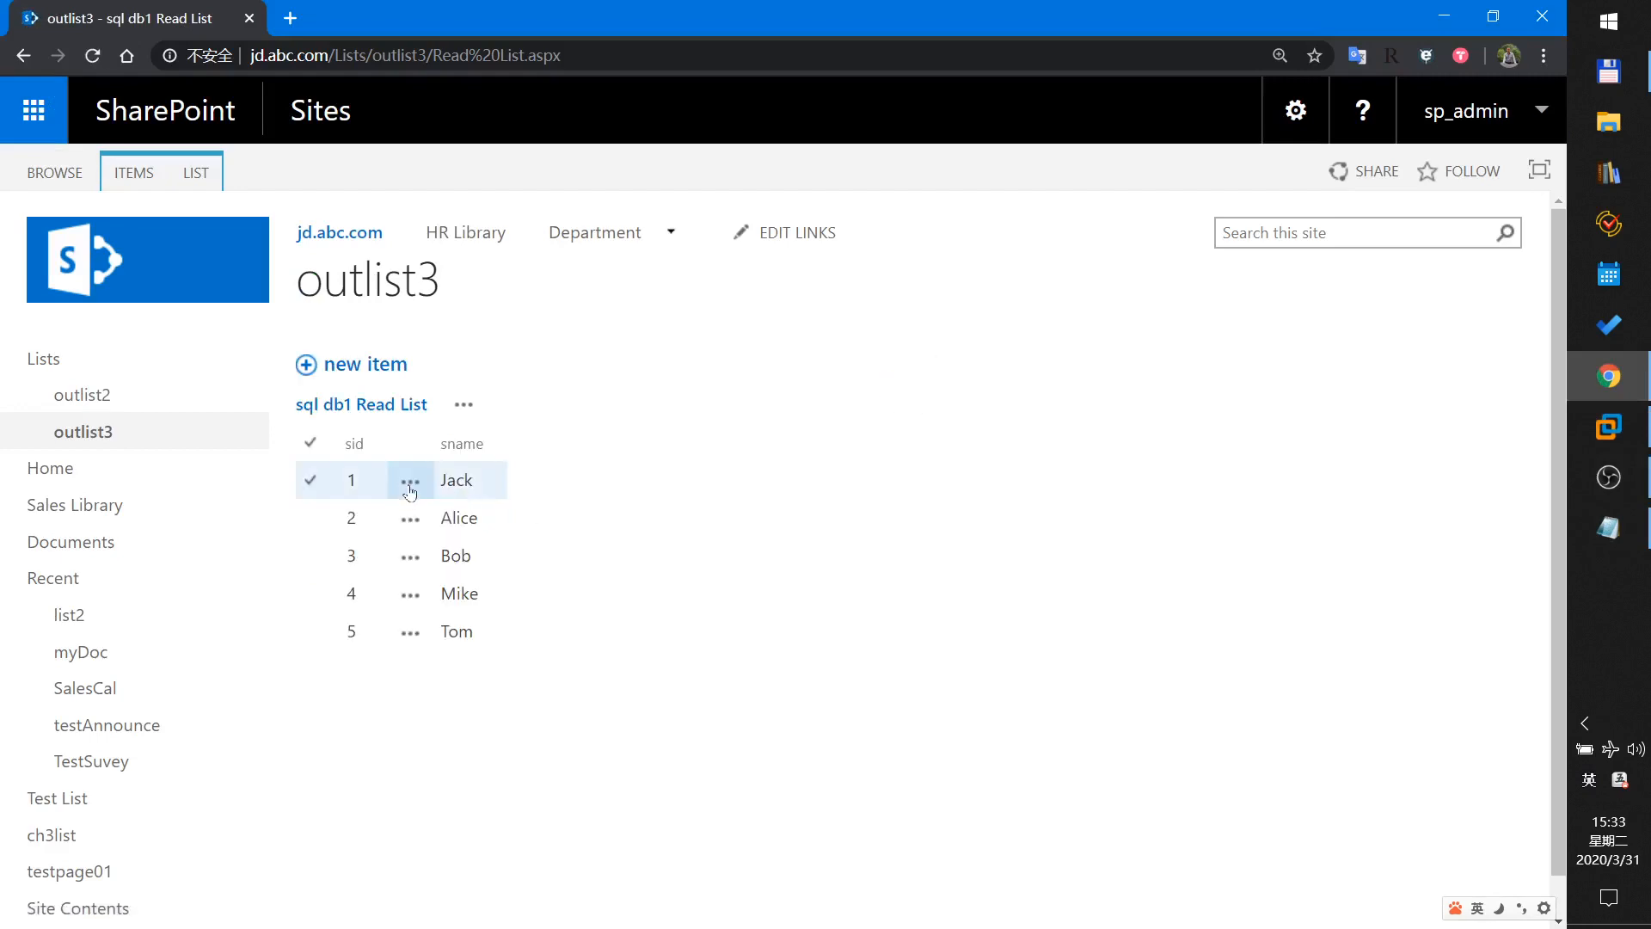
pyautogui.click(410, 488)
pyautogui.click(473, 552)
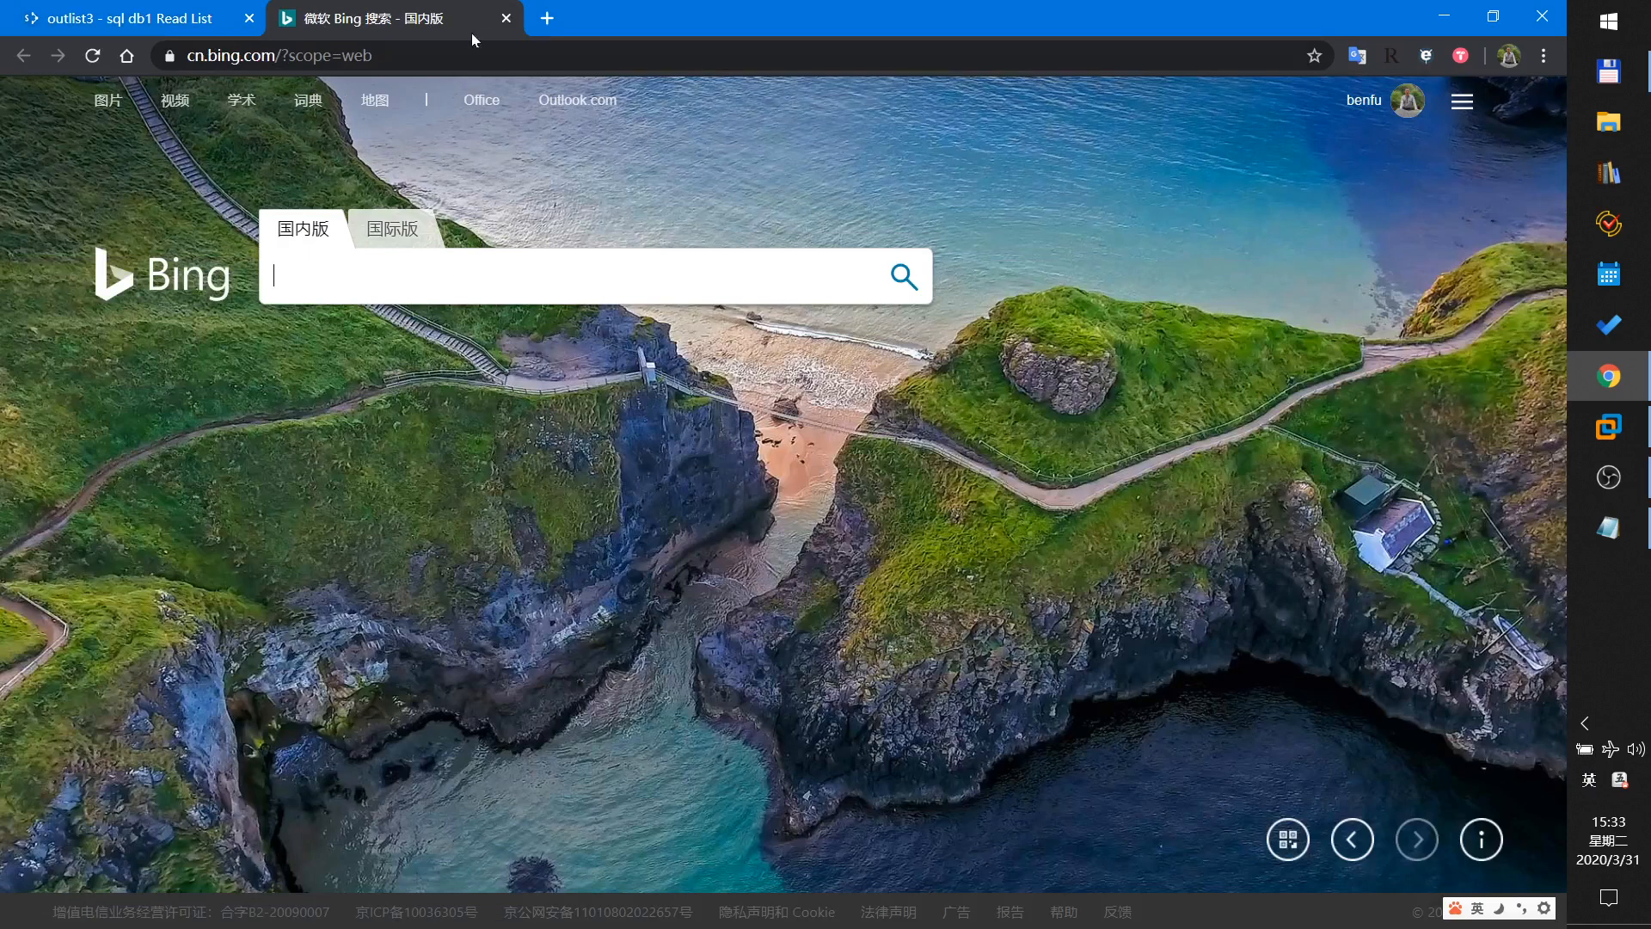
# Close the Bing page and add an external list named outlist4 that uses the sql db1 content type from db1.
pyautogui.click(505, 18)
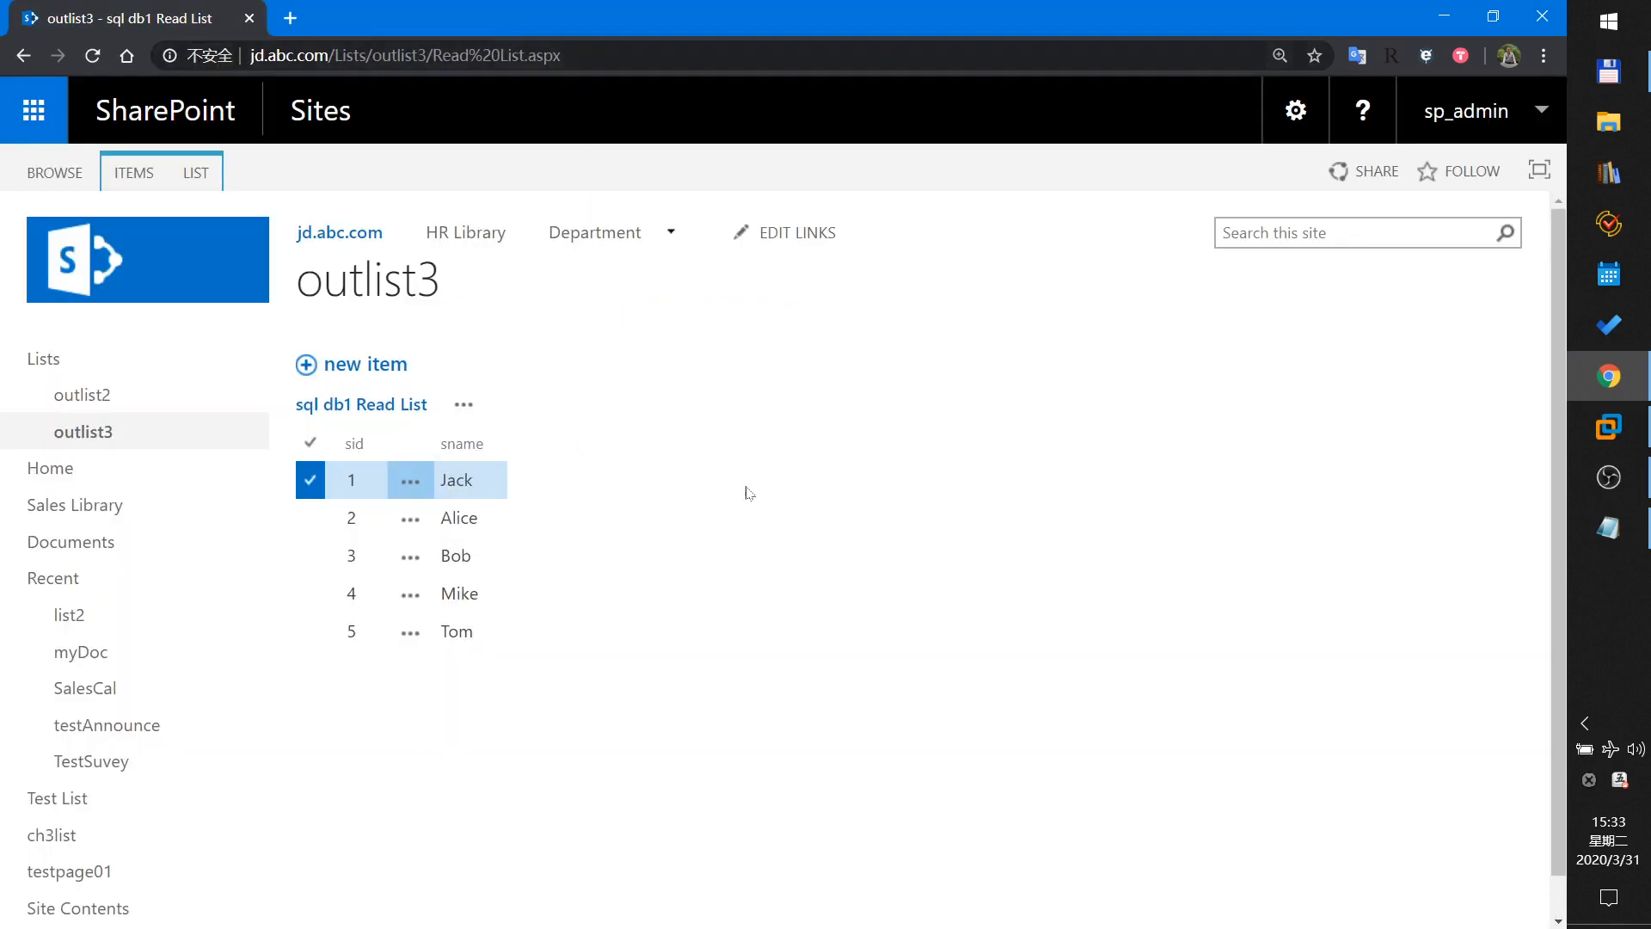
pyautogui.click(1296, 110)
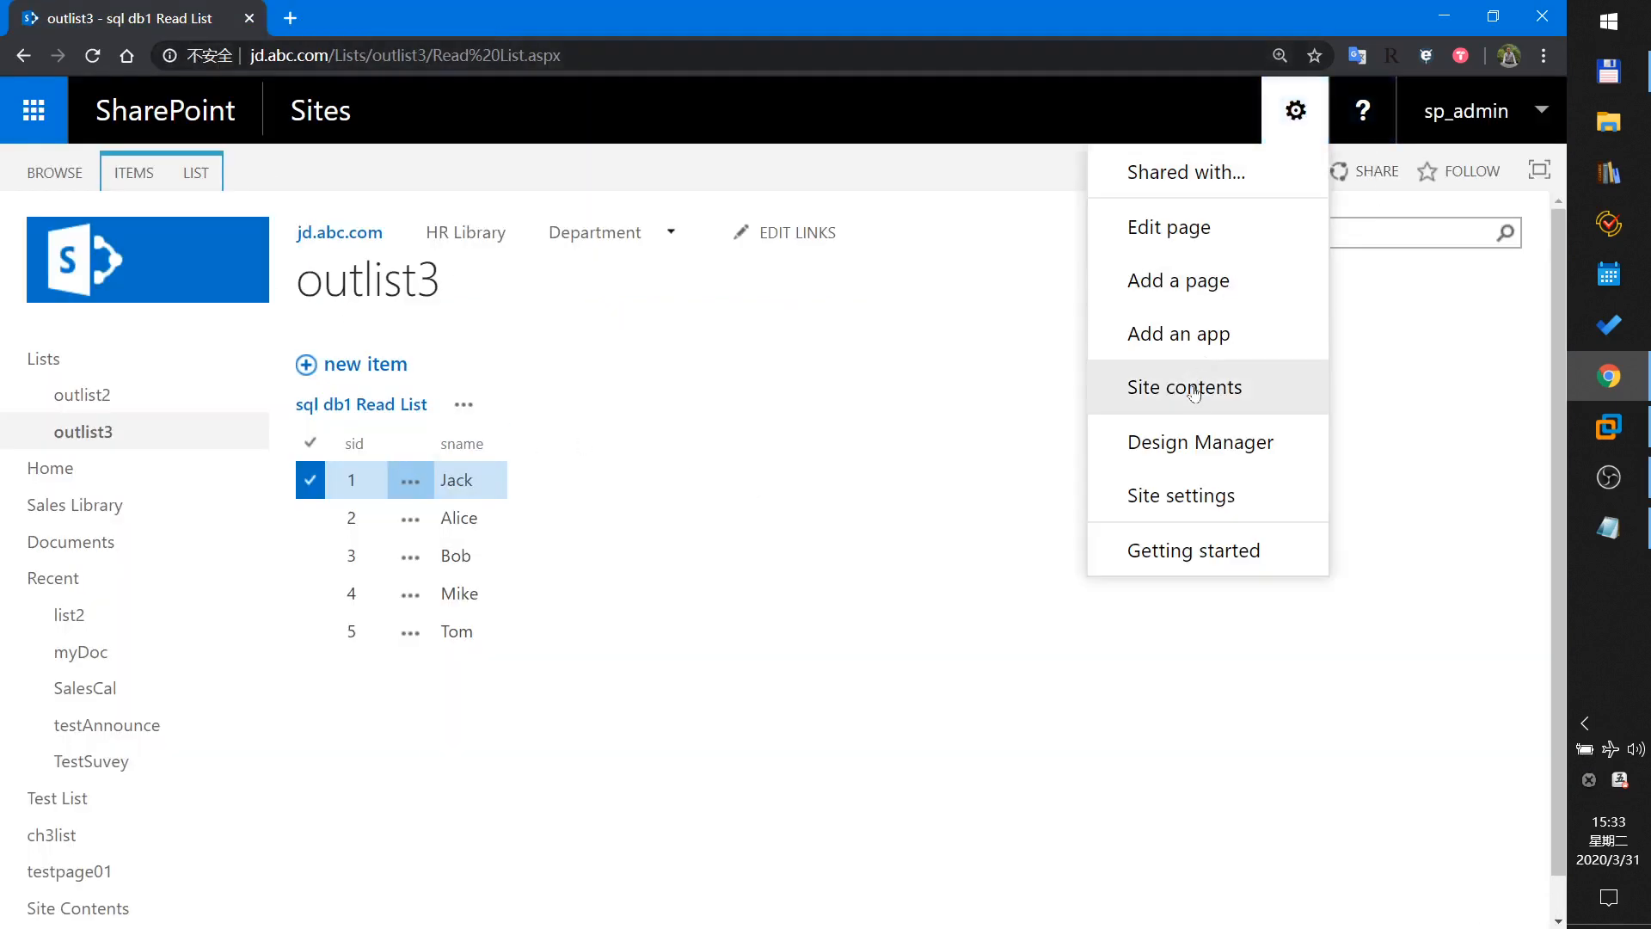
pyautogui.click(1187, 337)
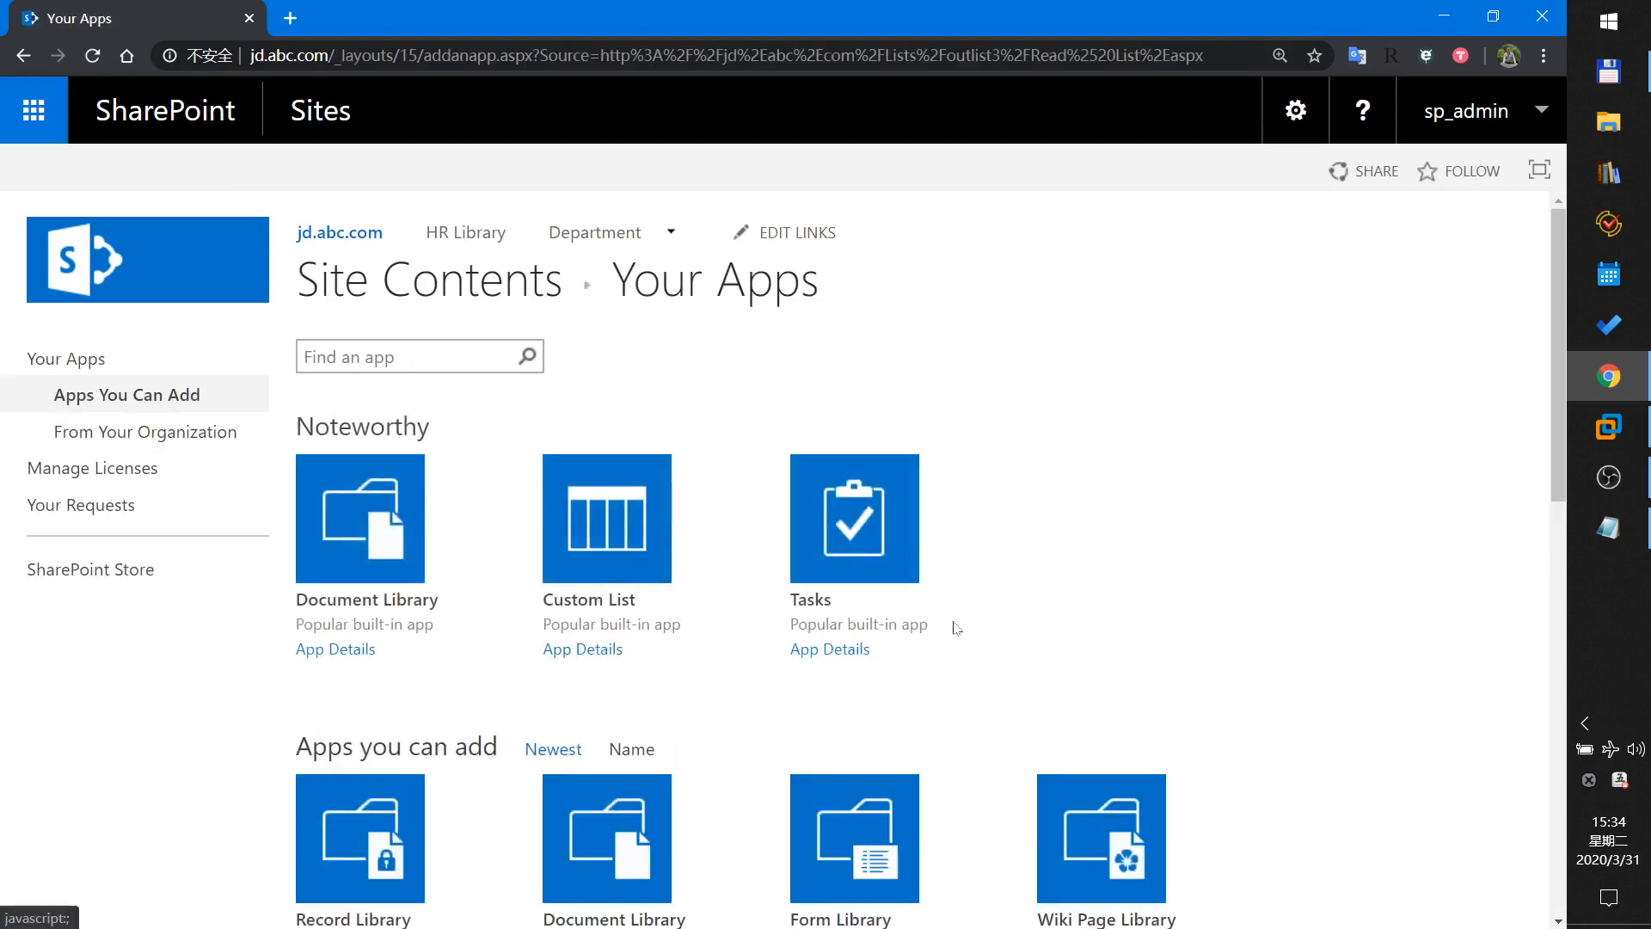
pyautogui.scroll(-12, 955, 628)
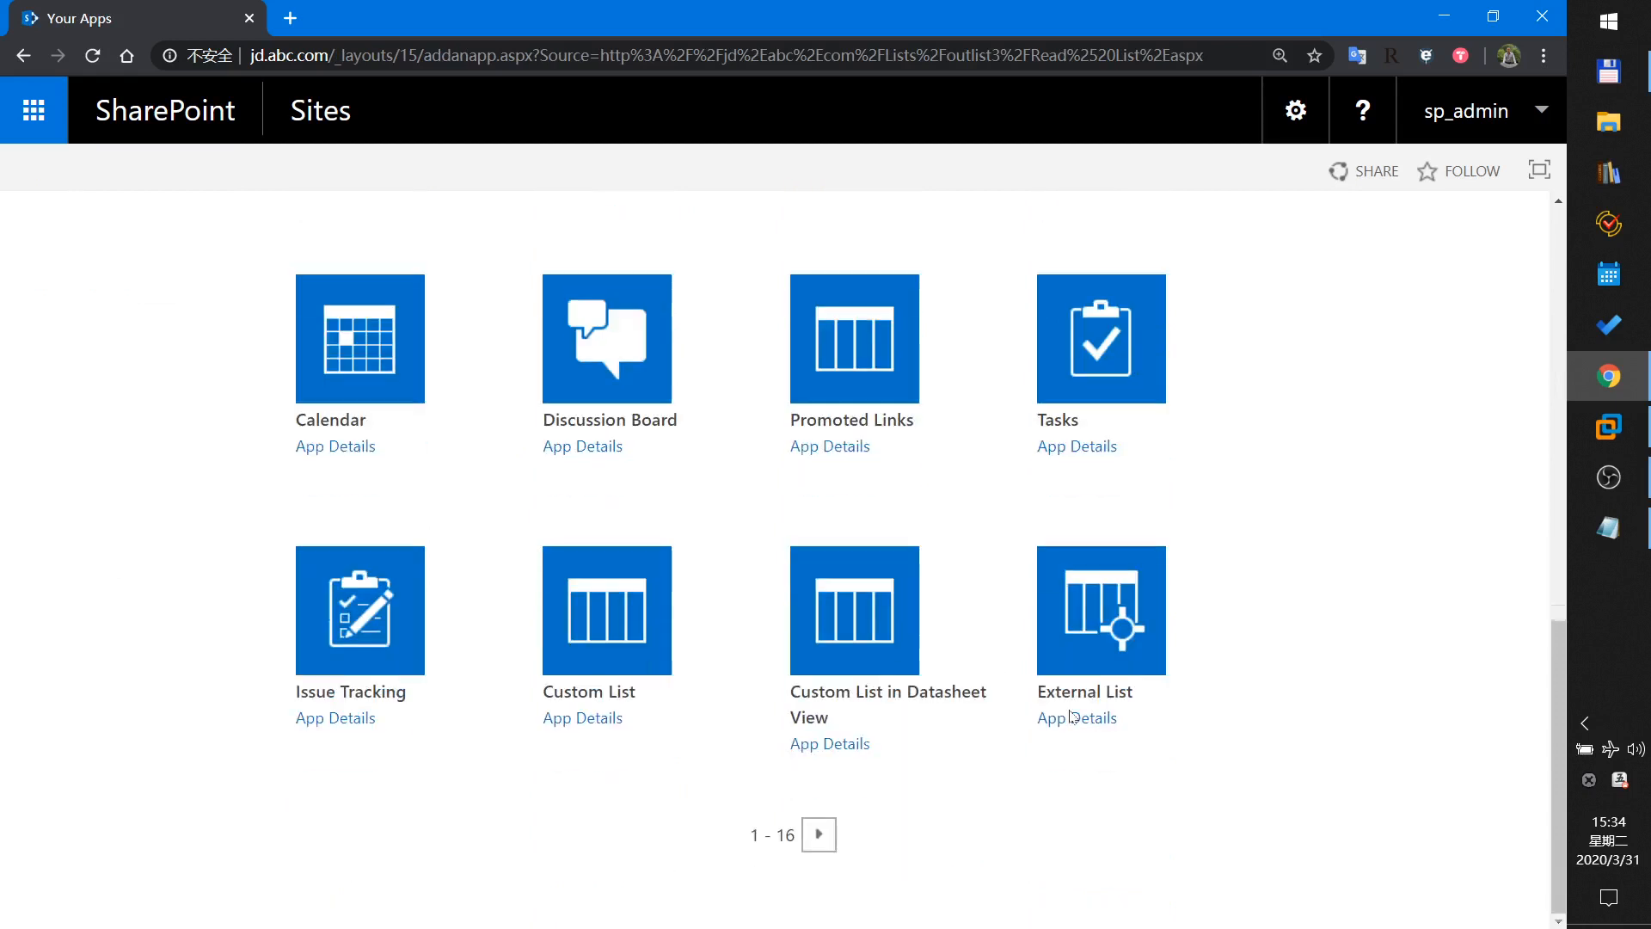
pyautogui.click(1092, 632)
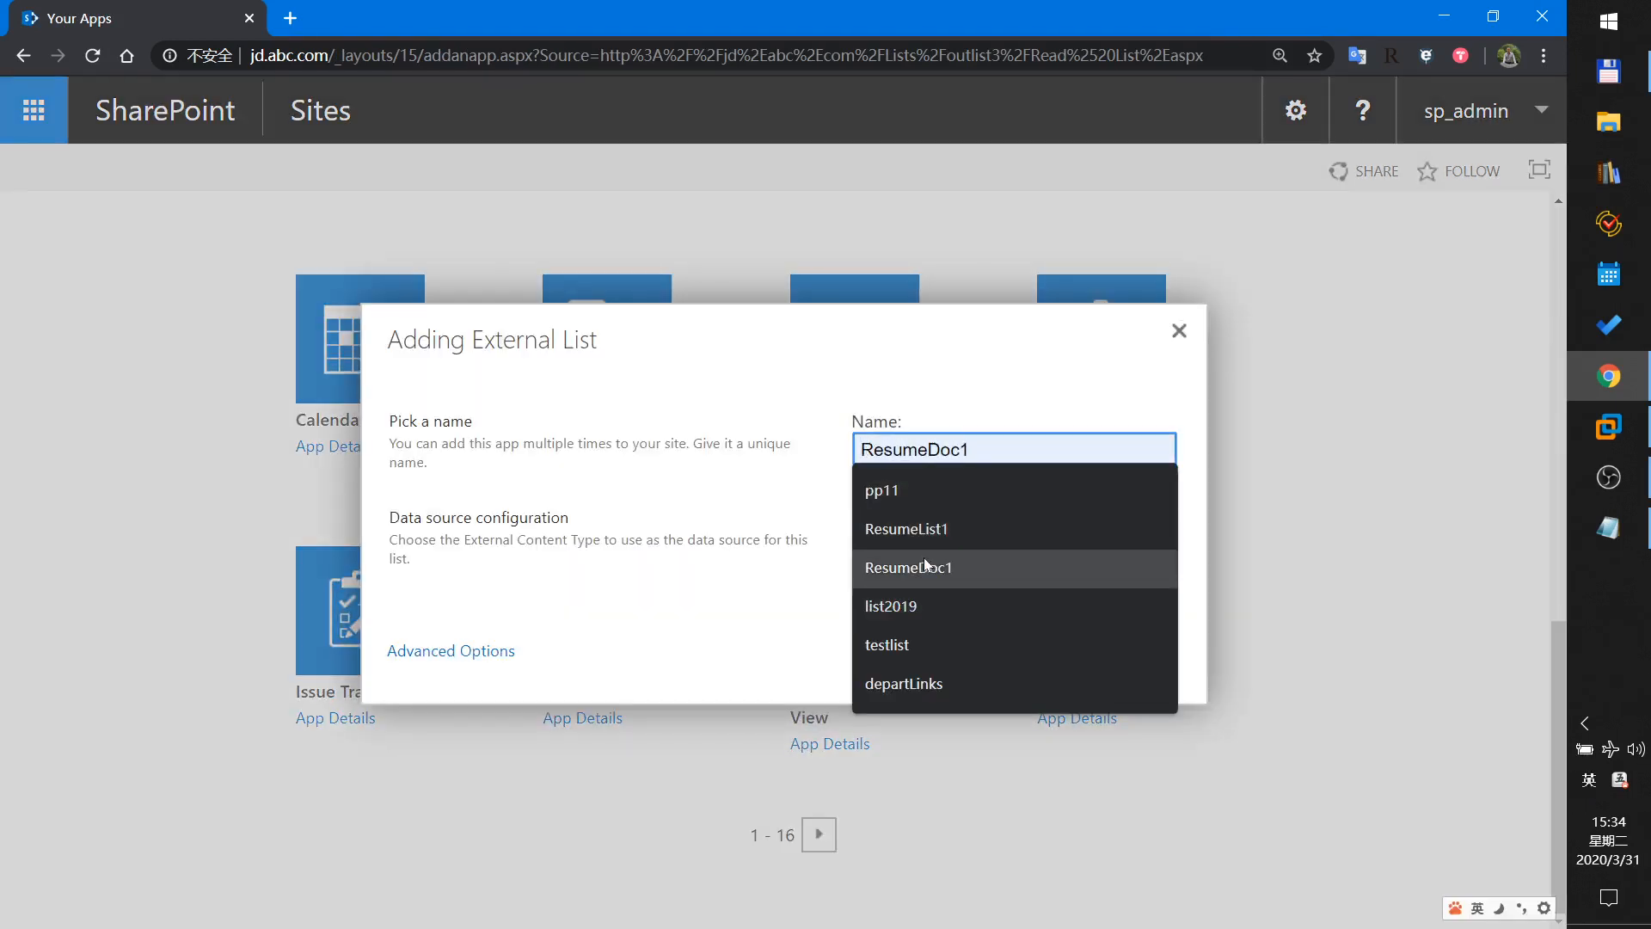
pyautogui.write('outlist4')
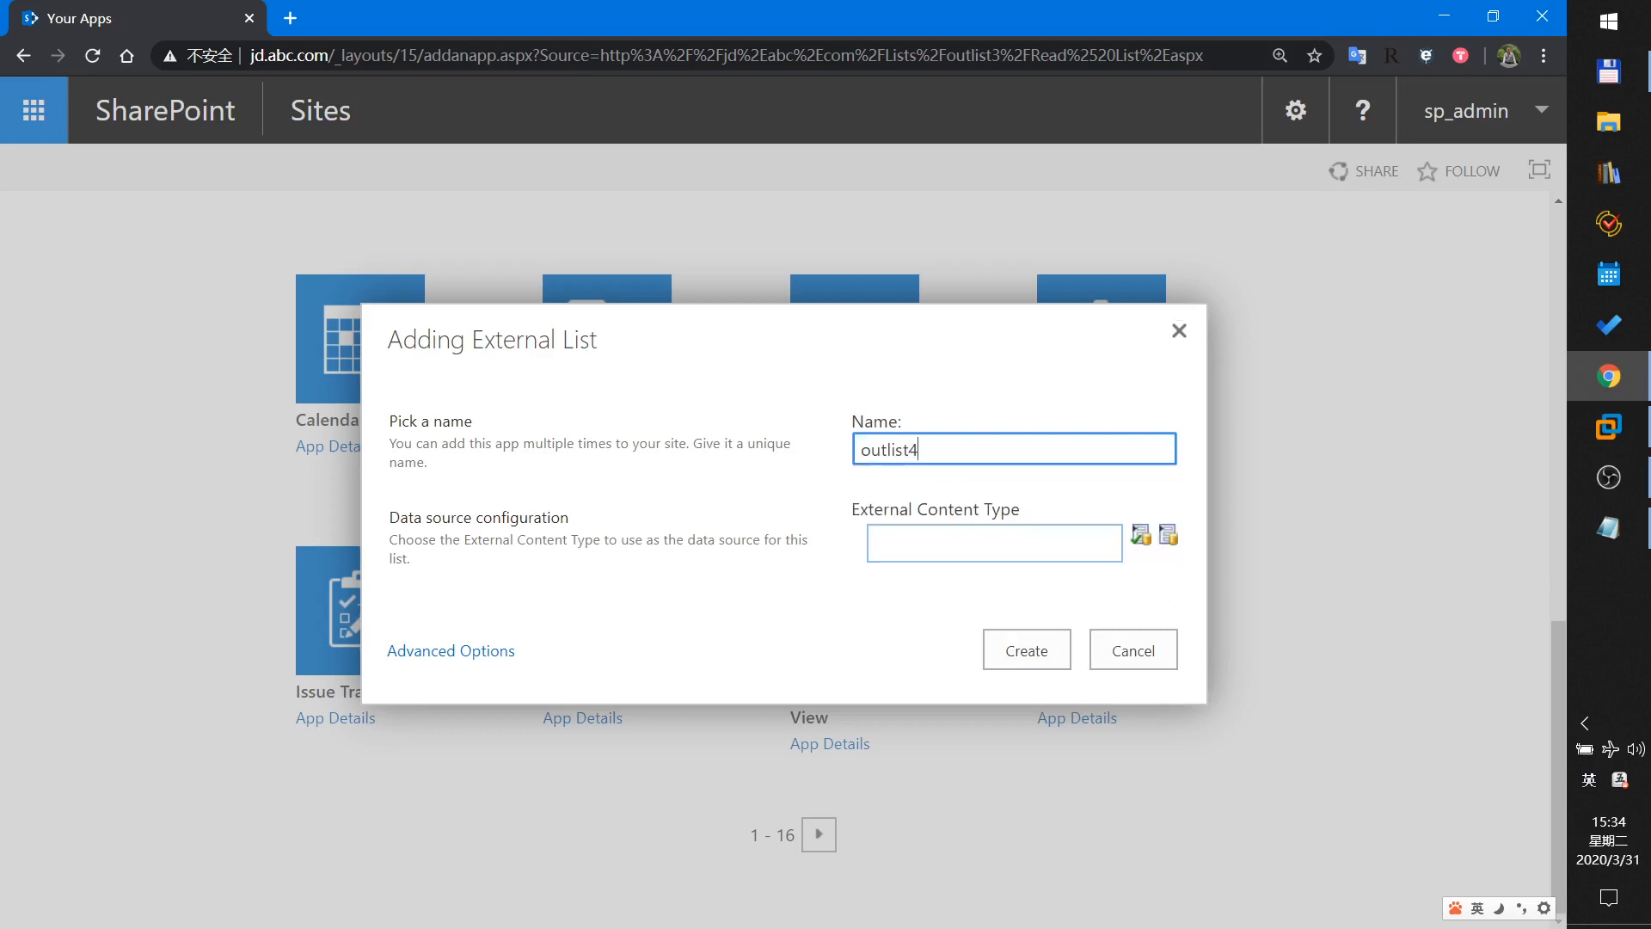
pyautogui.click(1168, 543)
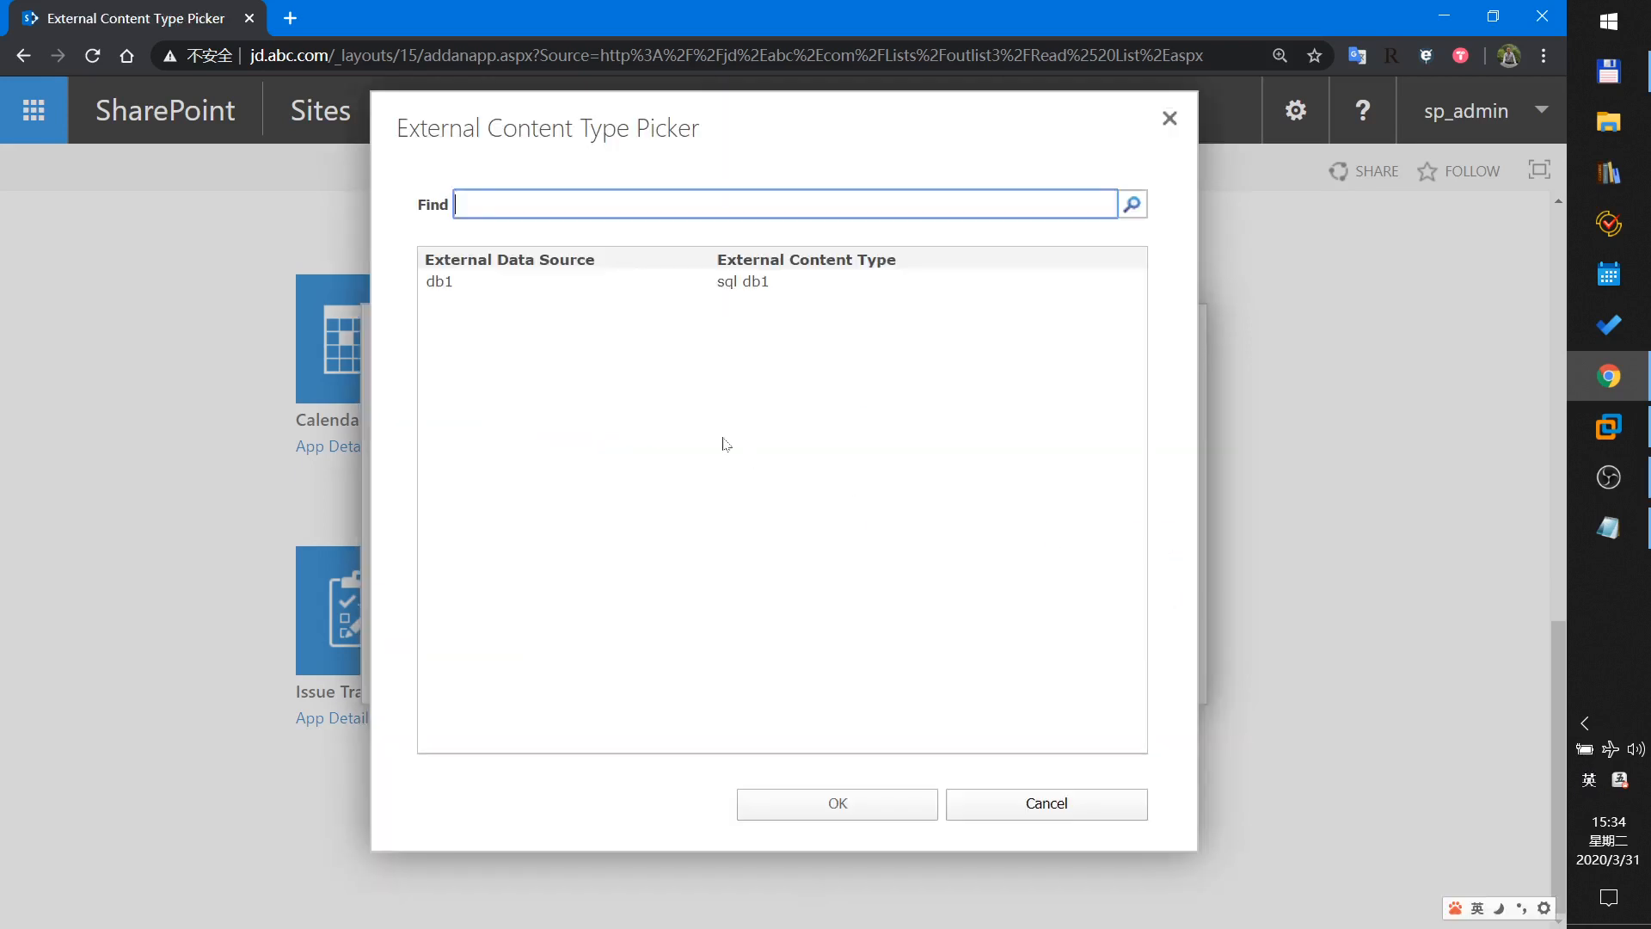
pyautogui.click(446, 293)
pyautogui.click(852, 802)
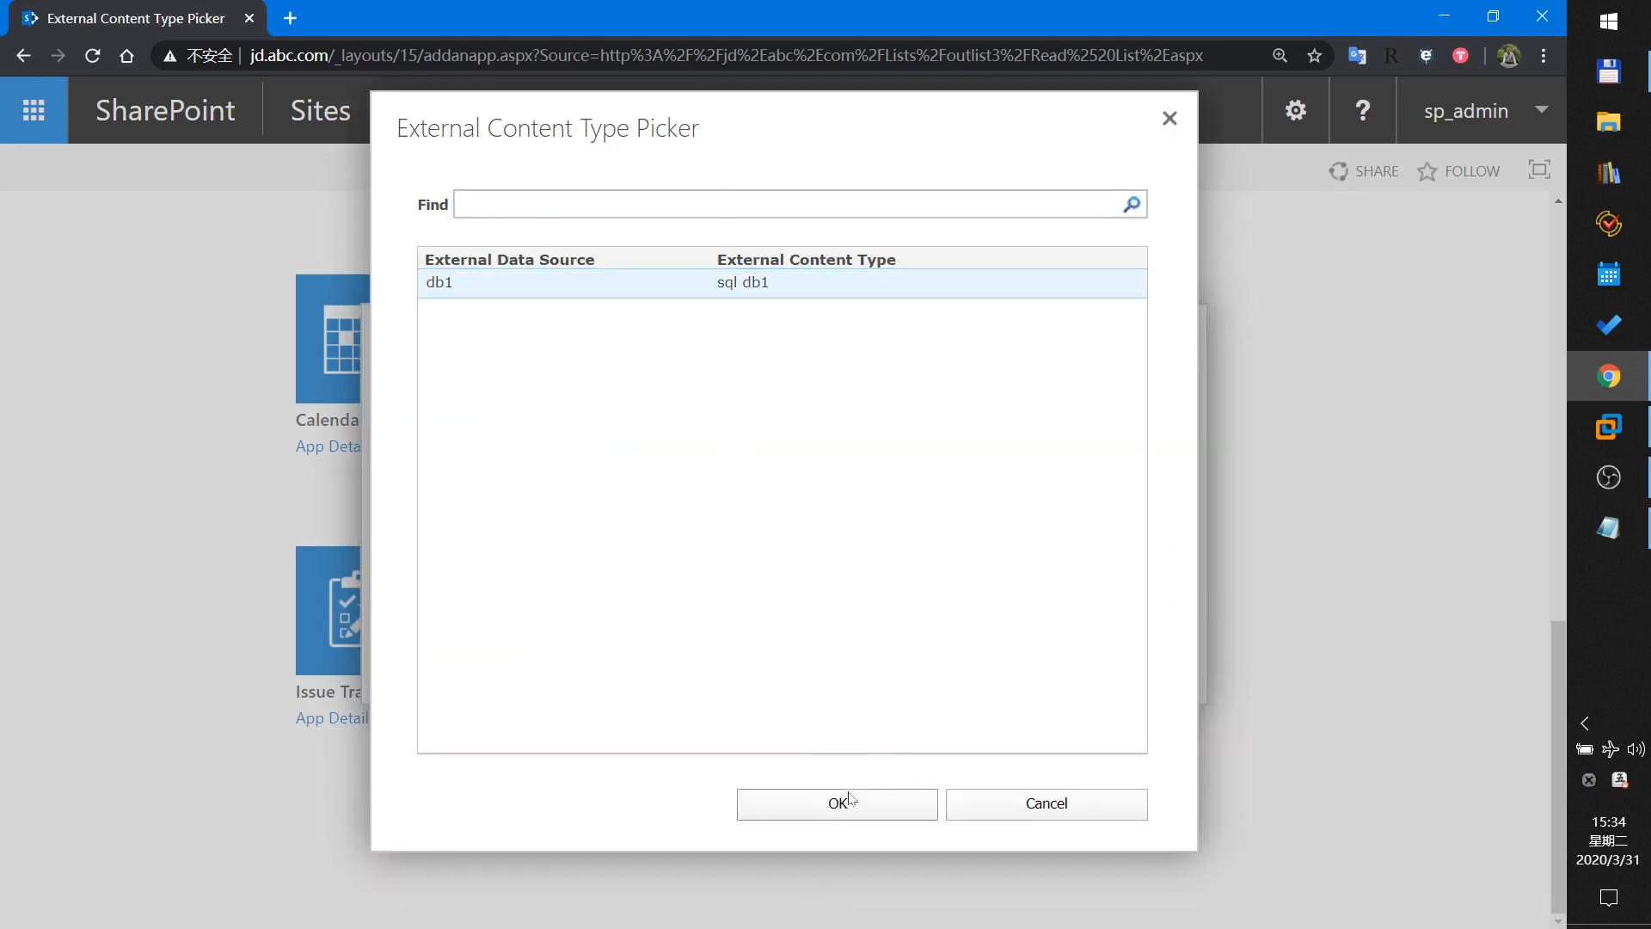
pyautogui.click(1026, 654)
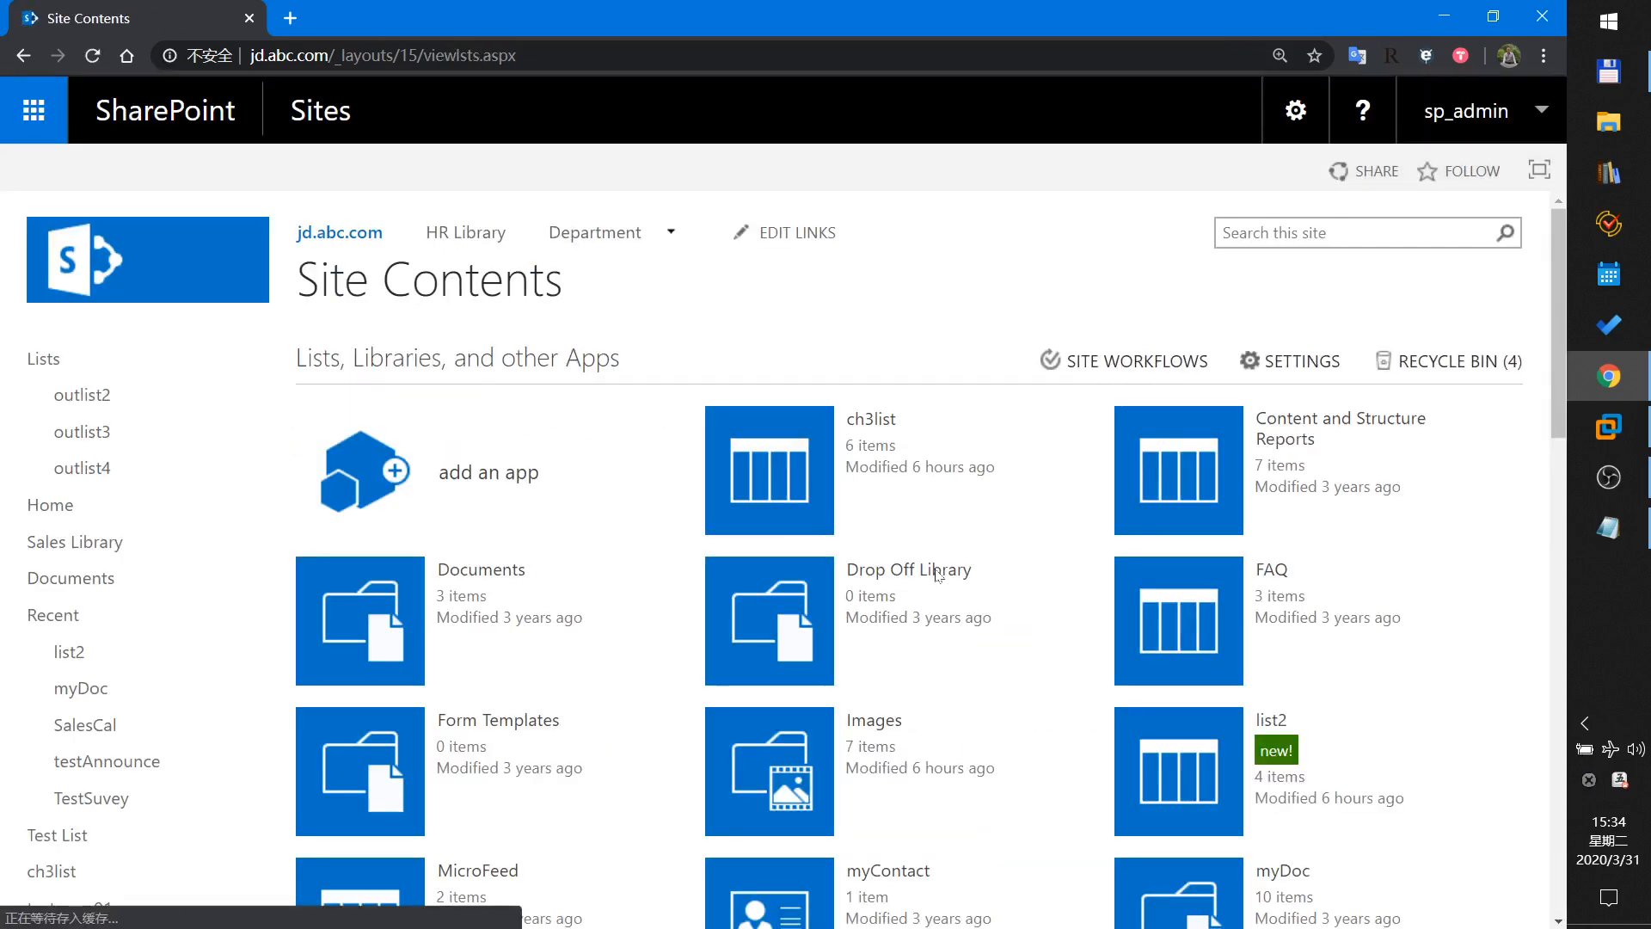
# Open outlist4, run Search on bing for the entry with sid 1, check the search term and close the results page.
pyautogui.scroll(-5, 939, 576)
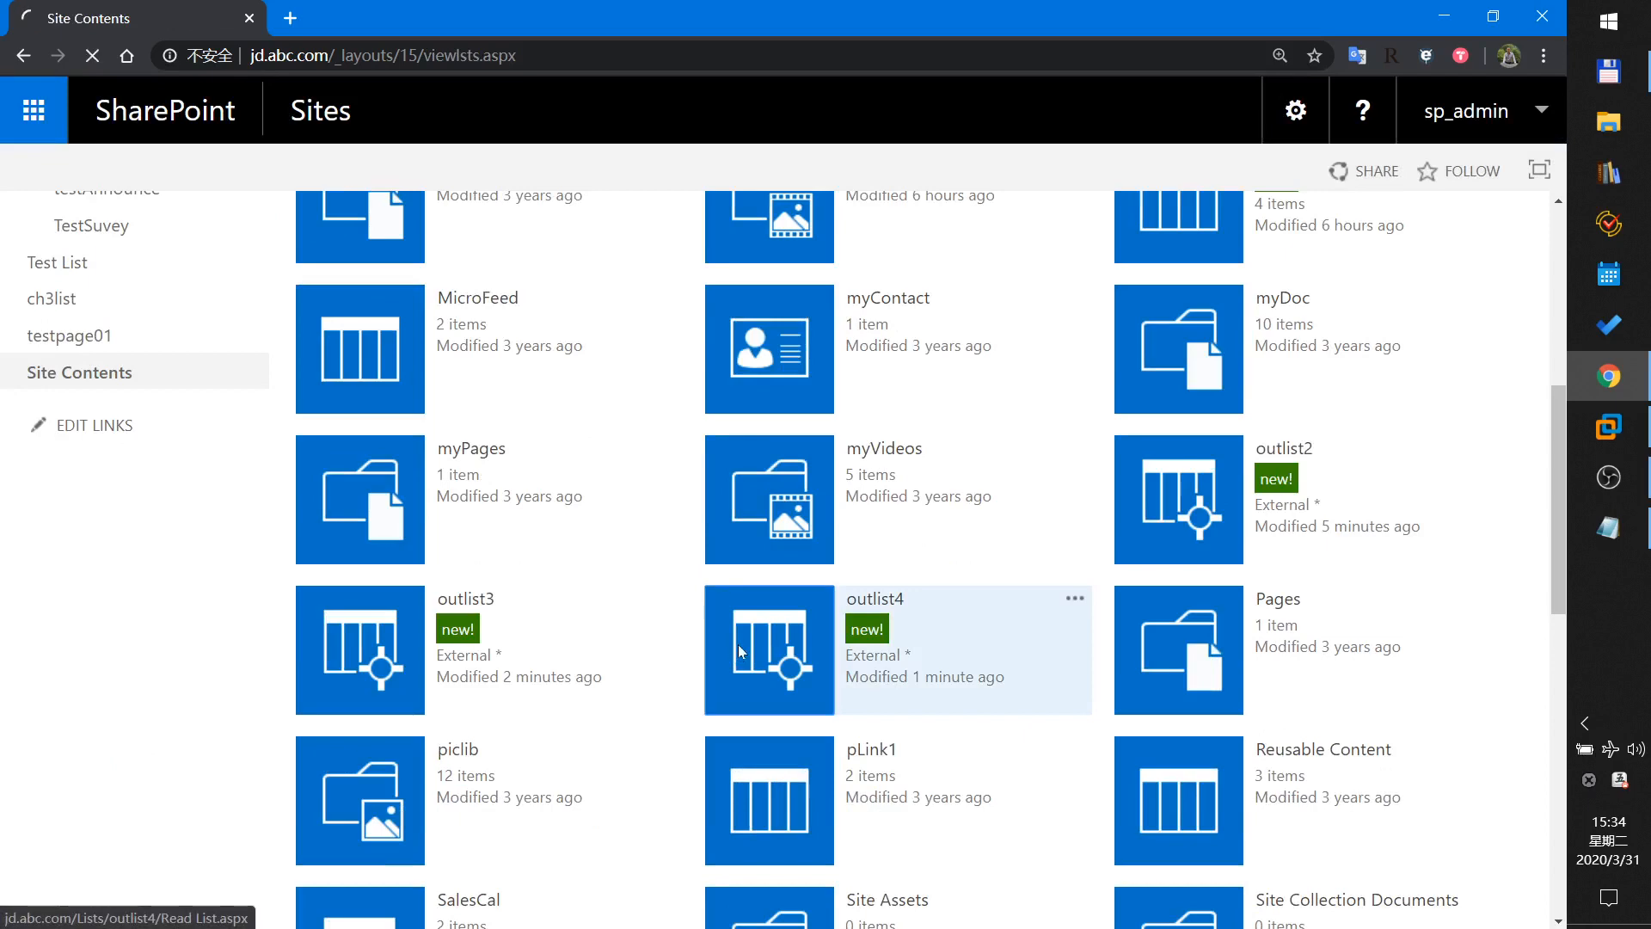
pyautogui.click(740, 654)
pyautogui.click(410, 481)
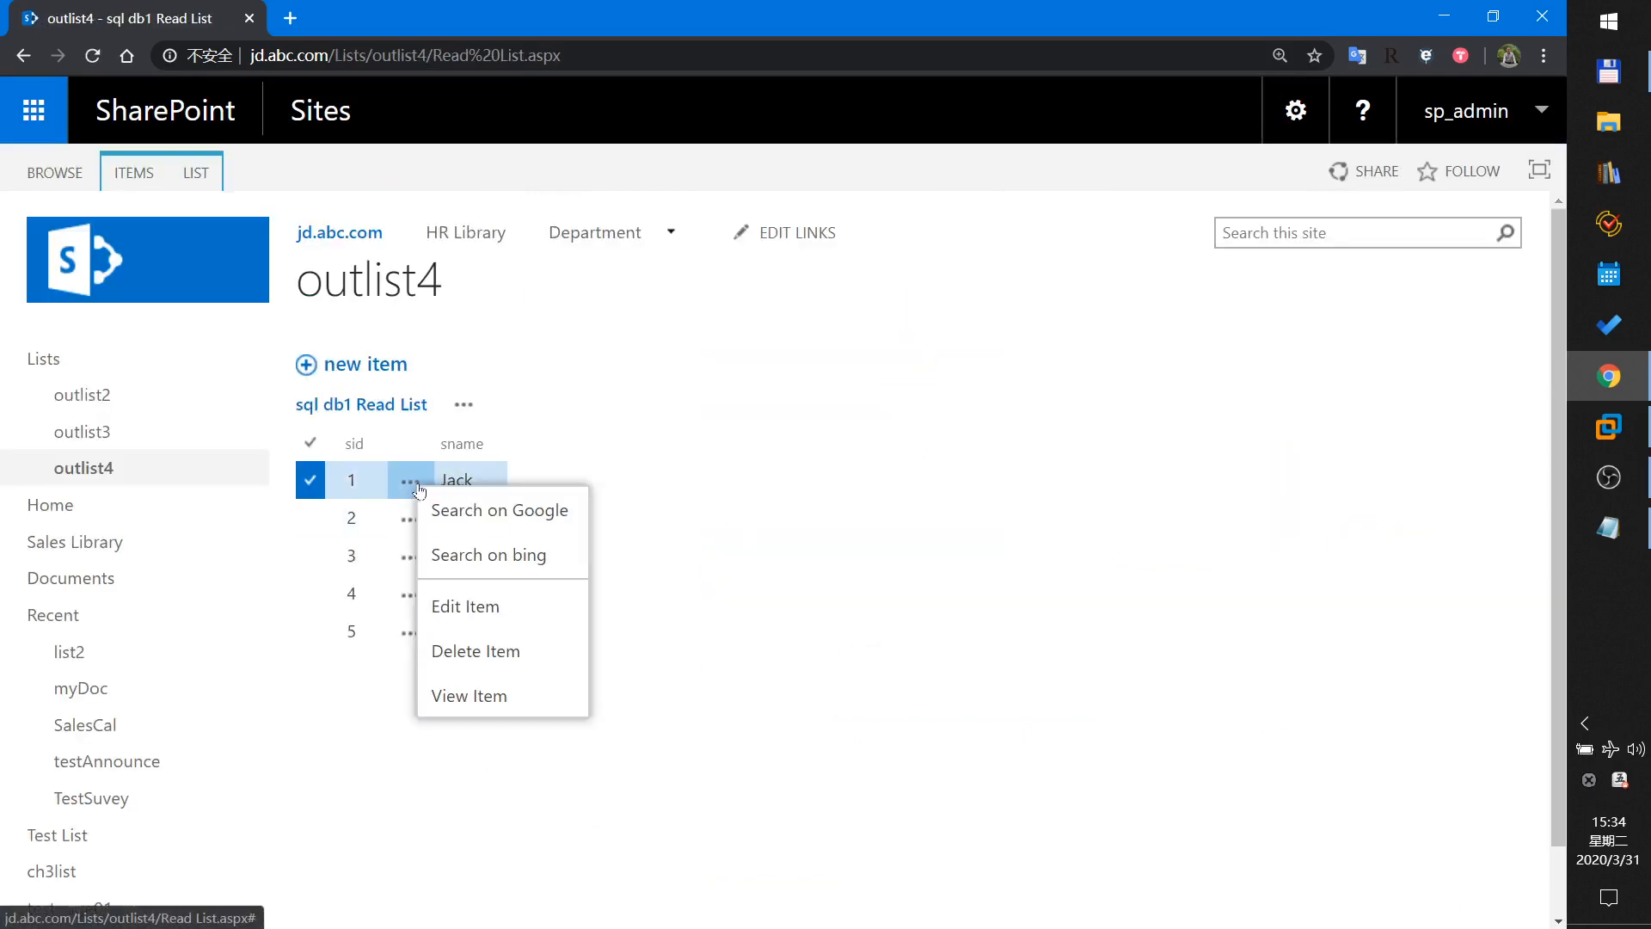
pyautogui.click(489, 555)
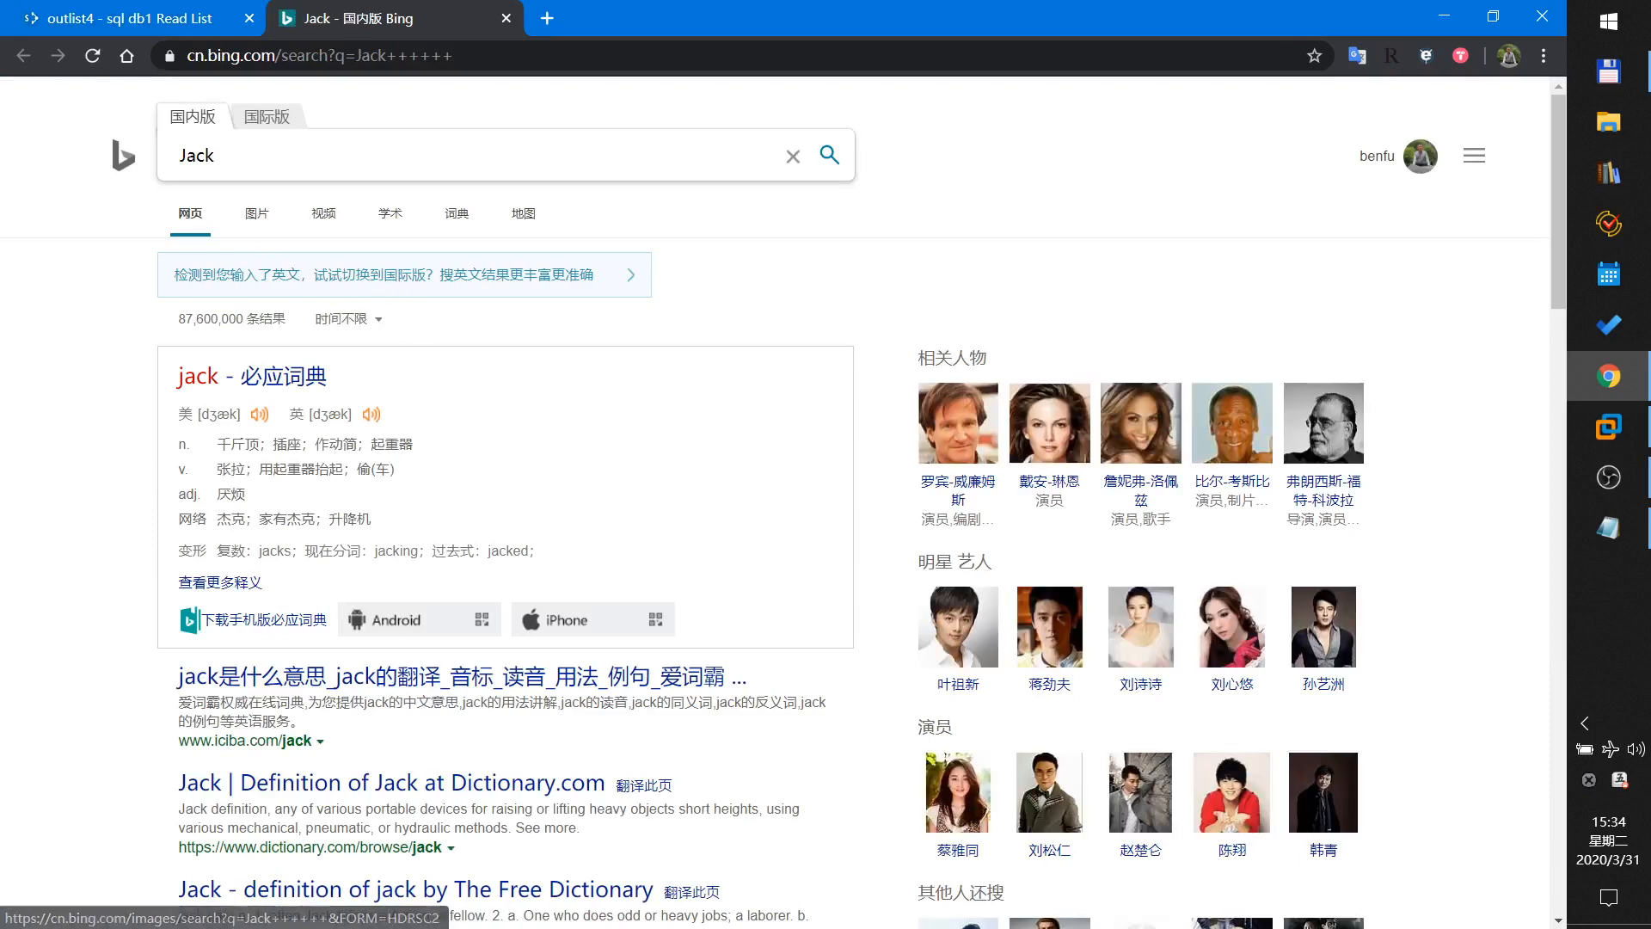
pyautogui.doubleClick(162, 155)
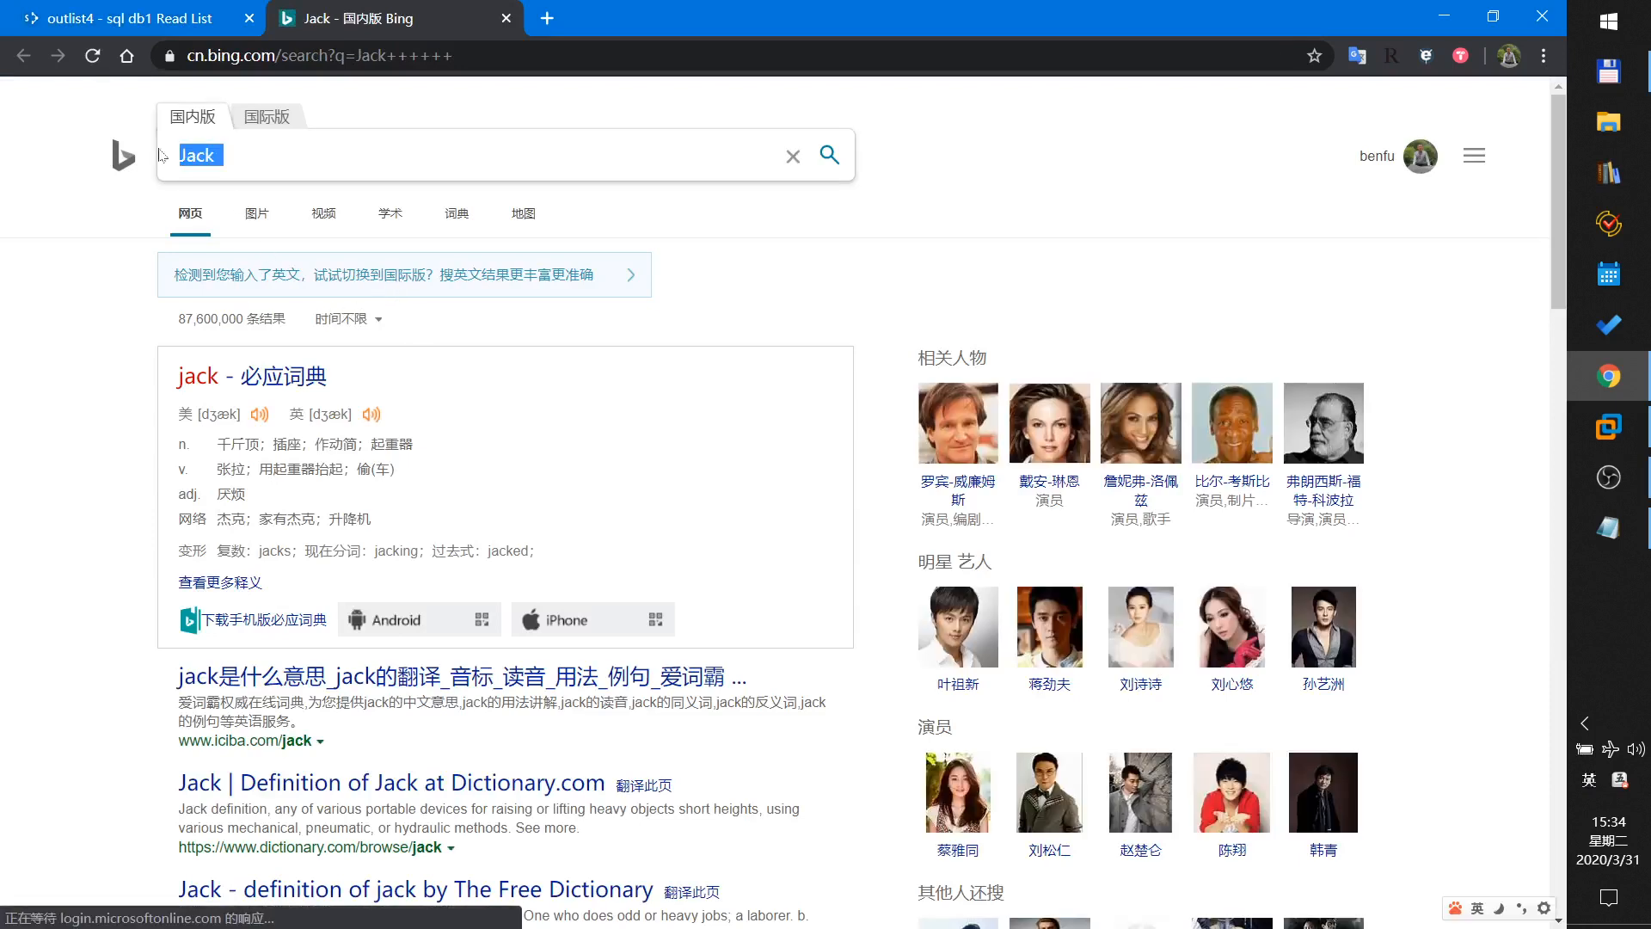
pyautogui.click(508, 18)
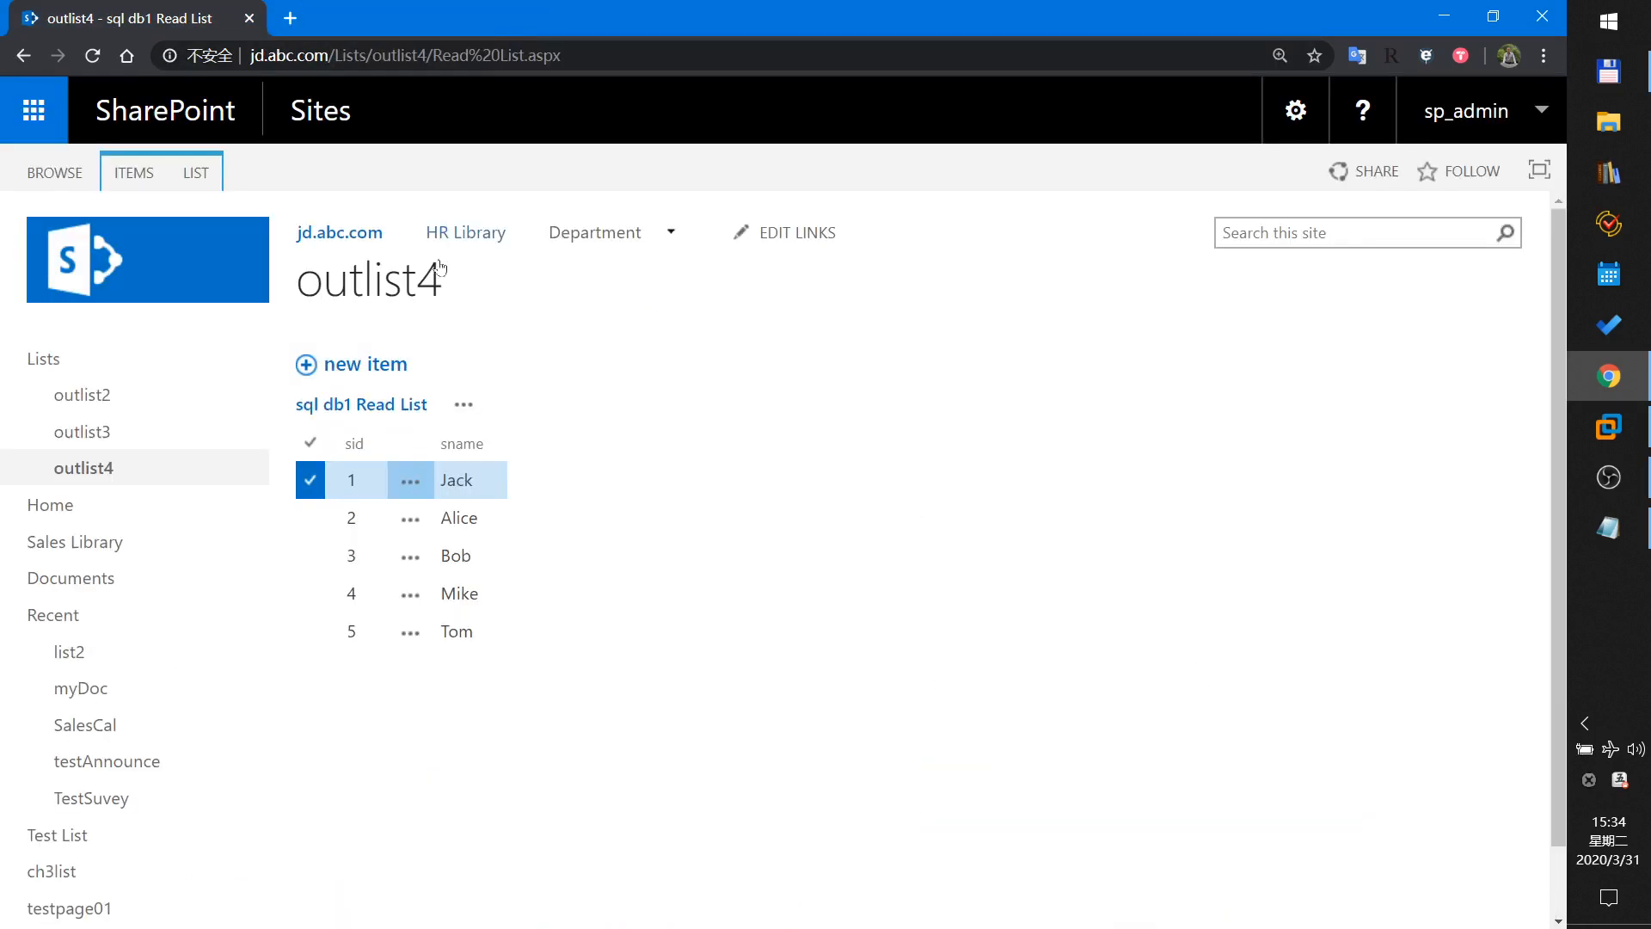
# Run Search on bing for the entry with sid 2, check the search term for trailing spaces and close the results page.
pyautogui.click(410, 519)
pyautogui.click(482, 598)
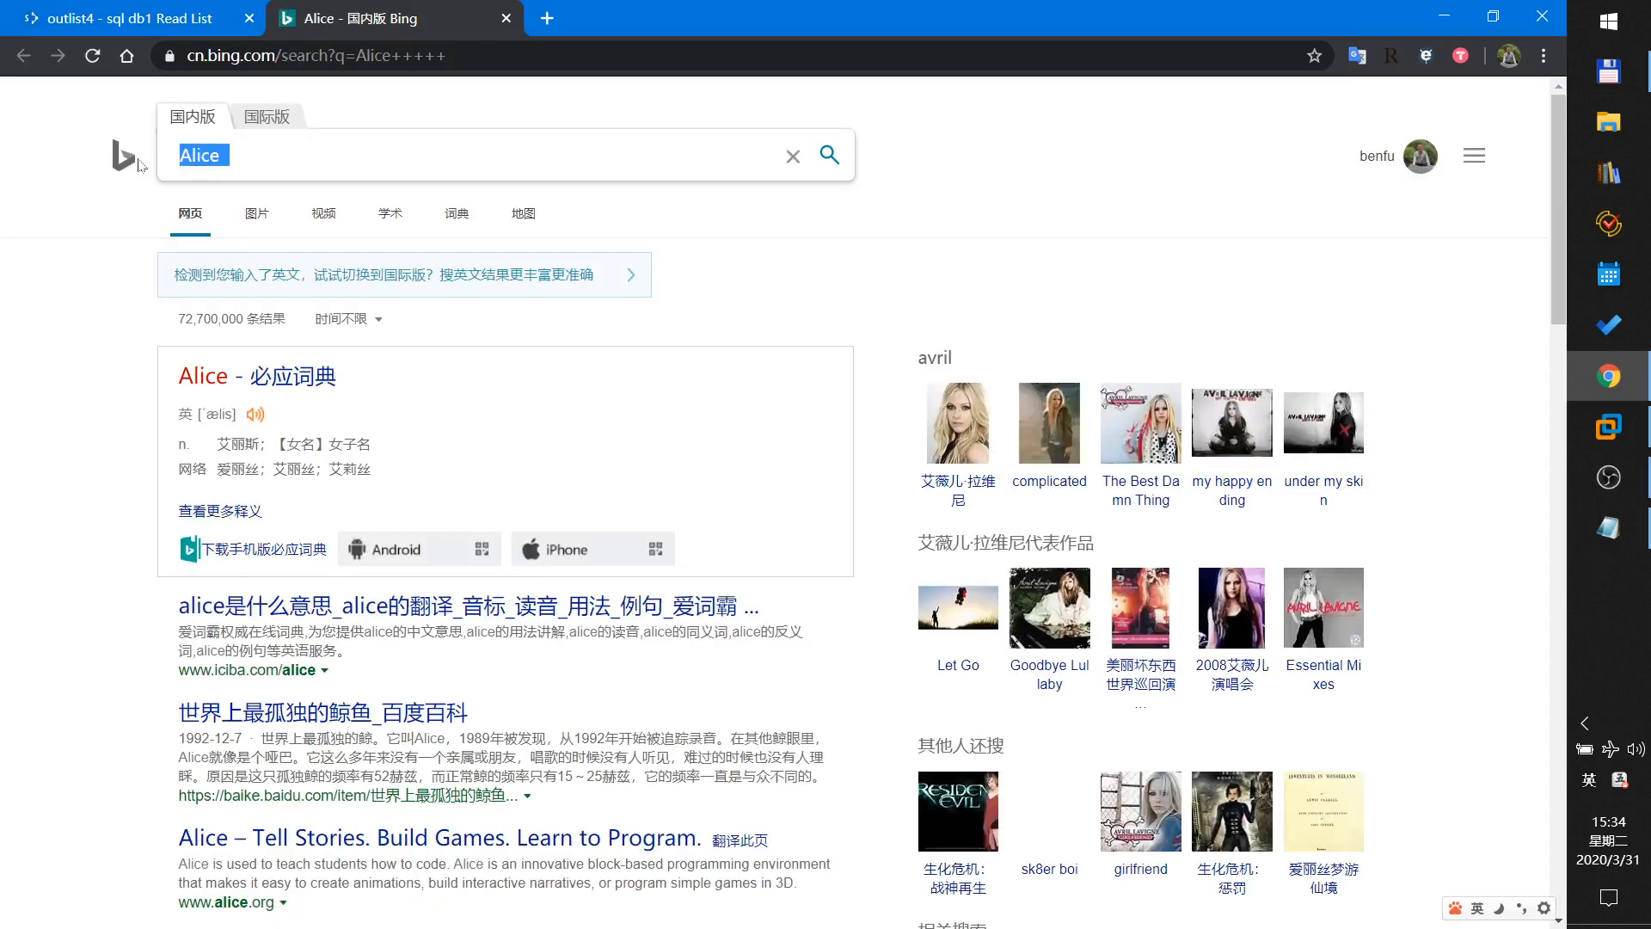
pyautogui.click(244, 155)
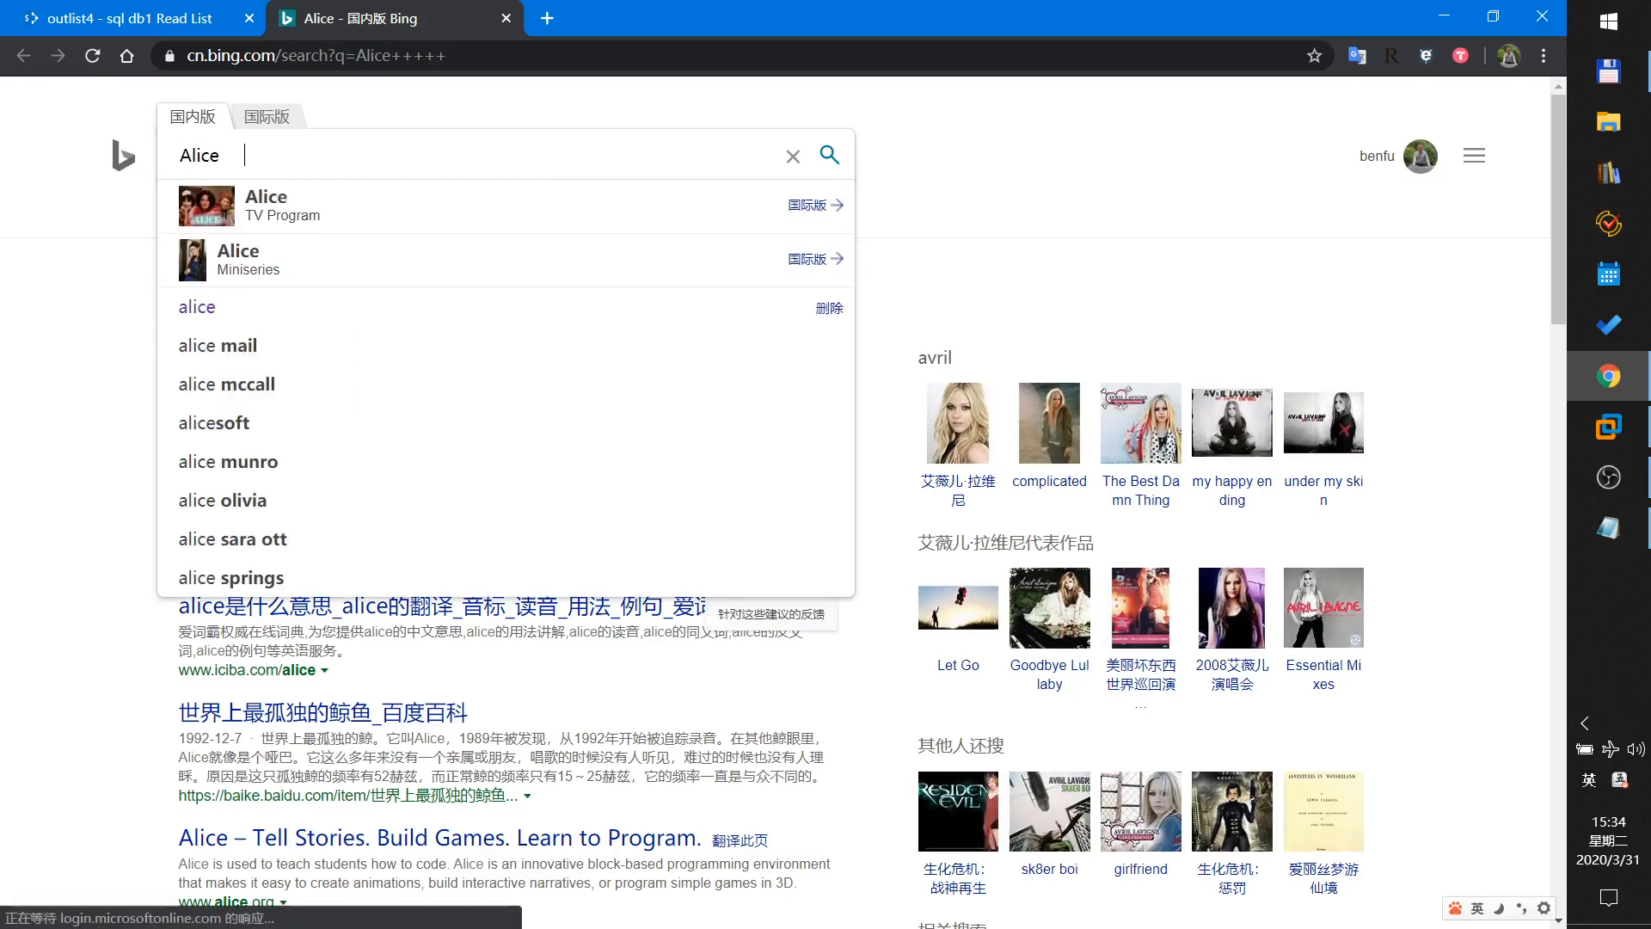
pyautogui.press('BackSpace')
pyautogui.press('BackSpace')
pyautogui.moveTo(220, 155); pyautogui.dragTo(267, 159)
pyautogui.click(507, 18)
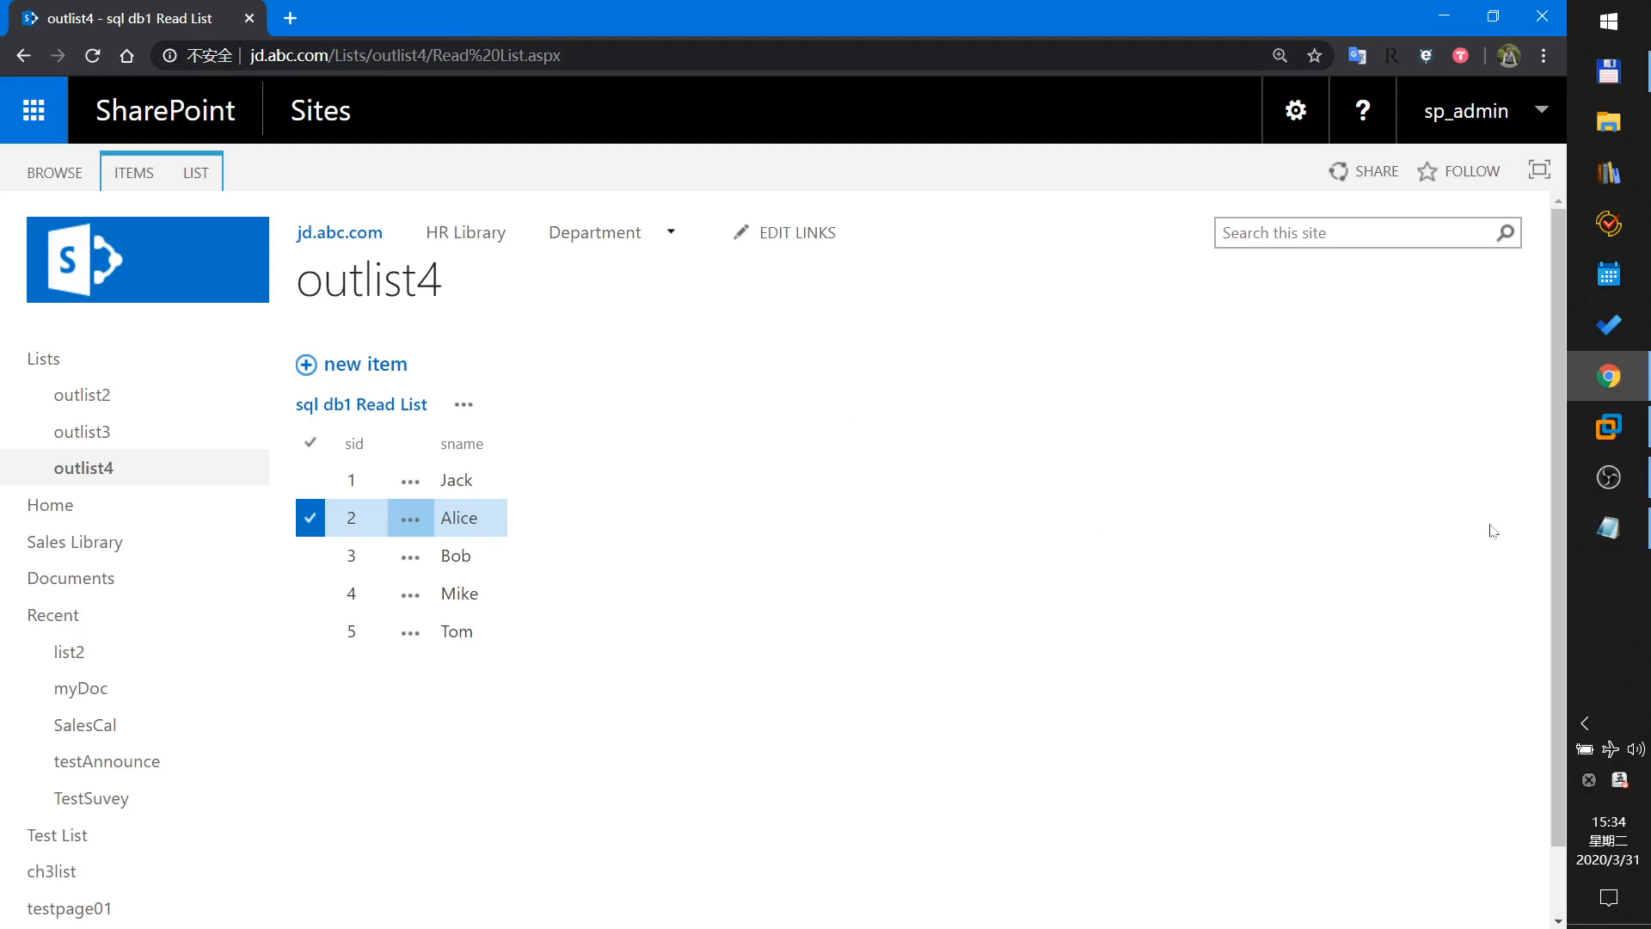
# Switch to the Notepad notes, review the Business Data Actions and external data column sections, and minimize the notes.
pyautogui.click(1594, 538)
pyautogui.scroll(3, 757, 447)
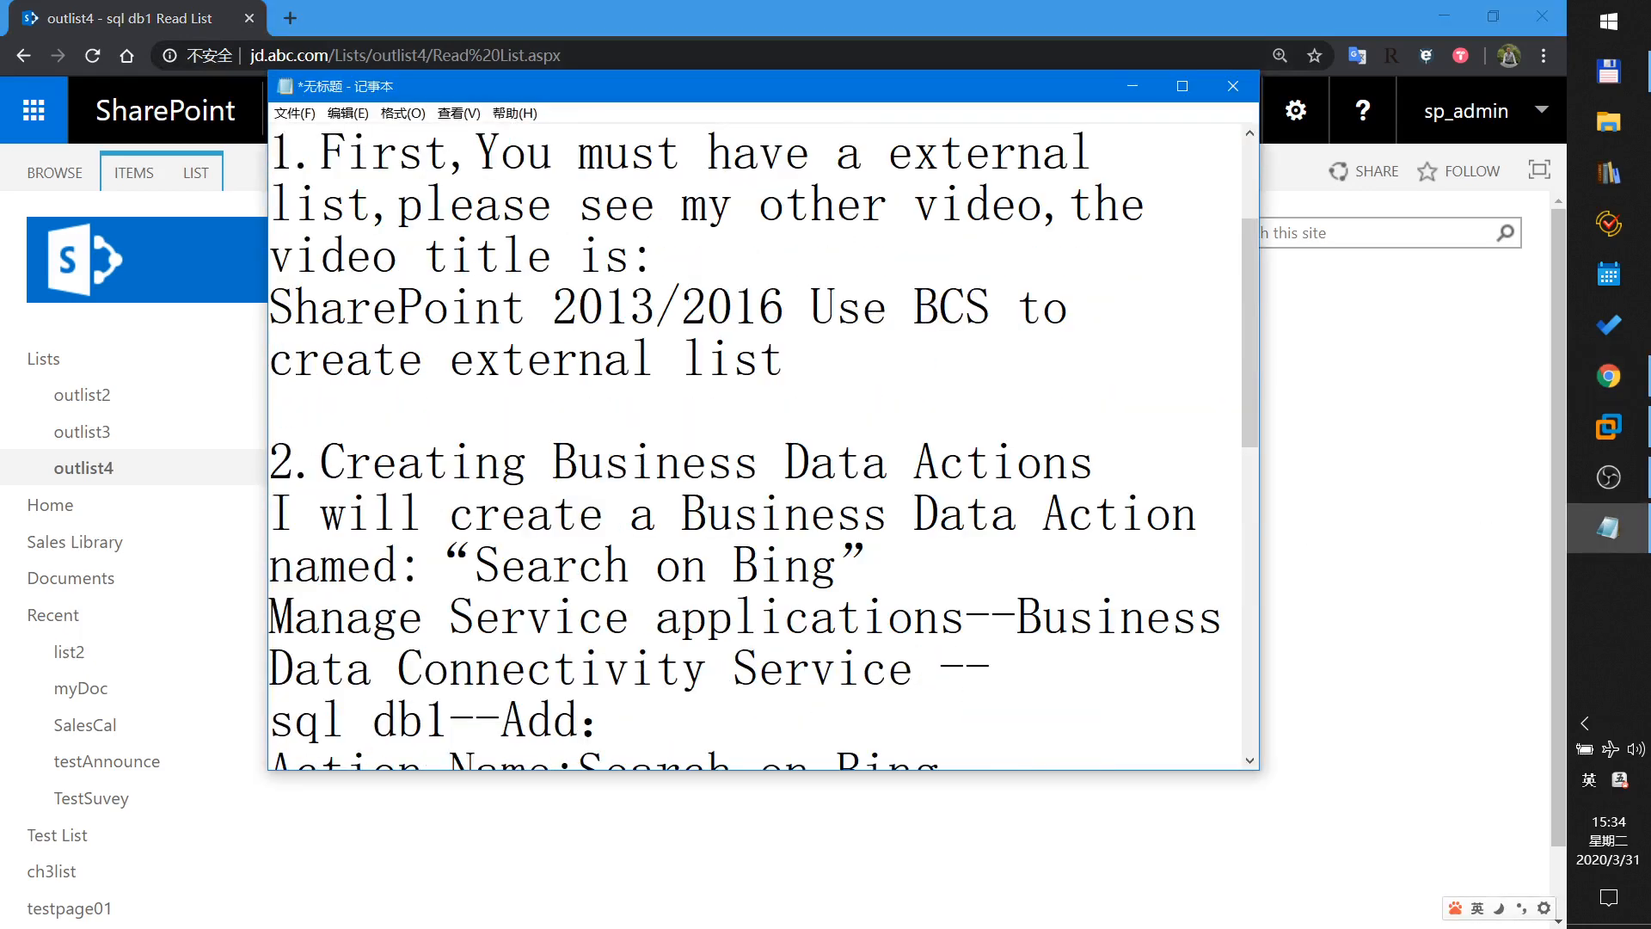
pyautogui.moveTo(397, 460); pyautogui.dragTo(1069, 460)
pyautogui.scroll(-5, 757, 447)
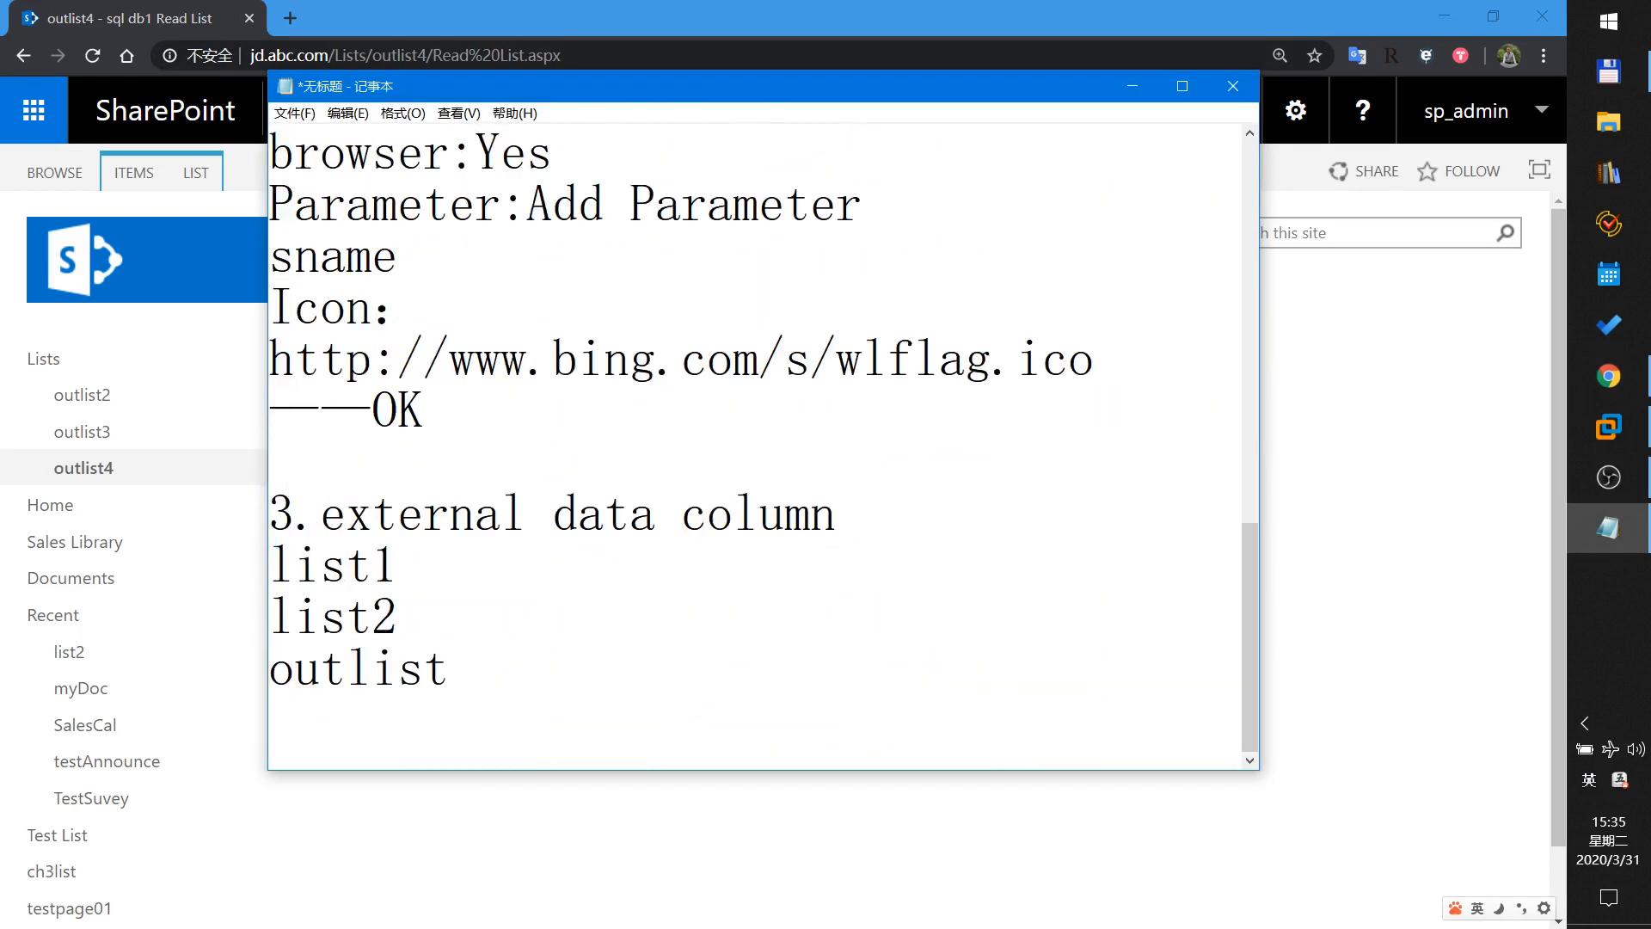
pyautogui.moveTo(321, 513); pyautogui.dragTo(837, 514)
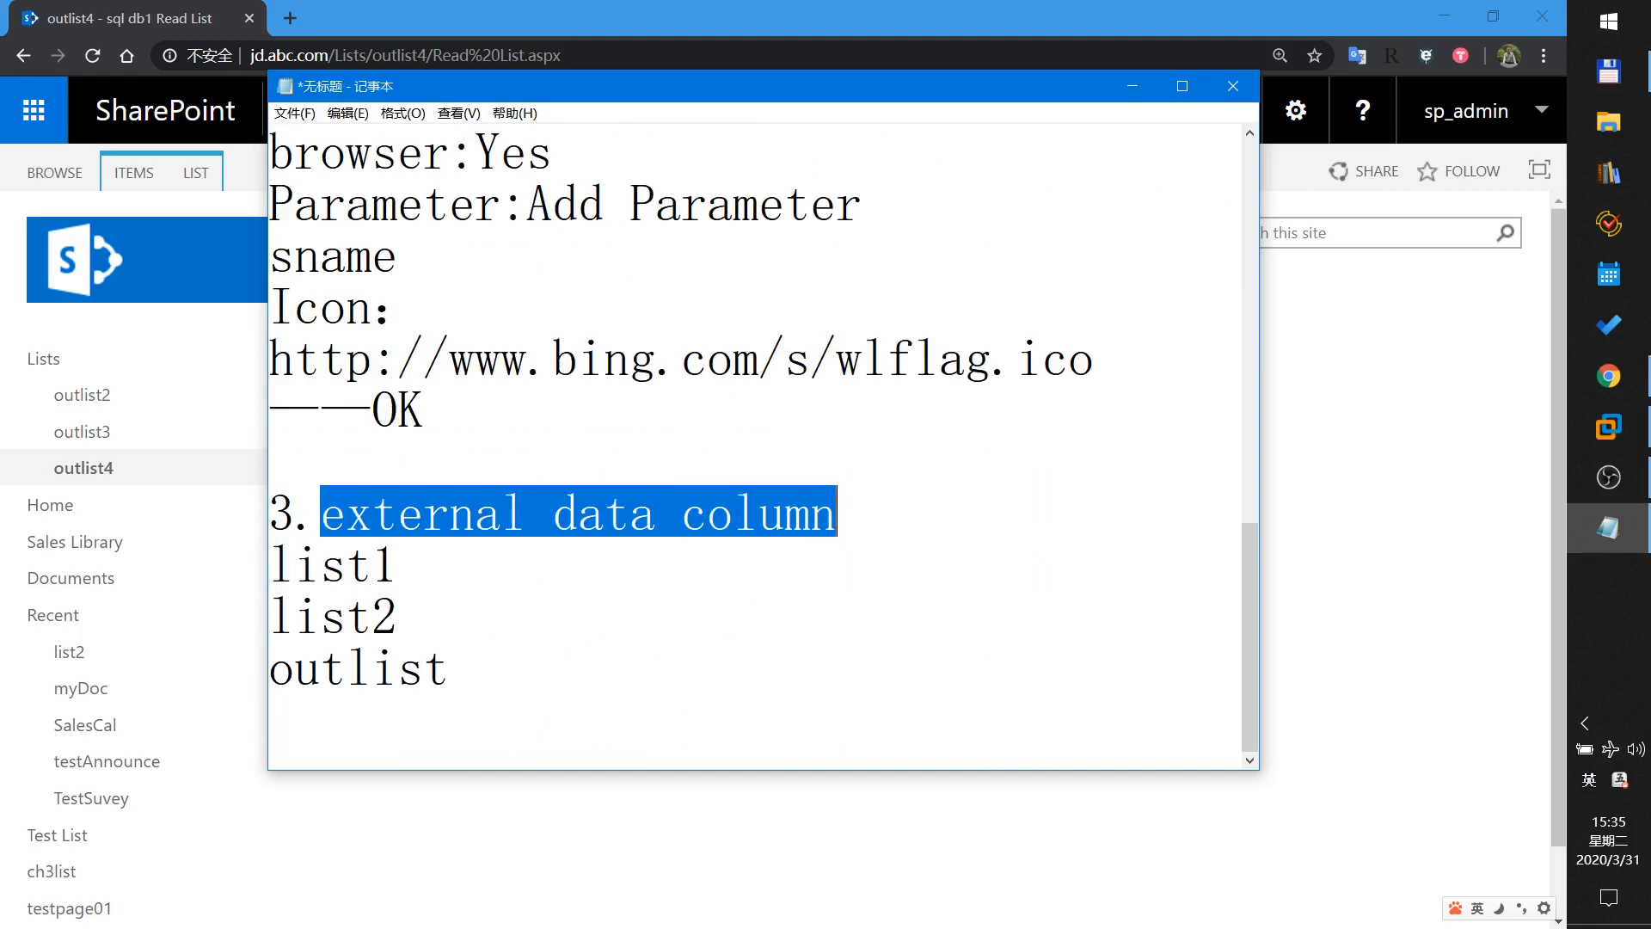
pyautogui.click(1133, 89)
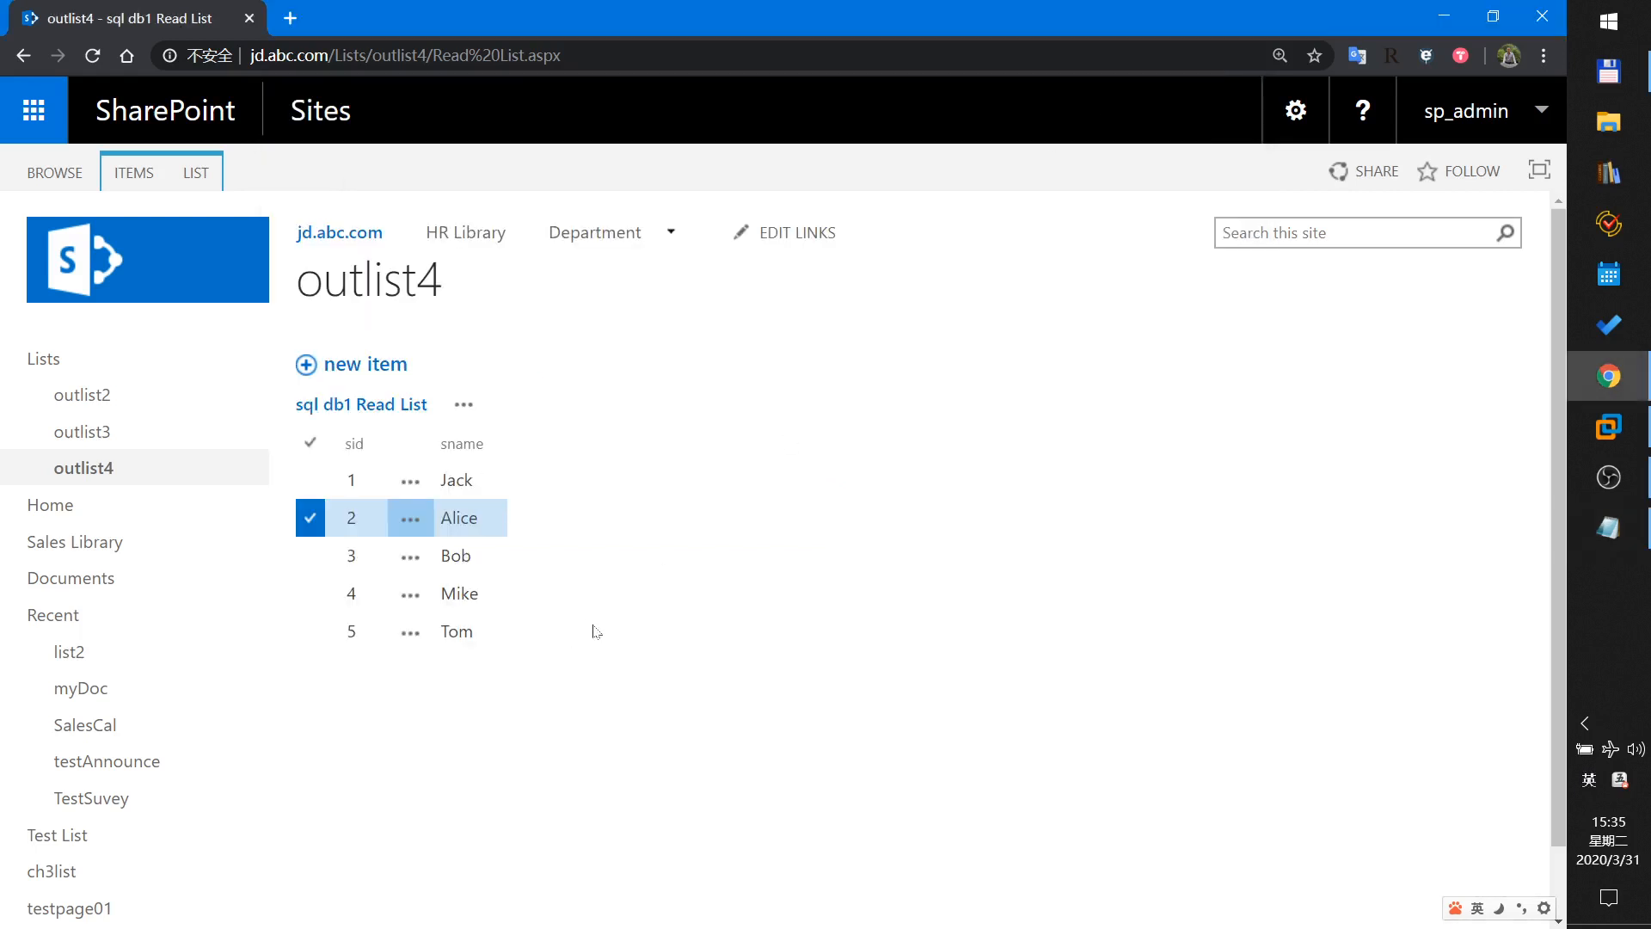
# Add a custom list named listtest1 to the SharePoint site.
pyautogui.click(98, 471)
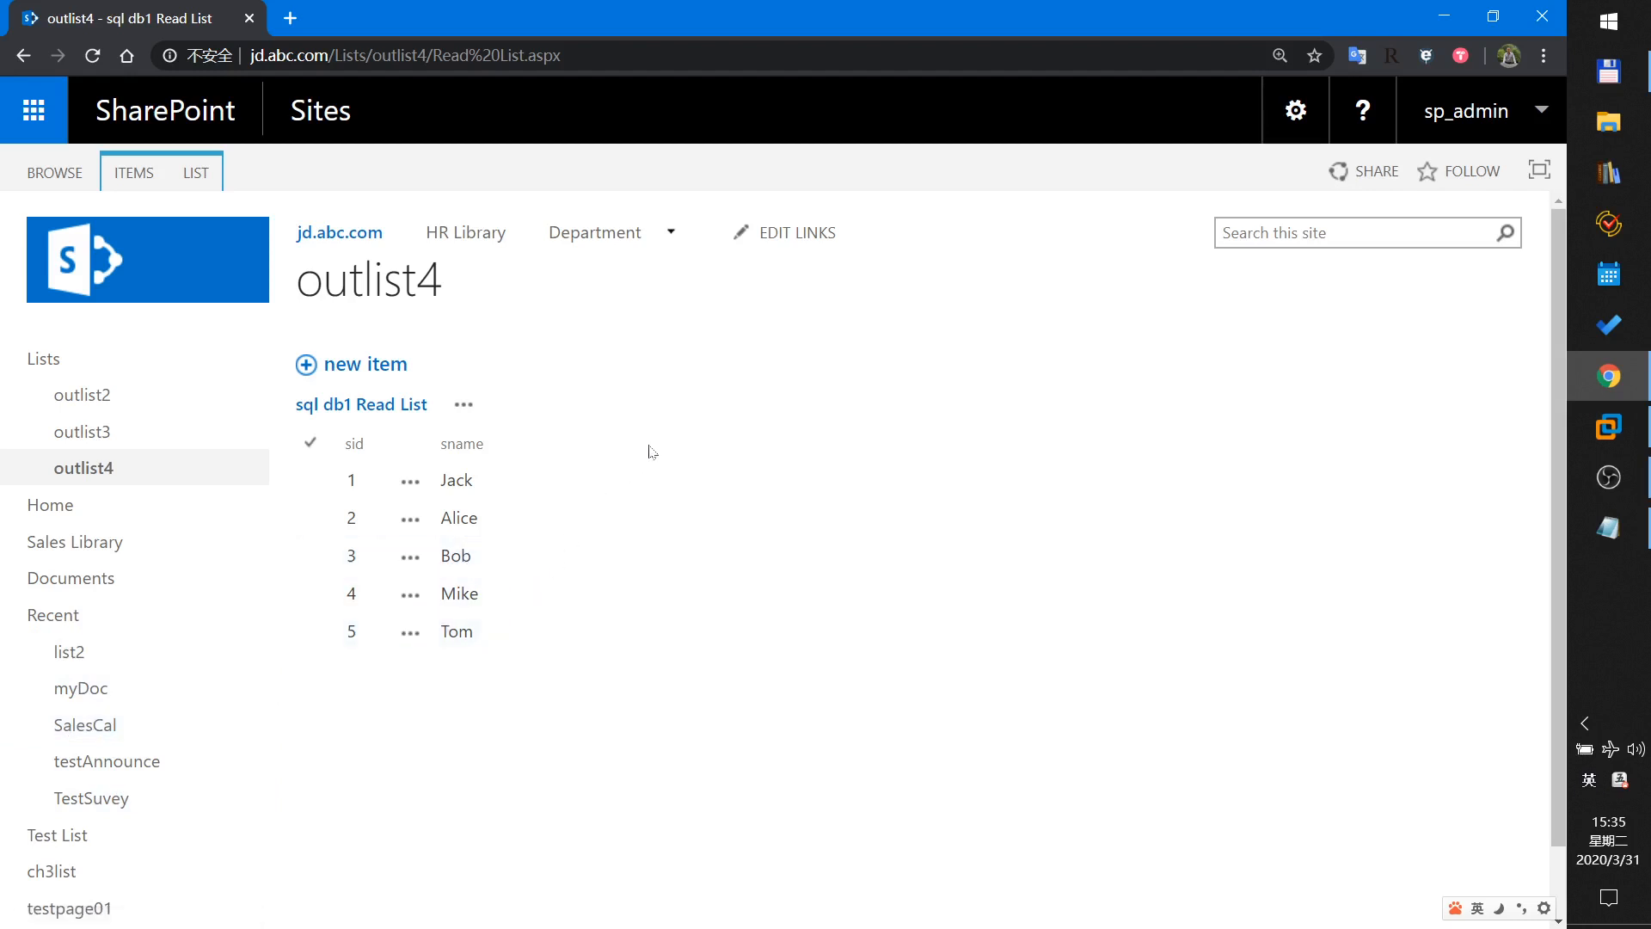
pyautogui.click(1296, 111)
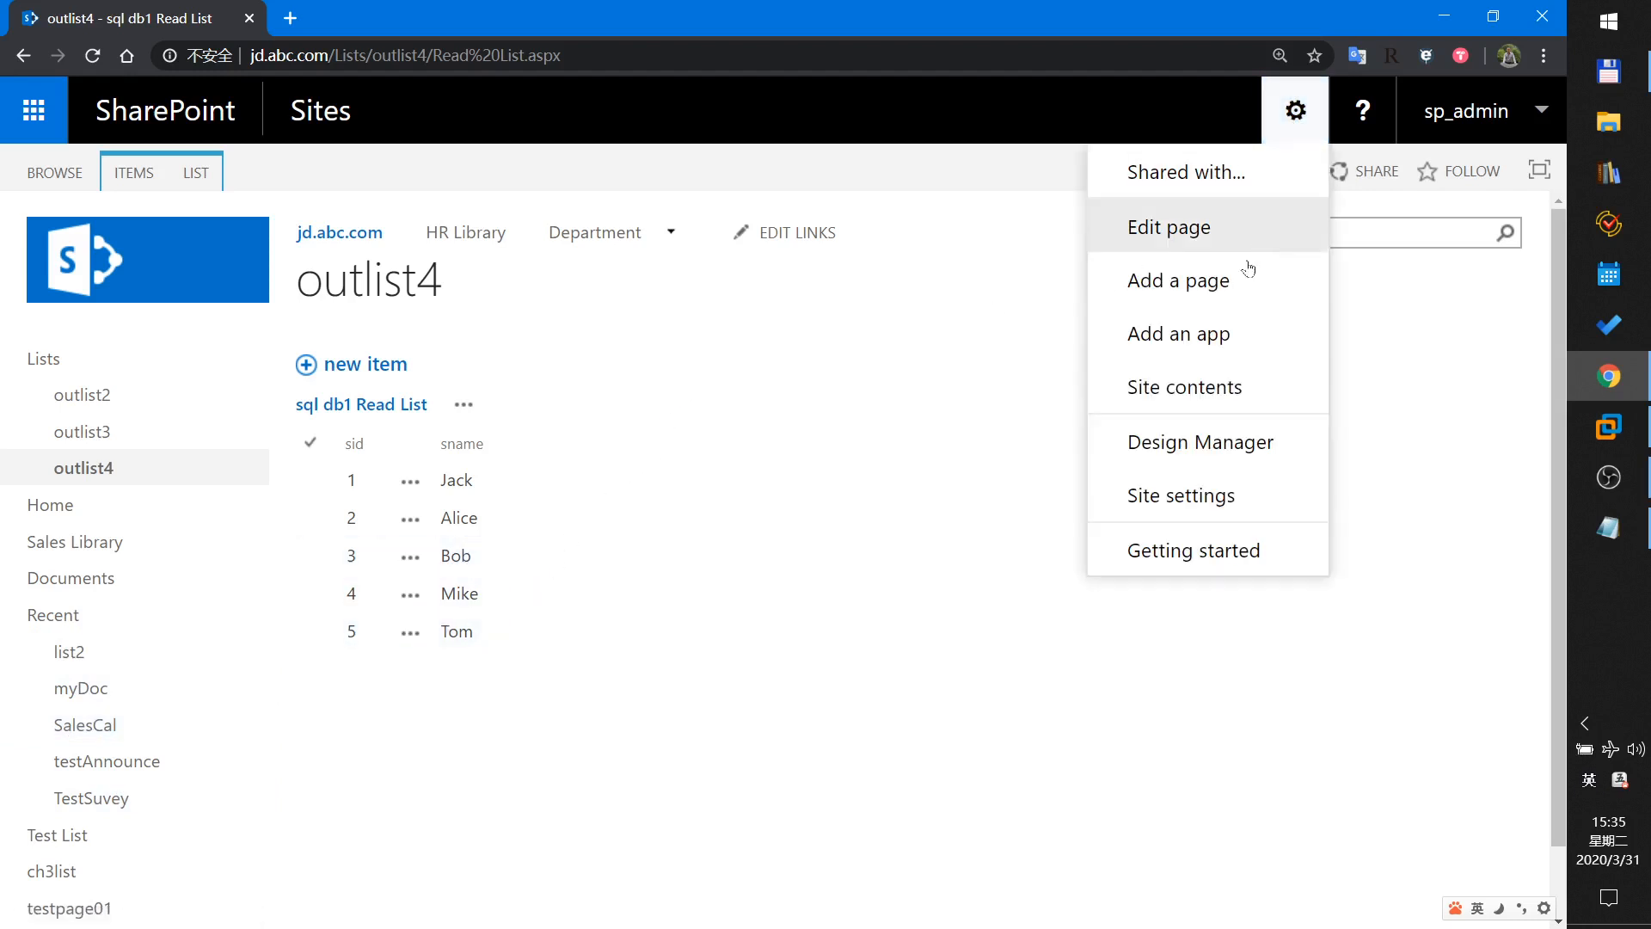
pyautogui.click(1175, 342)
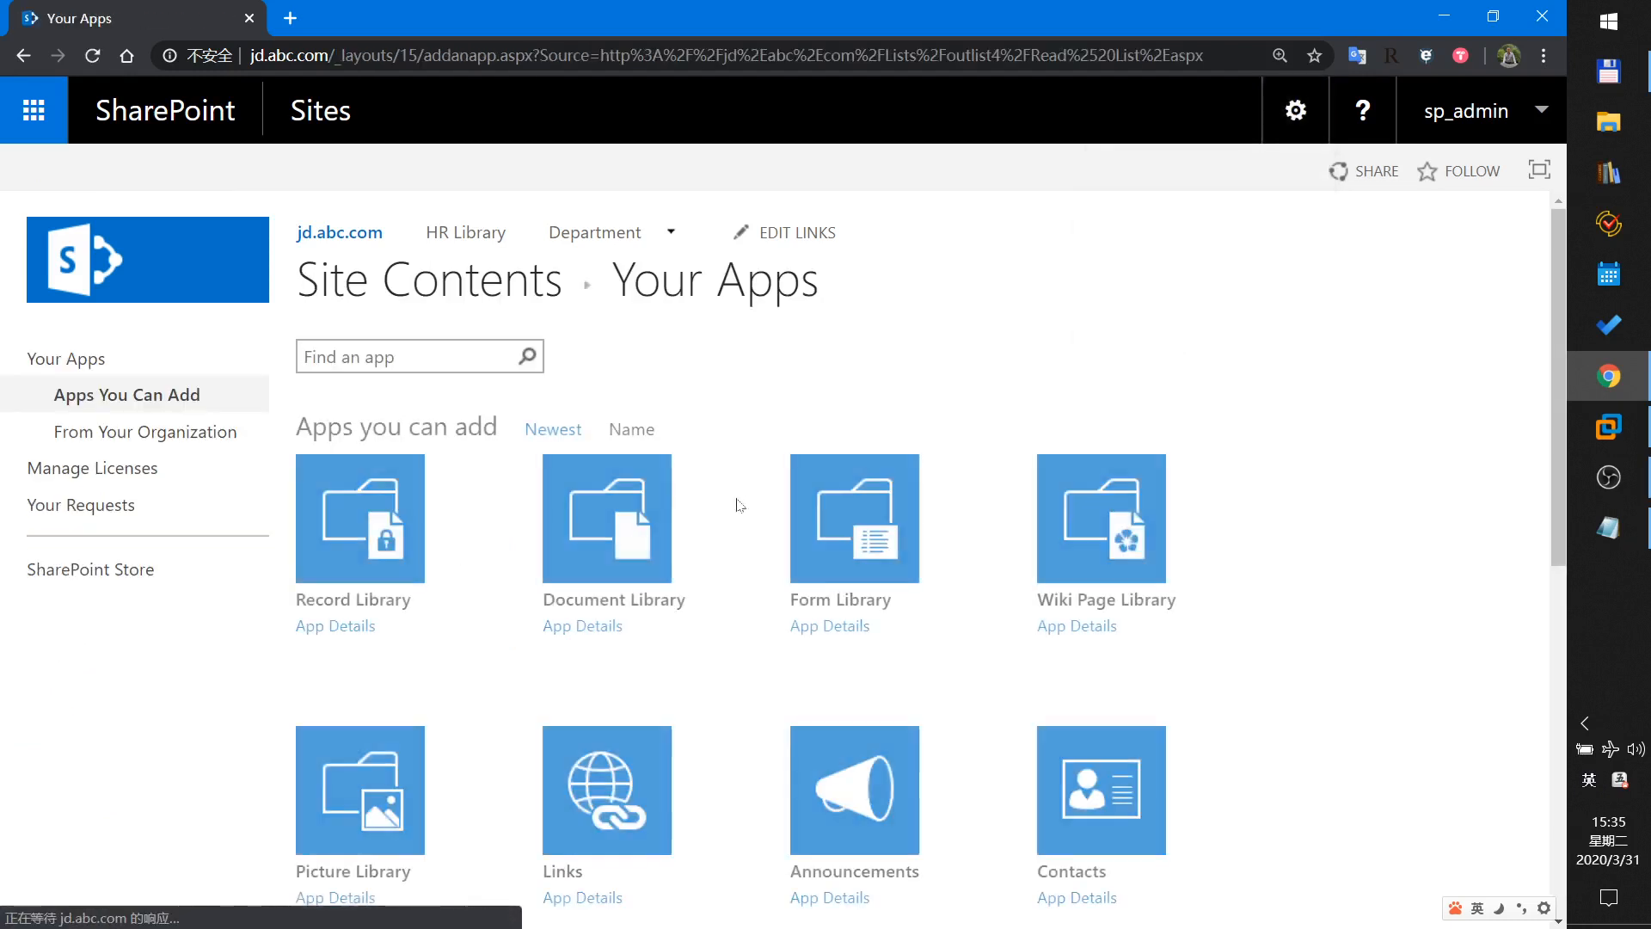
pyautogui.click(593, 540)
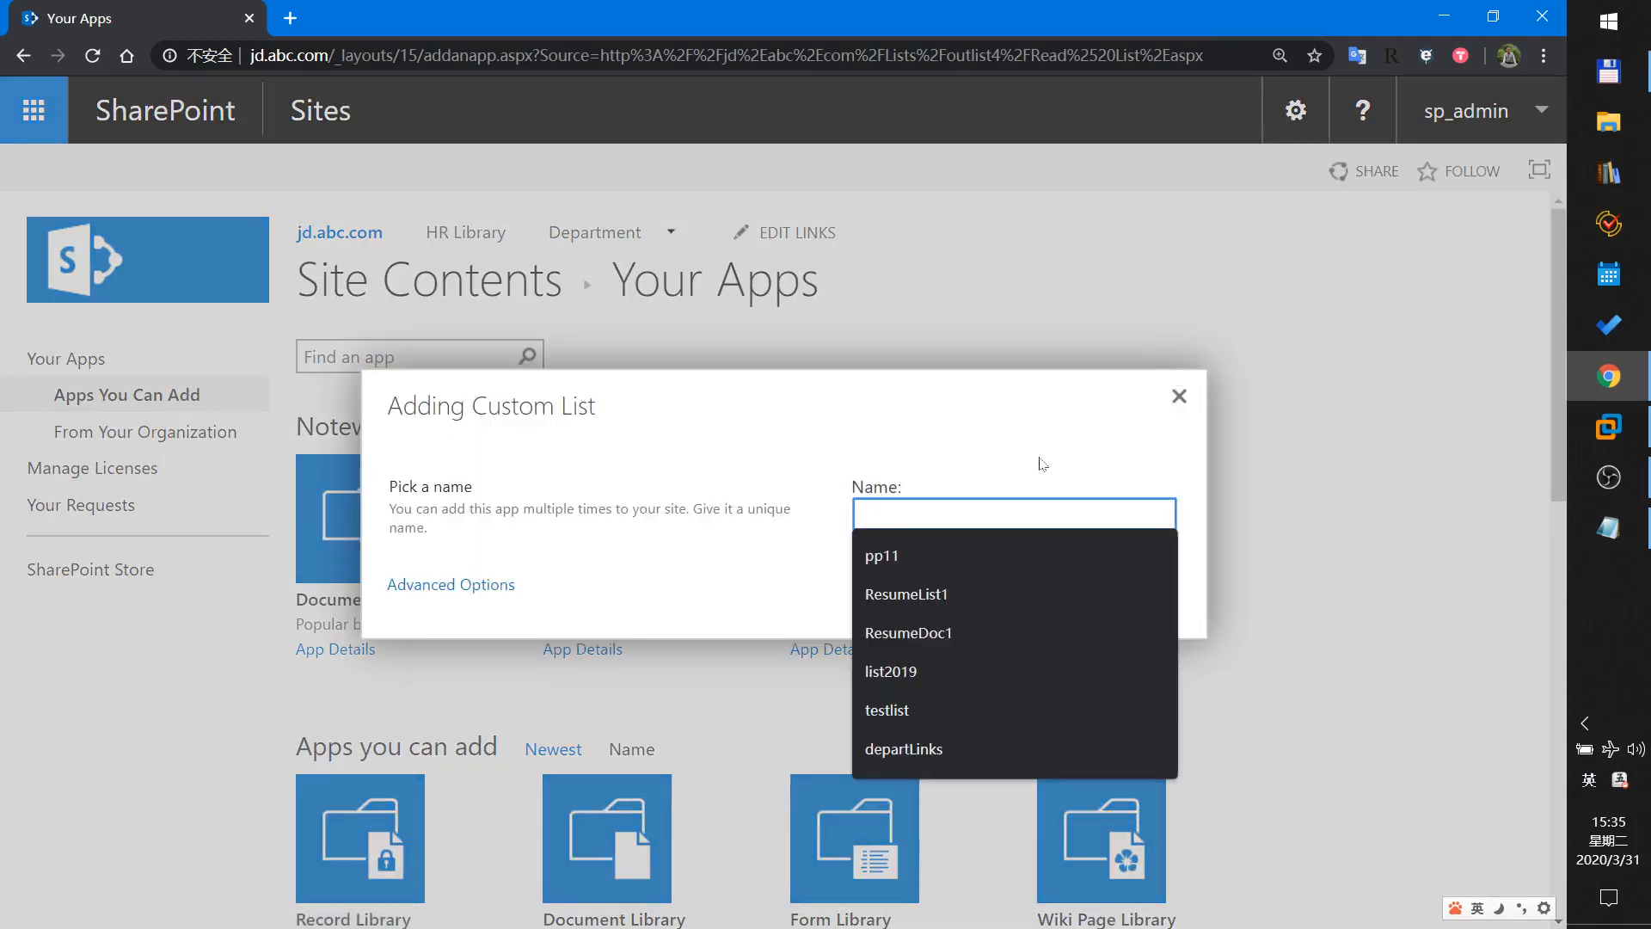
pyautogui.write('list')
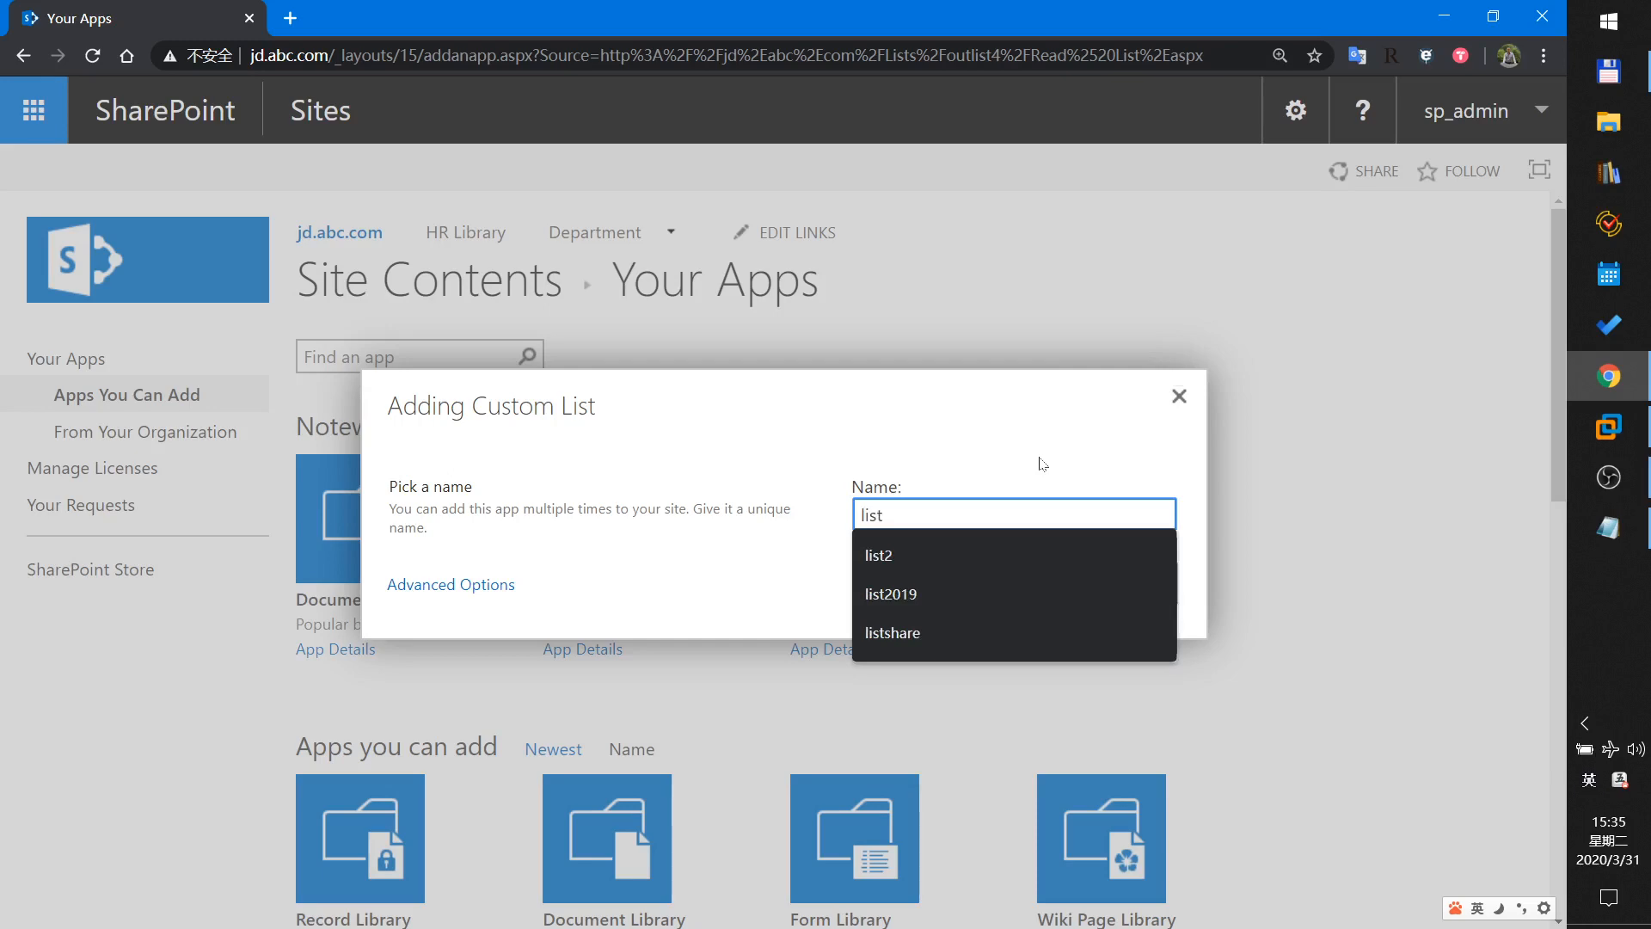
pyautogui.write('test1')
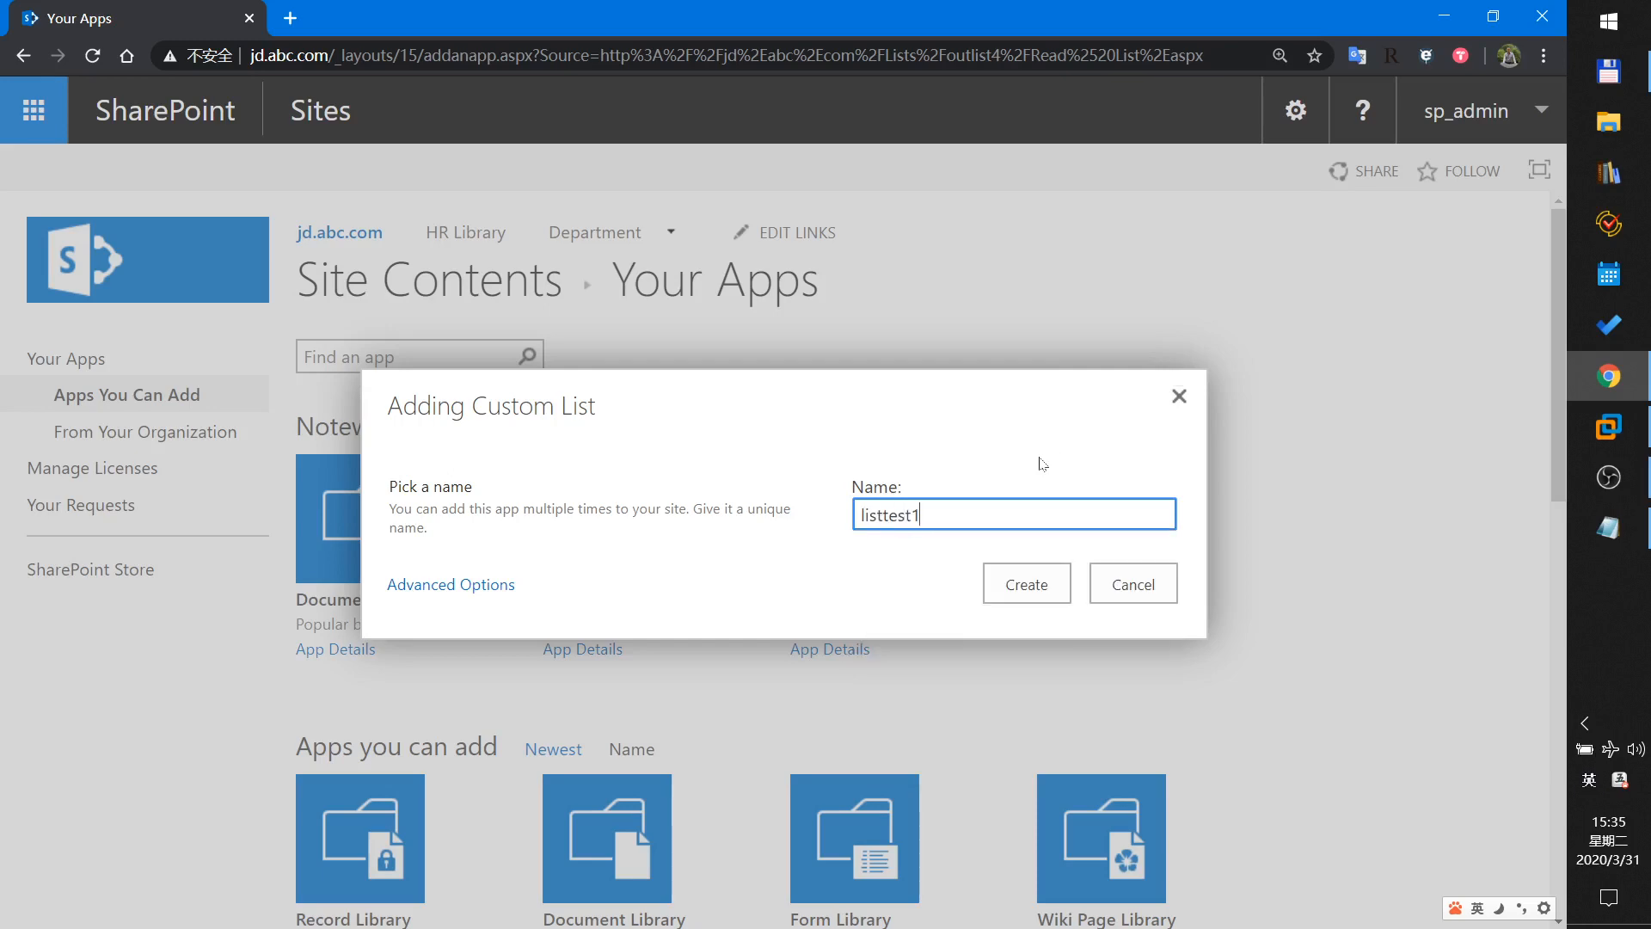
pyautogui.click(1027, 592)
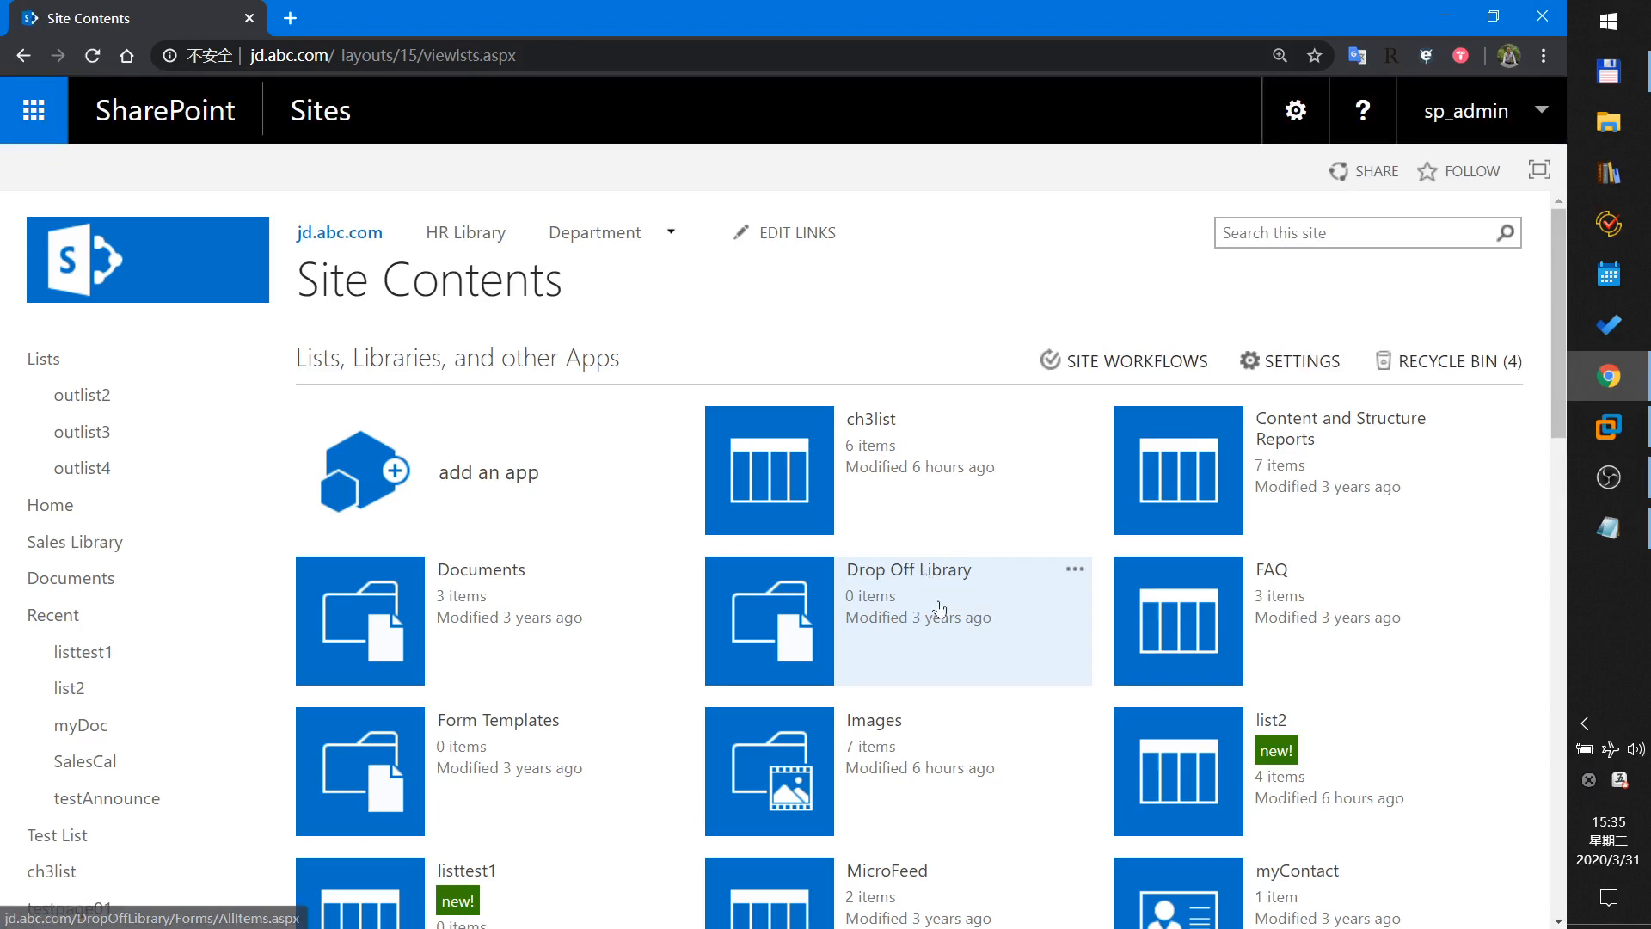
# Open listtest1 and start a new column of type External Data named snameOut.
pyautogui.scroll(-3, 940, 608)
pyautogui.click(383, 654)
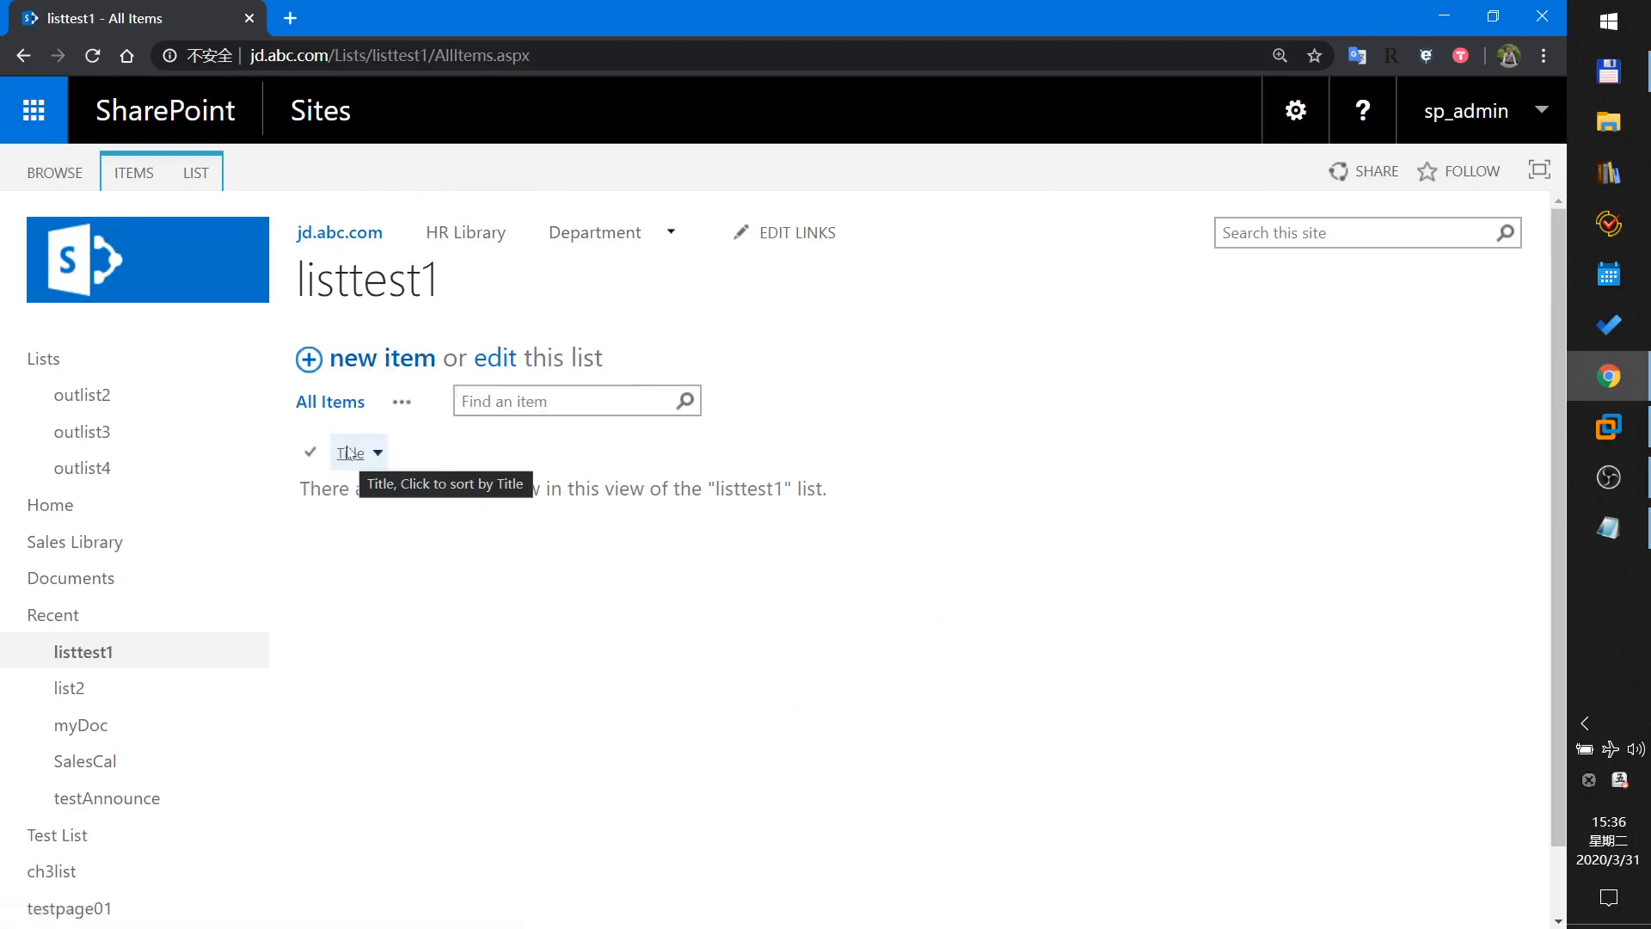
pyautogui.click(195, 172)
pyautogui.click(270, 241)
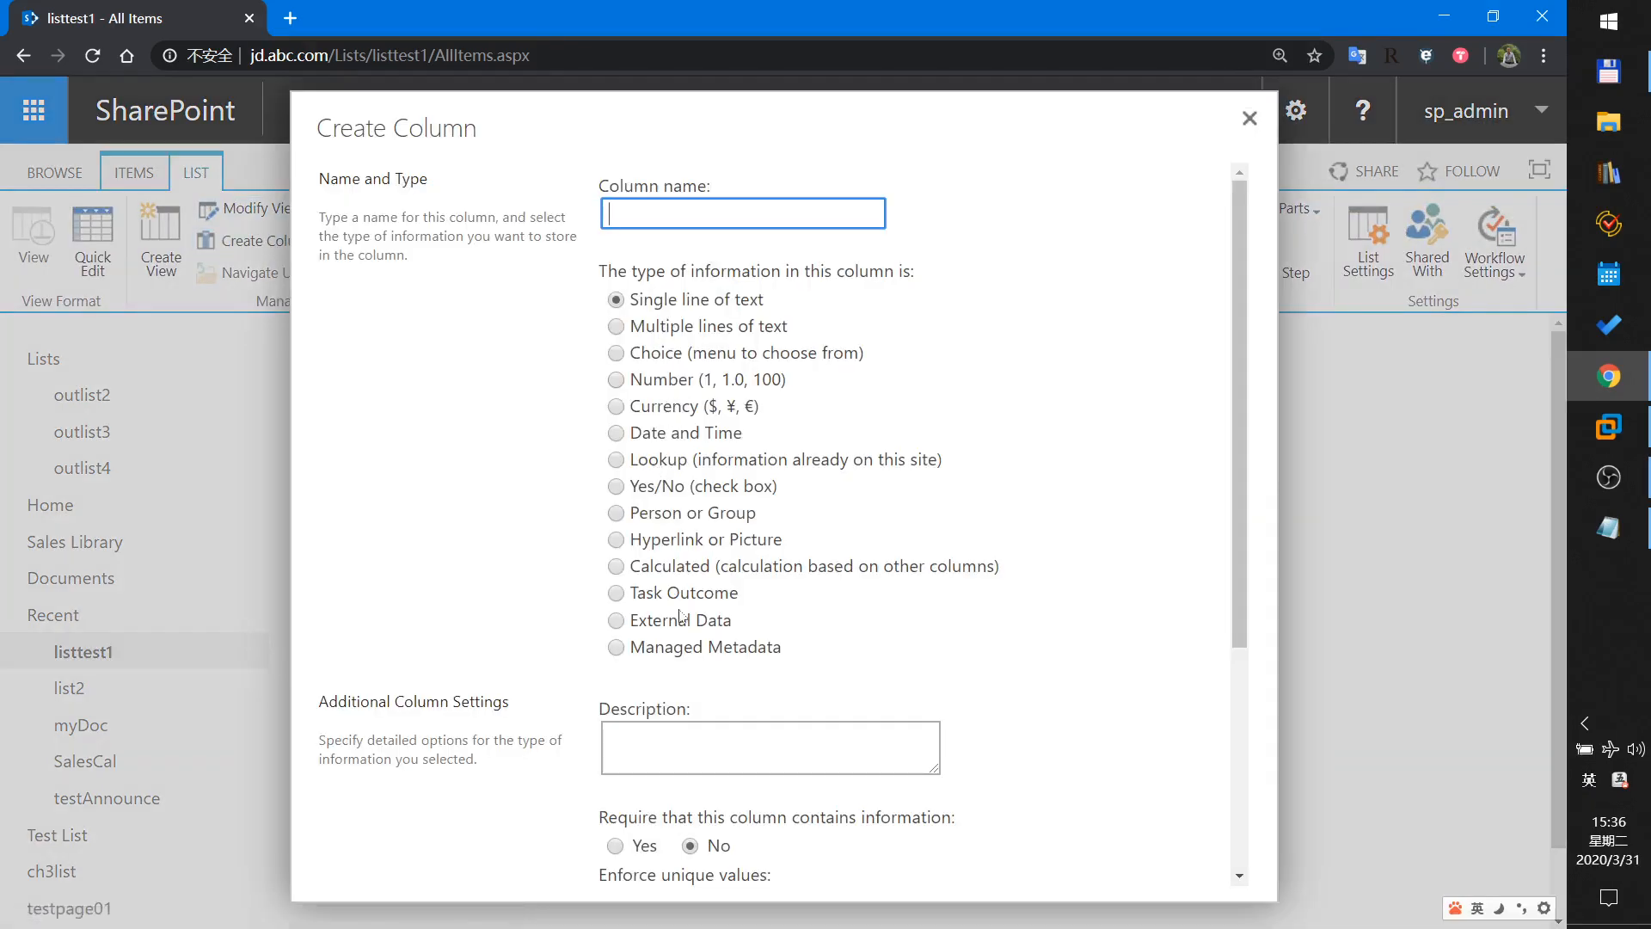
pyautogui.click(678, 627)
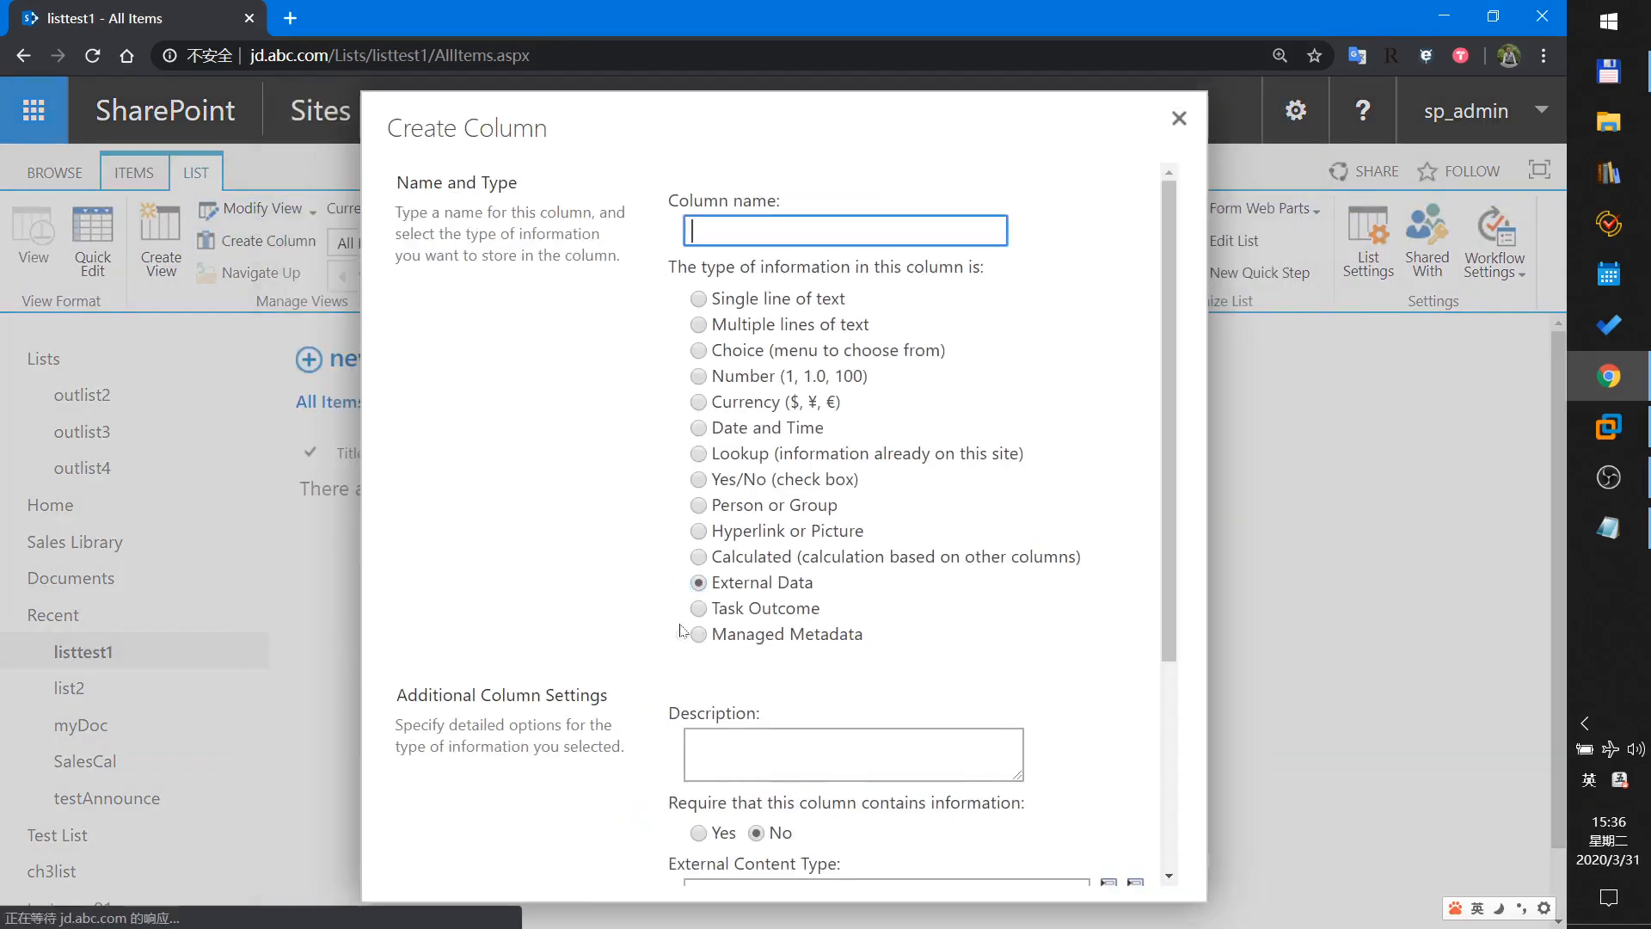
pyautogui.click(953, 232)
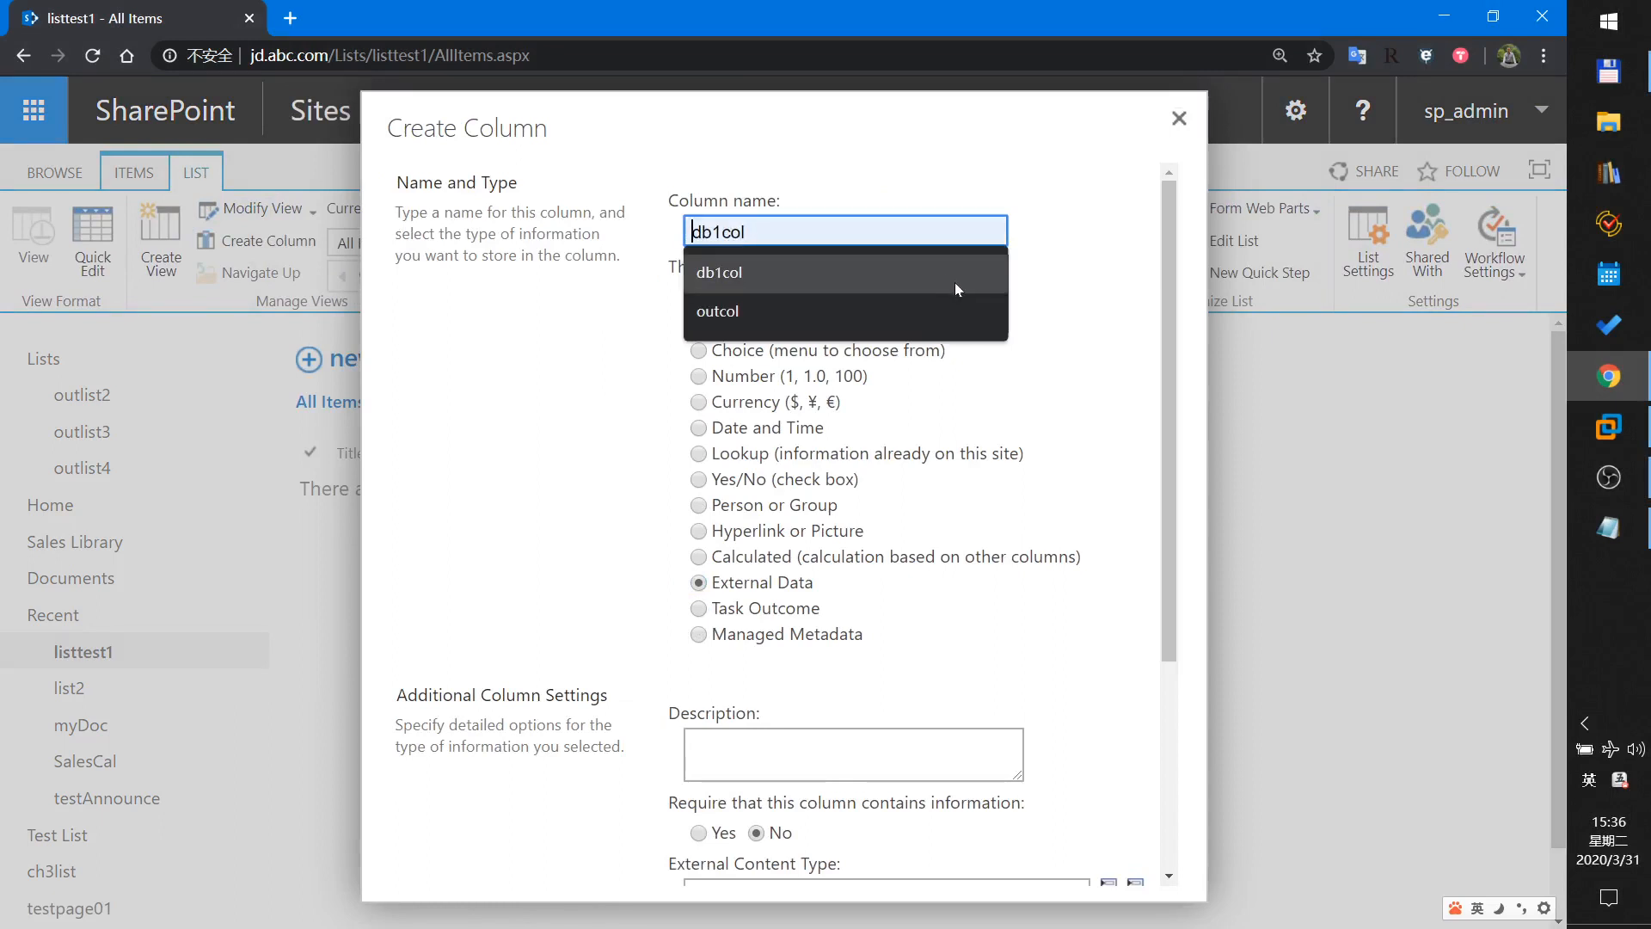
pyautogui.write('snameOut')
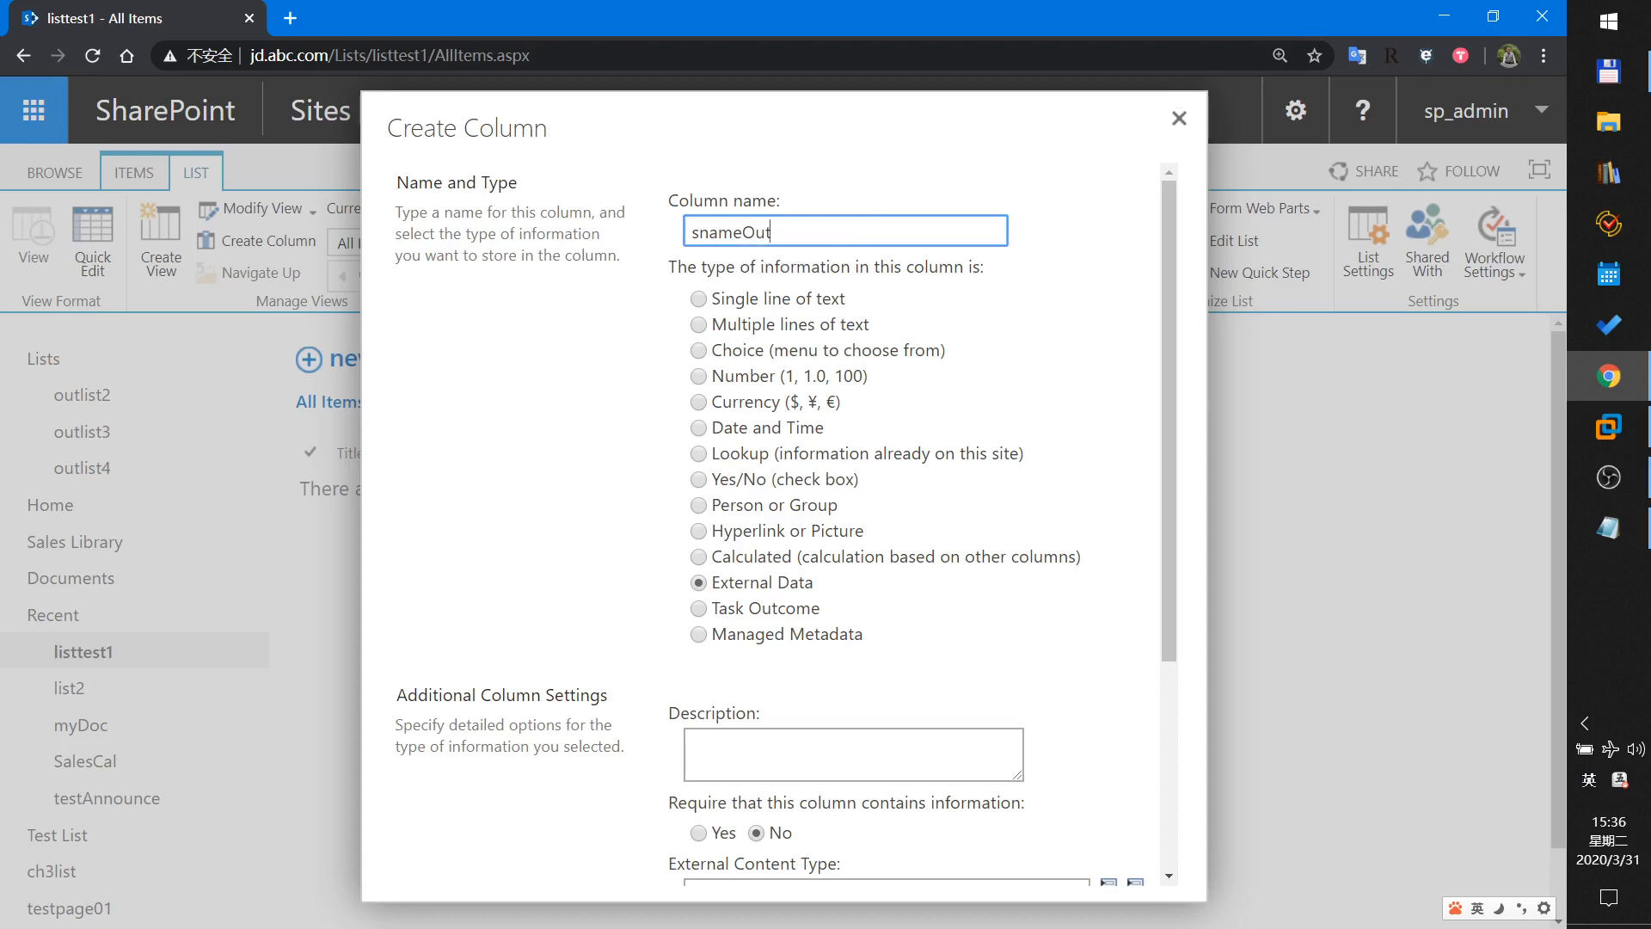
pyautogui.moveTo(773, 232); pyautogui.dragTo(764, 233)
# Base the snameOut column on external content type sql db1, show its sname field, and create the column.
pyautogui.scroll(-2, 819, 351)
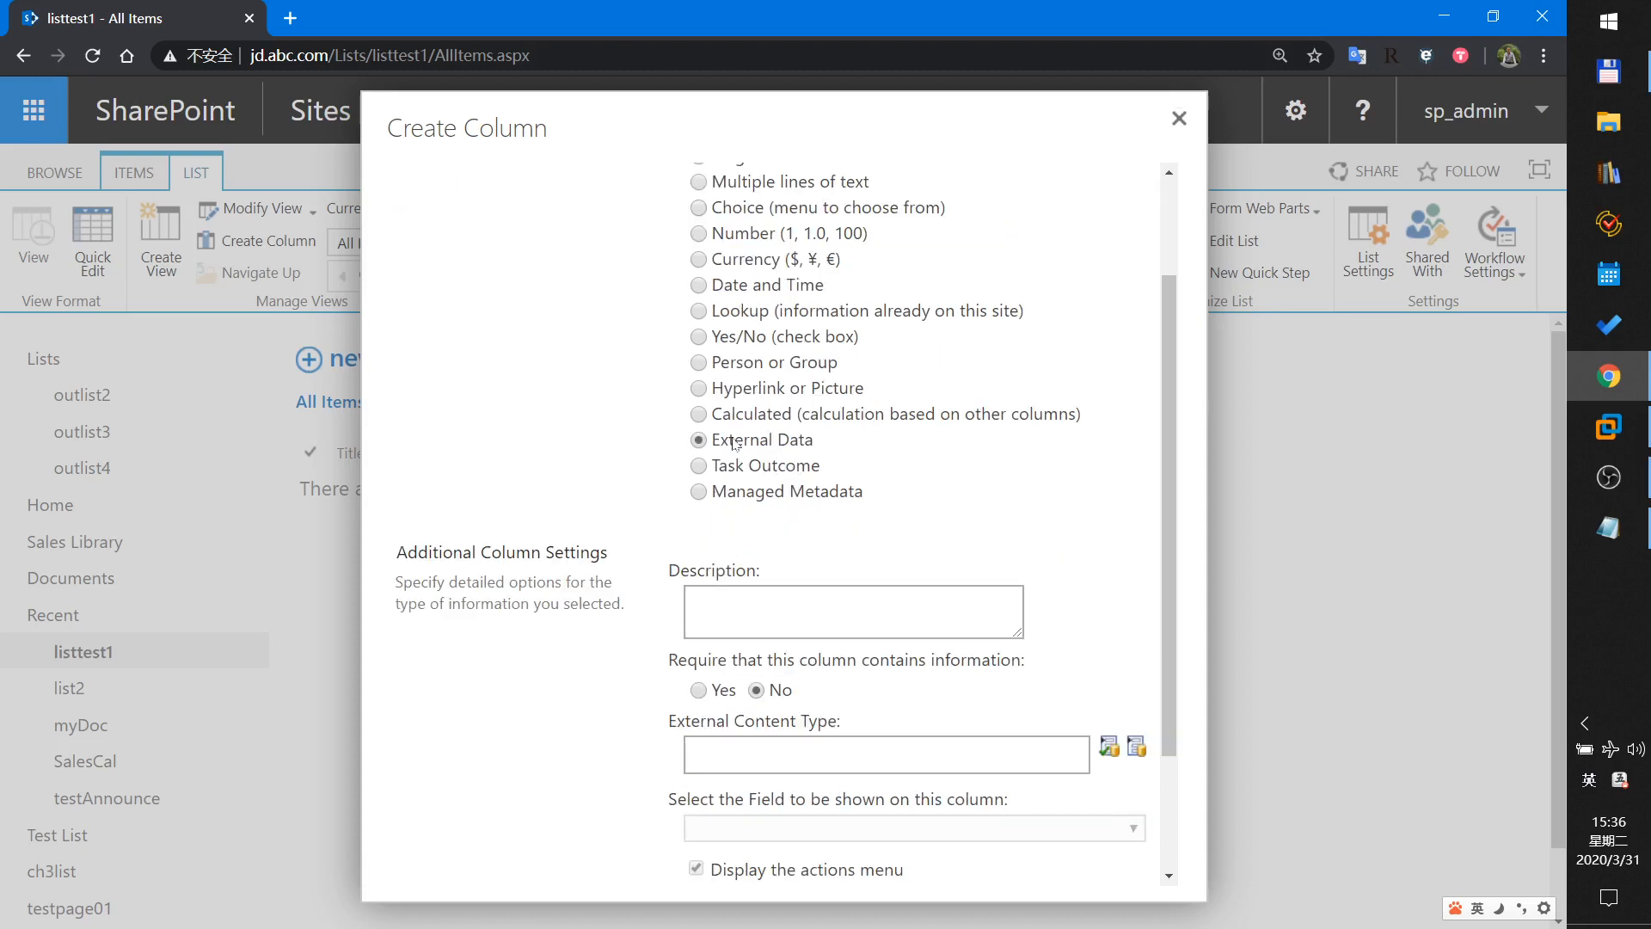
pyautogui.scroll(-5, 815, 490)
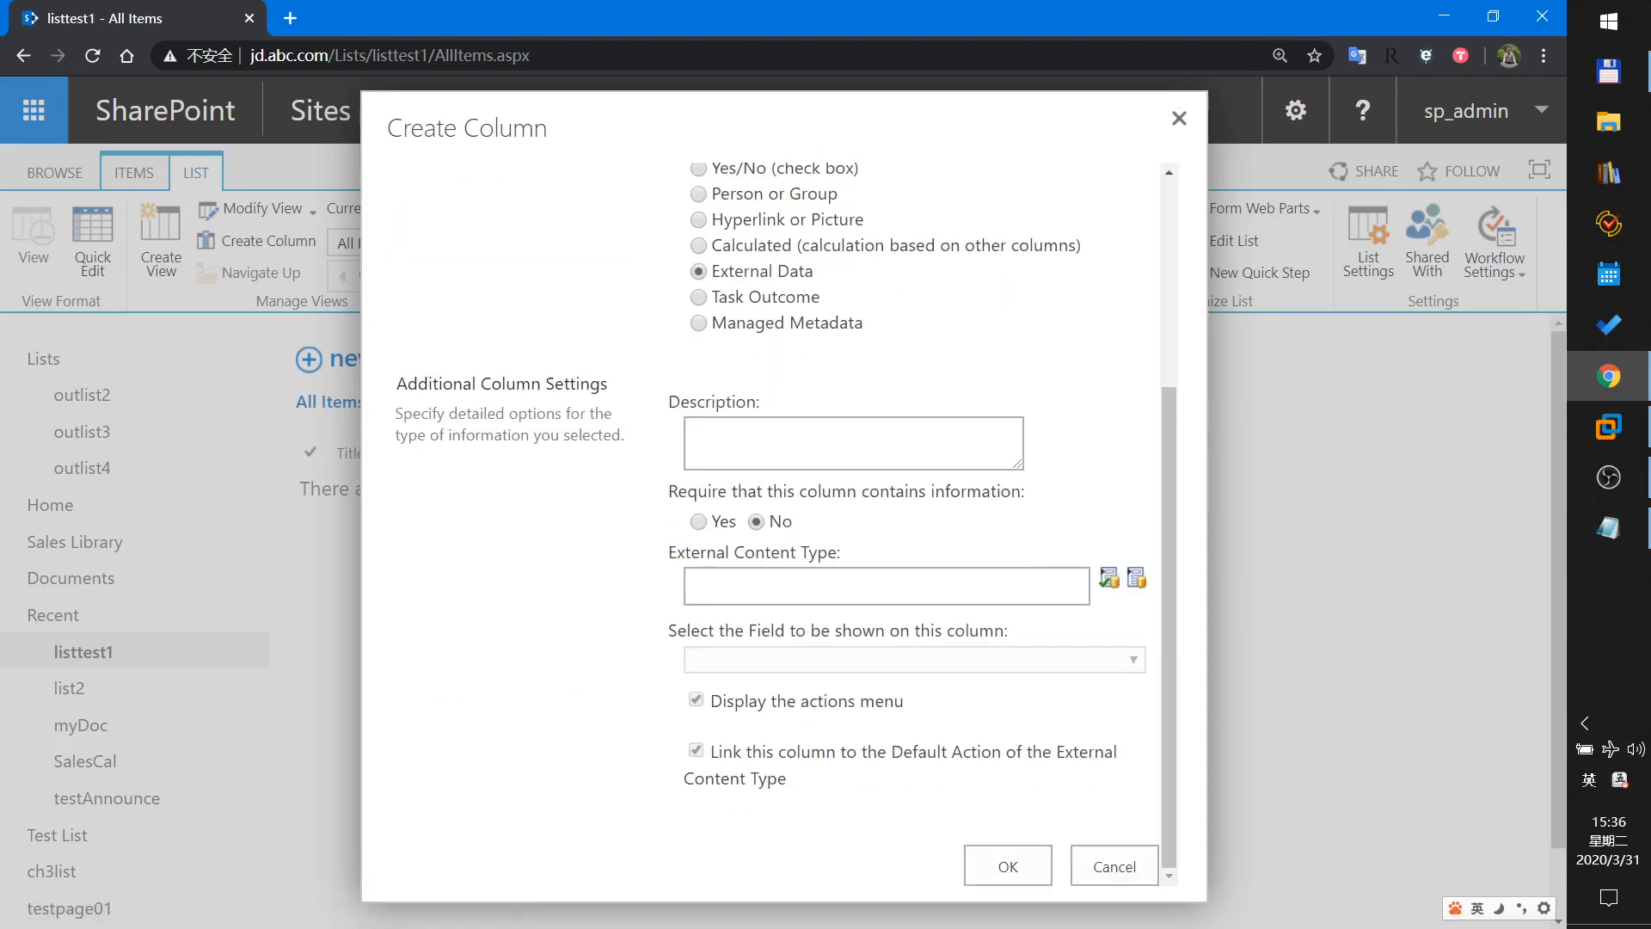
pyautogui.click(1135, 579)
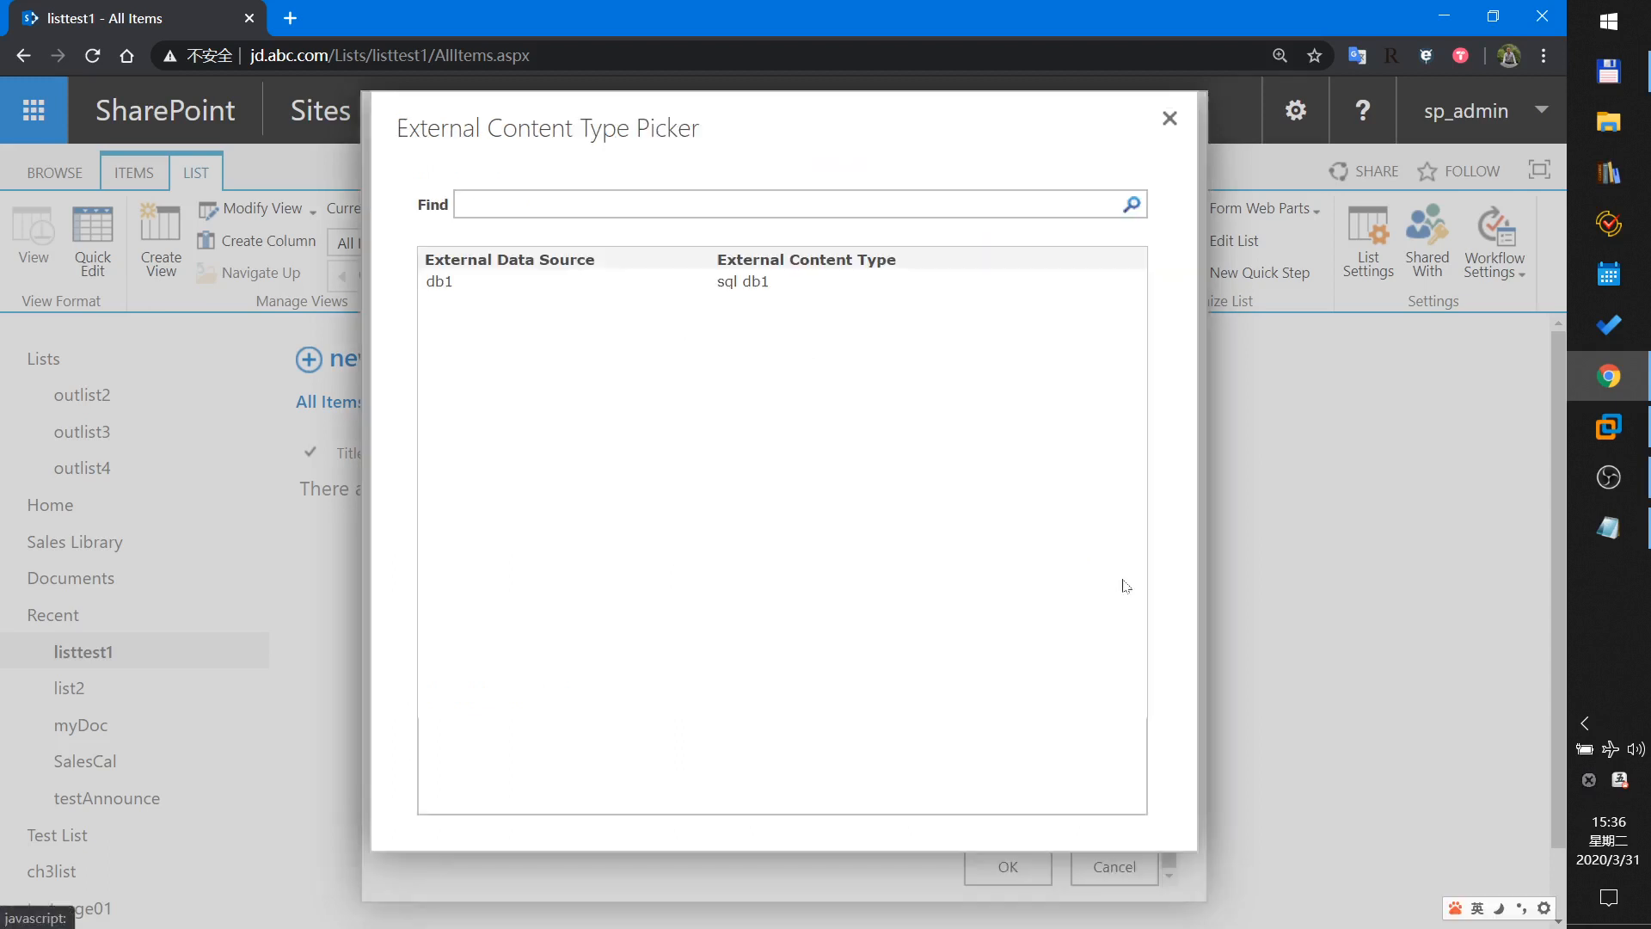
pyautogui.click(462, 295)
pyautogui.click(837, 801)
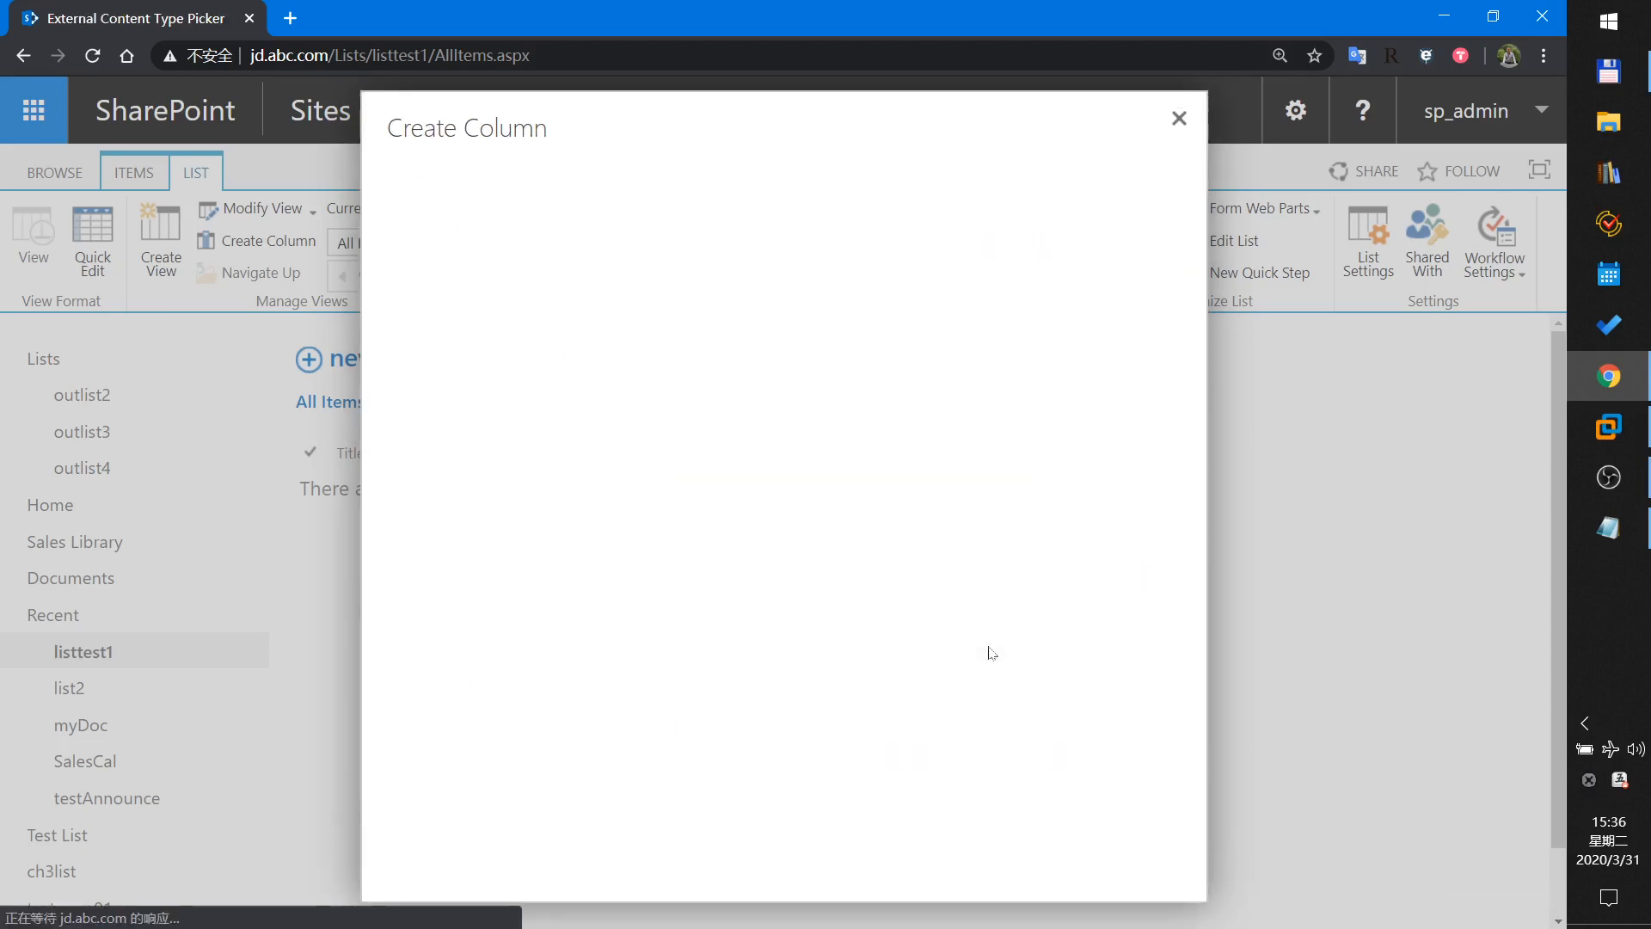
pyautogui.scroll(-5, 927, 652)
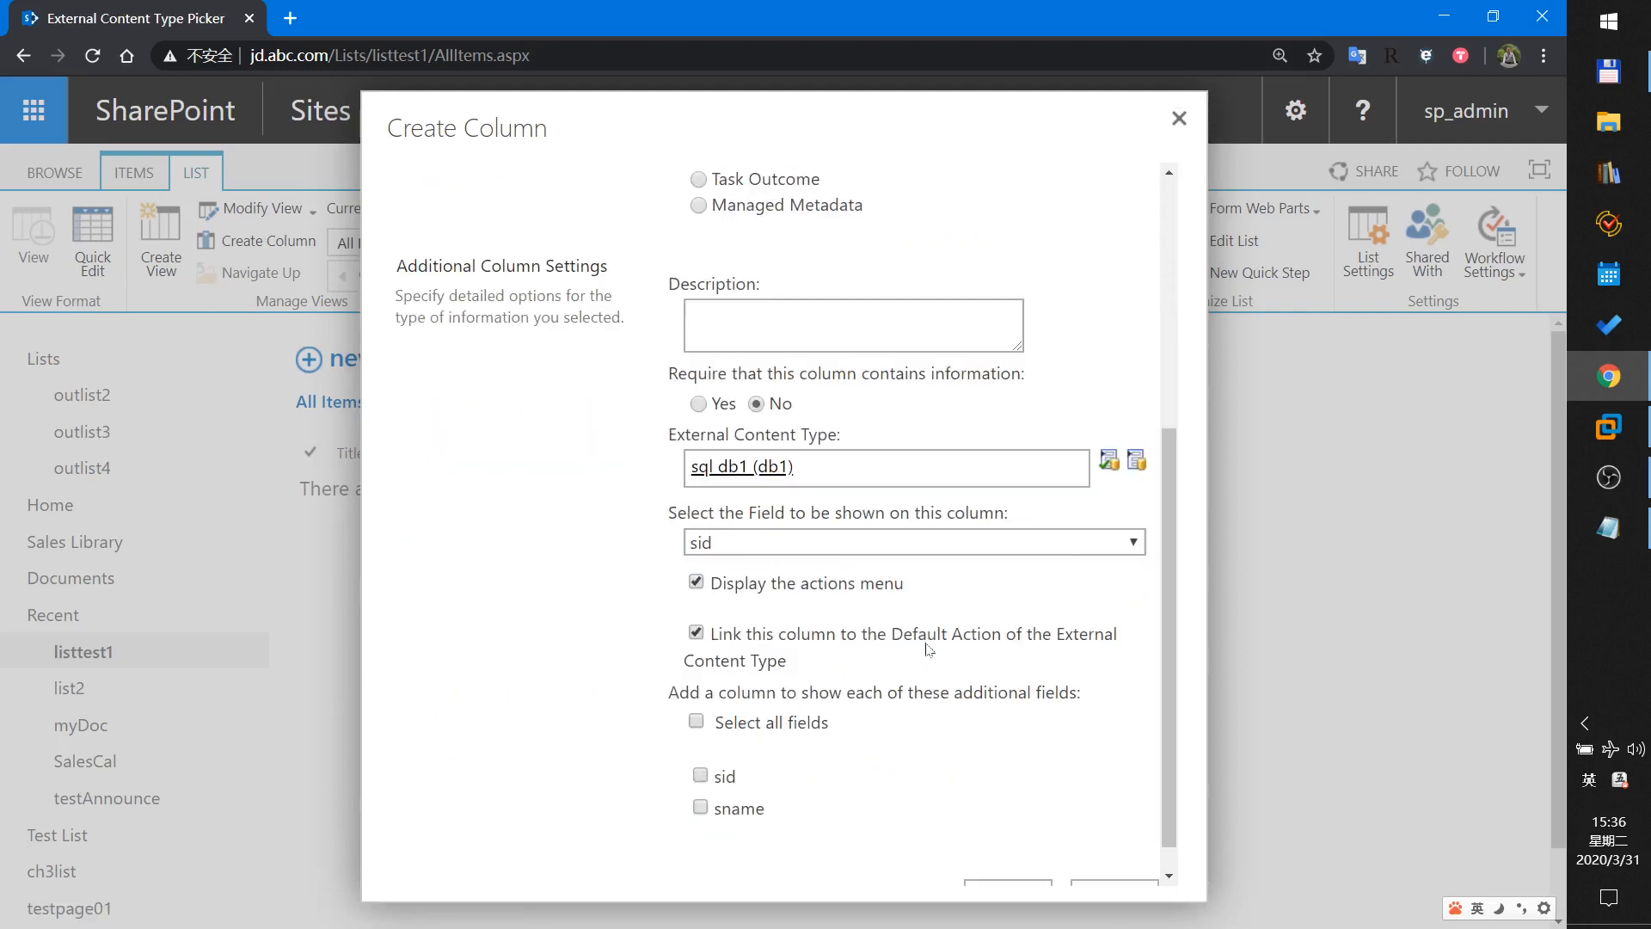
pyautogui.click(762, 553)
pyautogui.click(745, 592)
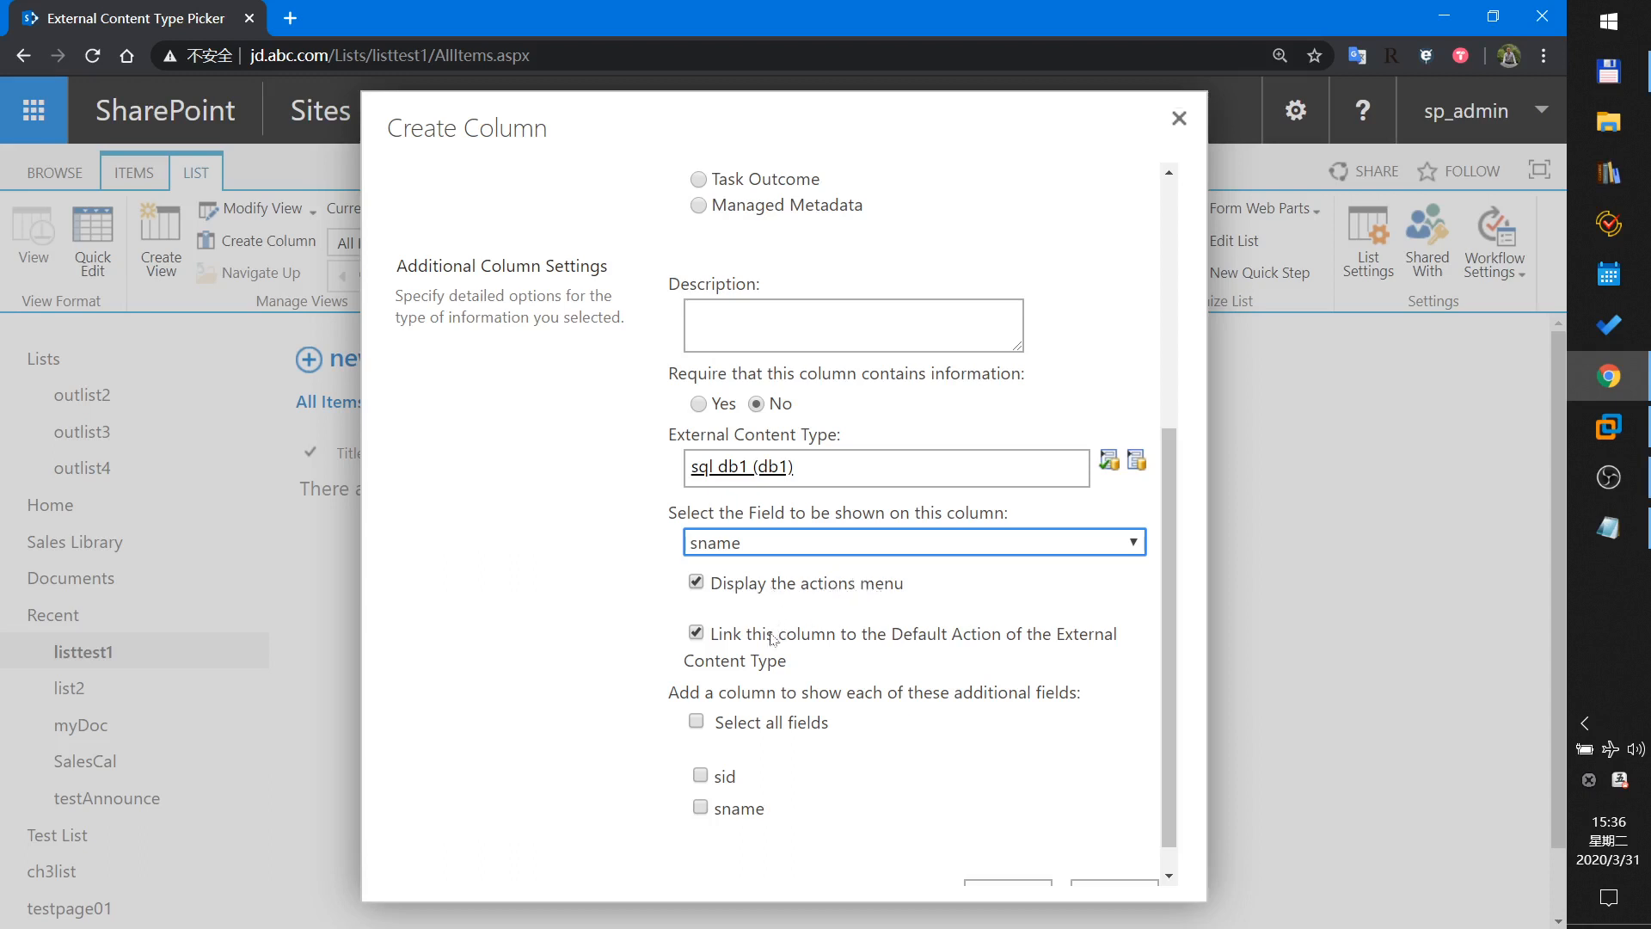
pyautogui.scroll(-1, 866, 677)
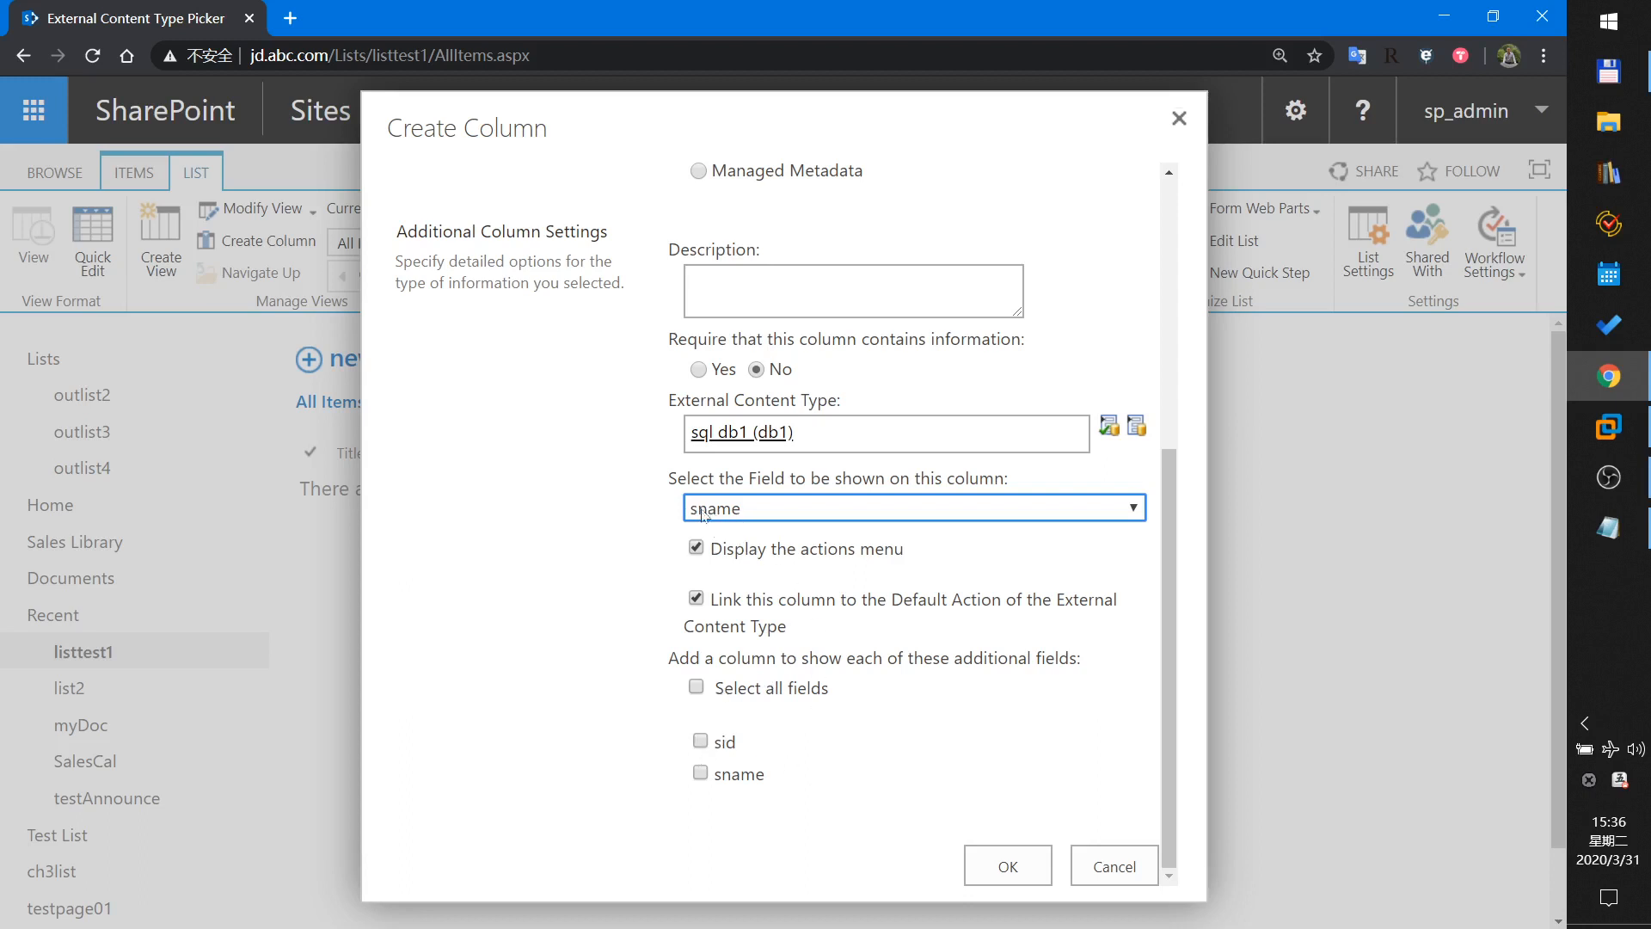
pyautogui.click(1007, 868)
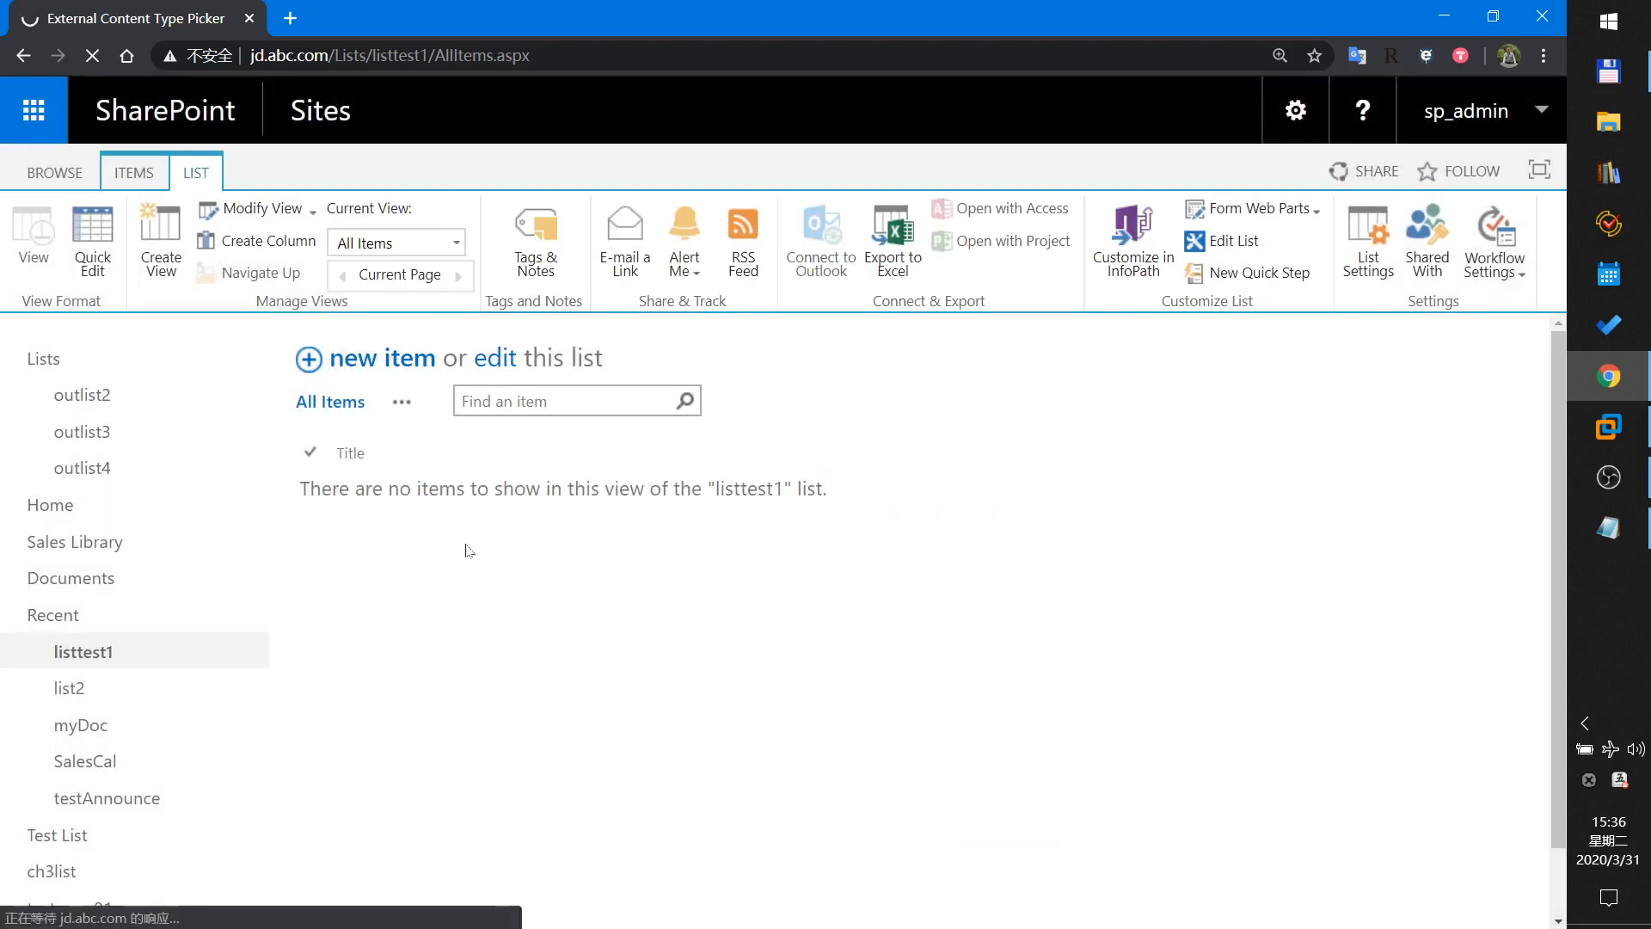
# Add an item titled test1 to listtest1 with the sql db1 record of sid 2 as snameOut, and save it.
pyautogui.click(360, 368)
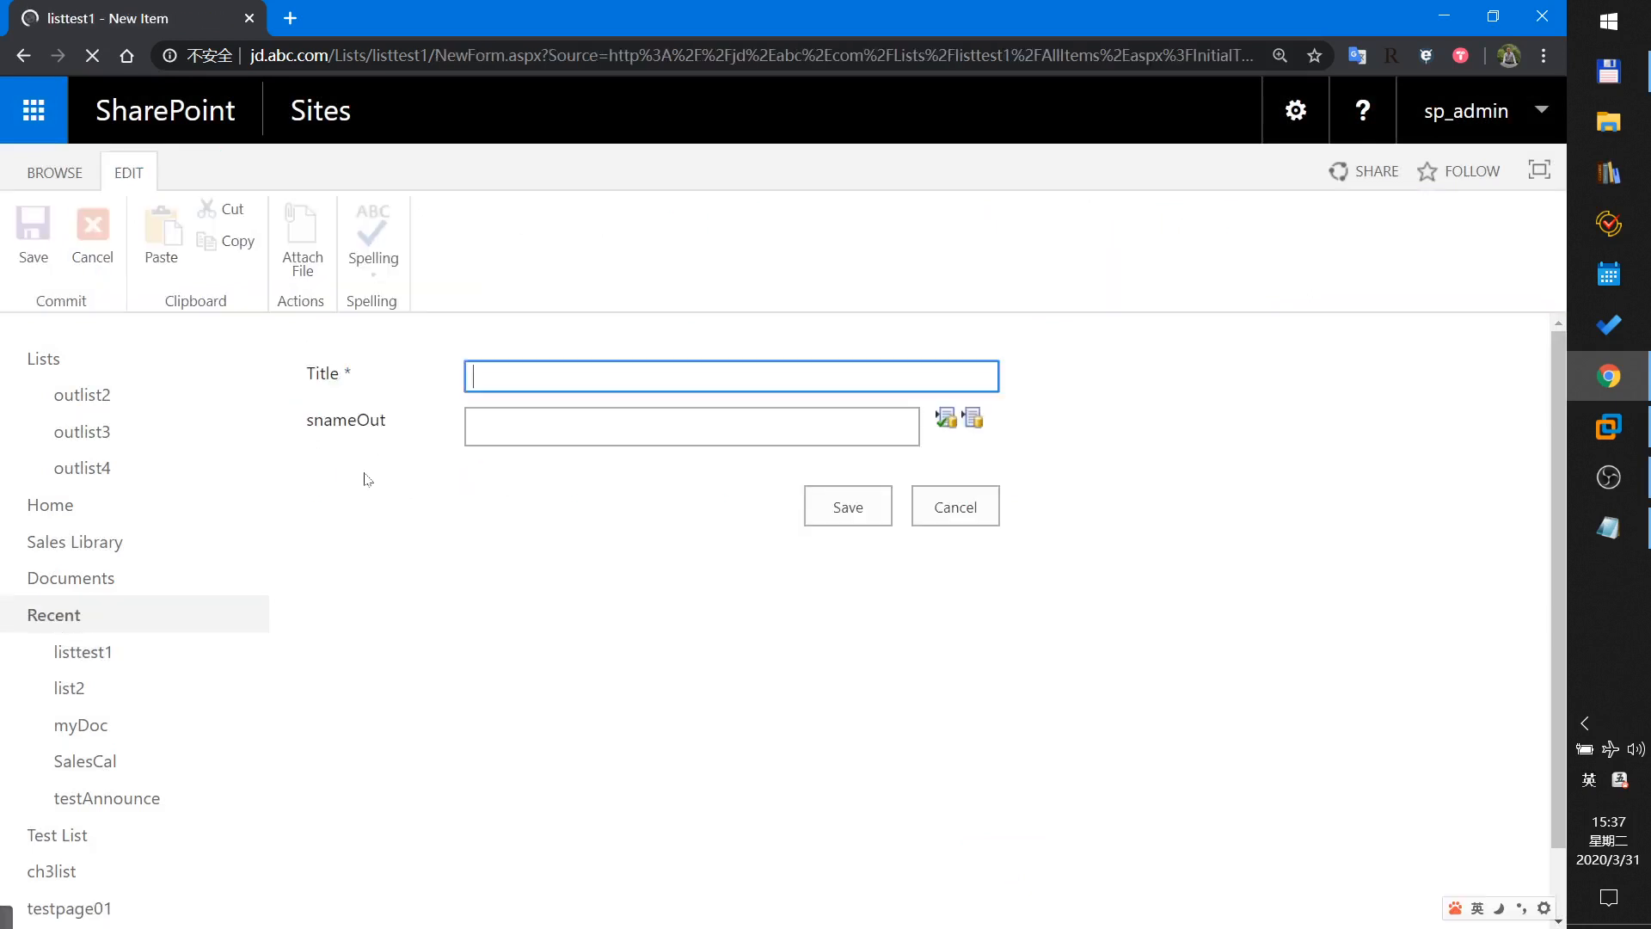
pyautogui.click(516, 377)
pyautogui.write('test1')
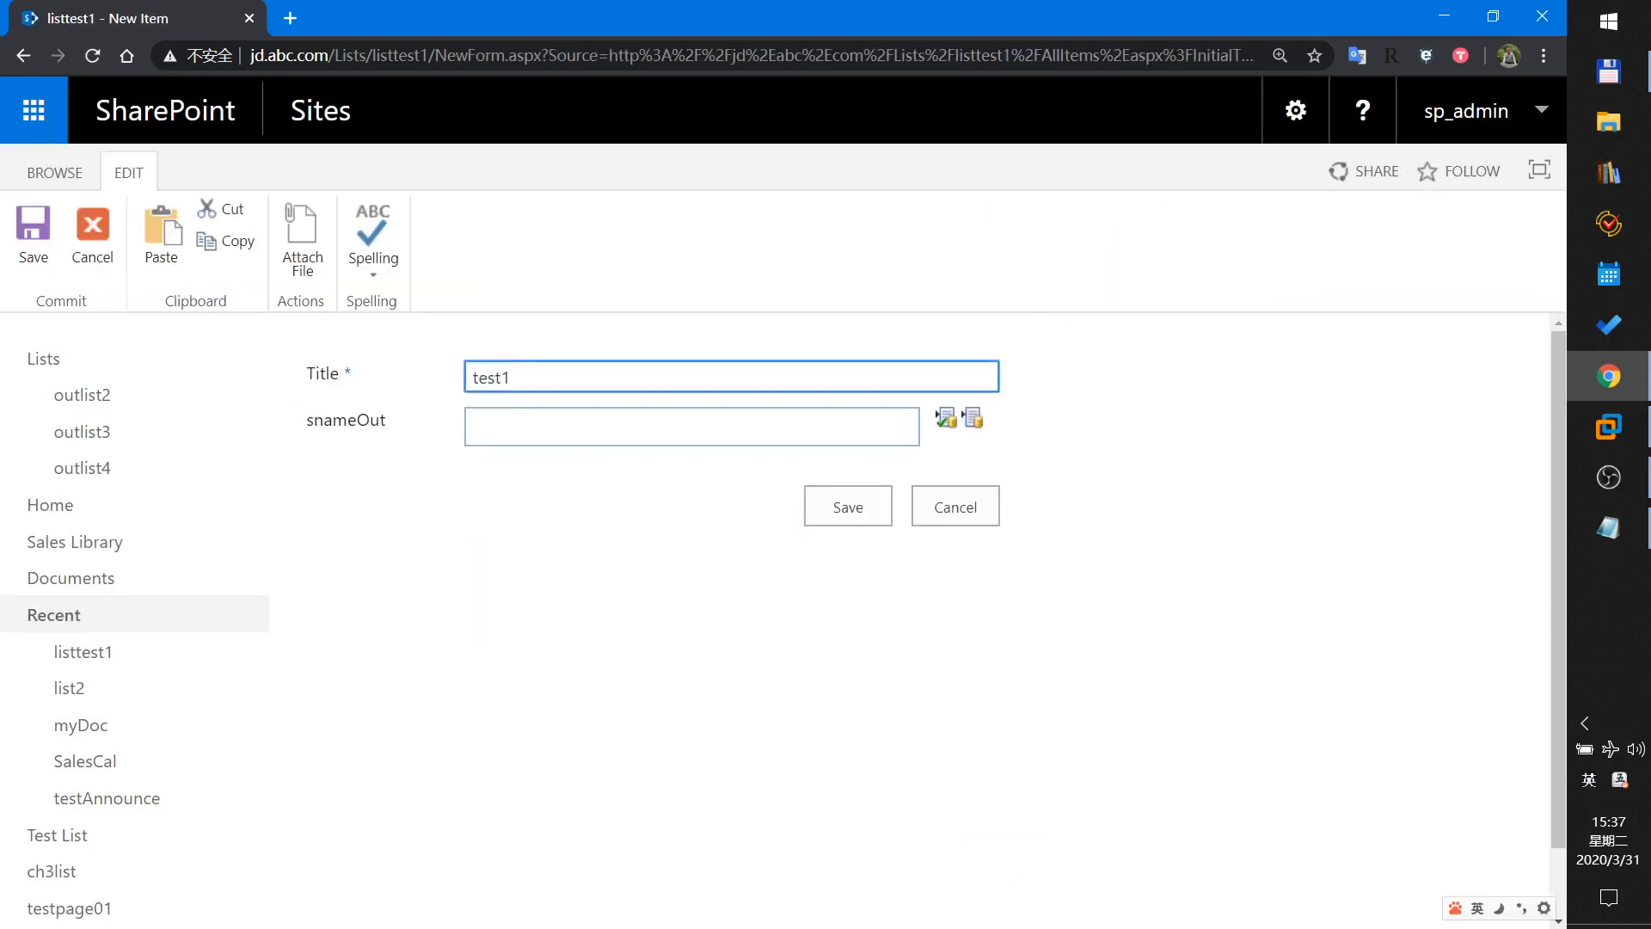
pyautogui.press('Tab')
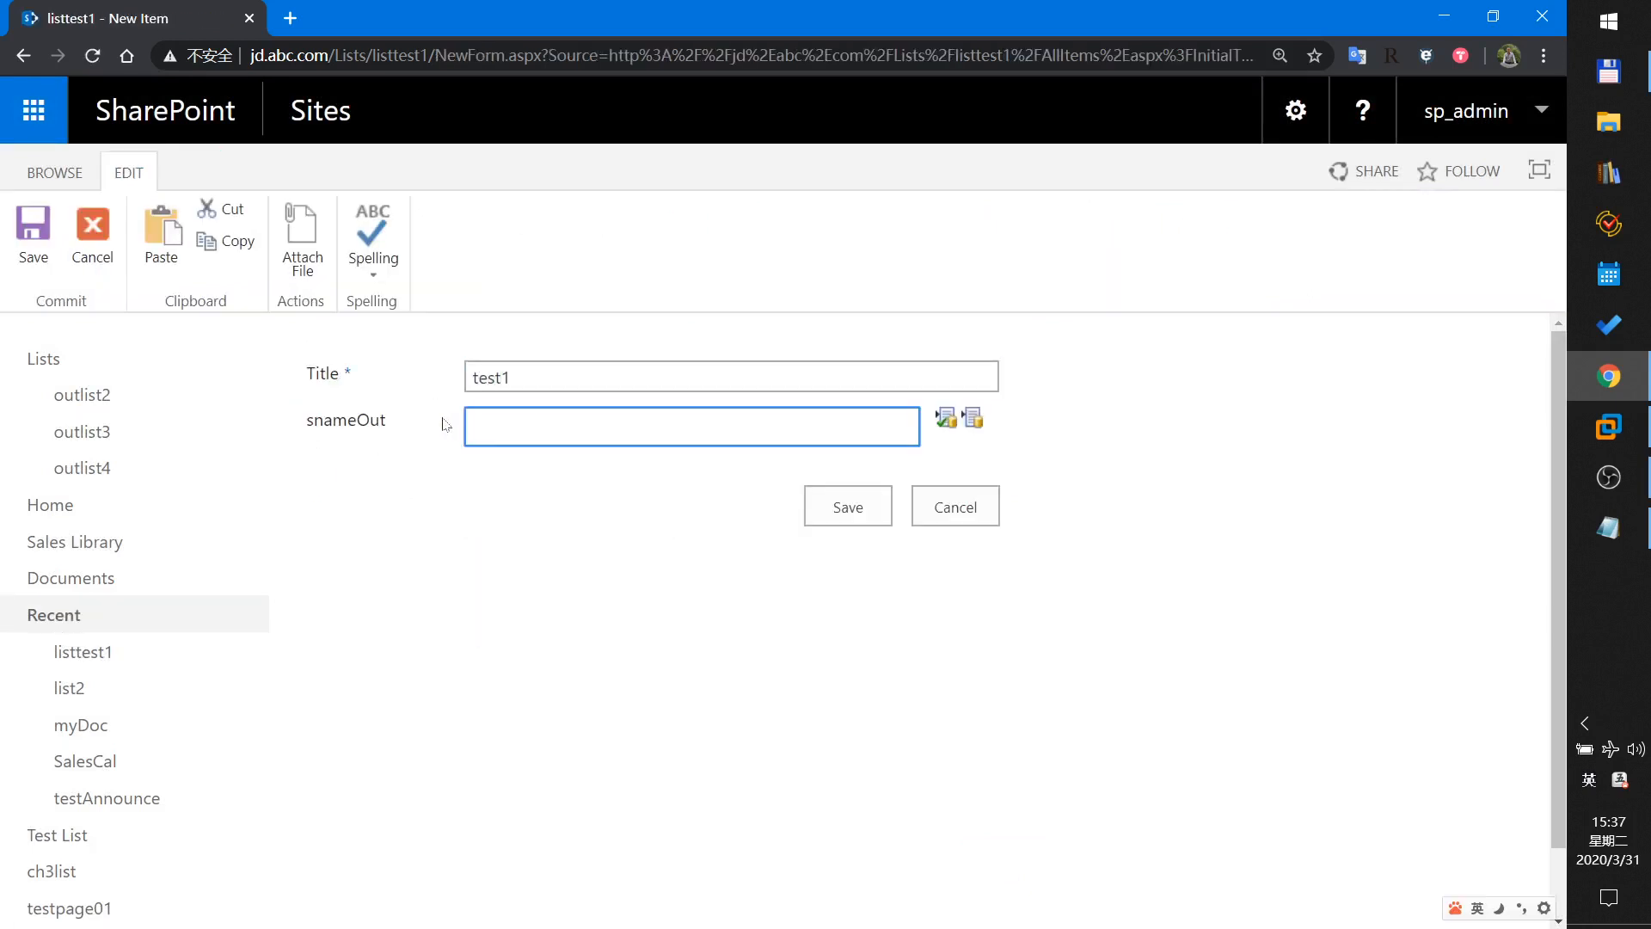
pyautogui.click(972, 419)
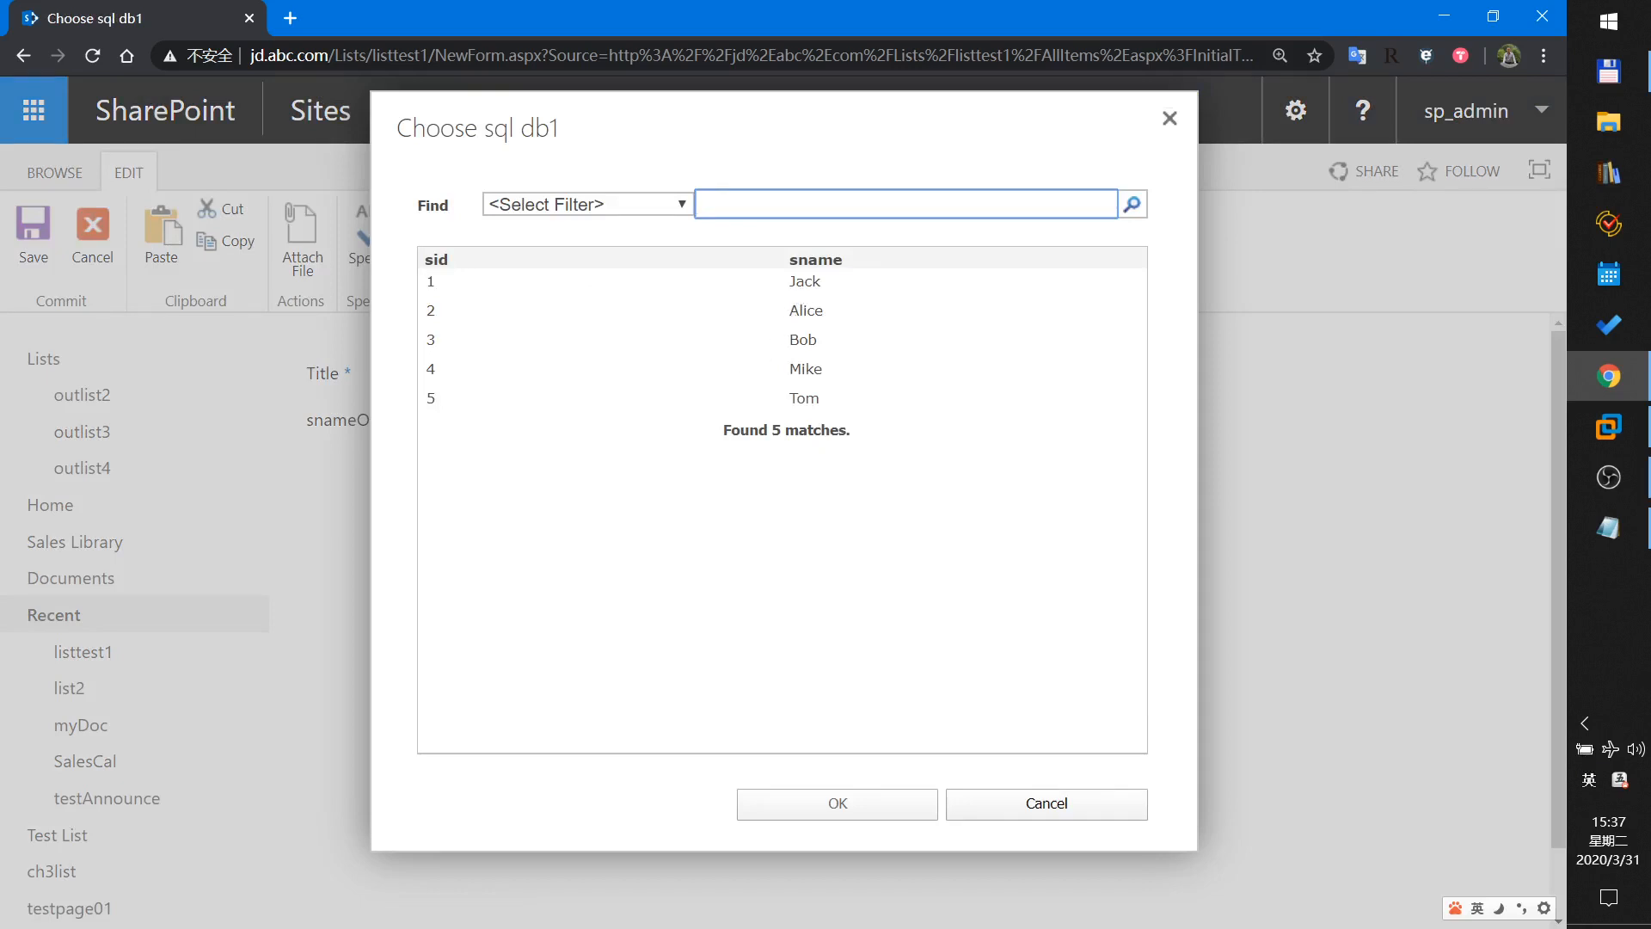
pyautogui.click(826, 311)
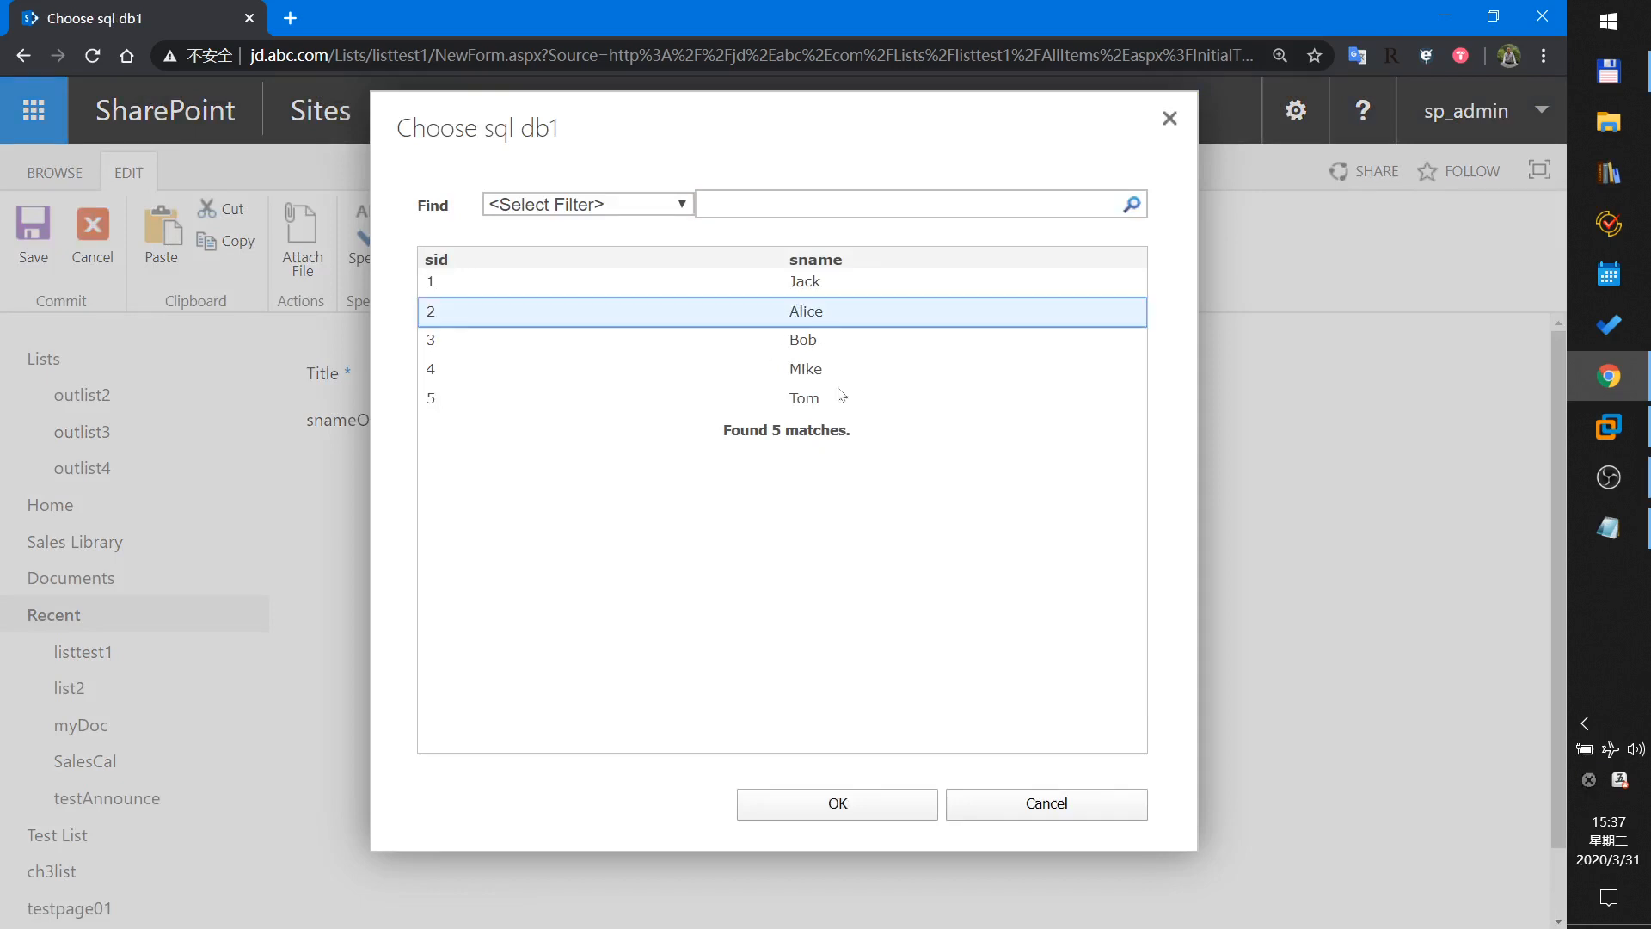
pyautogui.click(874, 806)
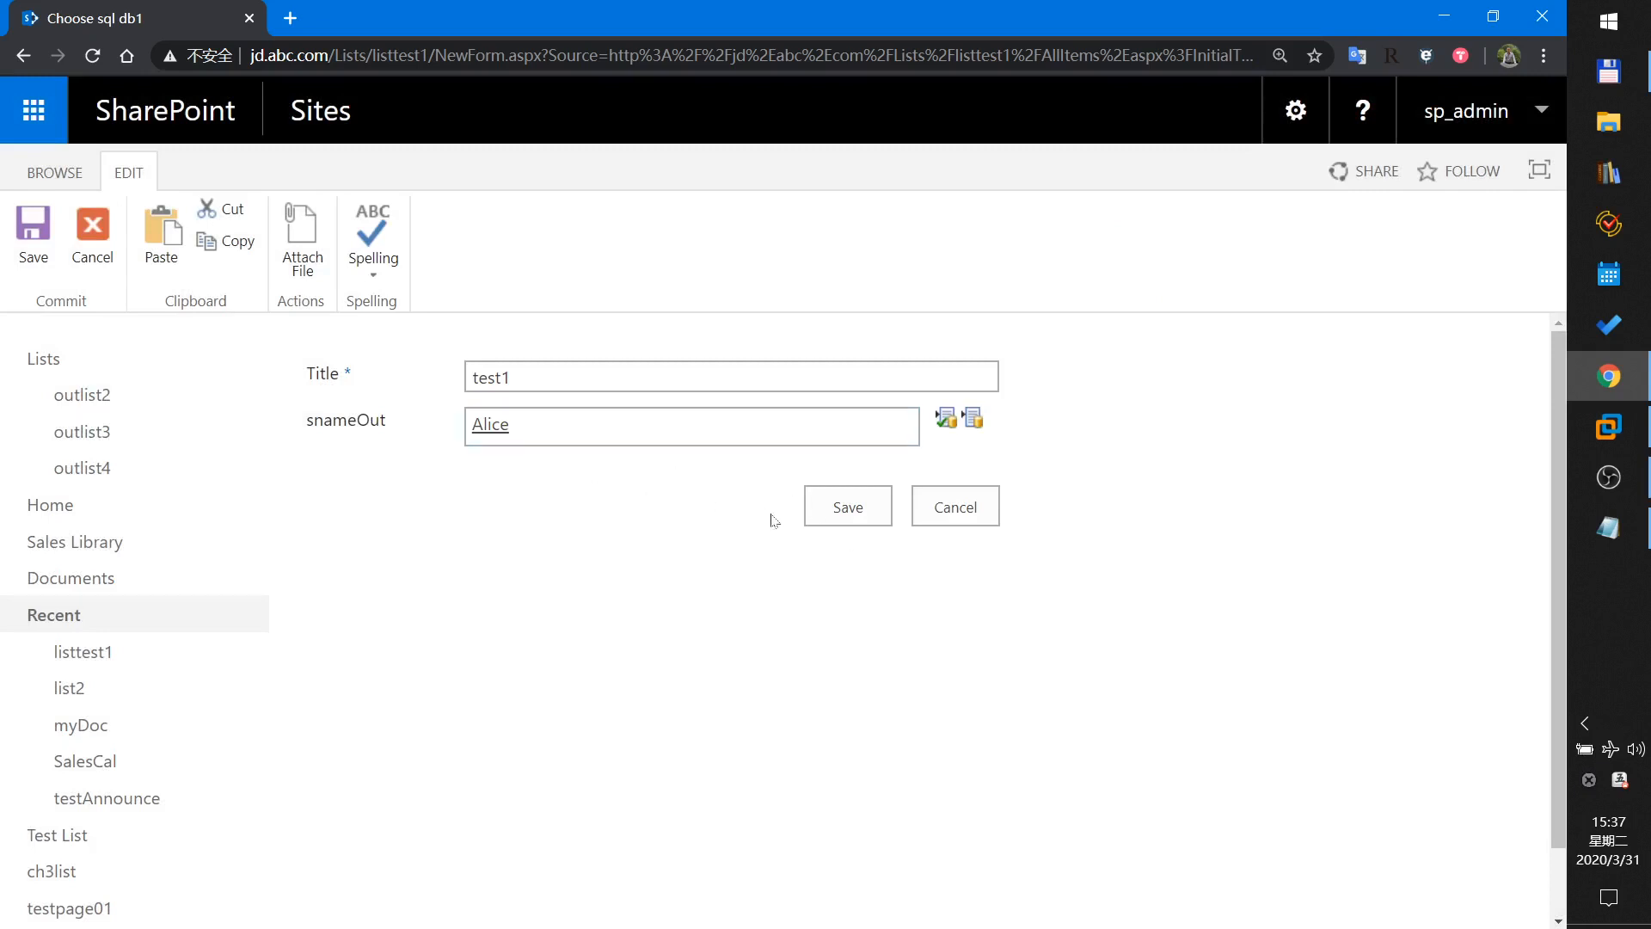
pyautogui.click(843, 516)
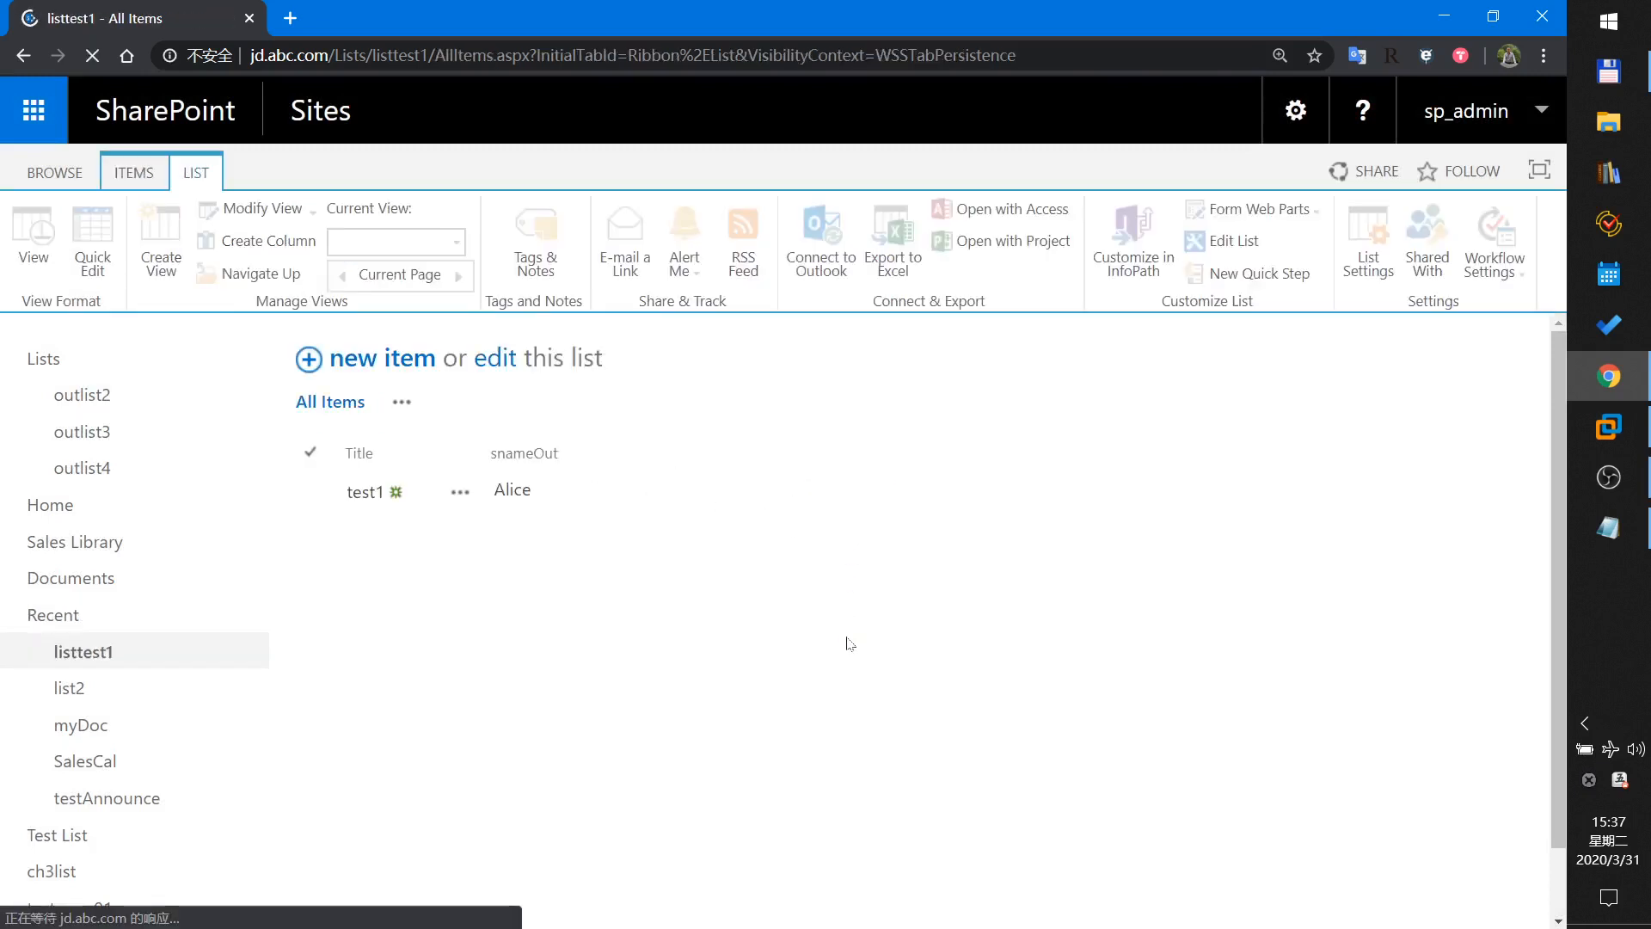
# Add an item titled test2 to listtest1 with the sql db1 record of sid 3 as snameOut, and save it.
pyautogui.click(366, 376)
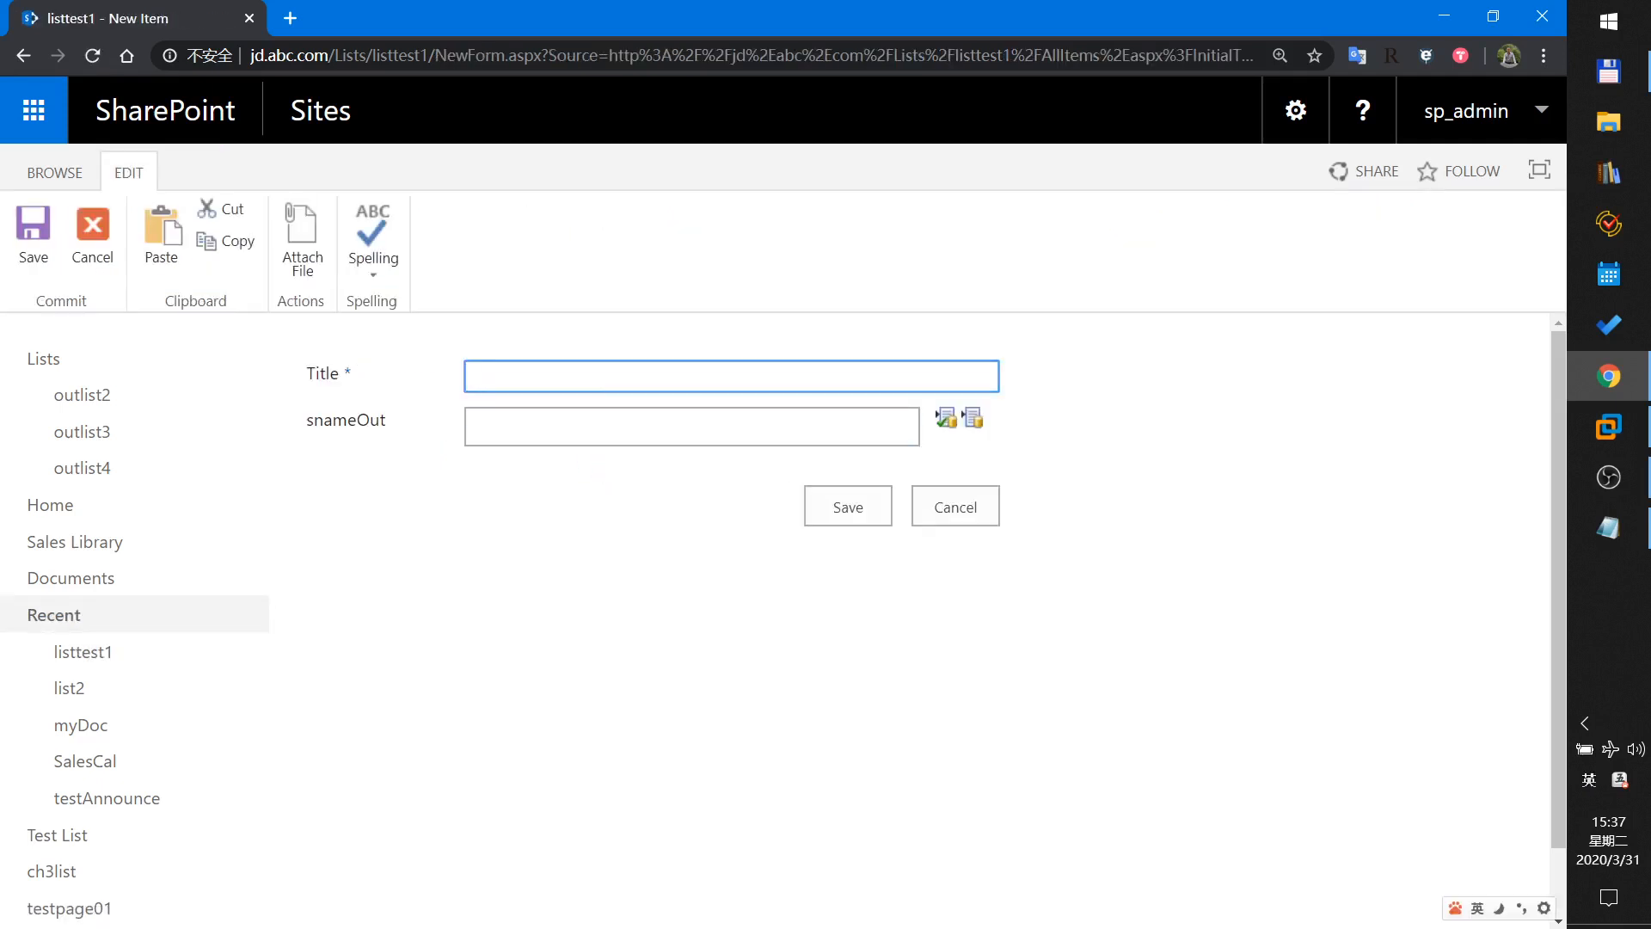
pyautogui.write('test2')
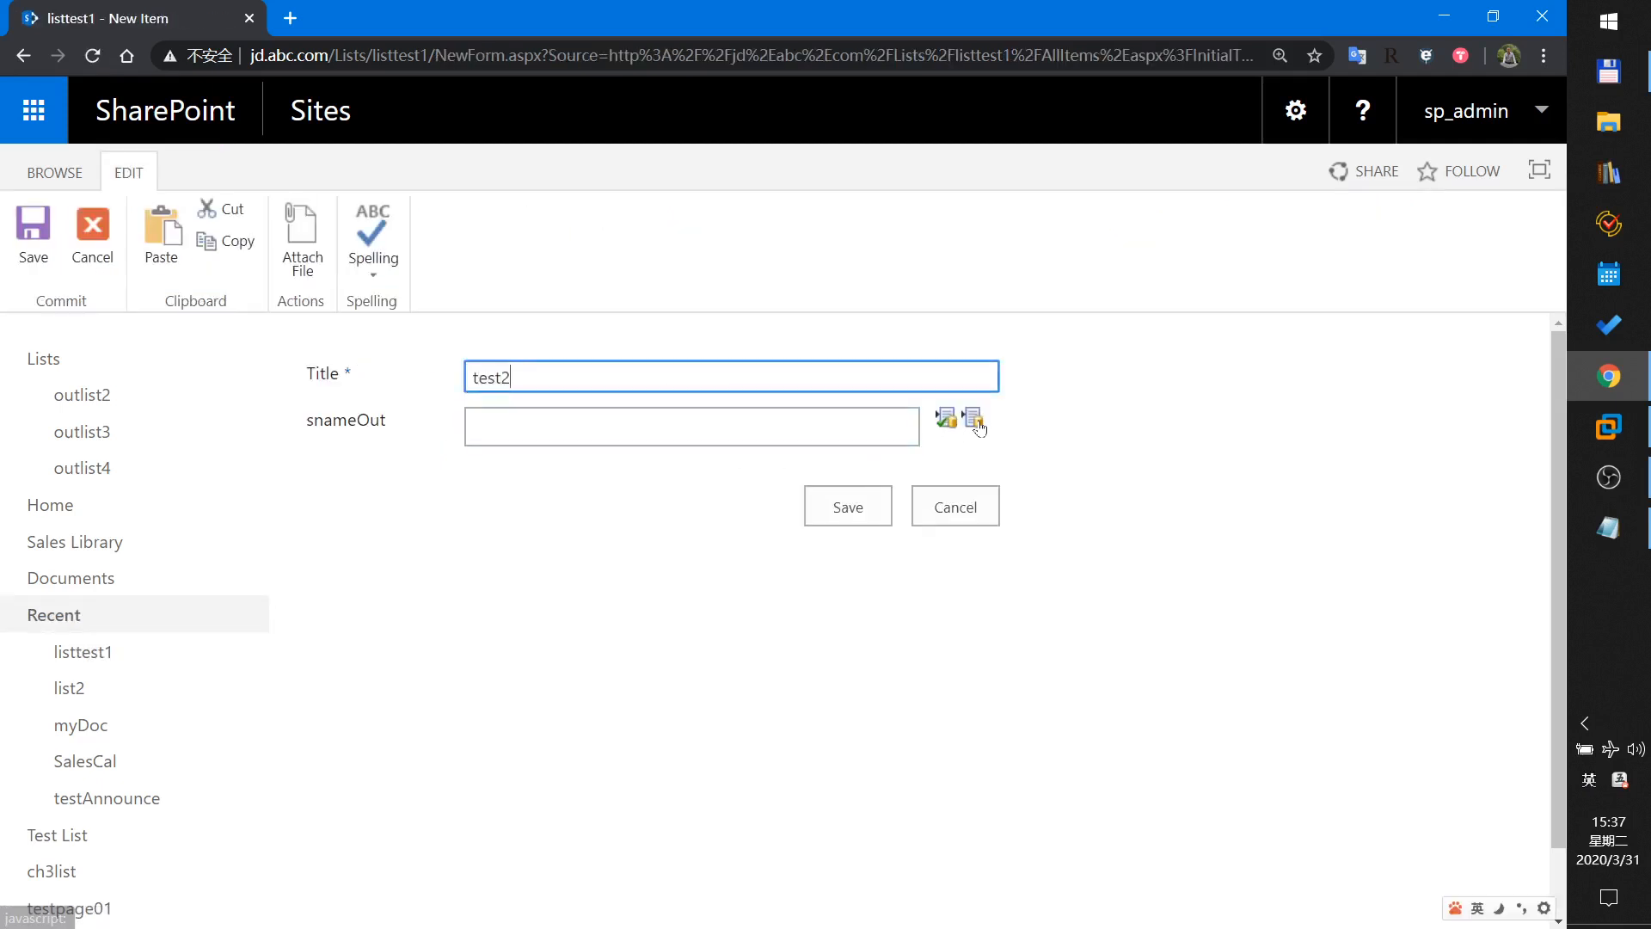
pyautogui.click(966, 423)
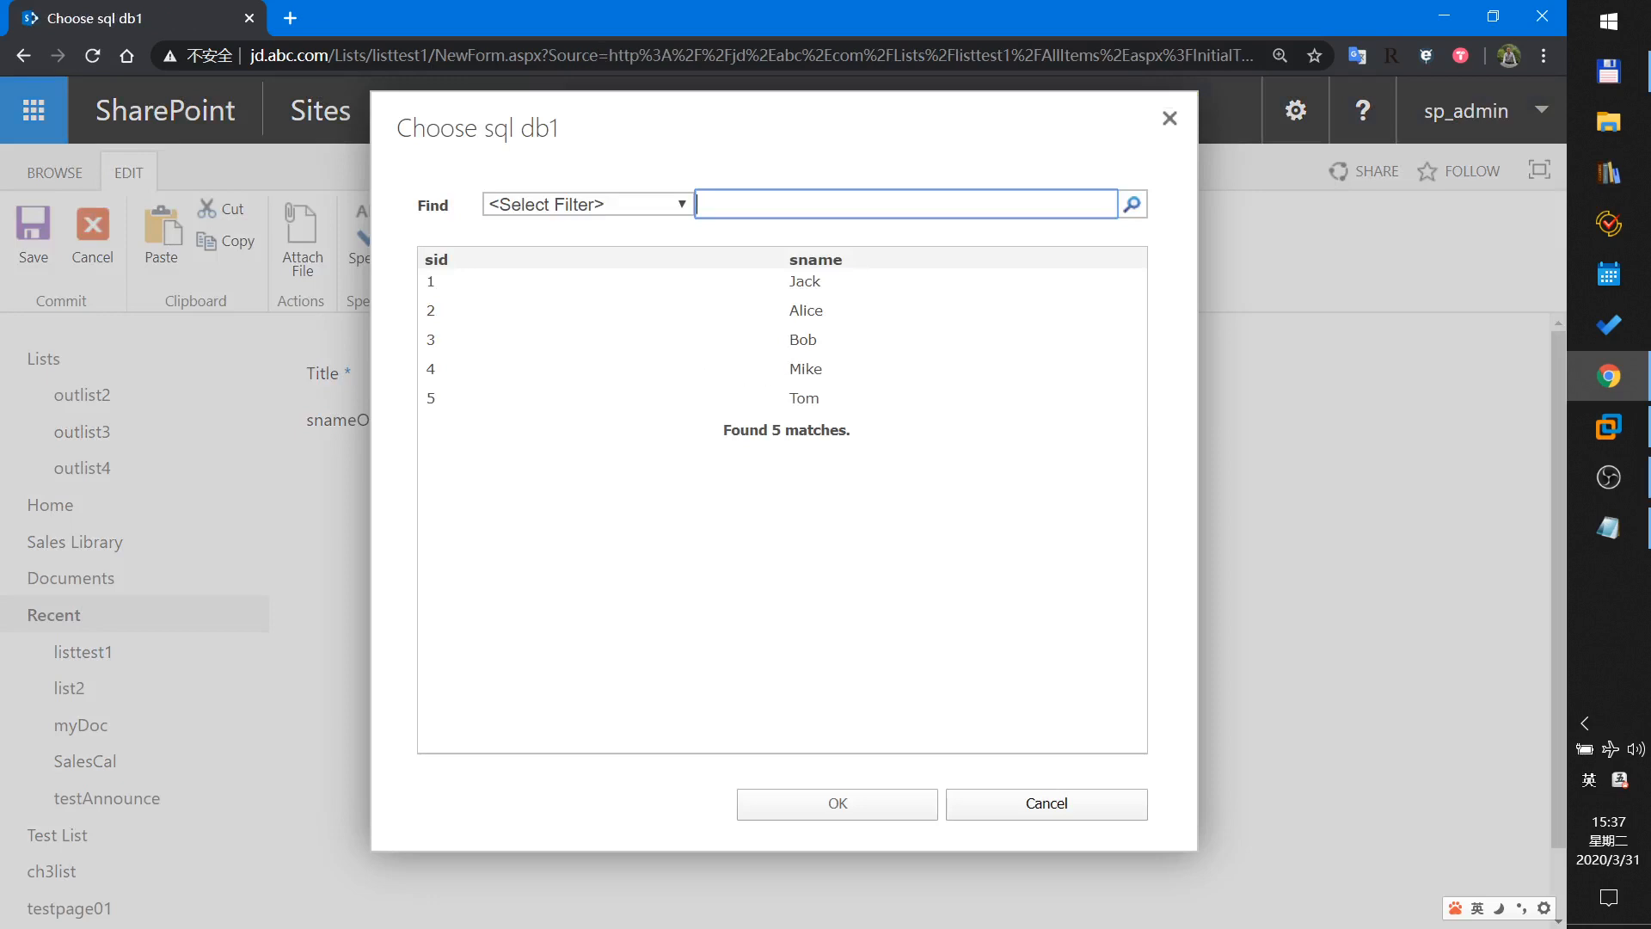
pyautogui.click(812, 349)
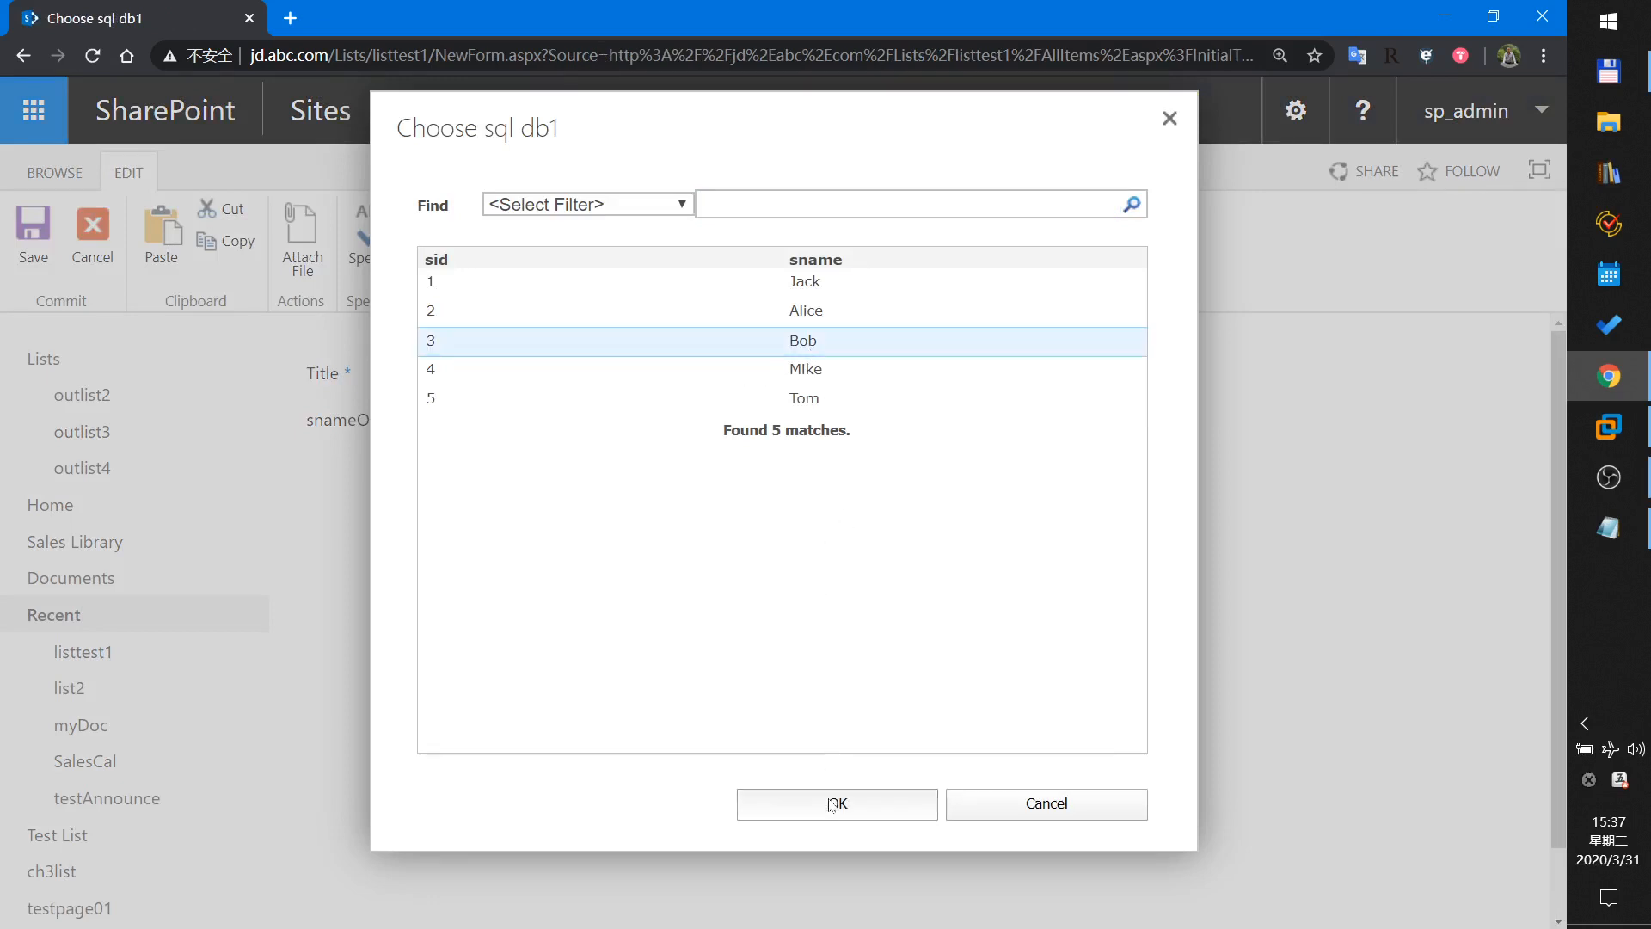
pyautogui.click(837, 803)
pyautogui.click(823, 516)
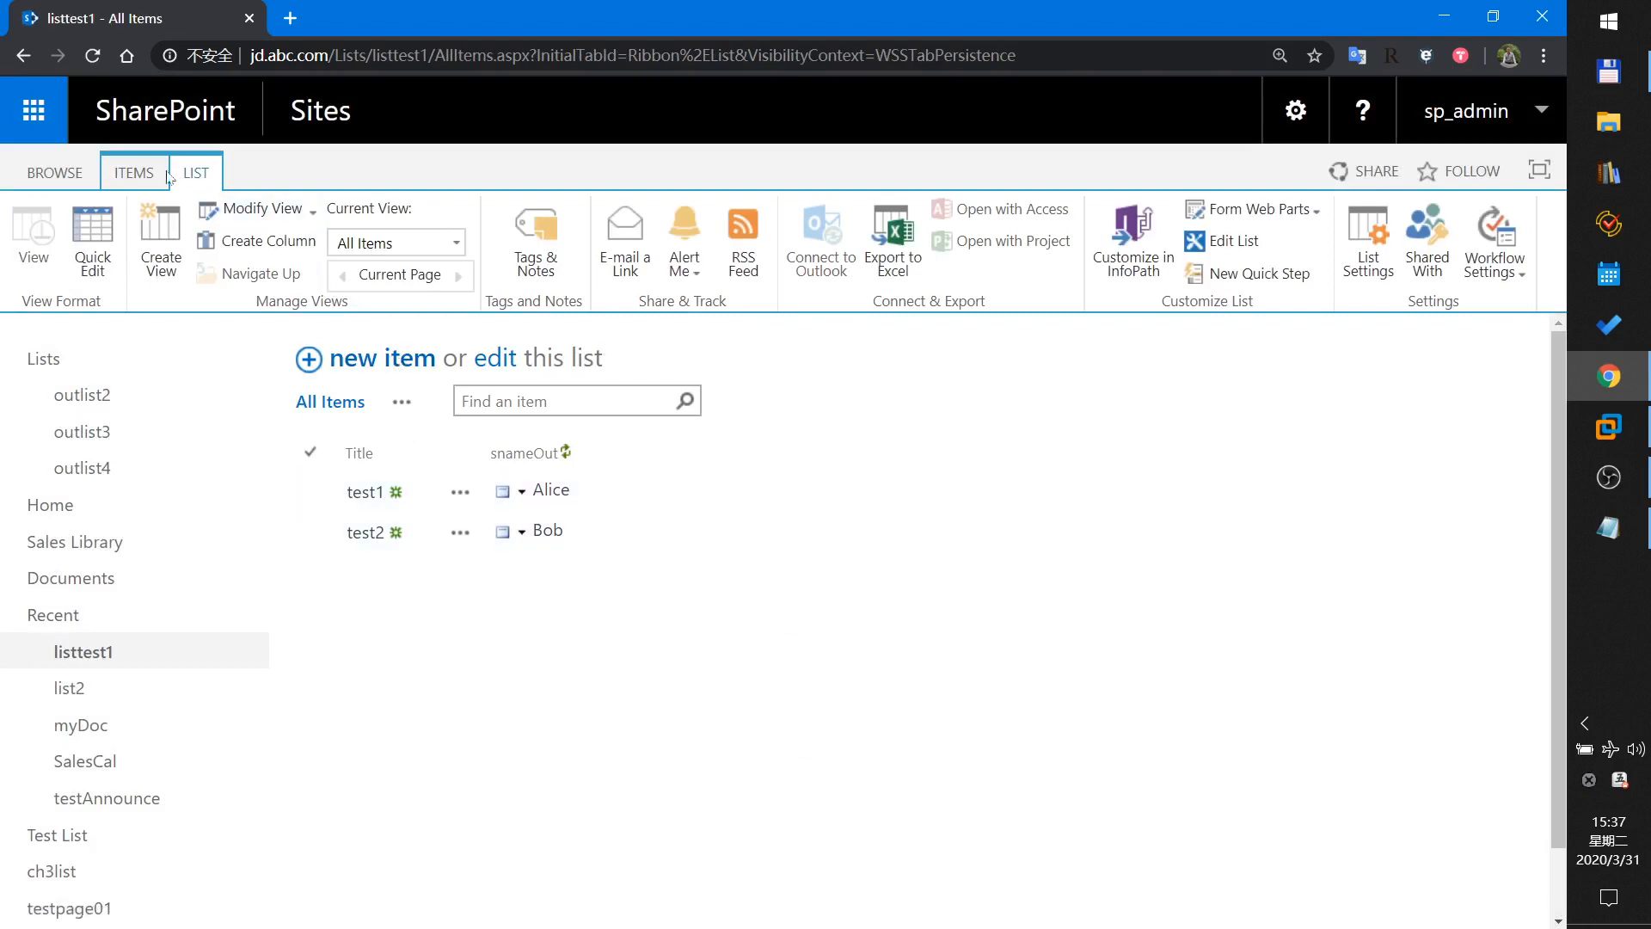
# Add another custom list named listTest2 to the SharePoint site.
pyautogui.click(54, 173)
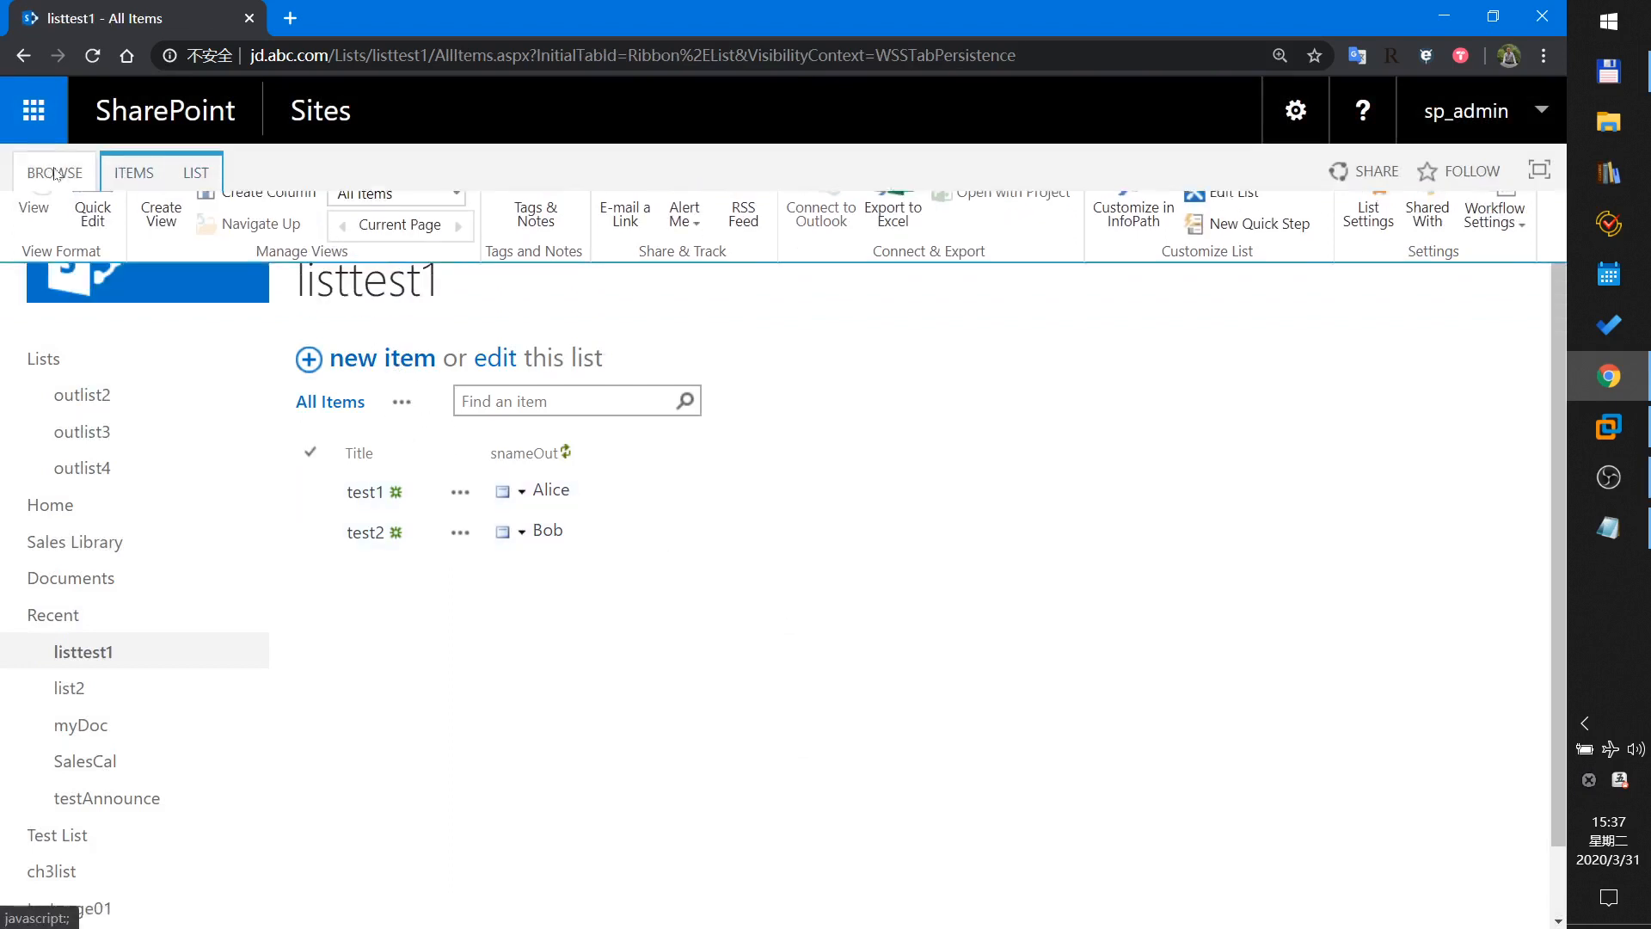
pyautogui.click(1292, 116)
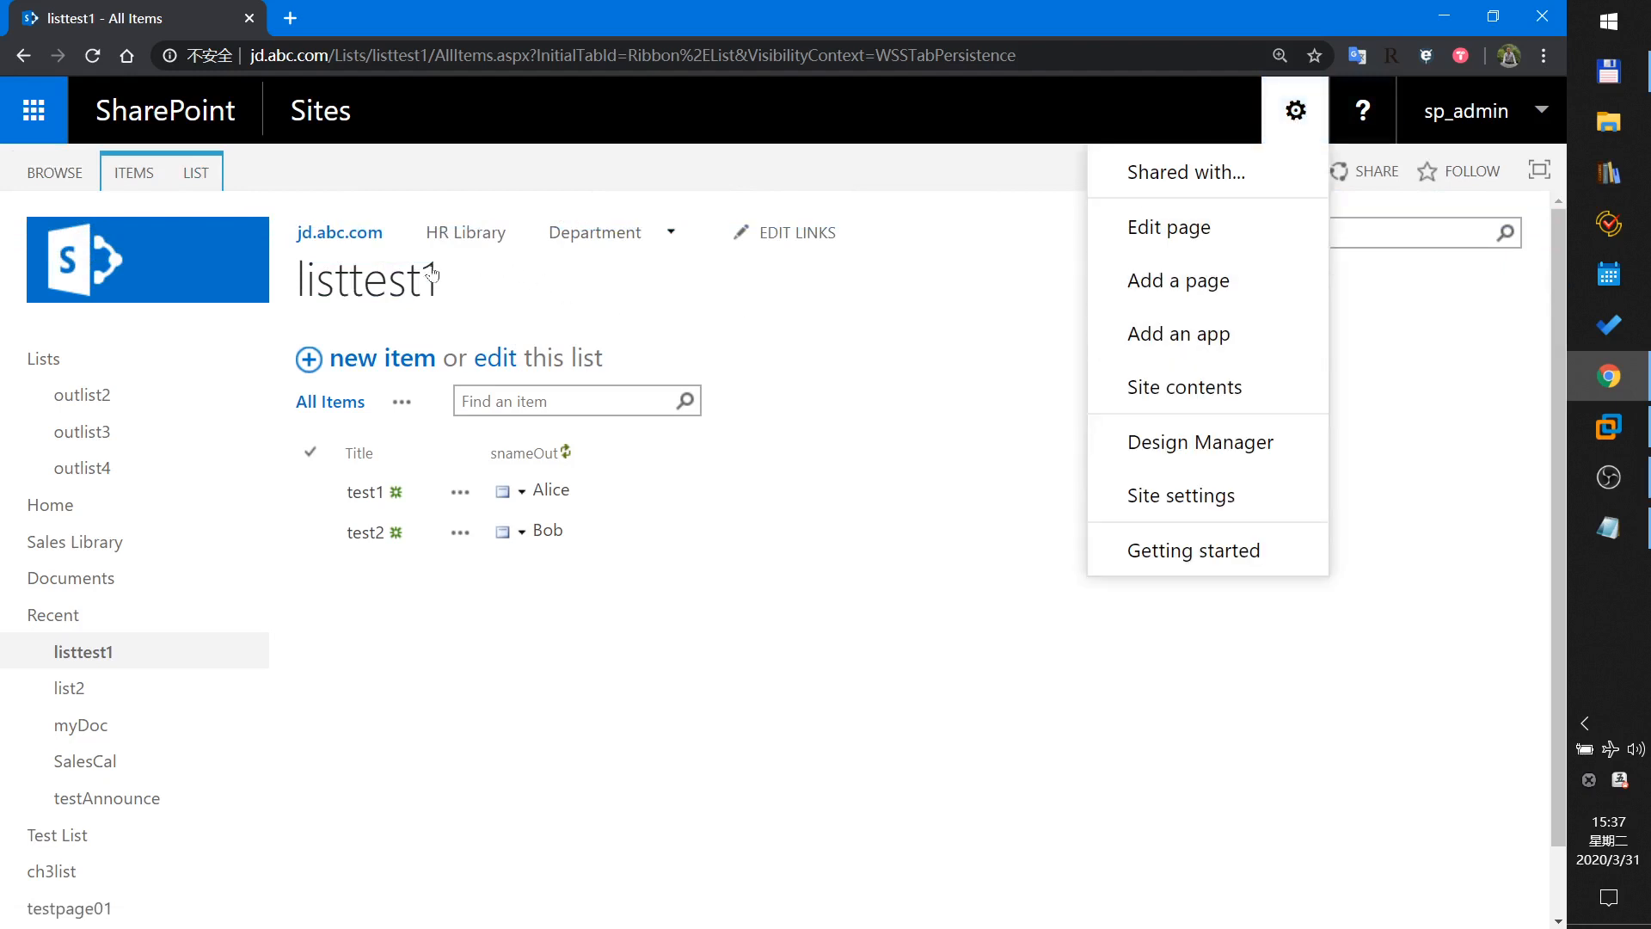
pyautogui.click(1179, 335)
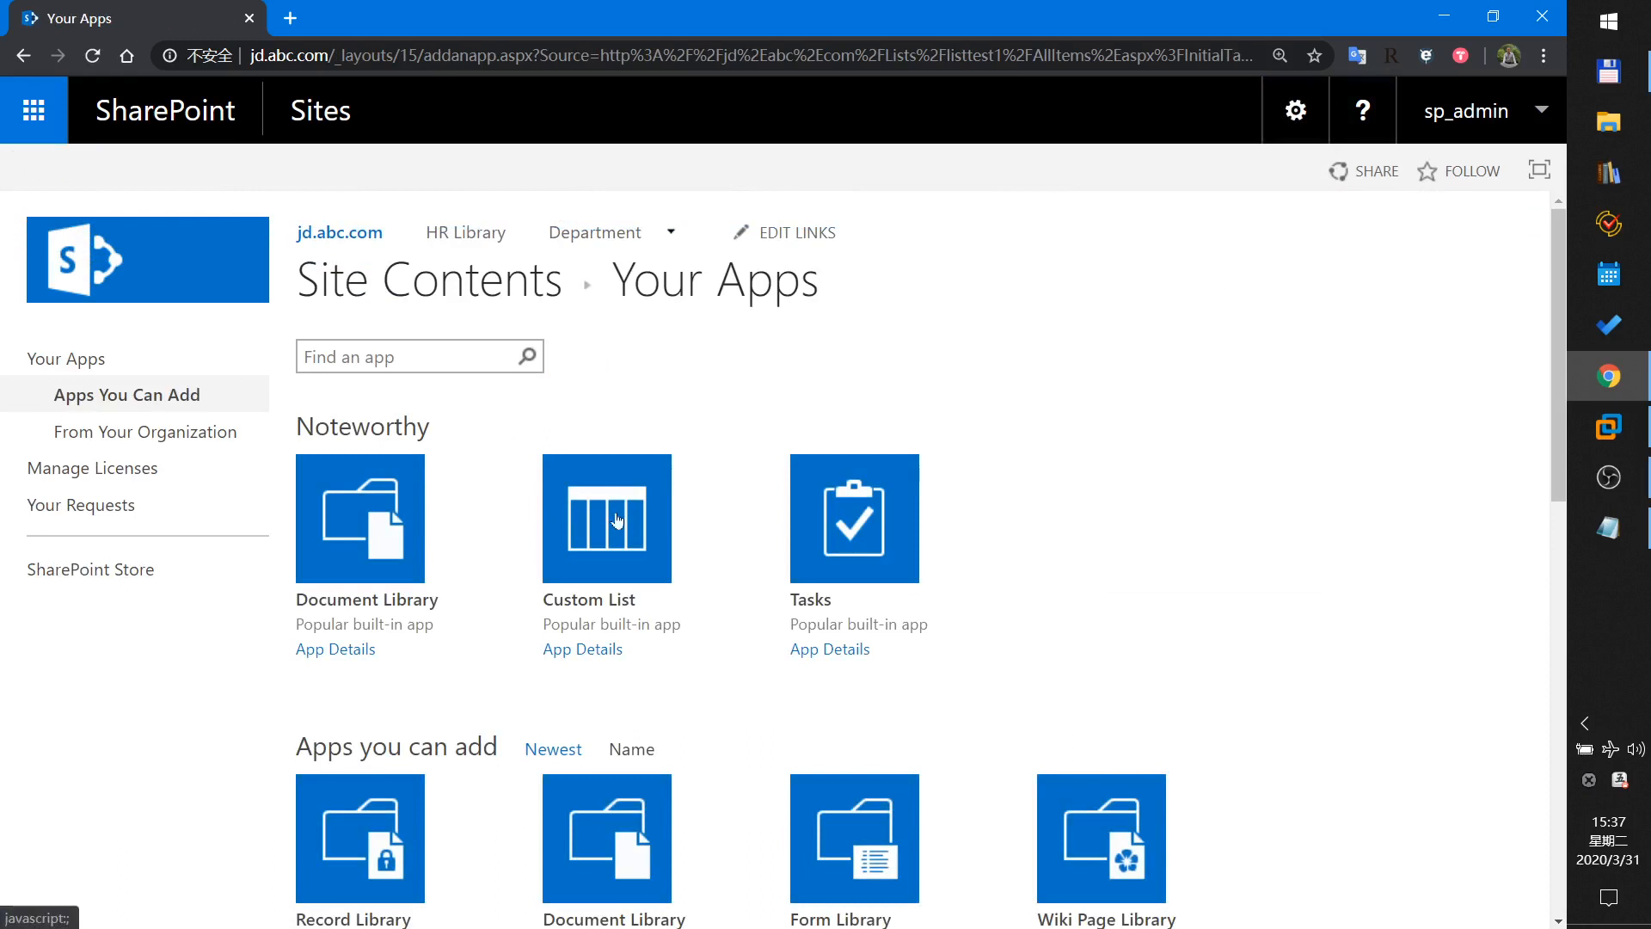
pyautogui.click(617, 522)
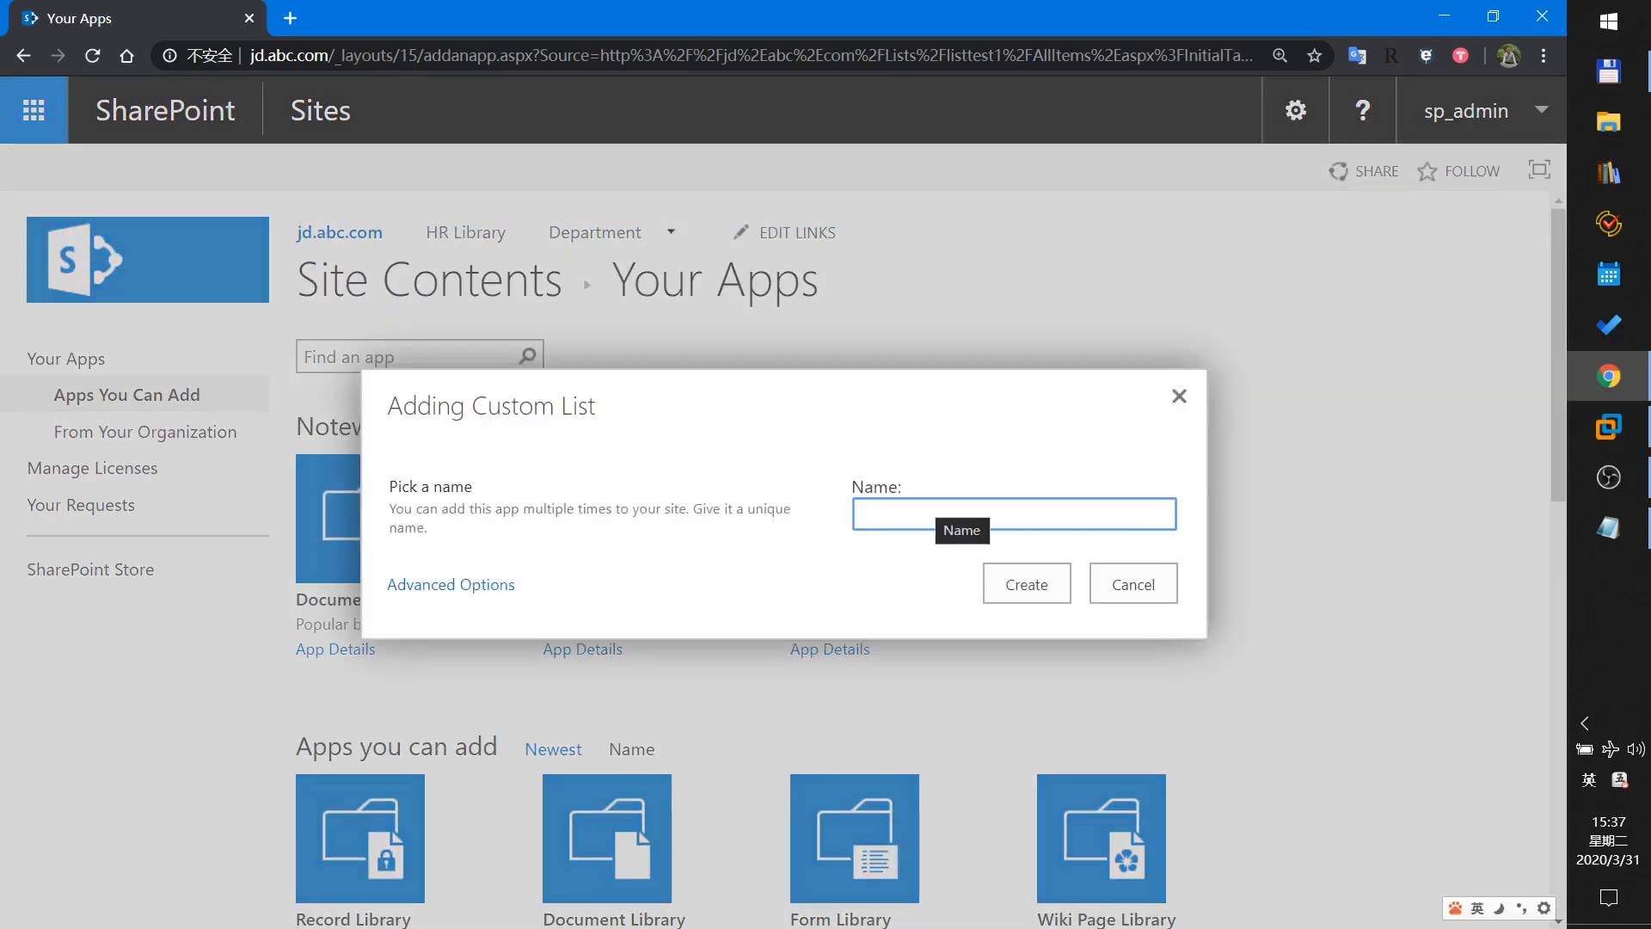
pyautogui.write('listTest2')
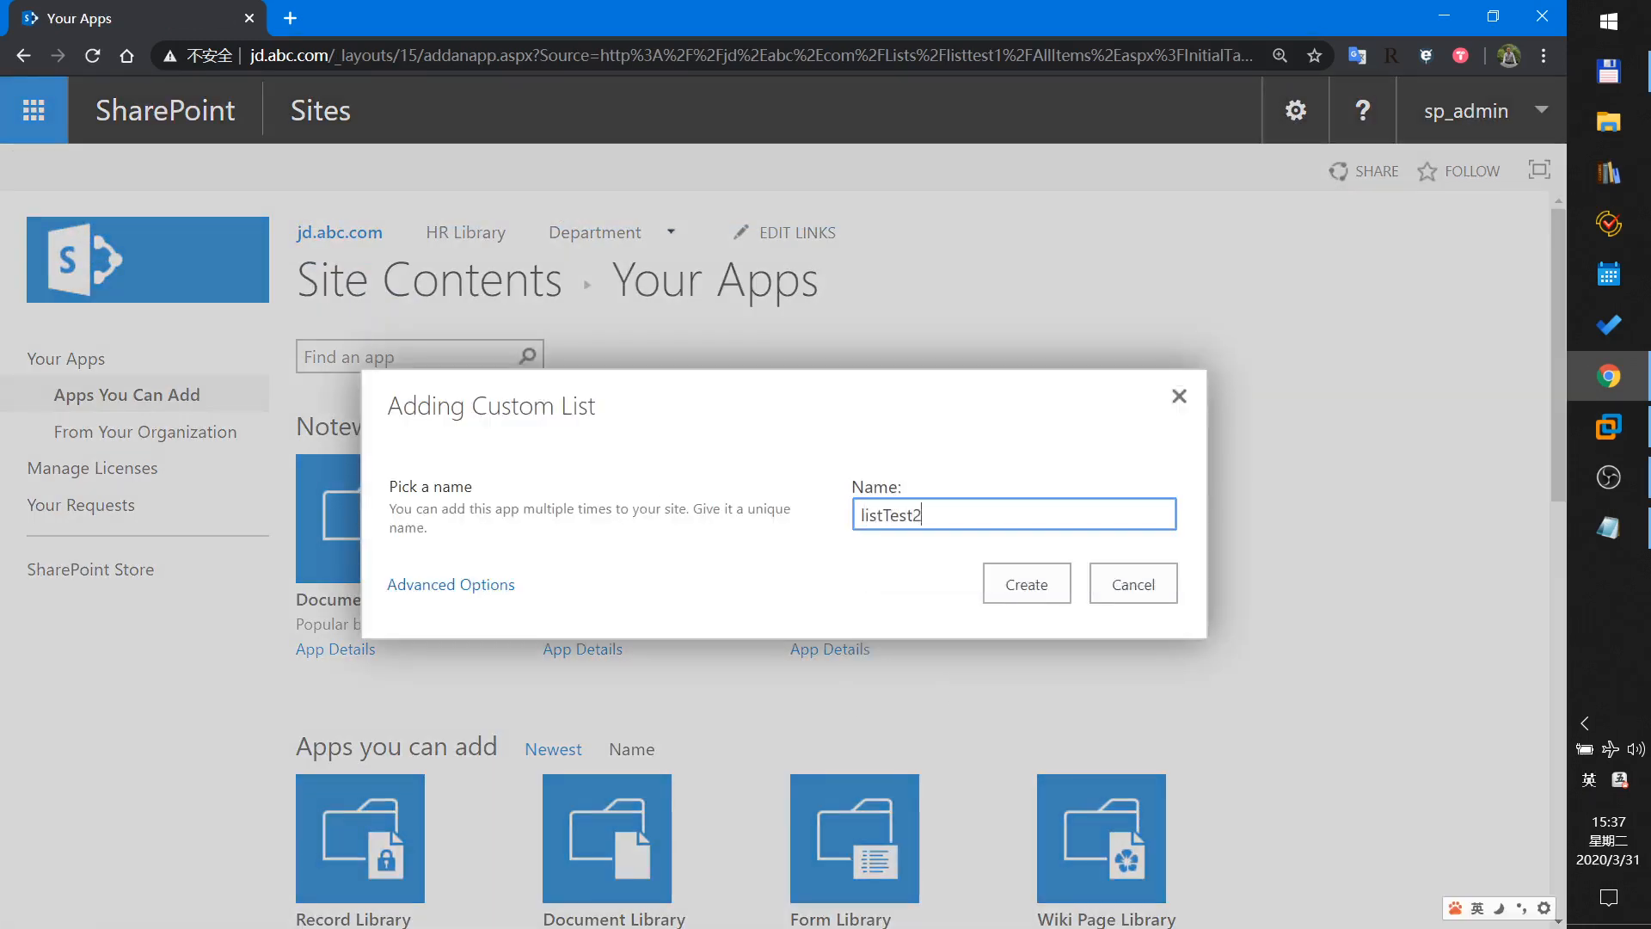
pyautogui.click(1026, 586)
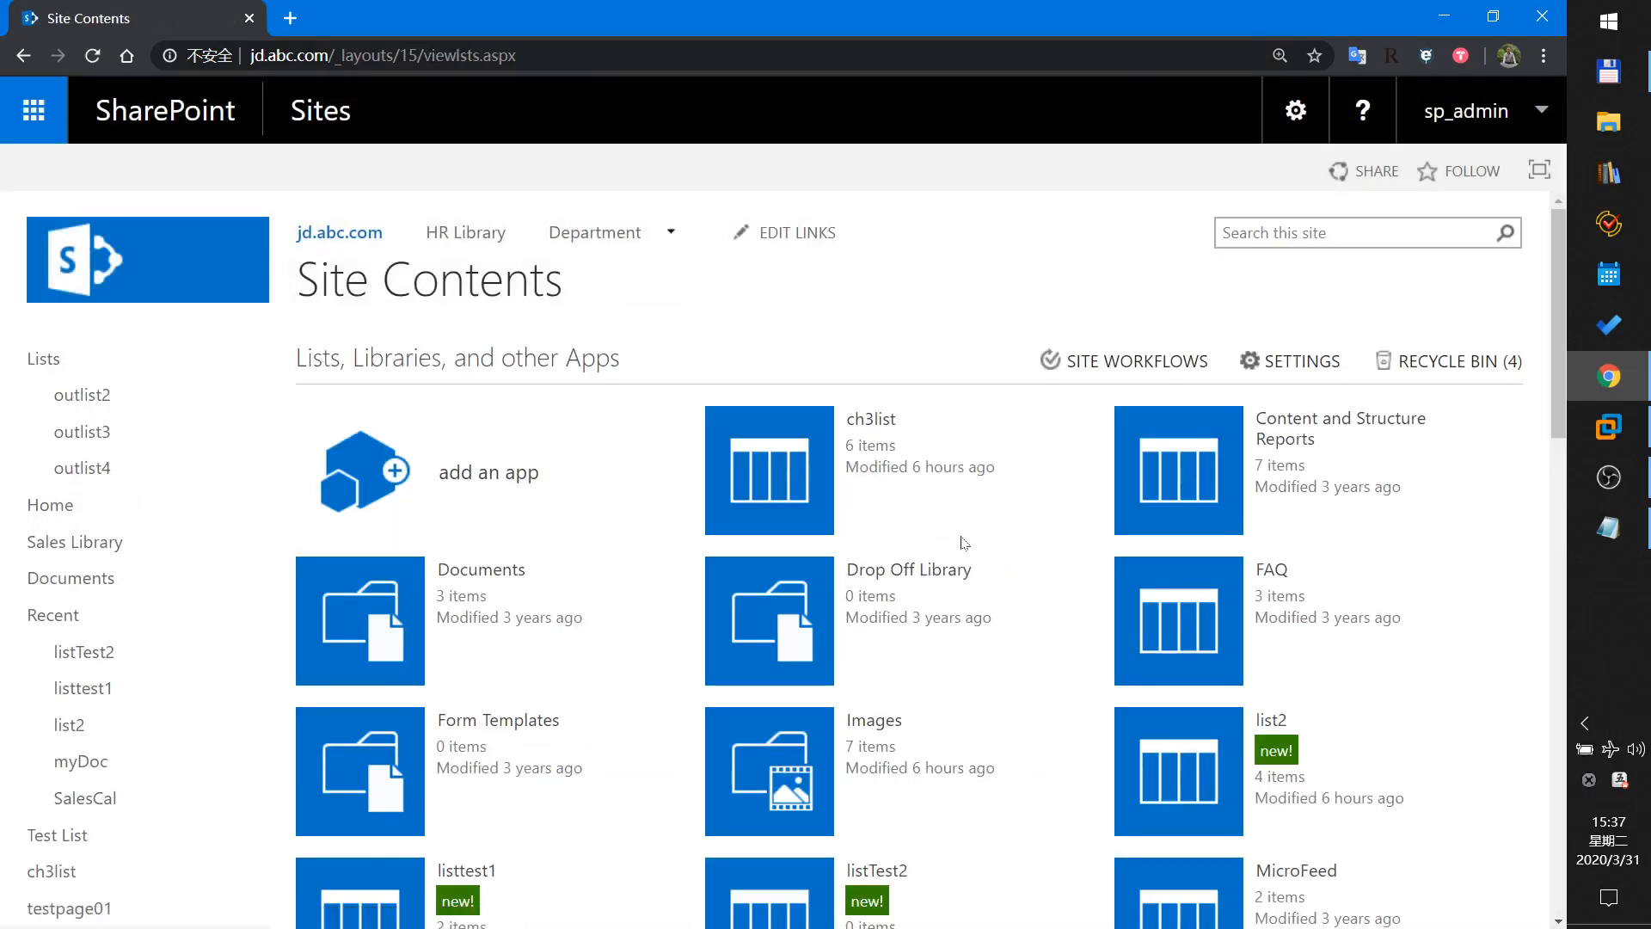
# Open listTest2 and start a new column named snameOut with the External Data type.
pyautogui.scroll(-3, 940, 590)
pyautogui.click(804, 634)
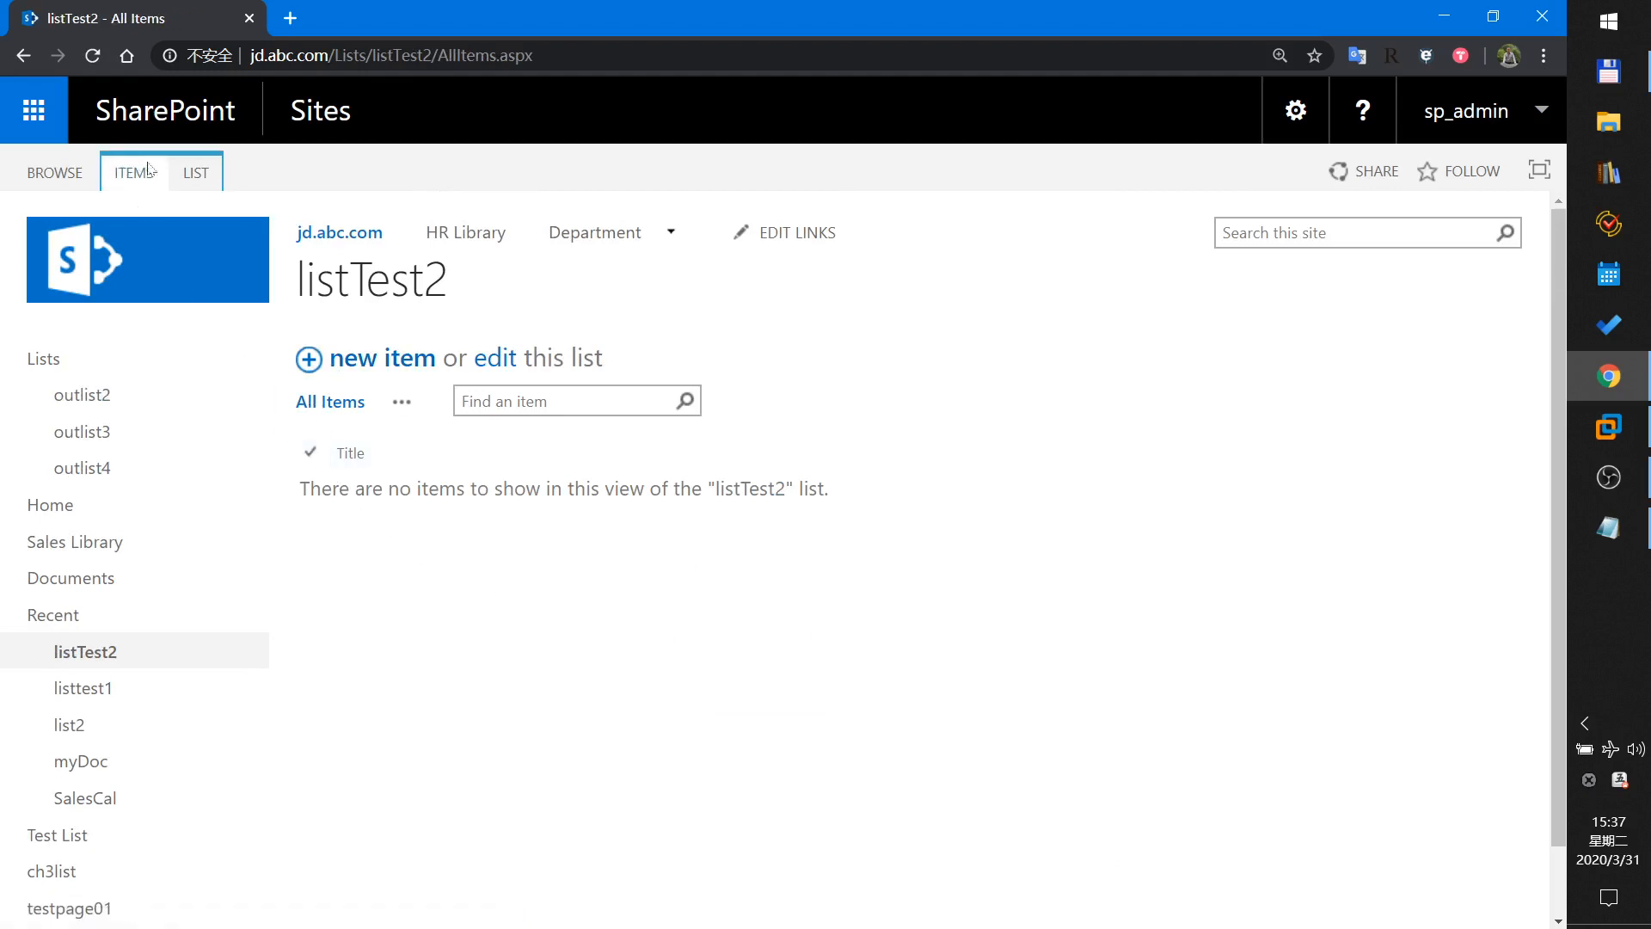
pyautogui.click(190, 173)
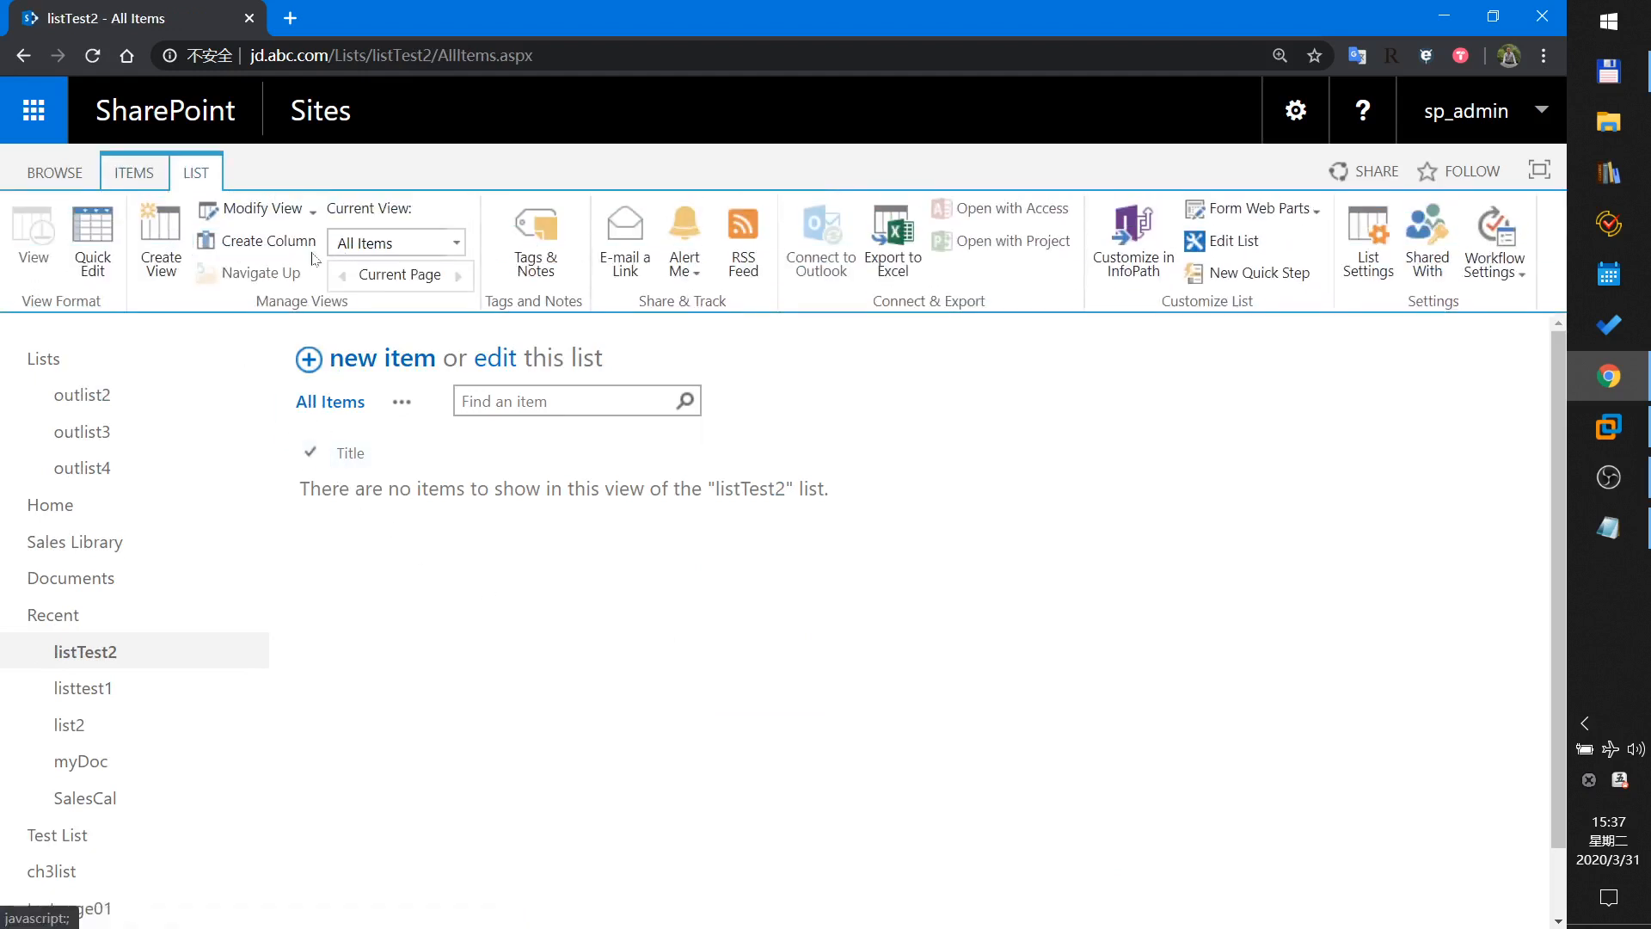
pyautogui.click(273, 244)
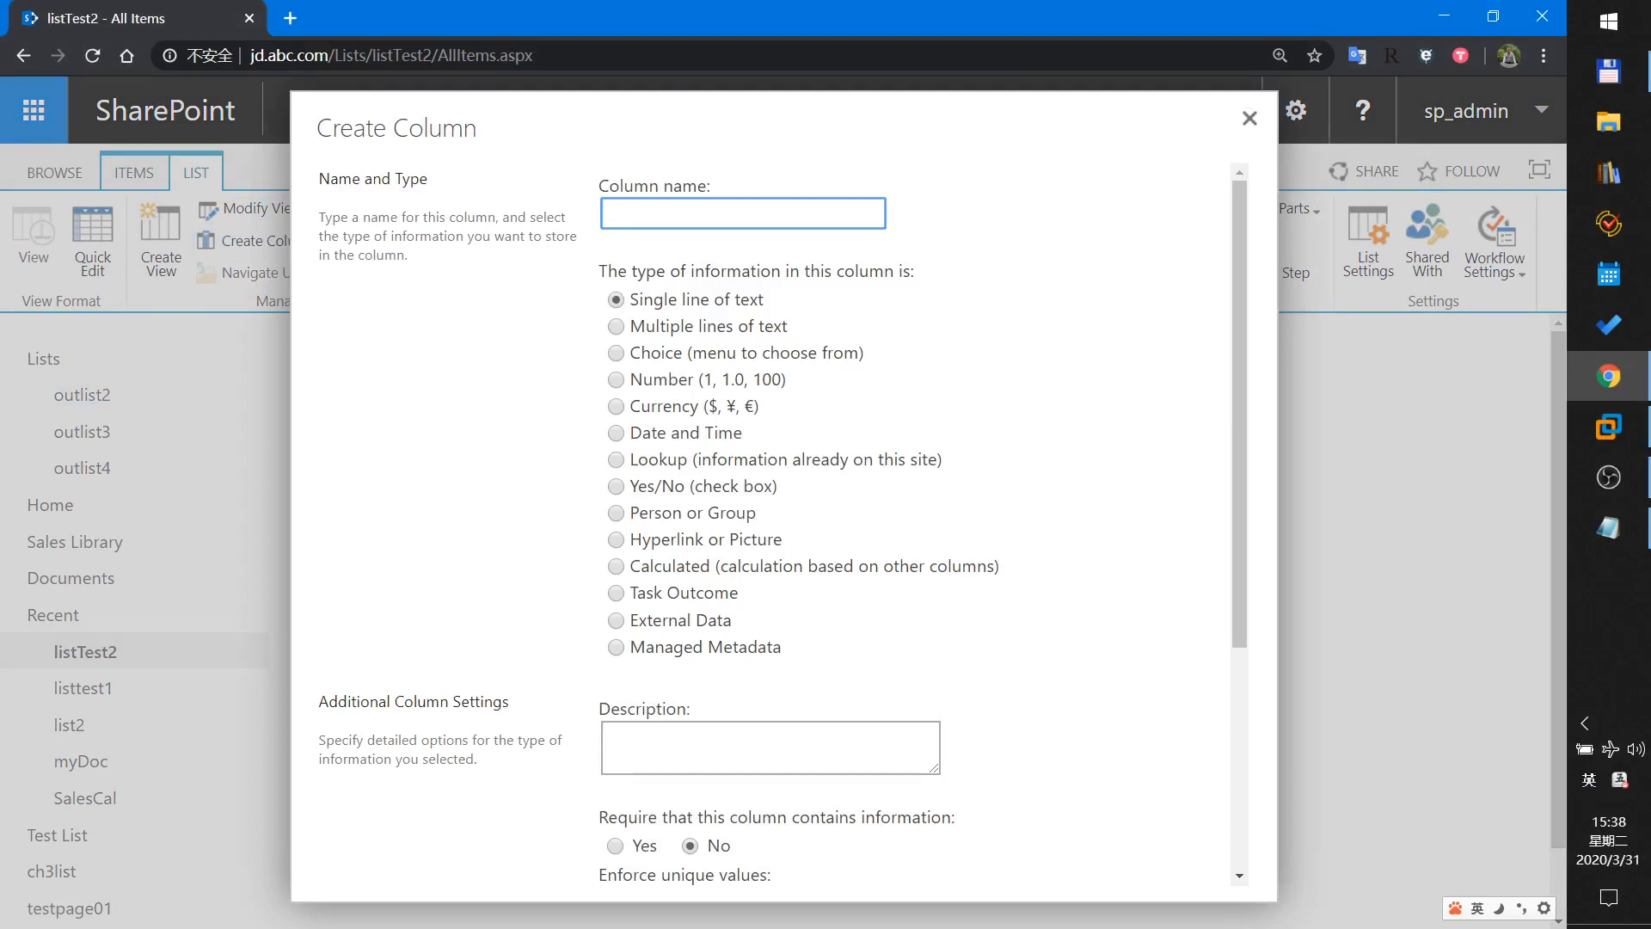
pyautogui.write('snameOut')
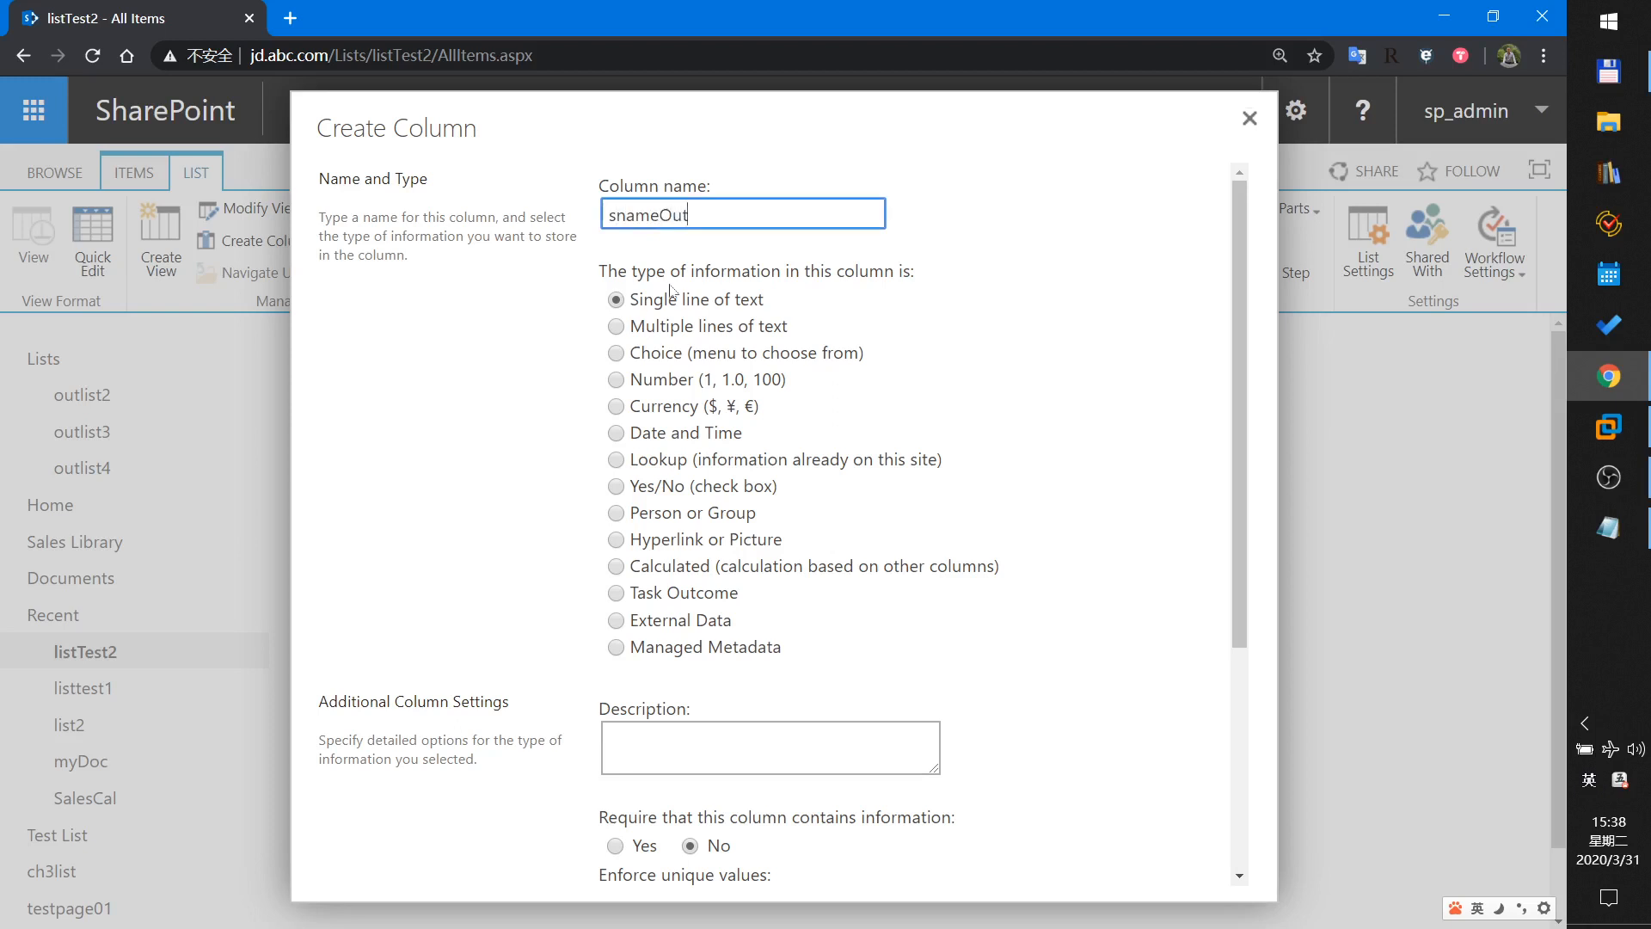
pyautogui.click(653, 623)
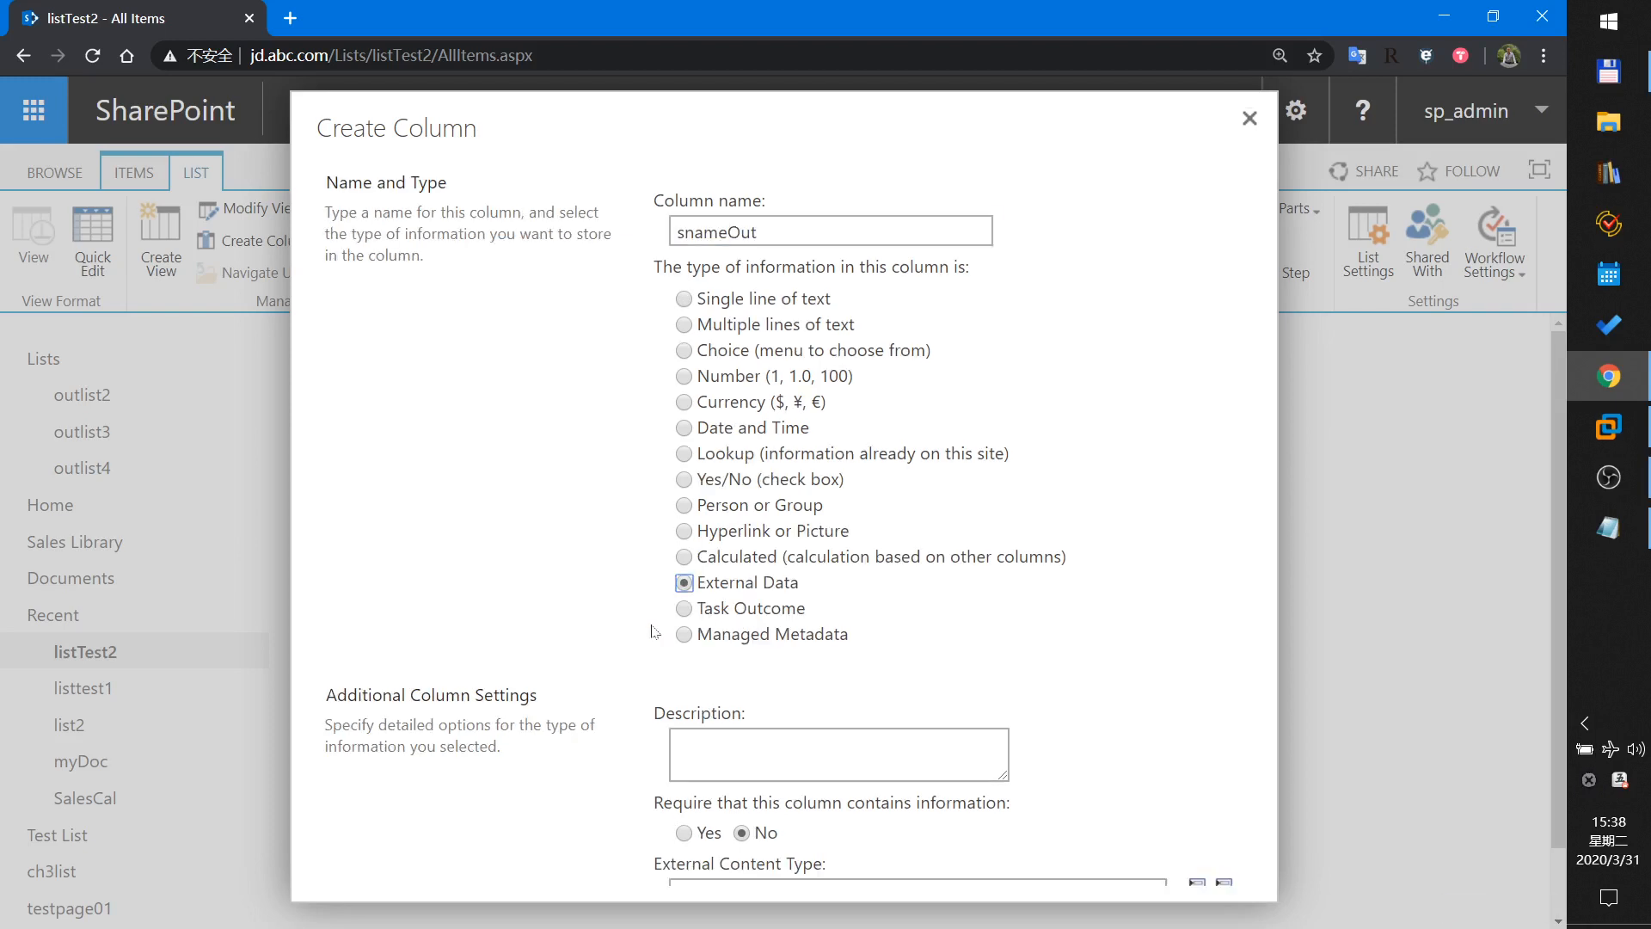
# Base the listTest2 snameOut column on external content type sql db1, show its sname field, and create the column.
pyautogui.scroll(-3, 824, 647)
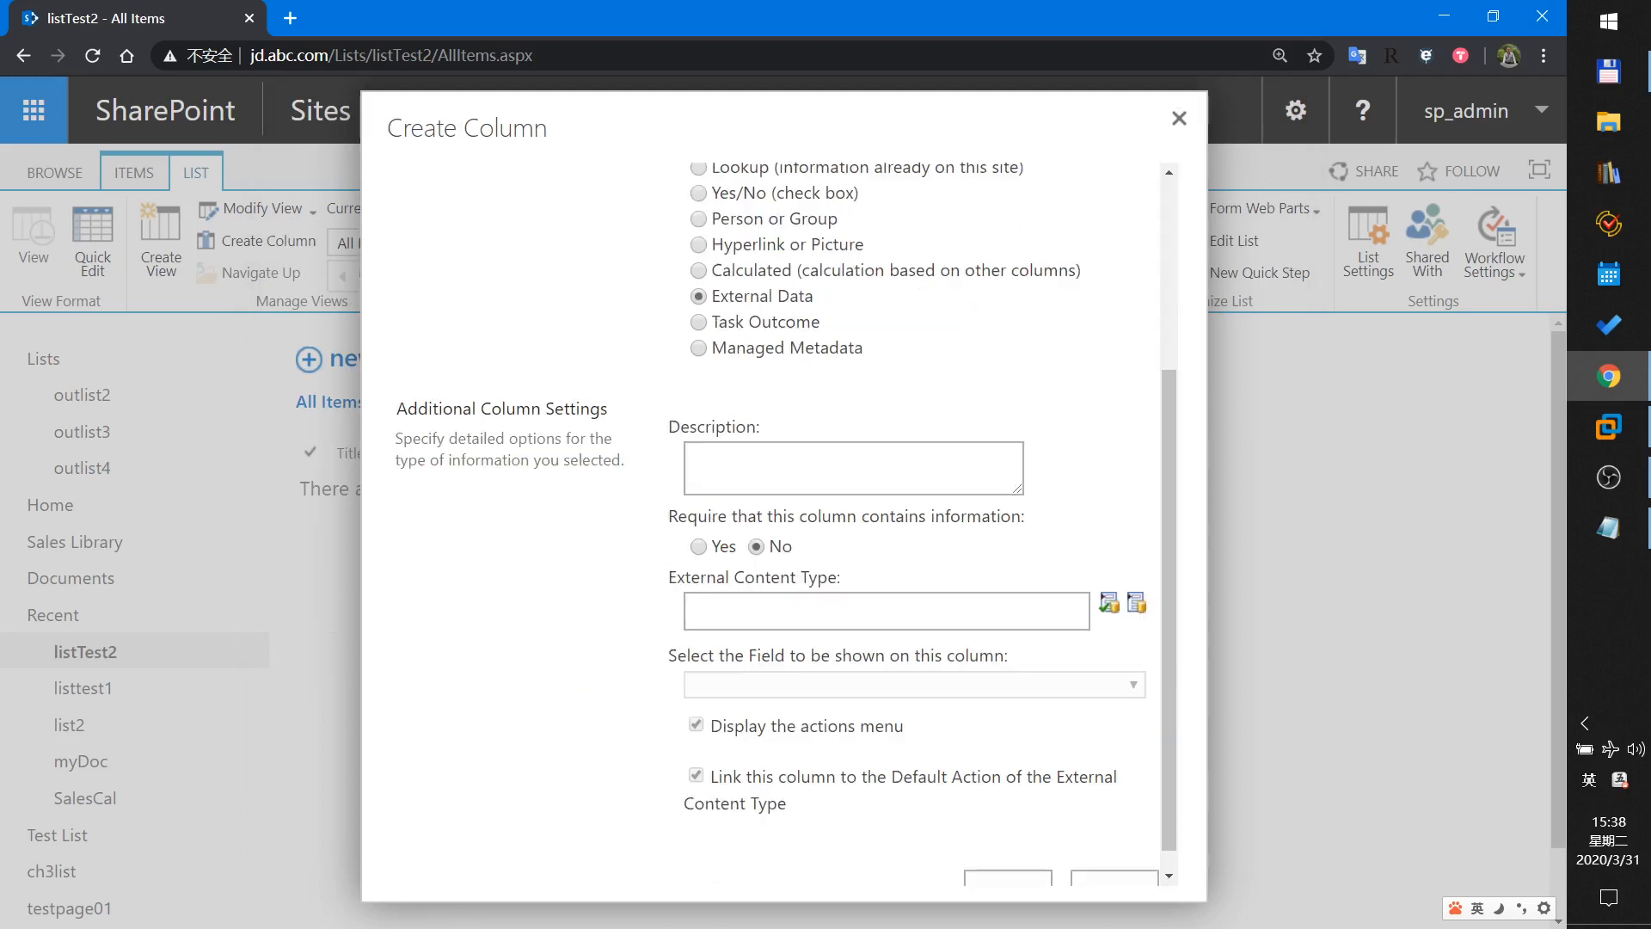
pyautogui.click(1137, 607)
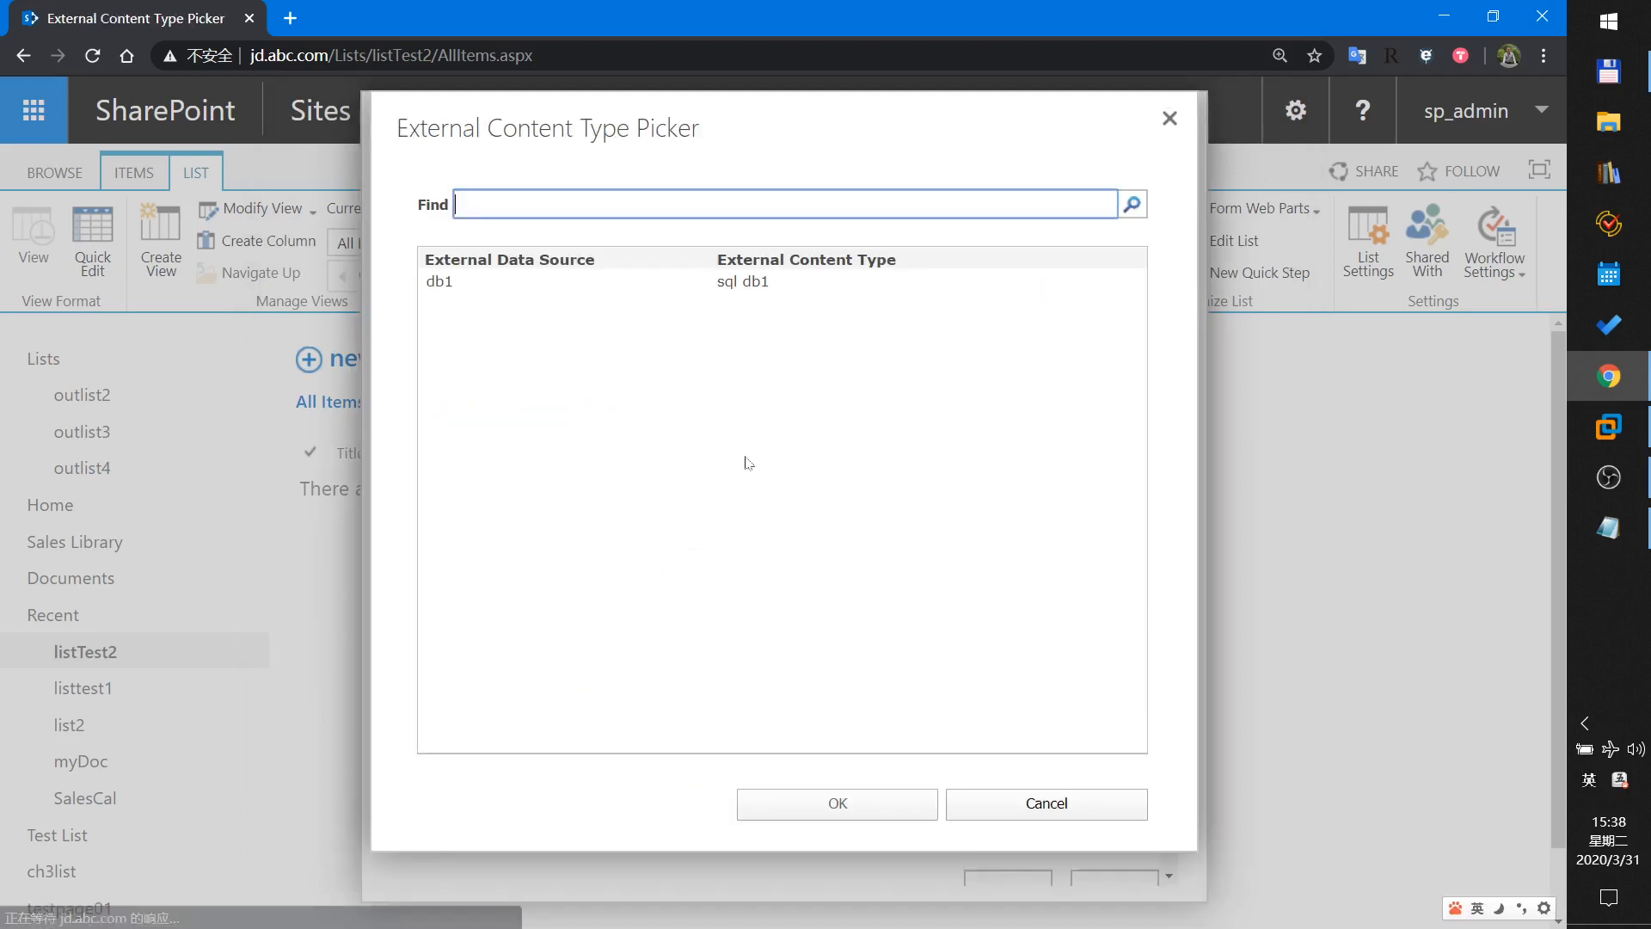
pyautogui.click(478, 288)
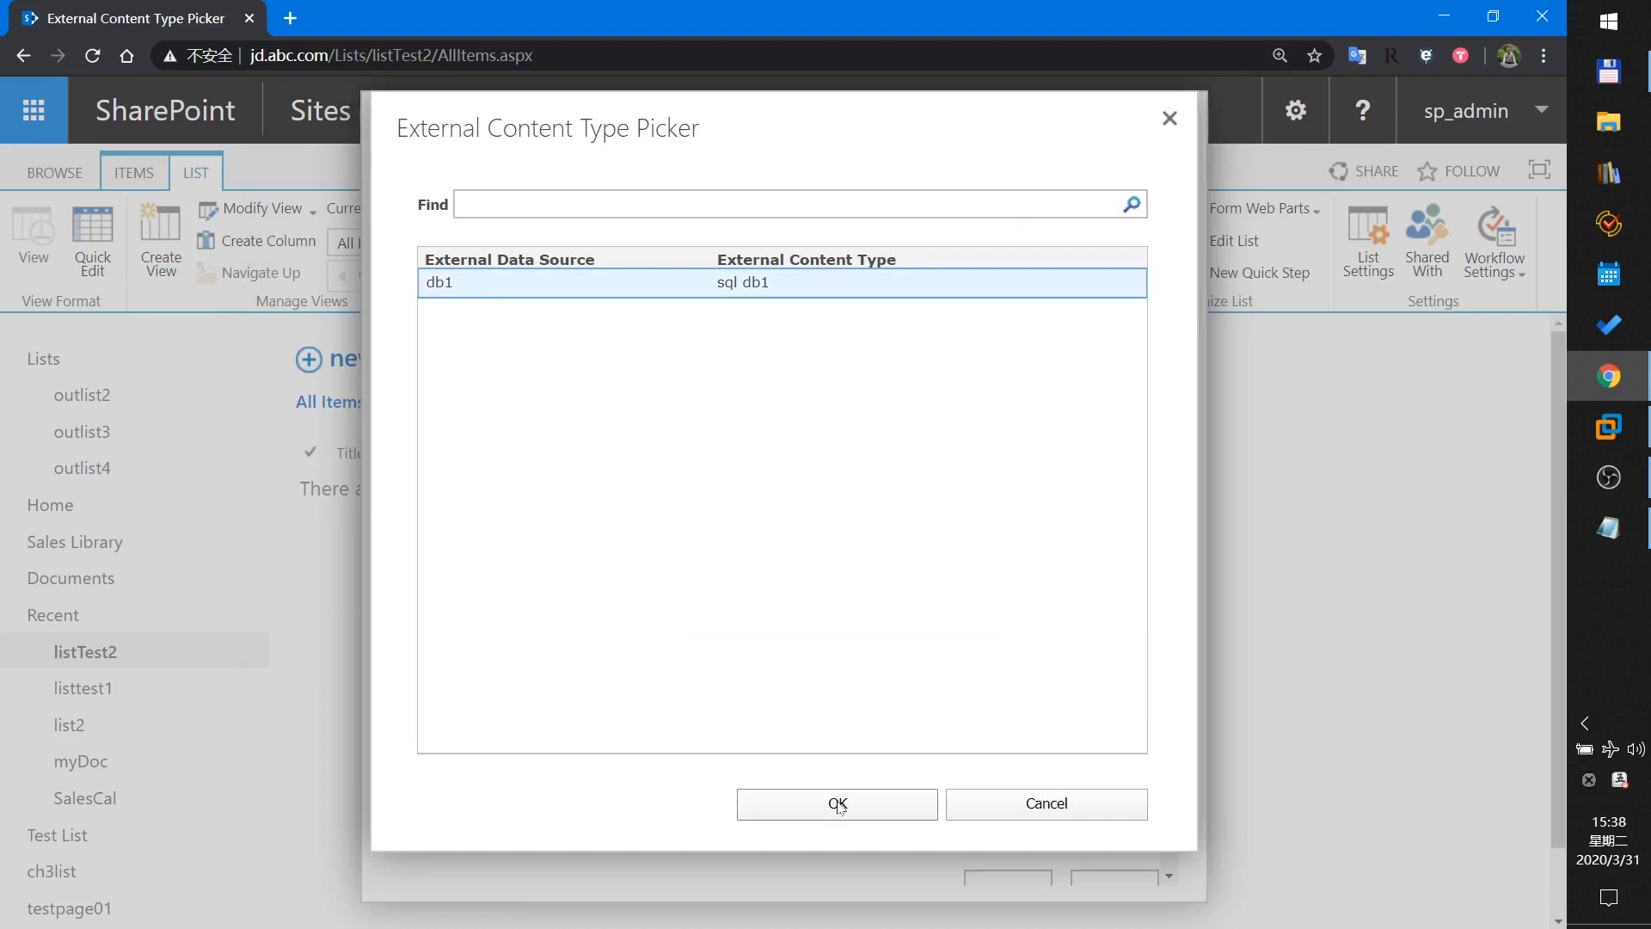
pyautogui.click(838, 803)
pyautogui.scroll(-5, 887, 695)
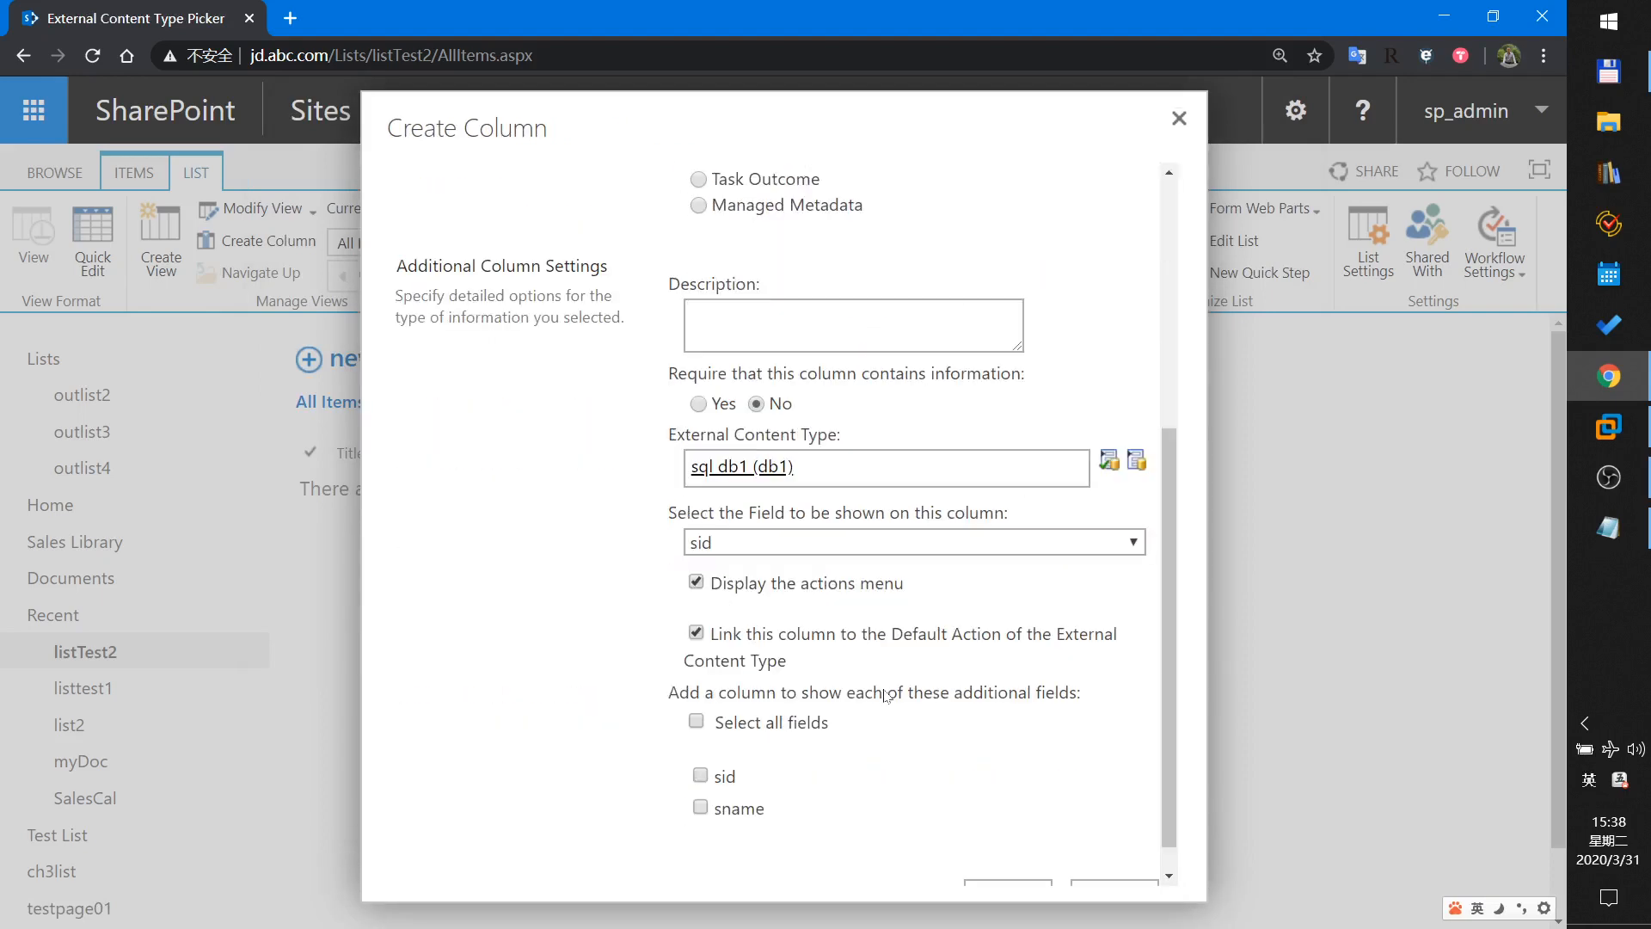
pyautogui.click(731, 549)
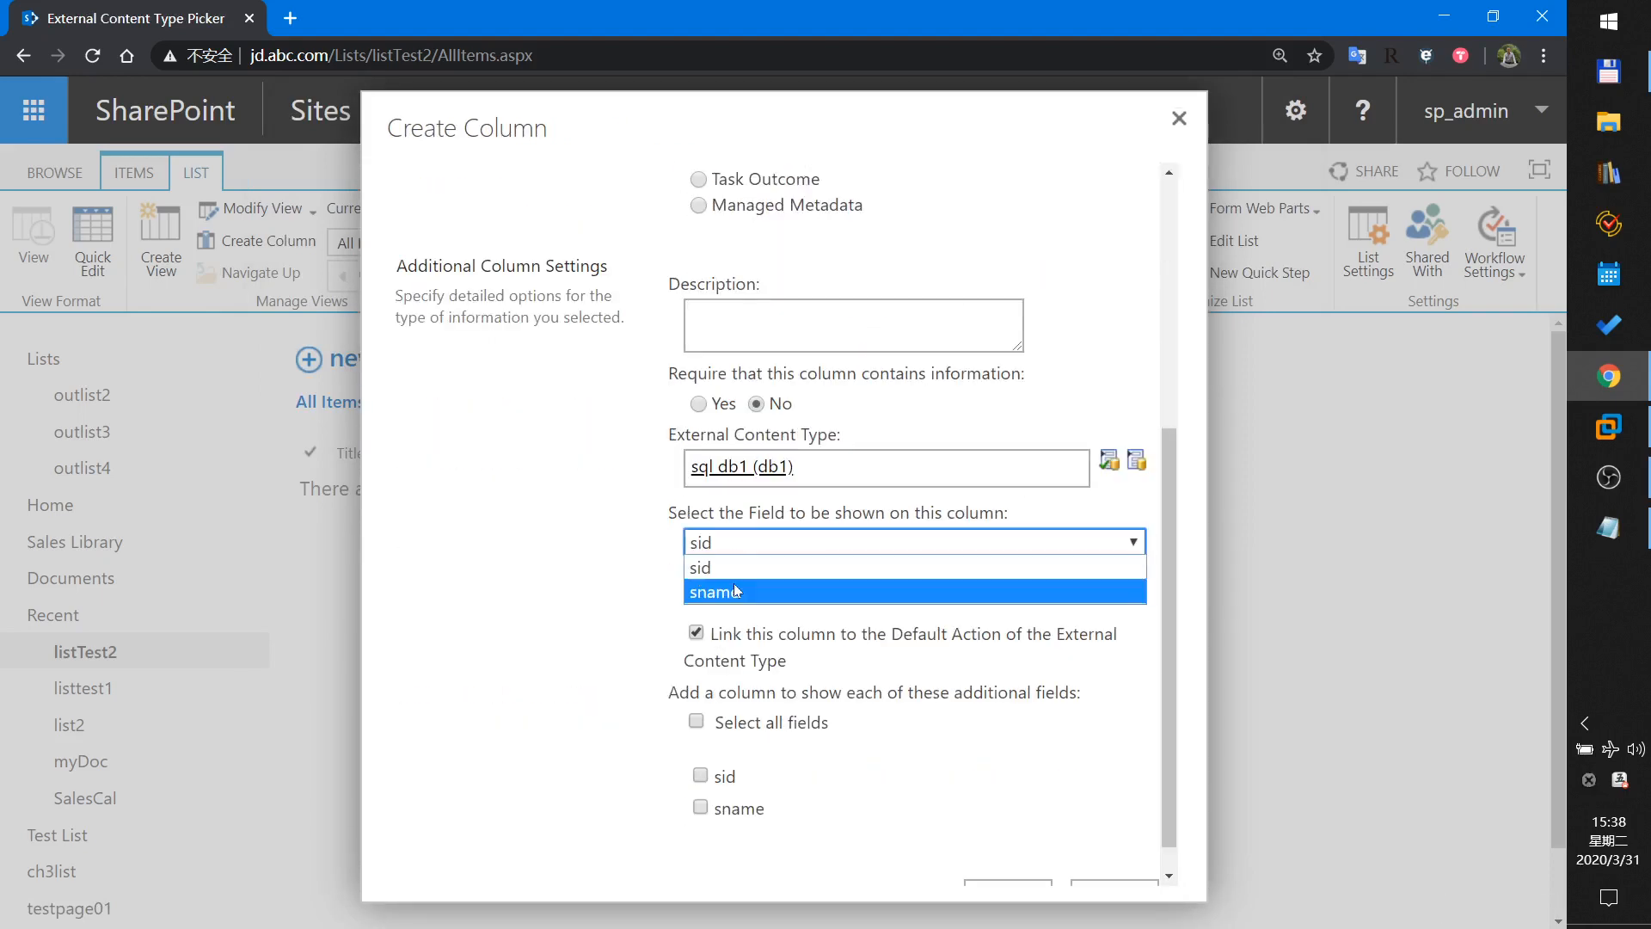
pyautogui.click(735, 582)
pyautogui.scroll(-1, 843, 654)
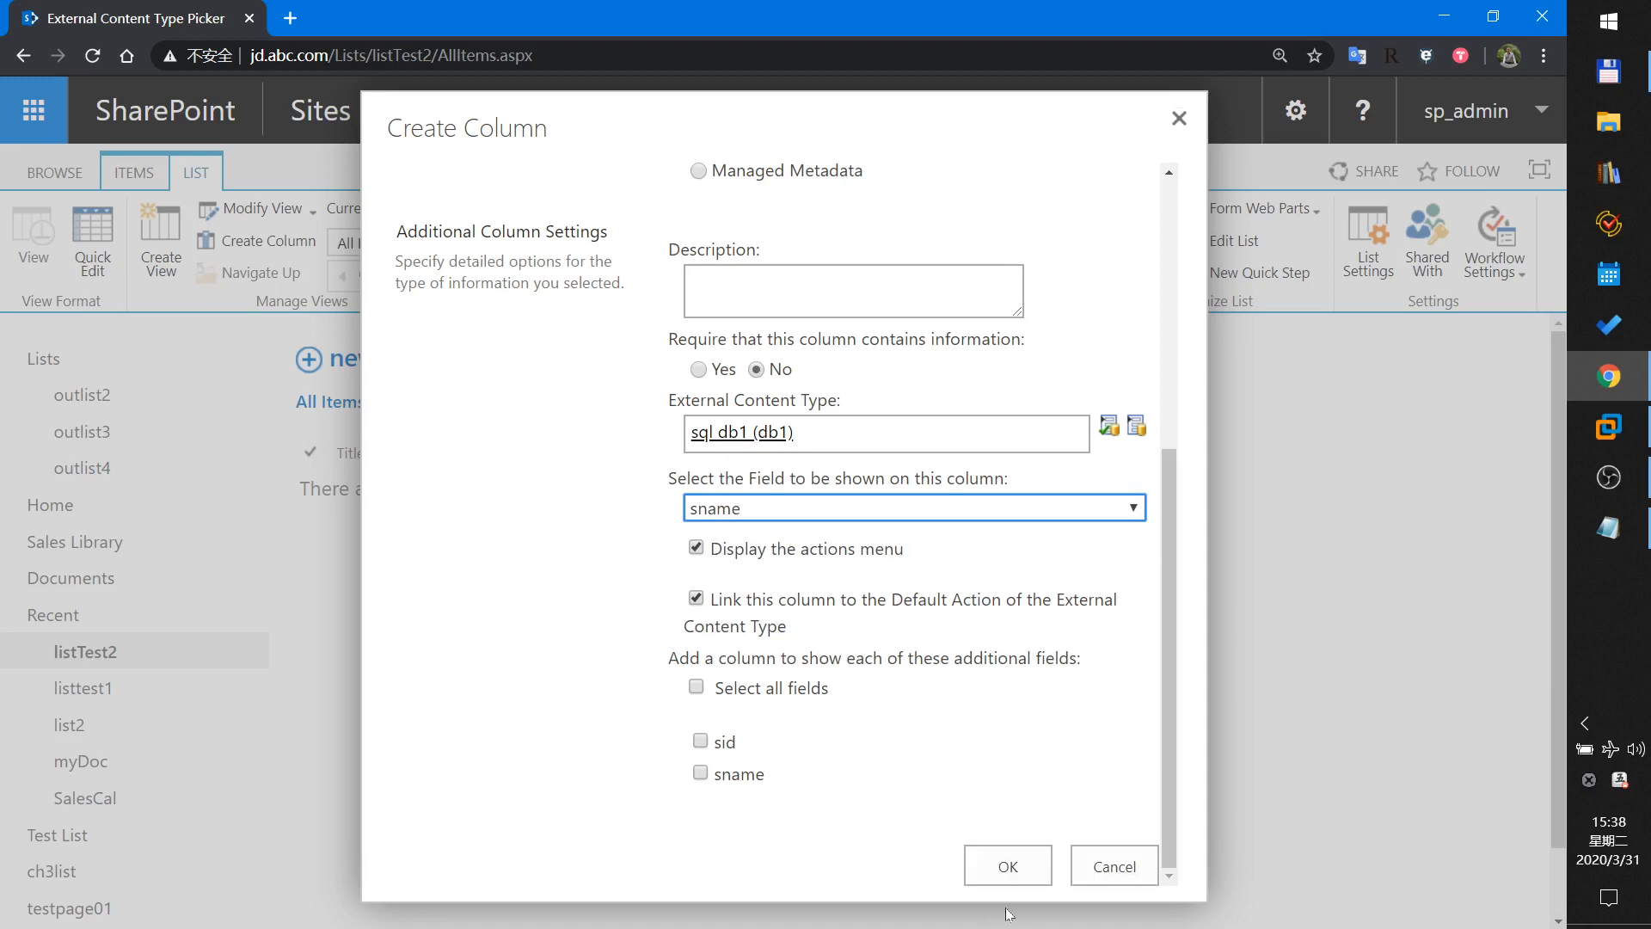
pyautogui.click(1006, 867)
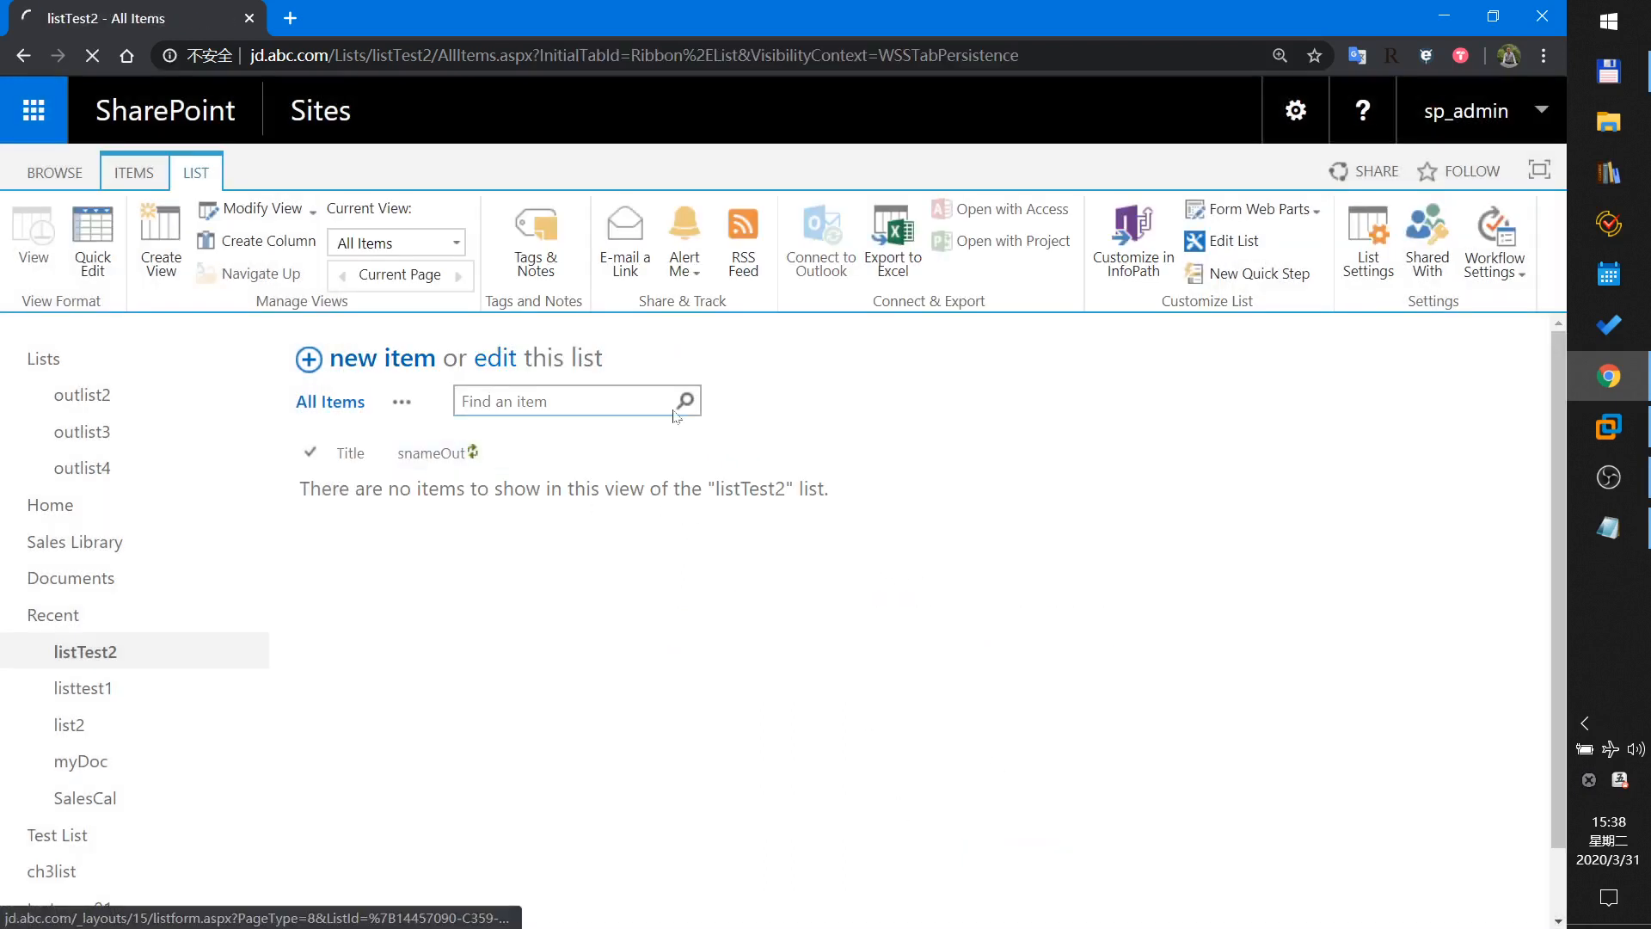
# Add an item titled test3 to listTest2 with the sql db1 record of sid 2 as snameOut, and save it.
pyautogui.write('tes')
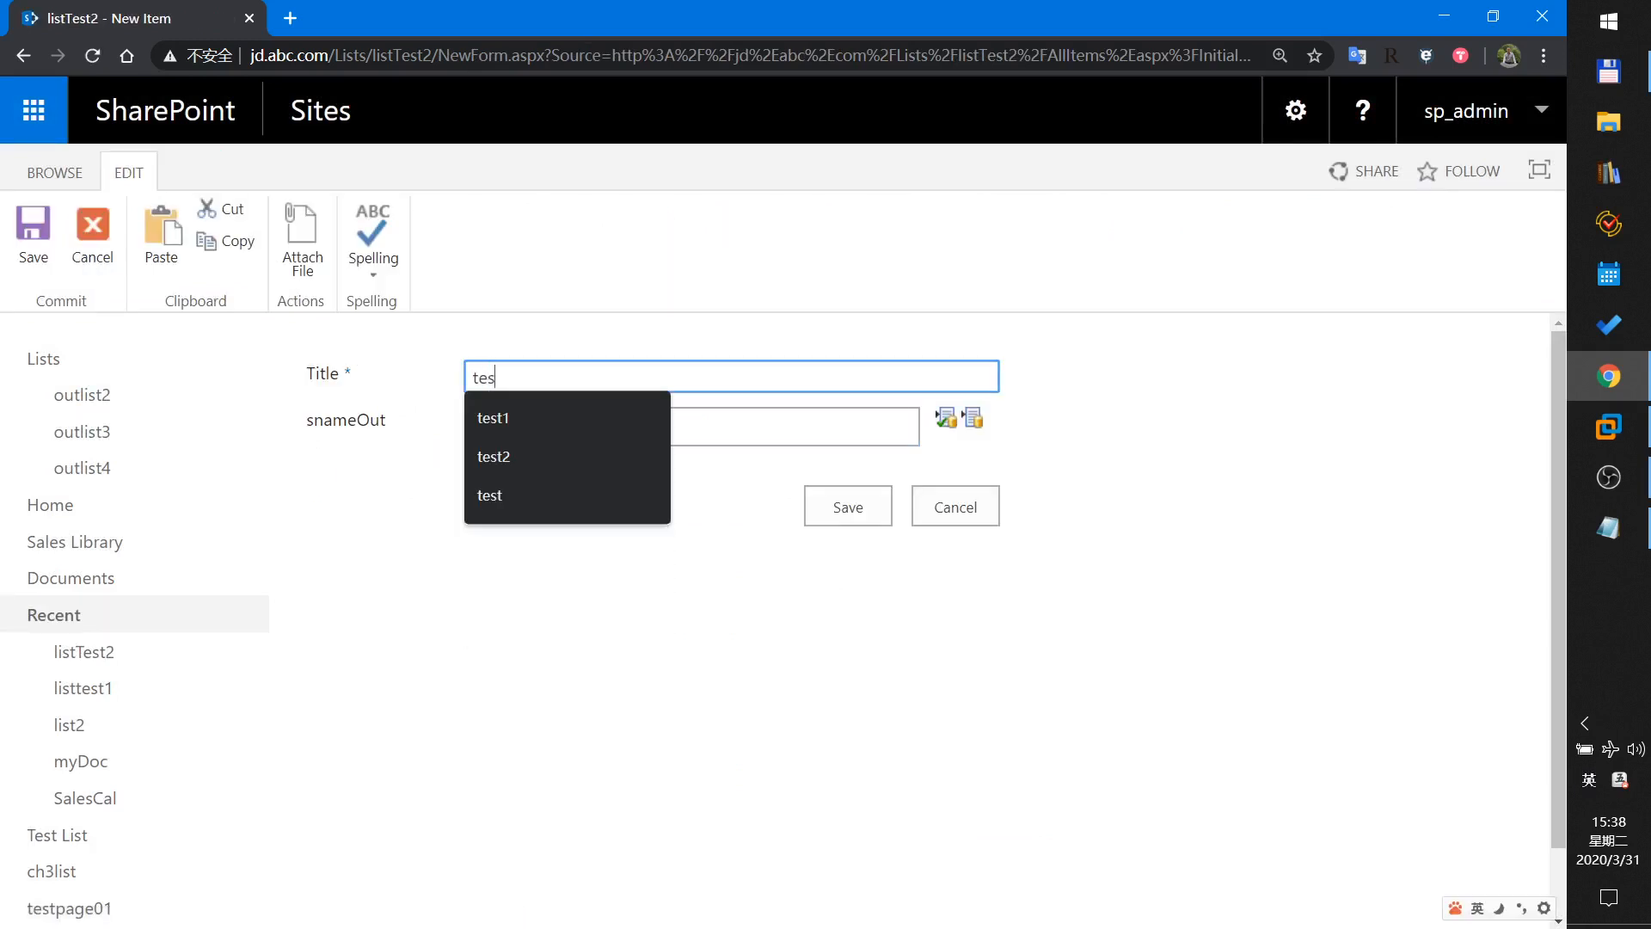
pyautogui.write('t3')
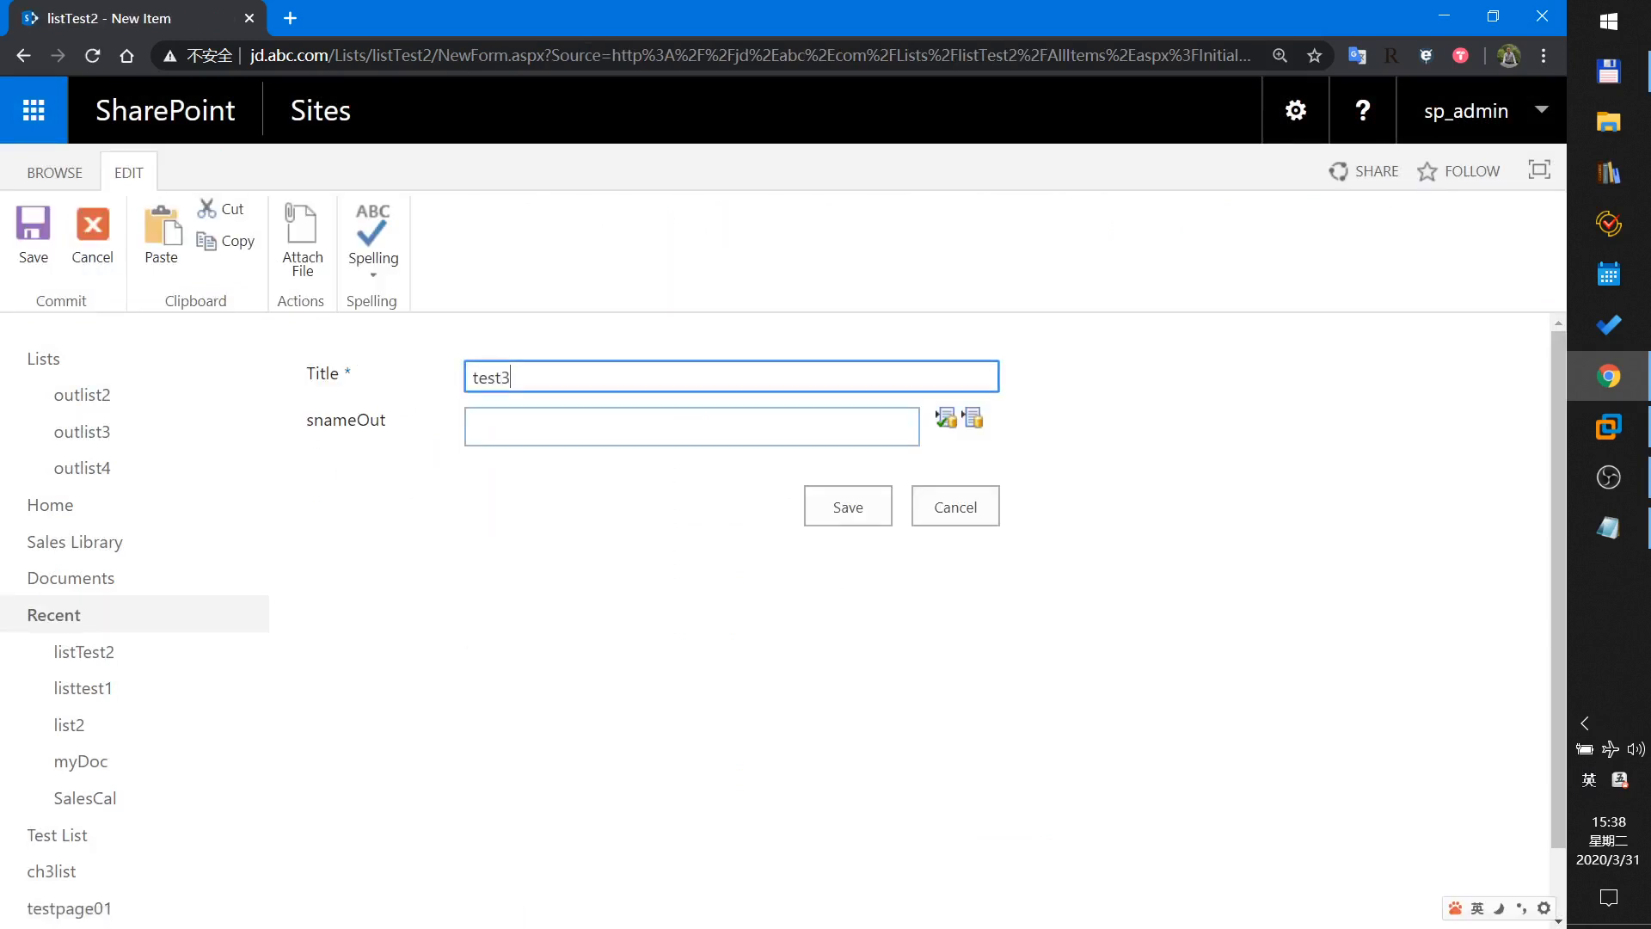
pyautogui.click(972, 420)
pyautogui.click(465, 320)
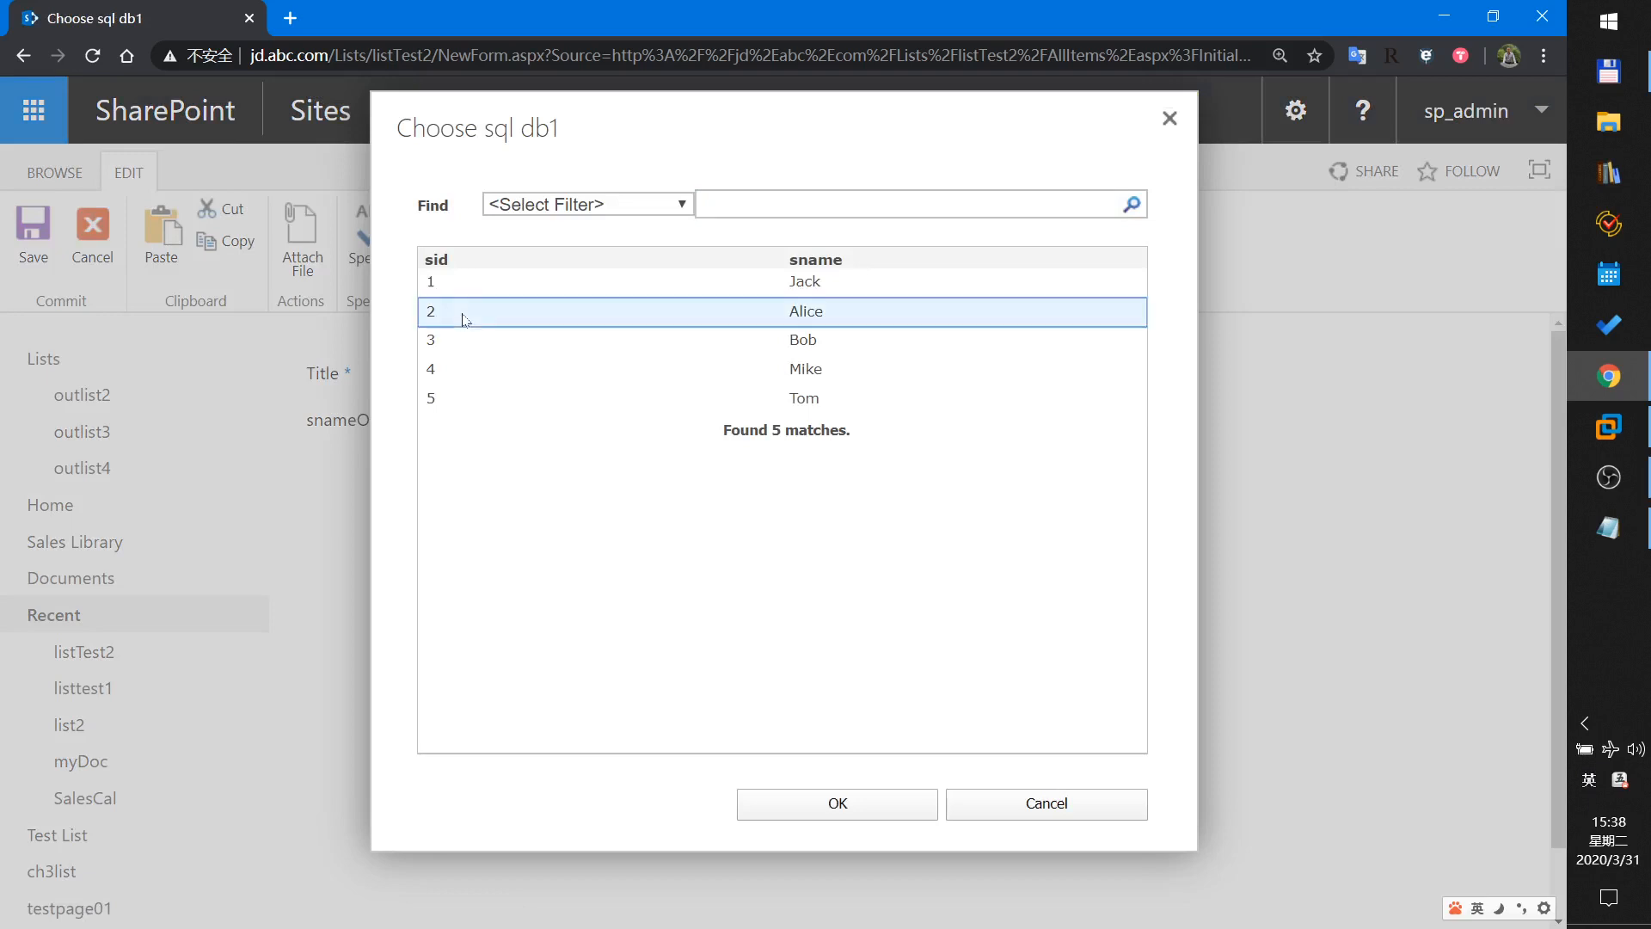
pyautogui.click(831, 803)
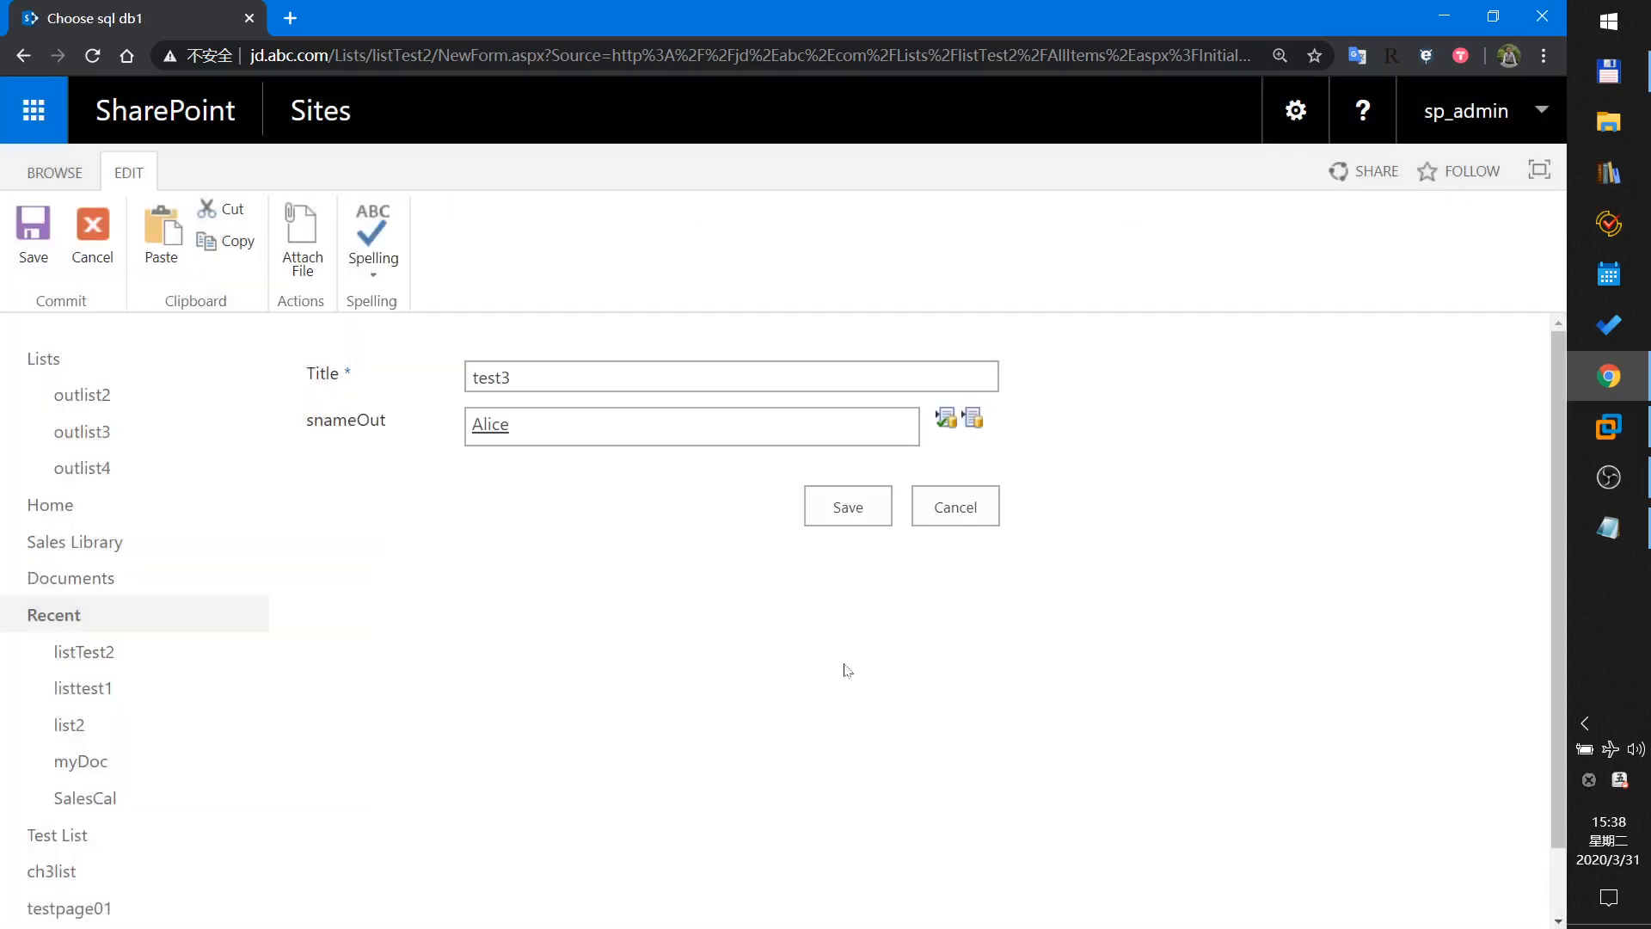
pyautogui.click(838, 507)
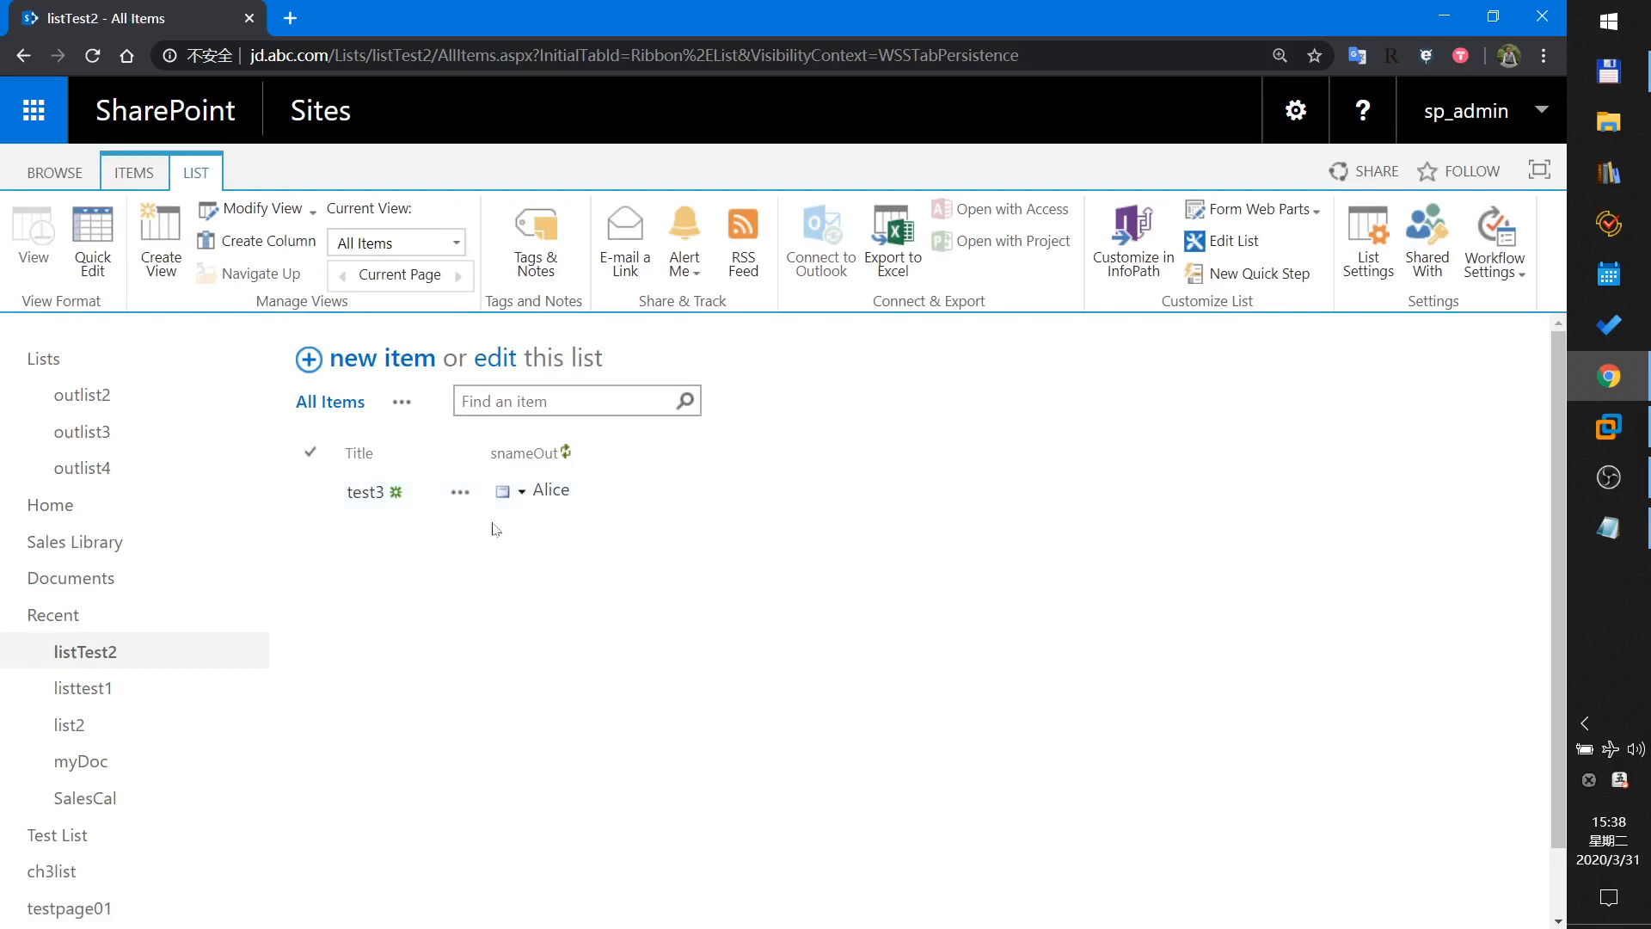
# Compare the snameOut values of the items in listtest1 and listTest2.
pyautogui.click(81, 663)
pyautogui.click(90, 698)
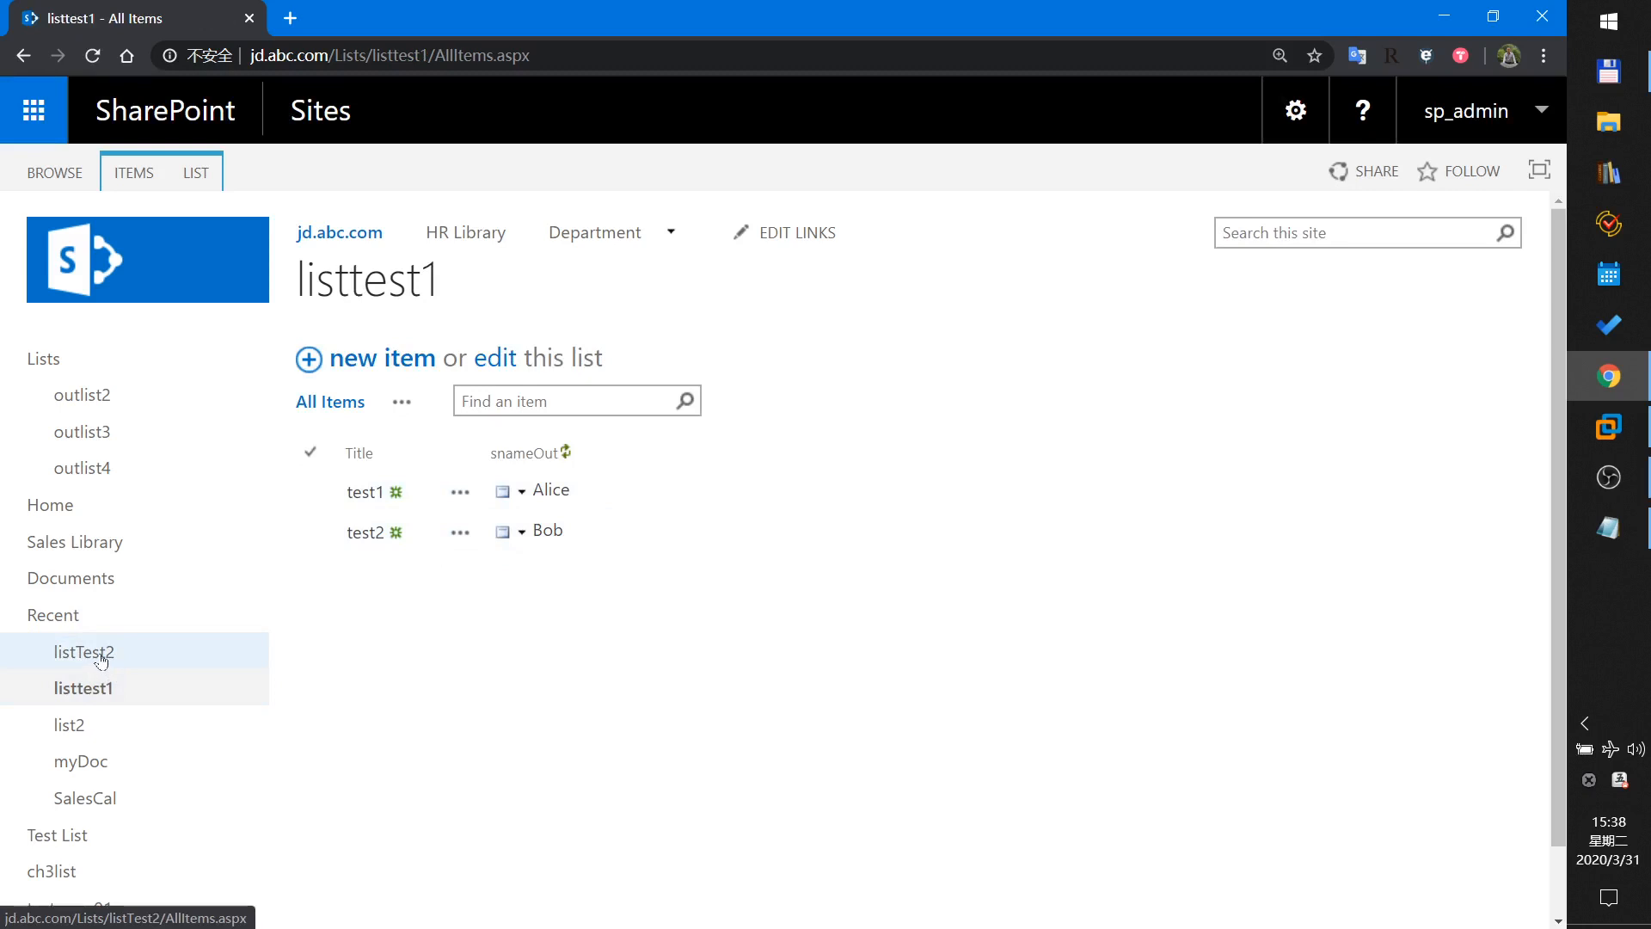
pyautogui.click(101, 659)
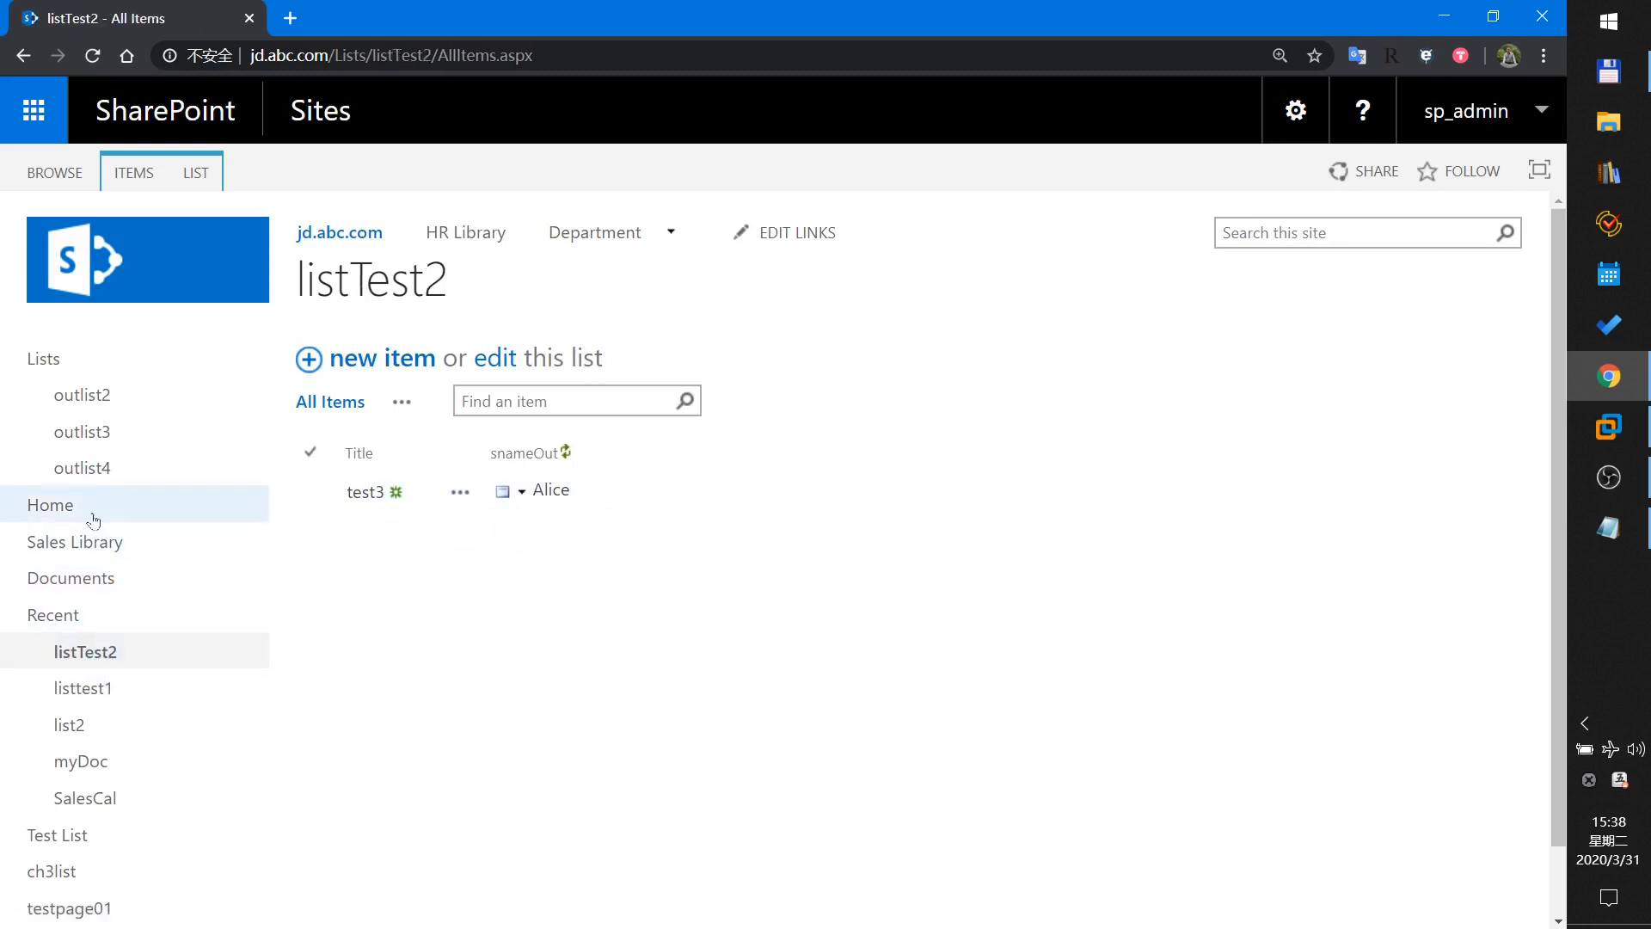
# Edit the record with sid 2 in outlist4, append "test" to its sname value, and save it.
pyautogui.click(98, 481)
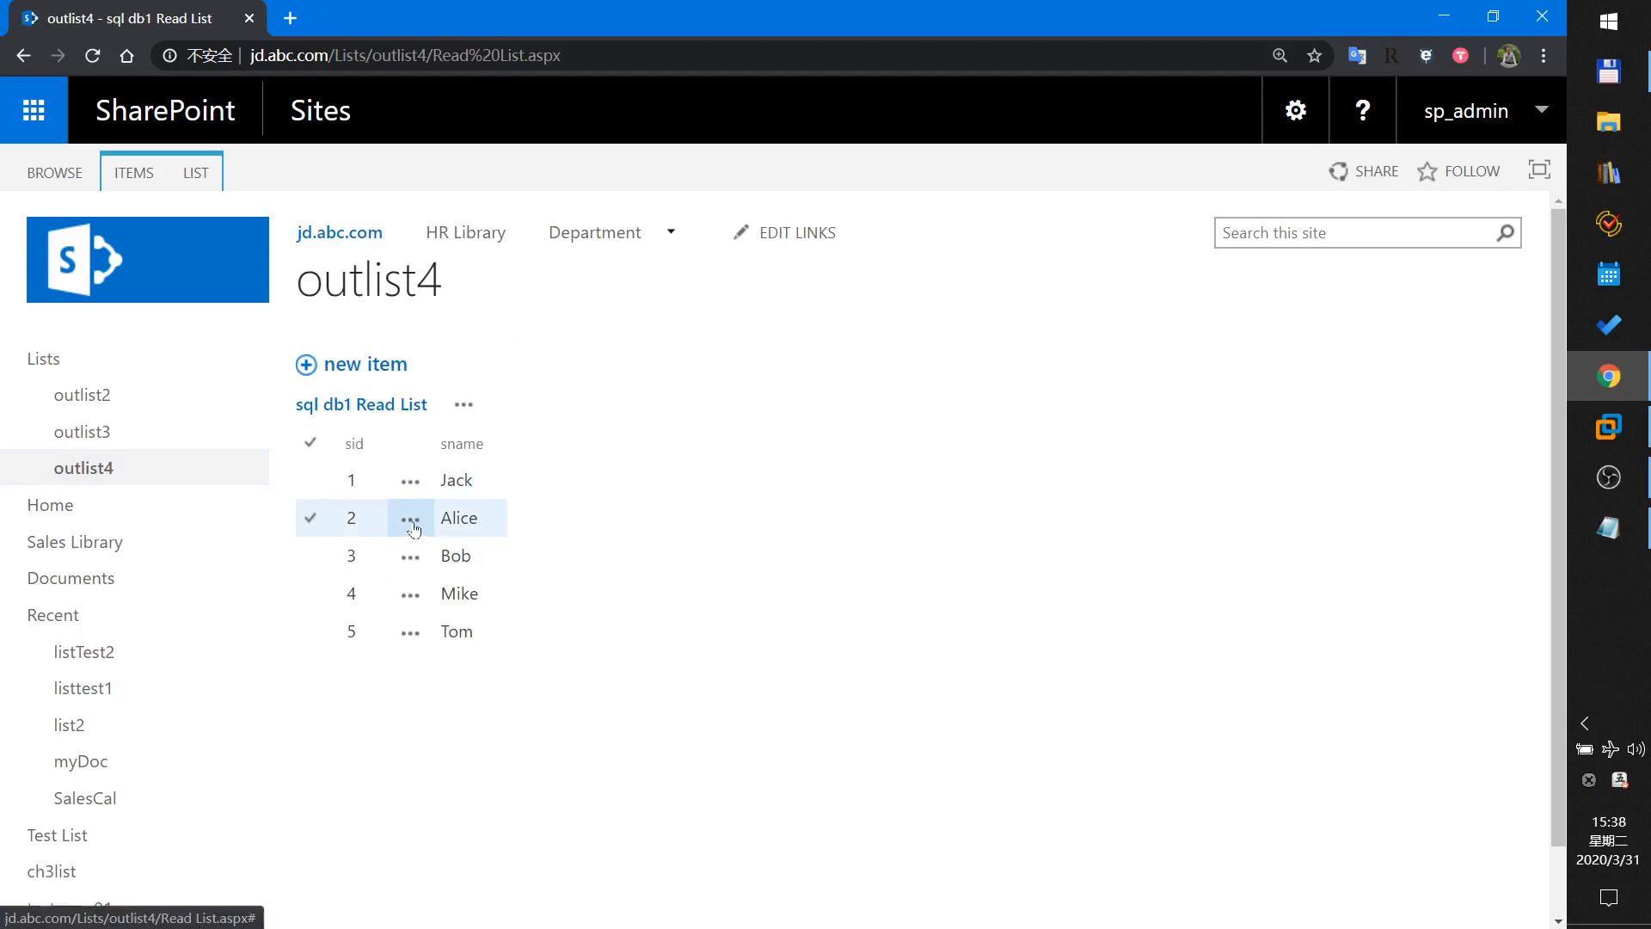
pyautogui.click(410, 521)
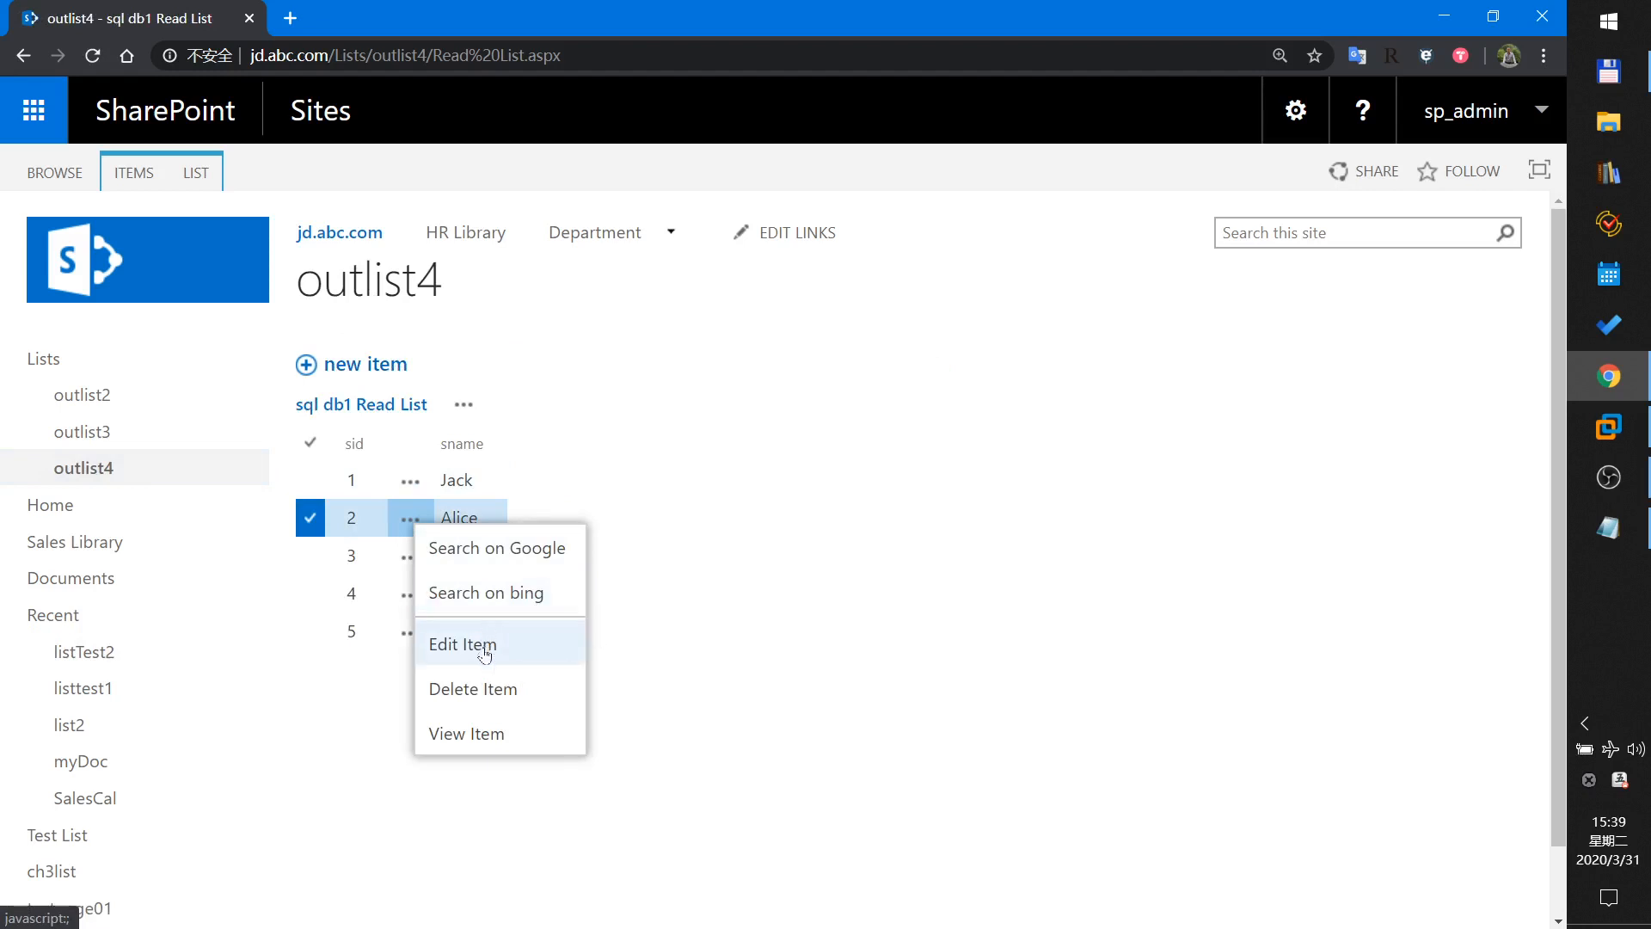
pyautogui.click(486, 647)
pyautogui.click(515, 378)
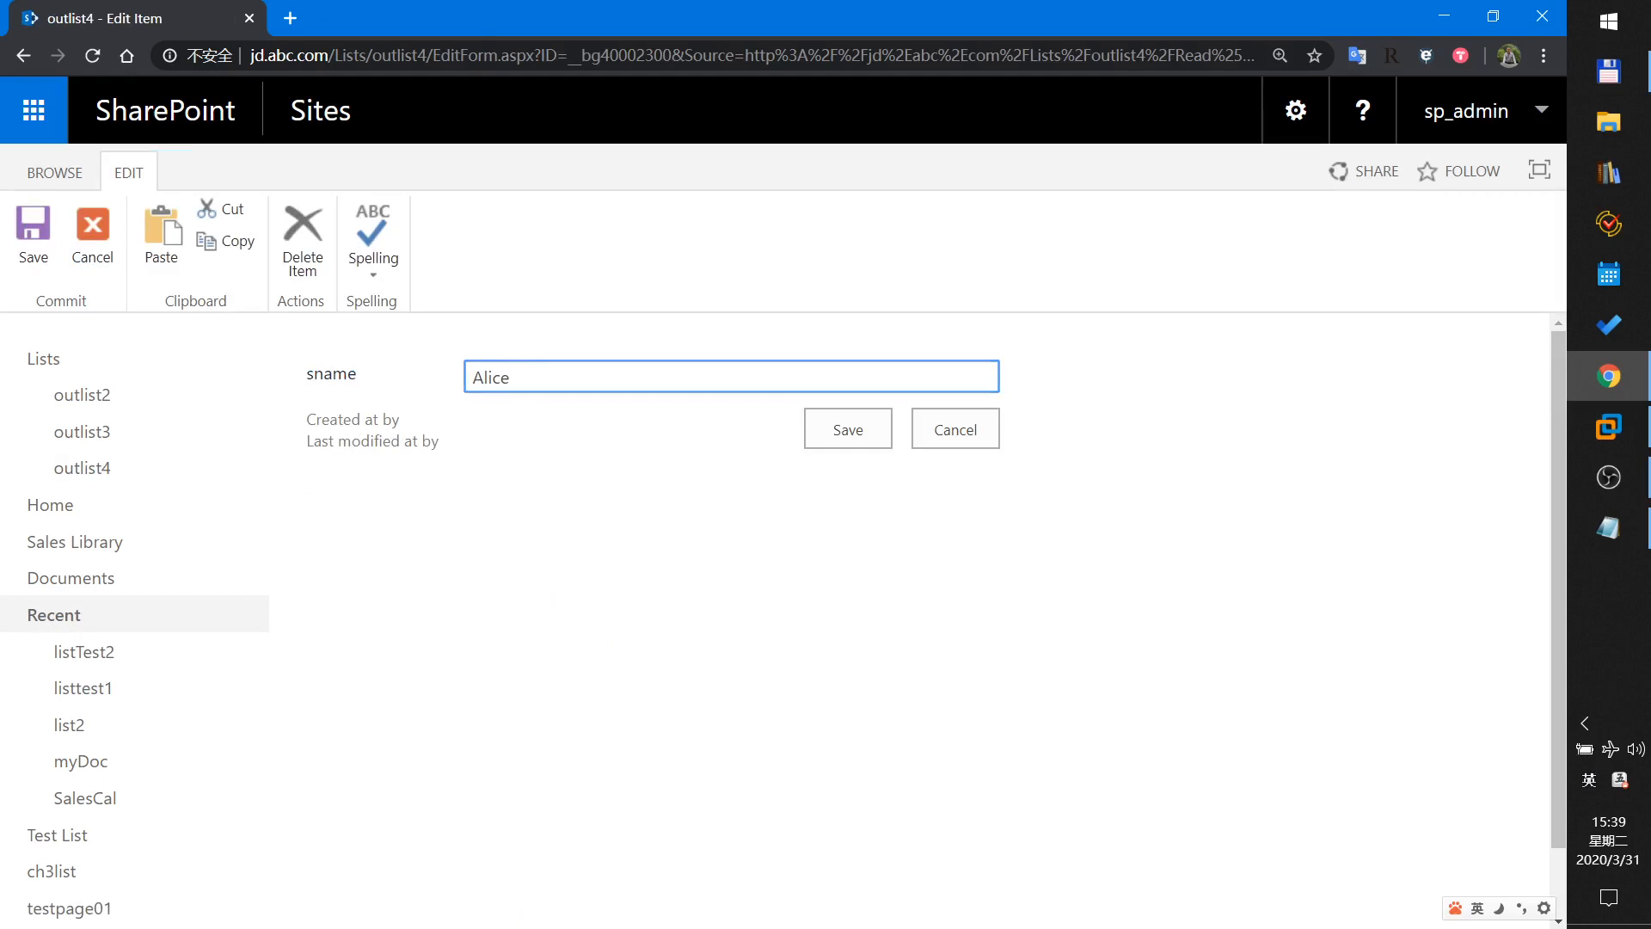
pyautogui.write('test')
pyautogui.click(837, 449)
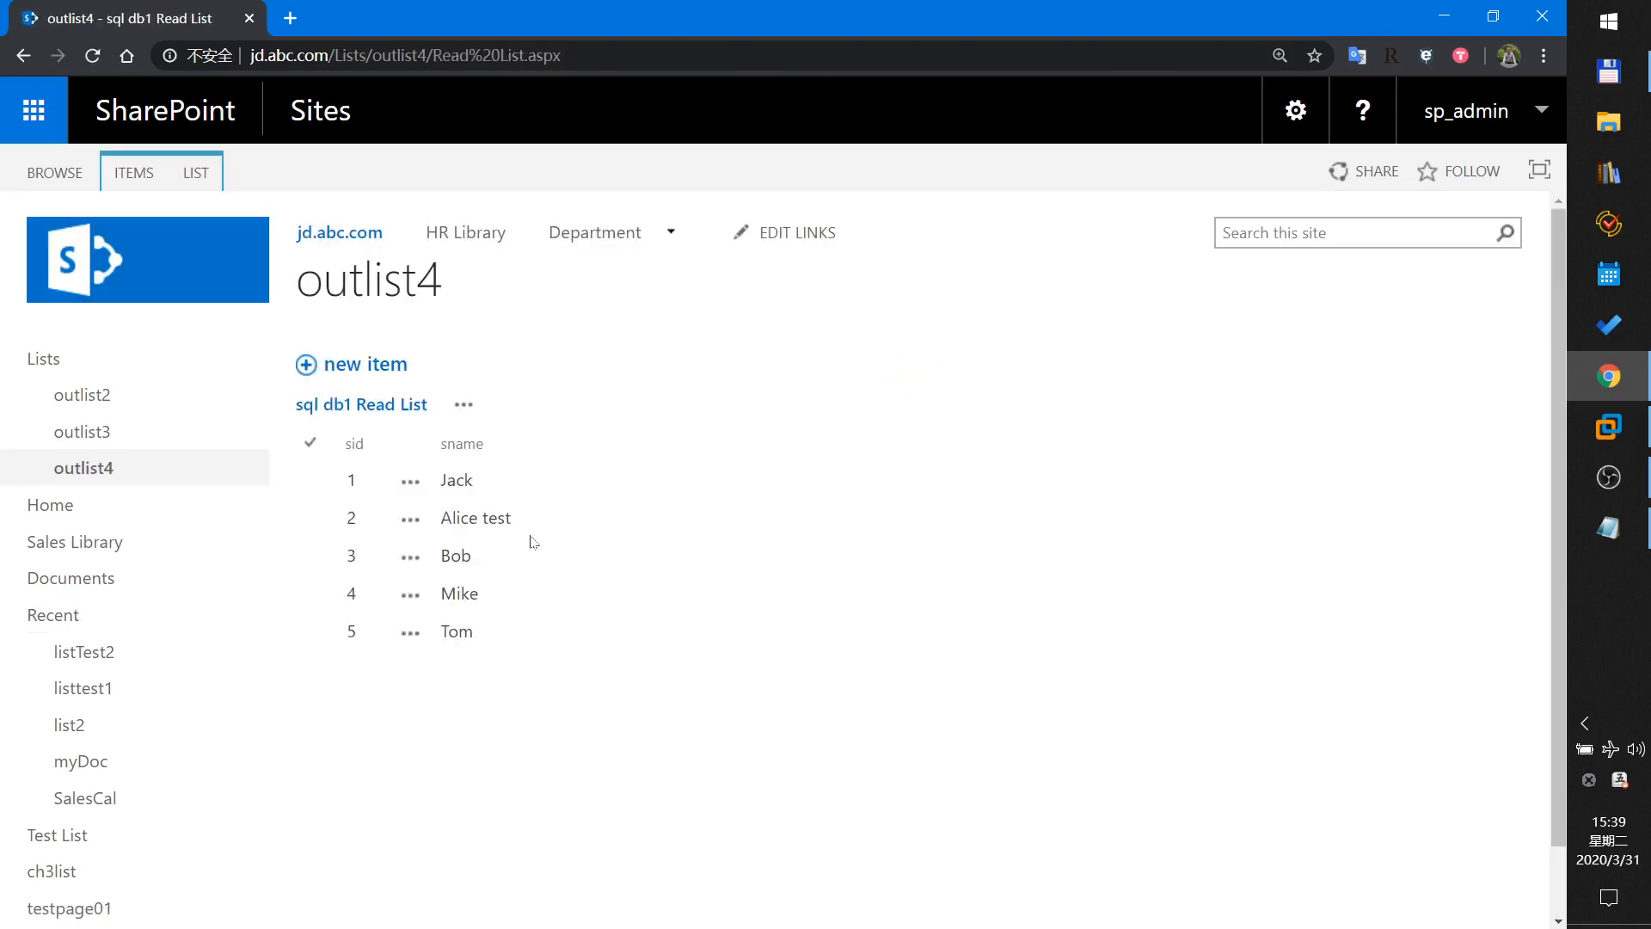
pyautogui.moveTo(452, 519)
pyautogui.mouseDown()
pyautogui.moveTo(527, 516)
pyautogui.moveTo(481, 518)
pyautogui.mouseUp()
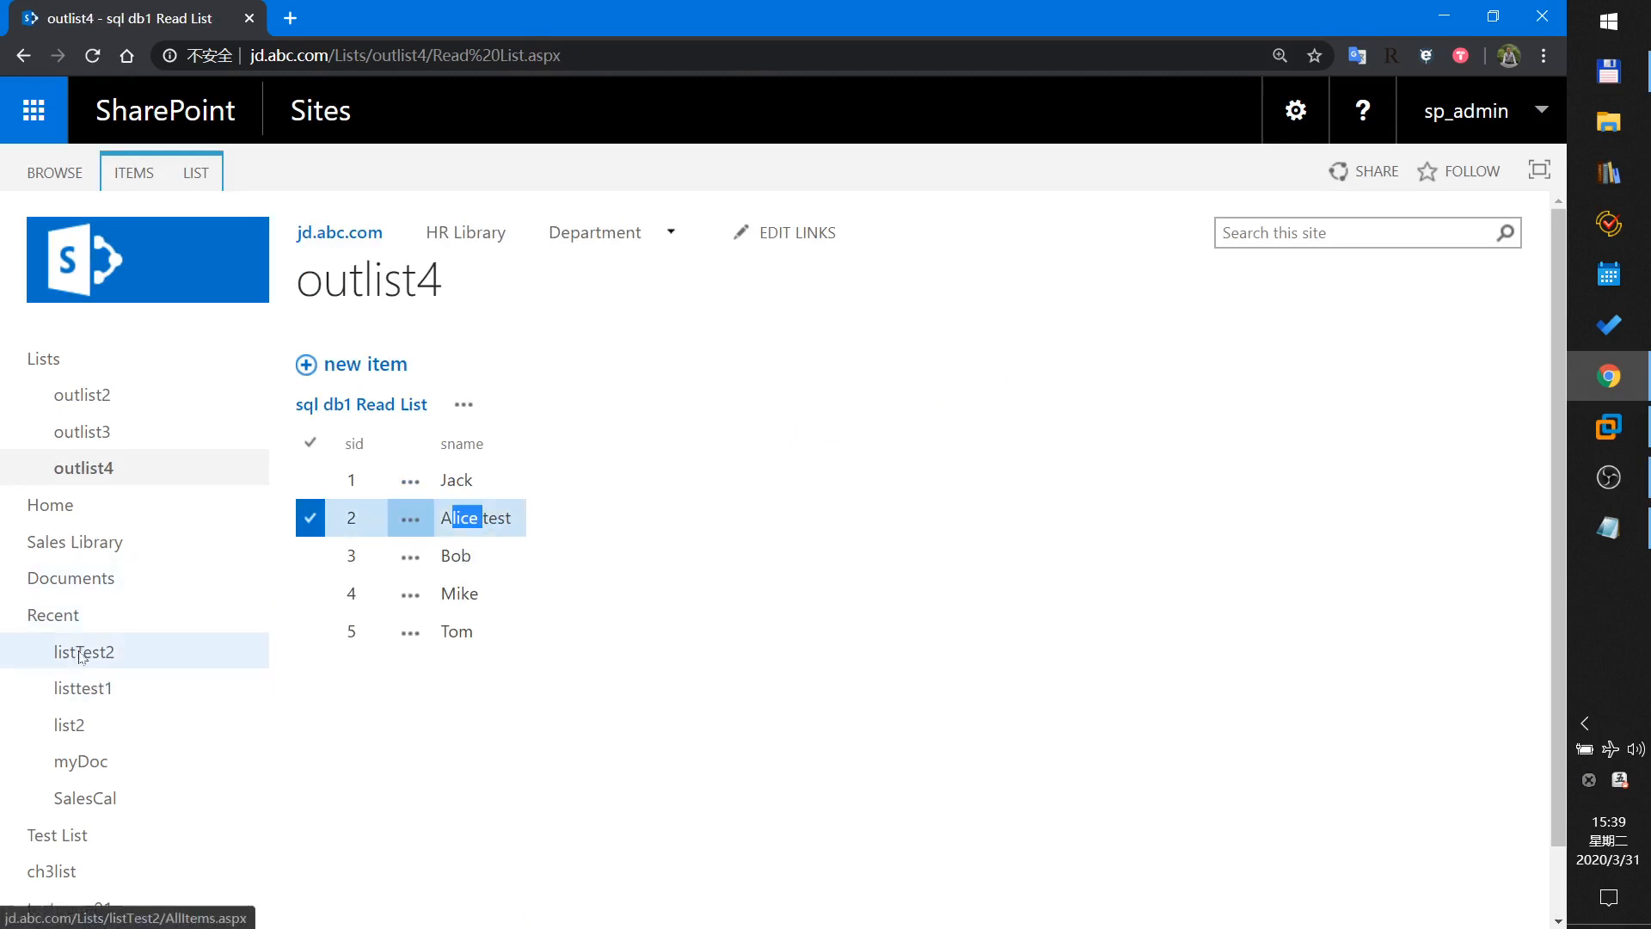
# Check the snameOut value of test3 in listTest2, view the column's refresh options without running the sync, and reload the list.
pyautogui.click(81, 654)
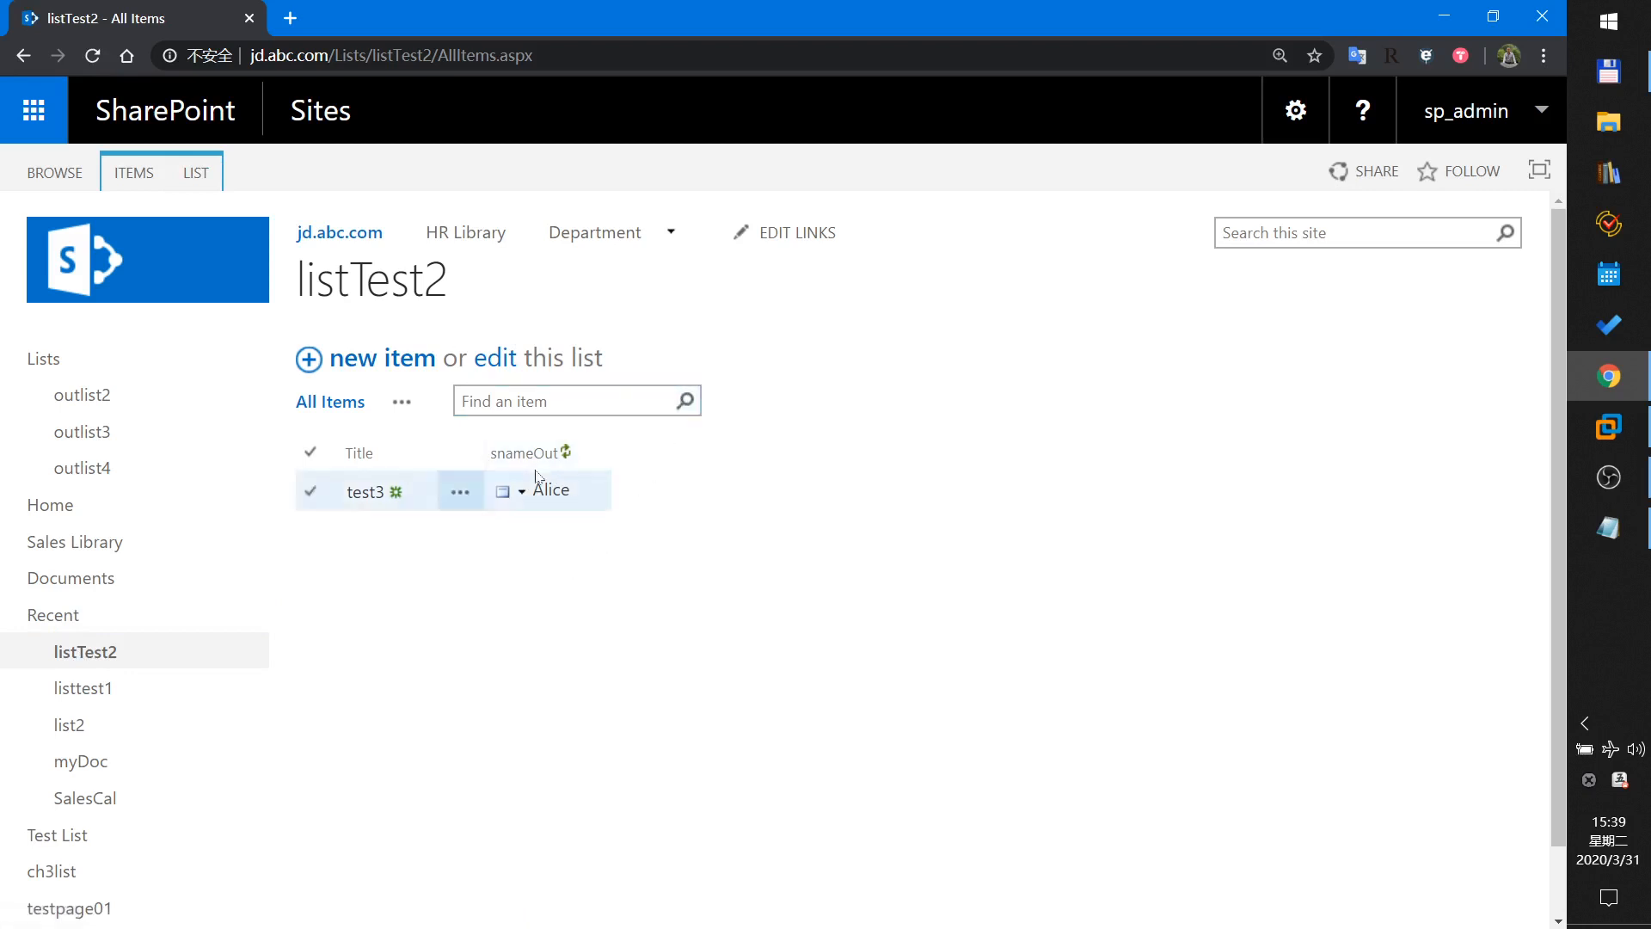
pyautogui.click(564, 452)
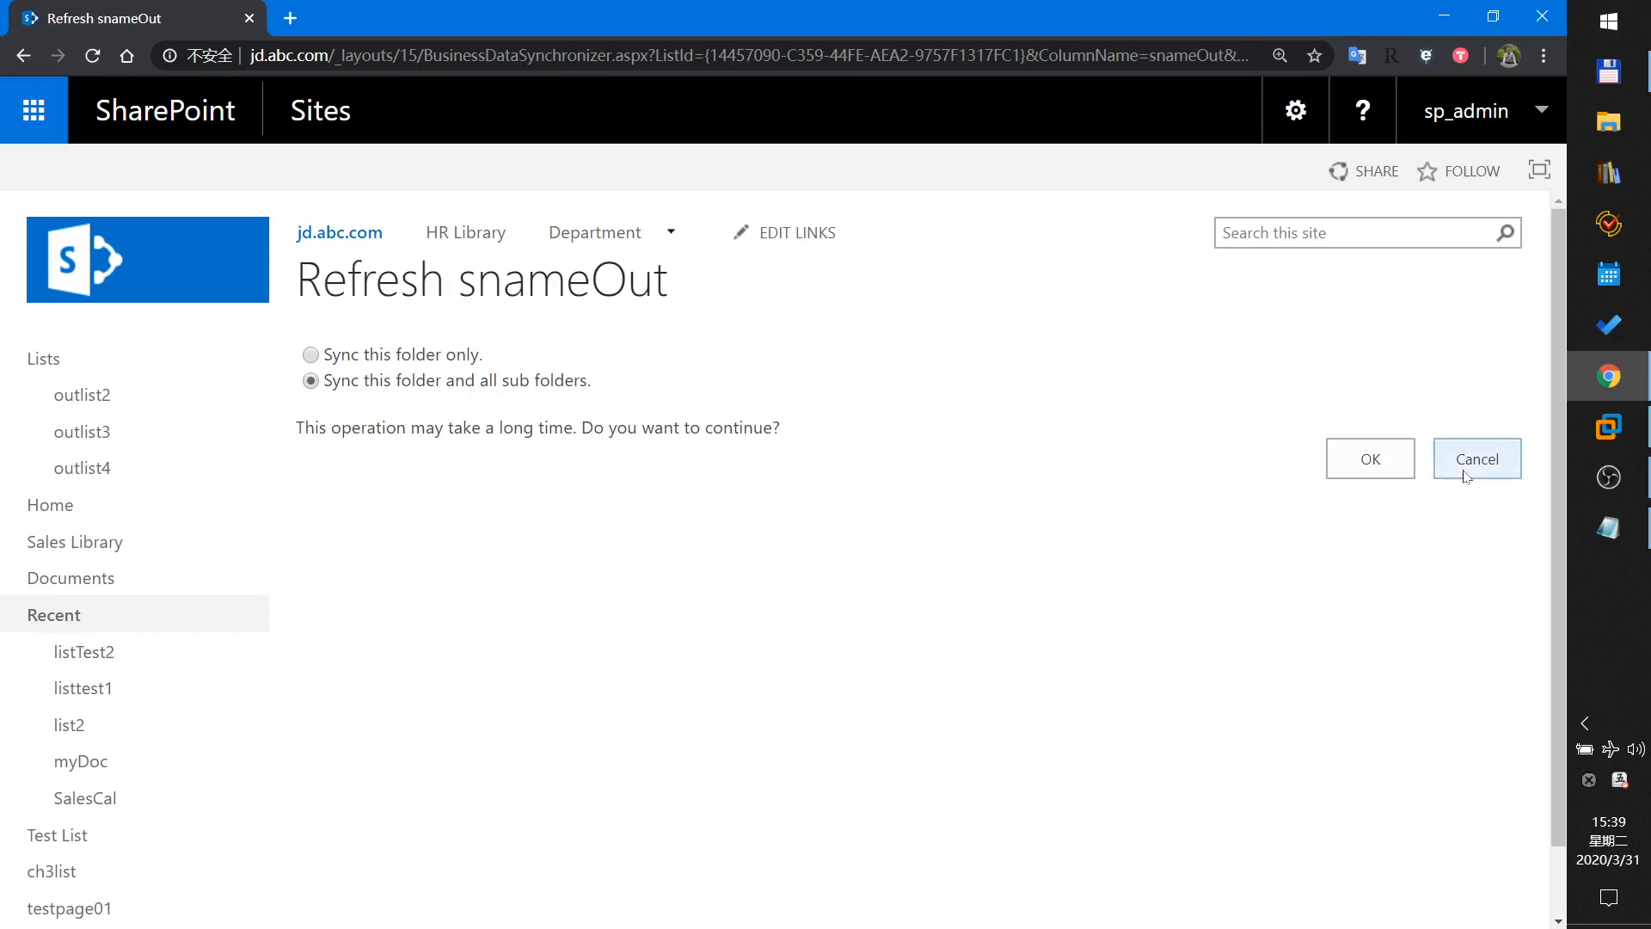
pyautogui.click(1477, 460)
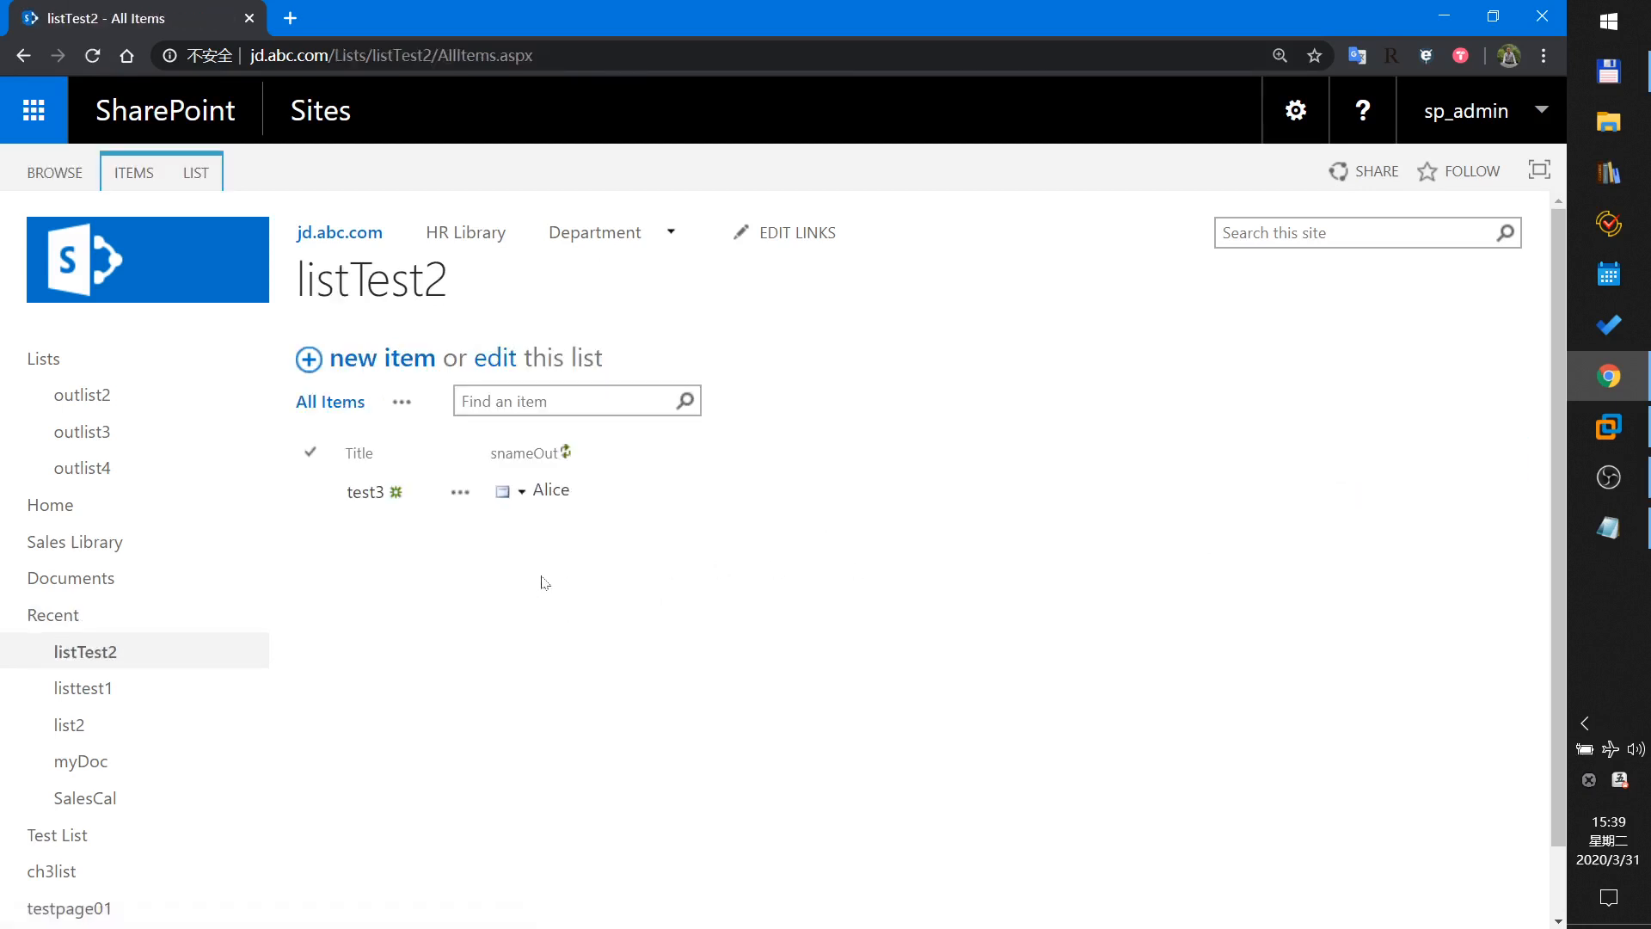
pyautogui.press('F5')
pyautogui.click(463, 496)
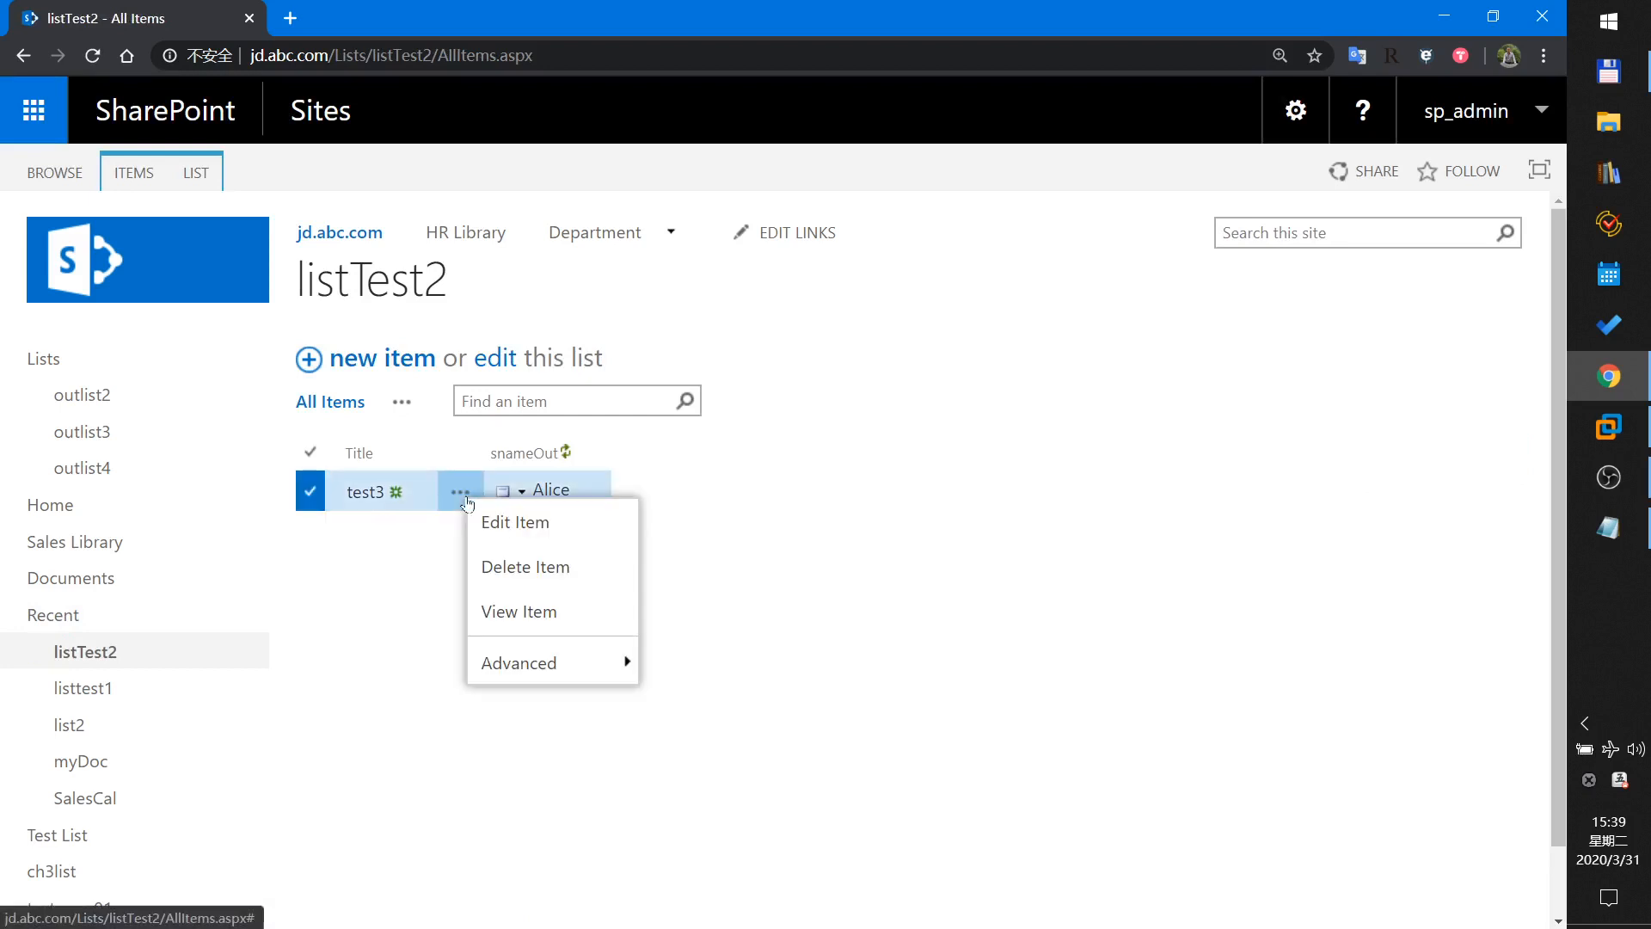
pyautogui.moveTo(518, 661)
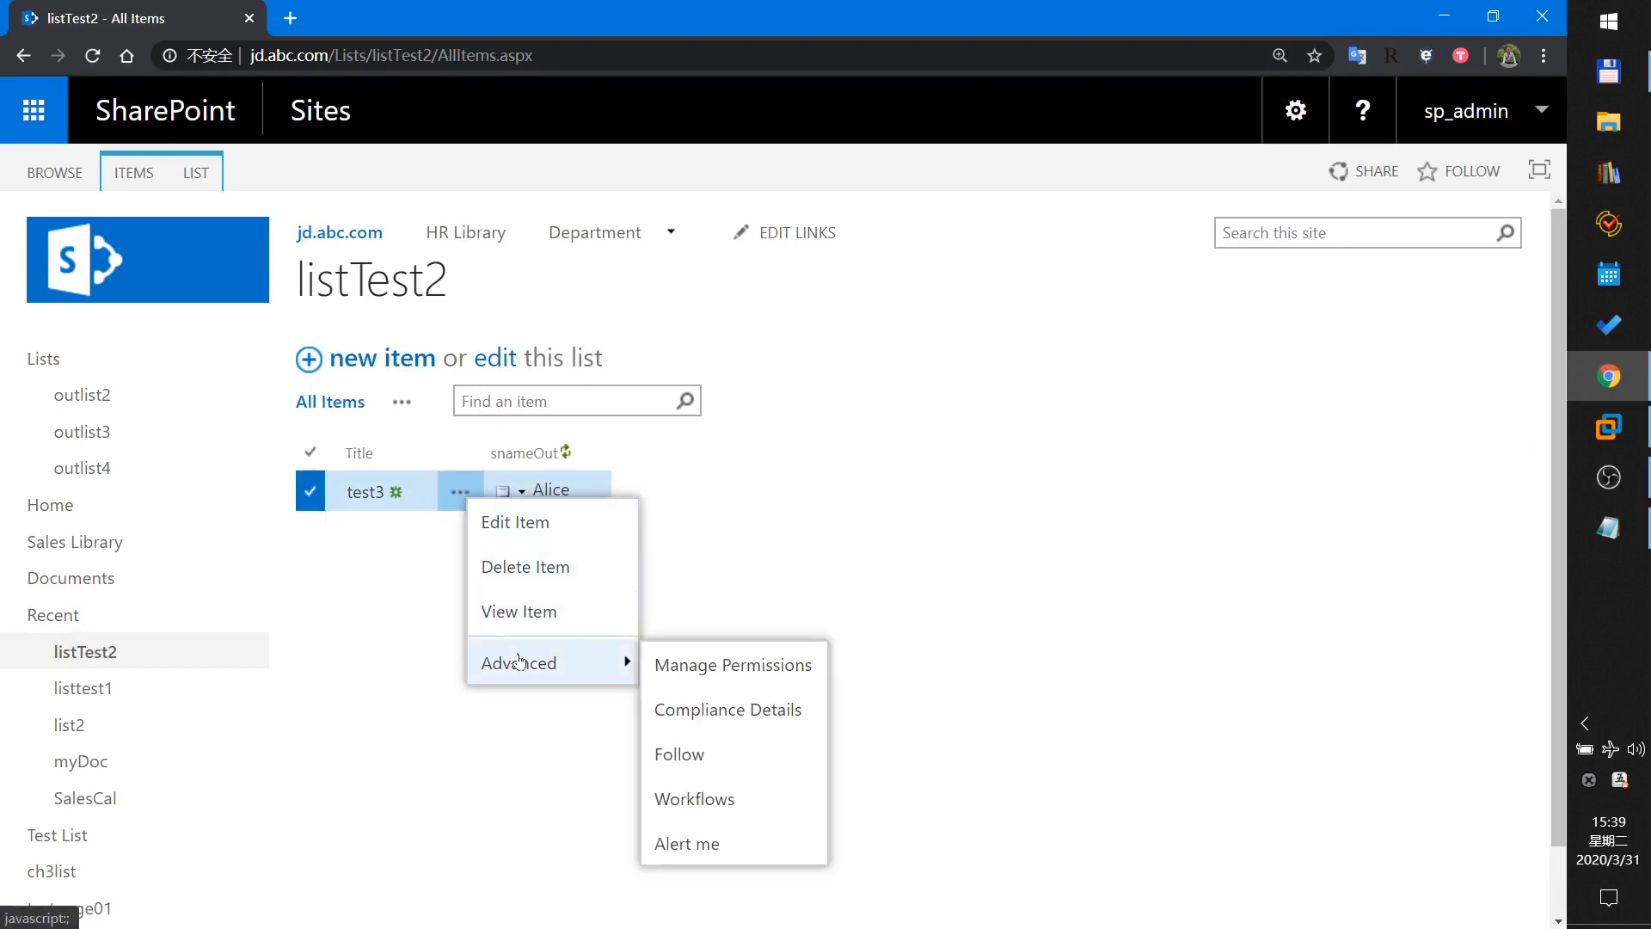
pyautogui.click(374, 660)
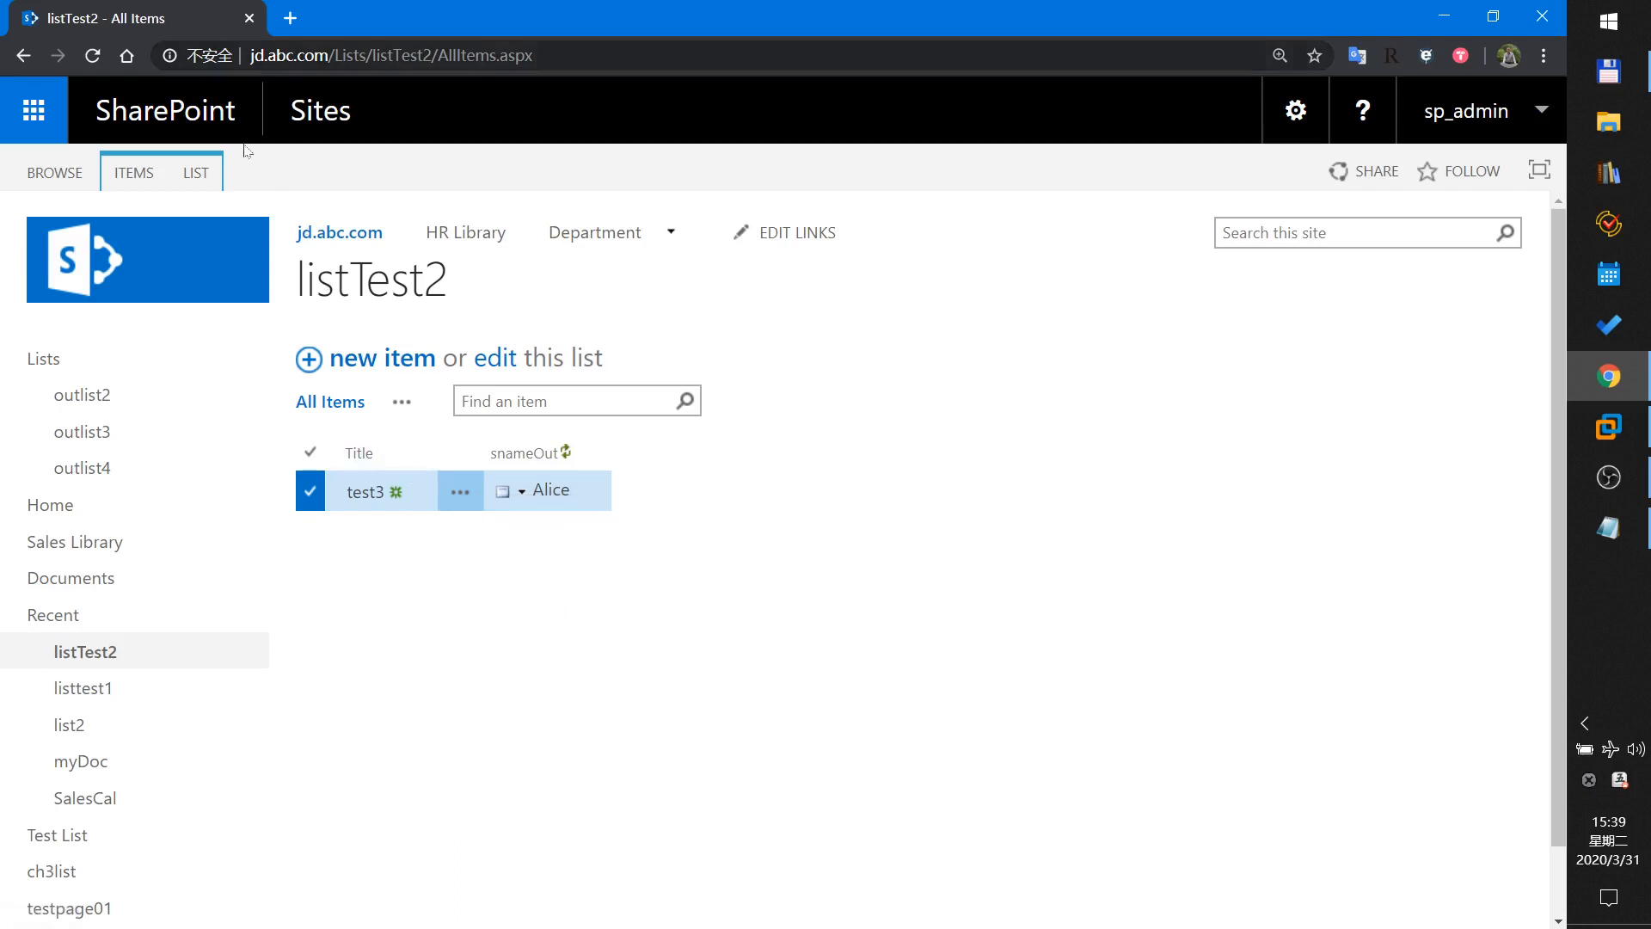
pyautogui.click(197, 177)
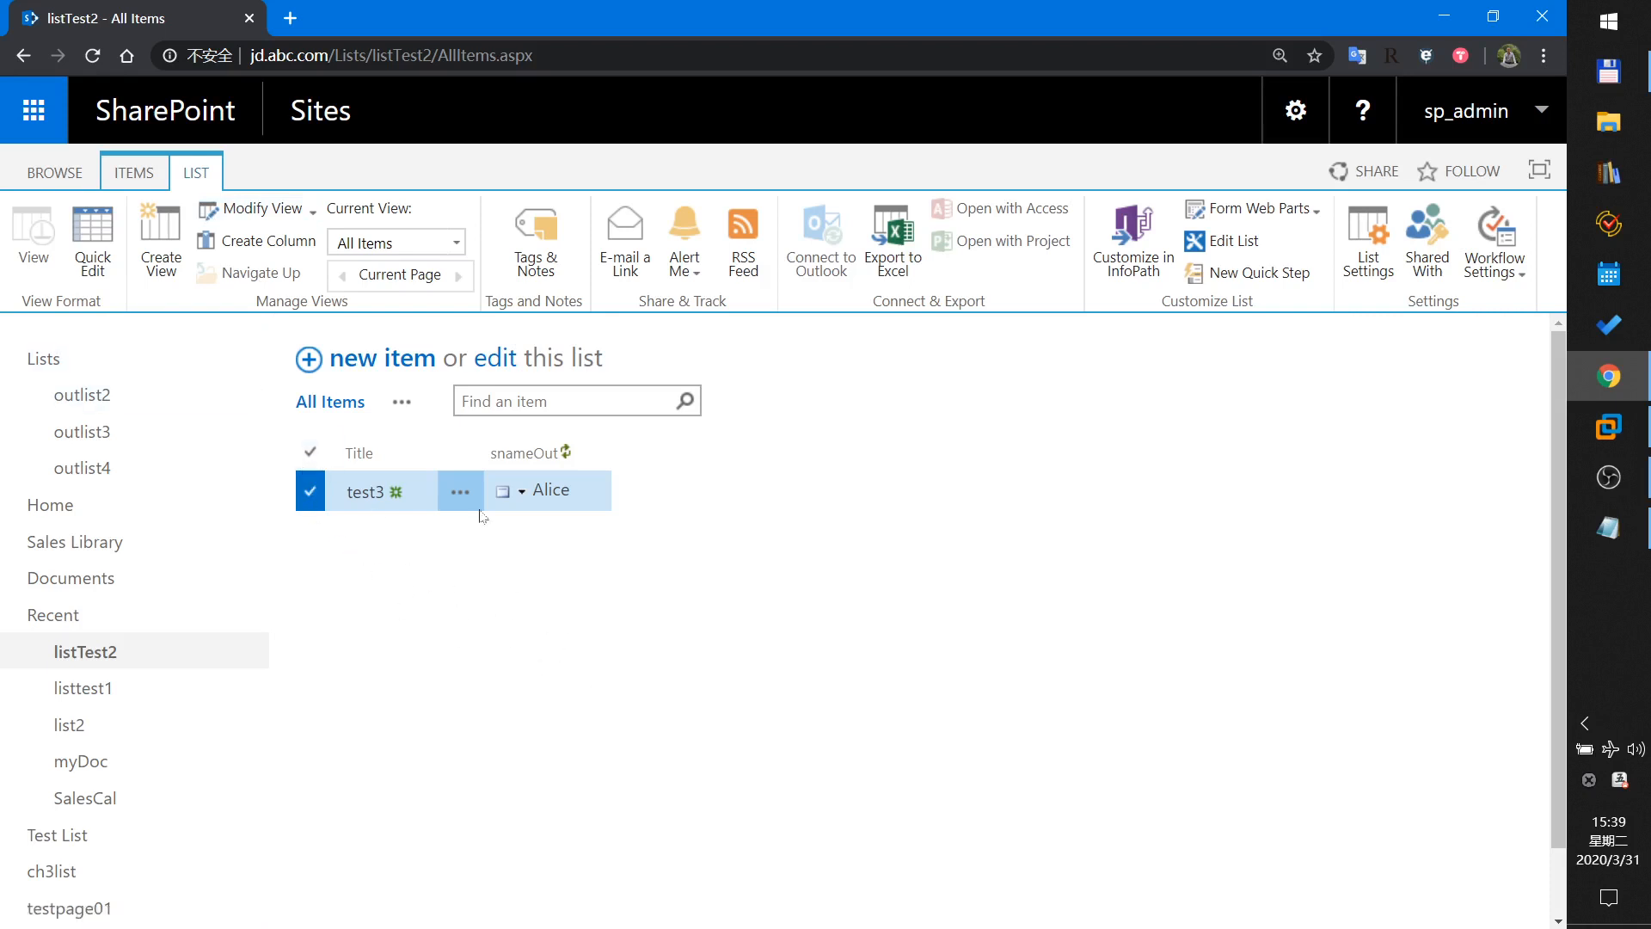
pyautogui.click(125, 177)
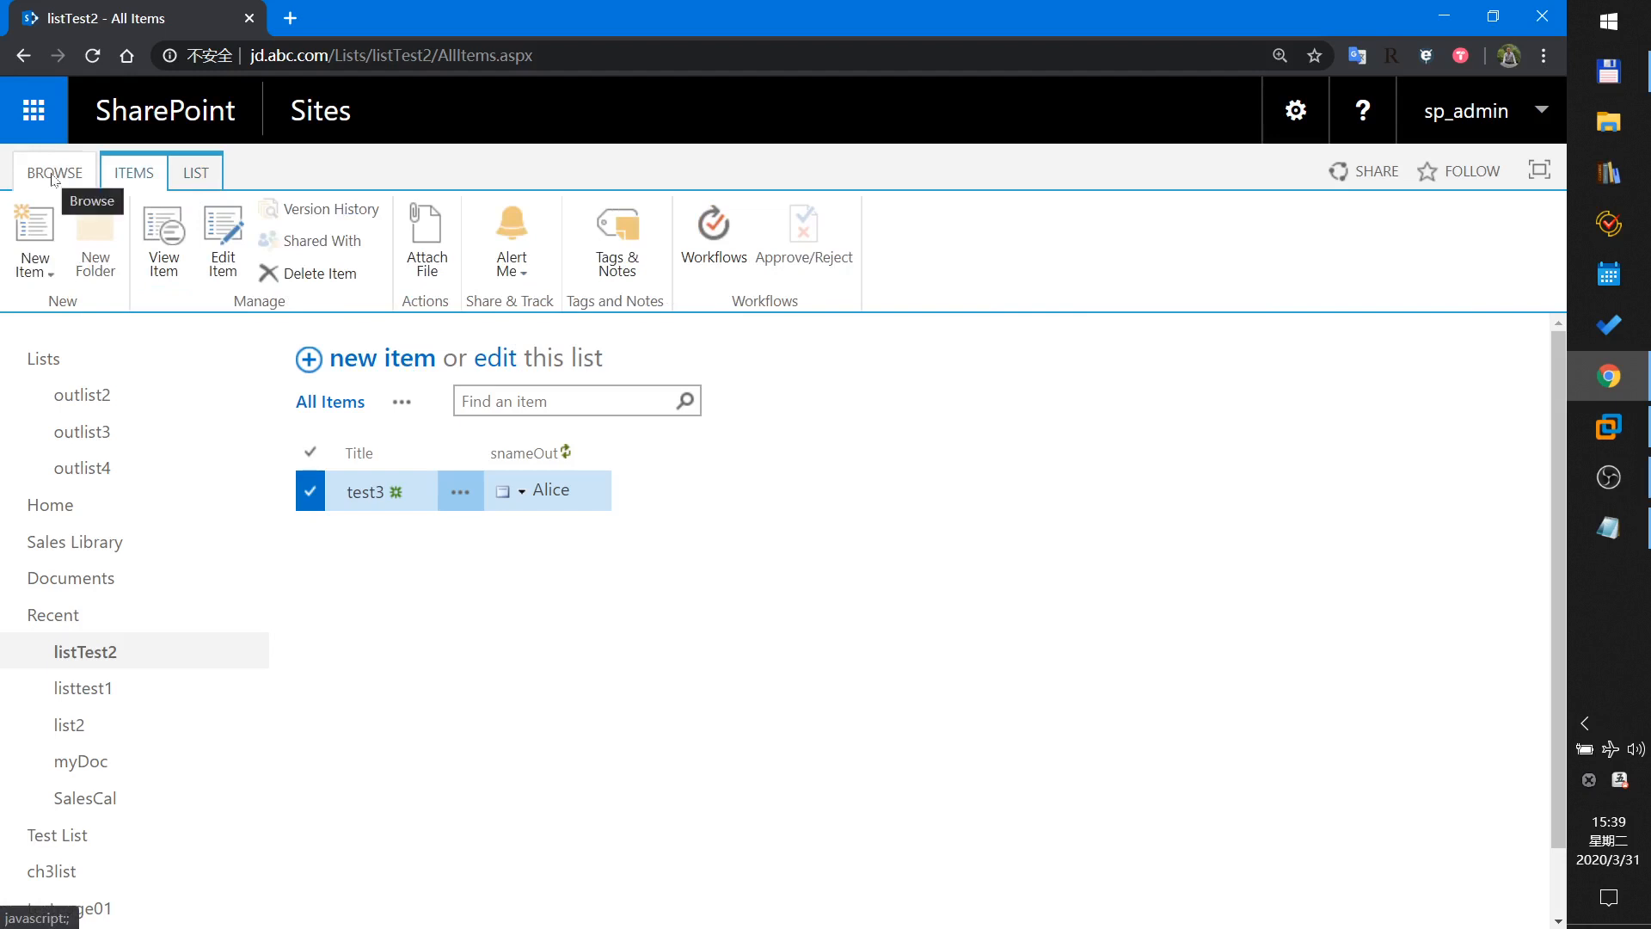
pyautogui.click(54, 175)
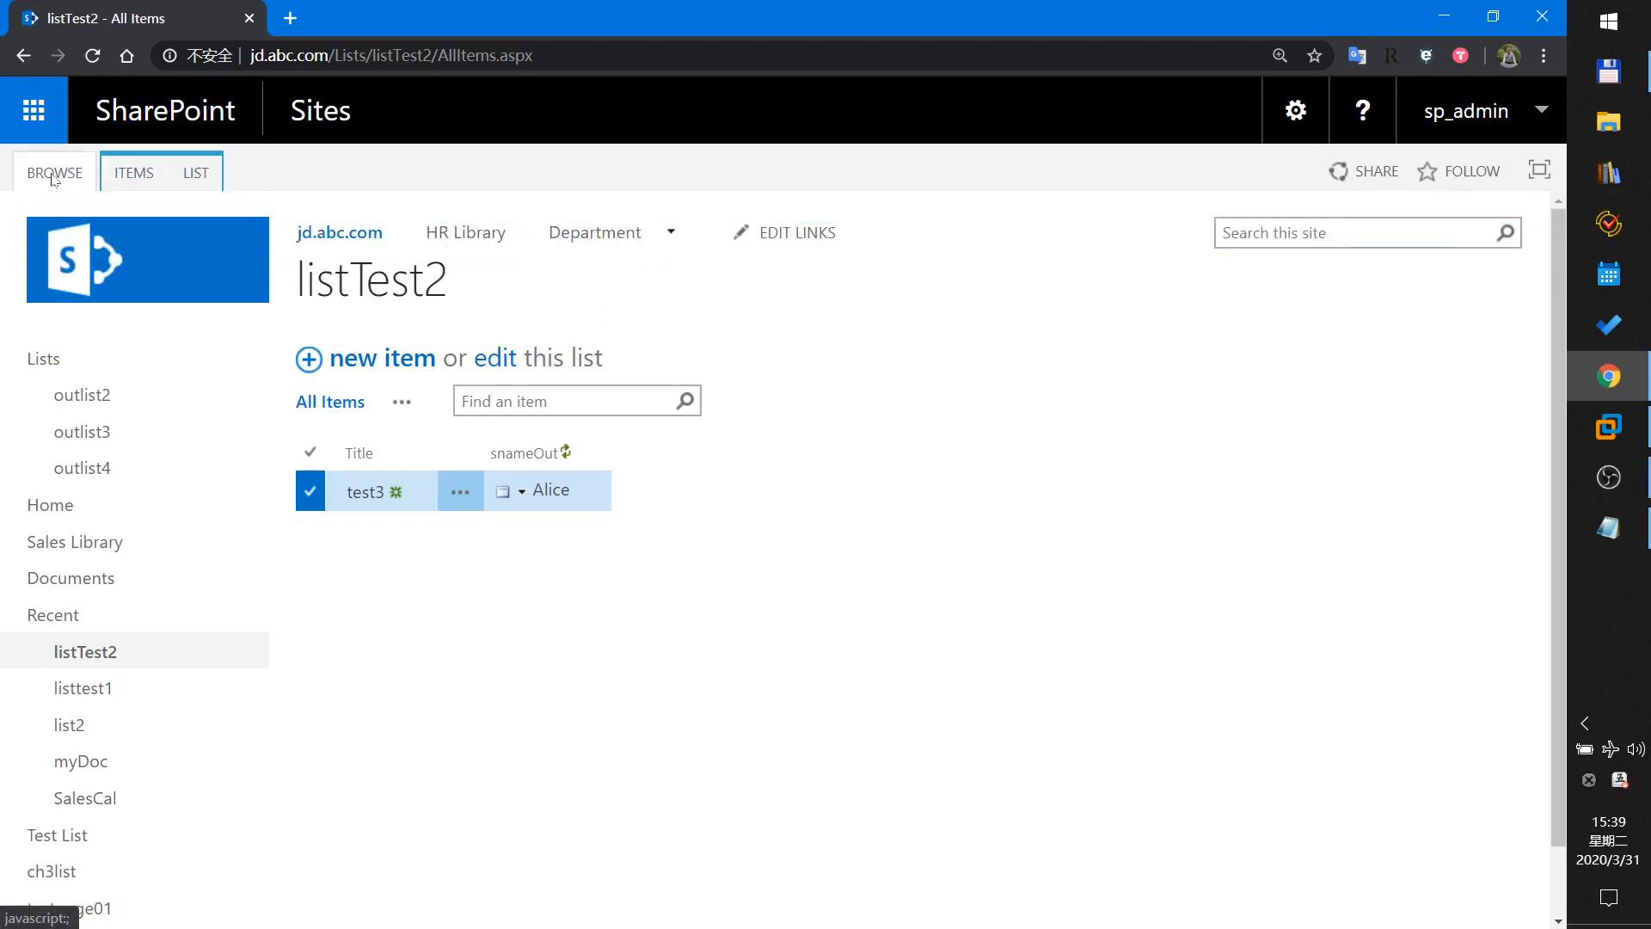
pyautogui.click(205, 176)
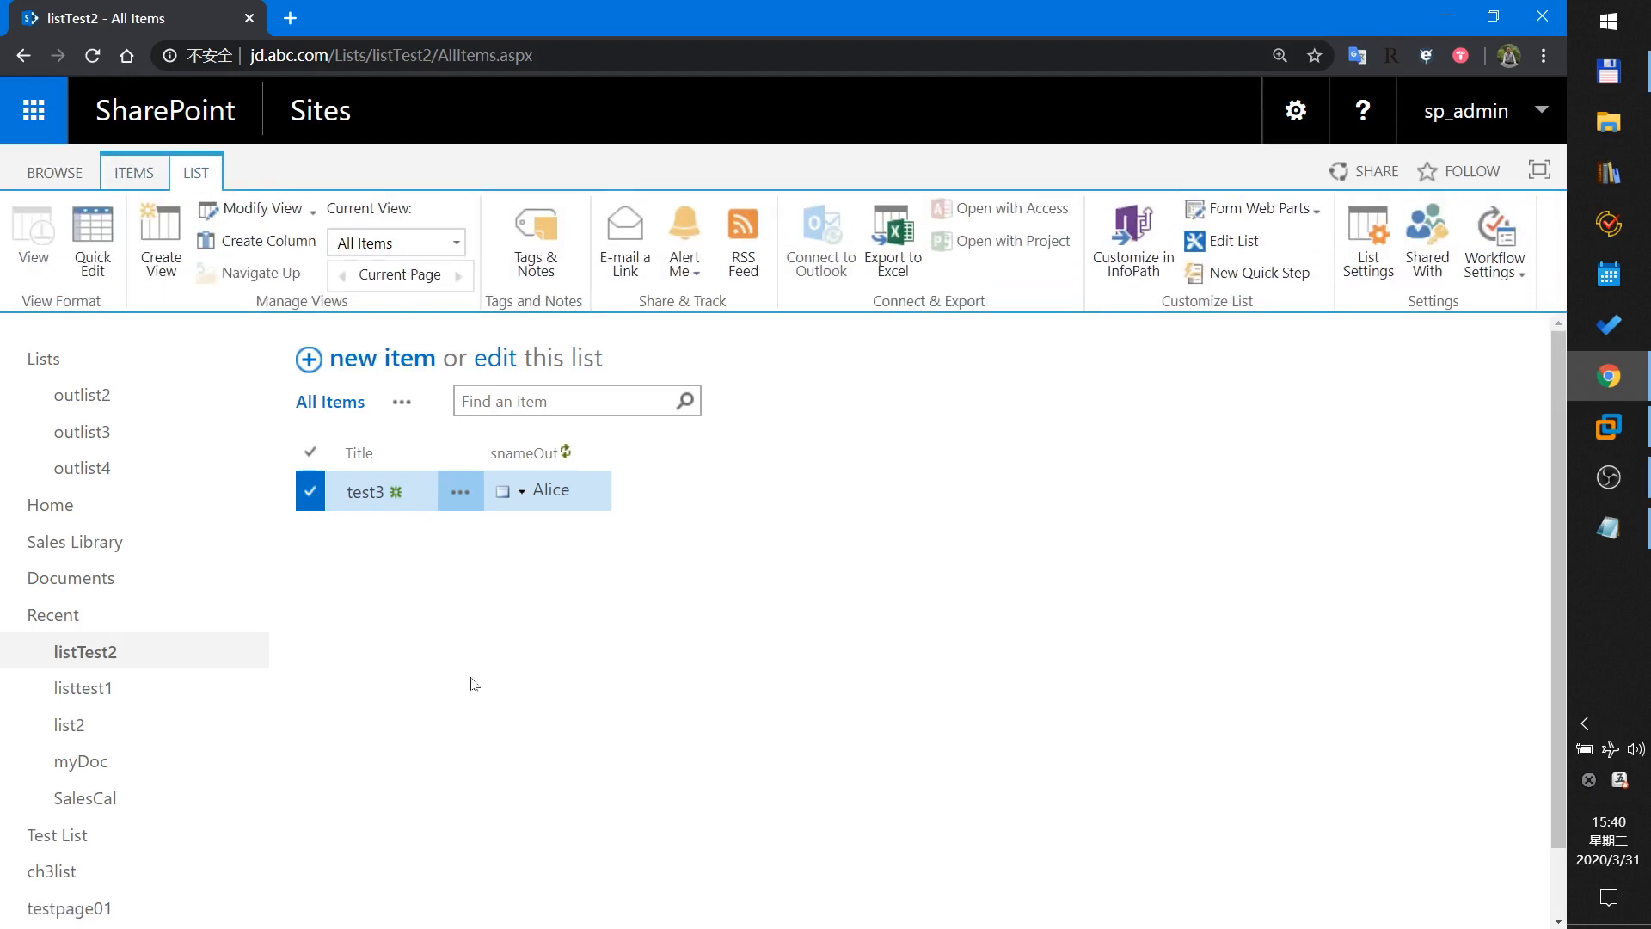
# Reload listTest2 and compare the snameOut values of the items in listtest1 and listTest2.
pyautogui.rightClick(483, 645)
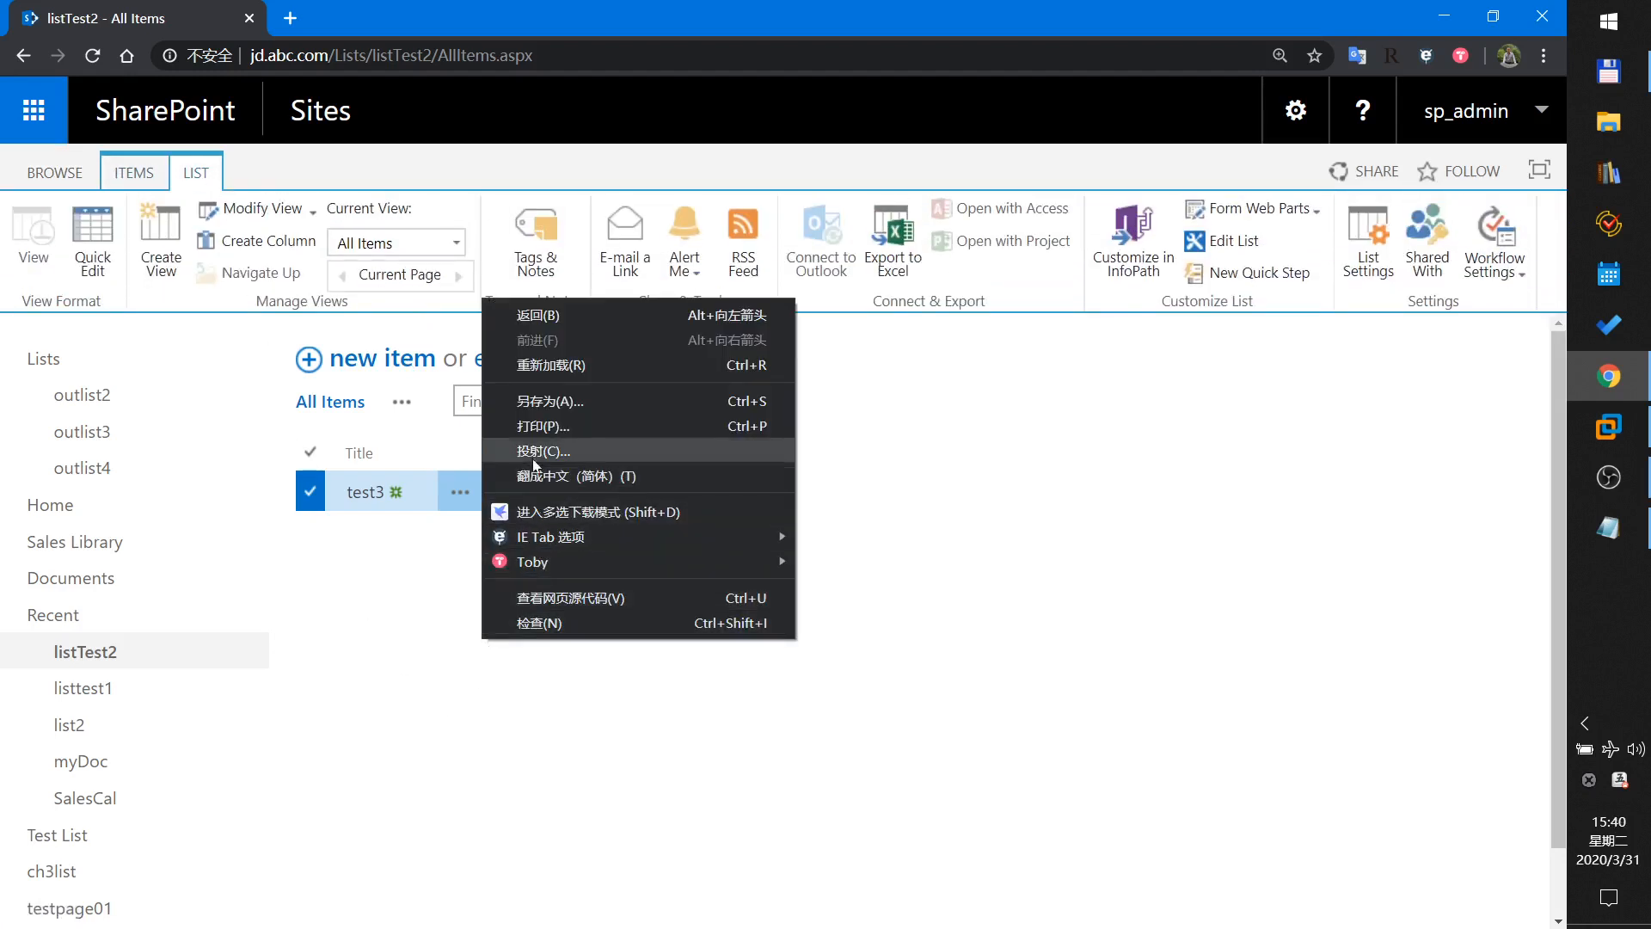
pyautogui.click(549, 366)
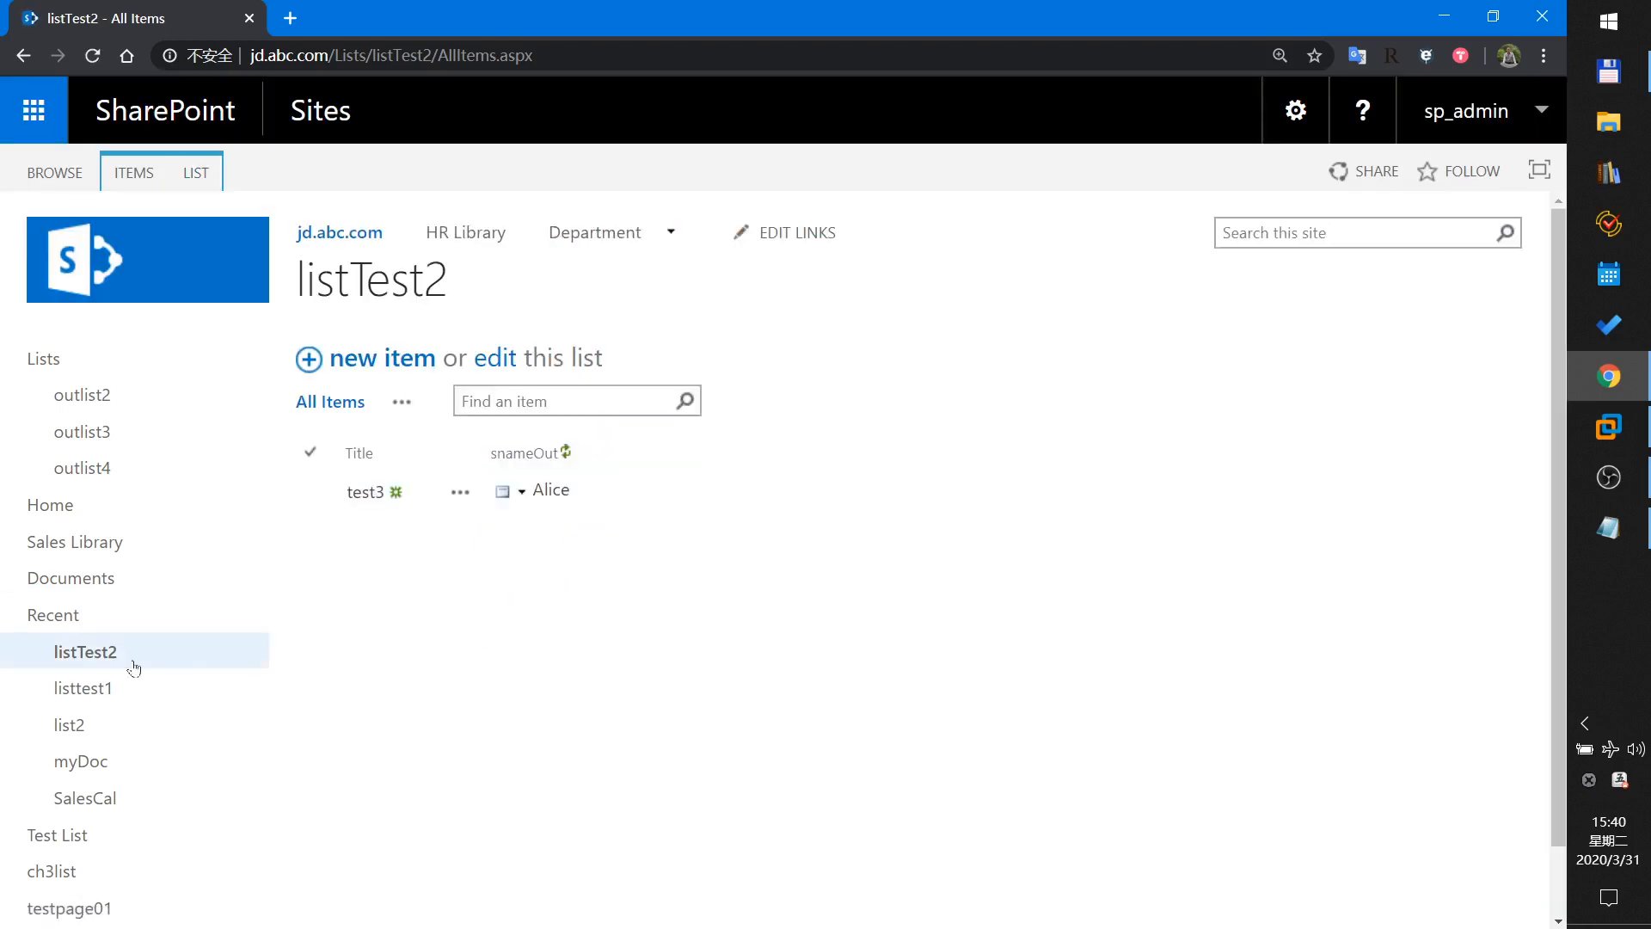
pyautogui.click(96, 690)
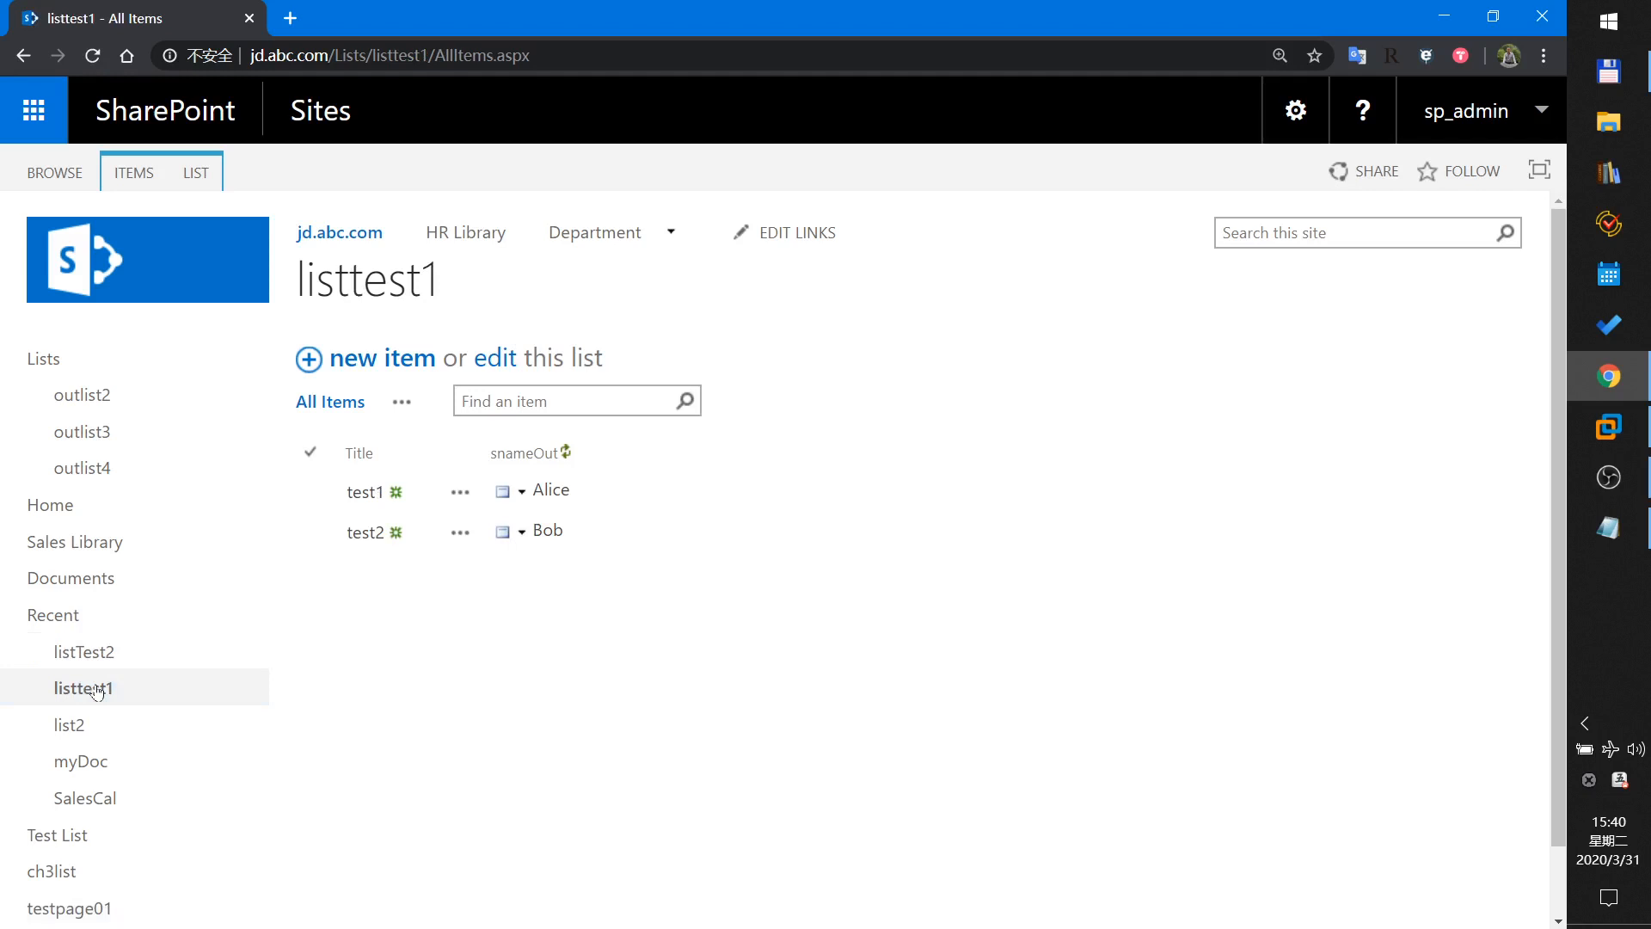
pyautogui.click(94, 662)
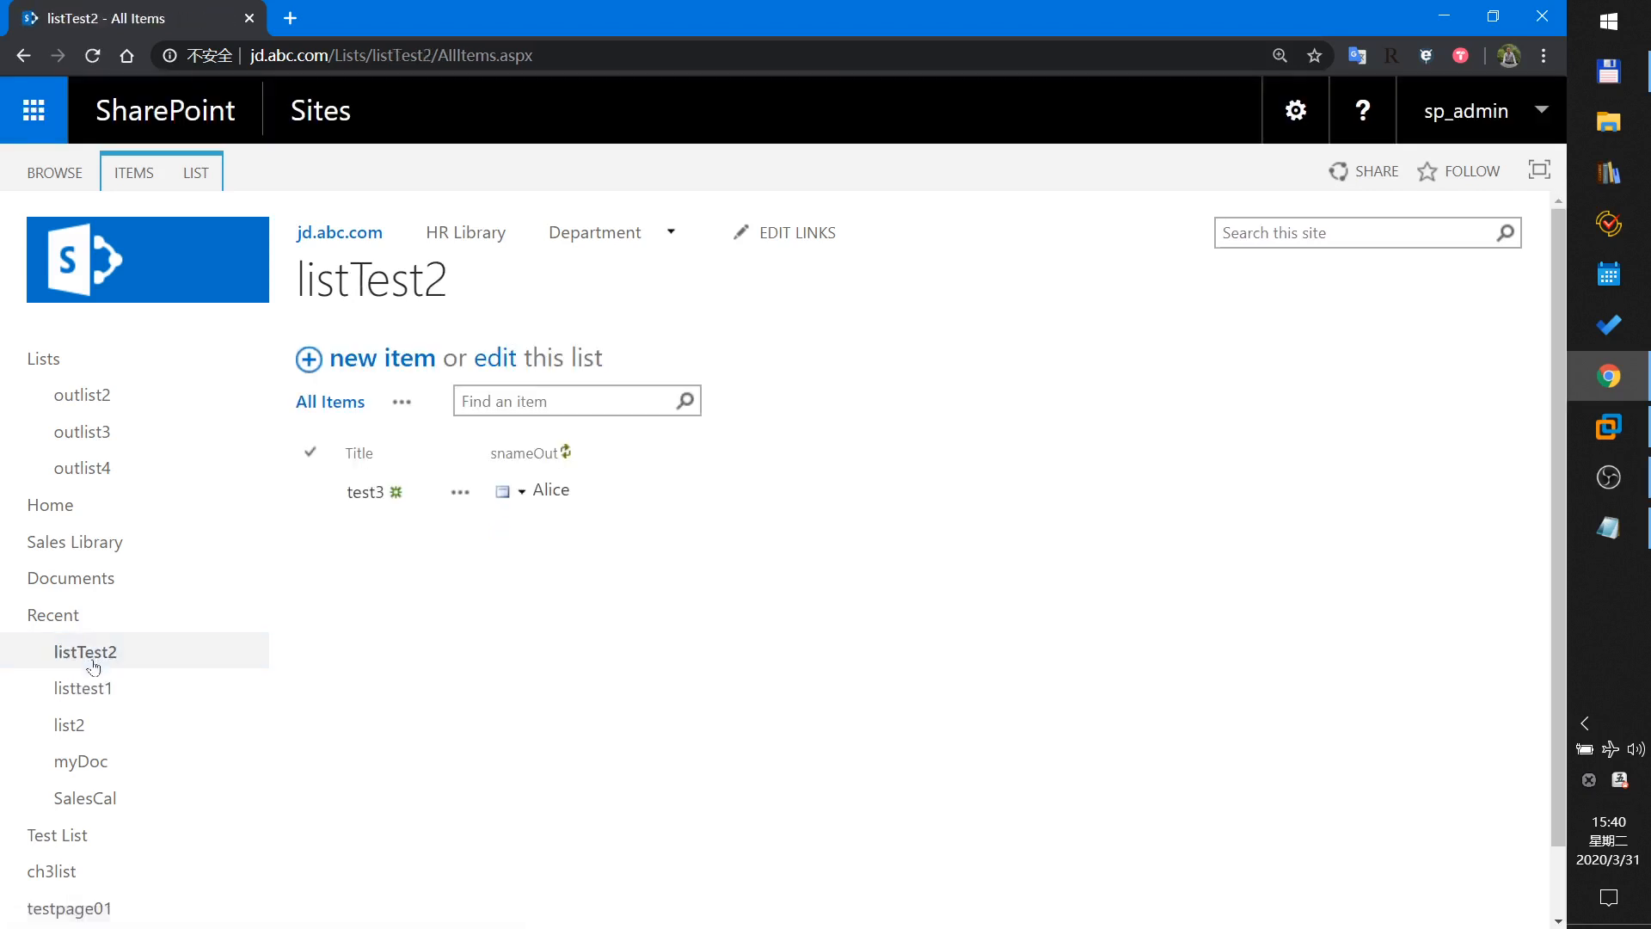
pyautogui.click(93, 688)
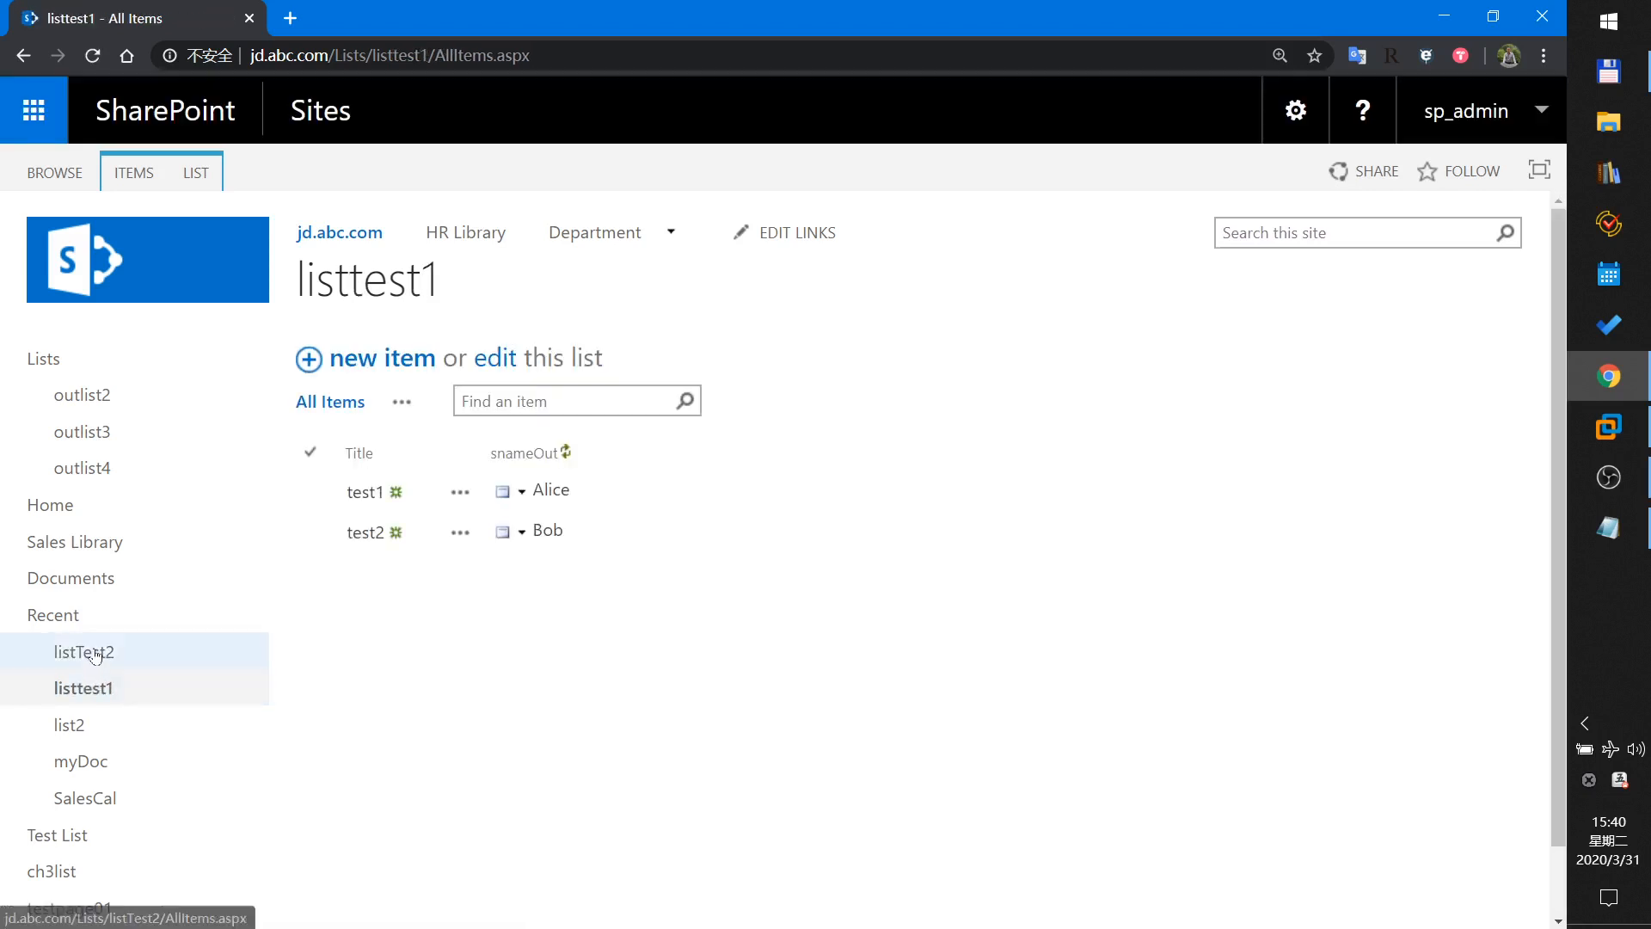
pyautogui.click(96, 653)
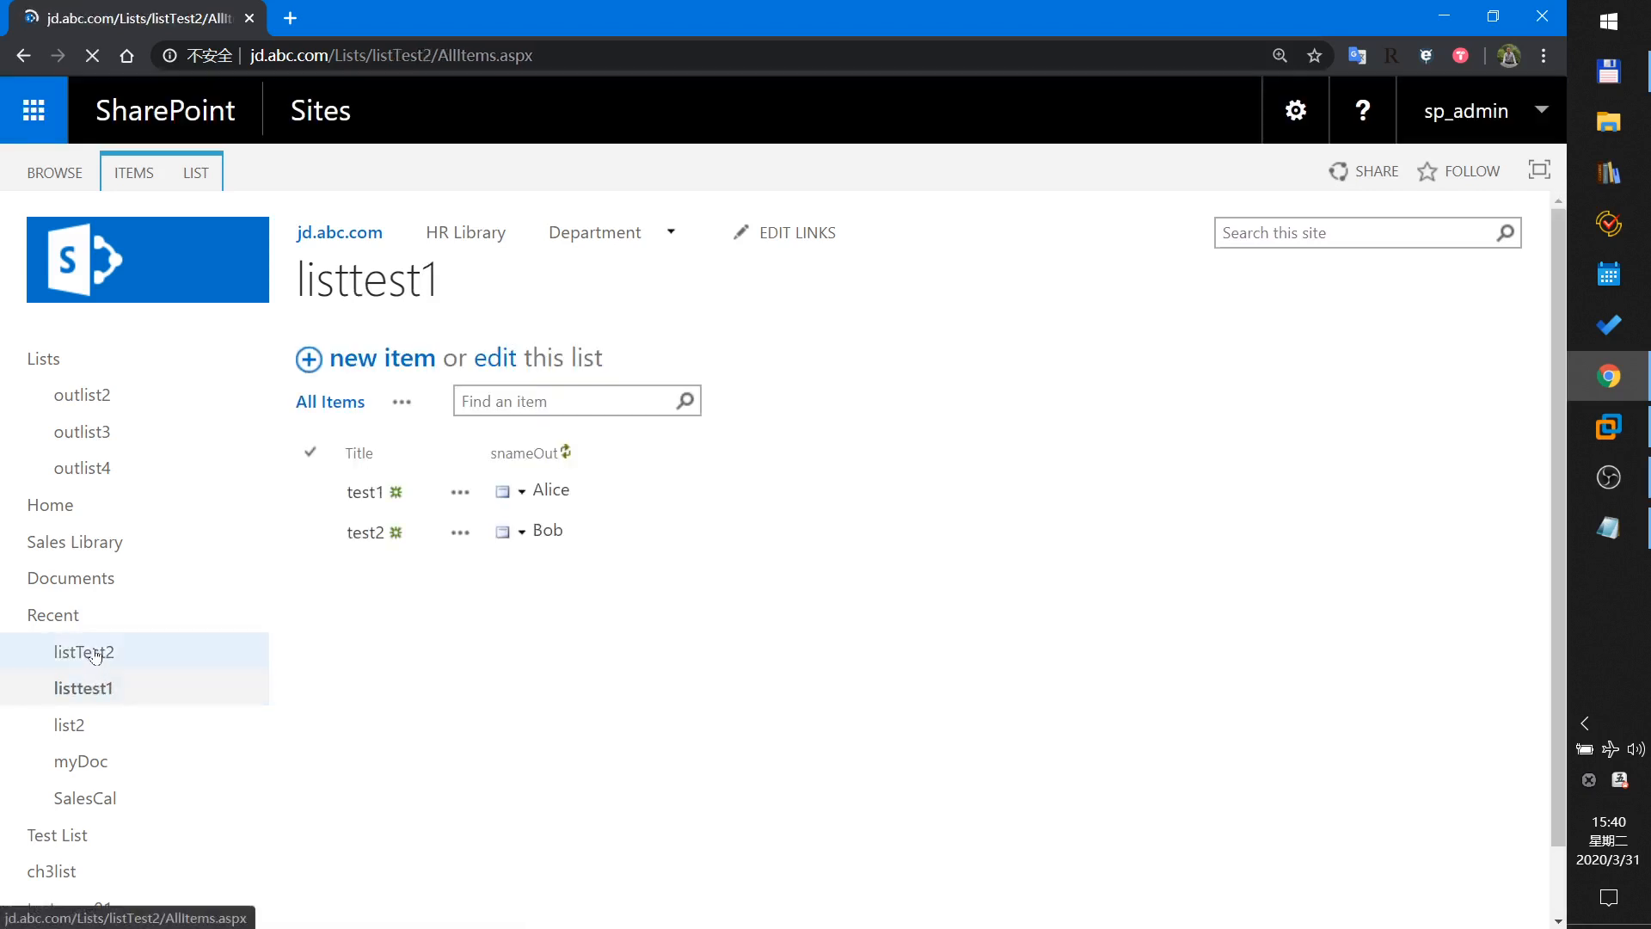
# Check the sname values in outlist4, outlist3 and outlist2 against the snameOut values in listTest2 and listtest1.
pyautogui.click(92, 471)
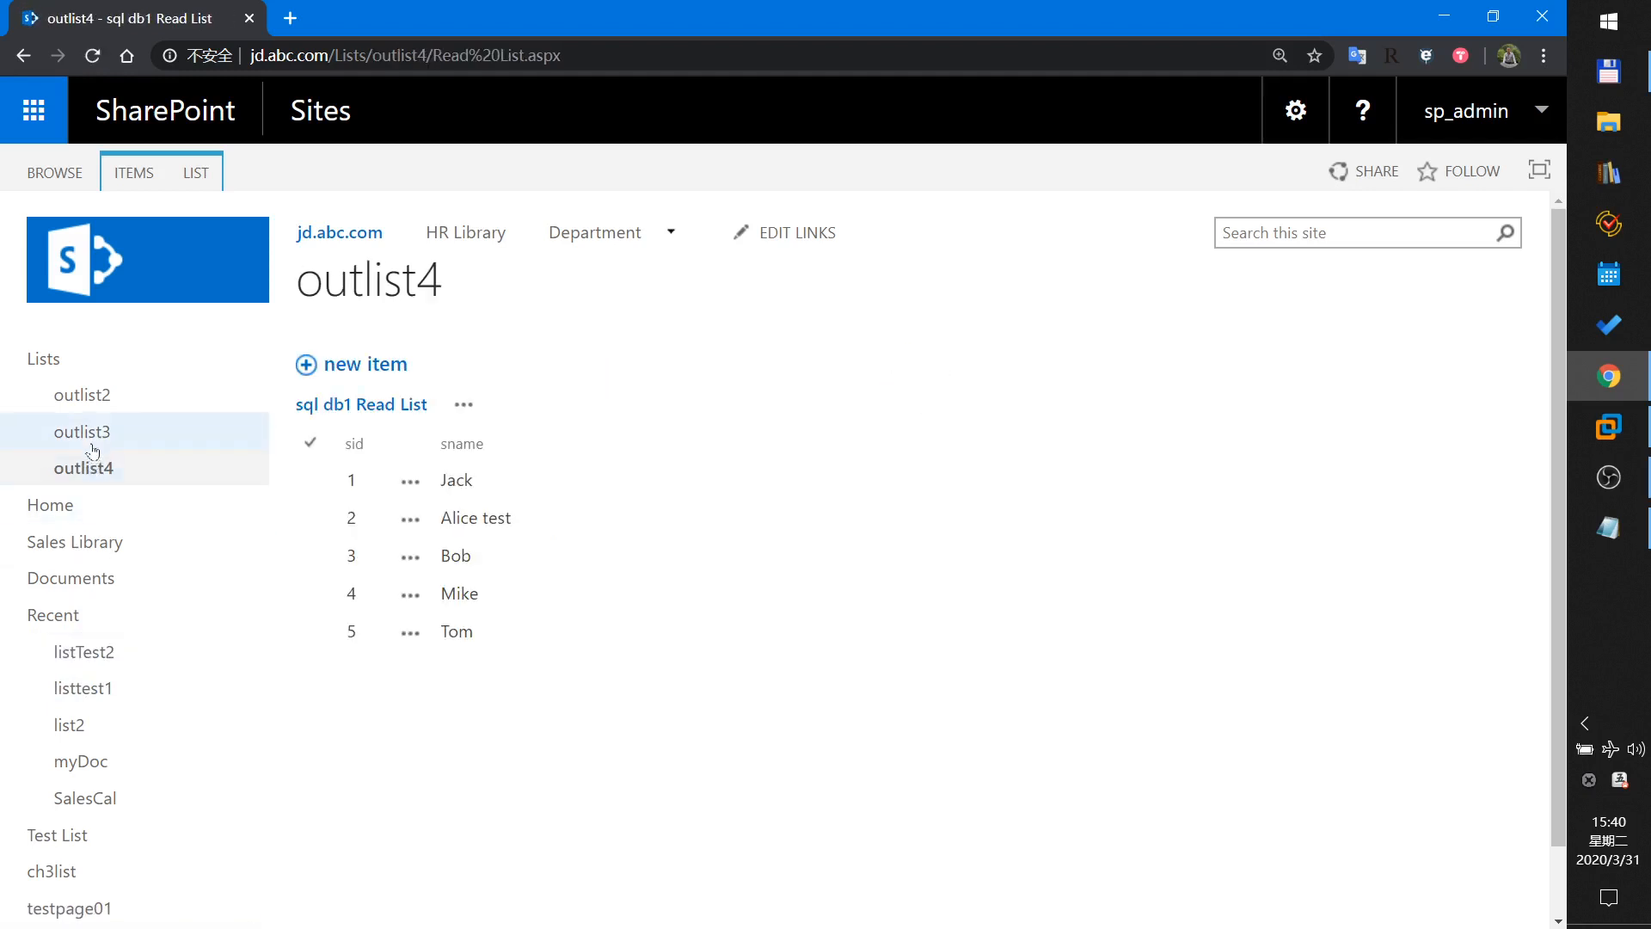
pyautogui.click(93, 444)
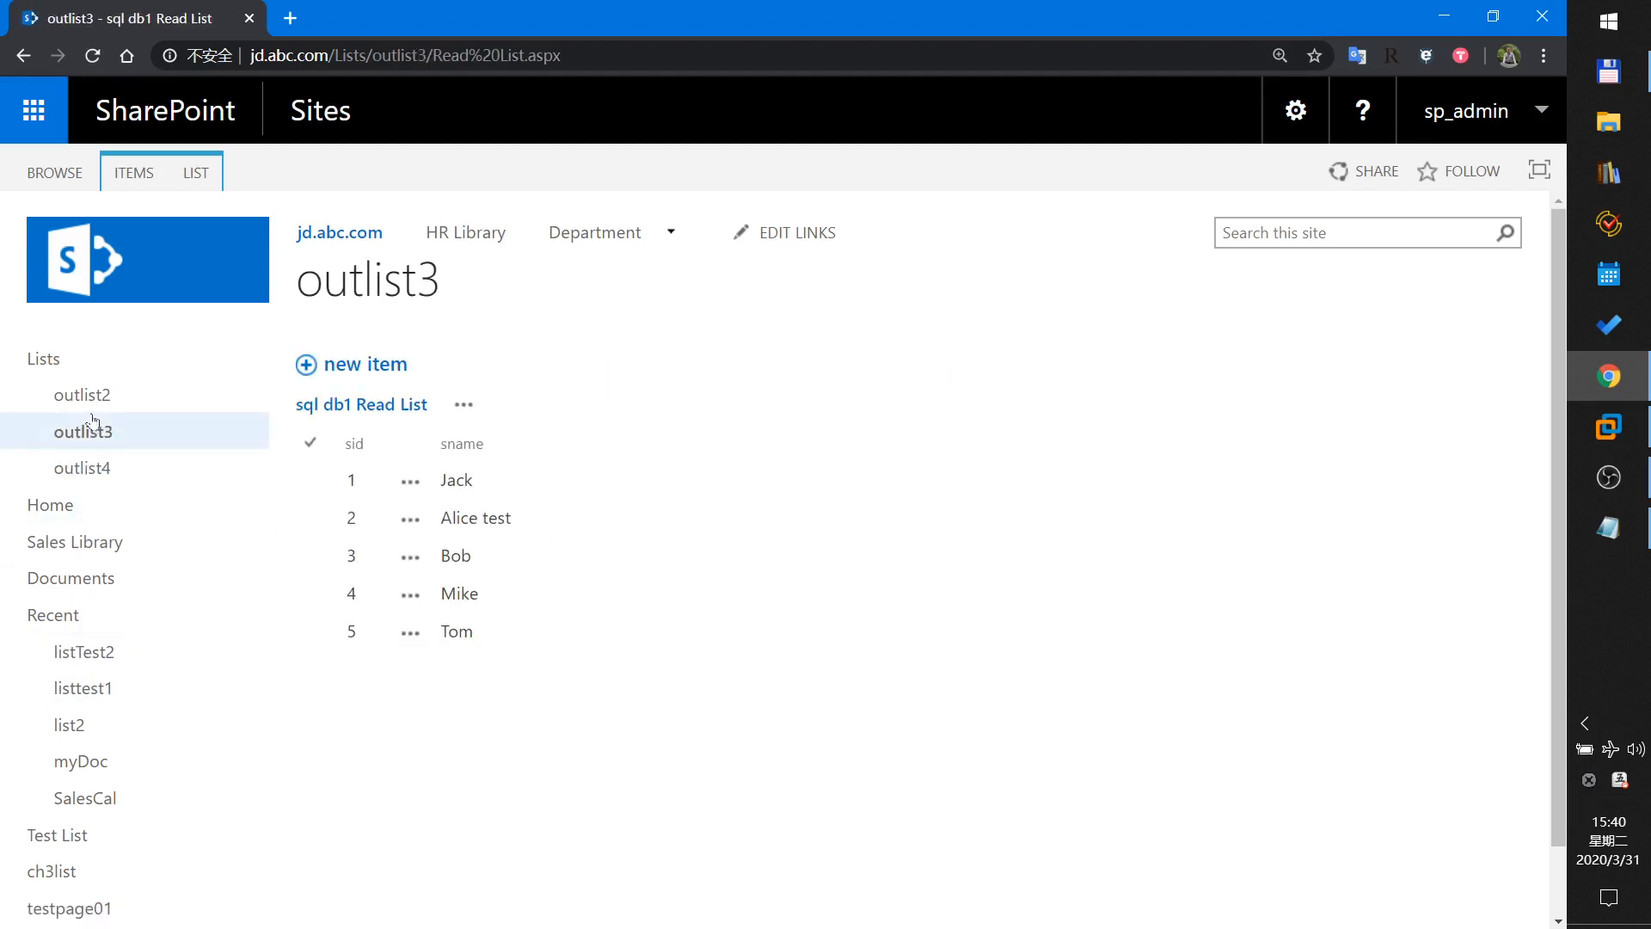
pyautogui.click(93, 412)
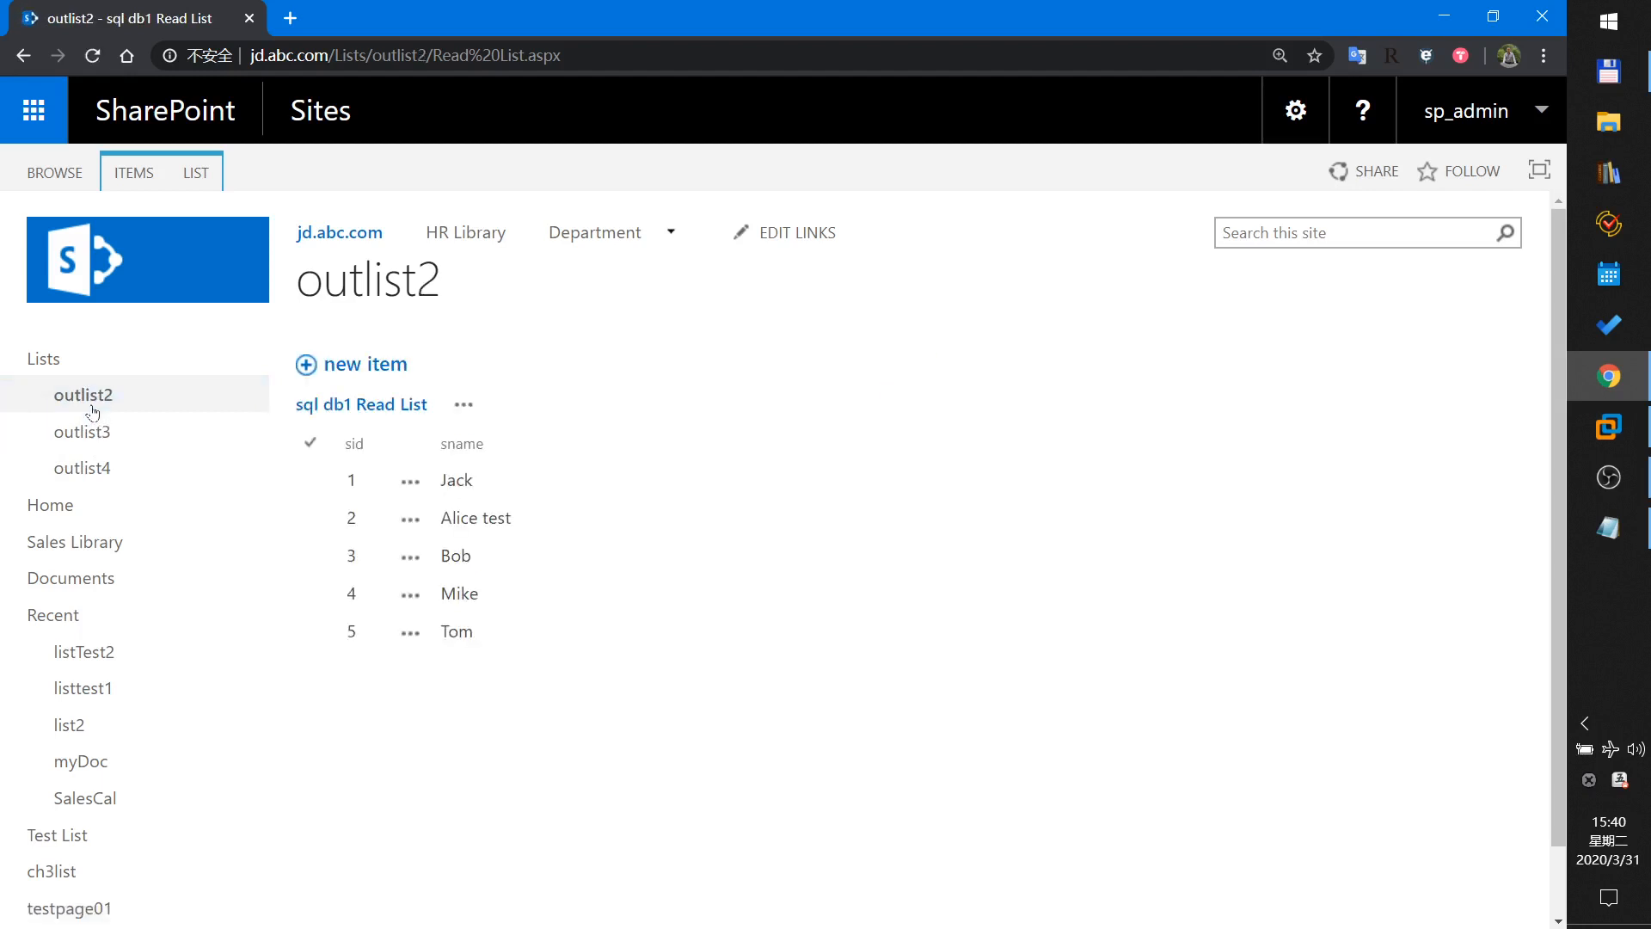
pyautogui.click(91, 659)
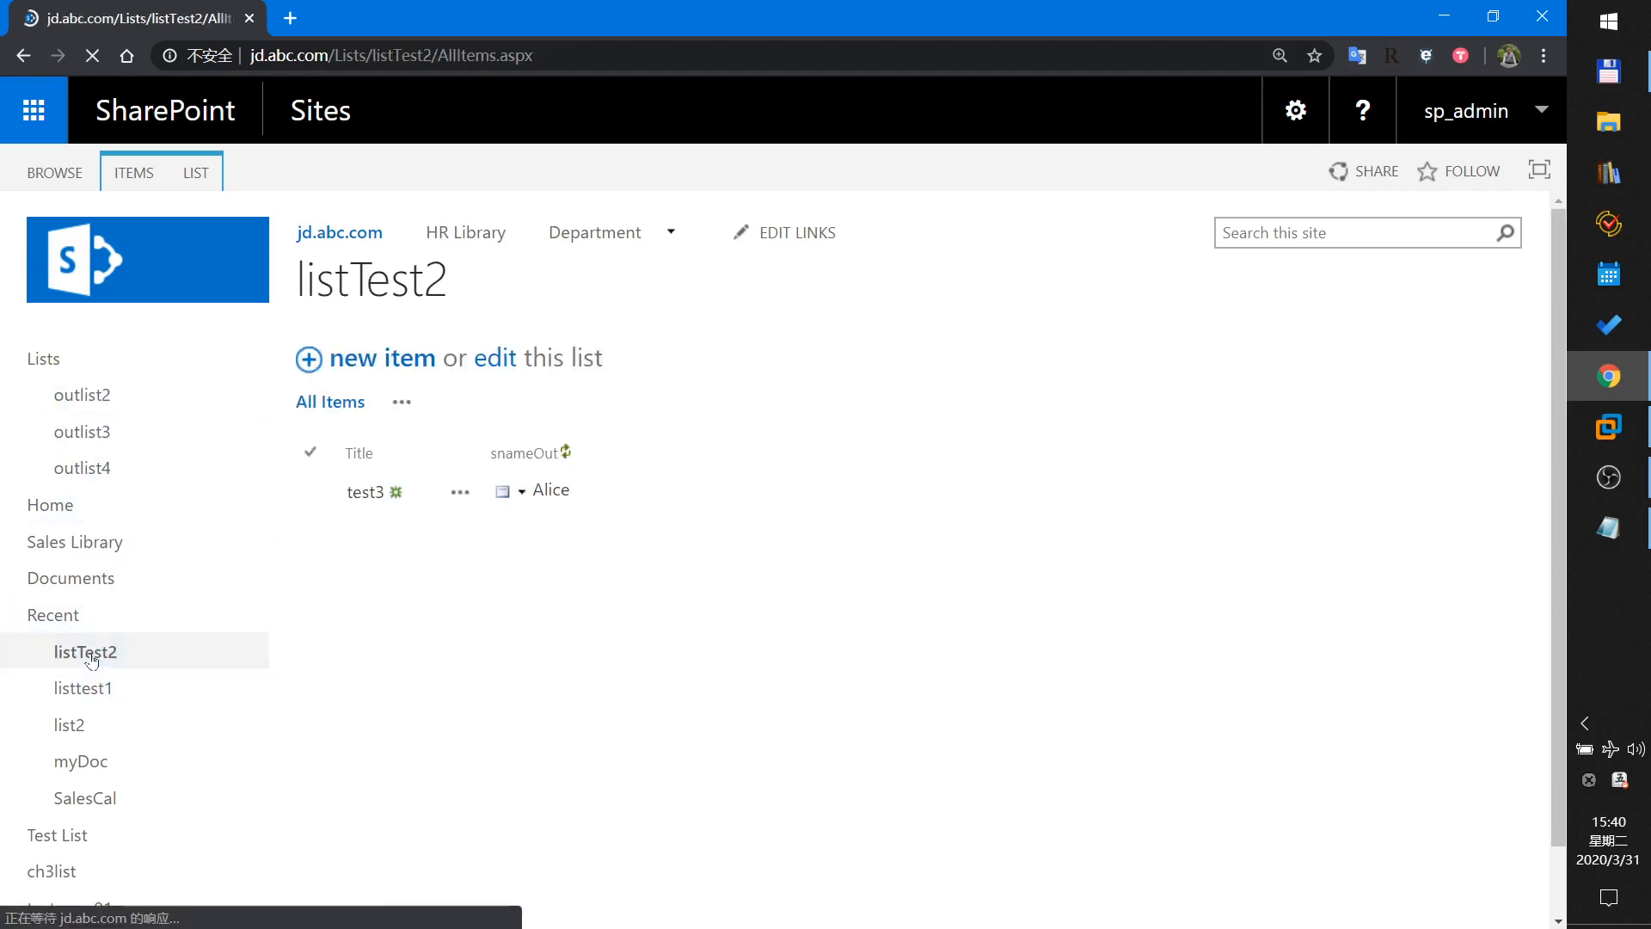
pyautogui.click(95, 695)
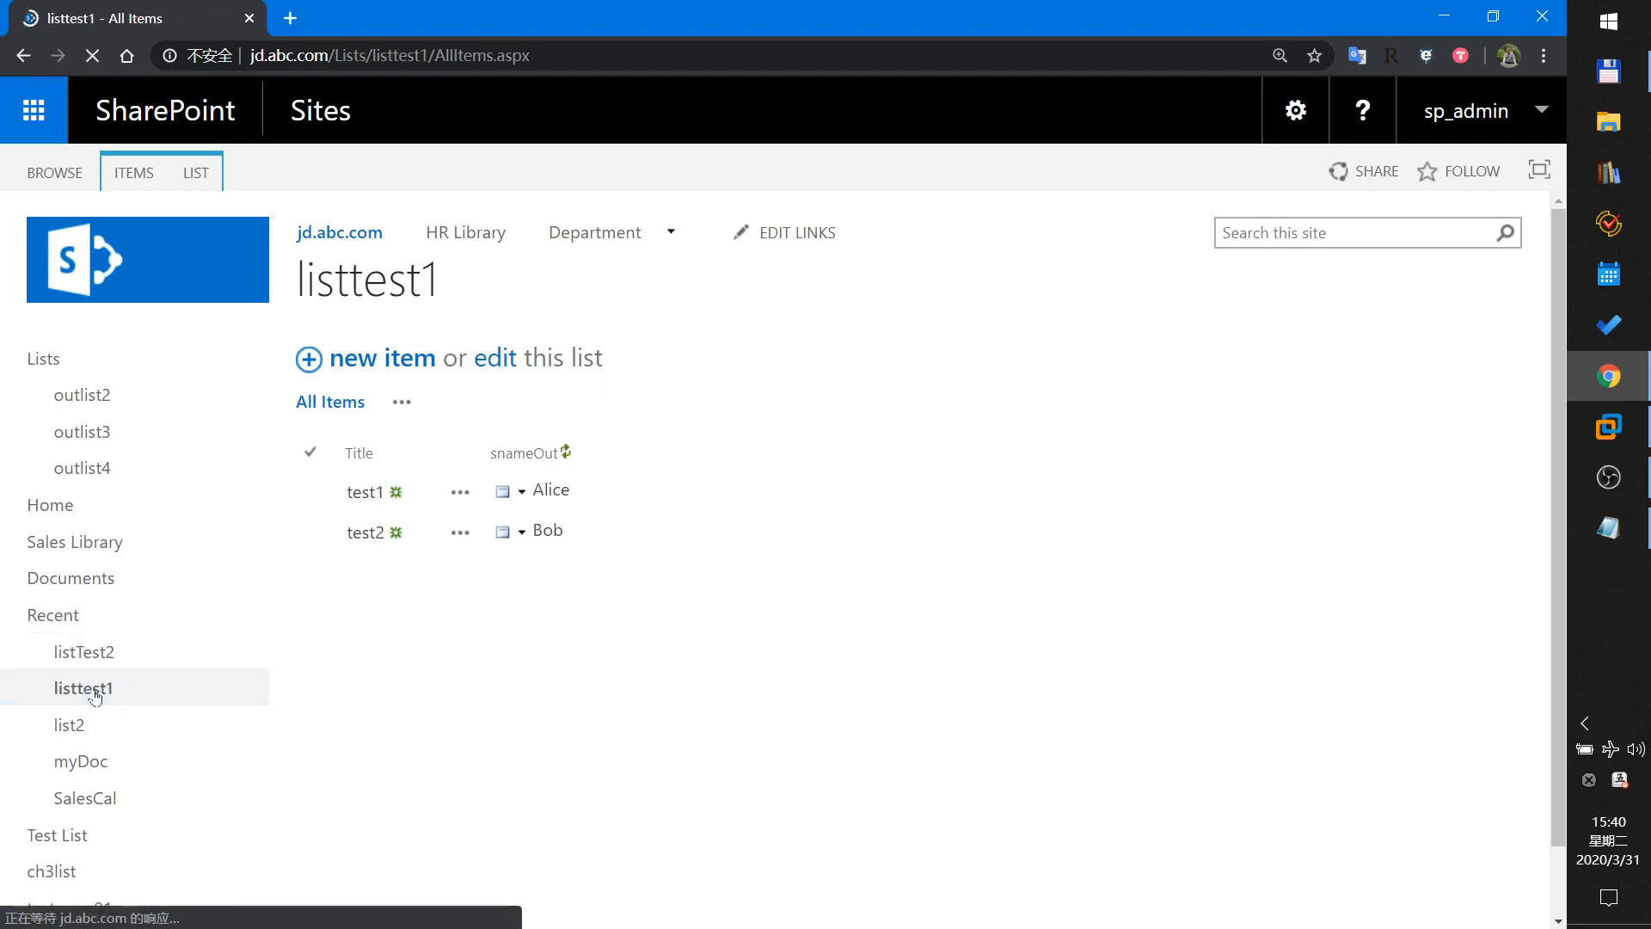
# Check the snameOut value of test1 in listtest1 in its edit form without saving, and in its view form.
pyautogui.click(461, 502)
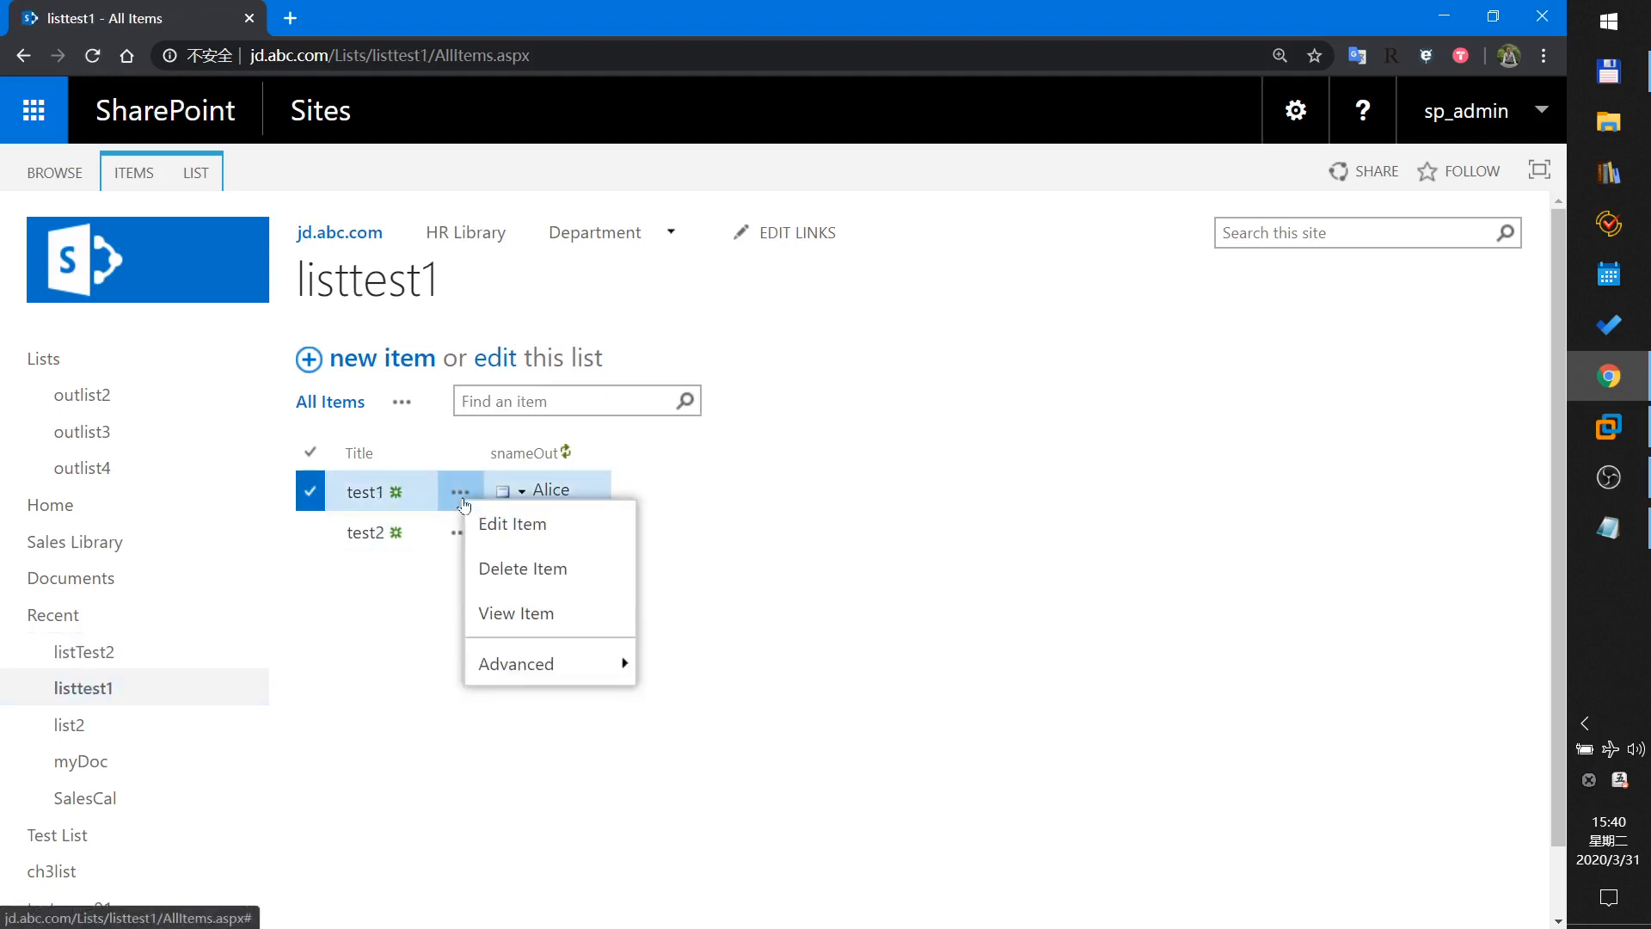
pyautogui.click(514, 526)
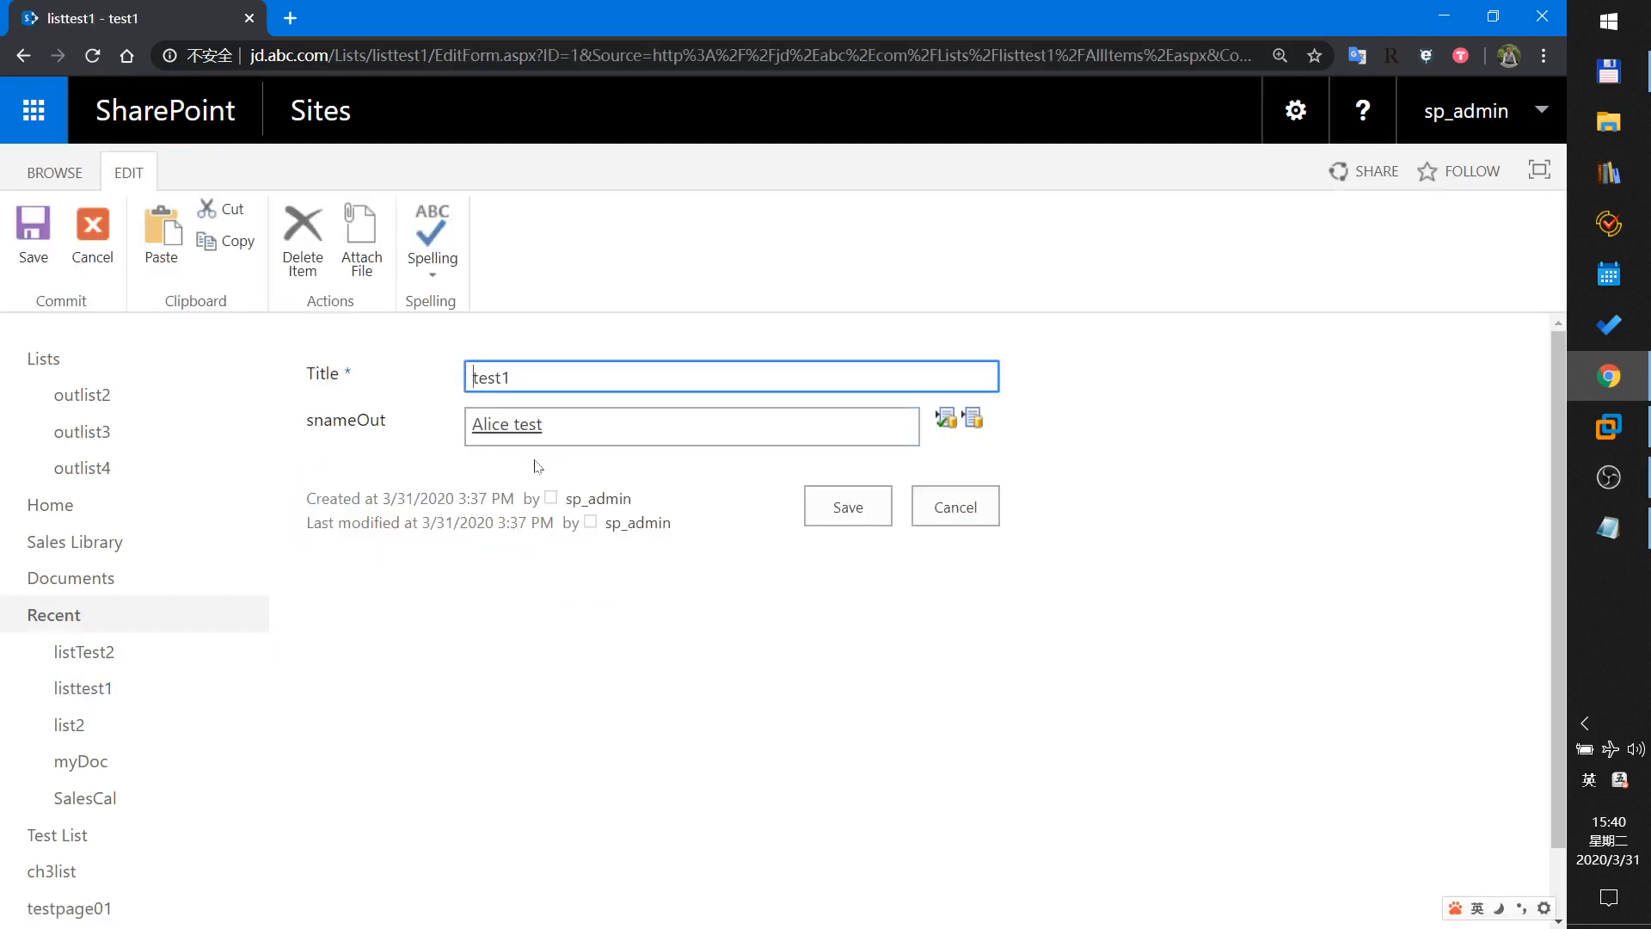
pyautogui.click(975, 513)
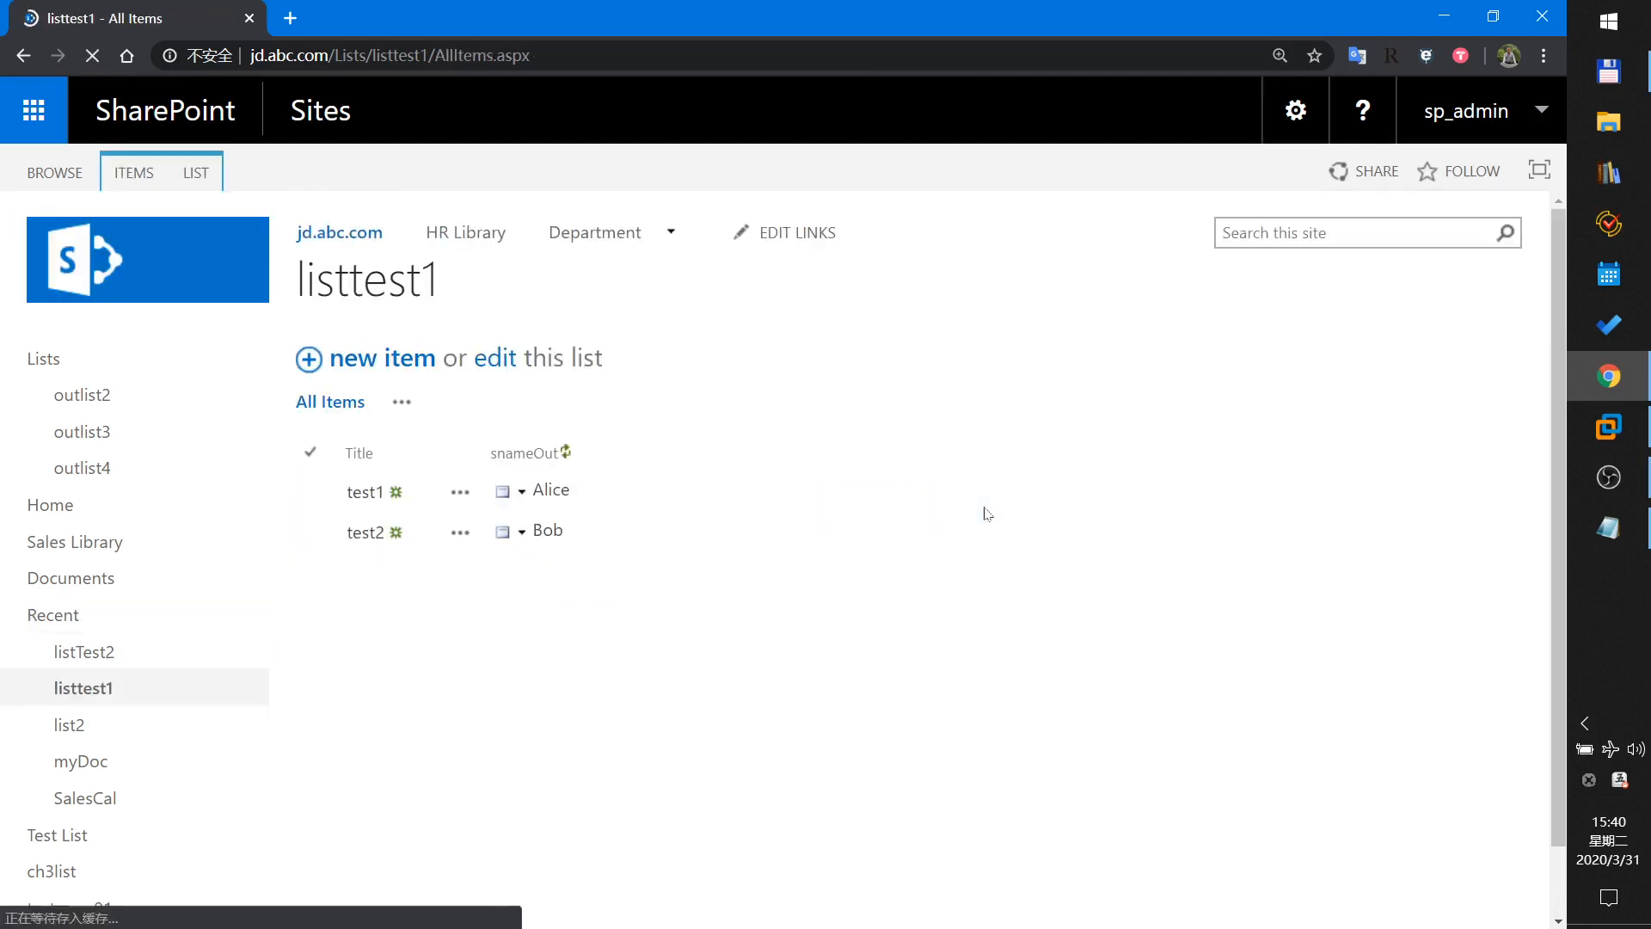
pyautogui.click(460, 493)
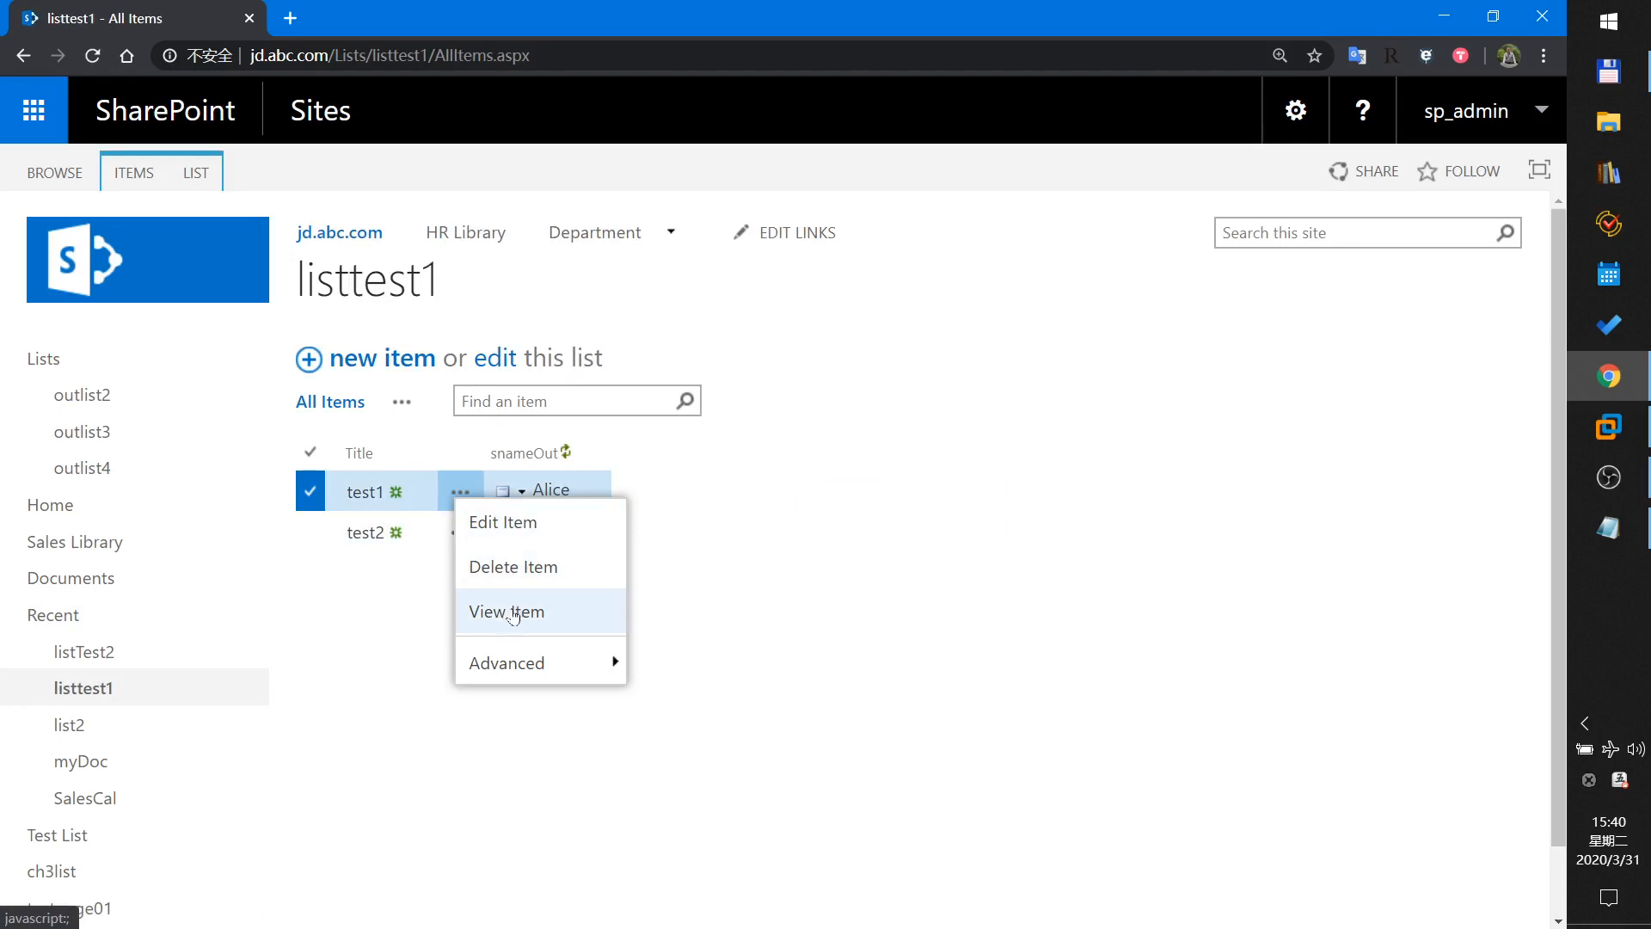
pyautogui.click(514, 612)
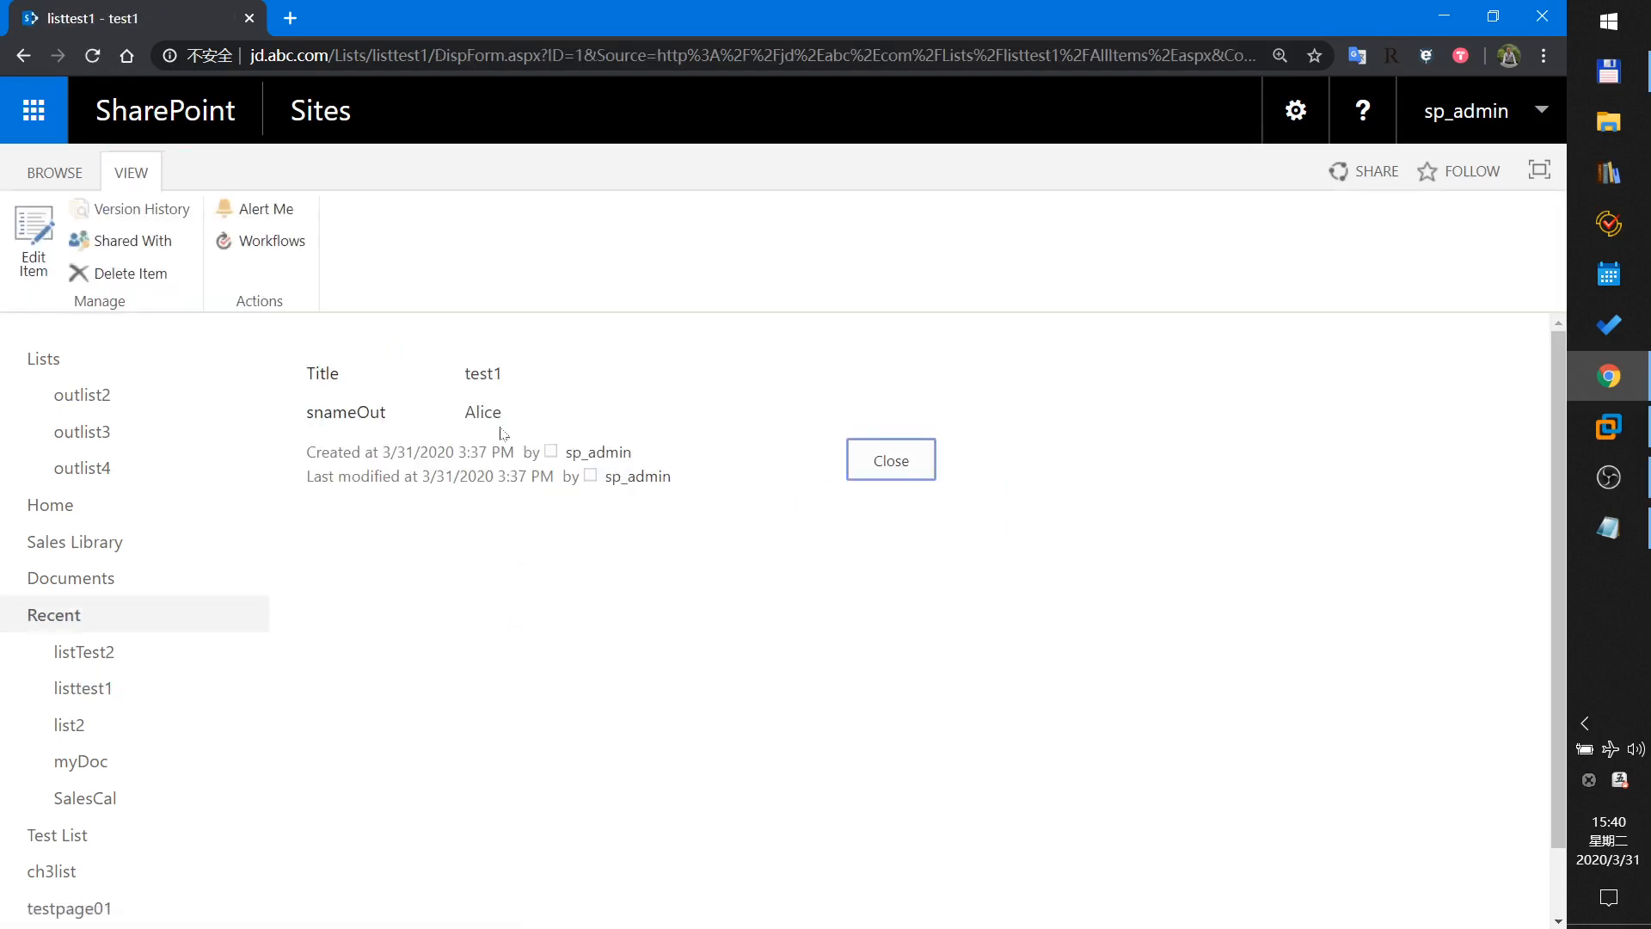
pyautogui.click(887, 478)
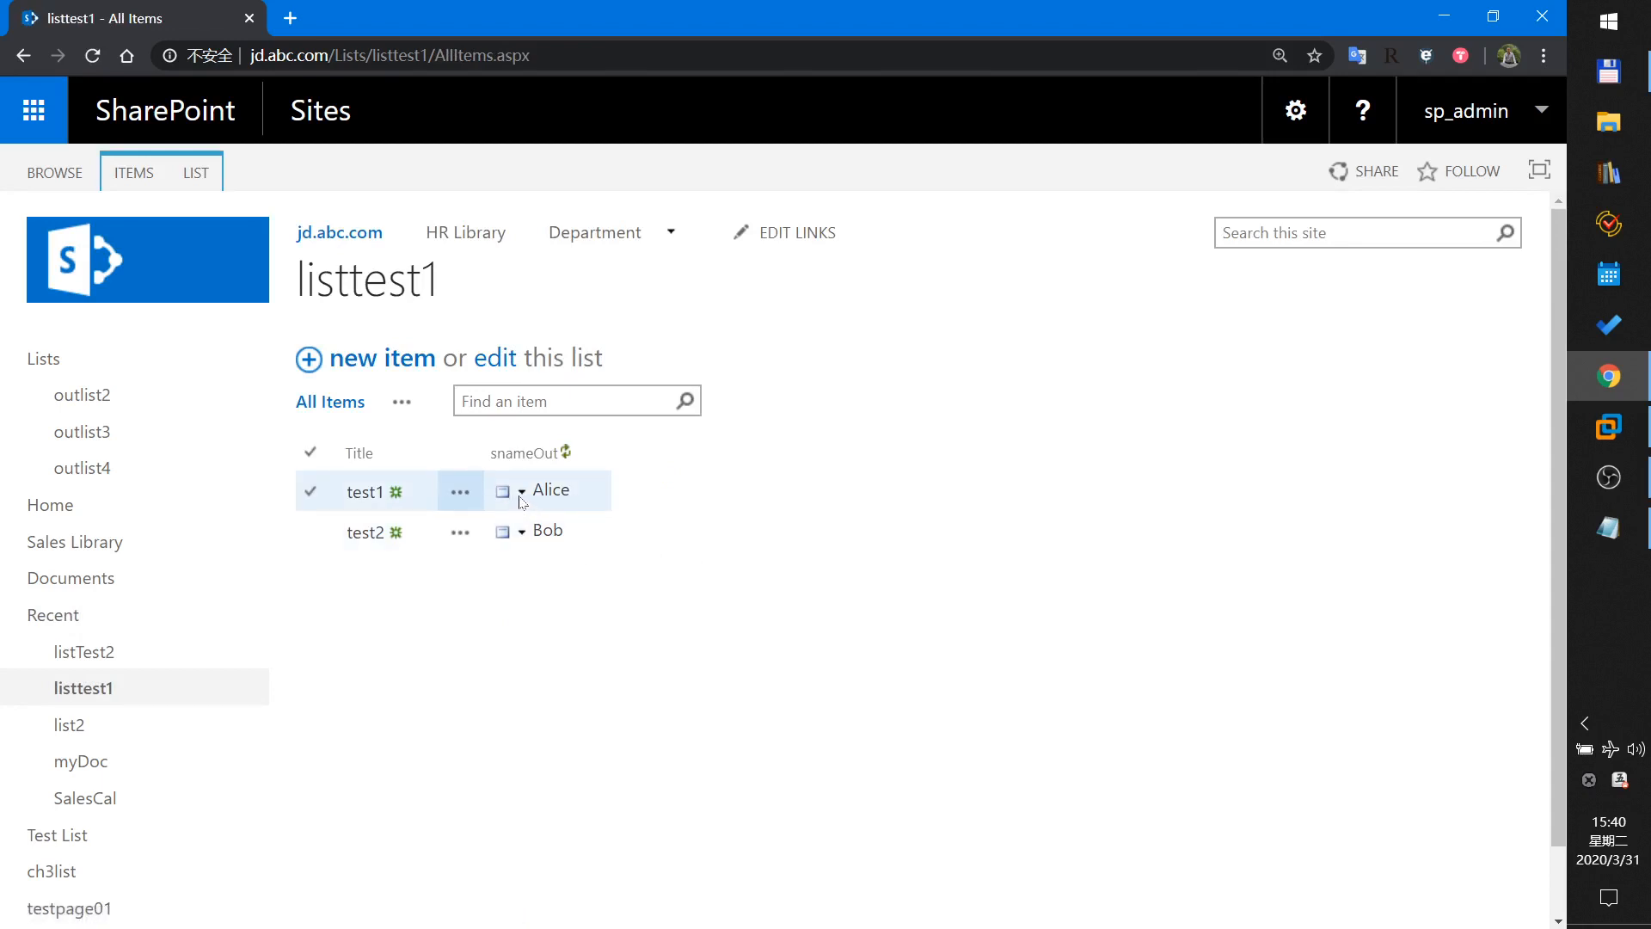
# Open test1 in listtest1 for editing and save it without altering any field to refresh its snameOut value.
pyautogui.click(460, 492)
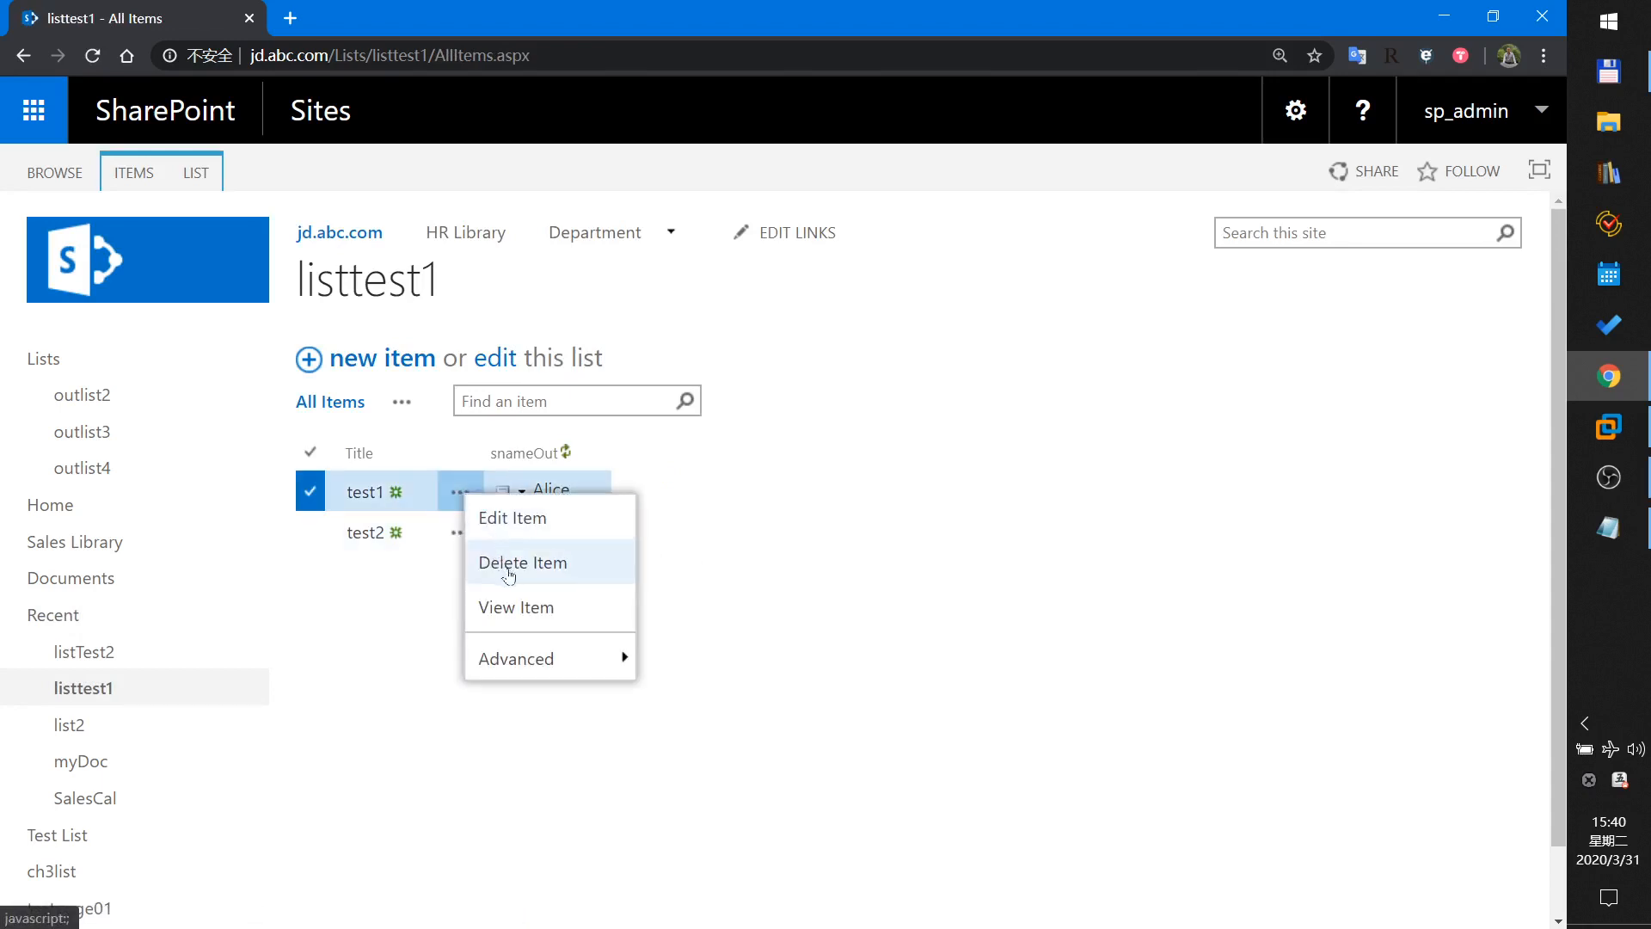
pyautogui.click(522, 527)
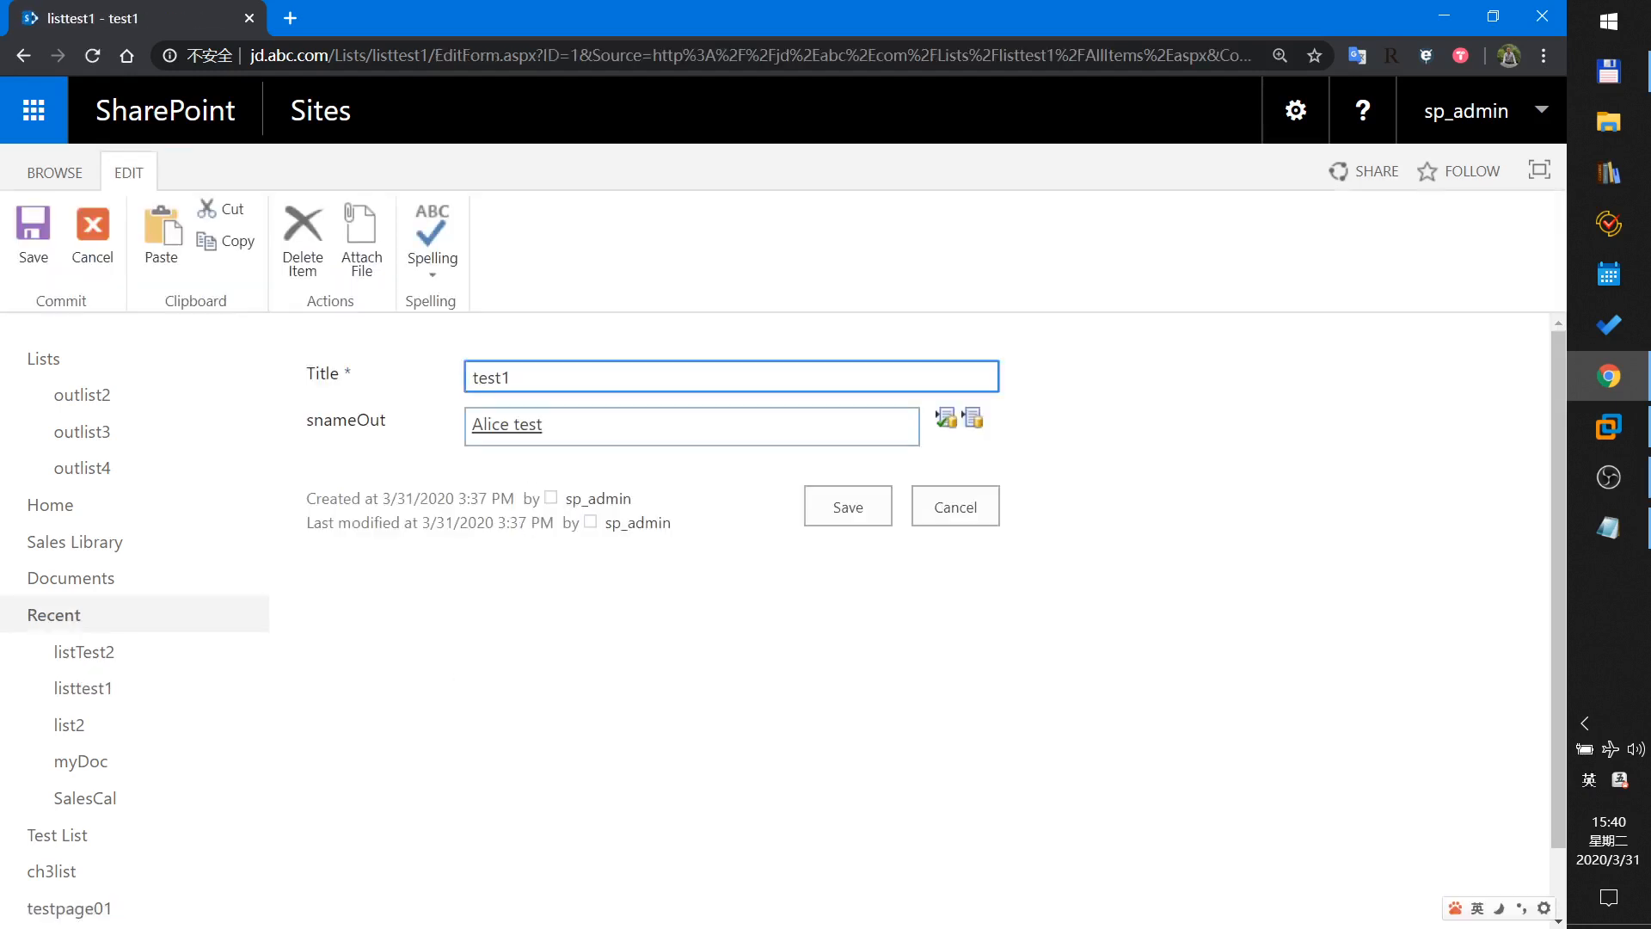
pyautogui.click(868, 508)
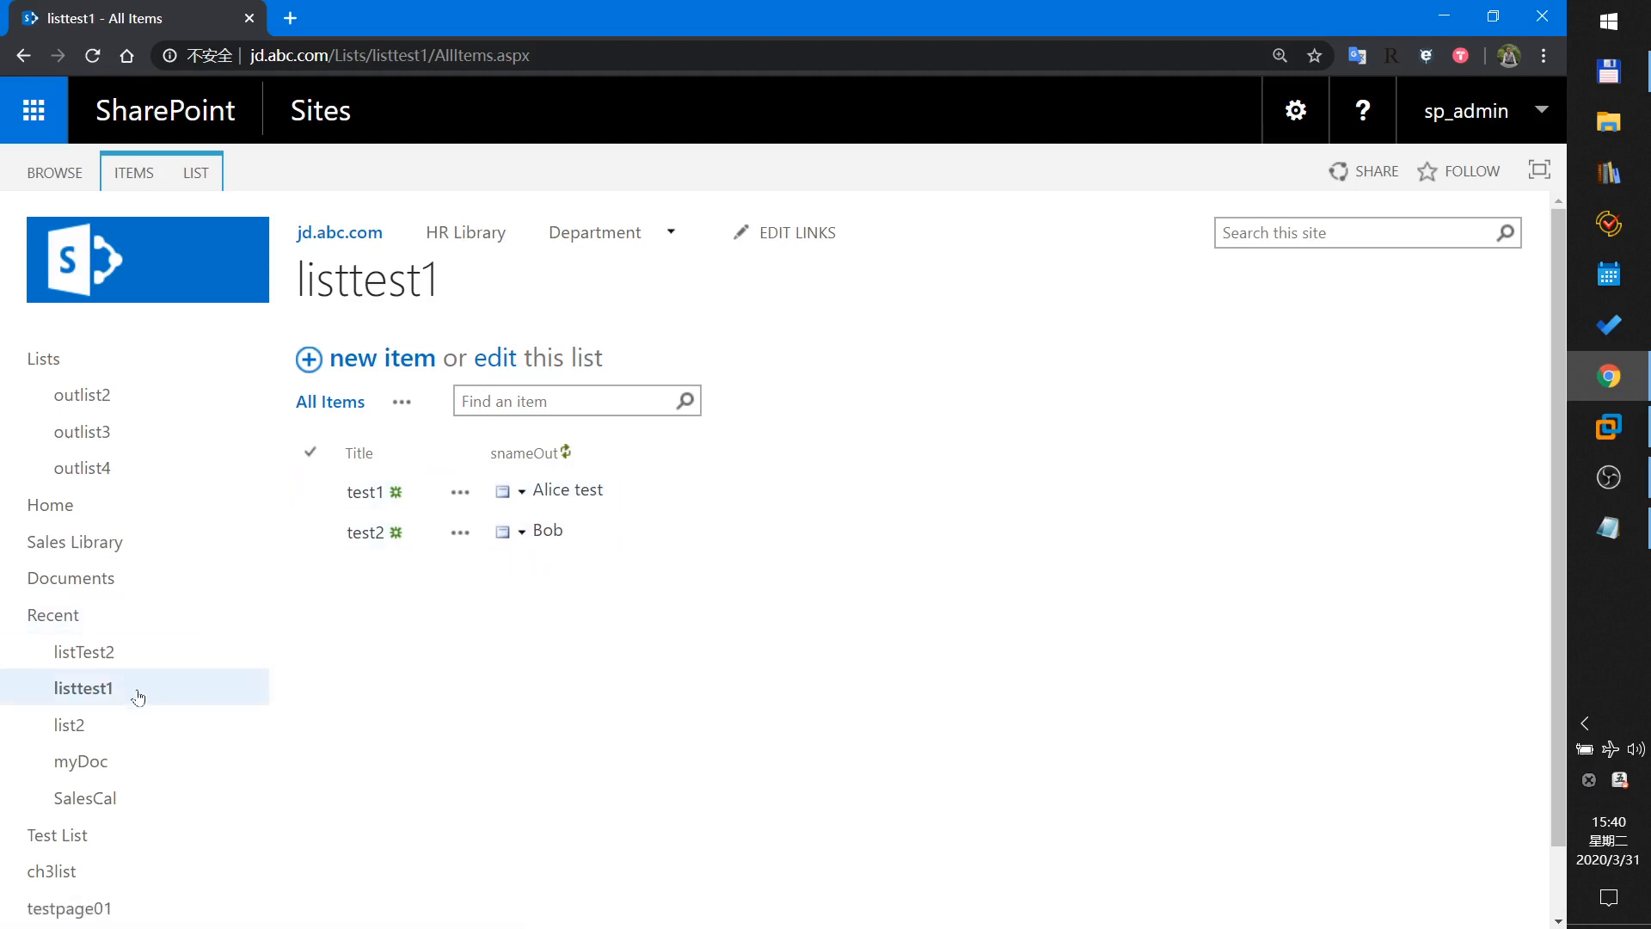
# View the details of test3 in listTest2, reload them to check the snameOut value, and close the item.
pyautogui.click(87, 659)
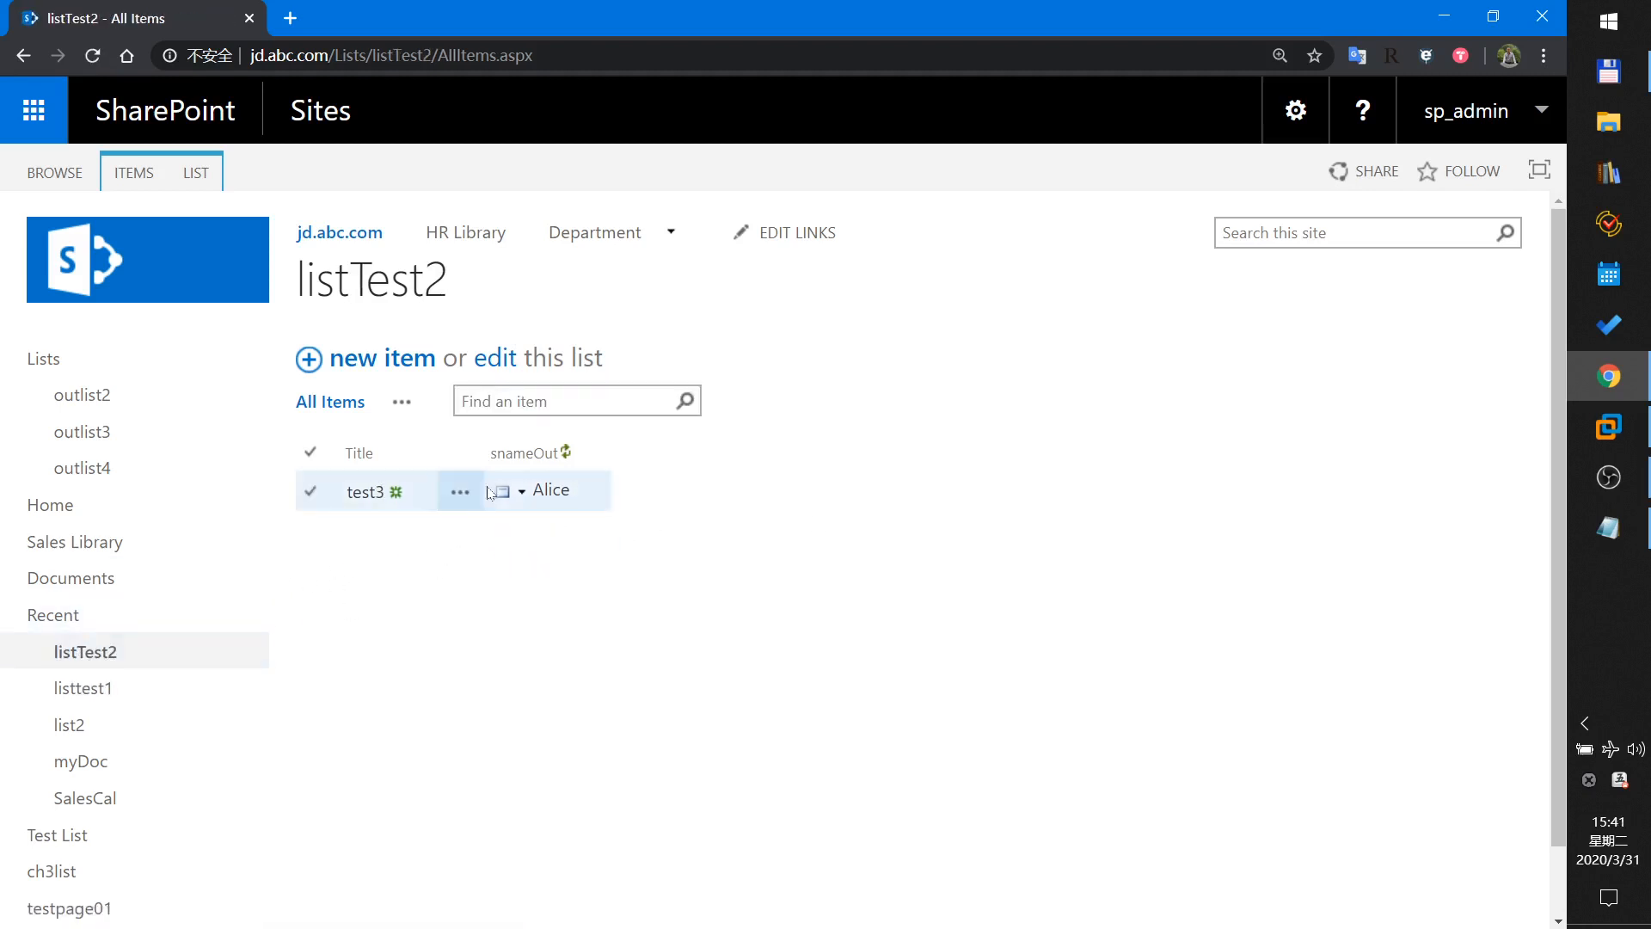
pyautogui.click(460, 494)
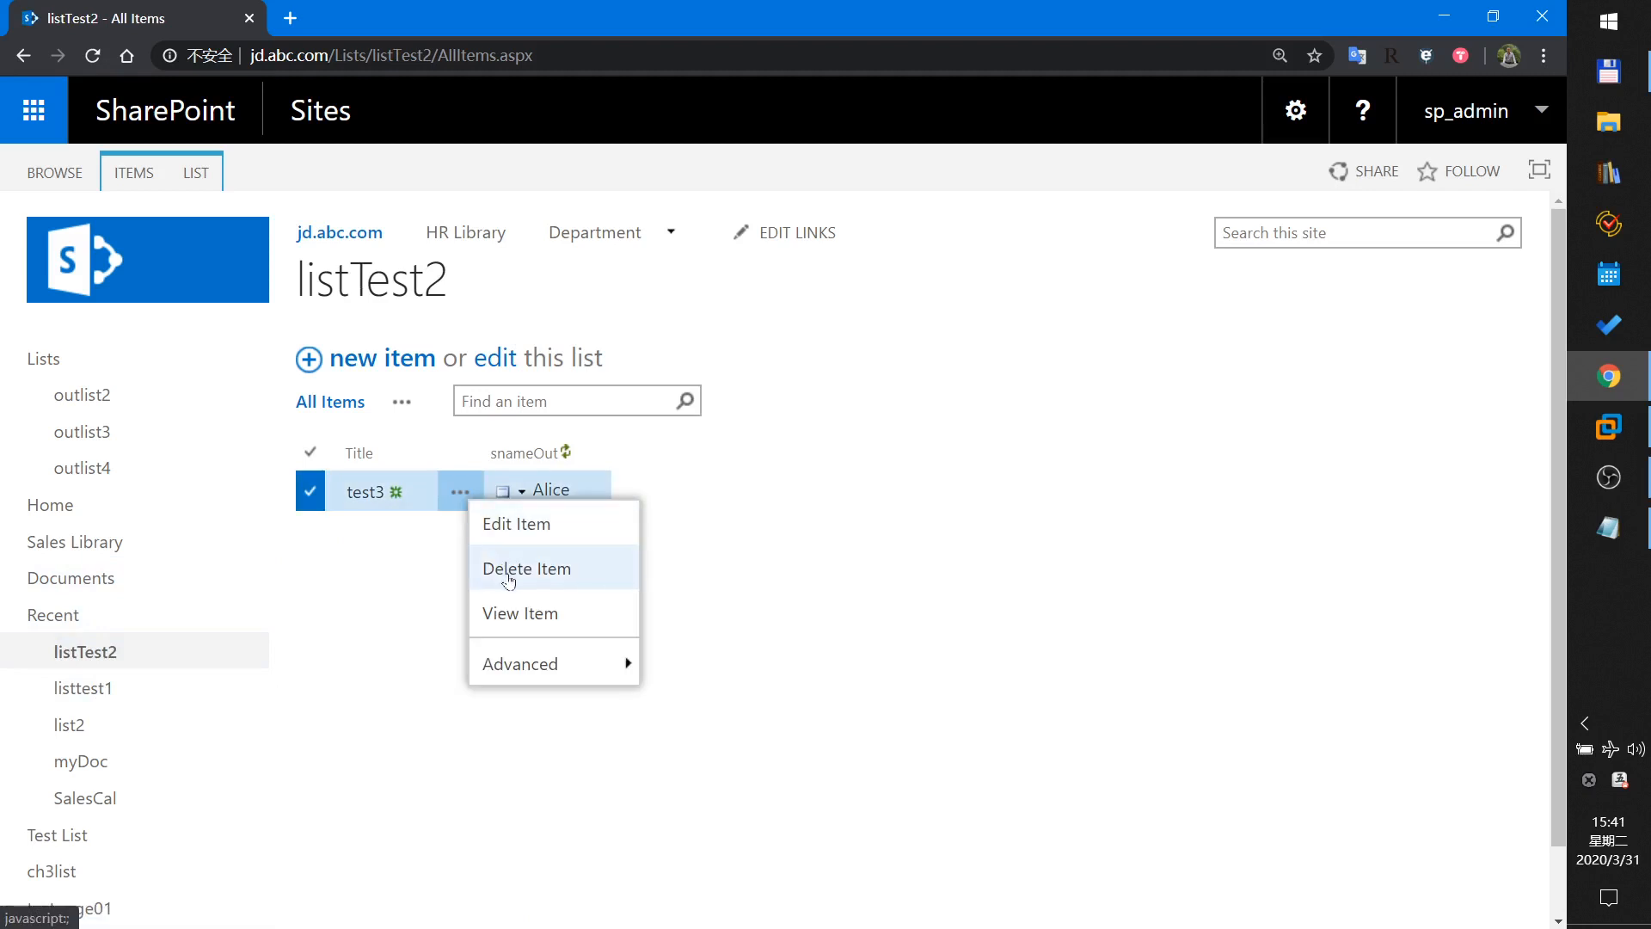
pyautogui.click(516, 619)
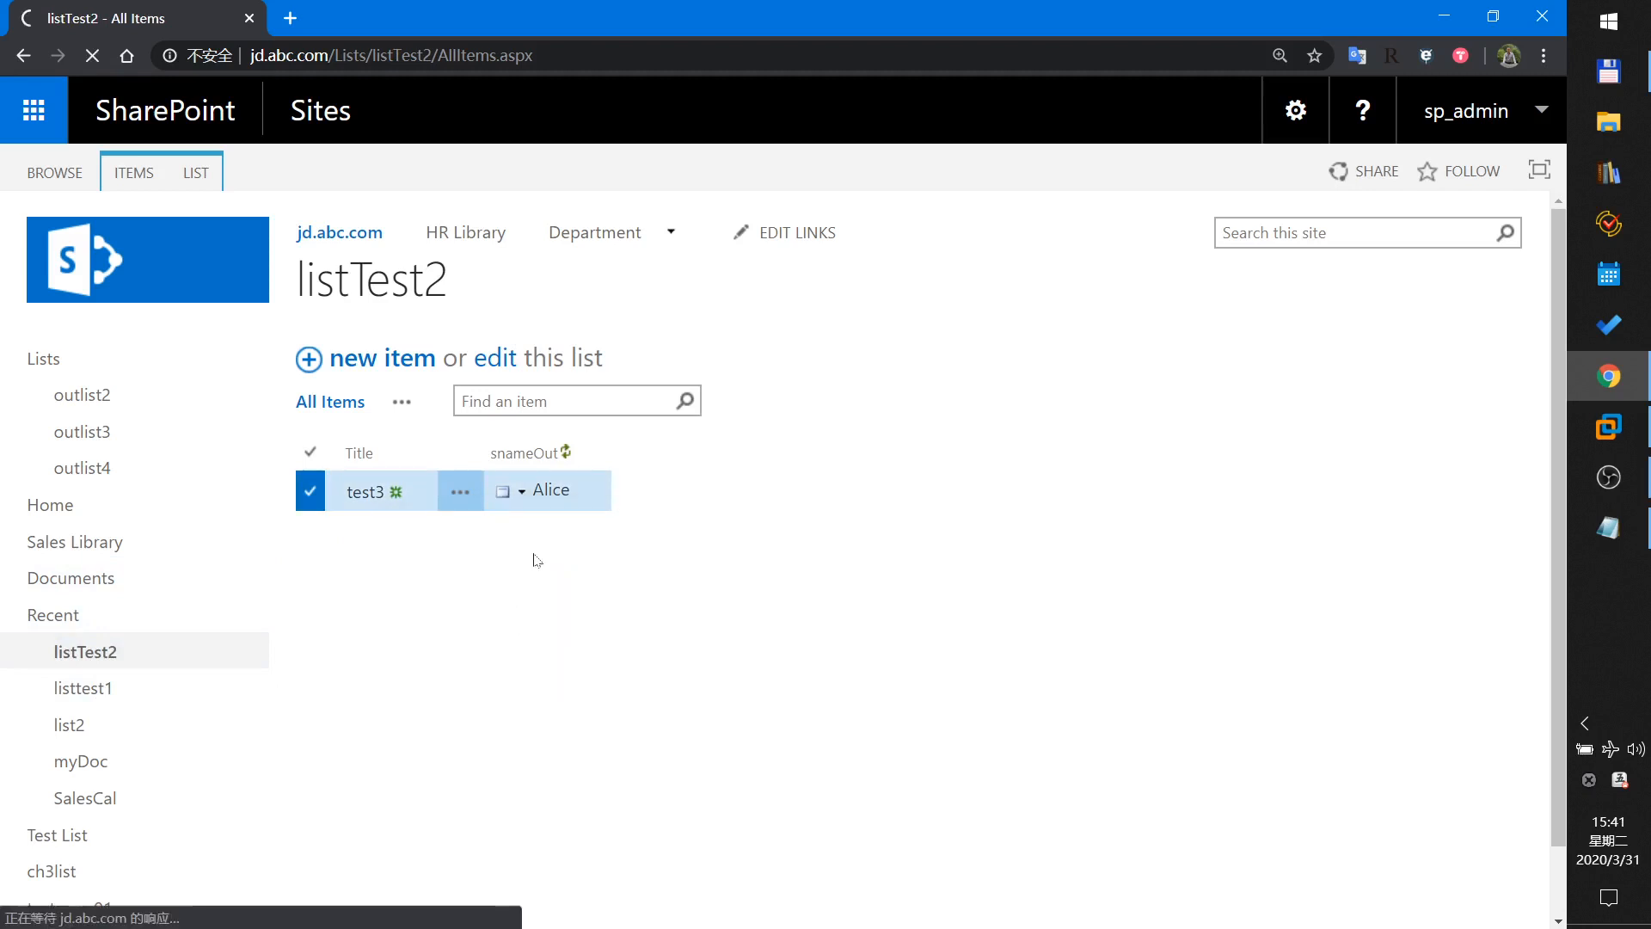
pyautogui.doubleClick(482, 412)
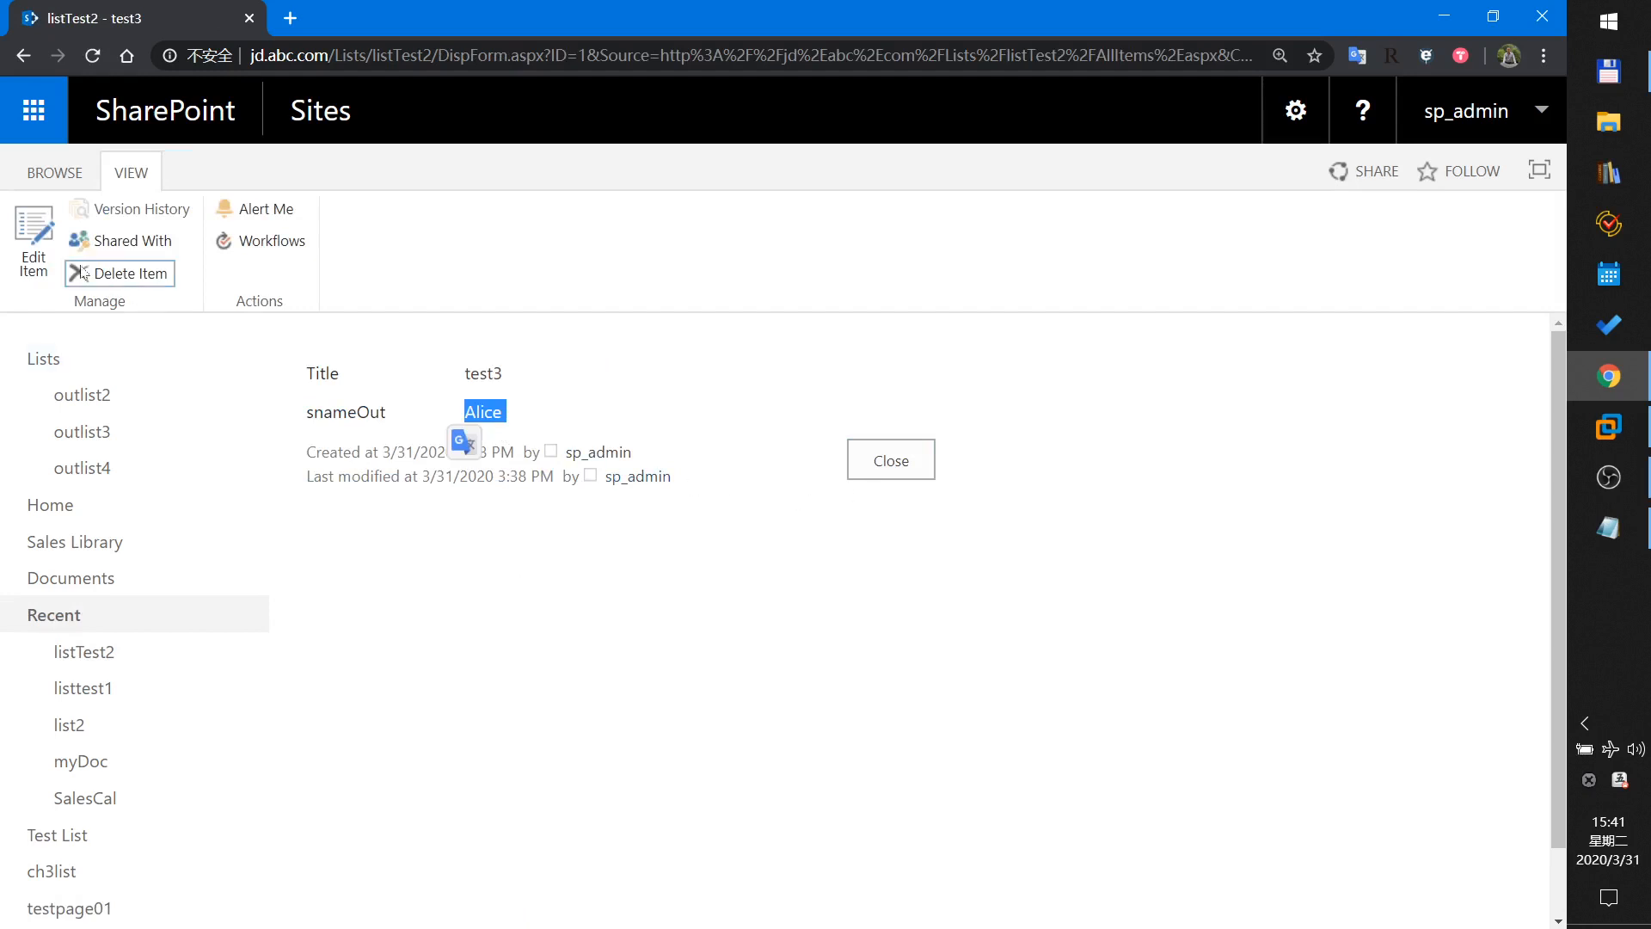
pyautogui.rightClick(540, 562)
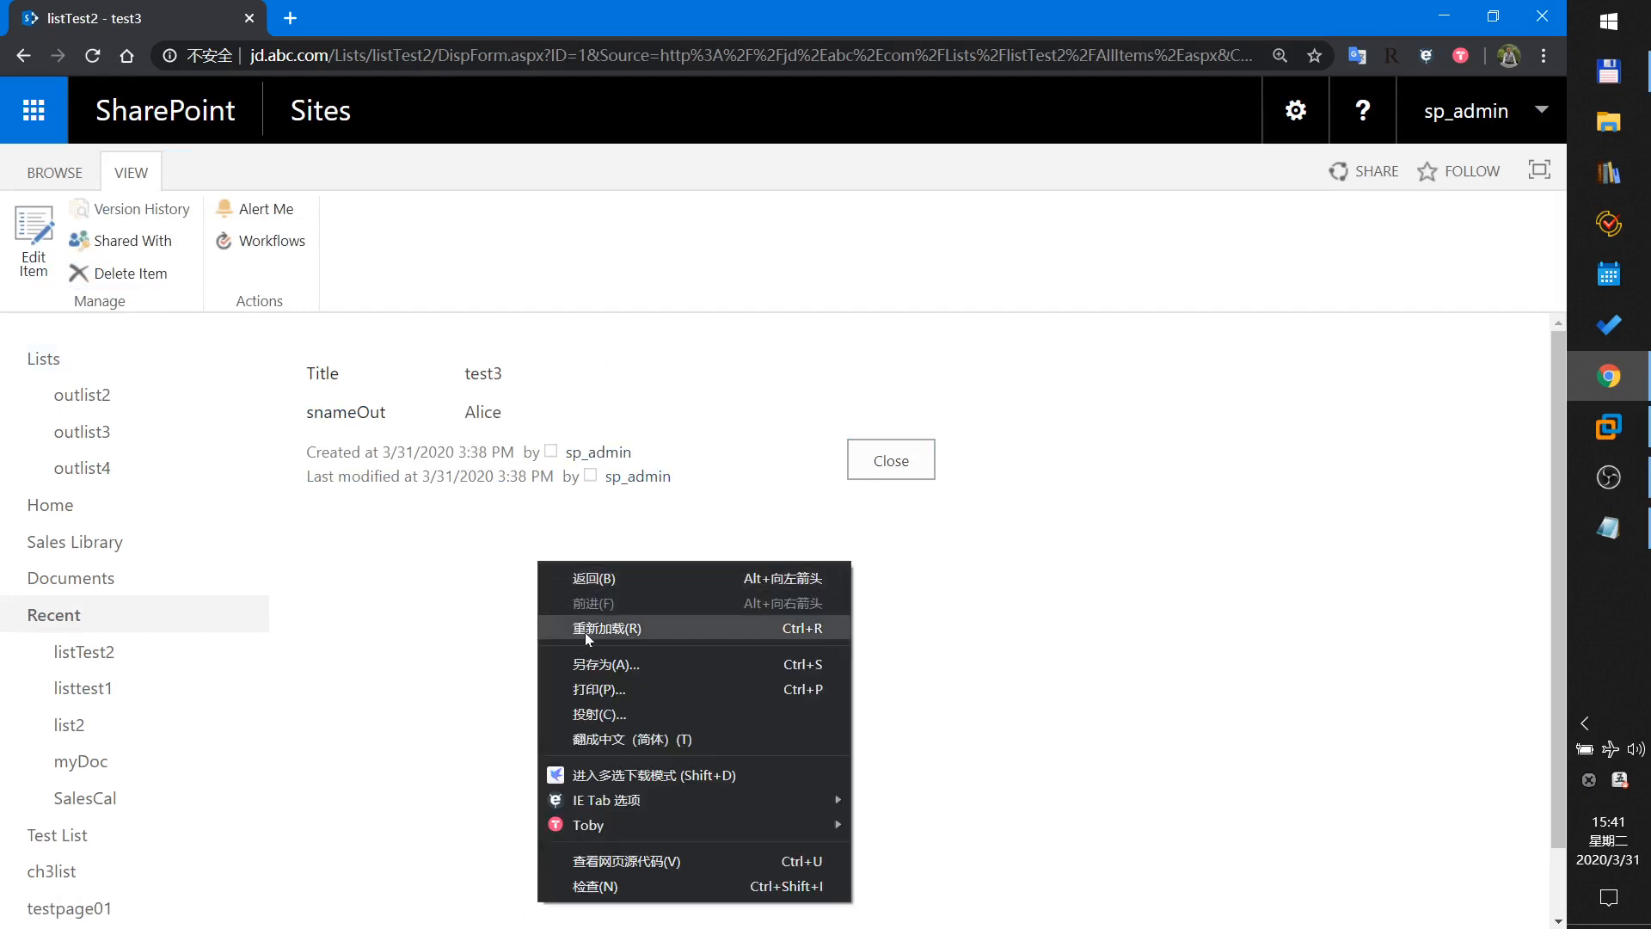
pyautogui.click(584, 629)
pyautogui.click(871, 465)
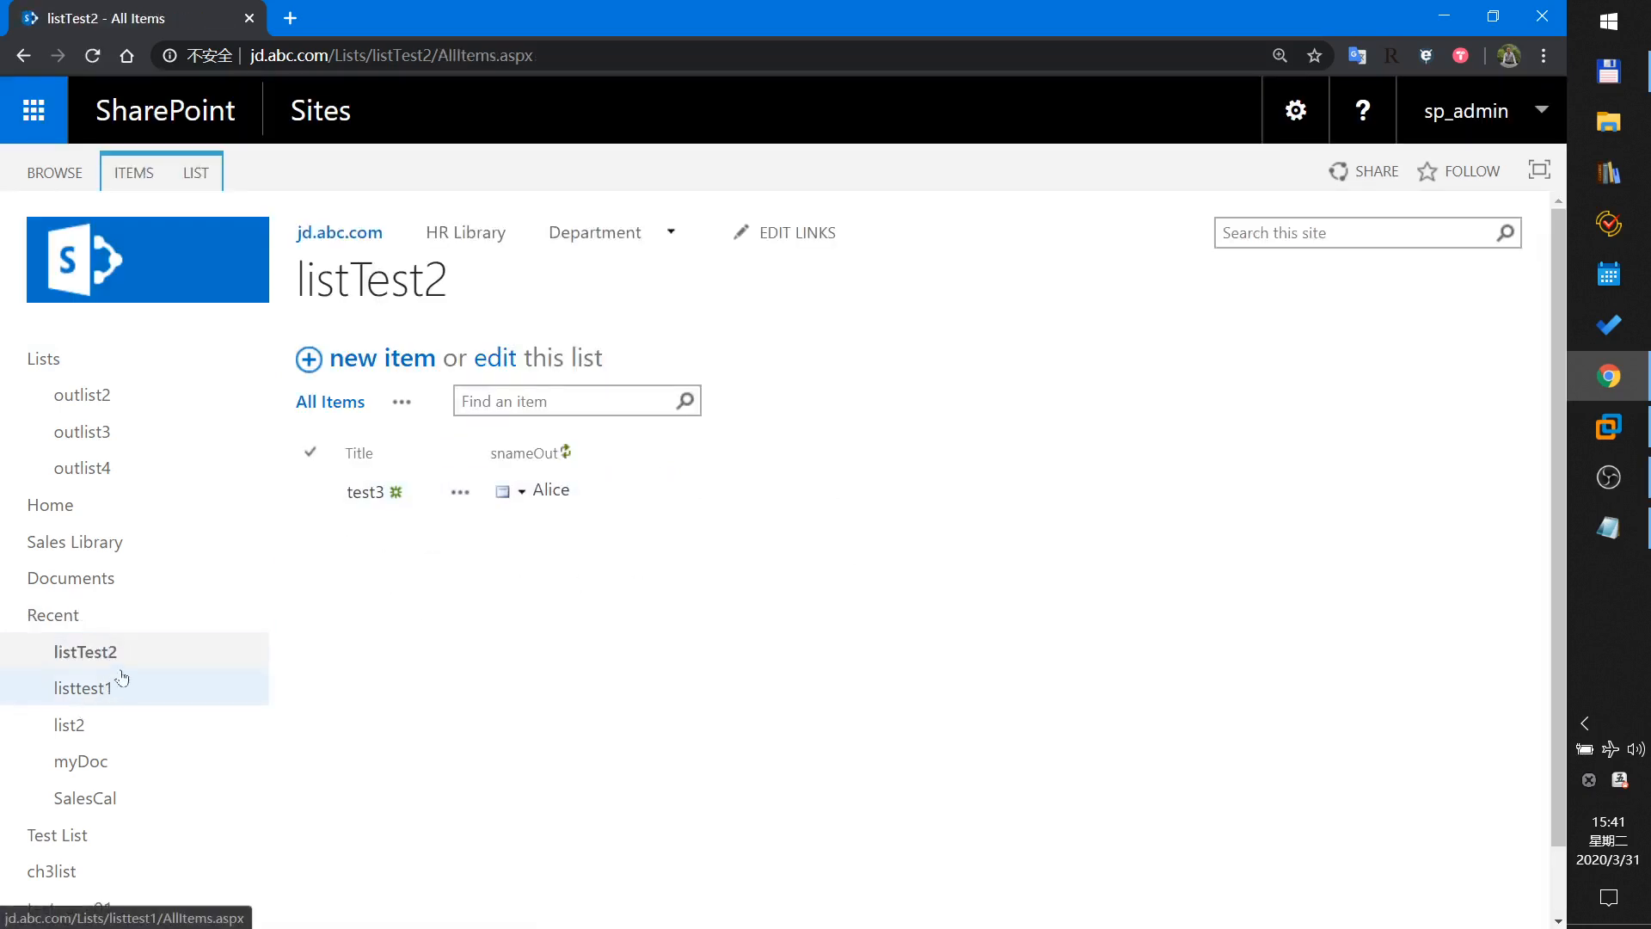
# Open test3 in listTest2 for editing and save it without altering any field to refresh its snameOut value.
pyautogui.click(463, 496)
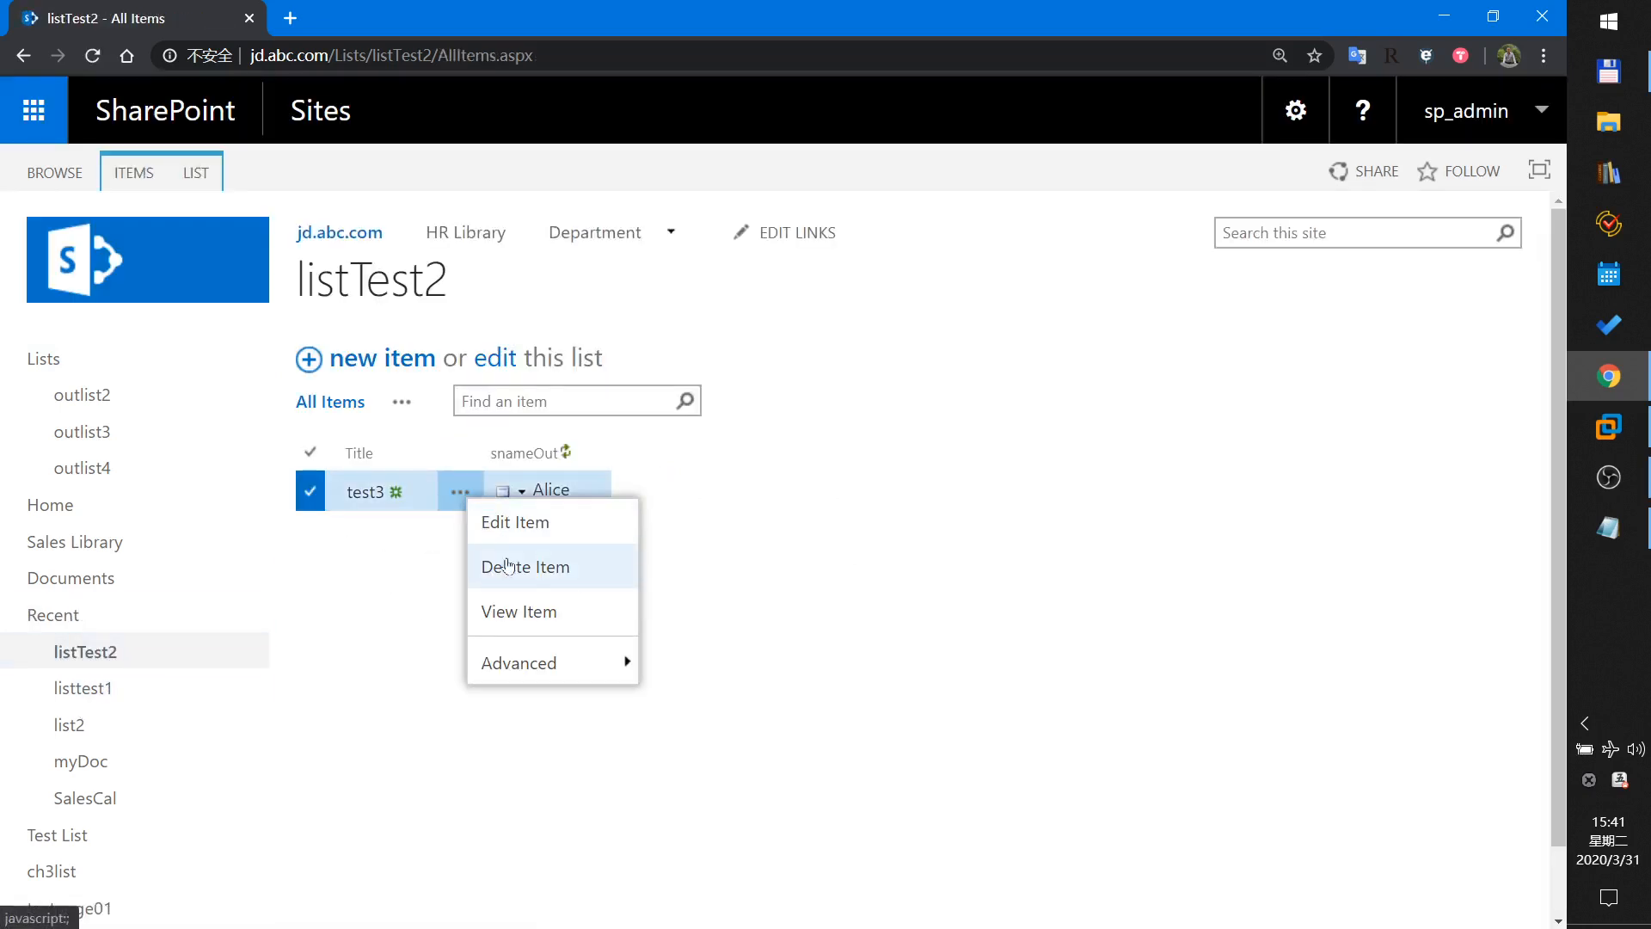
pyautogui.click(519, 533)
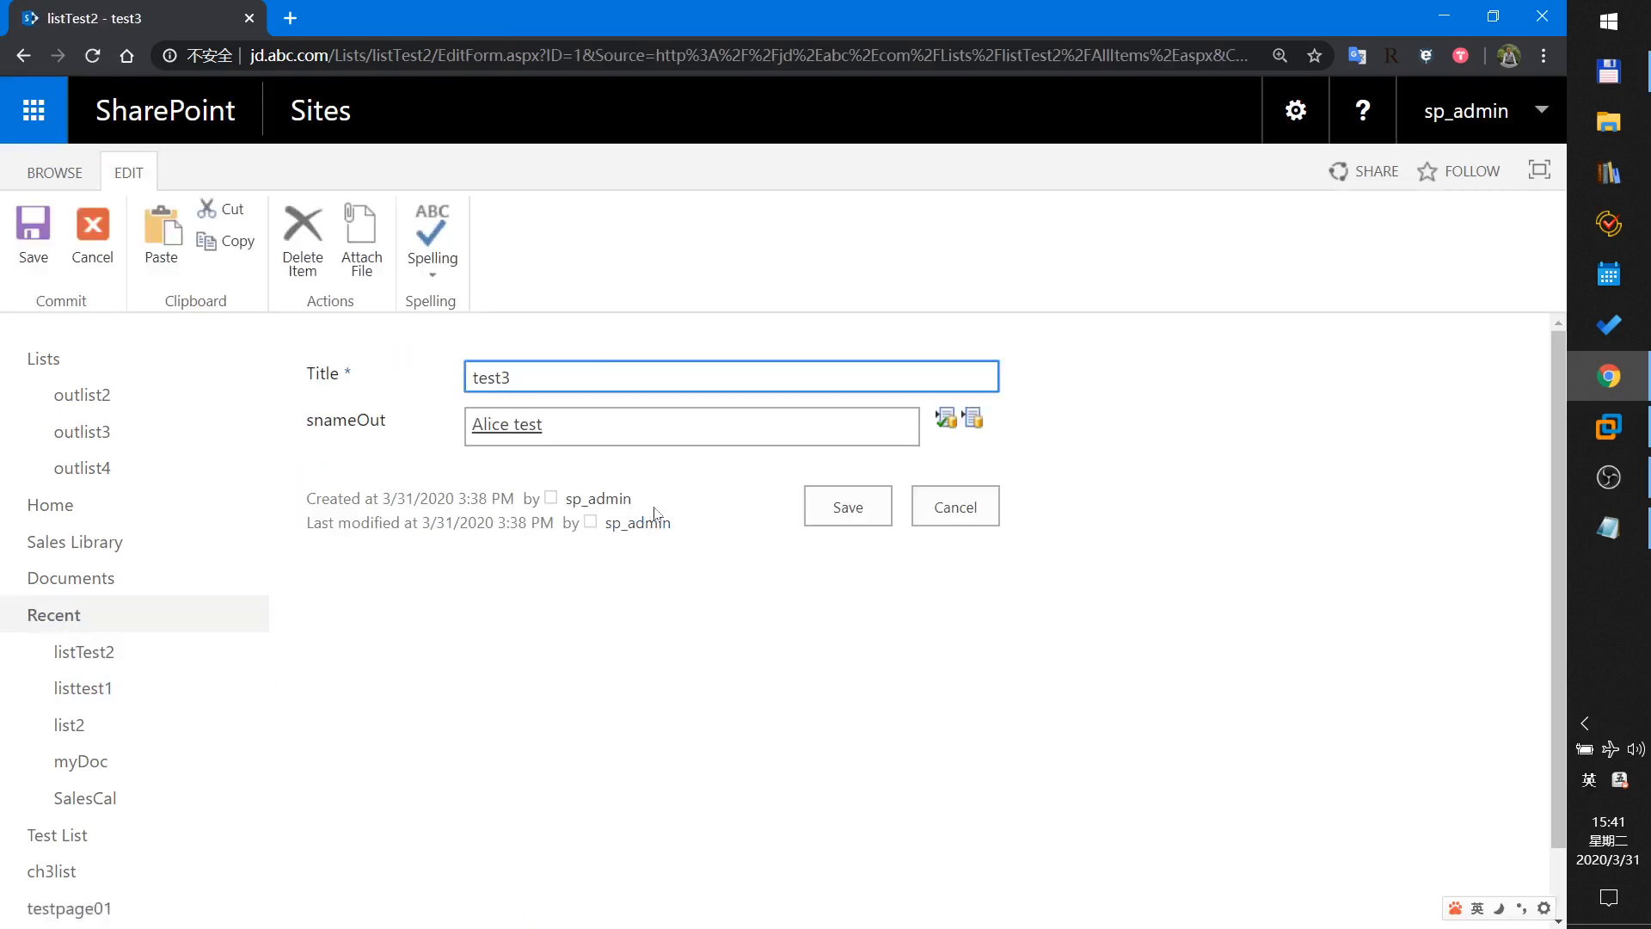
pyautogui.click(813, 514)
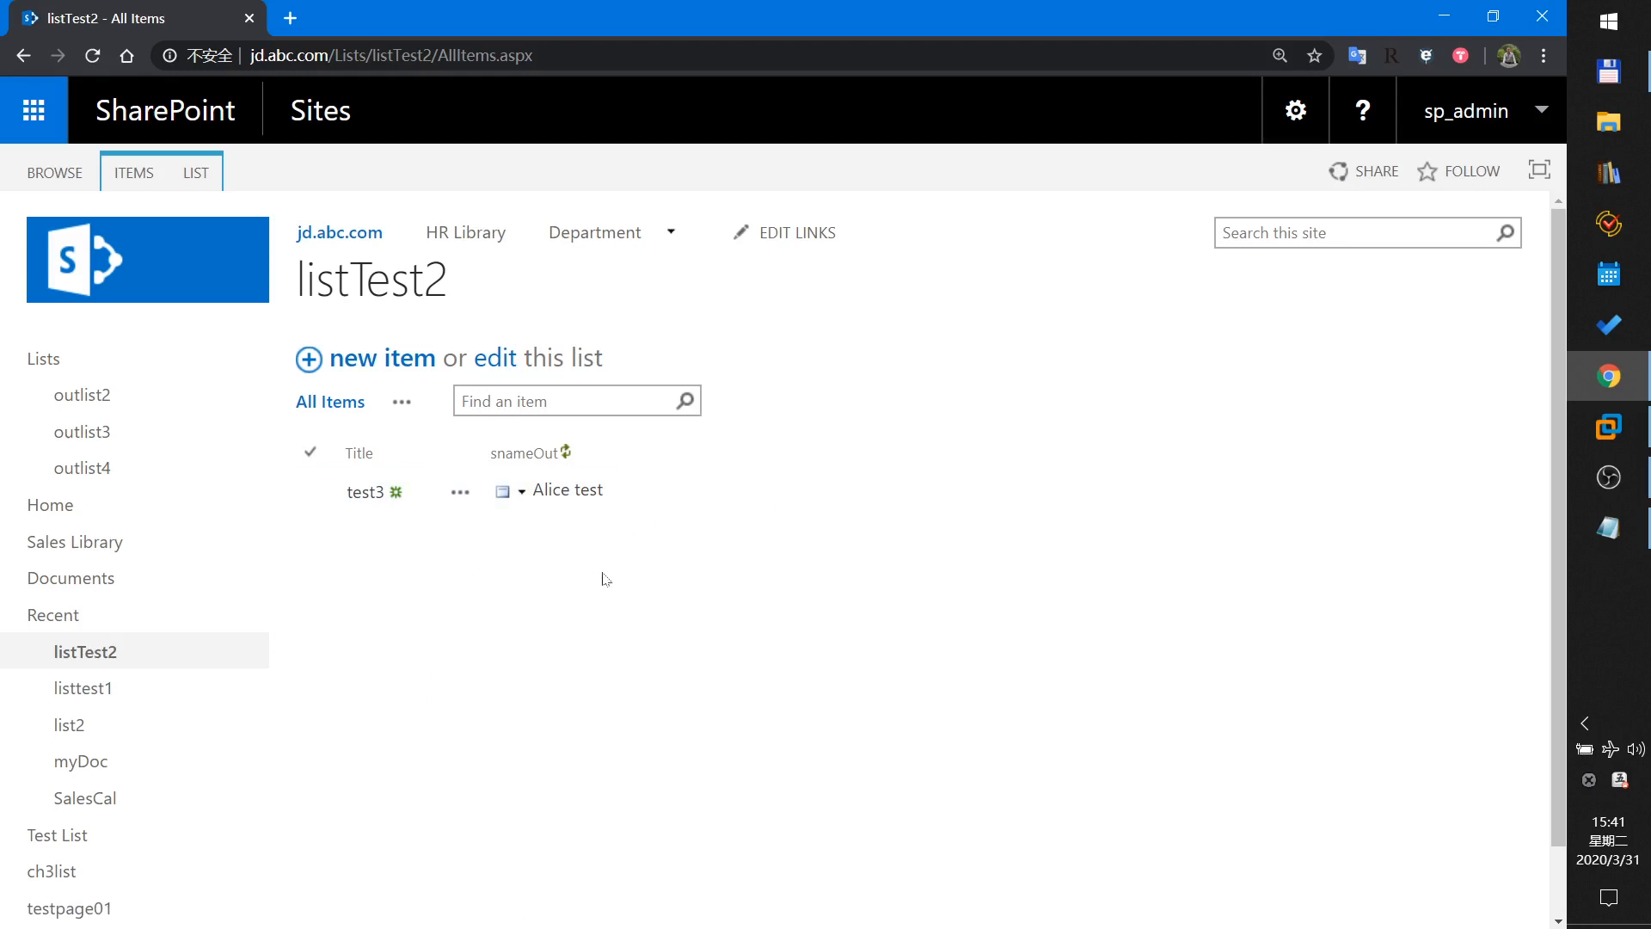
# Switch to the Notepad notes and add the line "Management Metadata Service" below outlist, separated by a blank line.
pyautogui.click(1593, 539)
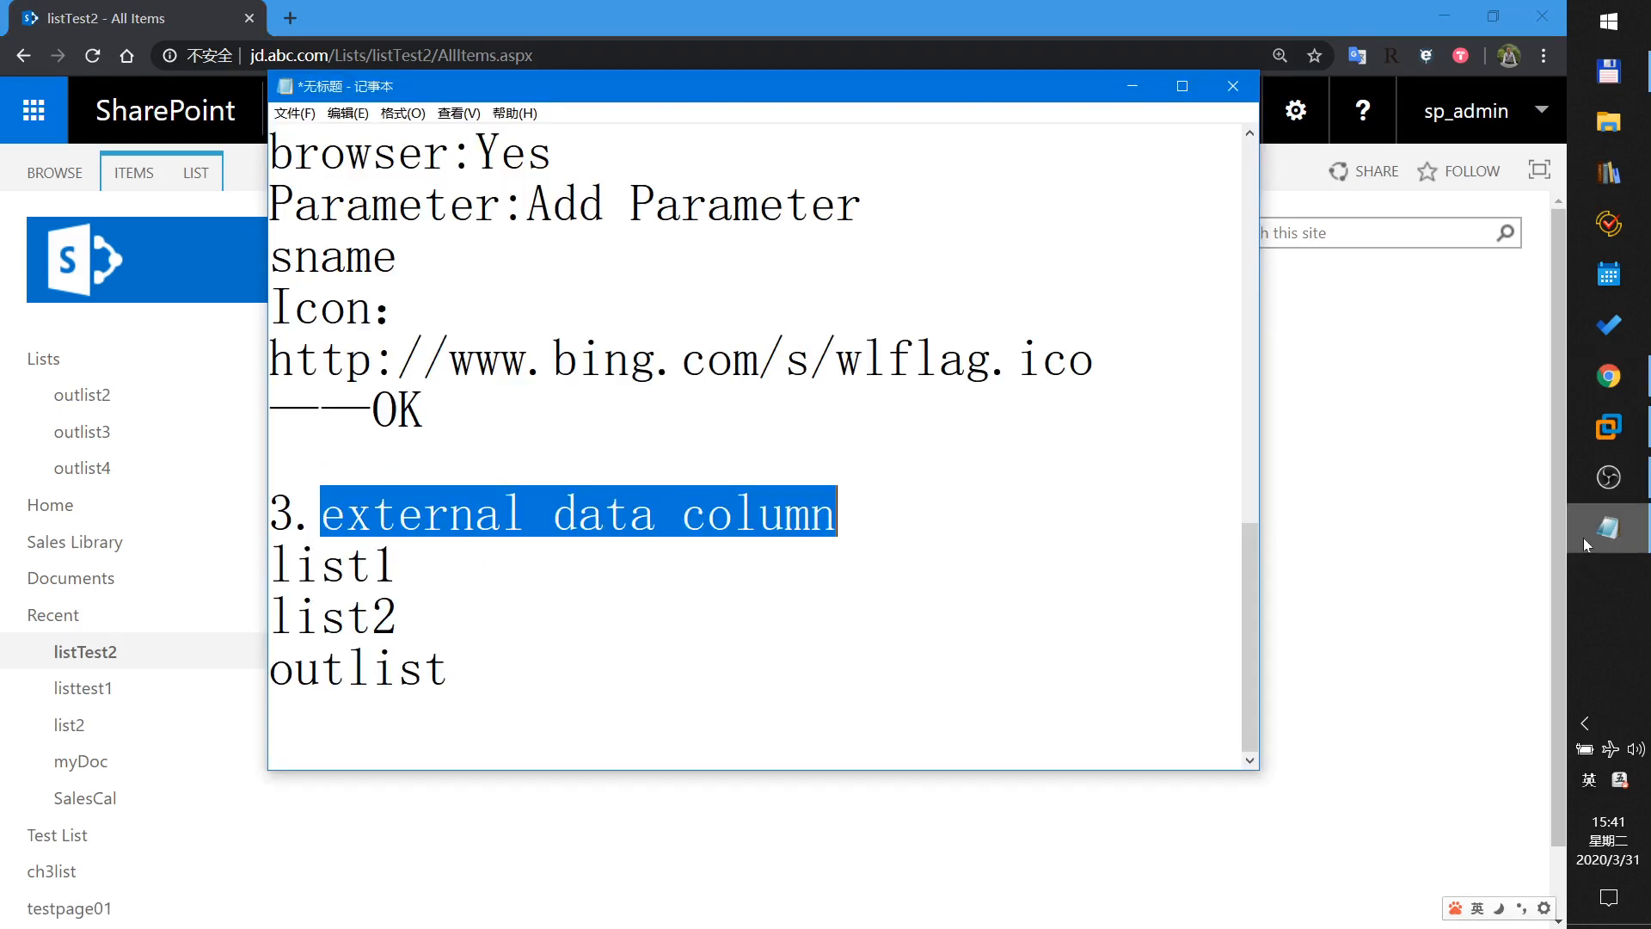
pyautogui.click(451, 667)
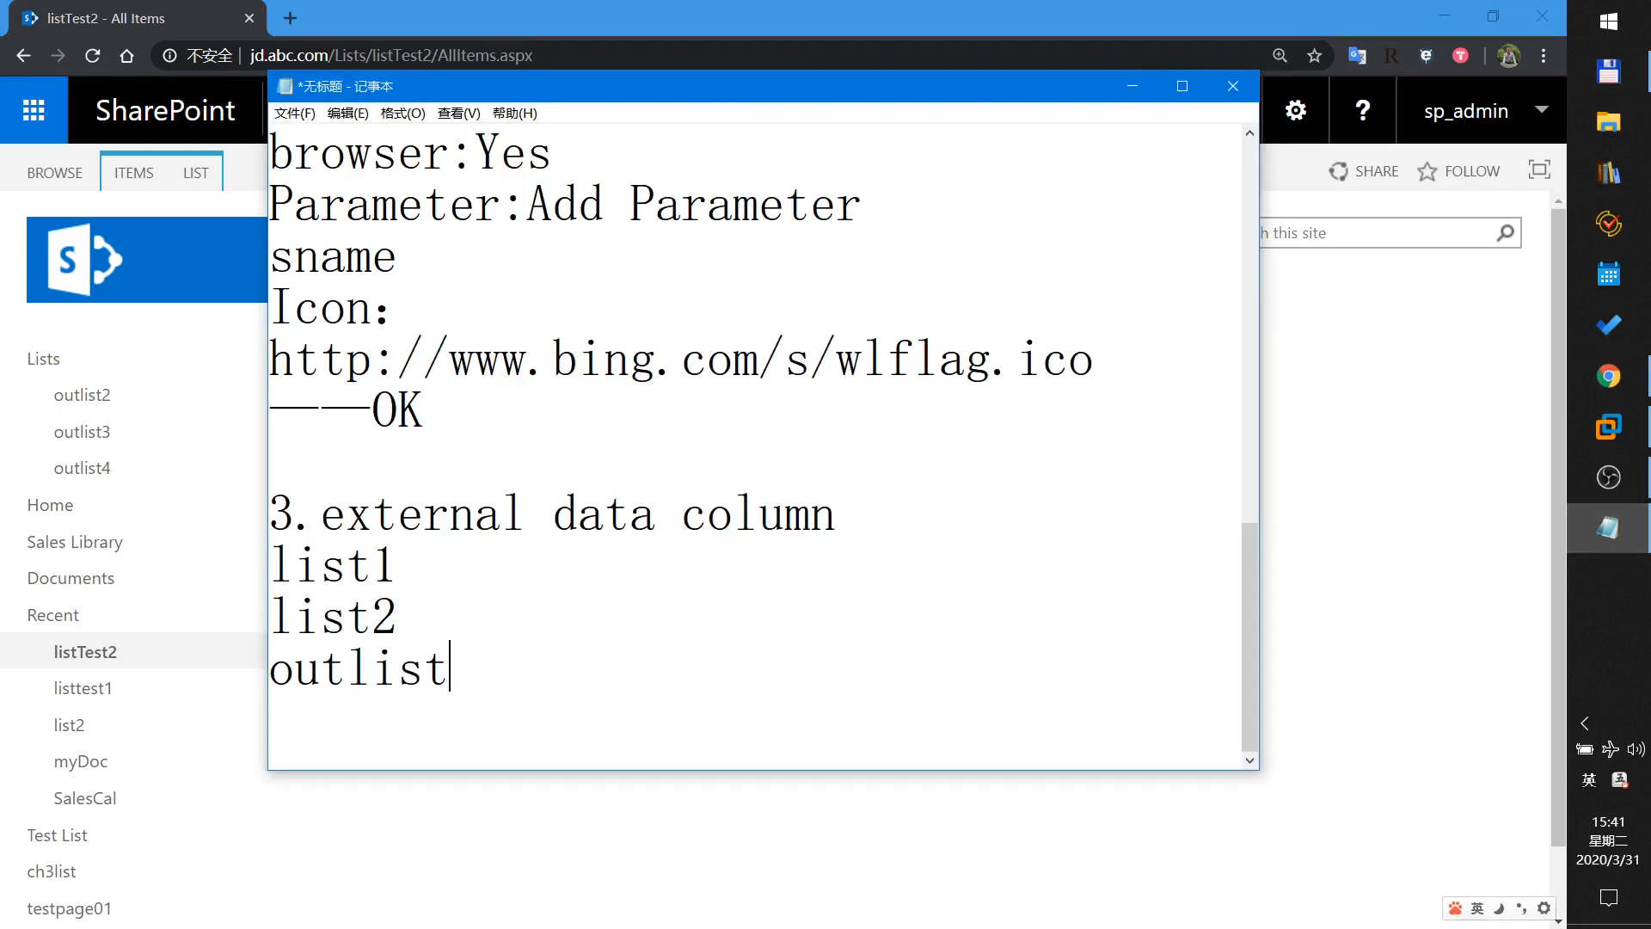
pyautogui.press('Return')
pyautogui.press('Return')
pyautogui.write('M')
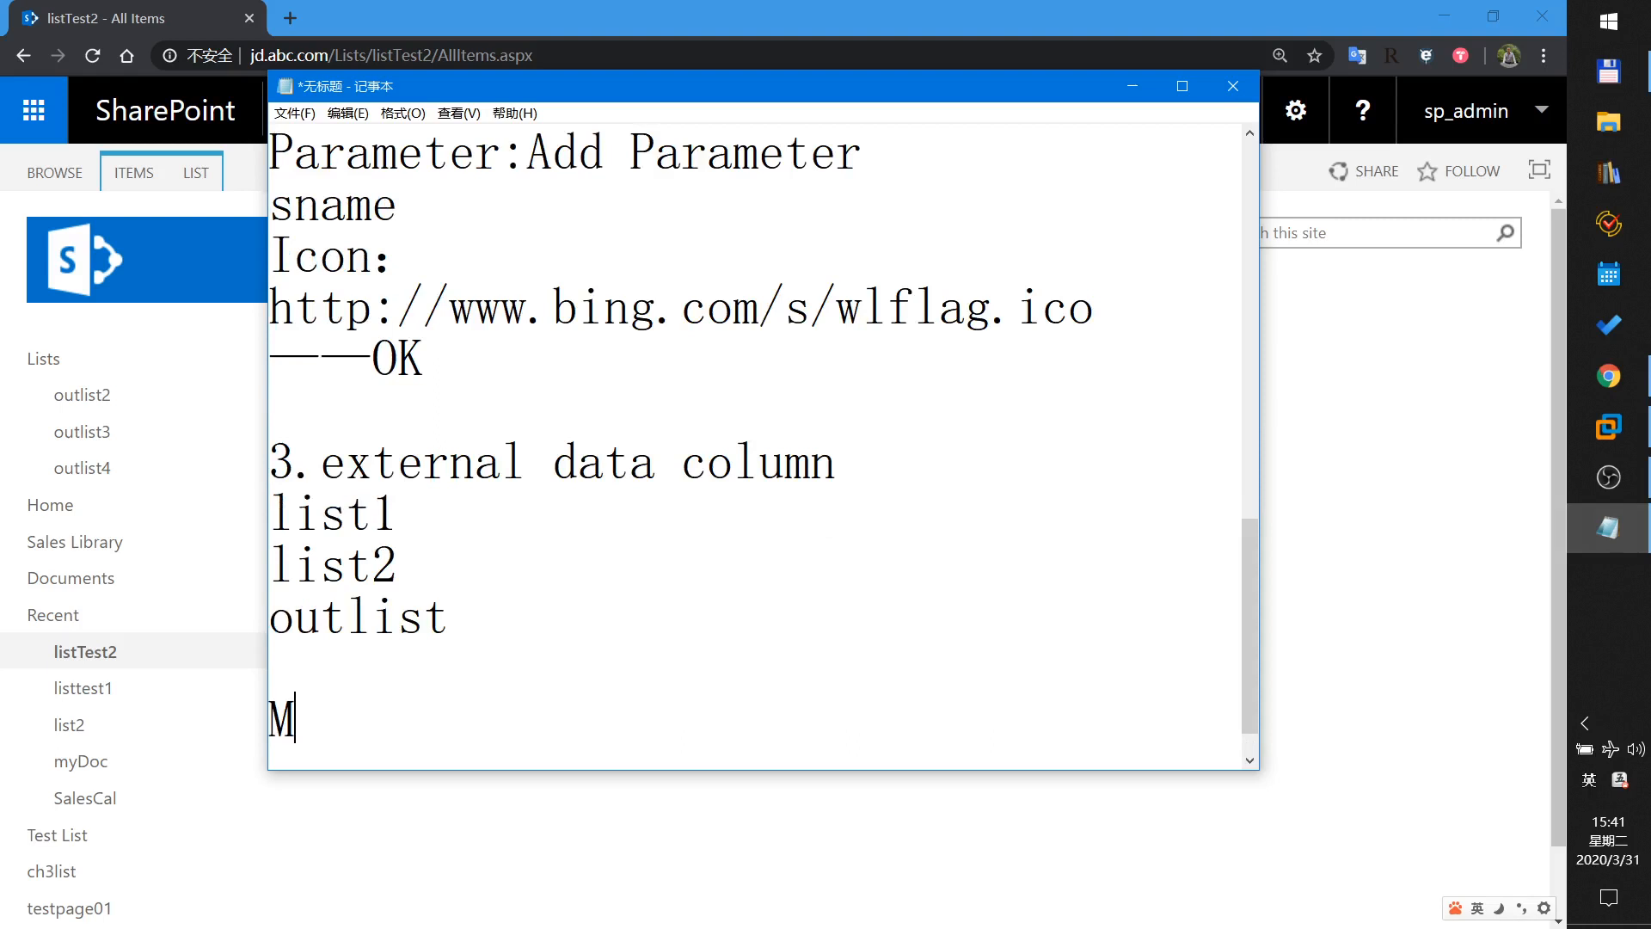
pyautogui.write('anagement')
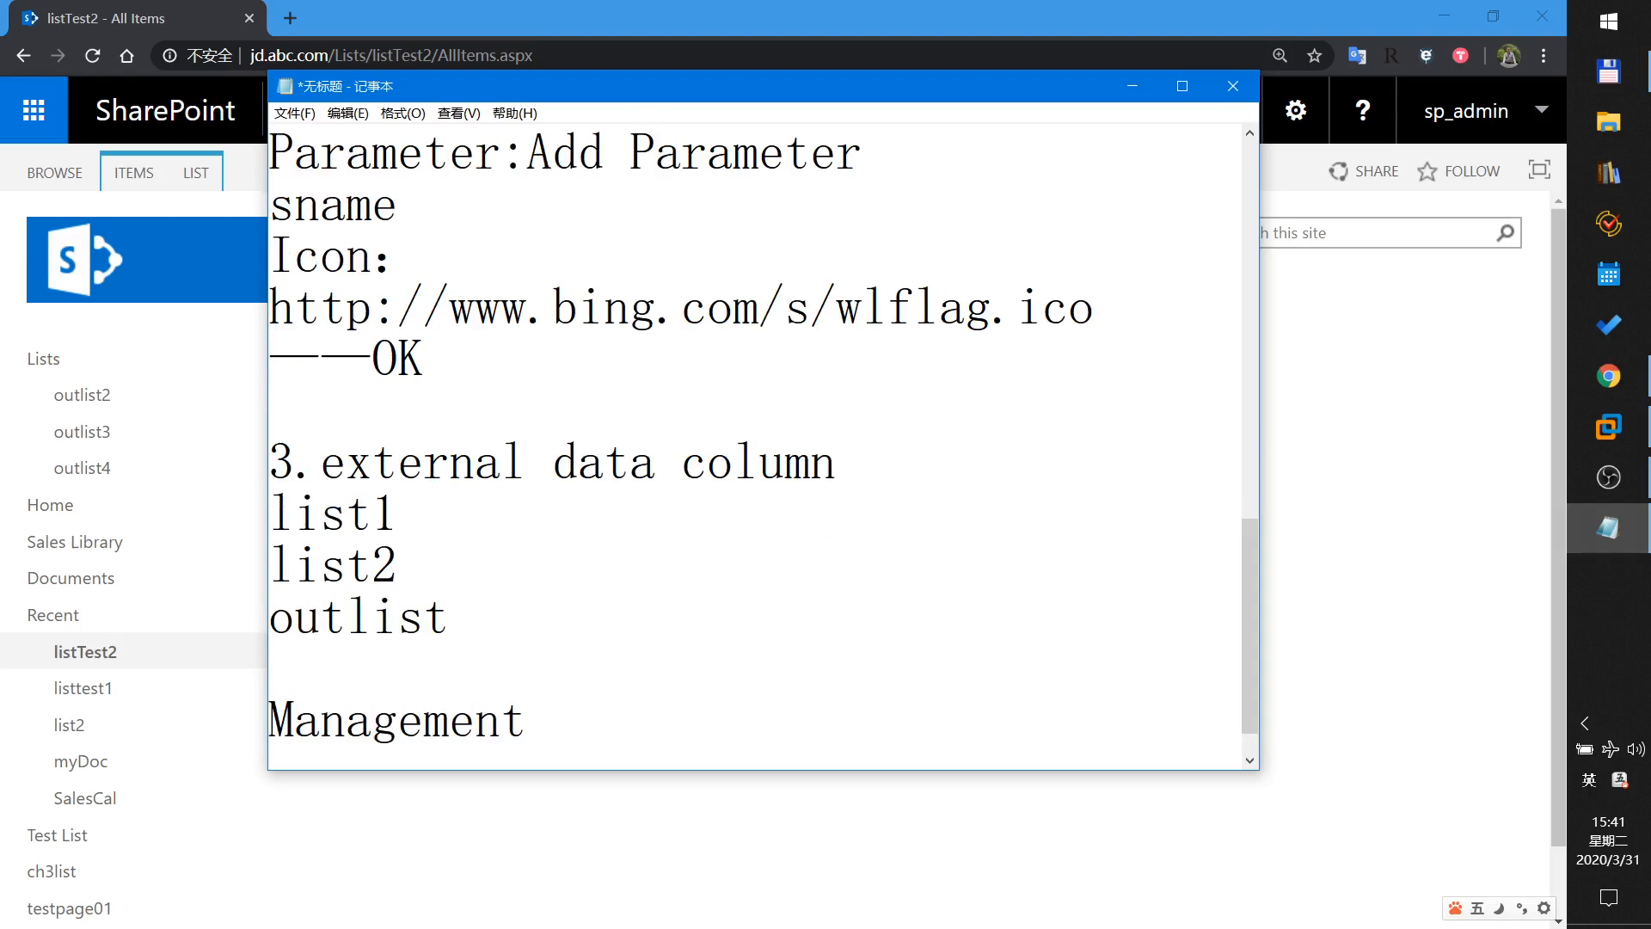
pyautogui.press('shift')
pyautogui.write('Me')
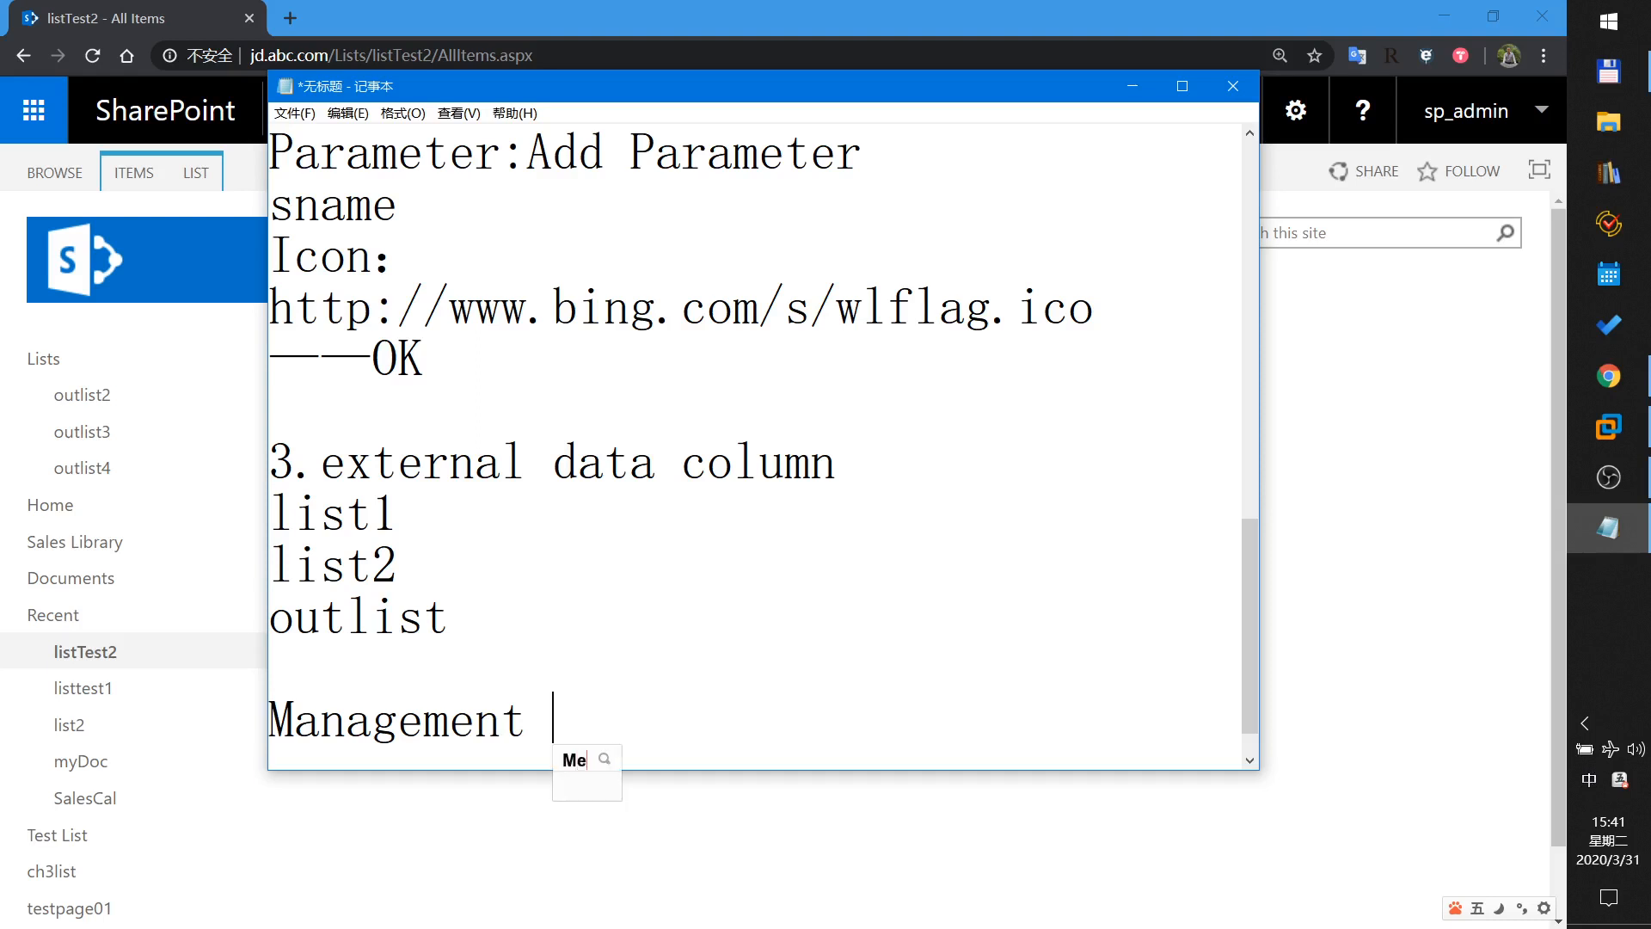
pyautogui.write('tadata')
pyautogui.press('Return')
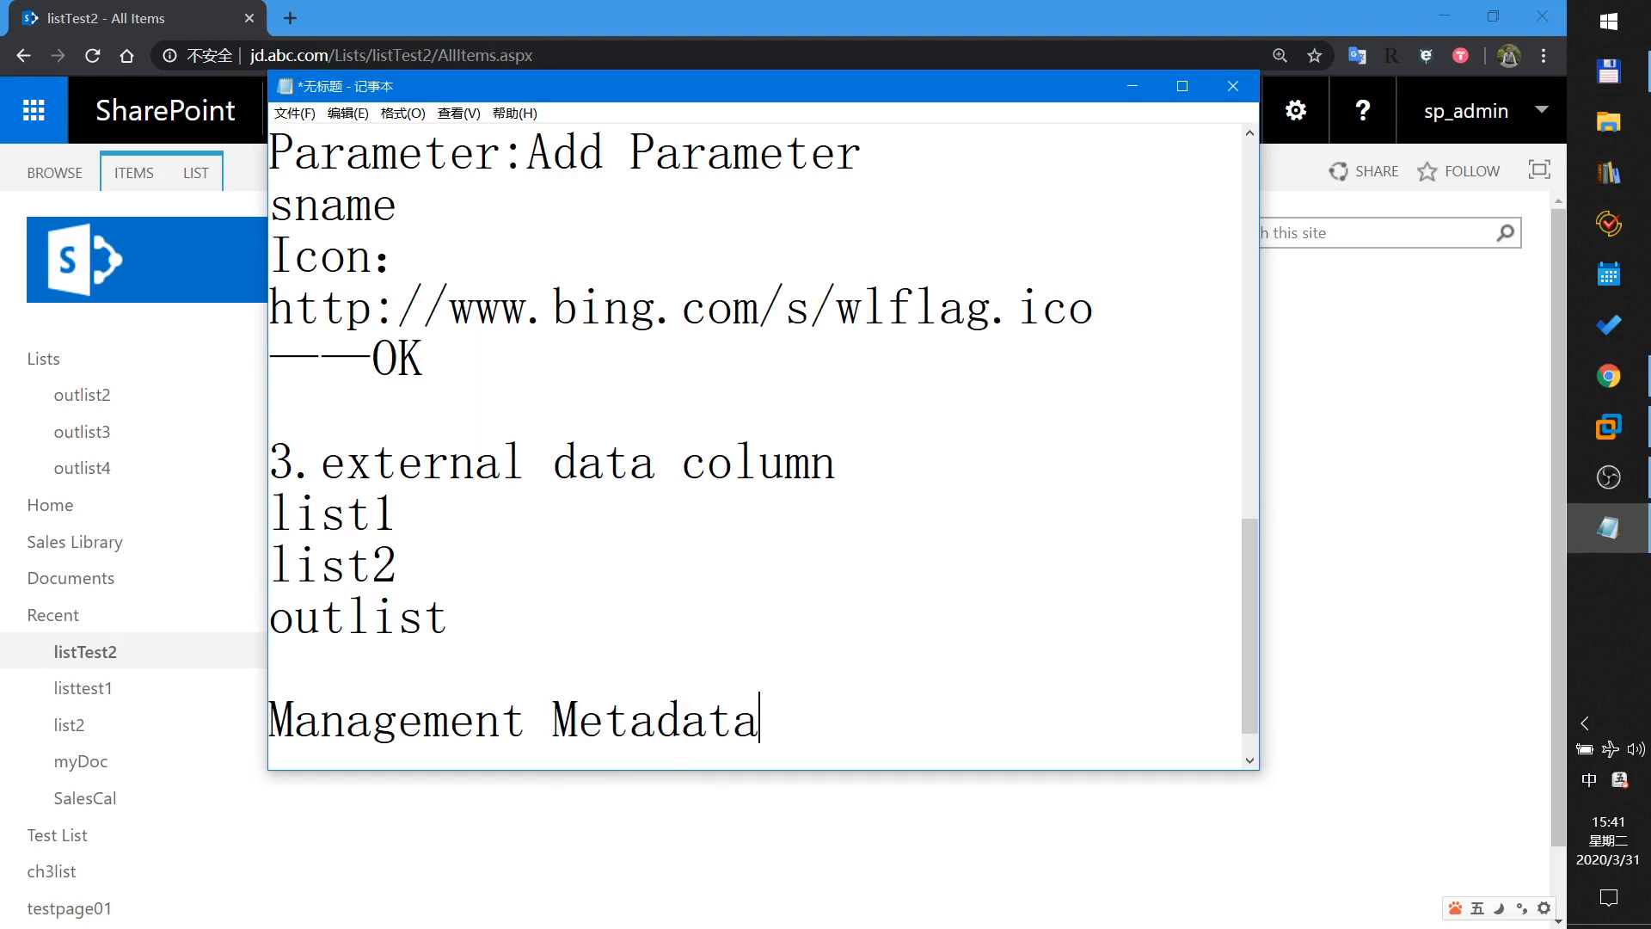
pyautogui.write('Service')
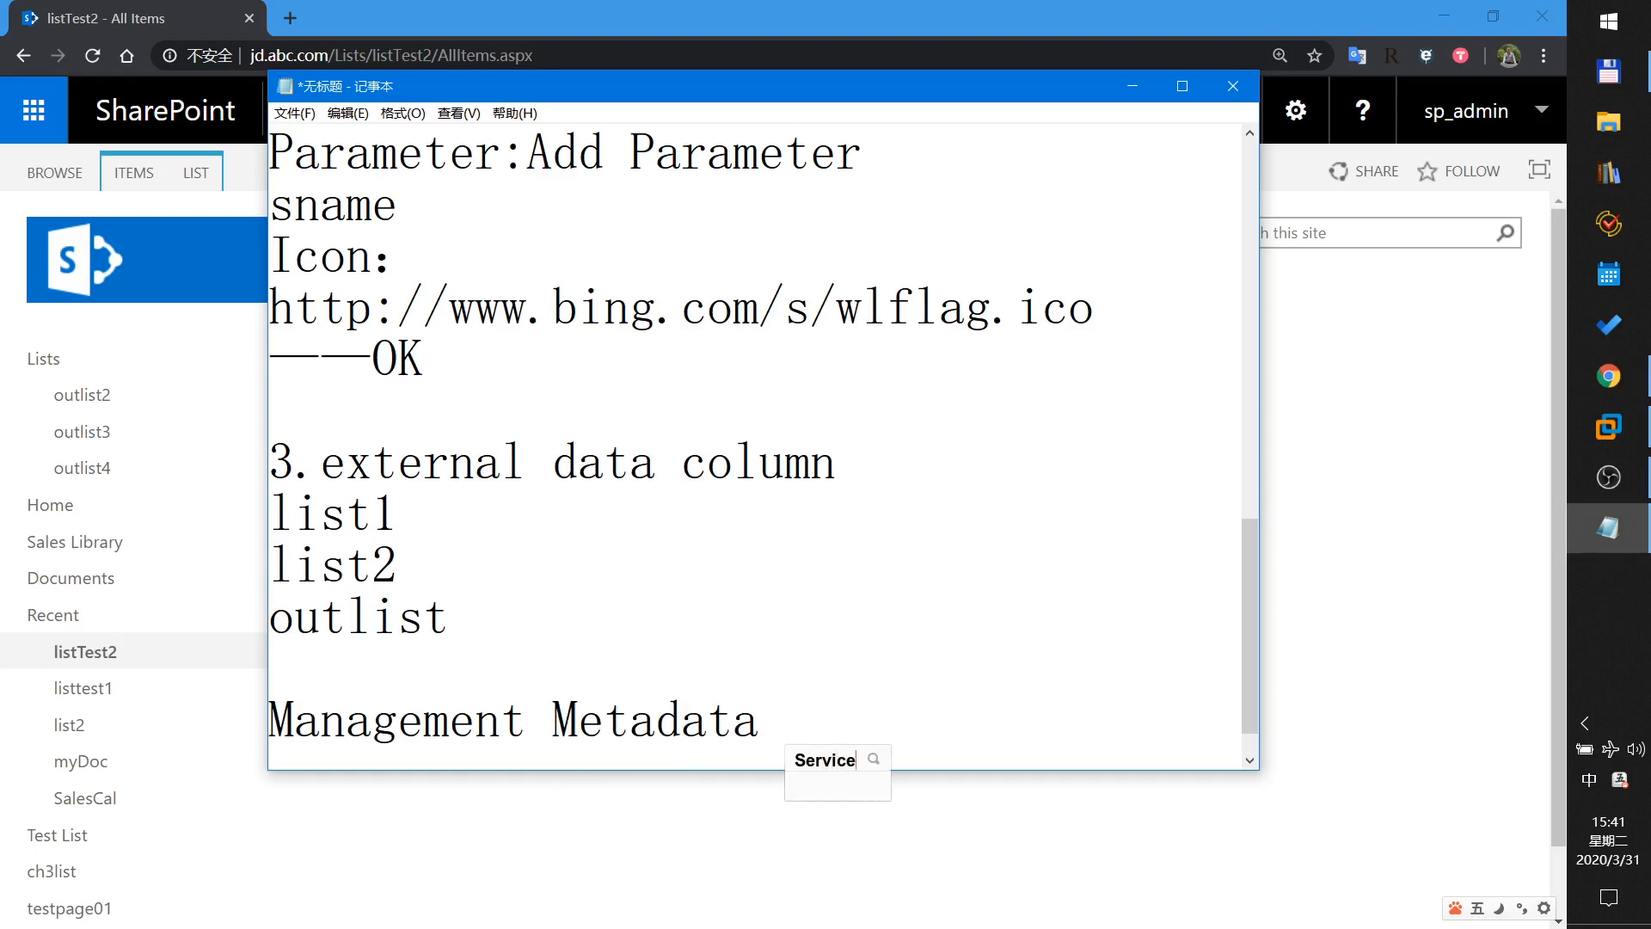
pyautogui.press('Return')
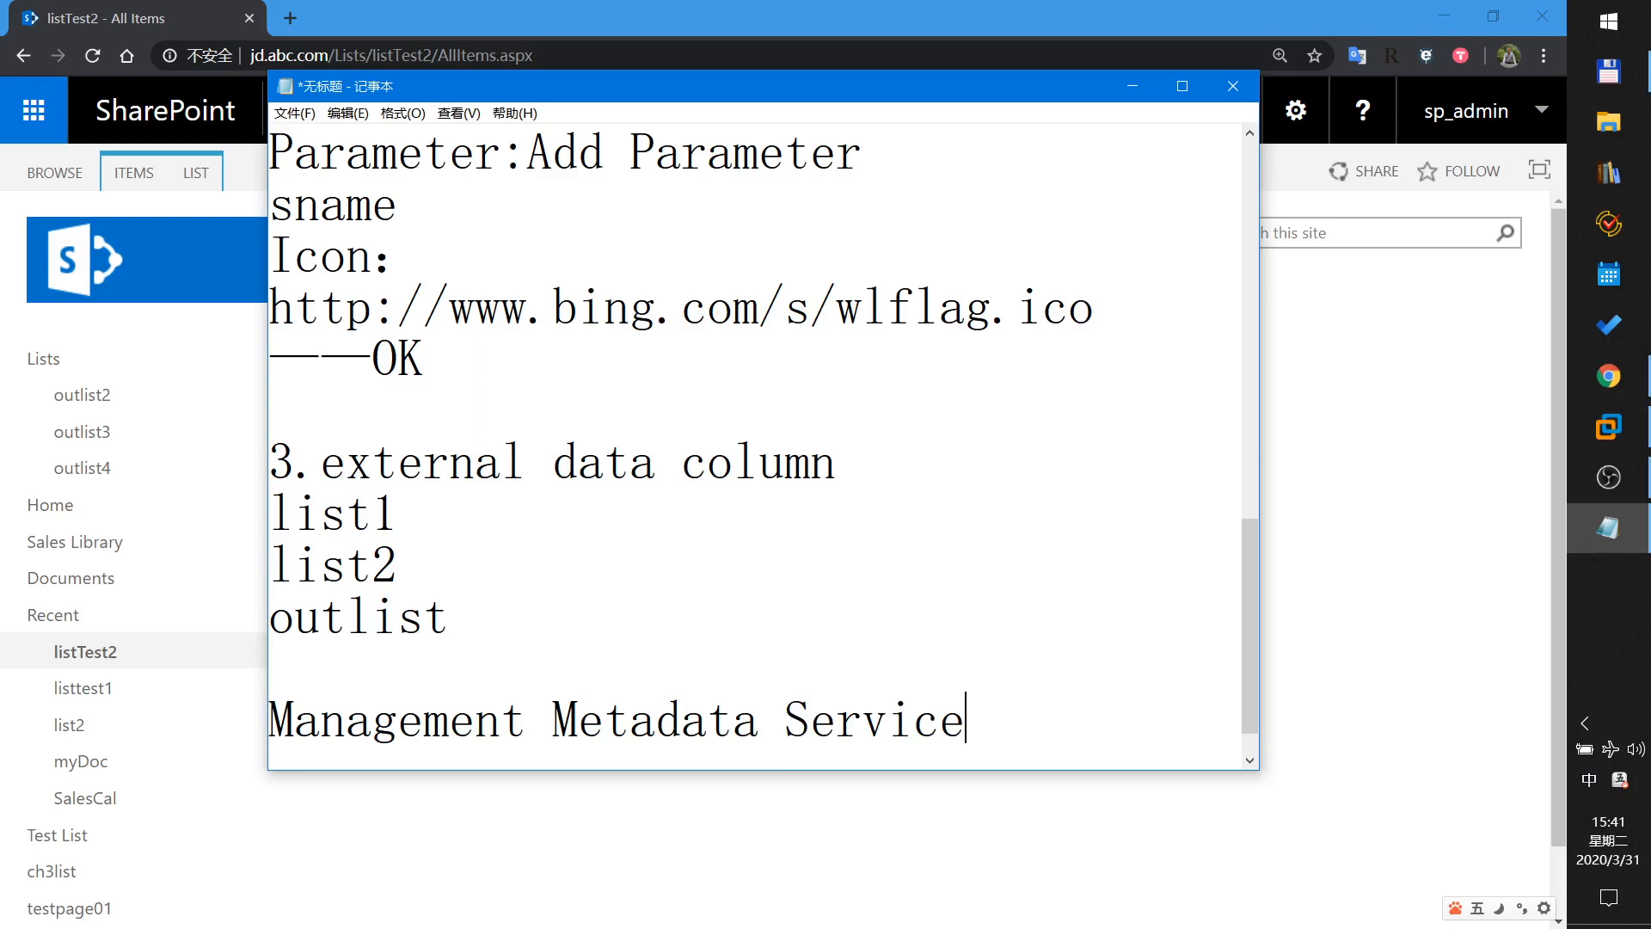
# Highlight the "Management Metadata Service" line in the notes, clear the highlight, and return to the beginning of the notes.
pyautogui.moveTo(295, 720)
pyautogui.mouseDown()
pyautogui.moveTo(967, 720)
pyautogui.moveTo(270, 720)
pyautogui.mouseUp()
pyautogui.click(969, 720)
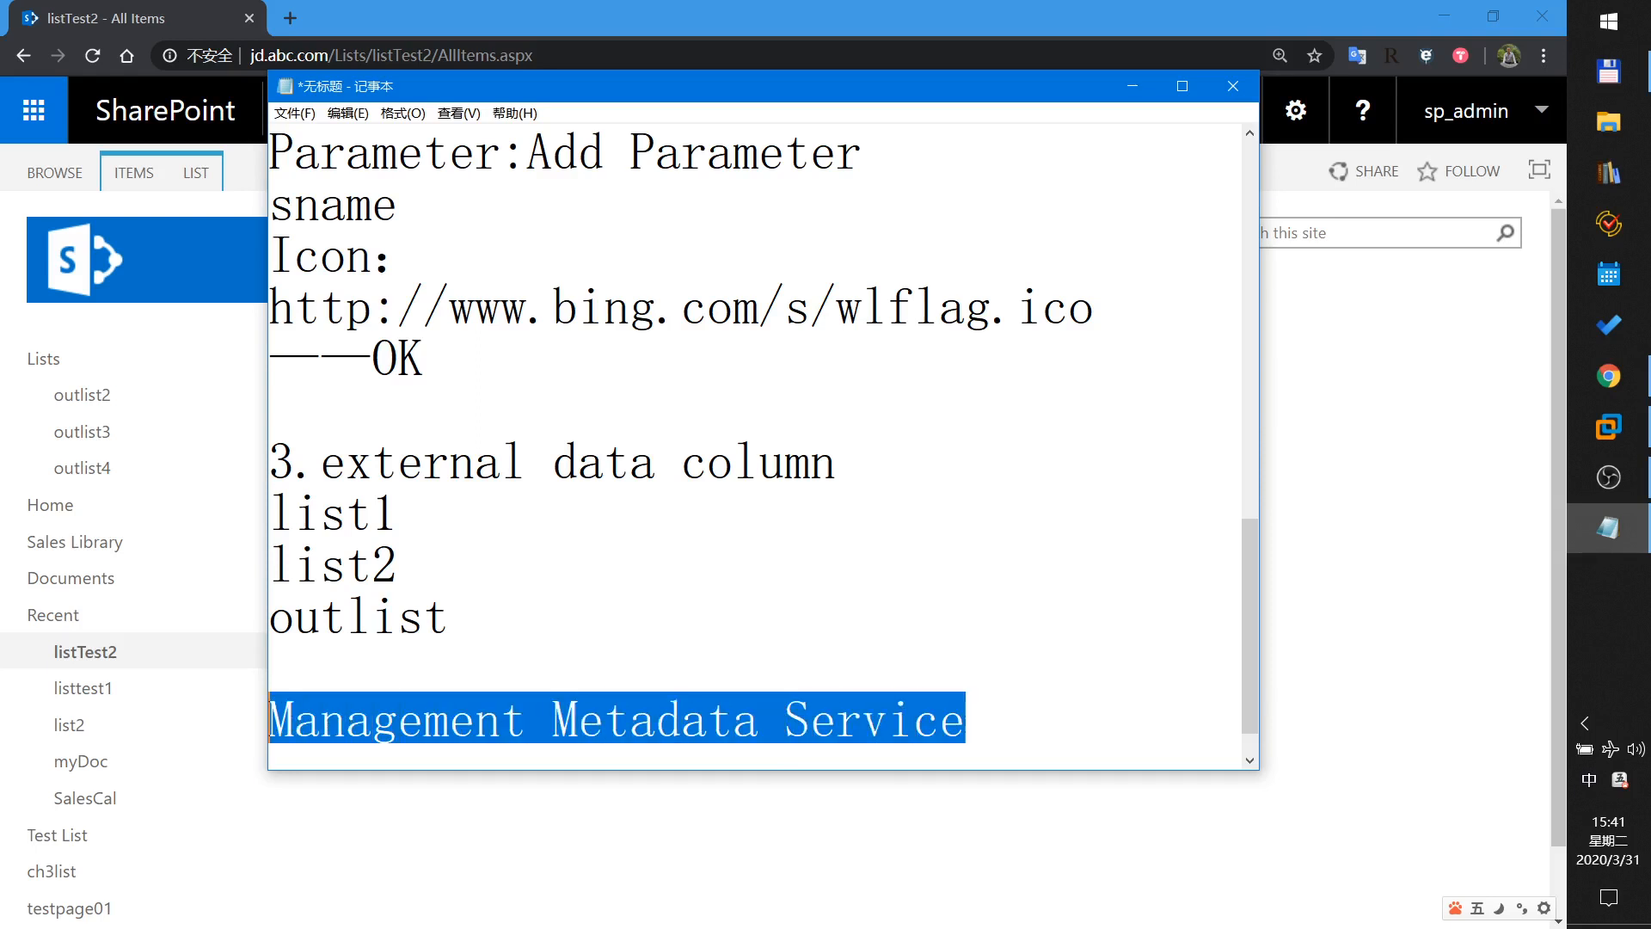
pyautogui.moveTo(1252, 612); pyautogui.dragTo(1246, 649)
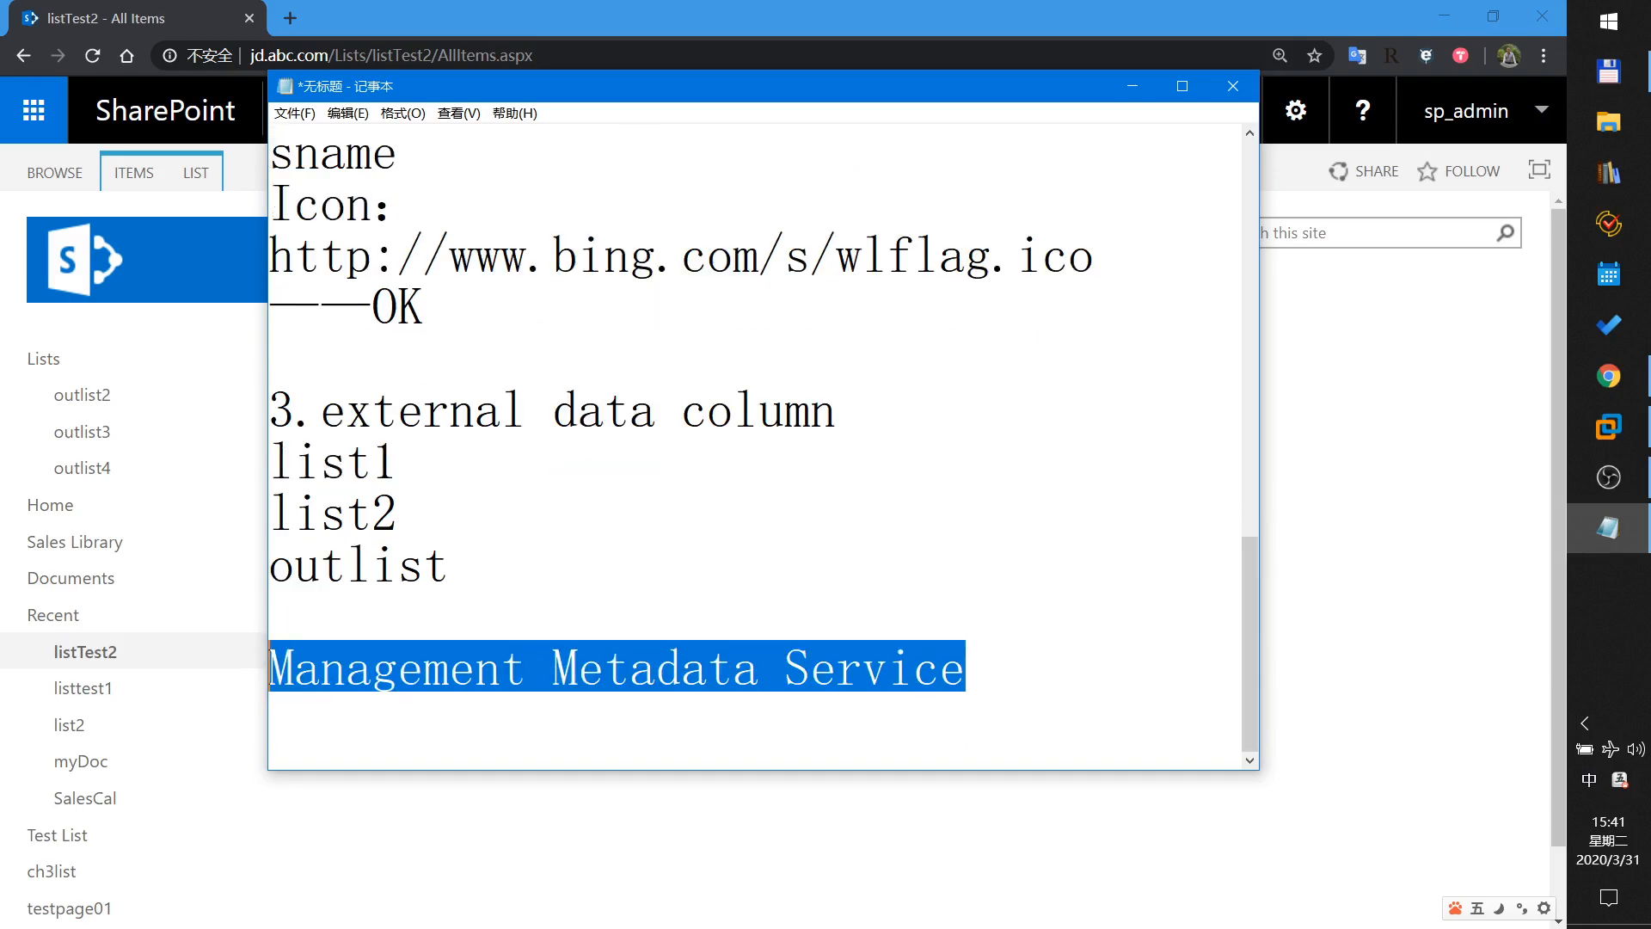
pyautogui.click(272, 717)
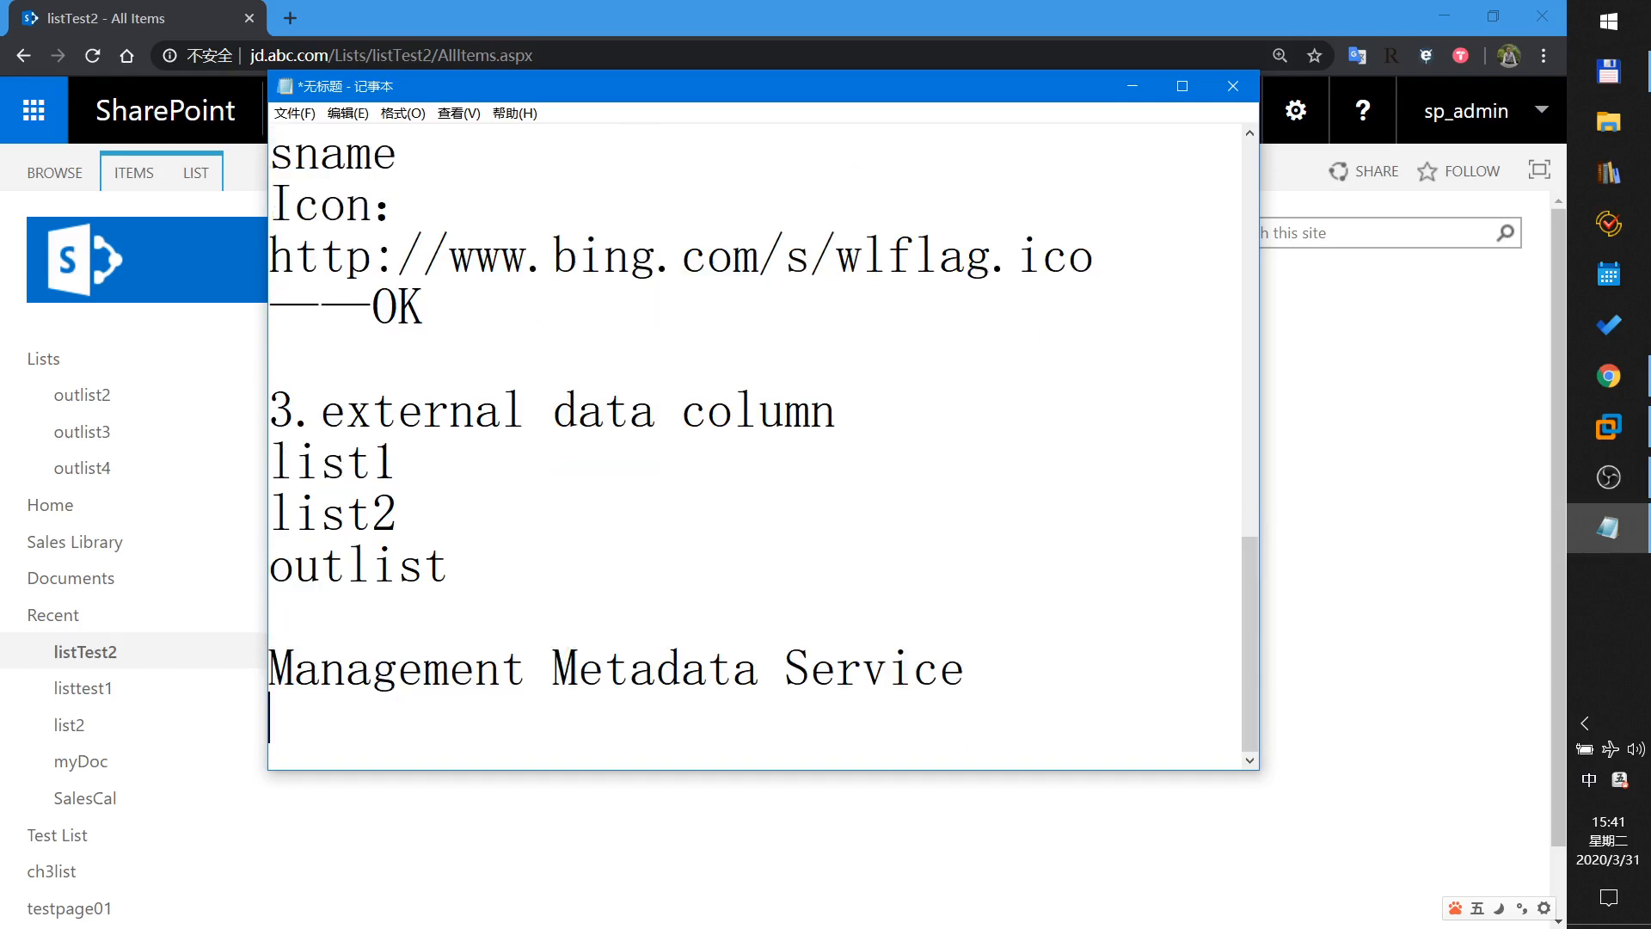
pyautogui.scroll(8, 757, 443)
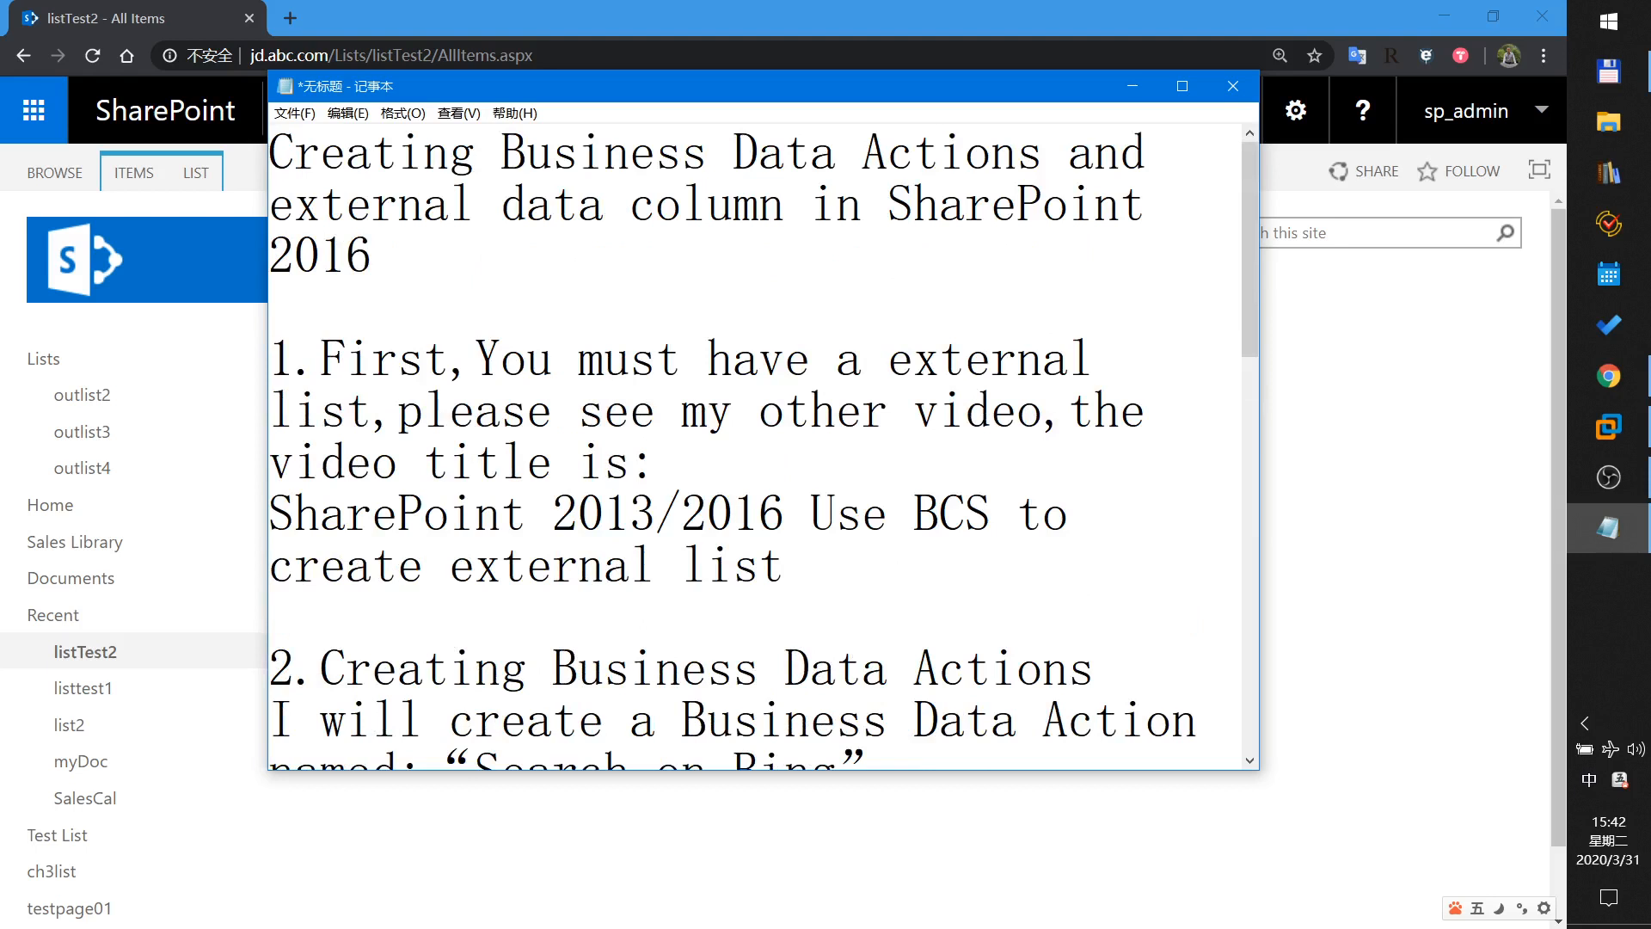